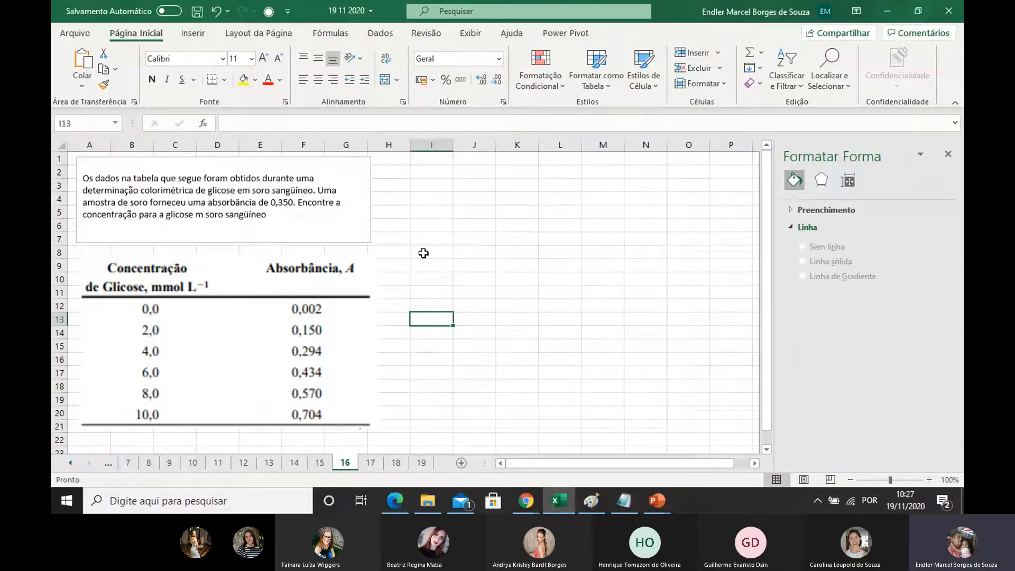
Step: Enter the glucose concentrations 0, 2, 4, 6, 8 and 10 down cells J7 to J12
scroll(428, 265, down, 1)
scroll(441, 291, up, 1)
click(456, 240)
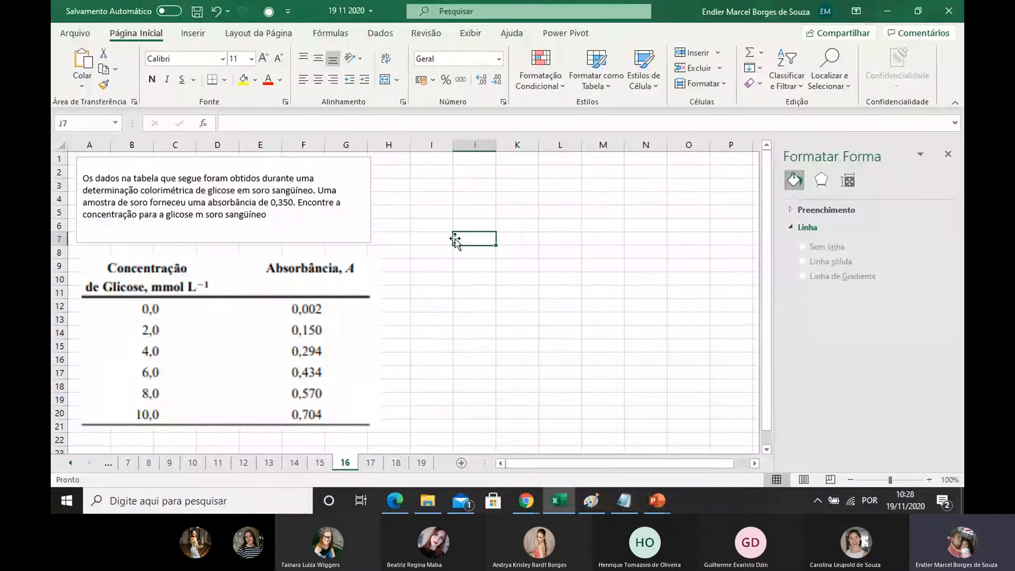
text(0)
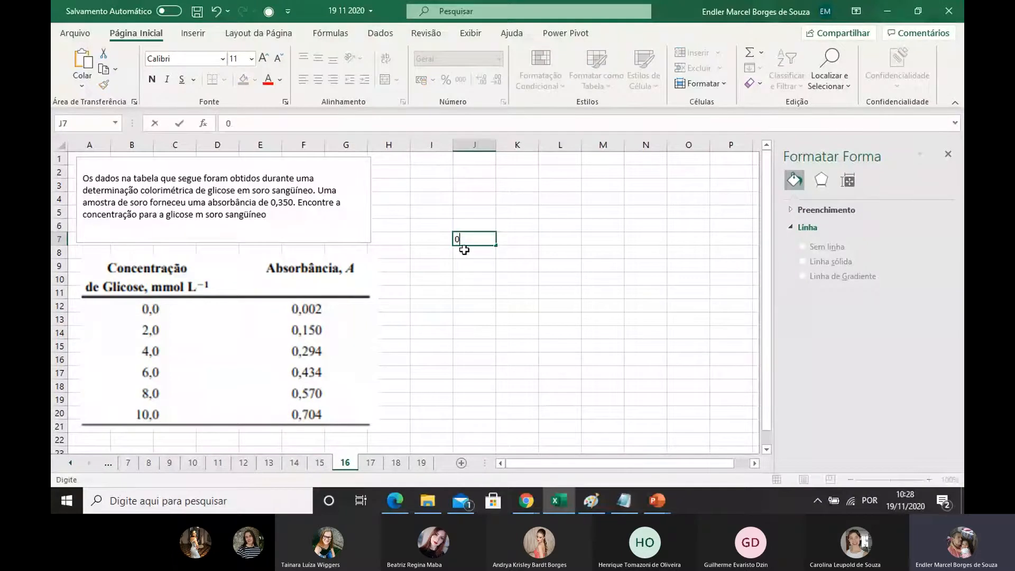
key(Return)
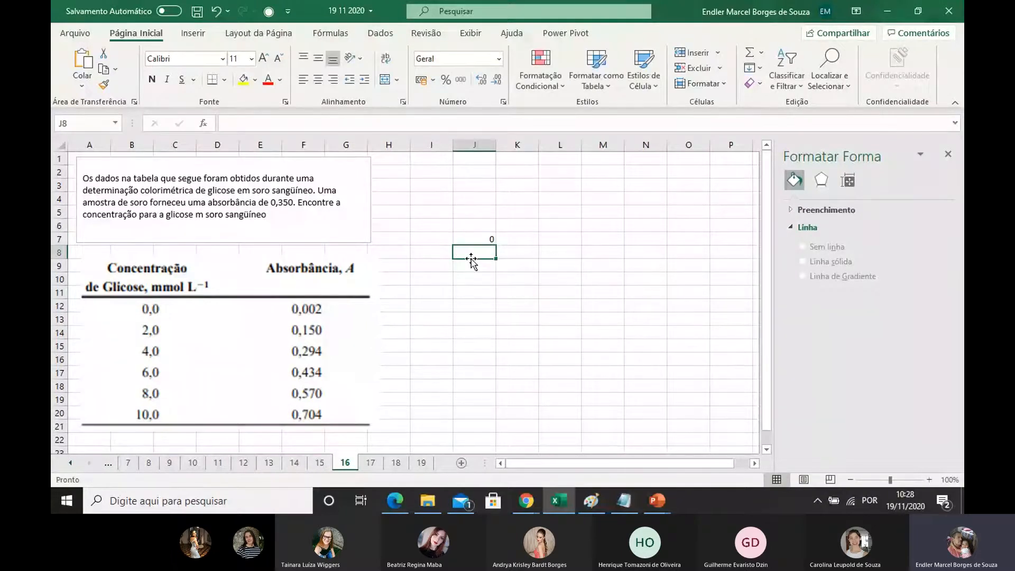
text(2)
key(Return)
text(4)
key(Return)
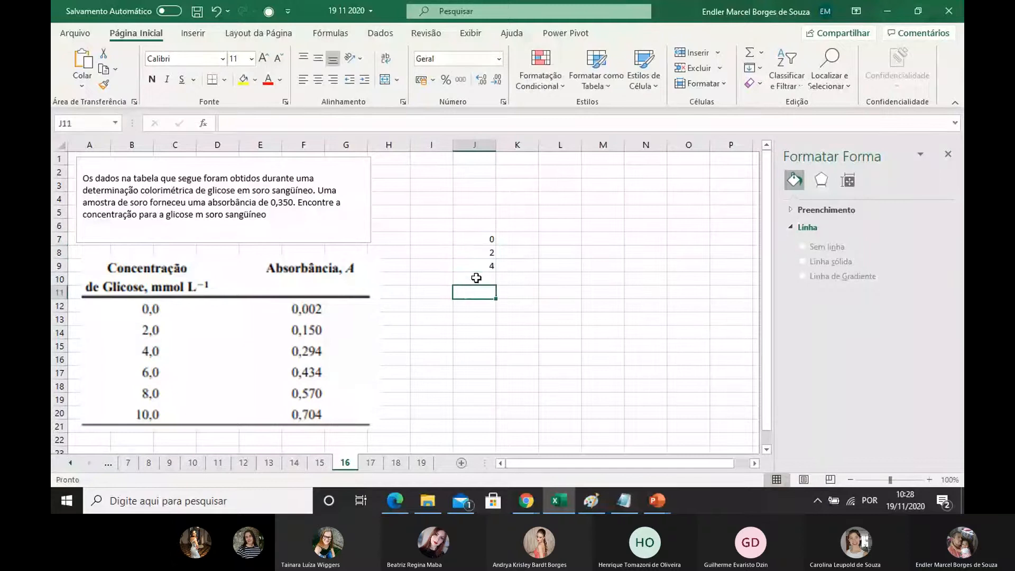
text(6)
key(Return)
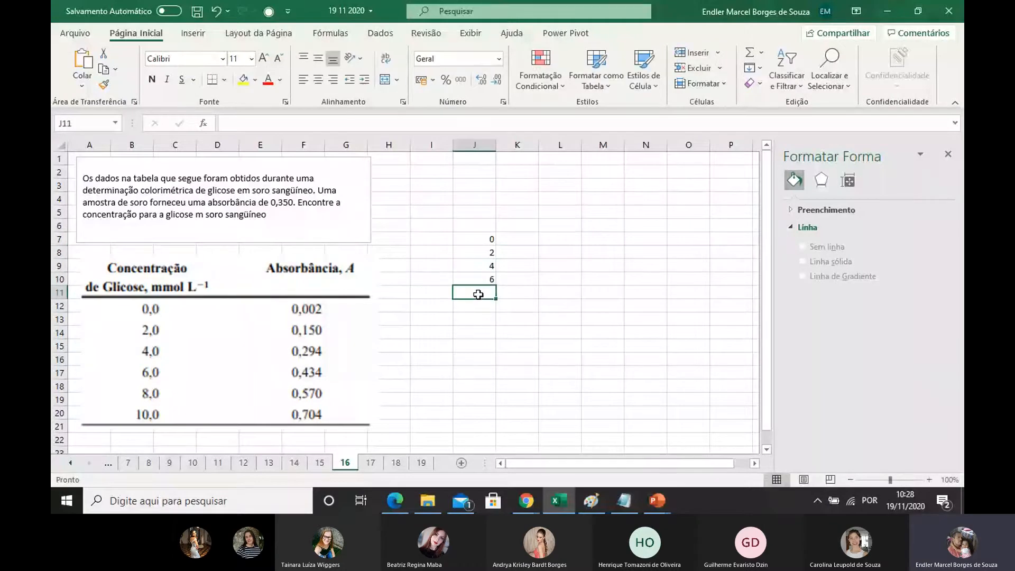
text(8)
key(Return)
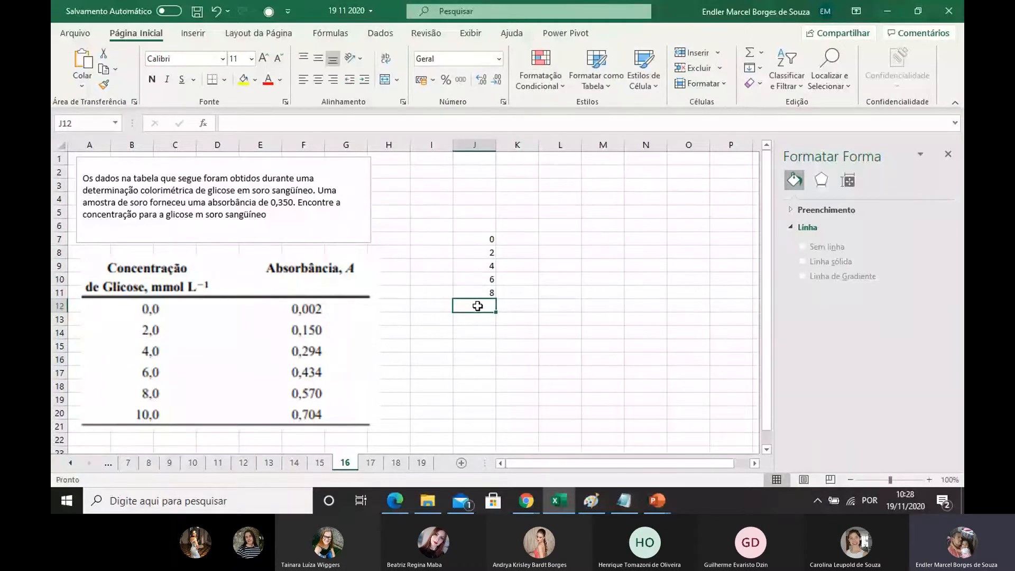
text(1)
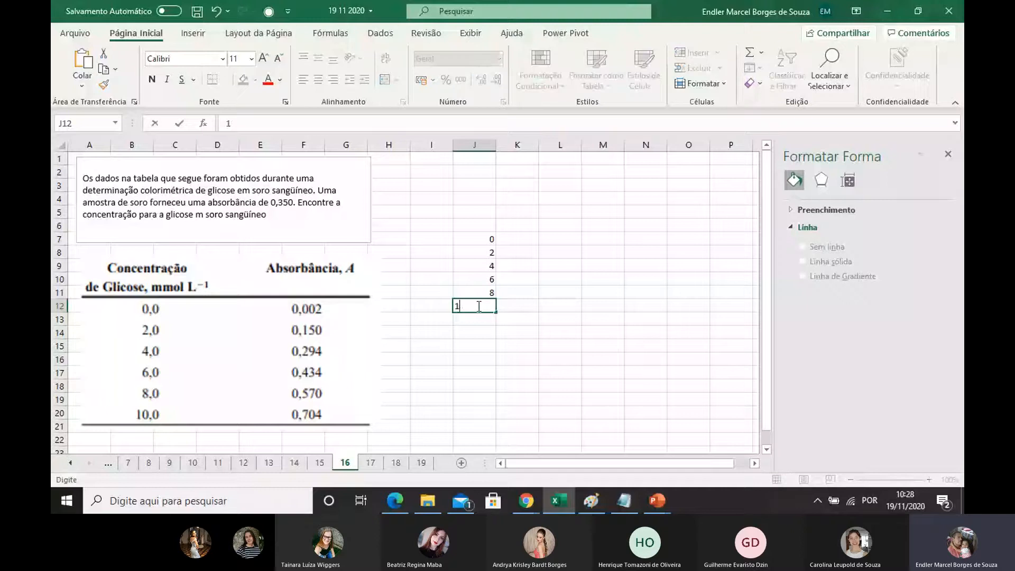
text(0)
click(470, 332)
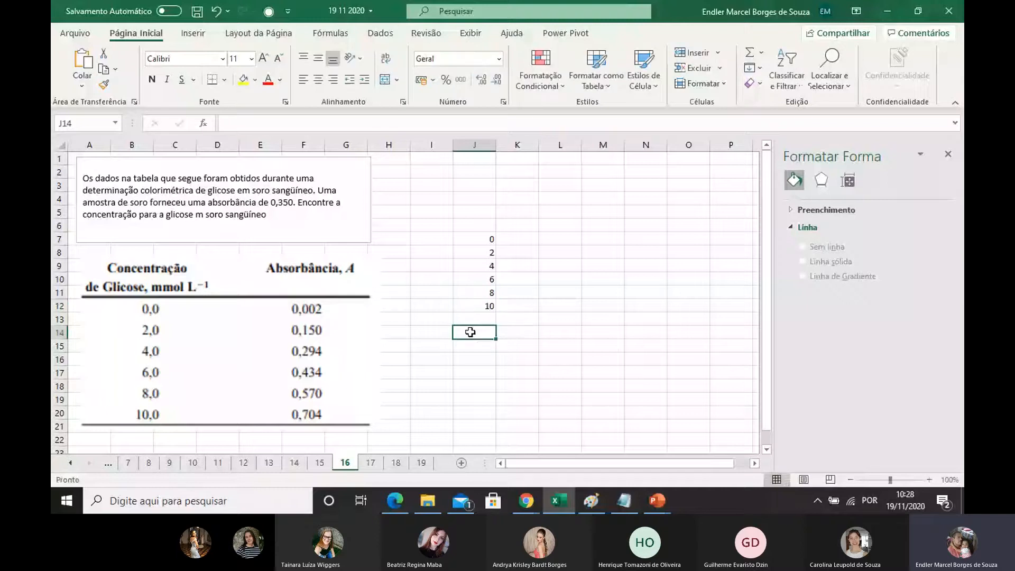
drag(483, 246, 483, 307)
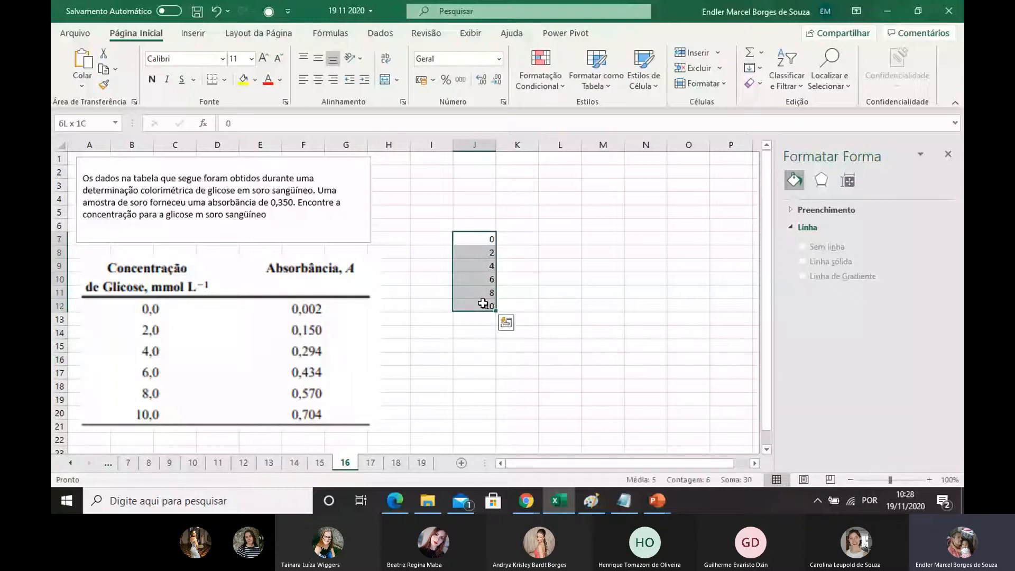
click(482, 254)
click(482, 266)
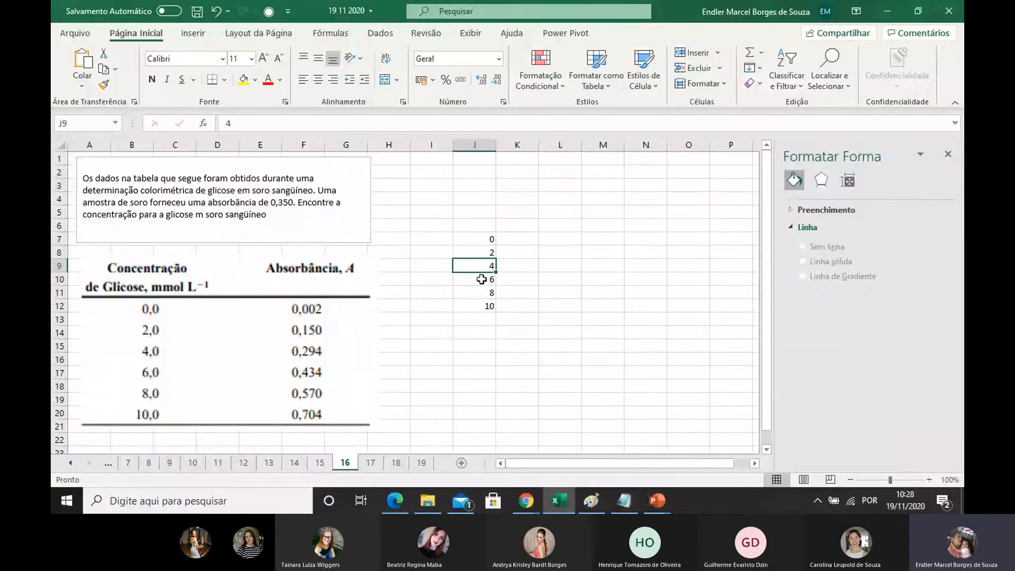
click(482, 279)
click(481, 292)
click(480, 307)
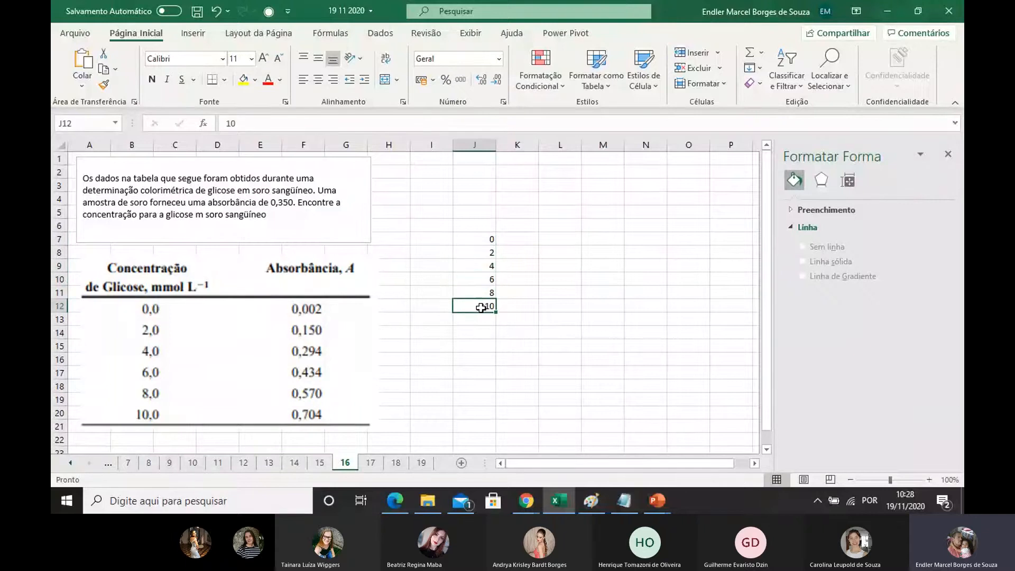
click(483, 254)
click(483, 266)
click(483, 280)
click(483, 293)
click(484, 305)
drag(483, 252, 485, 305)
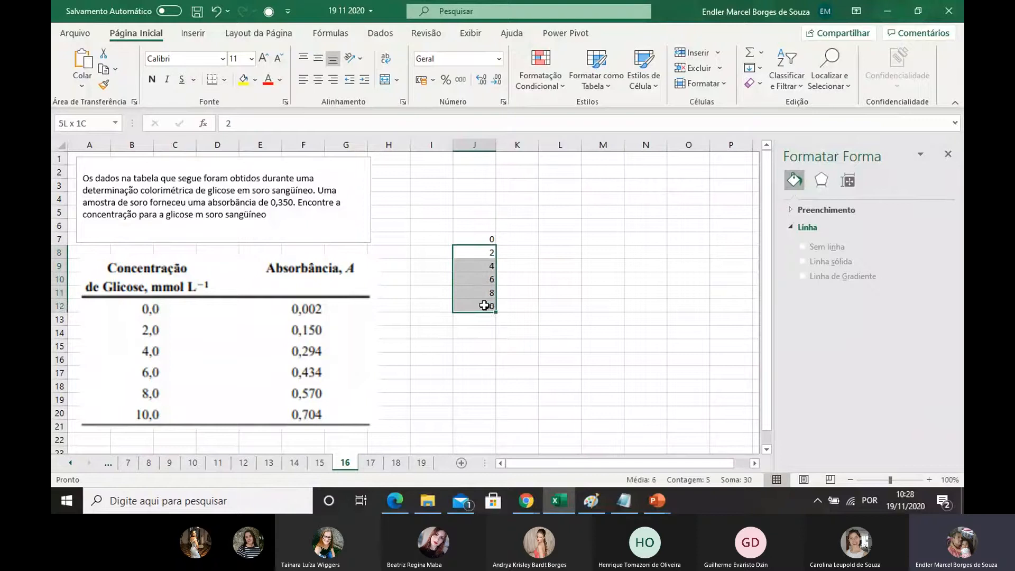
click(481, 255)
click(481, 267)
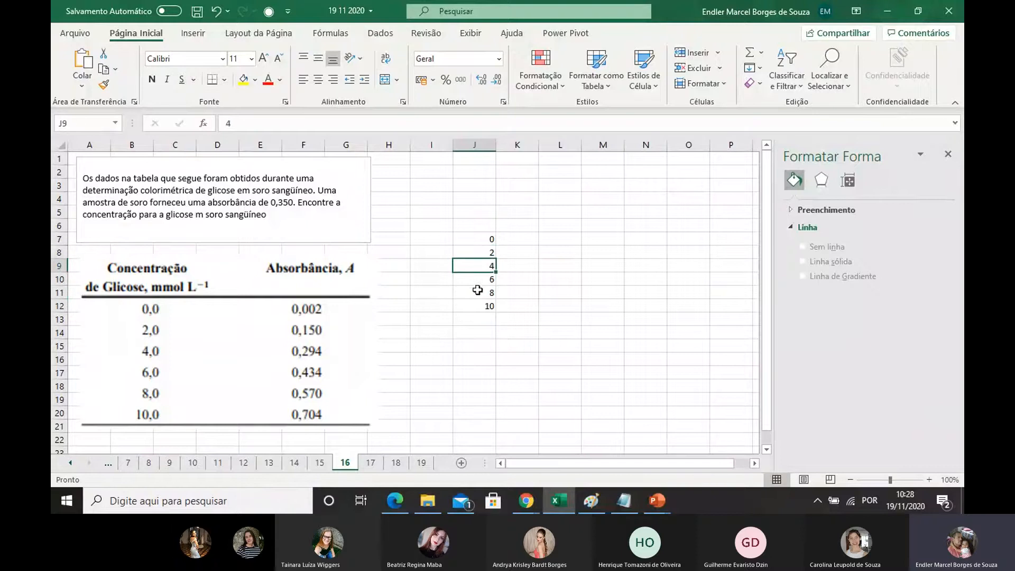
Step: Enter the absorbances 0,002, 0,150, 0,294, 0,434, 0,570 and 0,704 beside the concentrations in K7 to K12
click(518, 241)
text(0,002)
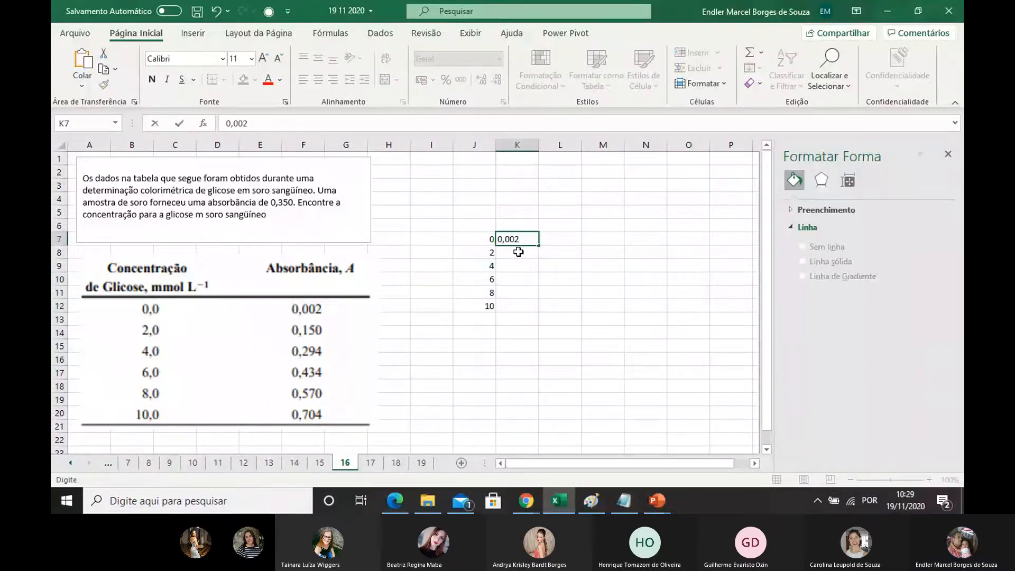
click(521, 253)
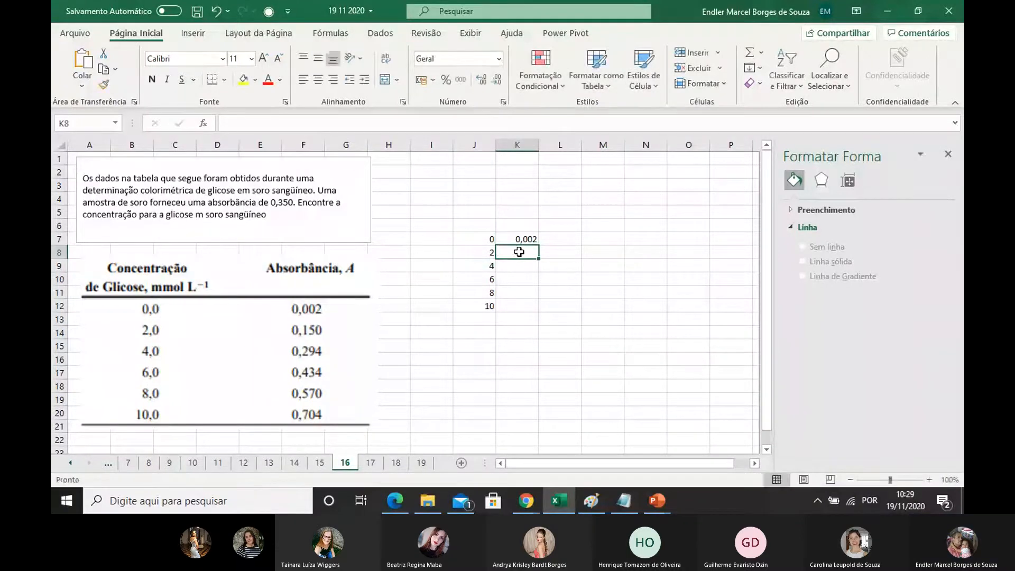
text(0,150)
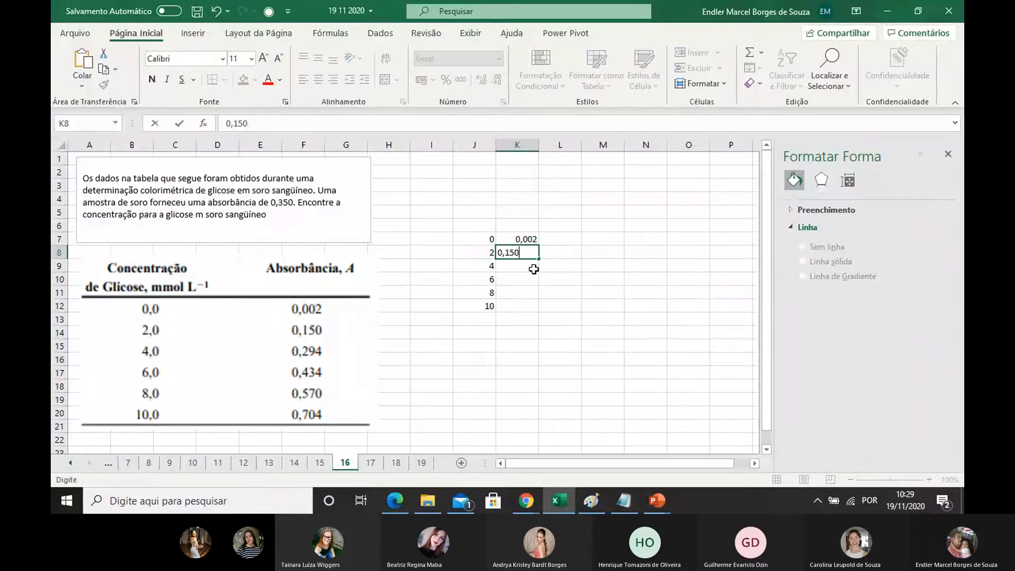
click(533, 268)
text(0,)
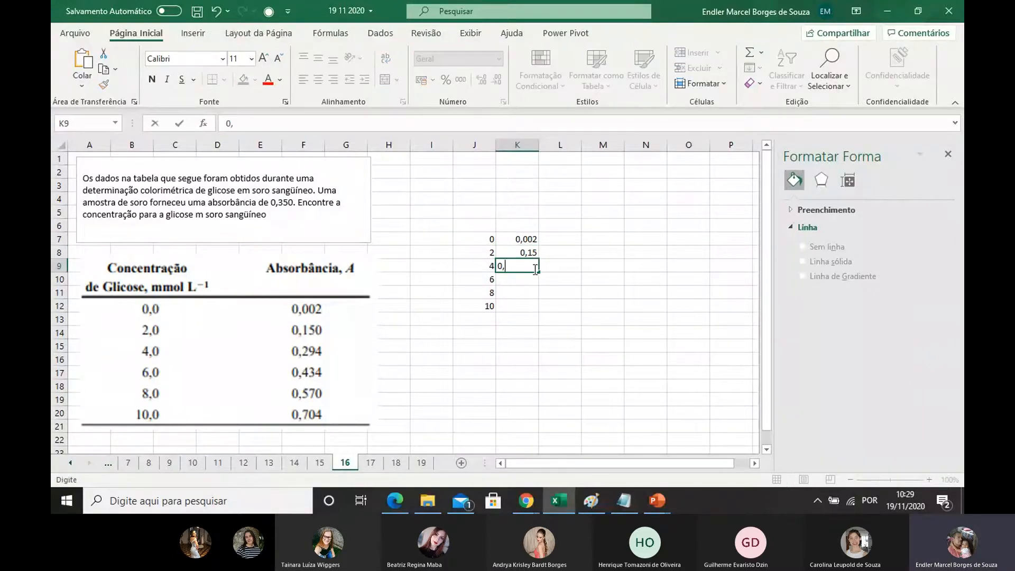
text(294)
click(530, 280)
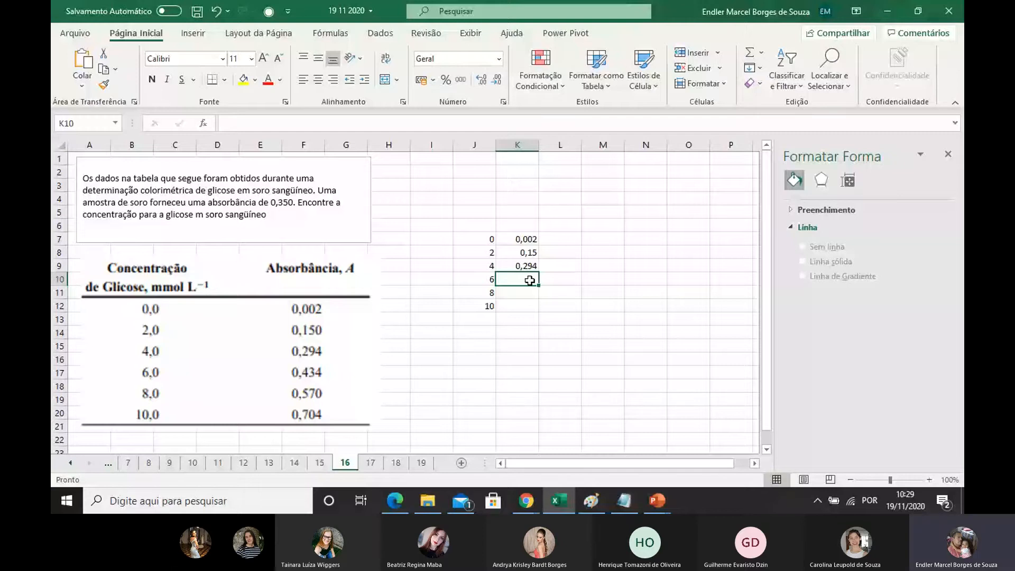
text(0,43)
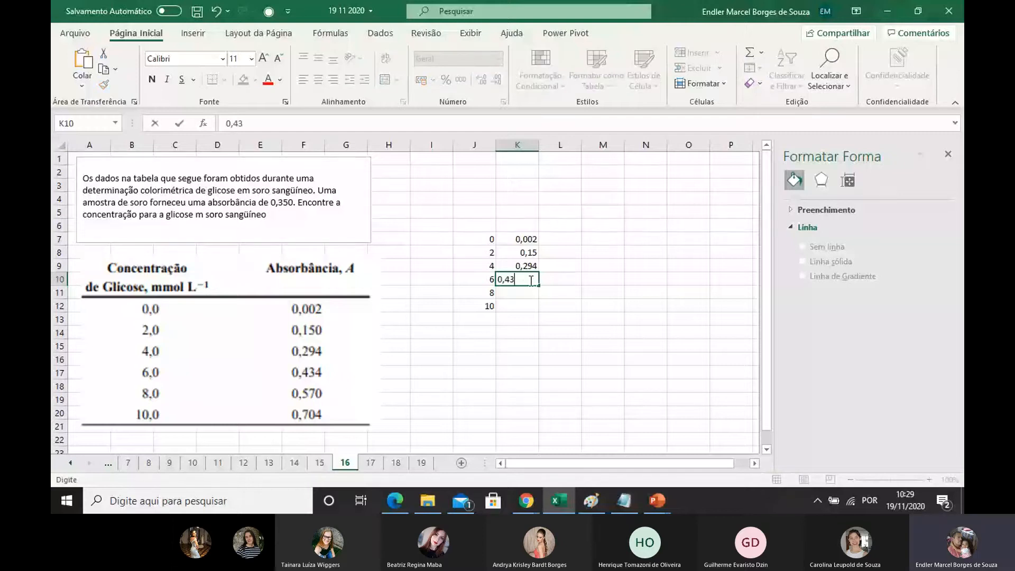
text(4)
click(524, 295)
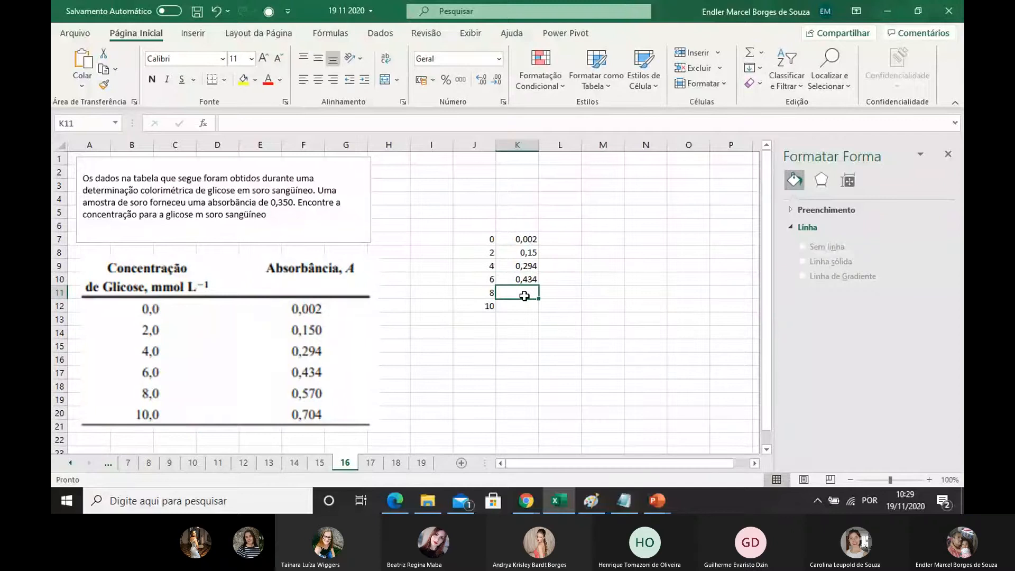
text(0,570)
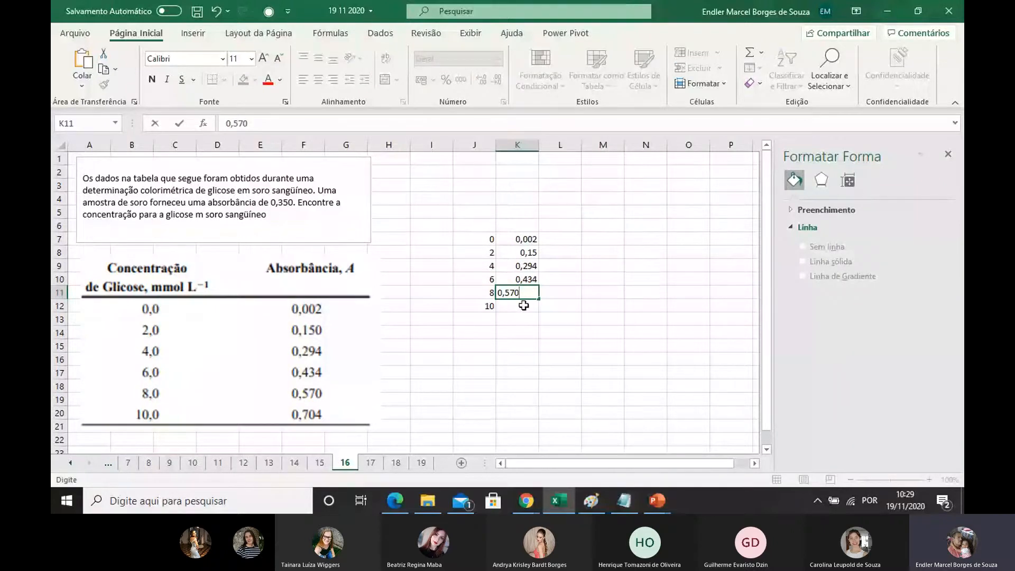
click(523, 305)
text(0,)
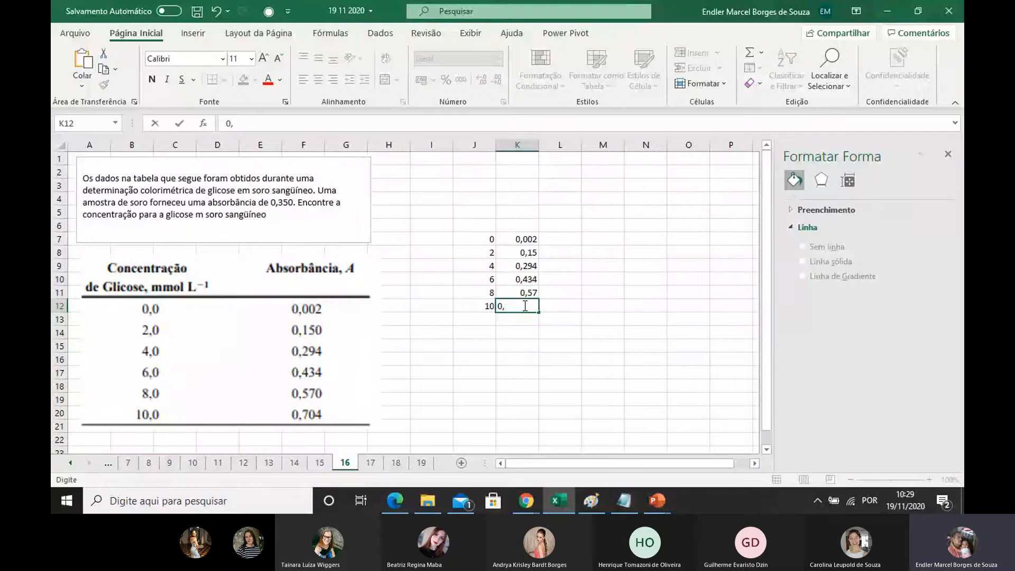
text(704)
click(530, 331)
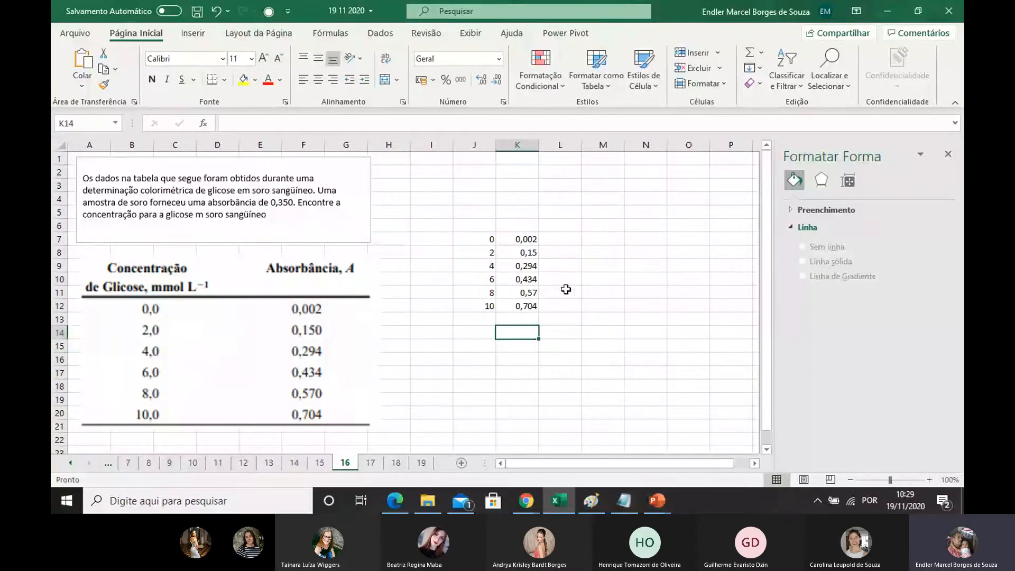
click(568, 240)
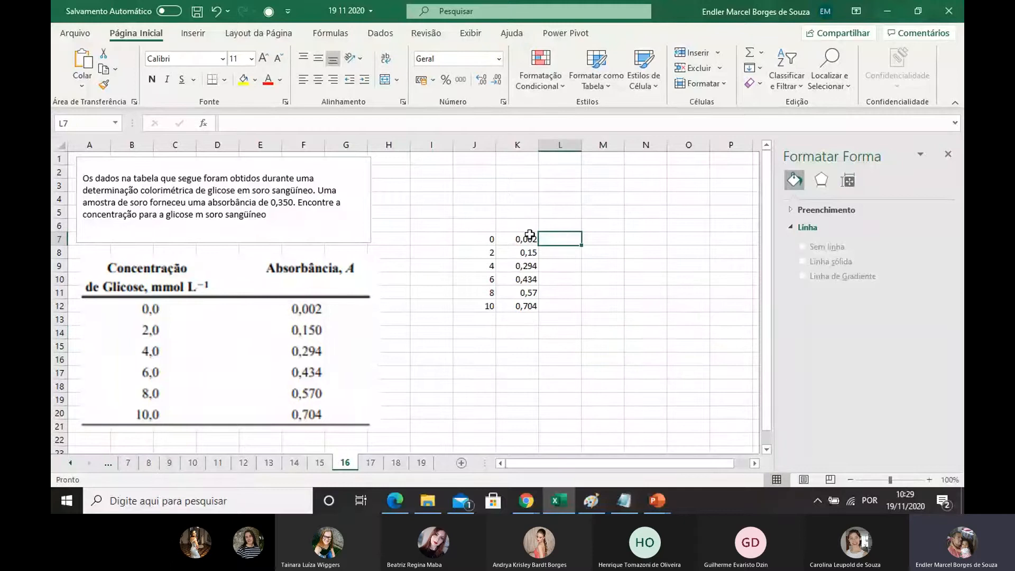
Step: Insert a markers-only scatter chart of the concentration and absorbance data in J7:K12
drag(487, 239, 513, 303)
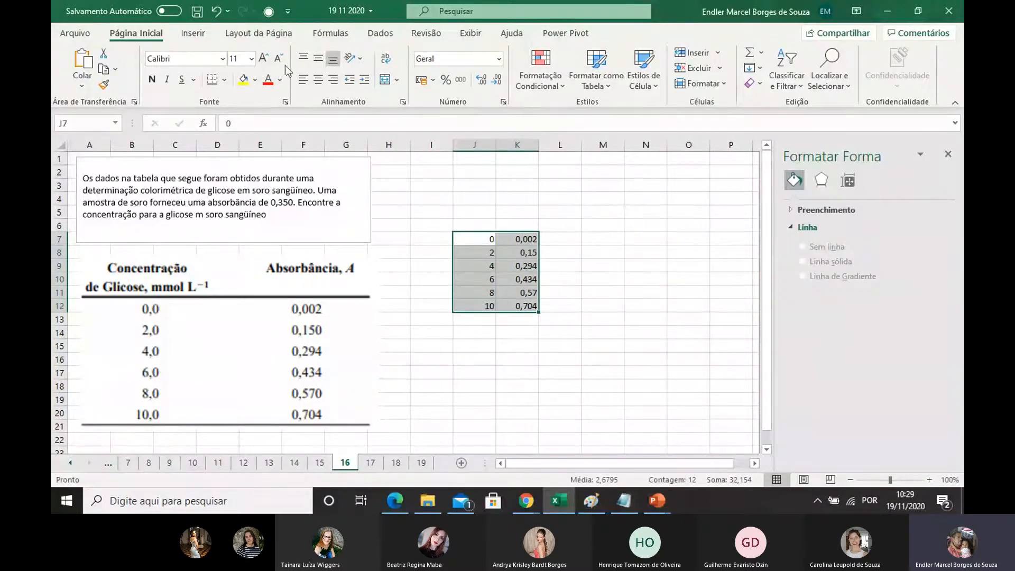
click(193, 33)
click(397, 84)
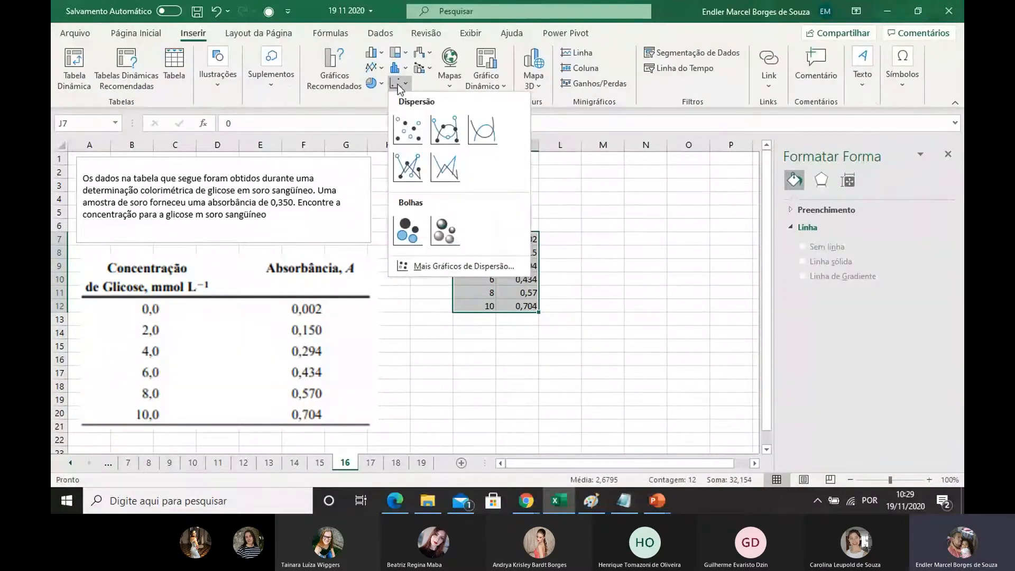
click(405, 127)
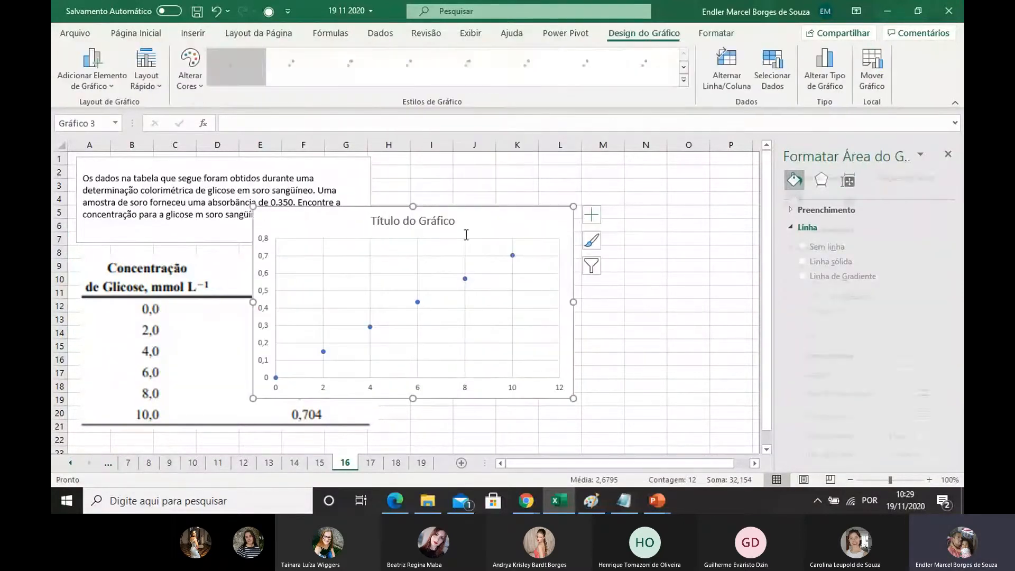
Step: Add a linear trendline to the chart's data series, displaying its equation and R-squared value
click(513, 256)
right_click(512, 256)
click(614, 384)
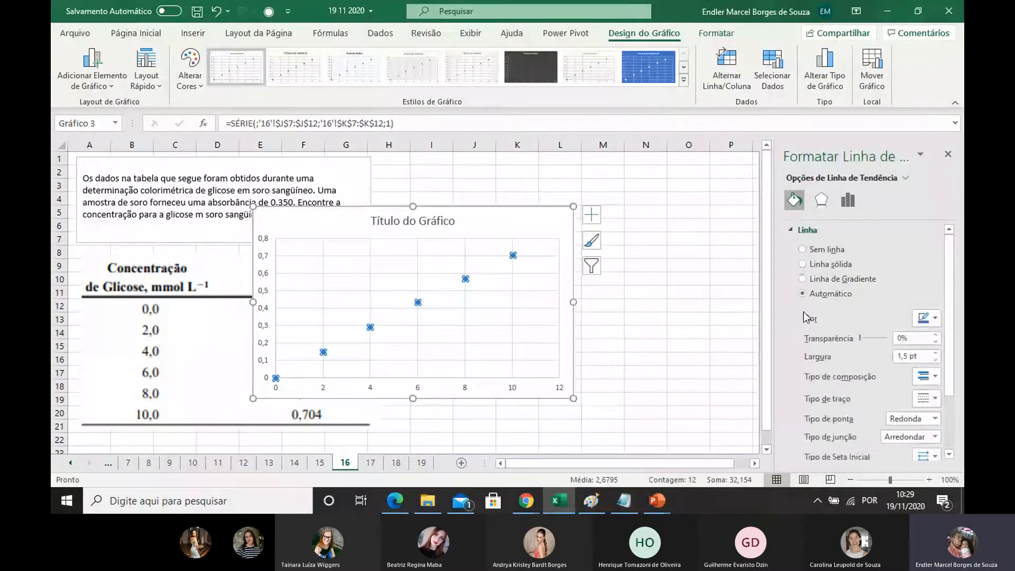
scroll(790, 383, down, 3)
click(802, 419)
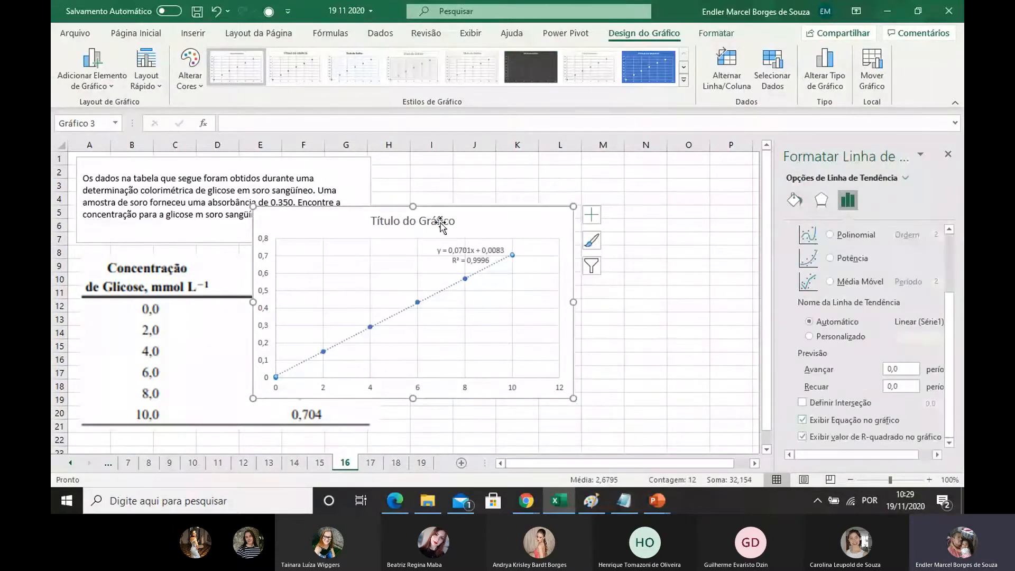
Step: Delete the chart title and move the chart below the data table, starting around row 14
click(425, 212)
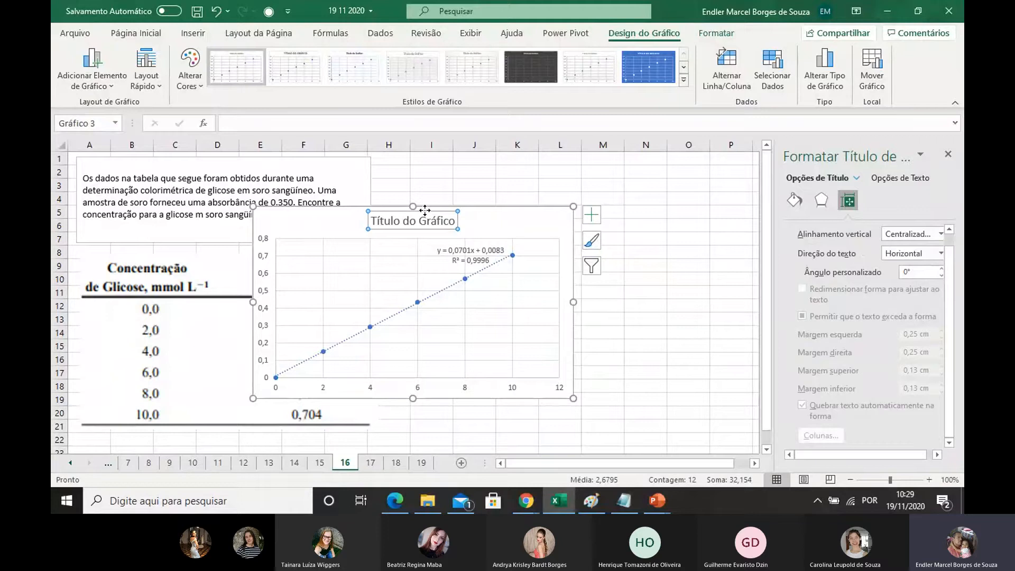
key(Delete)
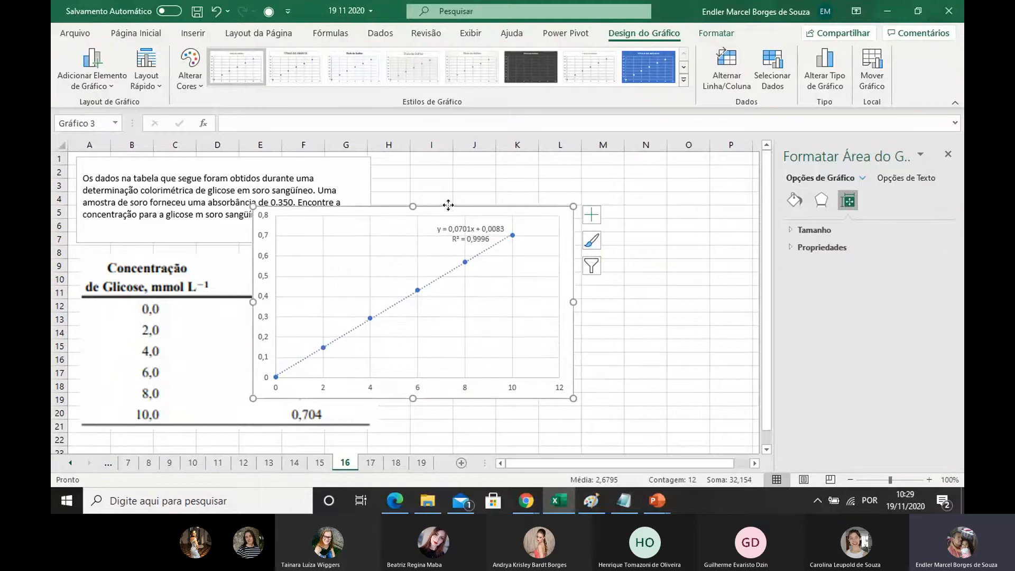
drag(446, 207, 609, 338)
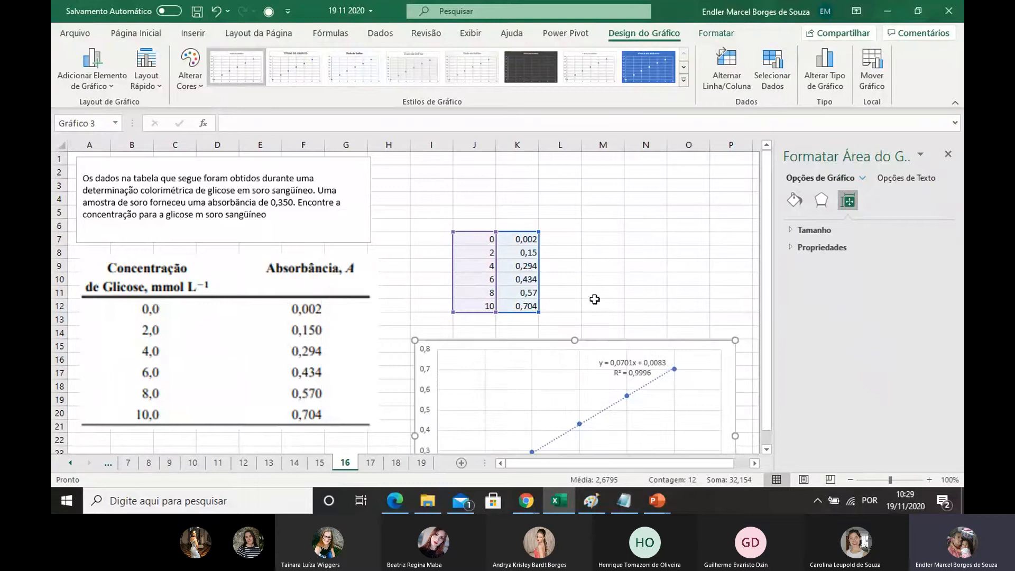
Step: Enter the label amostra in J13 with absorbance =0,350 in K13, and move the chart down to start around row 17
click(474, 319)
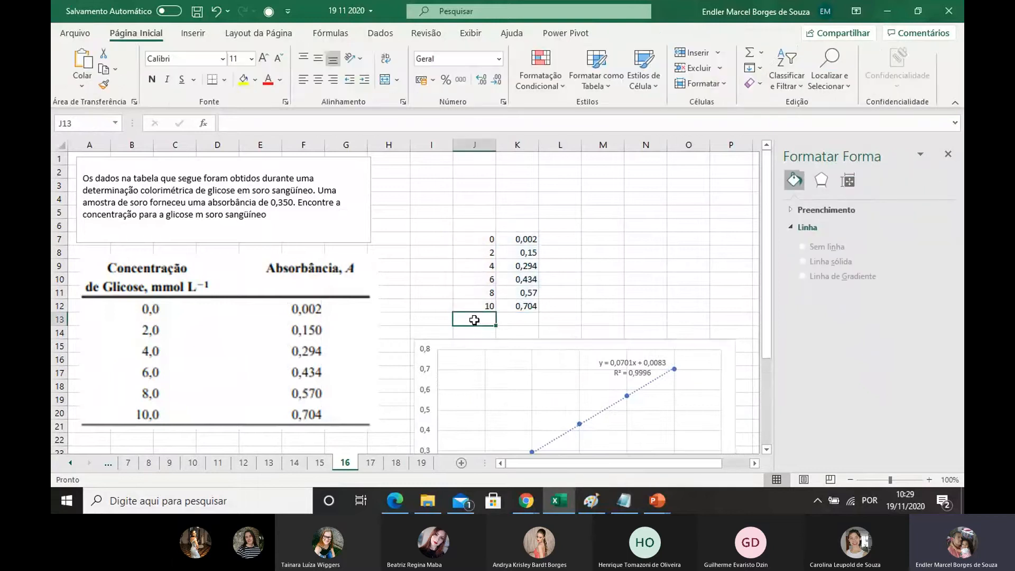
text(amostra)
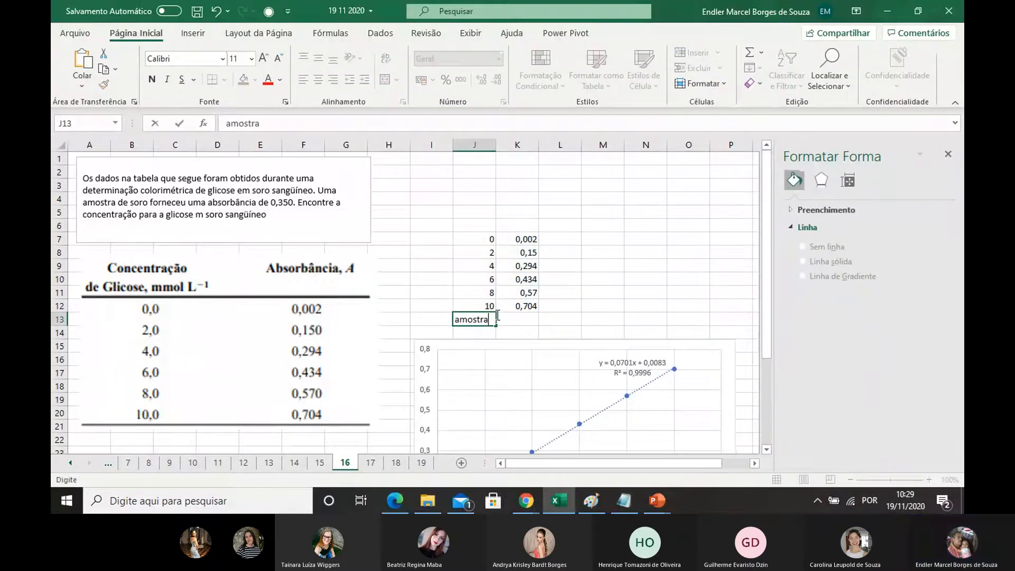
click(507, 316)
text(=)
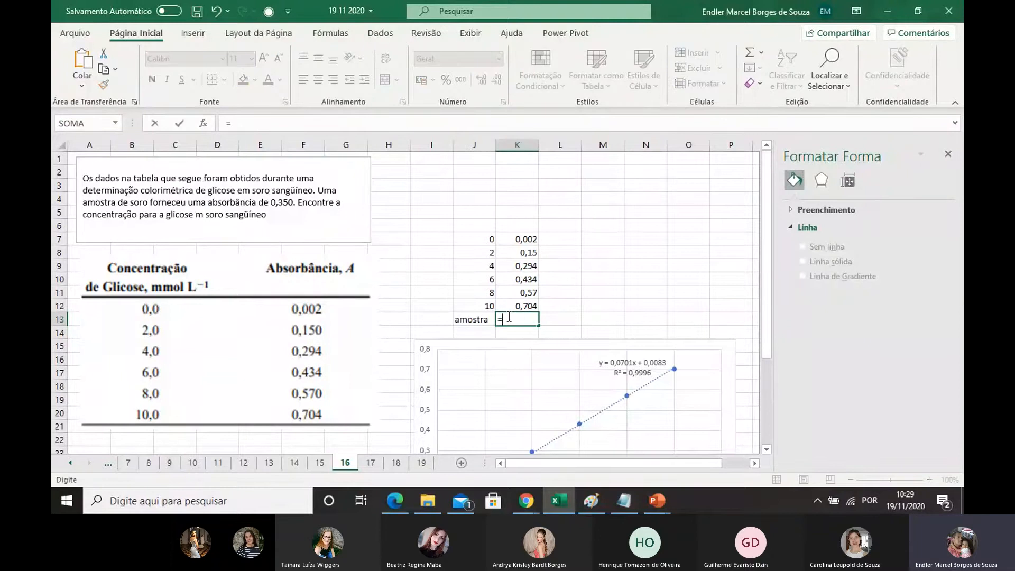
text(0,350)
click(637, 223)
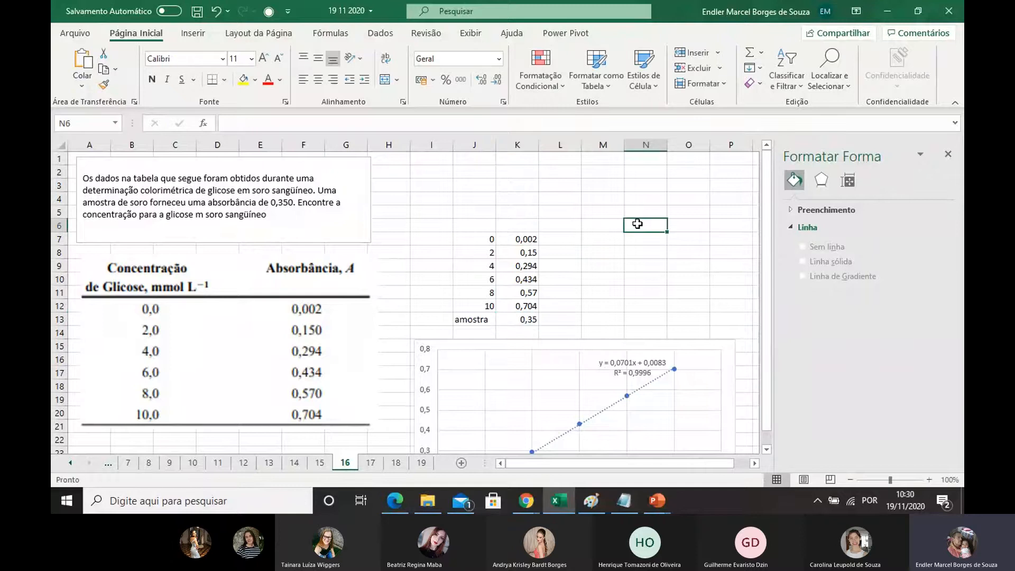
click(601, 342)
click(602, 337)
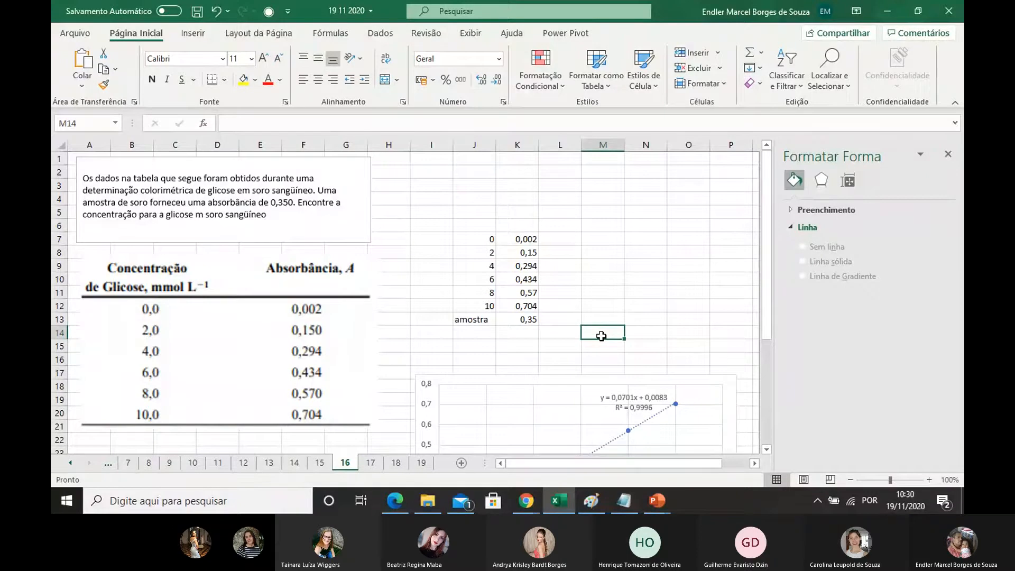
click(522, 333)
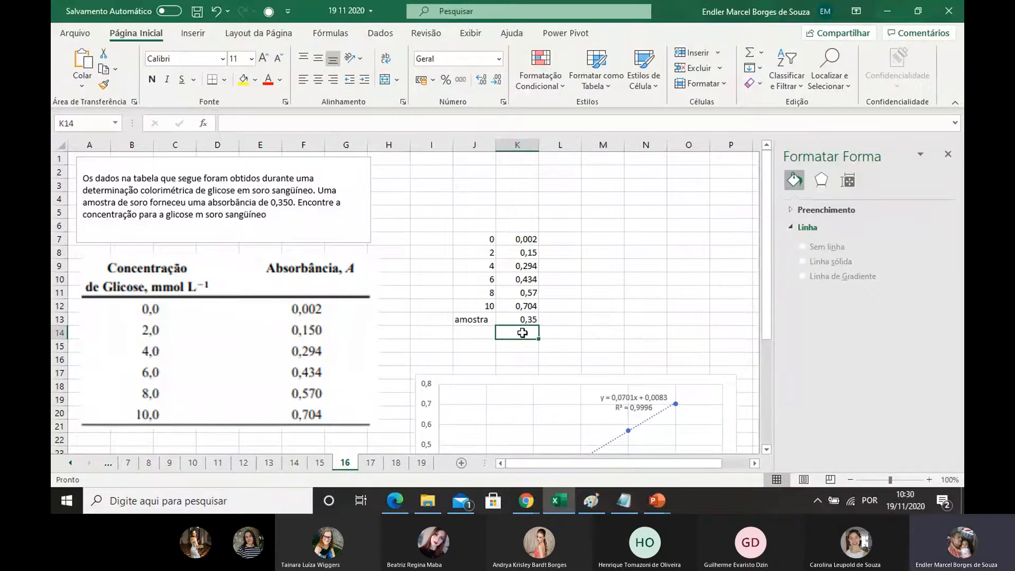
text(=)
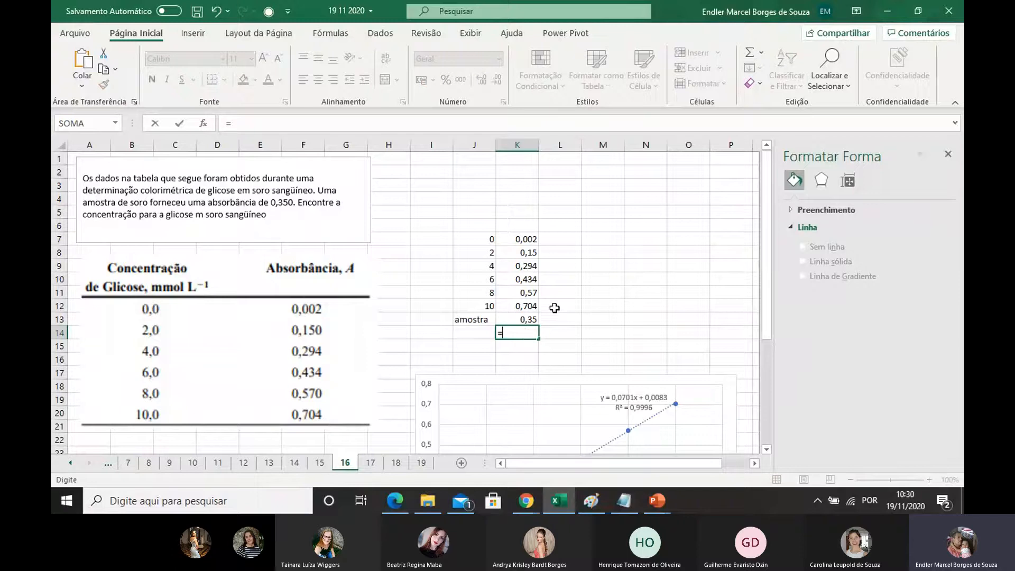
key(Escape)
click(573, 308)
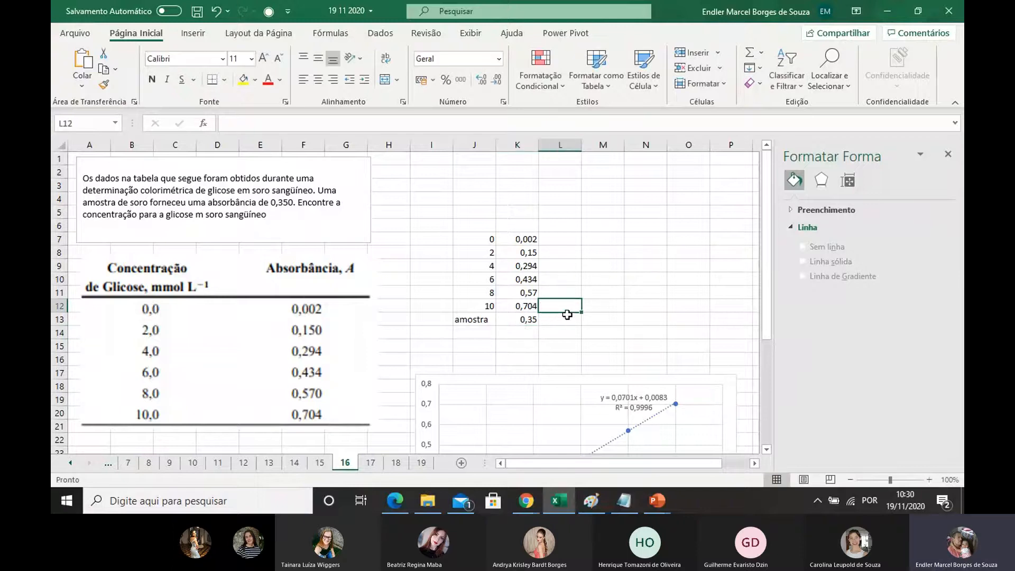
click(516, 322)
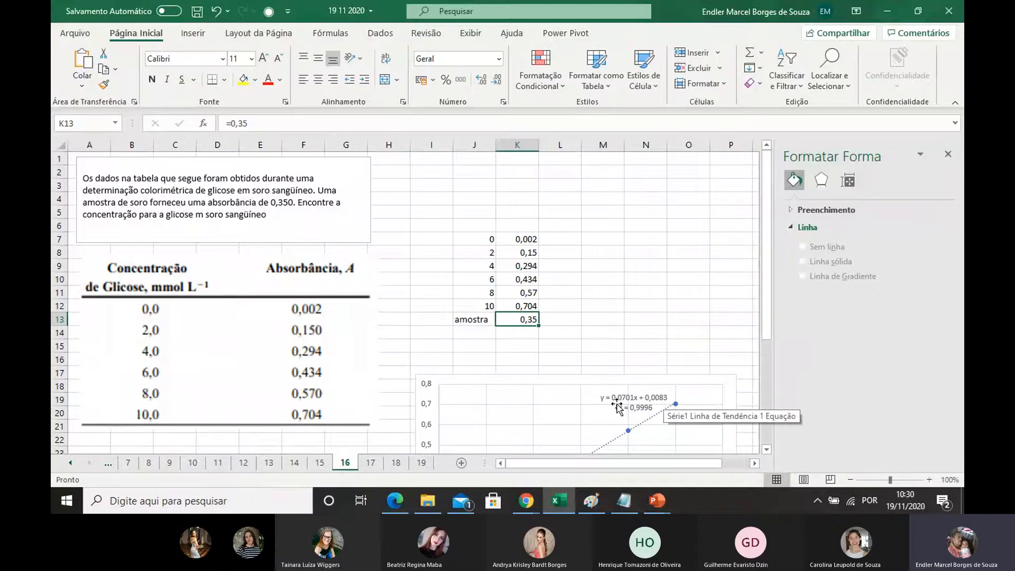
Step: Enter =PROJ.LIN(K7:K12;J7:J12;VERDADEIRO;VERDADEIRO) in L7 to calculate the linear regression statistics of the calibration data
click(563, 240)
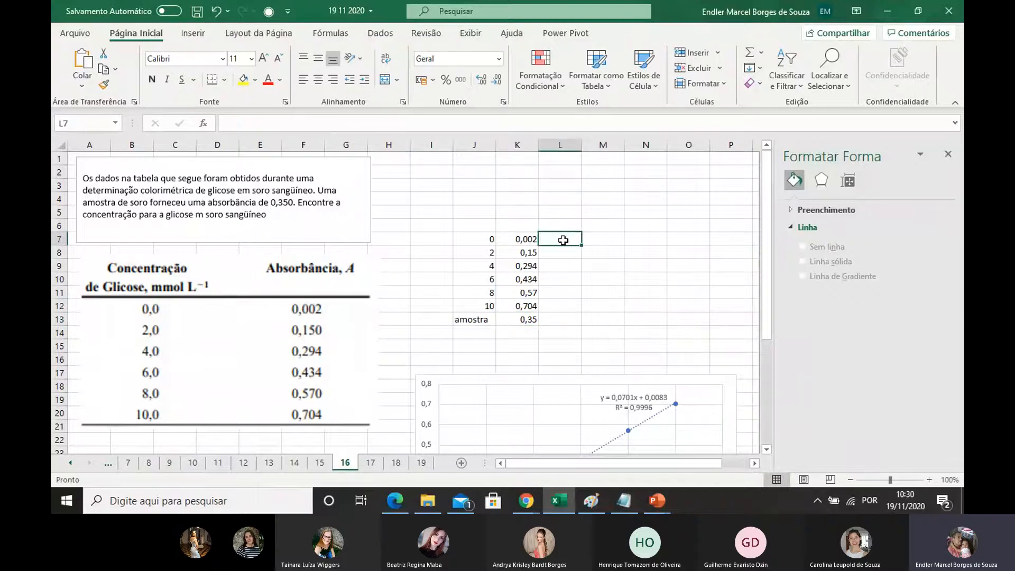
text(=proj)
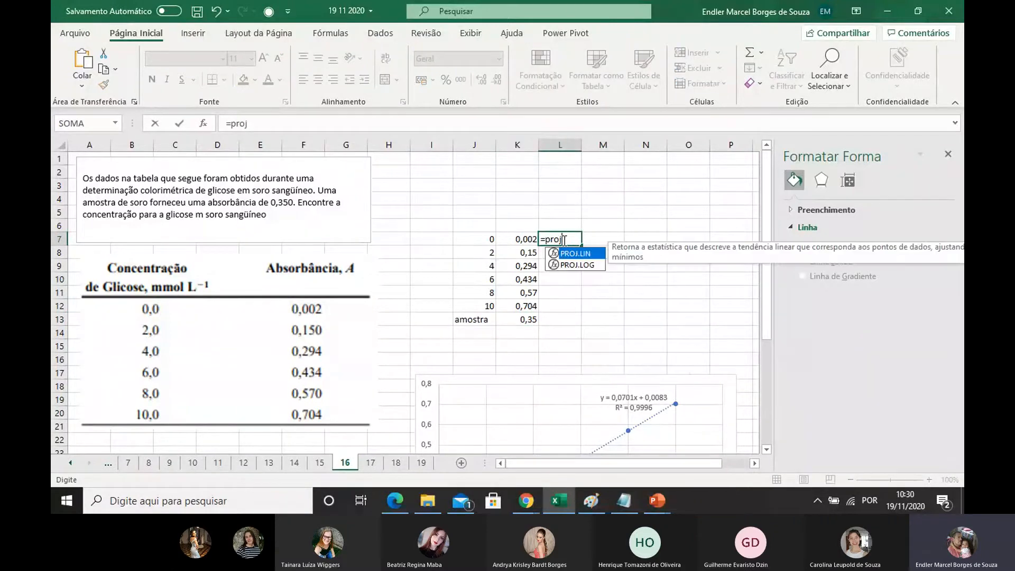
text(.lin()
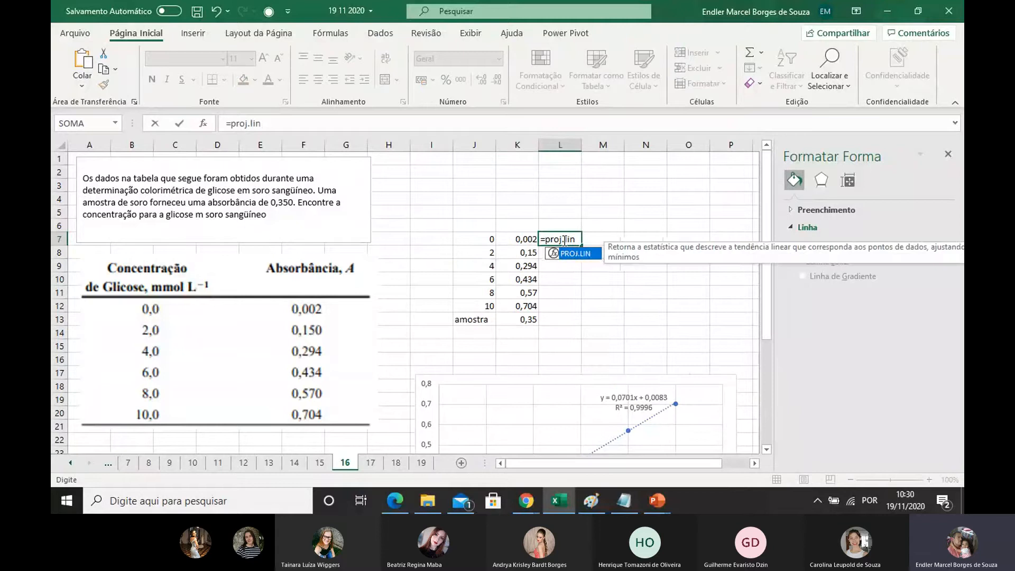
click(521, 242)
drag(521, 244, 521, 306)
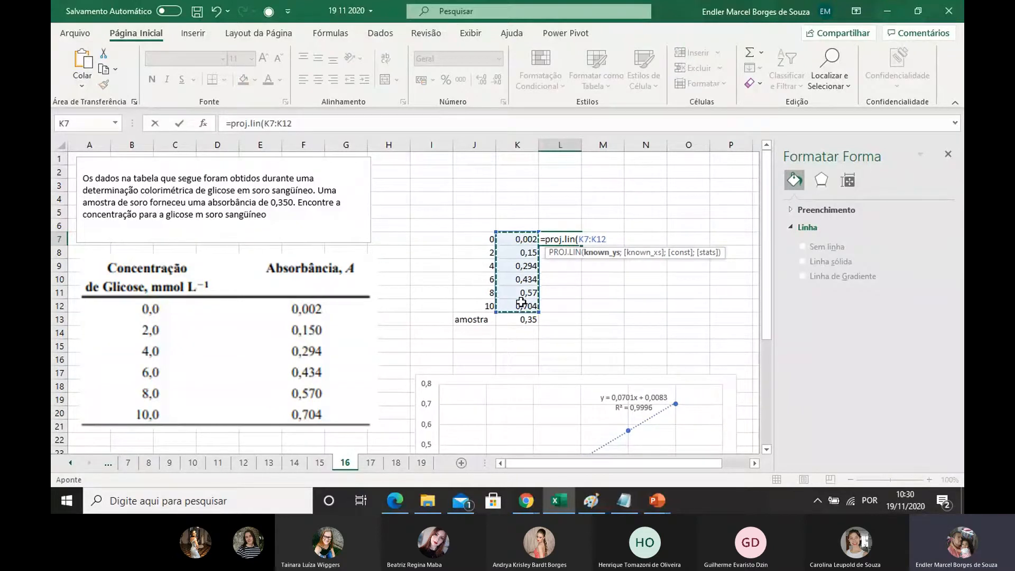
text(;)
drag(483, 238, 473, 299)
text(;v)
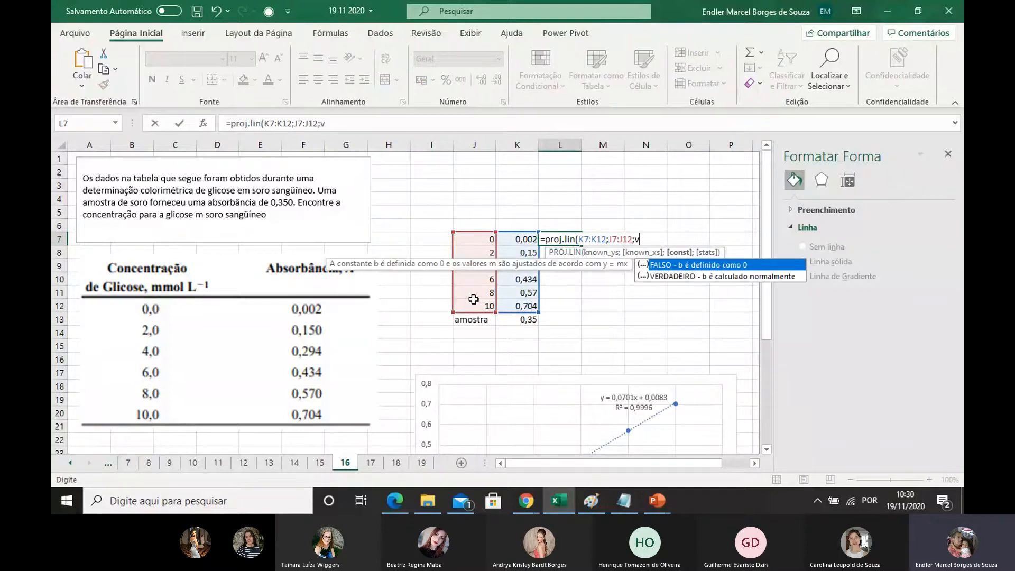
text(erdadeiro;verdadeiro)
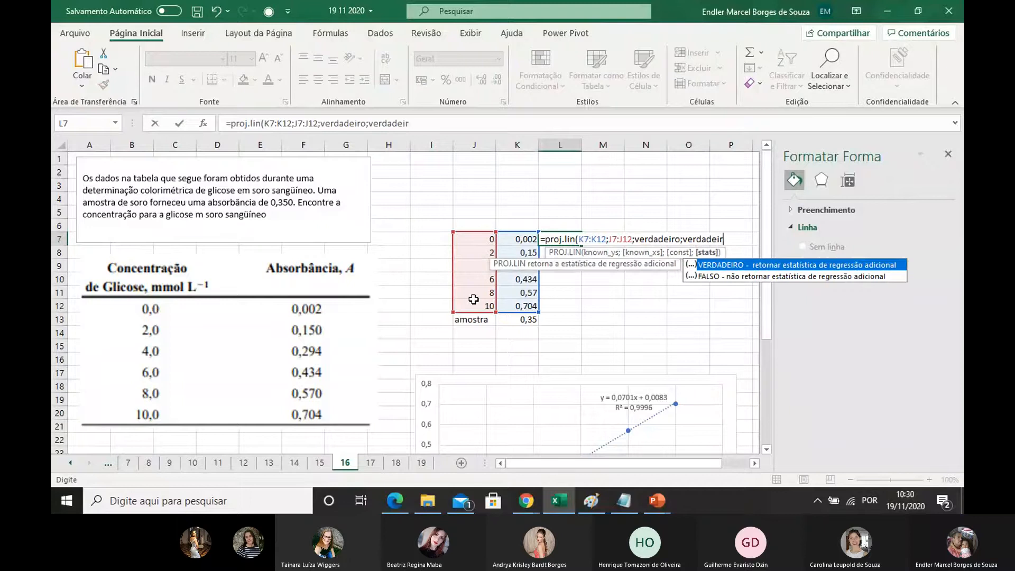
text())
key(Return)
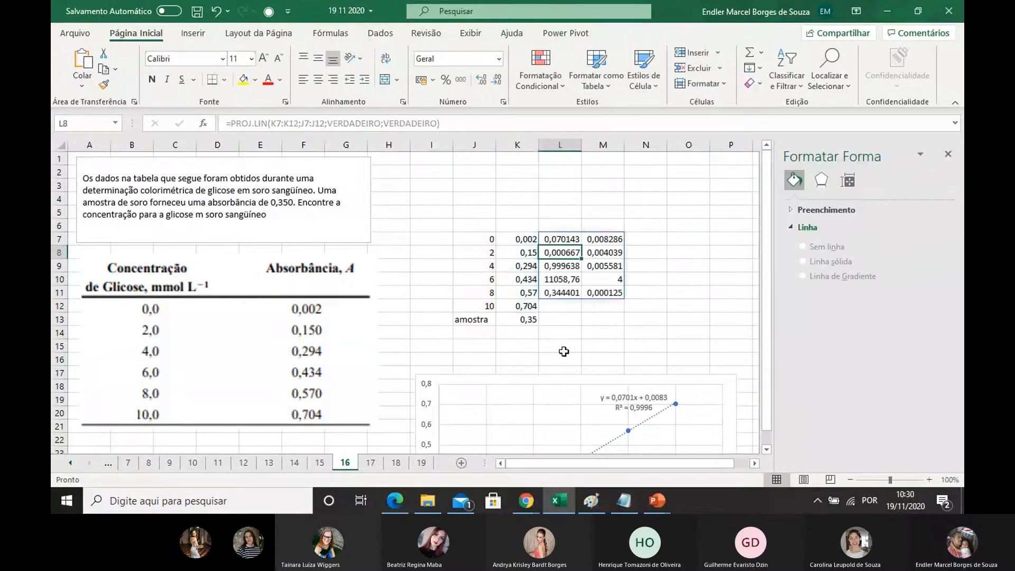
Step: Calculate the sample's concentration in L13 with the formula =(K13-M11)/L11
click(552, 321)
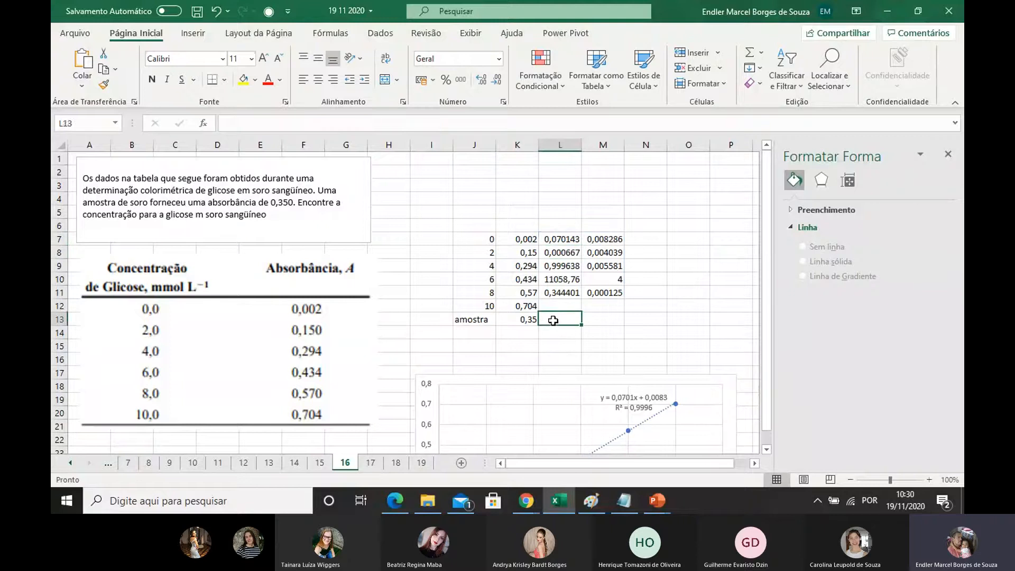
text(=()
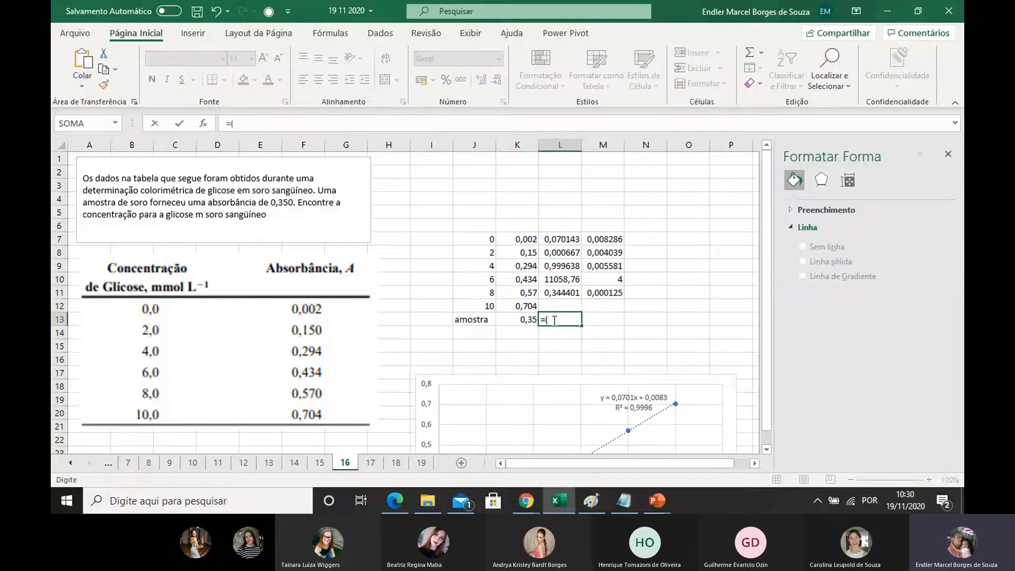
click(518, 319)
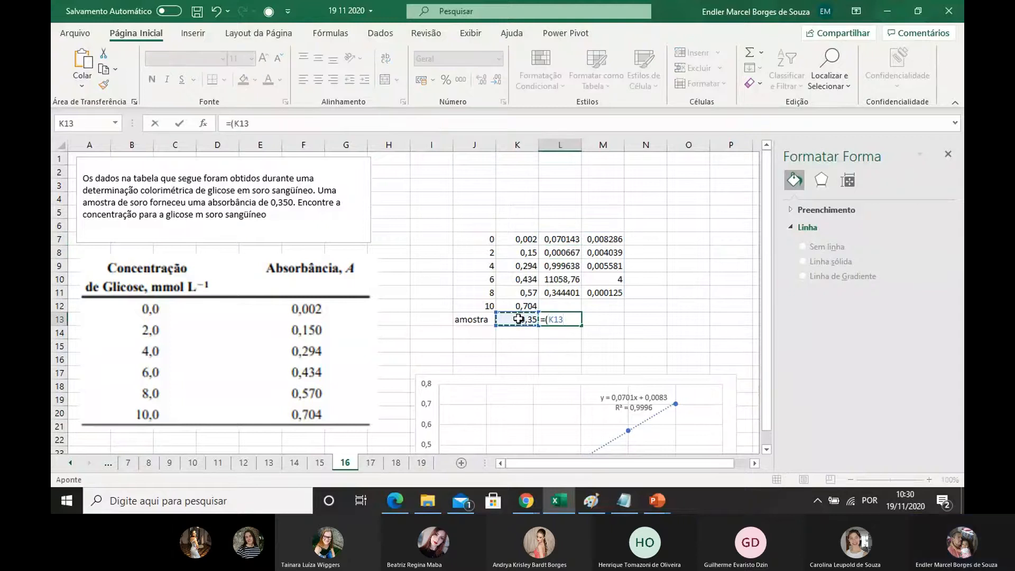
text(-)
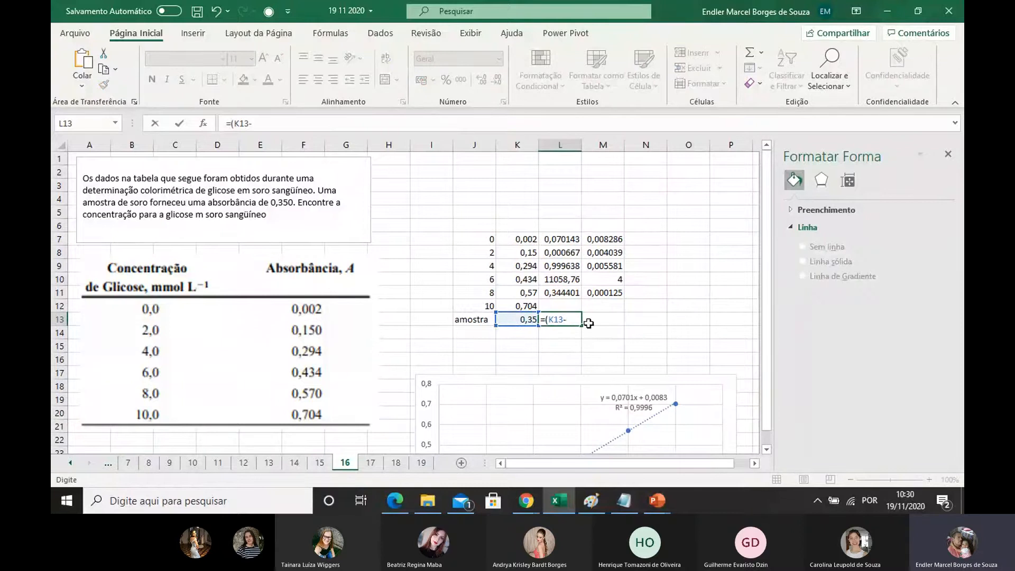
click(596, 294)
text()/)
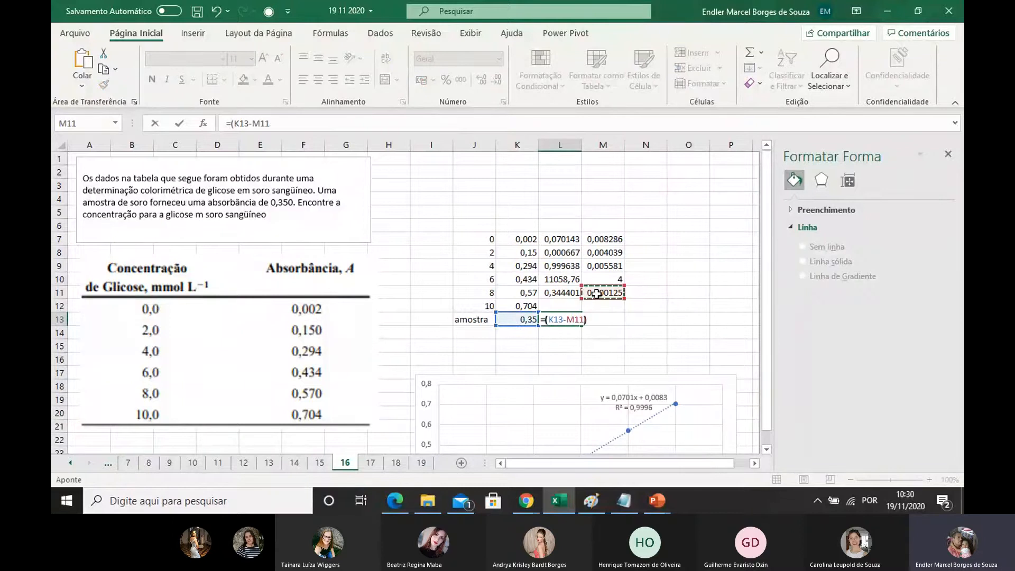
click(567, 294)
key(Return)
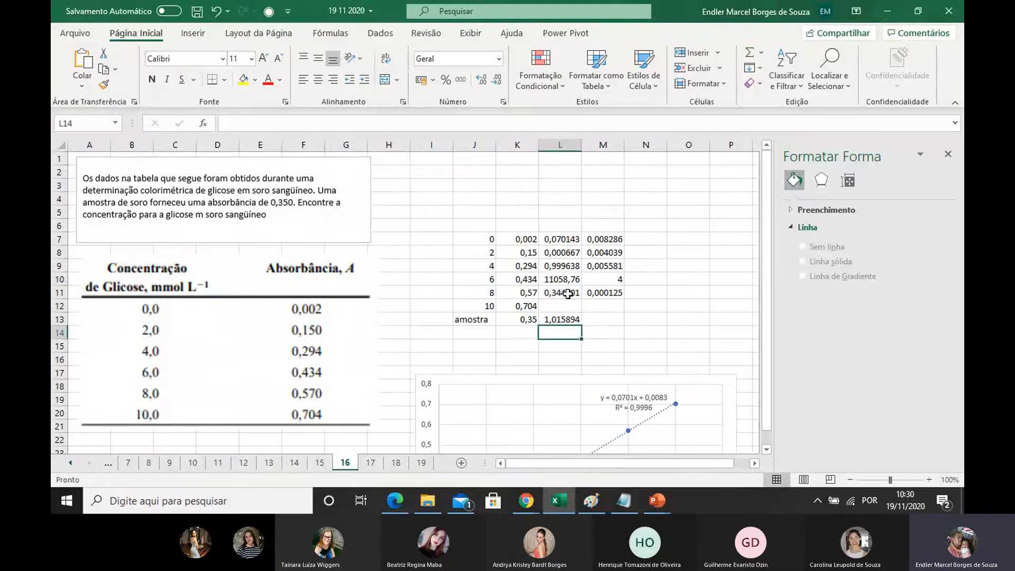
click(561, 319)
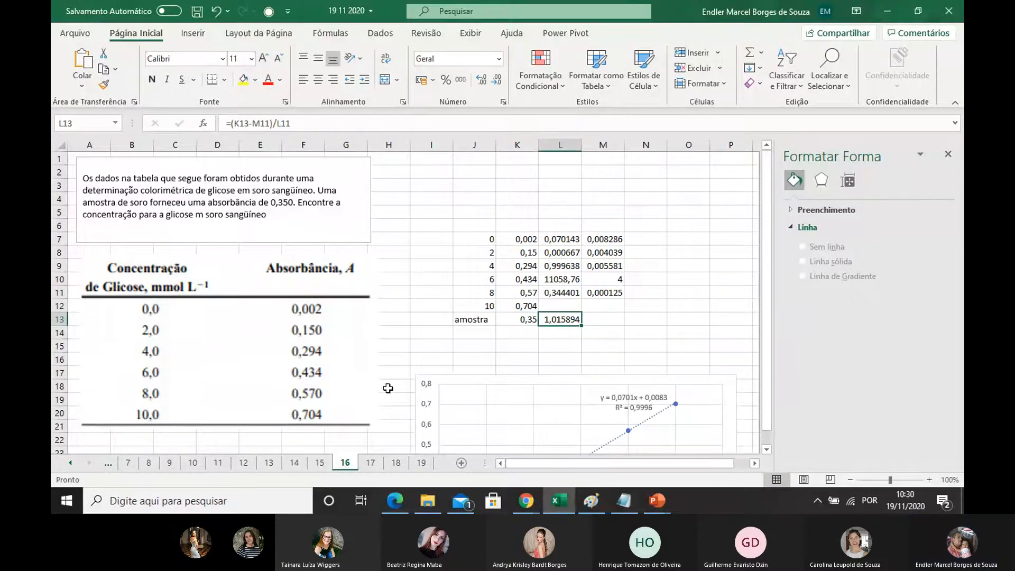
Step: Open worksheet 2 with the nitrite exercise and delete the leftover calculations in I37:J45
click(320, 462)
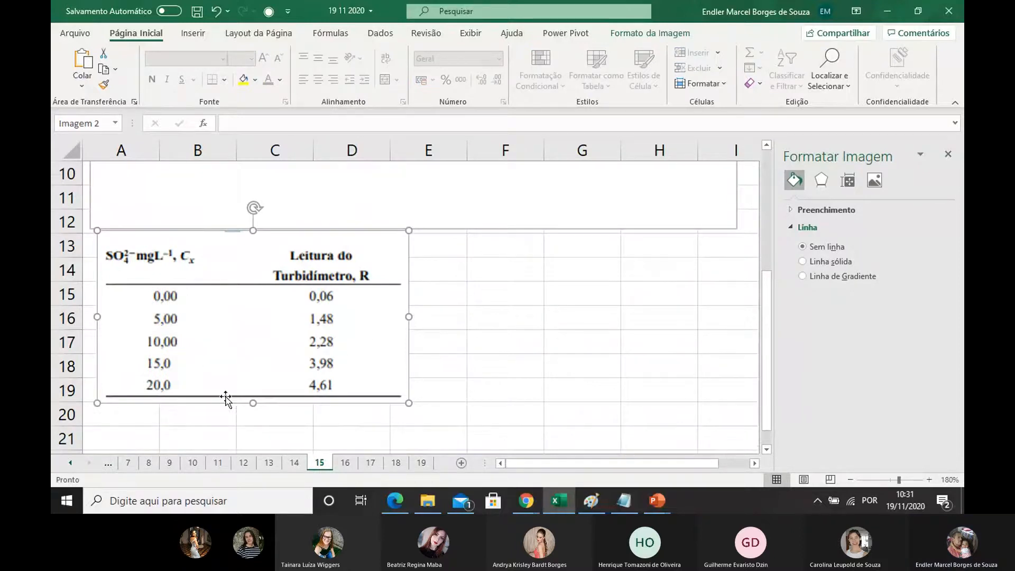
click(70, 463)
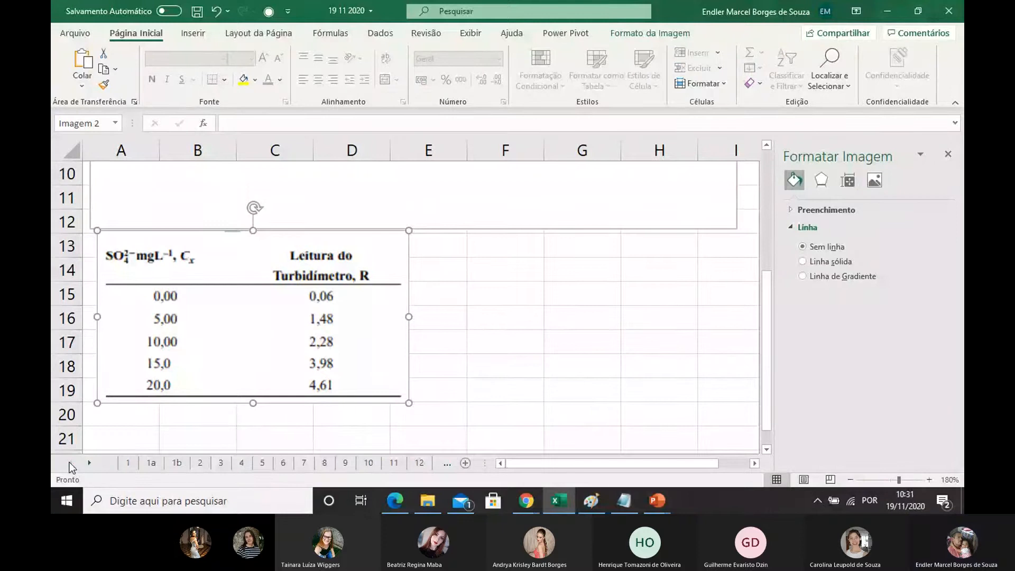
click(200, 463)
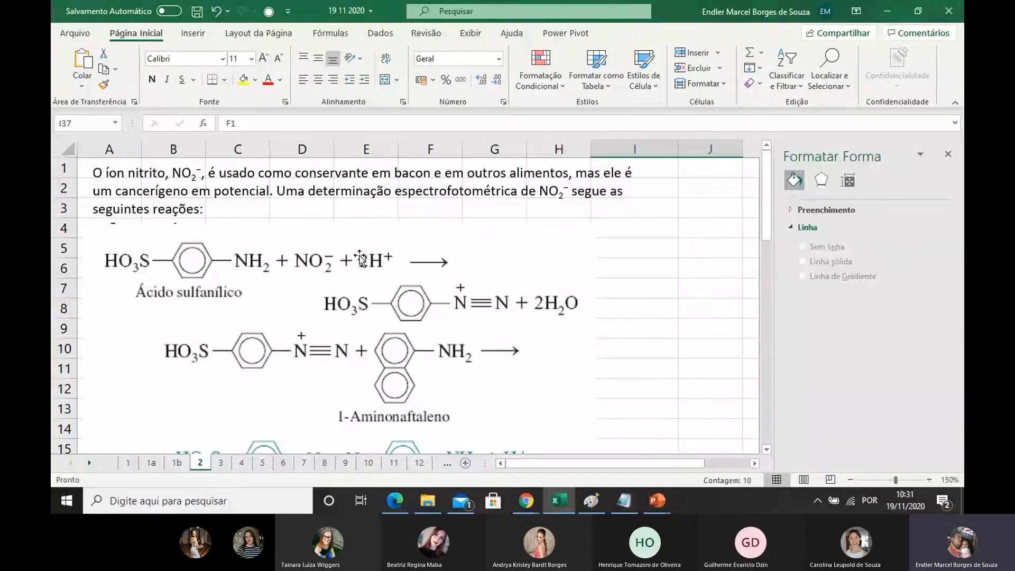
scroll(361, 259, down, 1)
scroll(384, 242, down, 5)
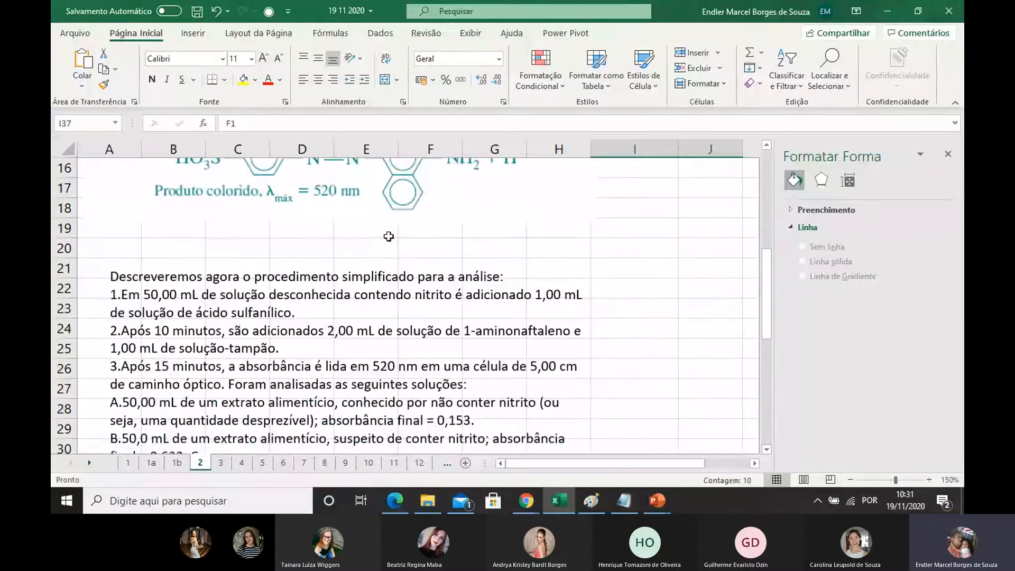
scroll(389, 238, down, 4)
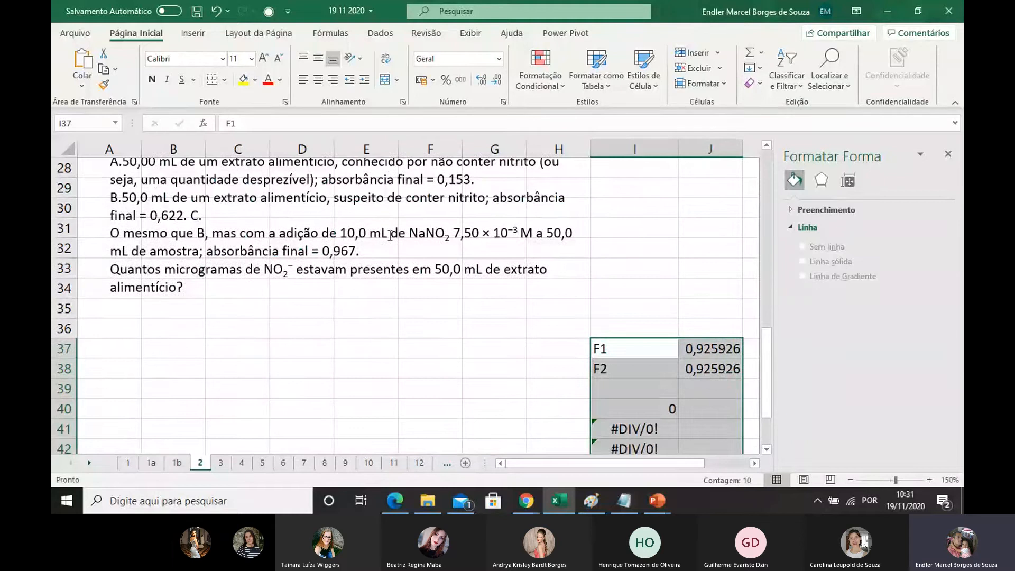
scroll(502, 270, down, 1)
drag(603, 287, 707, 405)
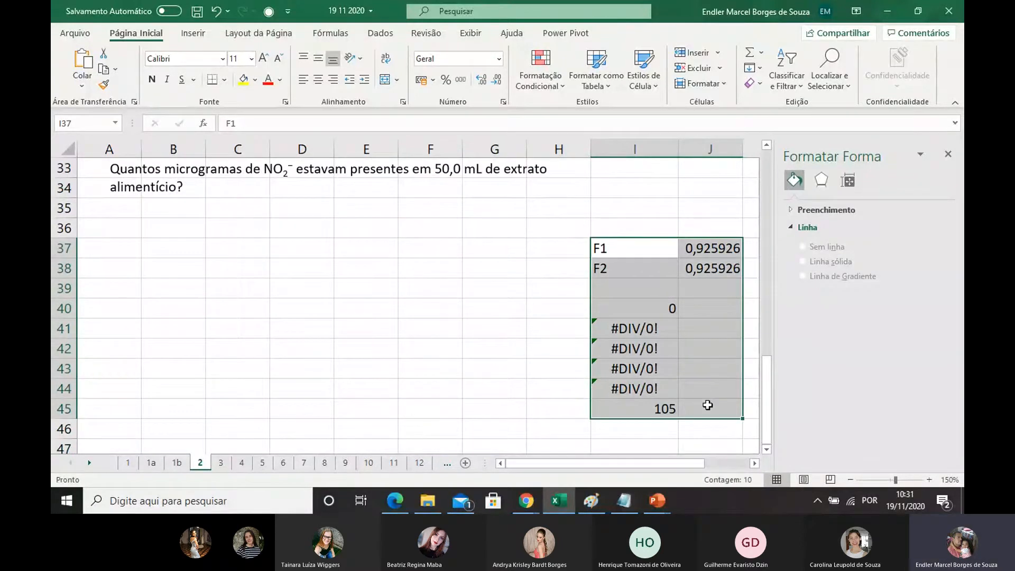
key(Delete)
Step: Review the nitrite reactions, analysis procedure and final question, highlighting the description of solution A
scroll(464, 337, up, 11)
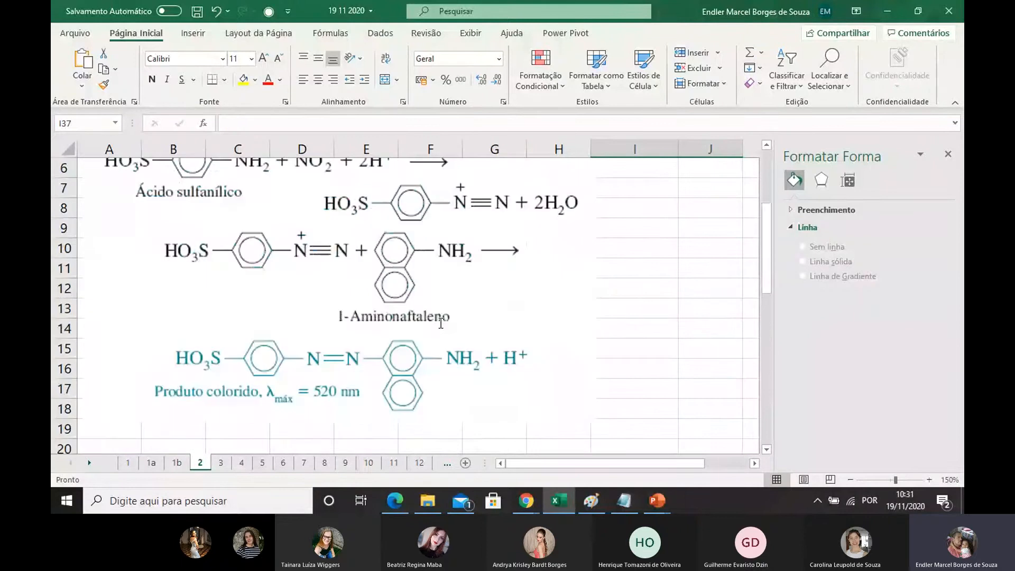
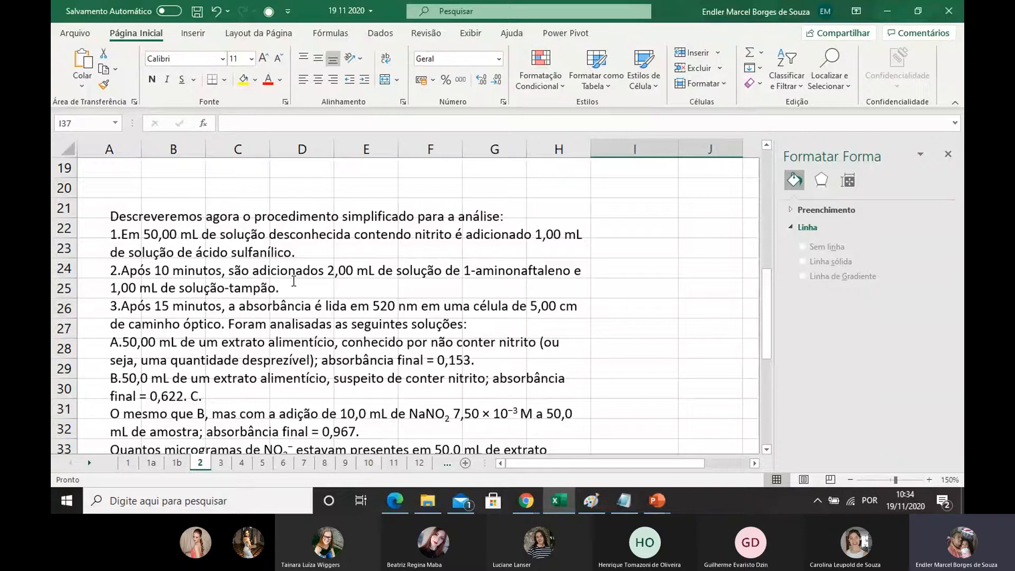
scroll(281, 289, down, 1)
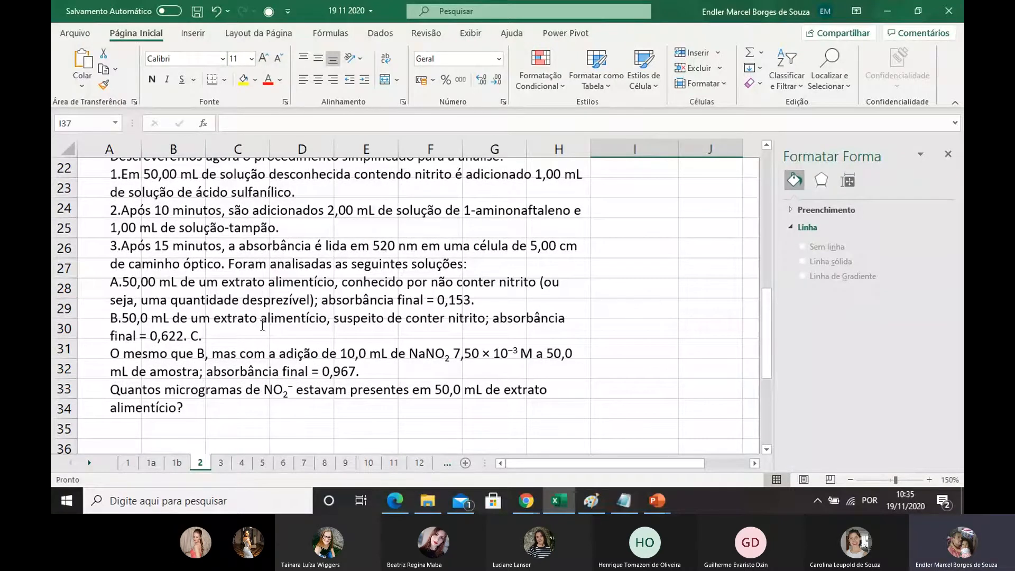
click(462, 299)
drag(475, 302, 110, 282)
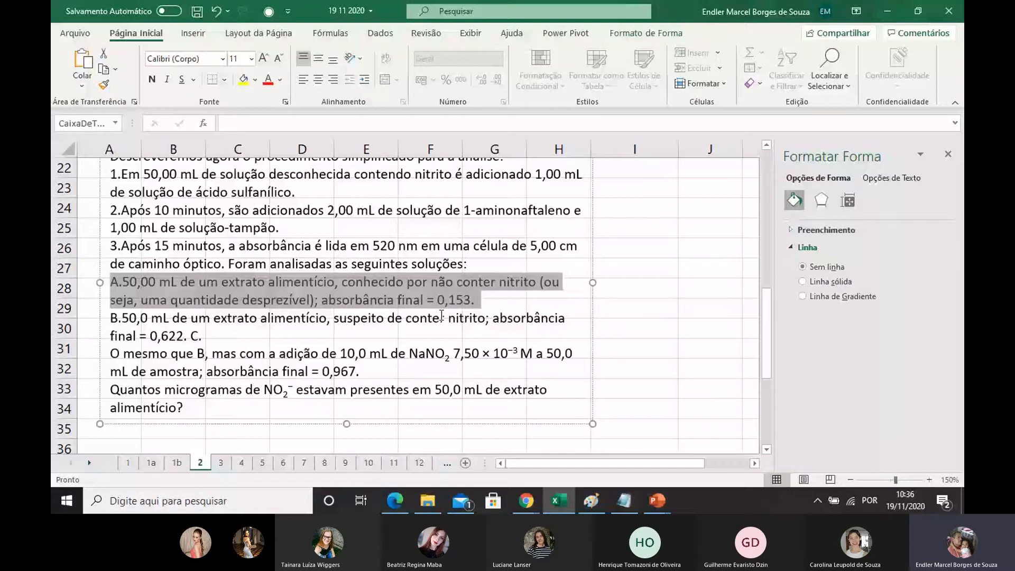
scroll(447, 333, down, 2)
click(452, 353)
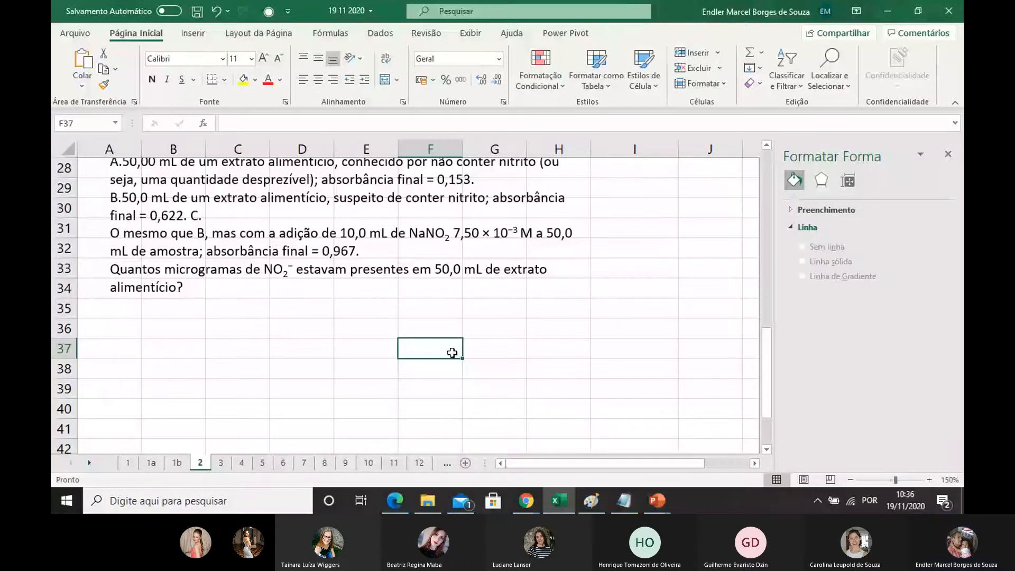
scroll(452, 352, up, 4)
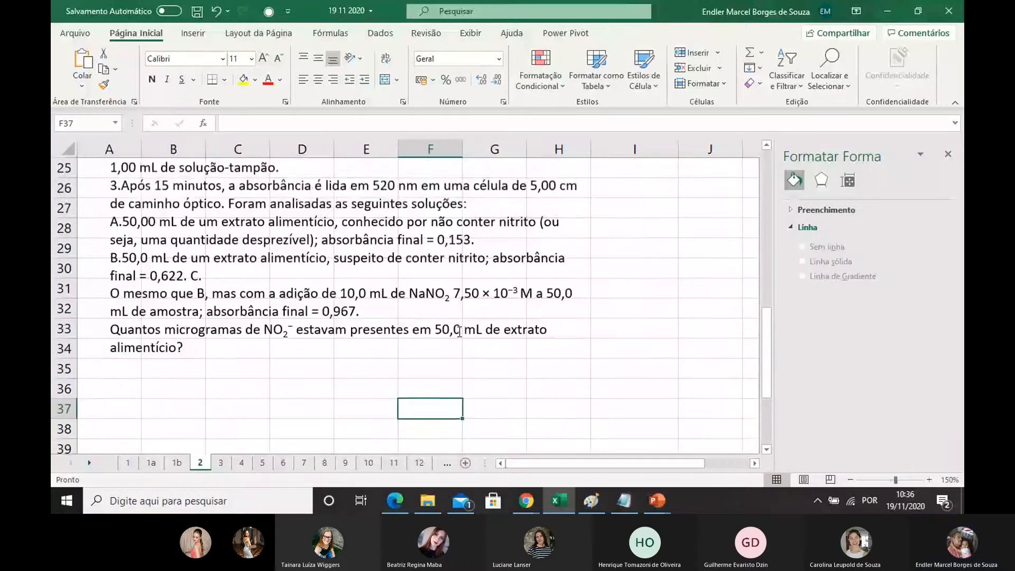
Step: Label D35 as branco below the nitrite question and enter its absorbance 0,153 in E35
scroll(461, 330, up, 3)
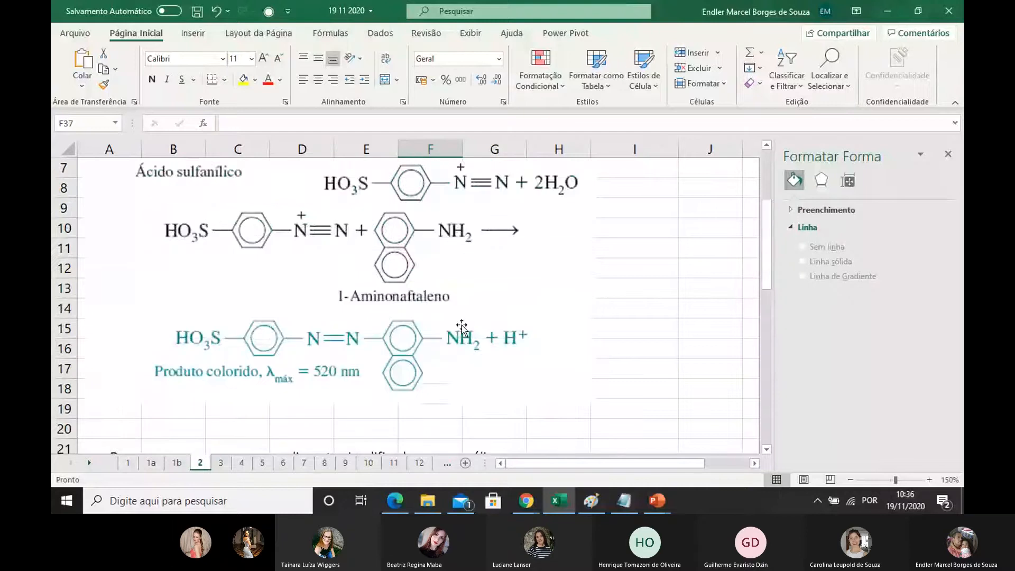
scroll(461, 329, down, 6)
click(300, 369)
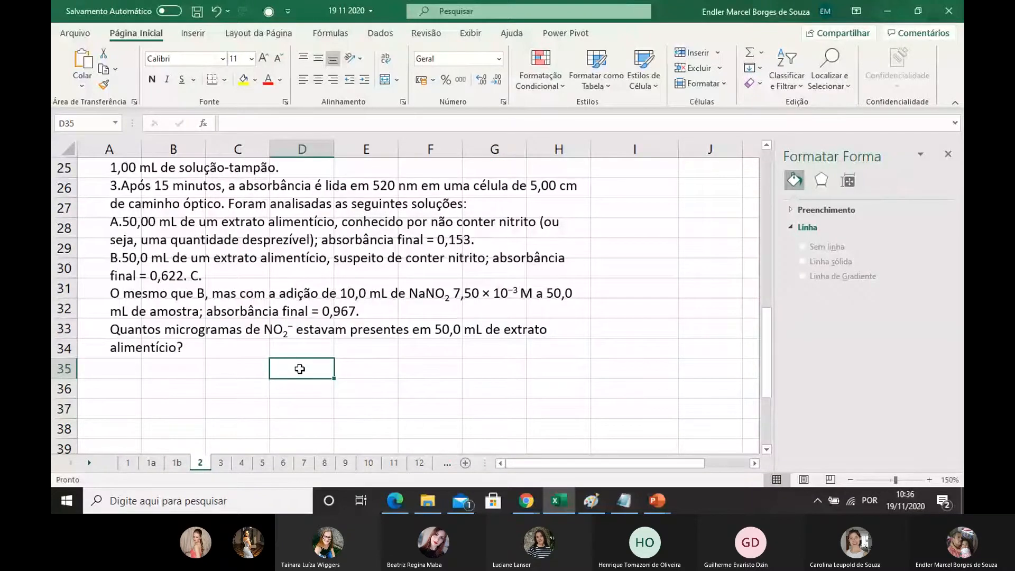
text(branco)
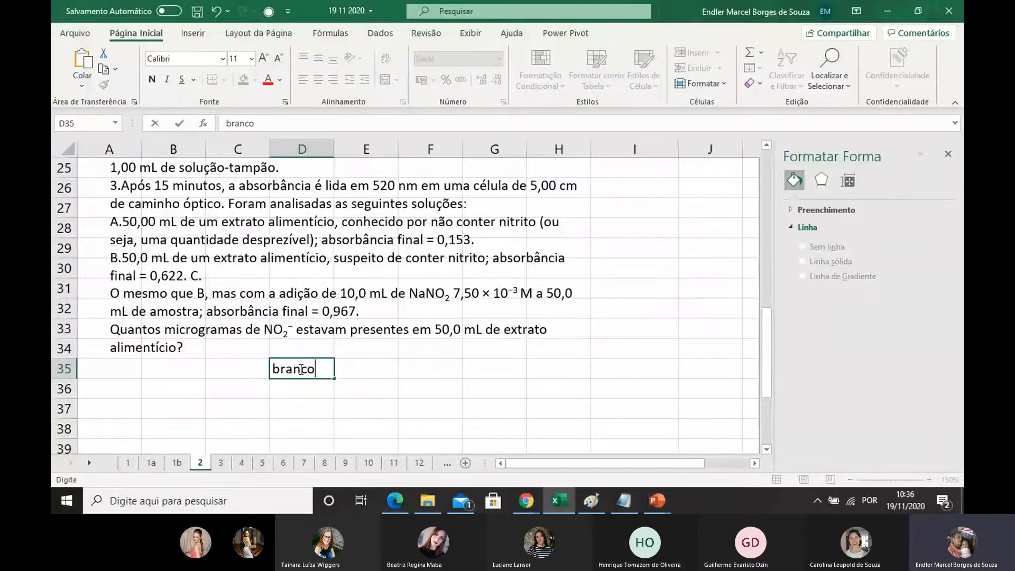
click(344, 370)
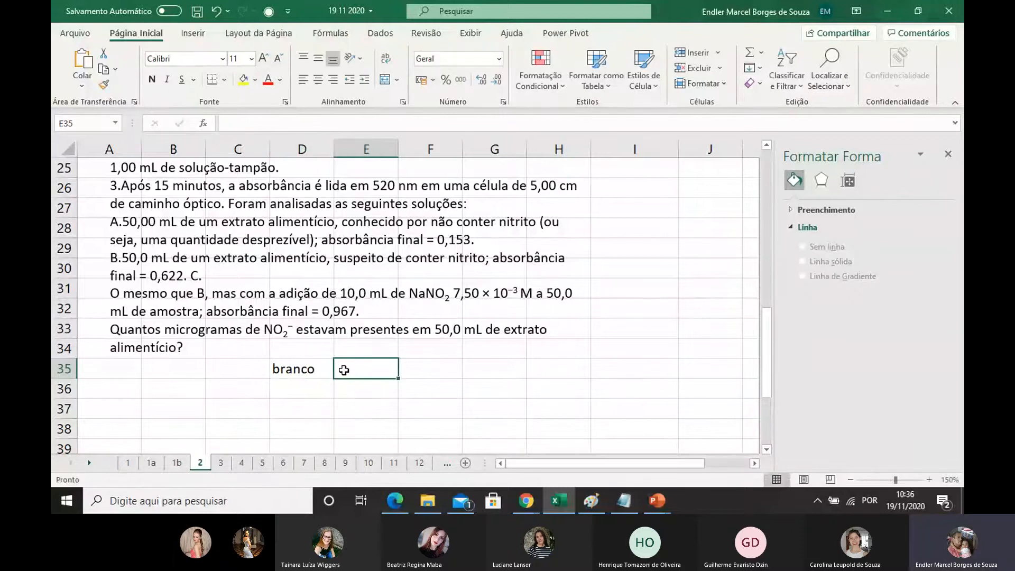
text(0)
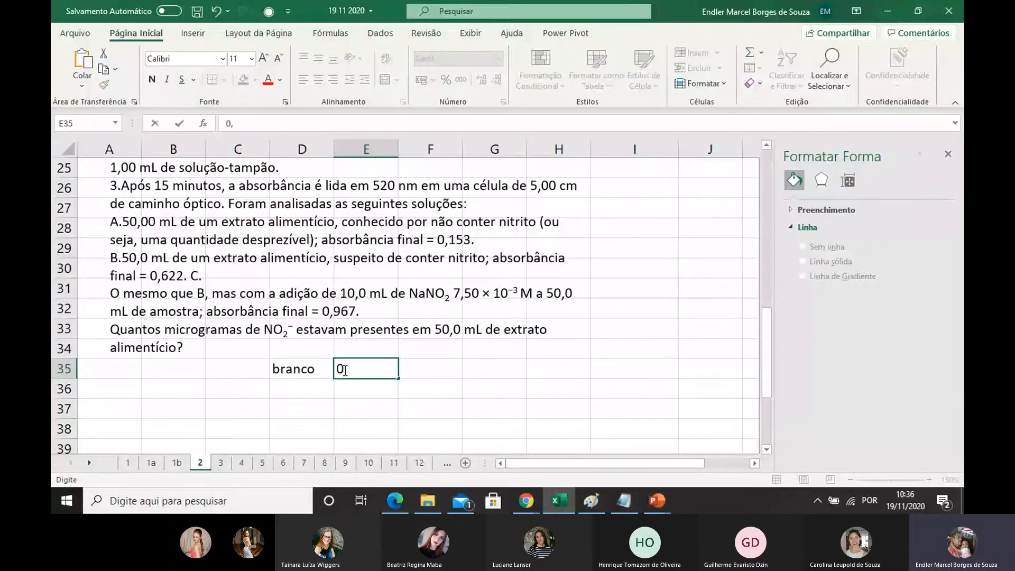
text(,153)
Step: Label D36 as amostra and enter the absorbance of solution B, 0,622, in E36
click(311, 392)
text(amos)
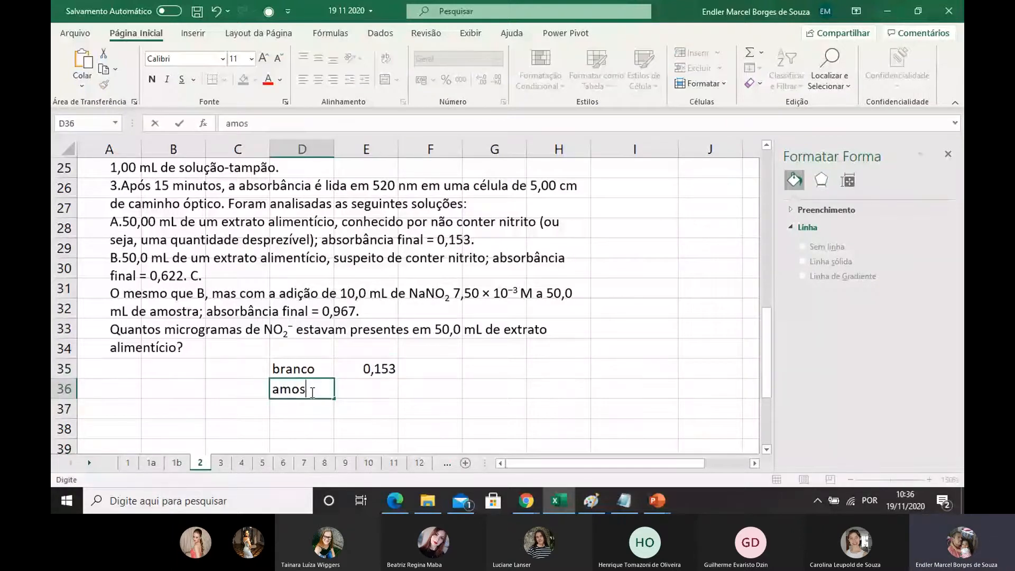
text(t)
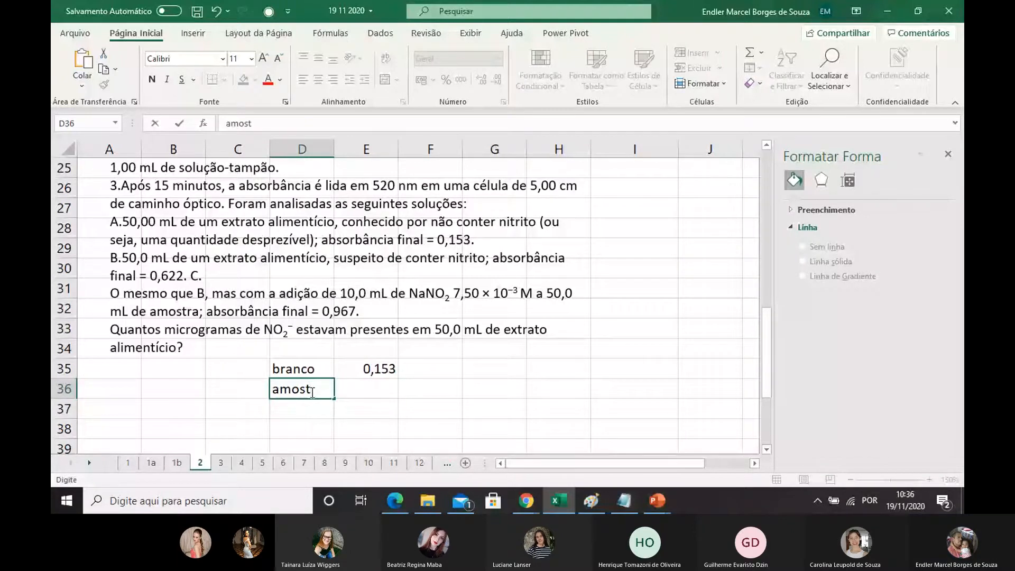
text(rr)
key(BackSpace)
key(BackSpace)
text(ra)
click(365, 389)
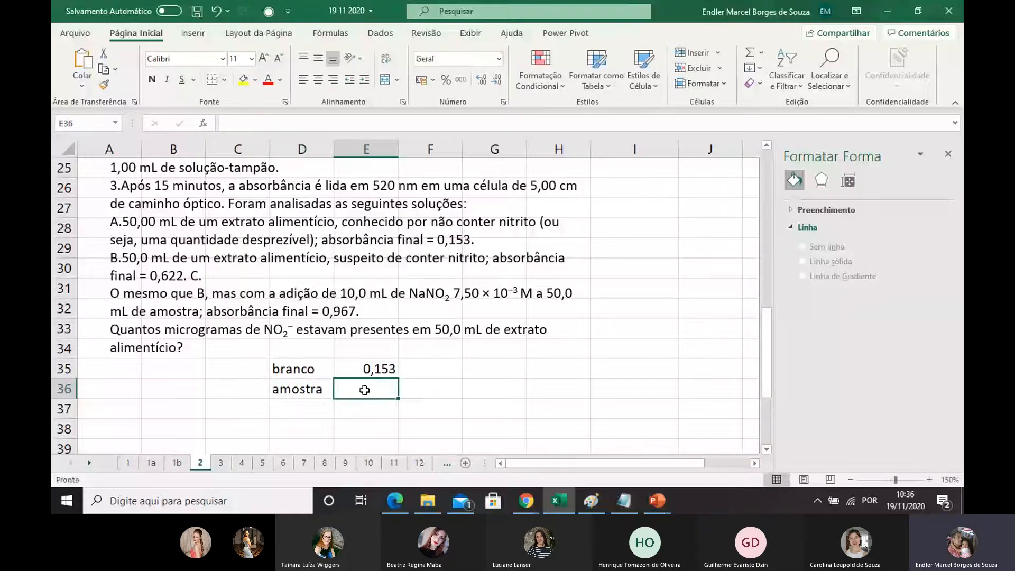
text(0,)
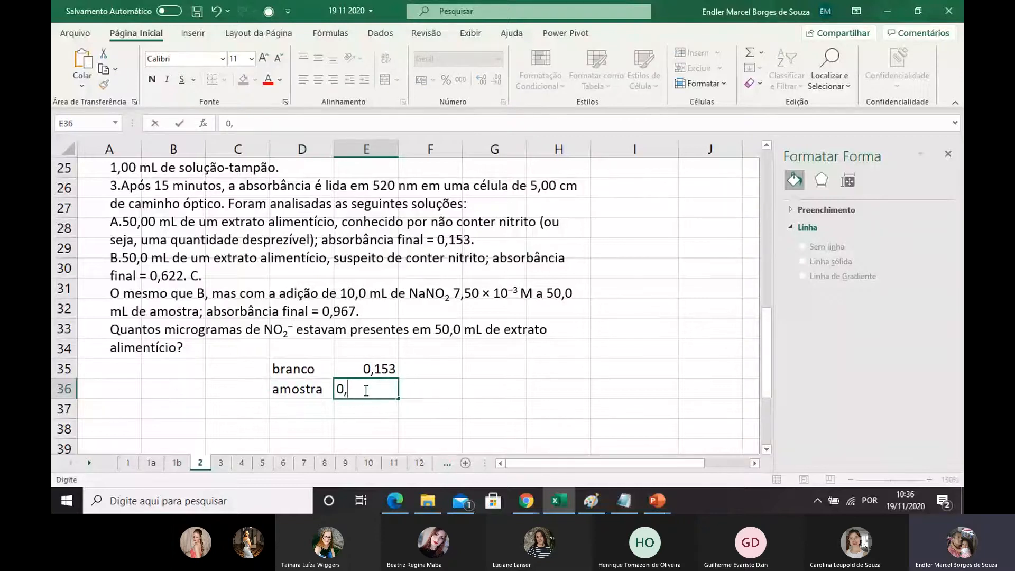
text(622)
Step: Label D37 as fortificado and enter the absorbance of solution C, 0,967, in E37
click(303, 405)
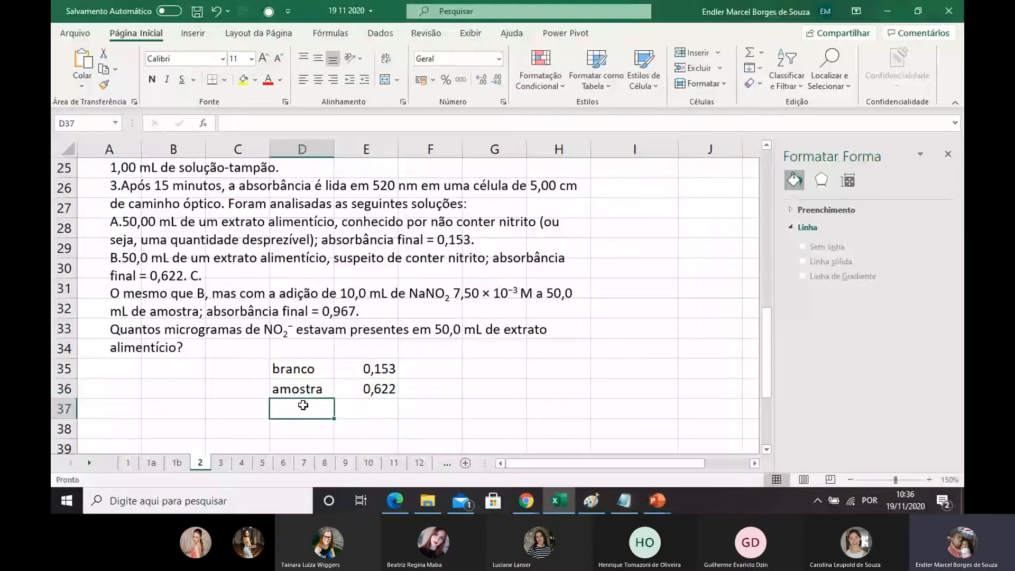
text(fot)
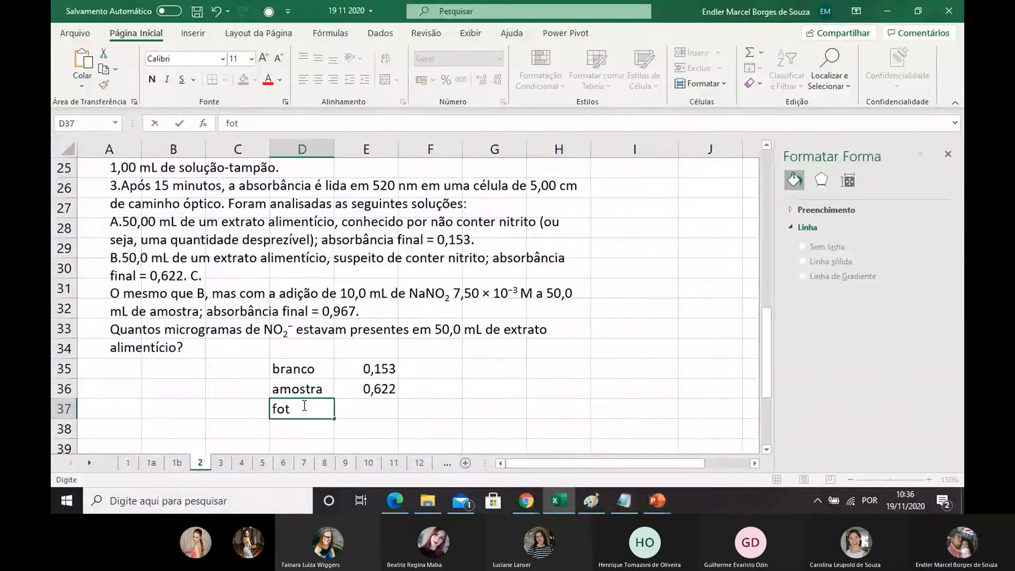
key(BackSpace)
text(rtificado)
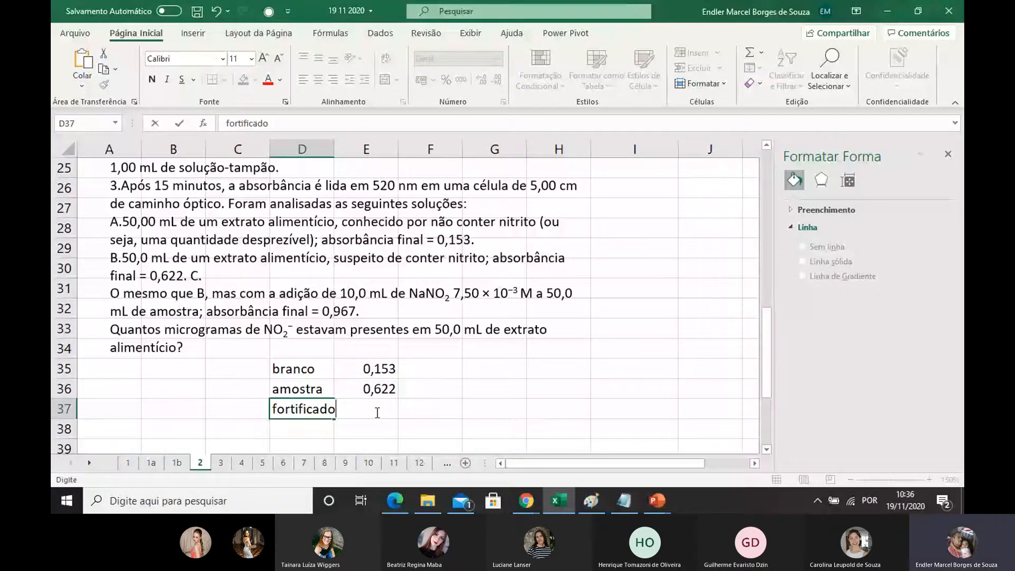
click(370, 409)
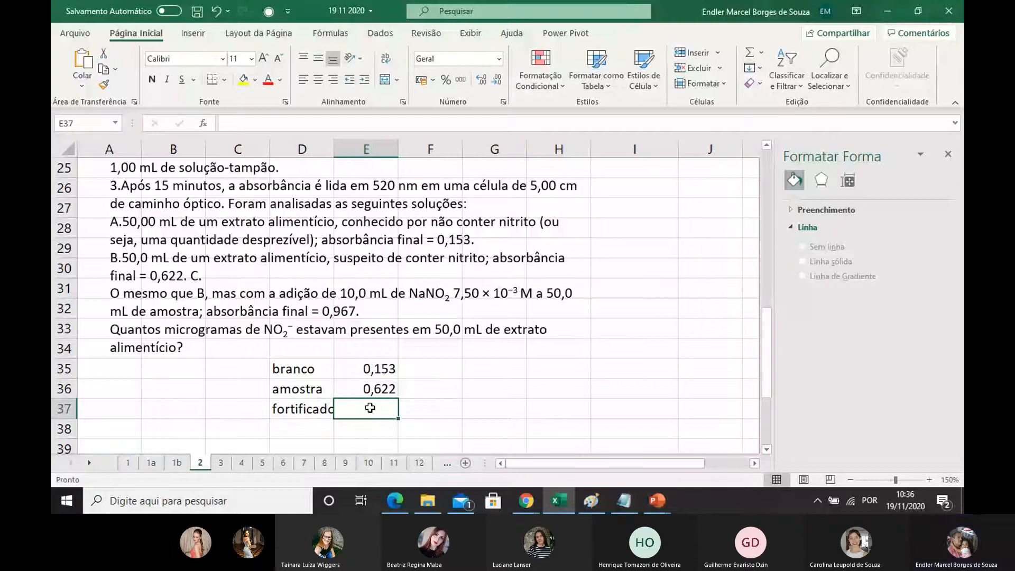
text(0,967)
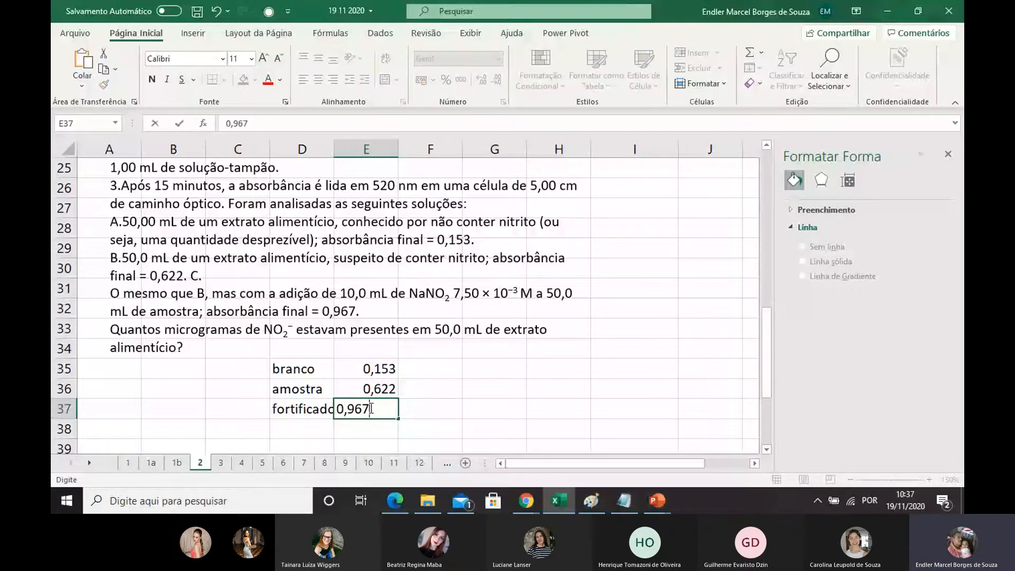
Step: Calculate the sample's blank-corrected absorbance in F36 with the formula =E36-E35
click(448, 415)
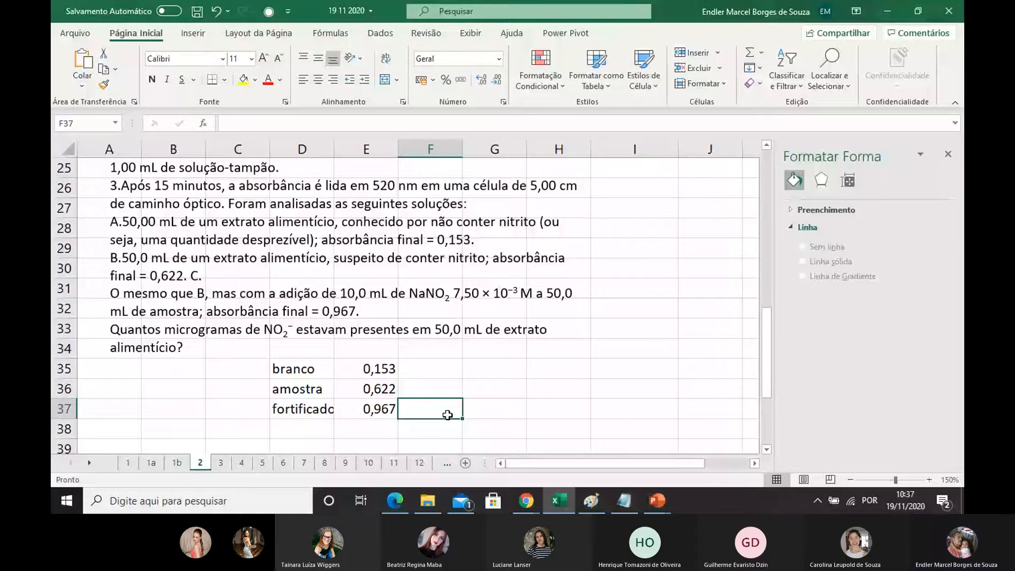
key(Up)
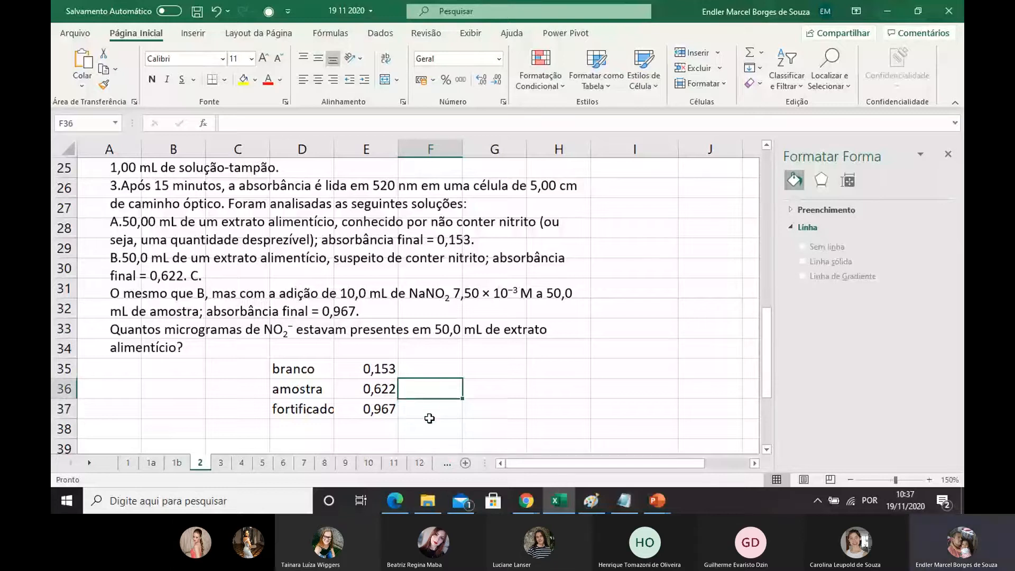
double_click(431, 390)
text(=)
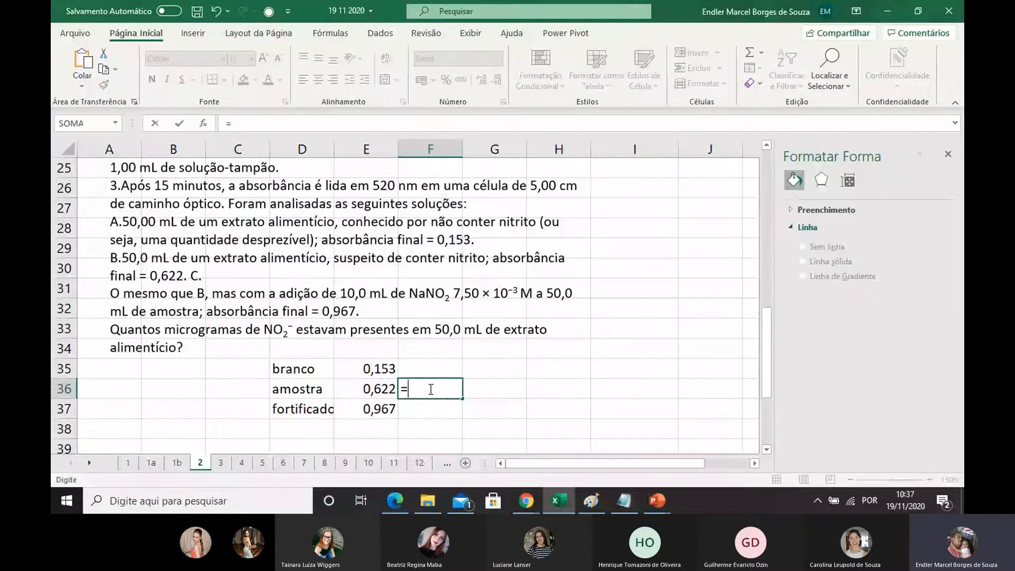
click(376, 388)
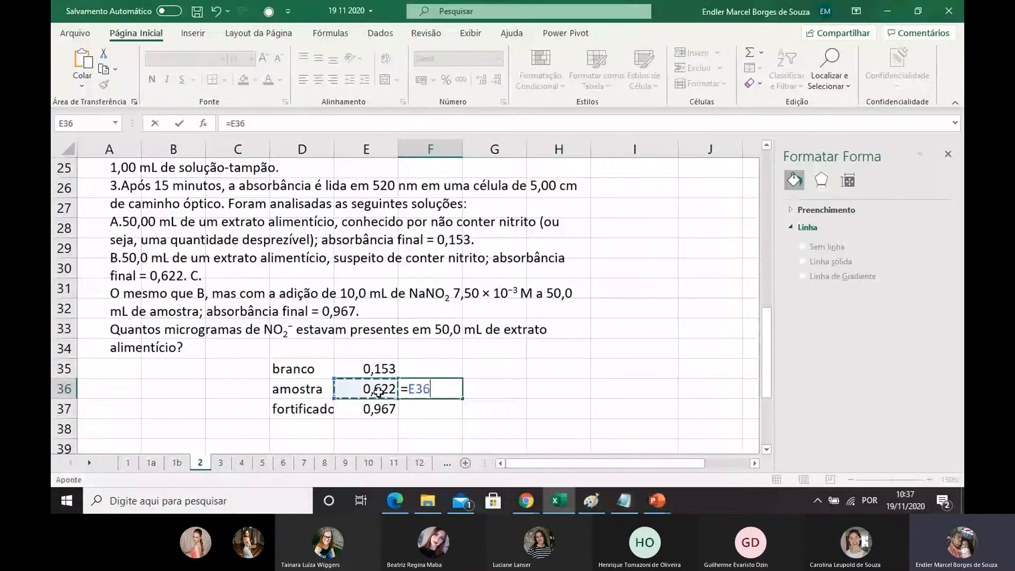
text(-)
click(375, 363)
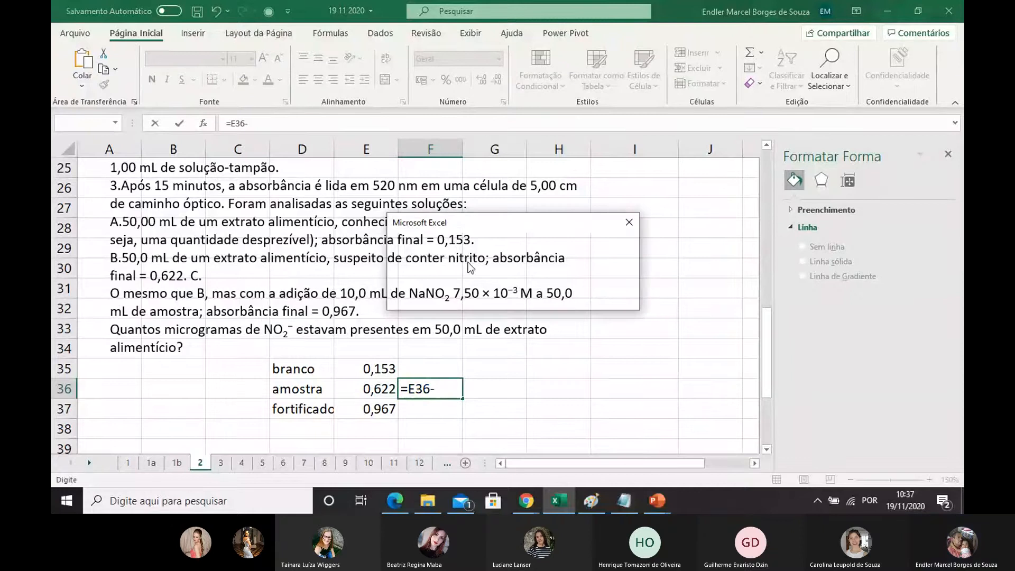
click(628, 223)
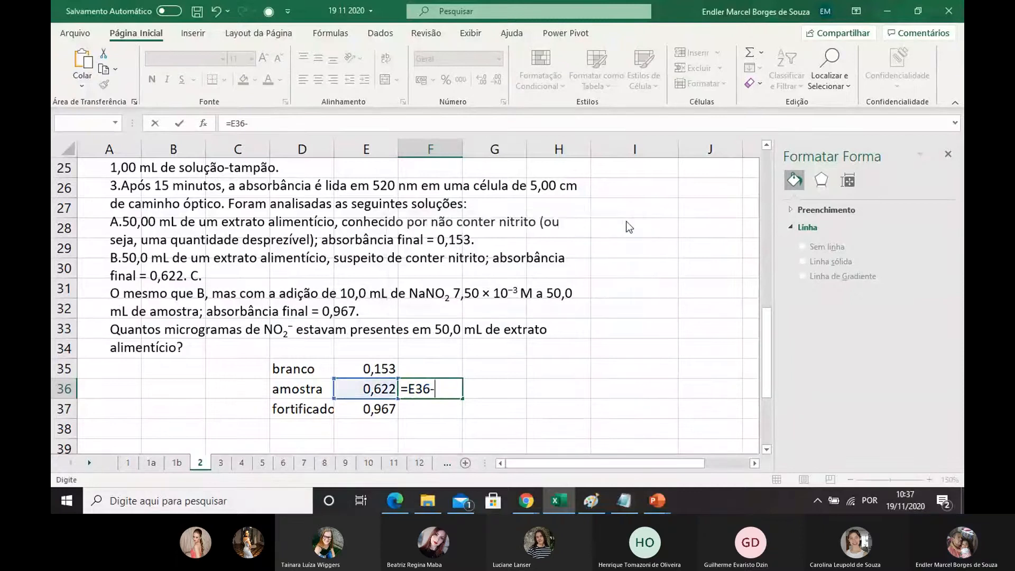
click(510, 294)
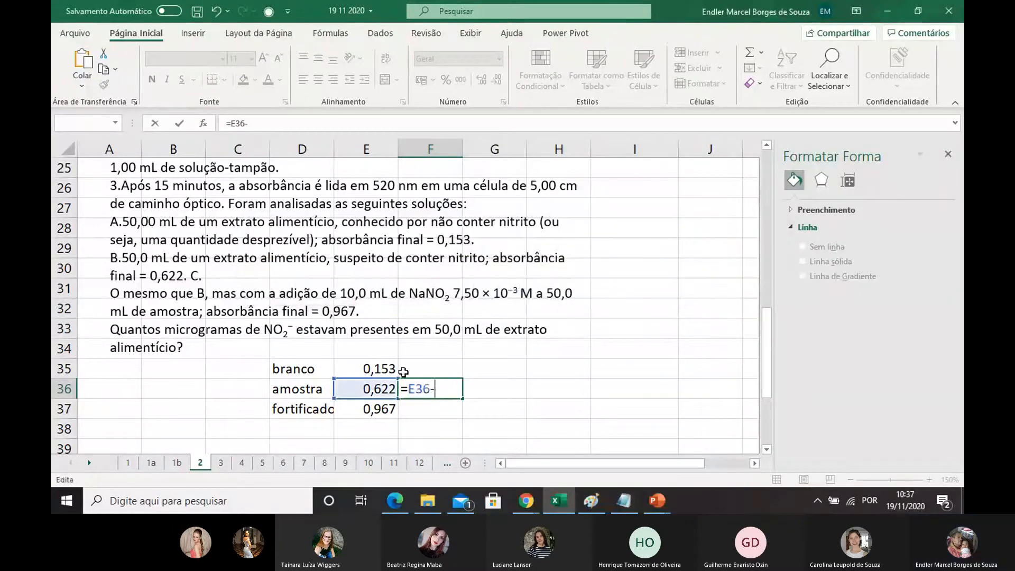
click(381, 369)
key(Return)
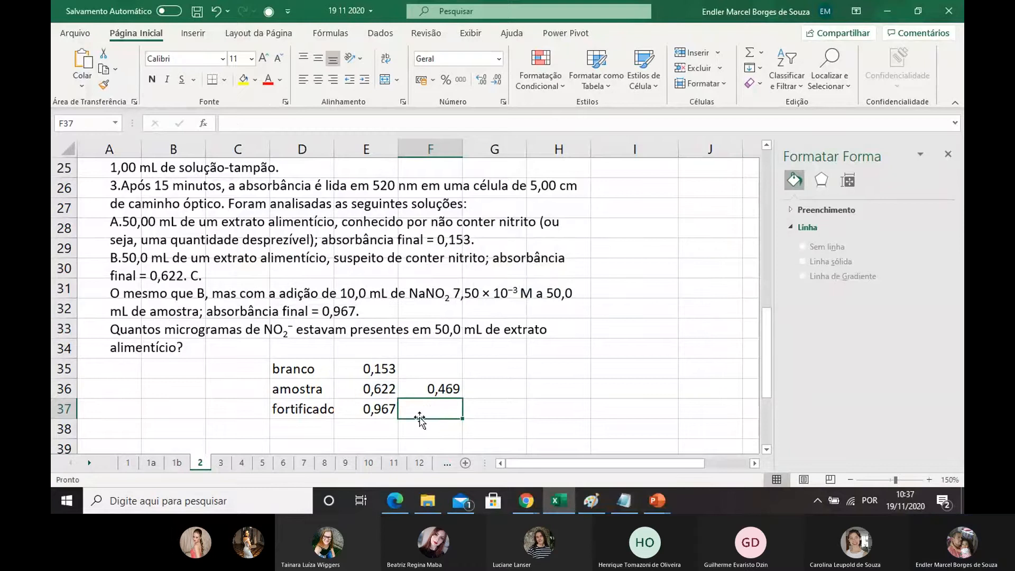
Step: Calculate the fortified sample's blank-corrected absorbance in F37 with the formula =E37-E35
text(=)
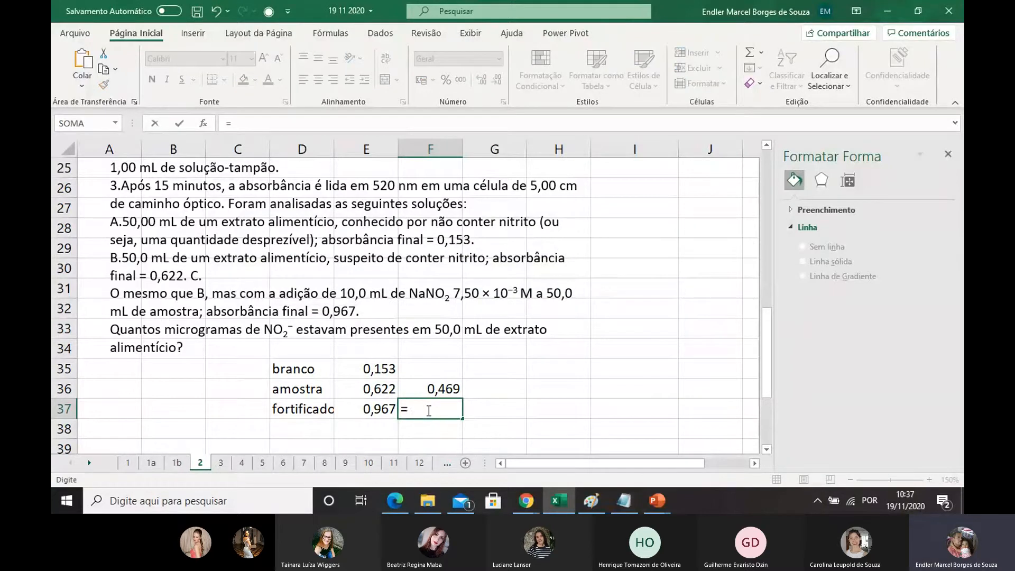
click(371, 406)
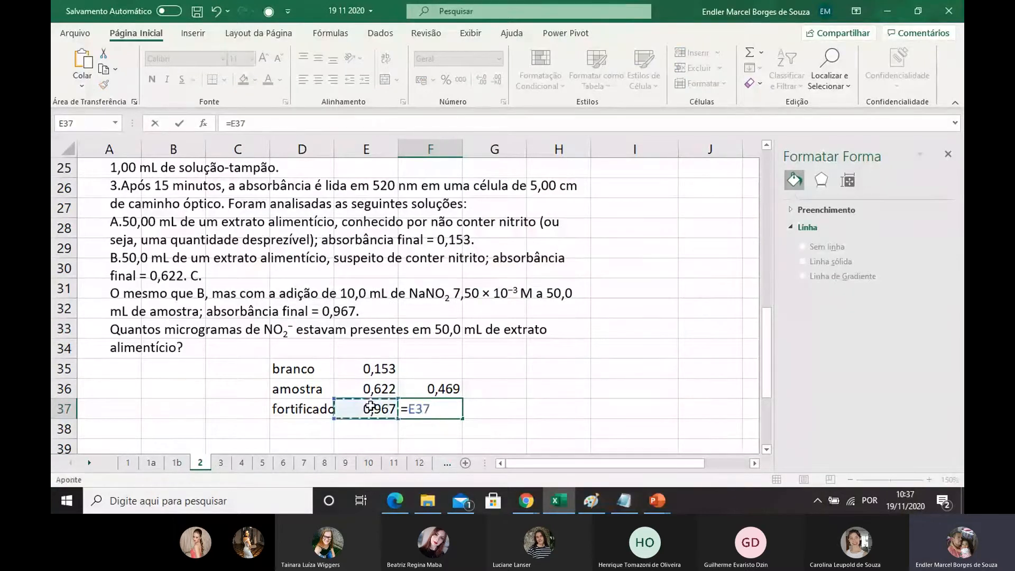
text(-)
key(Return)
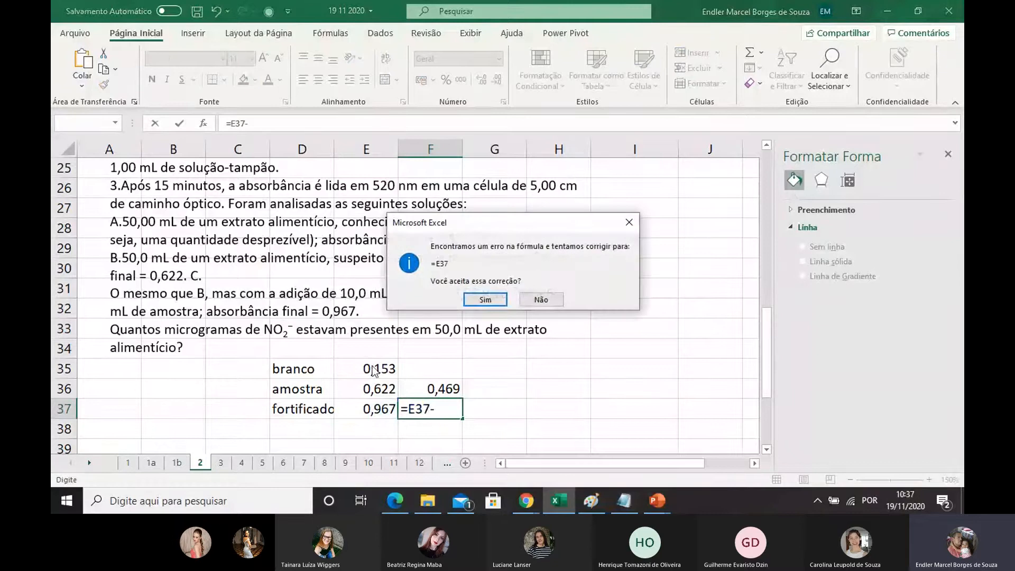
click(481, 301)
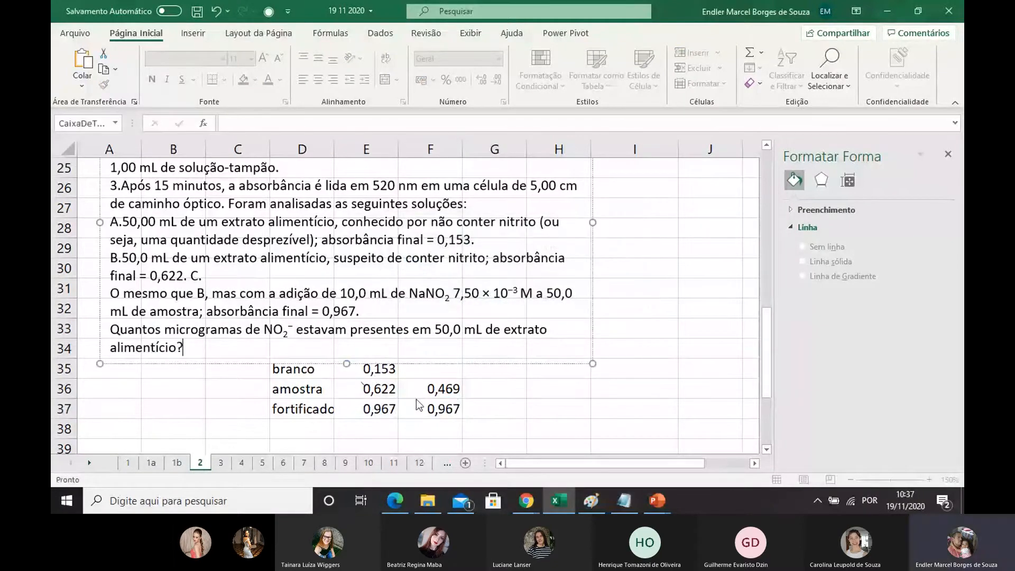
click(445, 409)
double_click(445, 410)
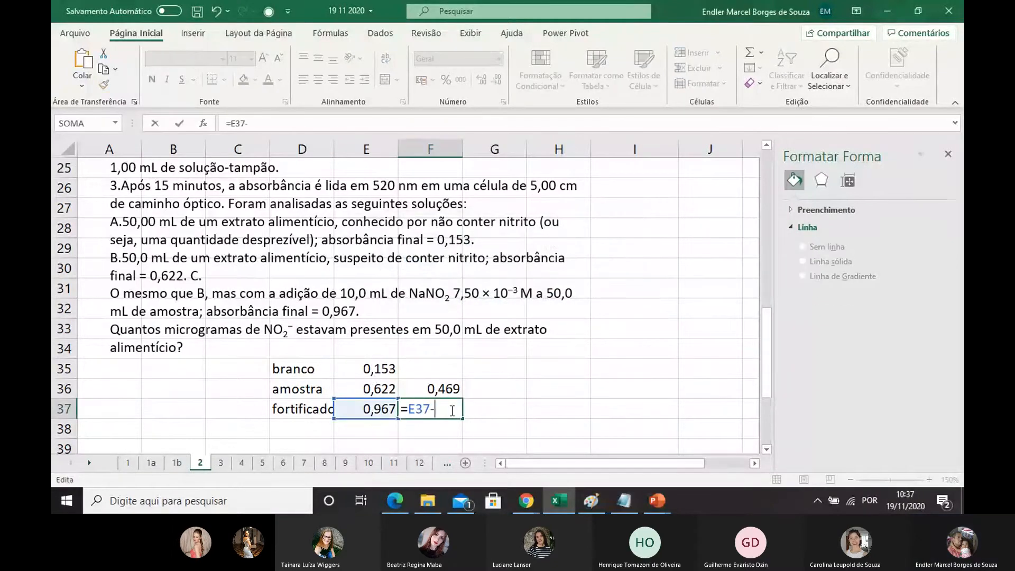
text(-)
click(382, 370)
key(Return)
Step: Enter the label Ca in F39 and mark it as unknown with ? in G39
scroll(381, 360, down, 2)
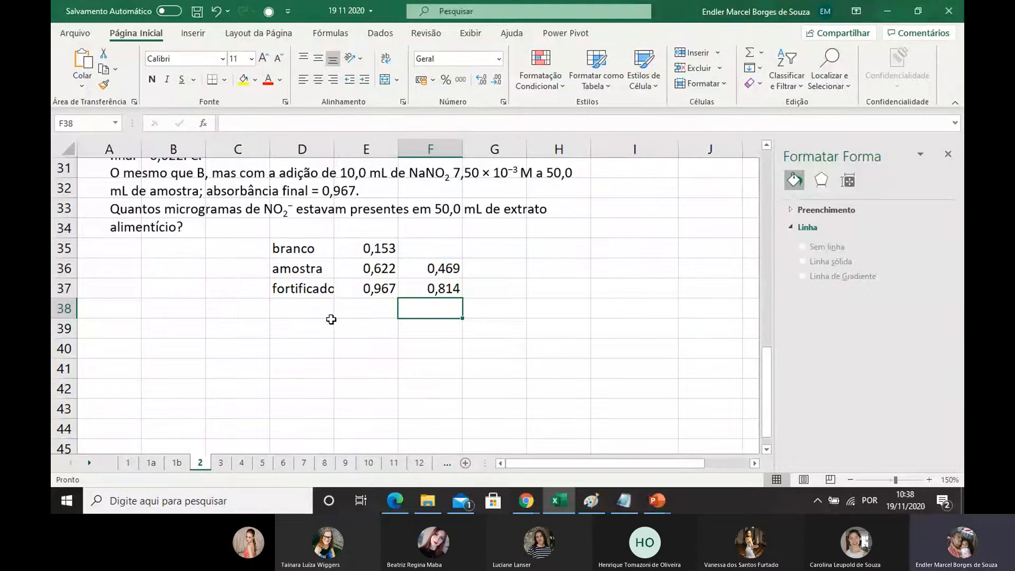
double_click(344, 329)
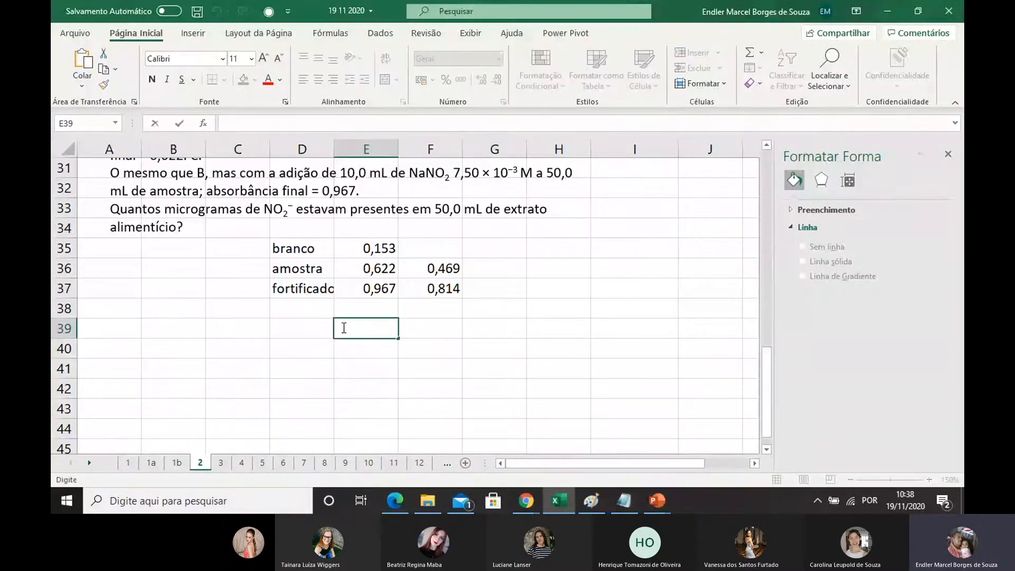
click(414, 324)
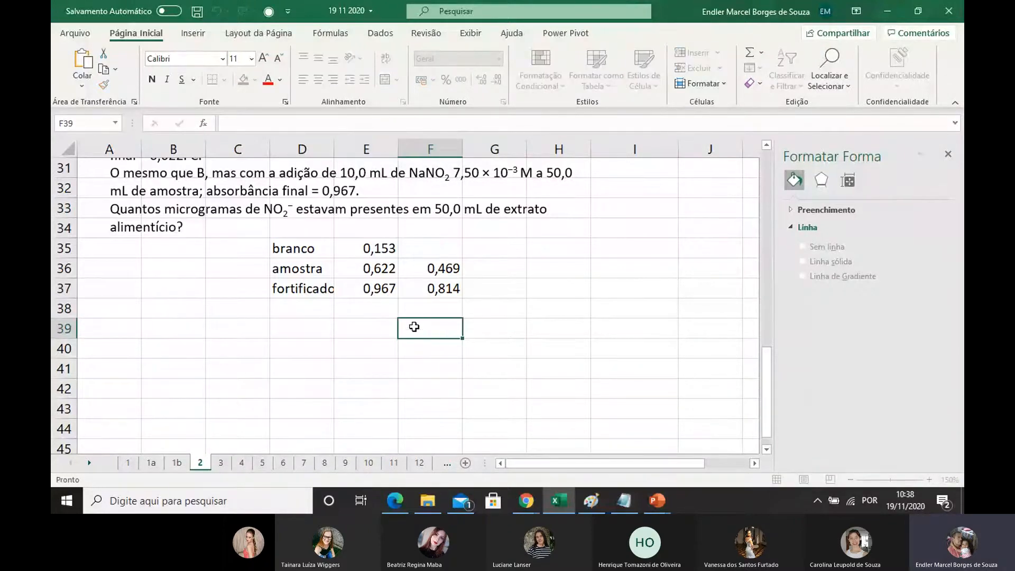
text(Ca)
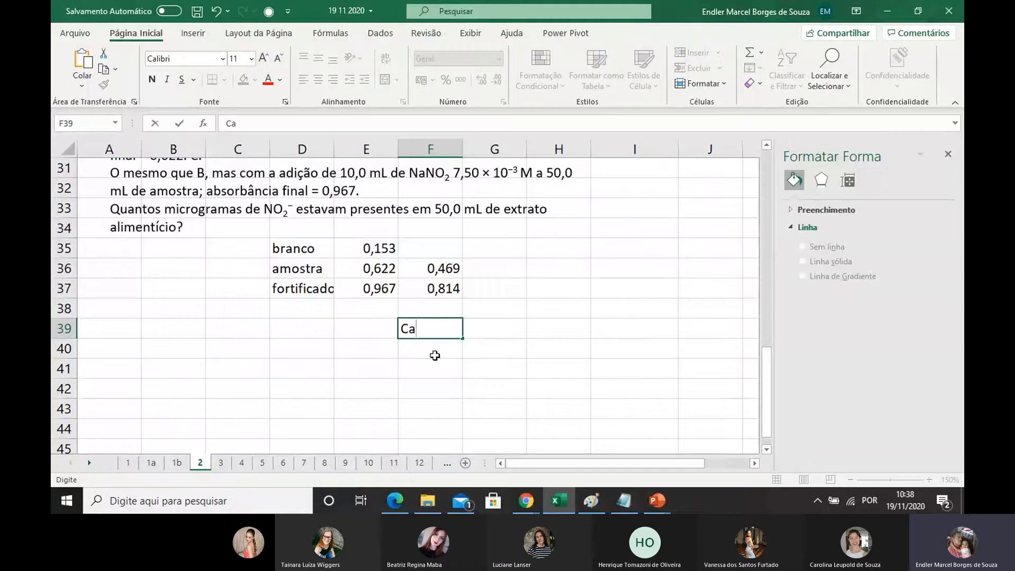
click(491, 331)
double_click(495, 330)
text(?)
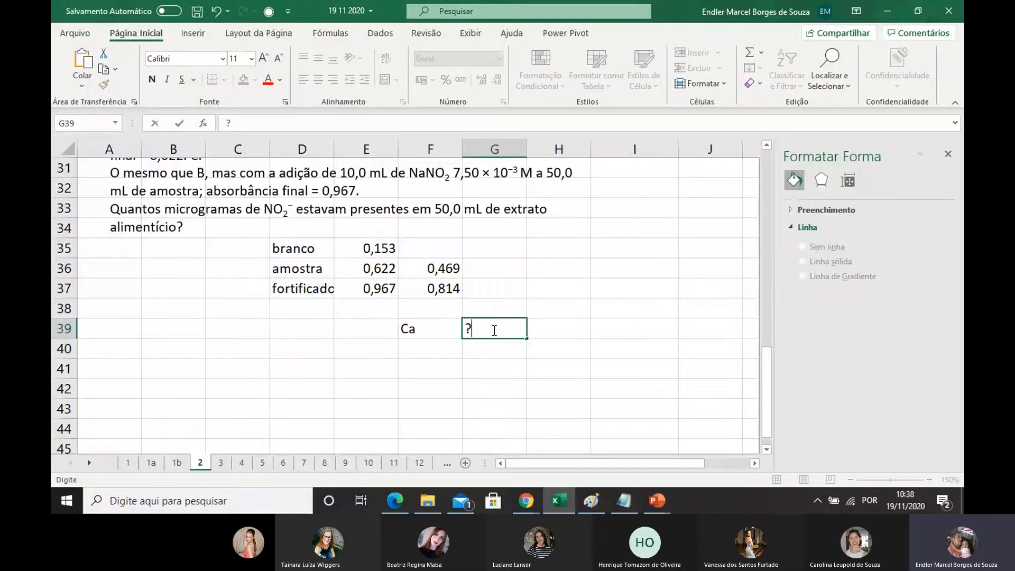
Step: Enter the label Ia in F40 and reference the sample's corrected absorbance in G40 with =F36
click(418, 353)
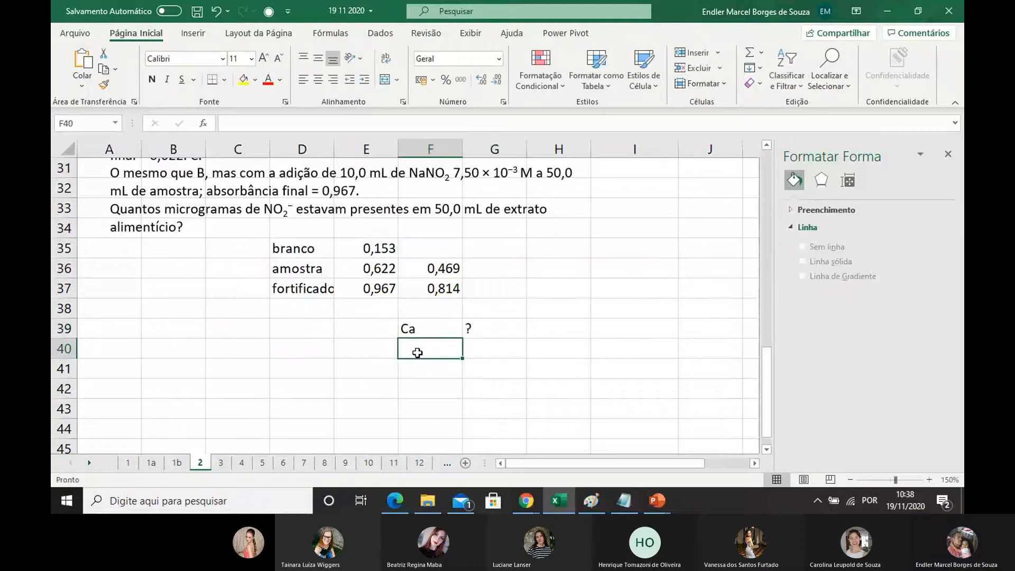
text(Ia)
click(491, 350)
text(=)
click(434, 270)
key(Return)
Step: Enter the label Cf in F41 and the label If in F42
click(425, 373)
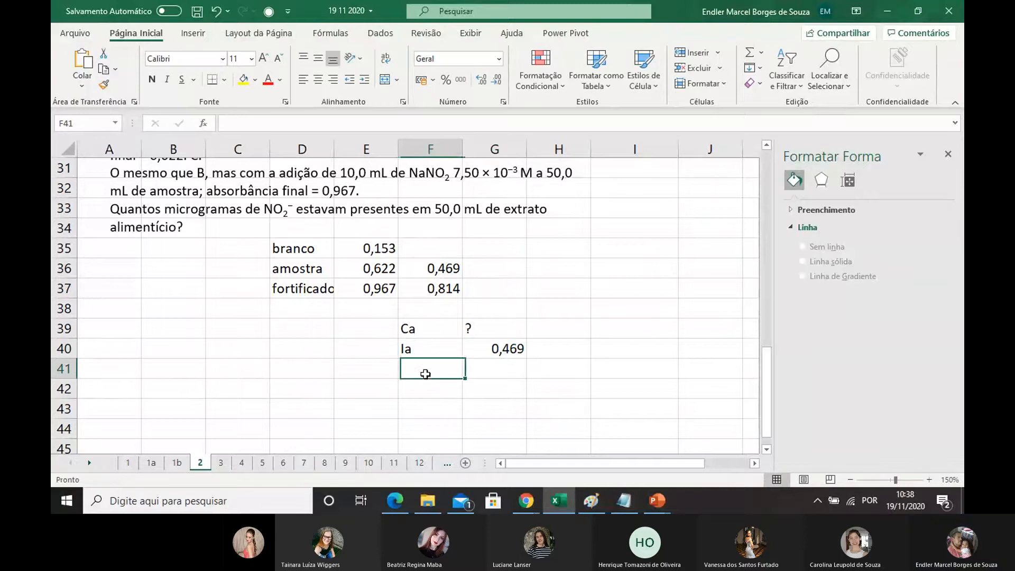
text(Cf)
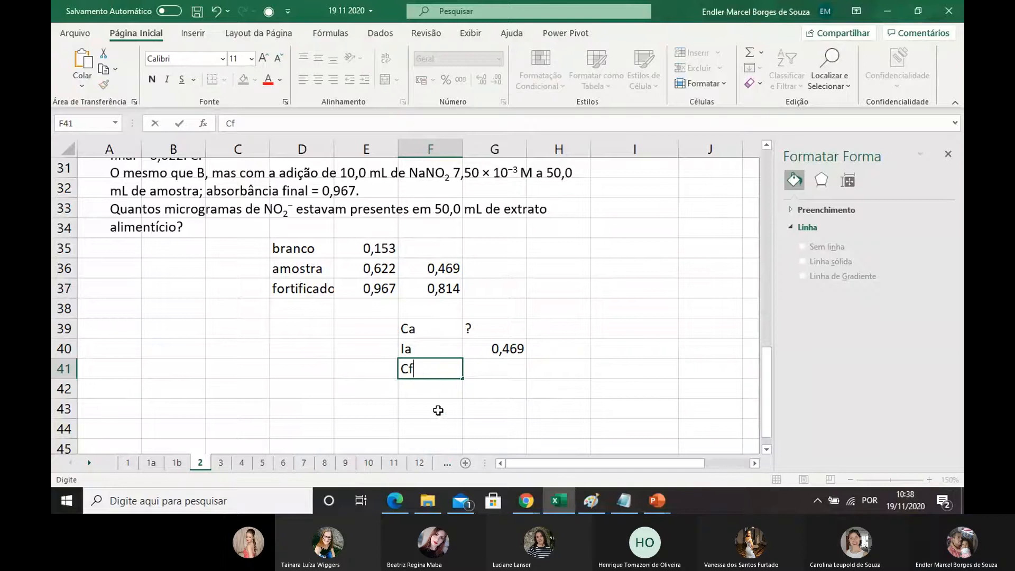
click(429, 395)
text(Cf)
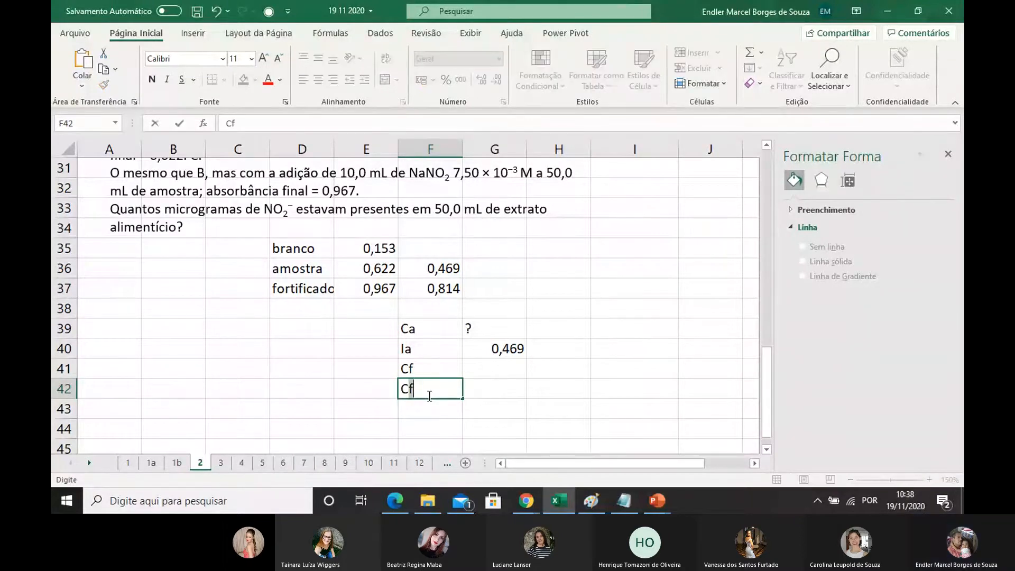
key(BackSpace)
key(BackSpace)
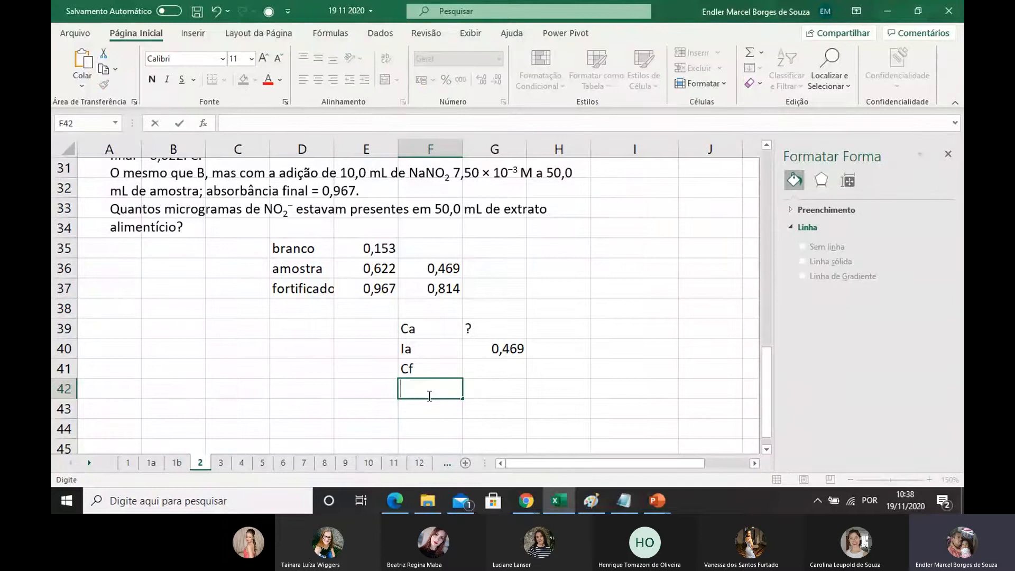
text(If)
Step: Reference the fortified sample's blank-corrected absorbance in G42 with the formula =F37
click(493, 385)
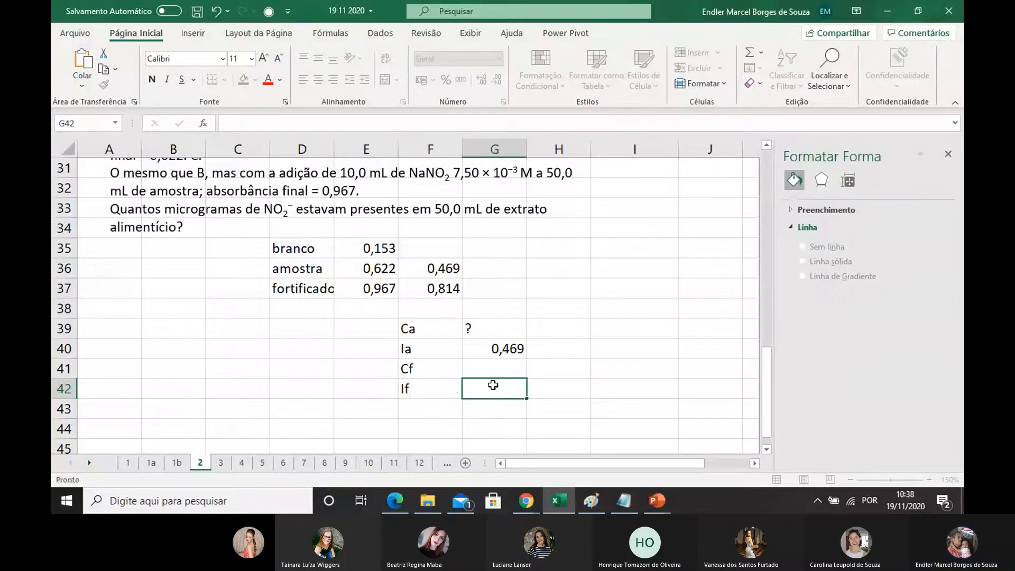
text(=)
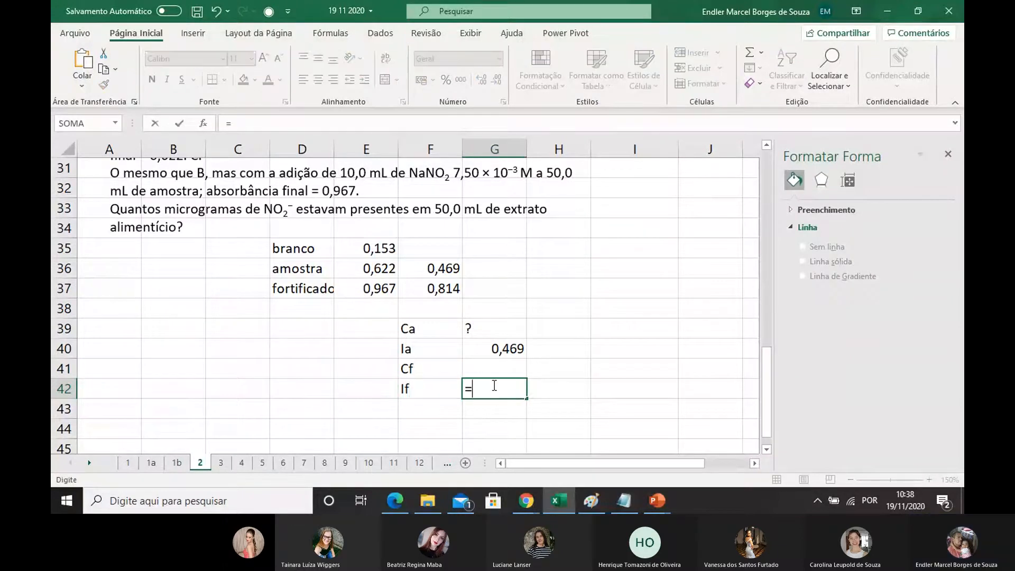
click(443, 290)
key(Return)
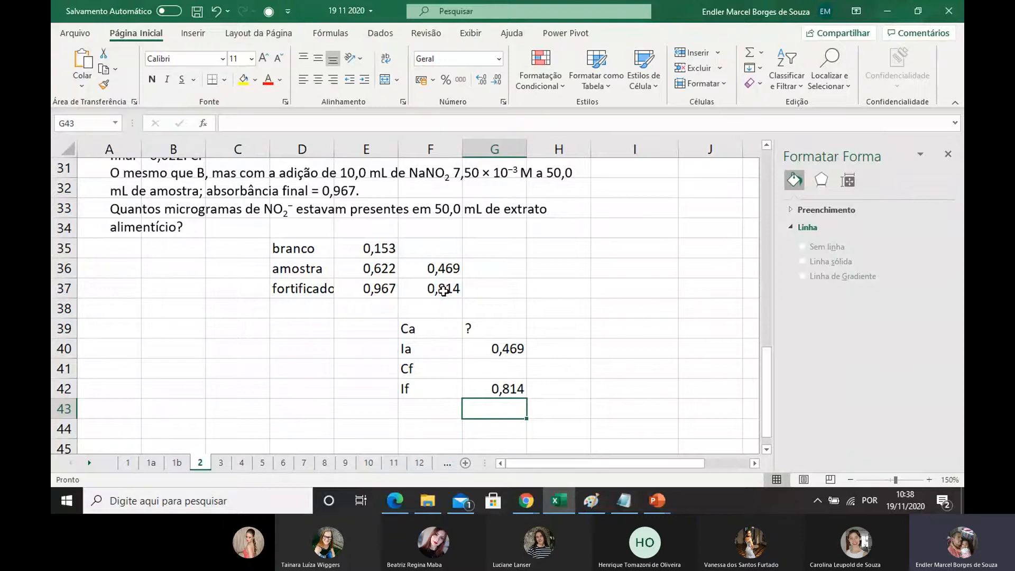
Step: Examine the Ca, Cf and If entries against the problem statement to see how the fortified concentration relates to the sample's
click(448, 374)
click(472, 377)
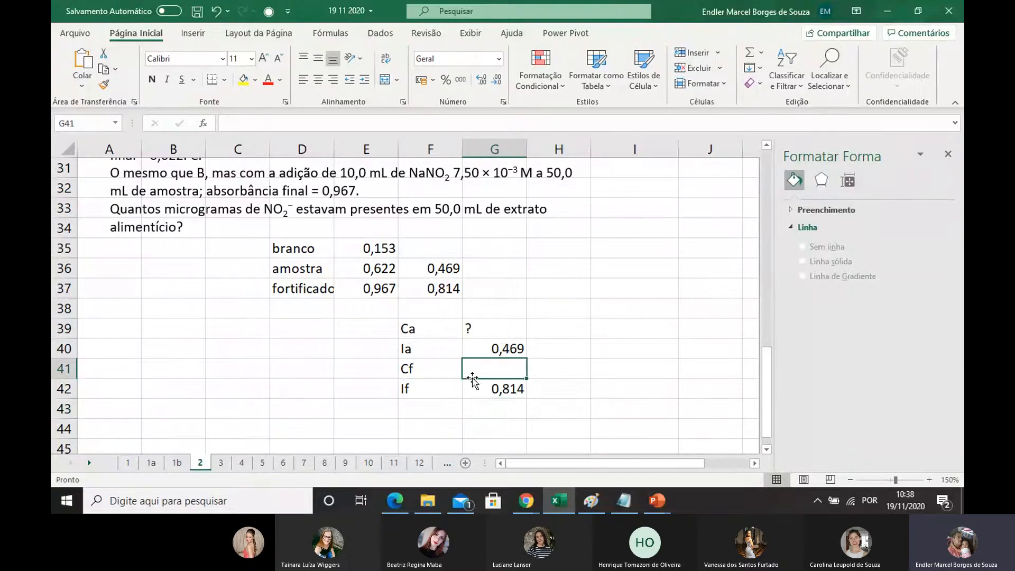
click(428, 375)
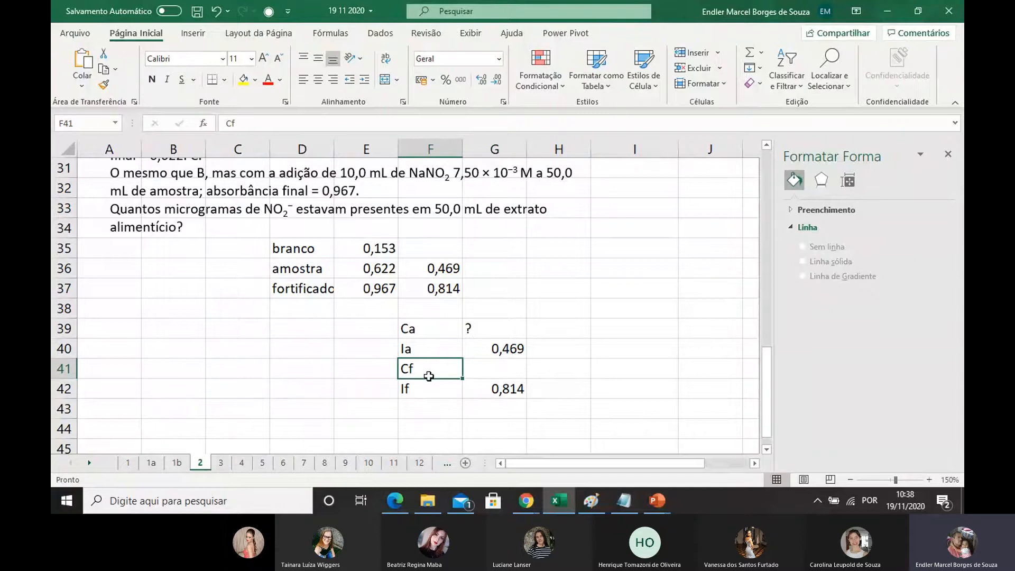
click(411, 325)
click(416, 369)
click(416, 329)
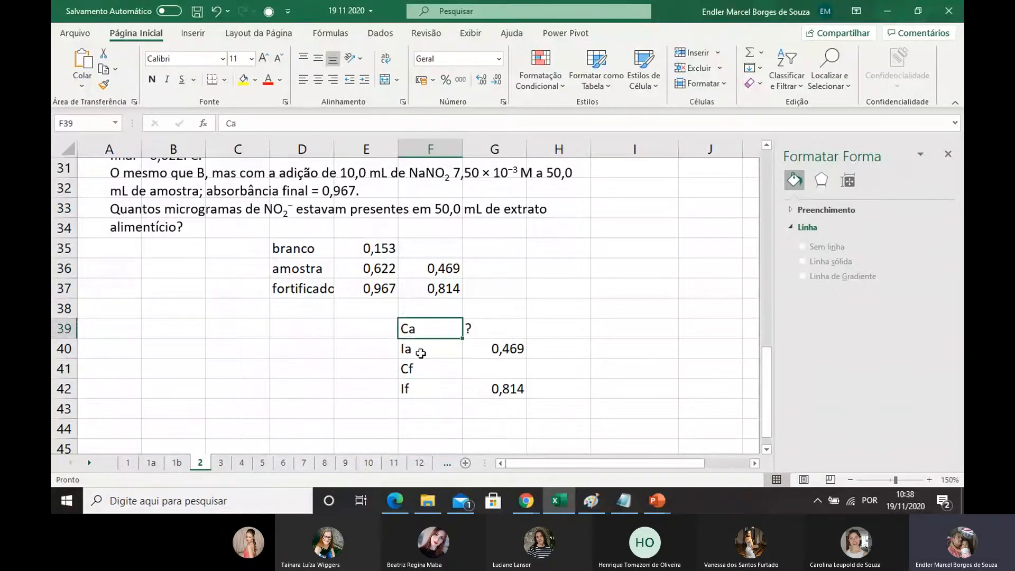
click(420, 373)
click(418, 330)
click(419, 369)
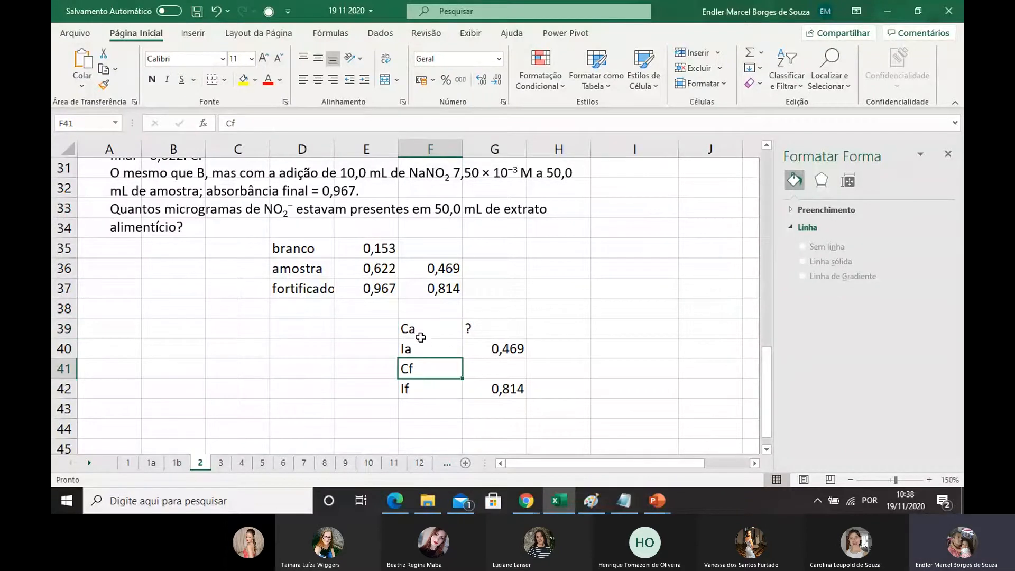
click(416, 330)
click(420, 370)
click(427, 327)
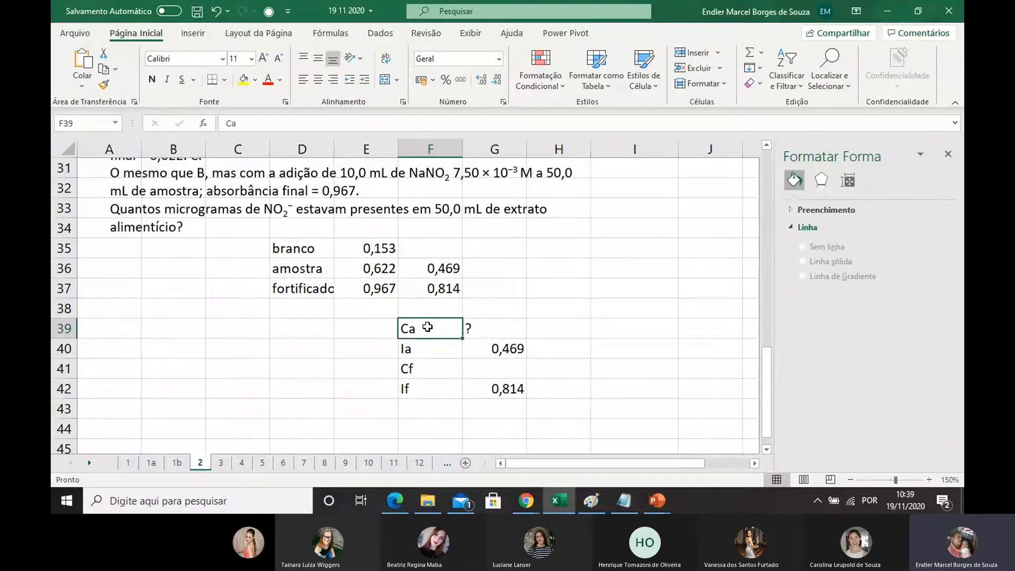
click(422, 364)
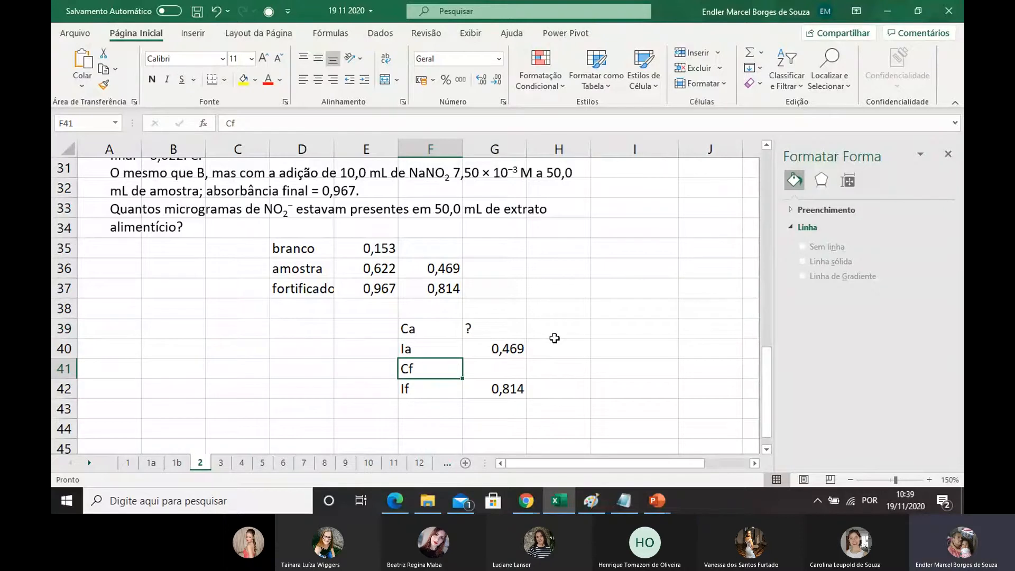
scroll(497, 312, up, 3)
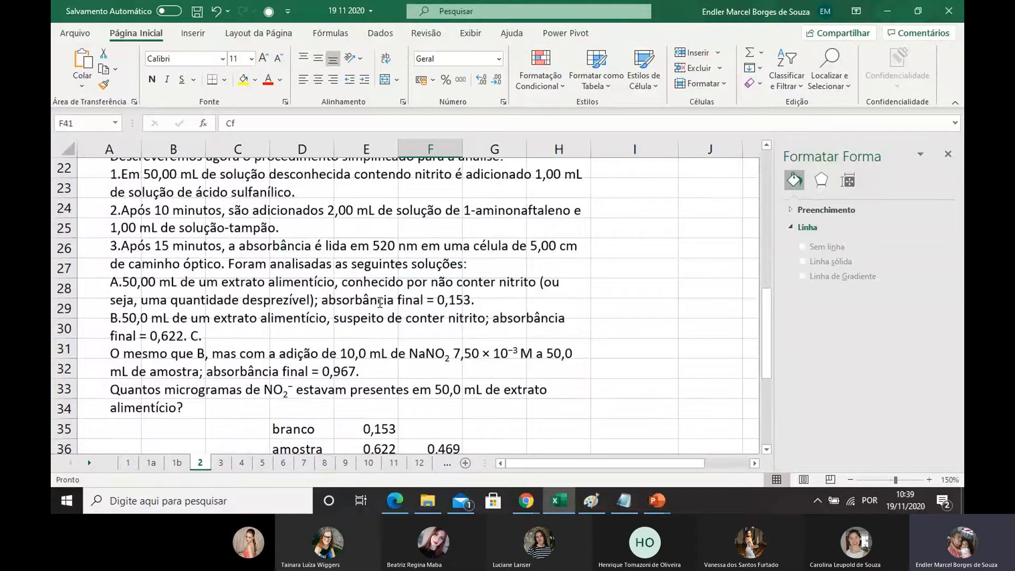
scroll(495, 337, down, 3)
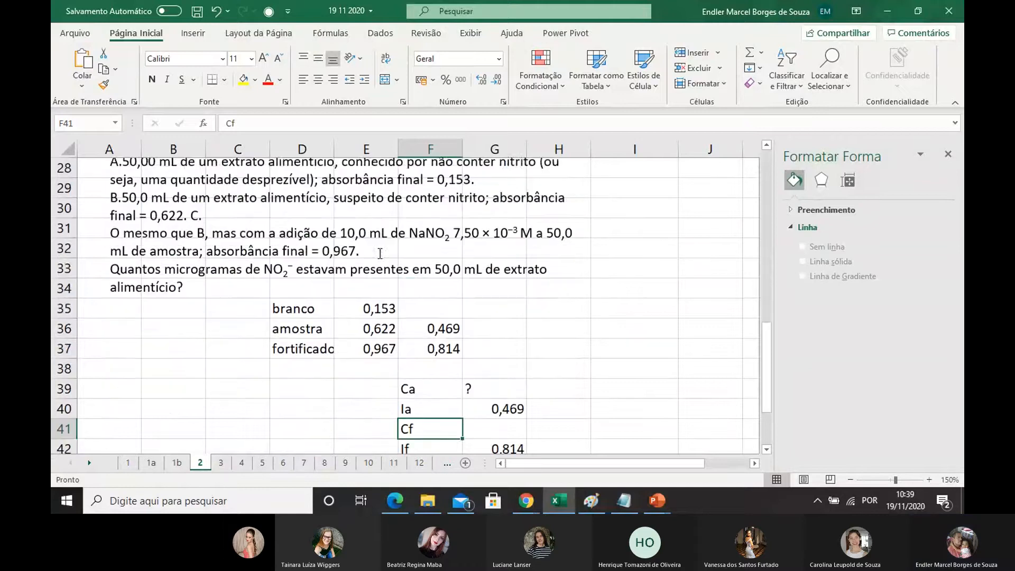
click(535, 349)
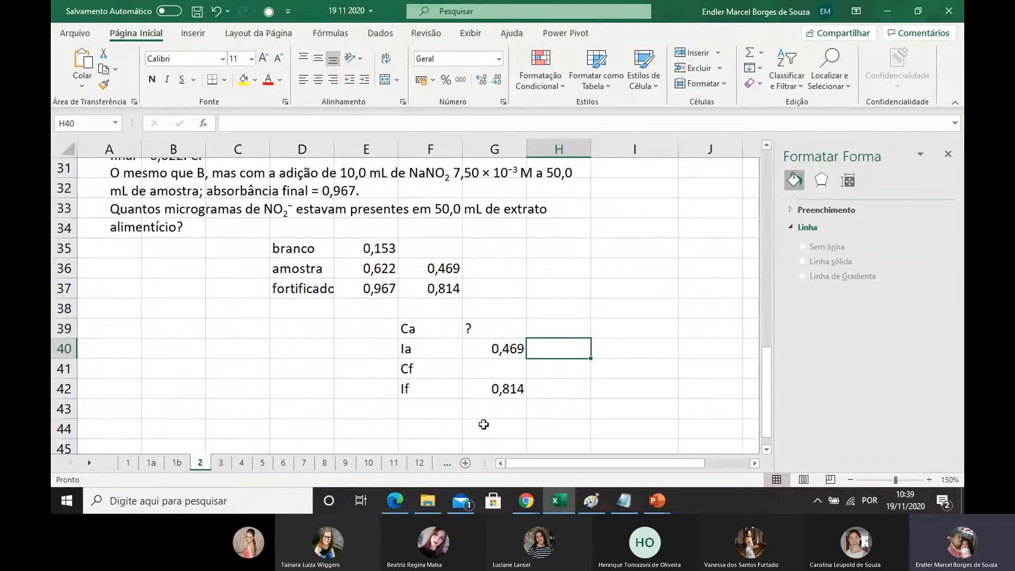
click(423, 391)
click(415, 328)
click(417, 392)
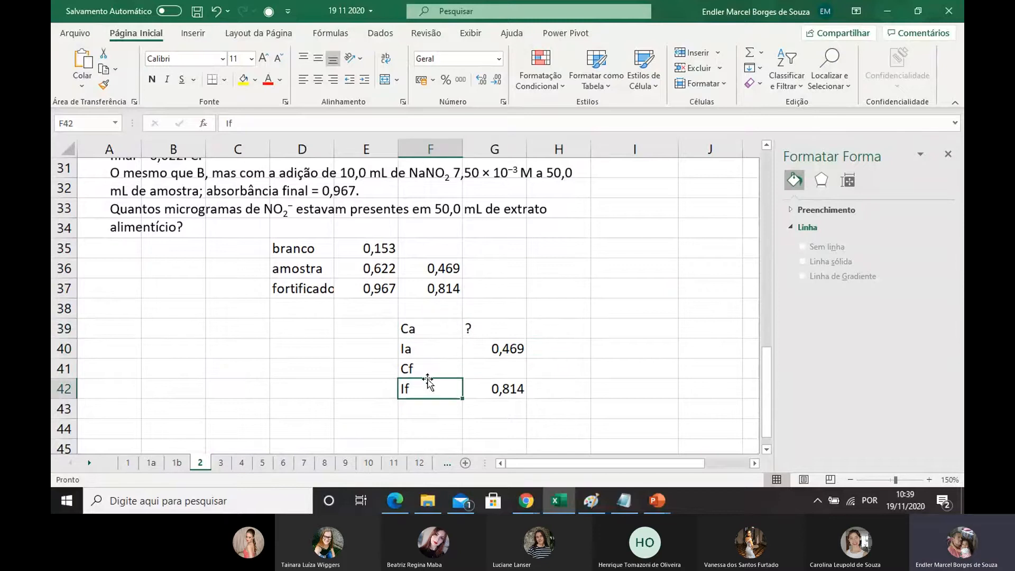
Step: Enter the label Cp in I39 and copy the NaNO2 concentration 7,50 × 10−3 from the problem text into J39
click(595, 329)
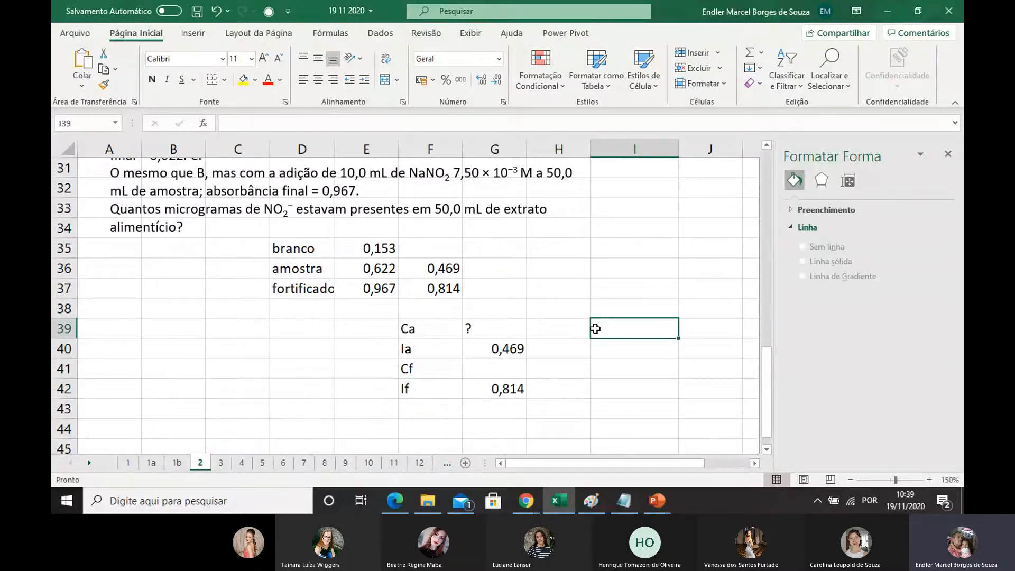
text(Cp)
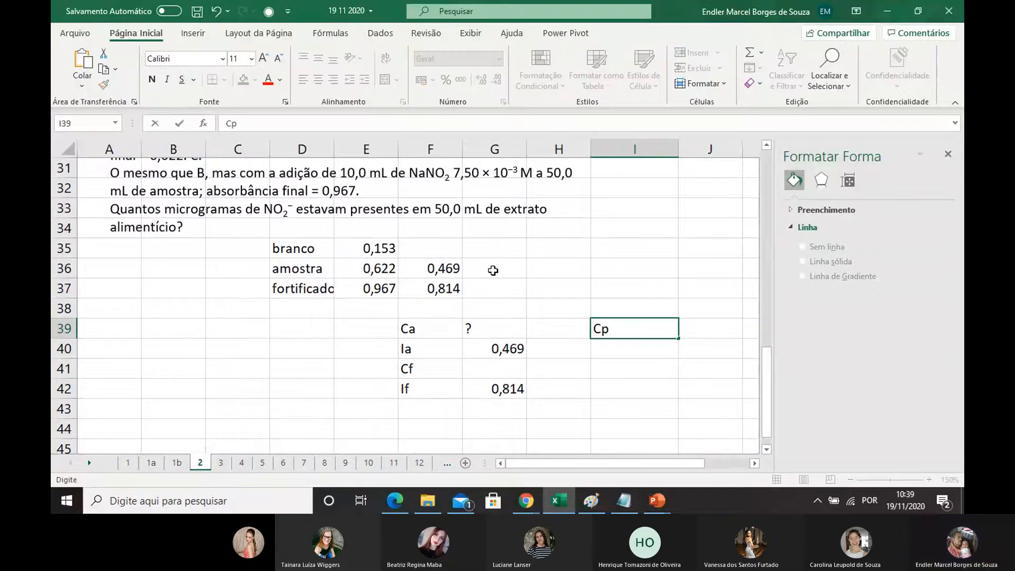
drag(453, 173, 521, 176)
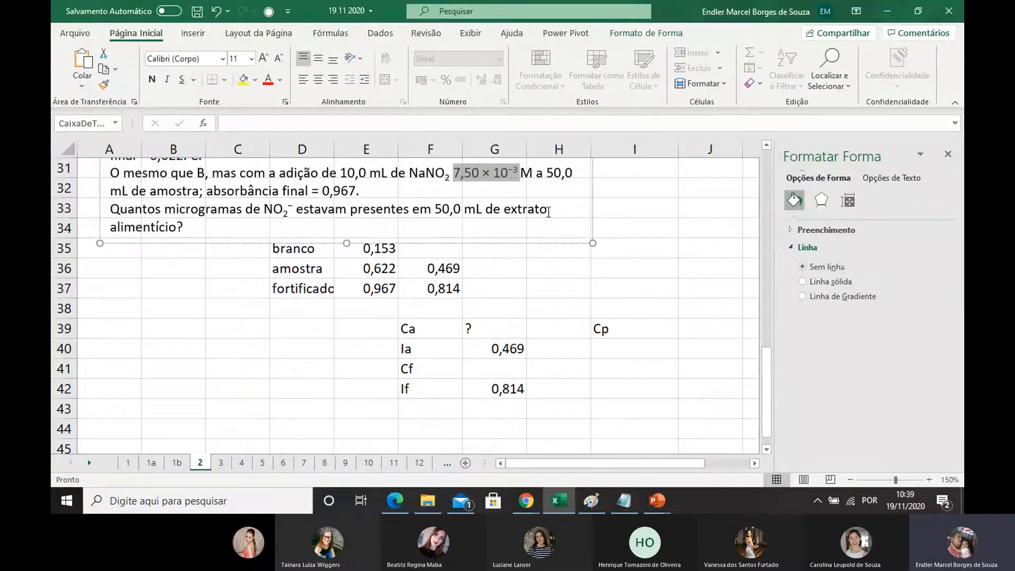
click(696, 329)
double_click(696, 329)
text(7,50 × 10−3)
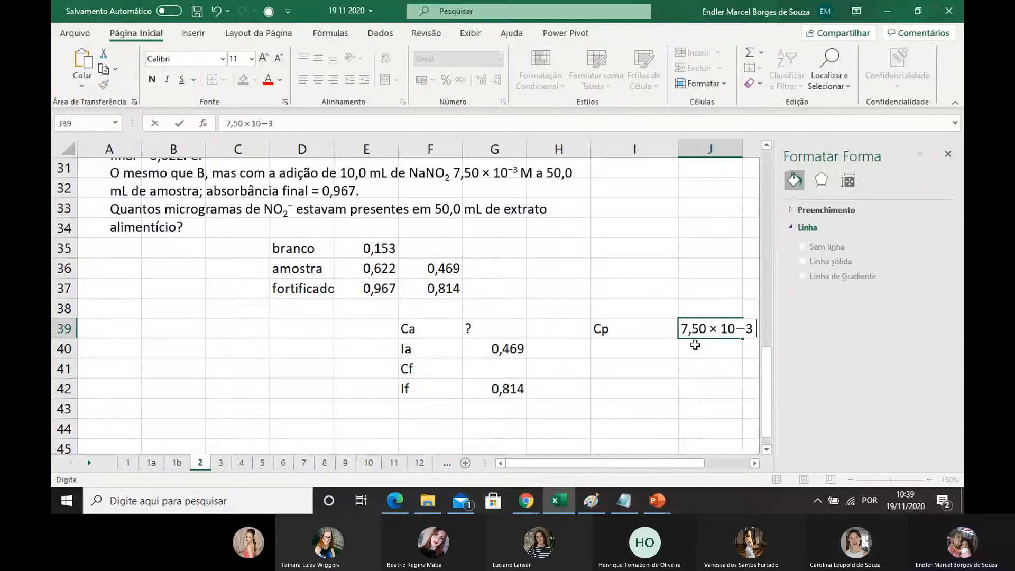
Step: Convert the pasted concentration in J39 into the formula =7,50*10^-3
drag(690, 467, 747, 465)
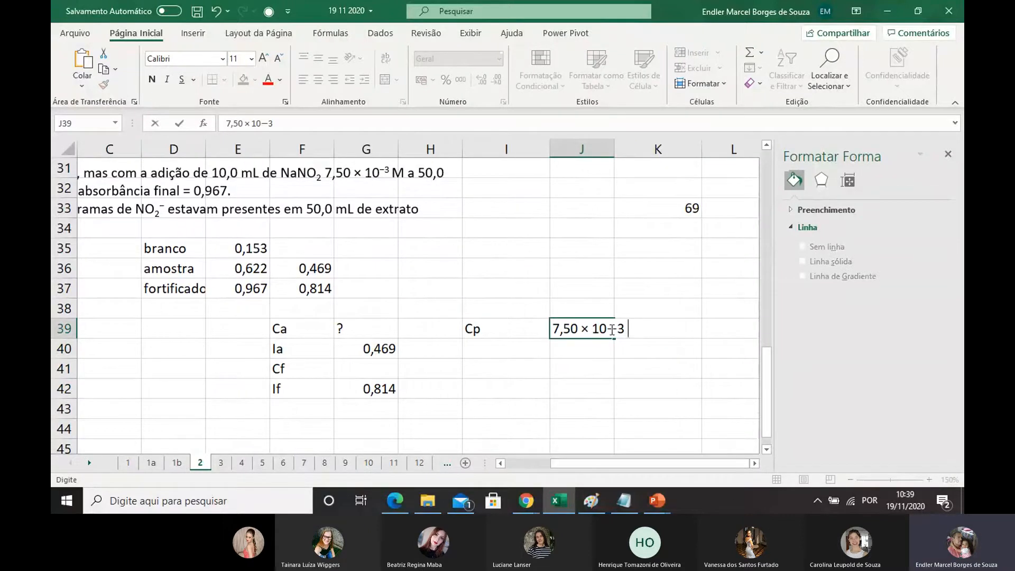
drag(617, 329, 610, 329)
text(^-)
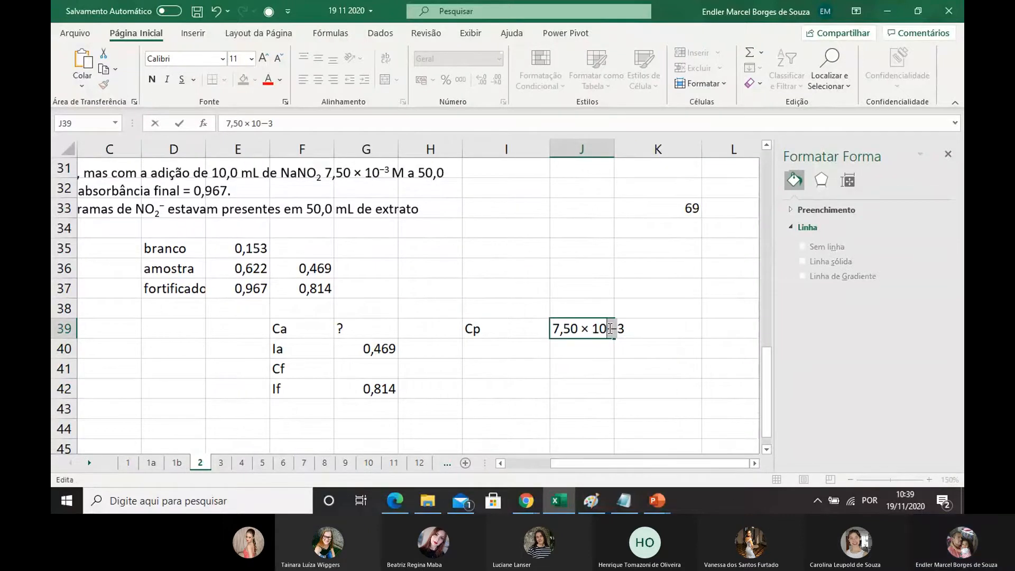
key(Return)
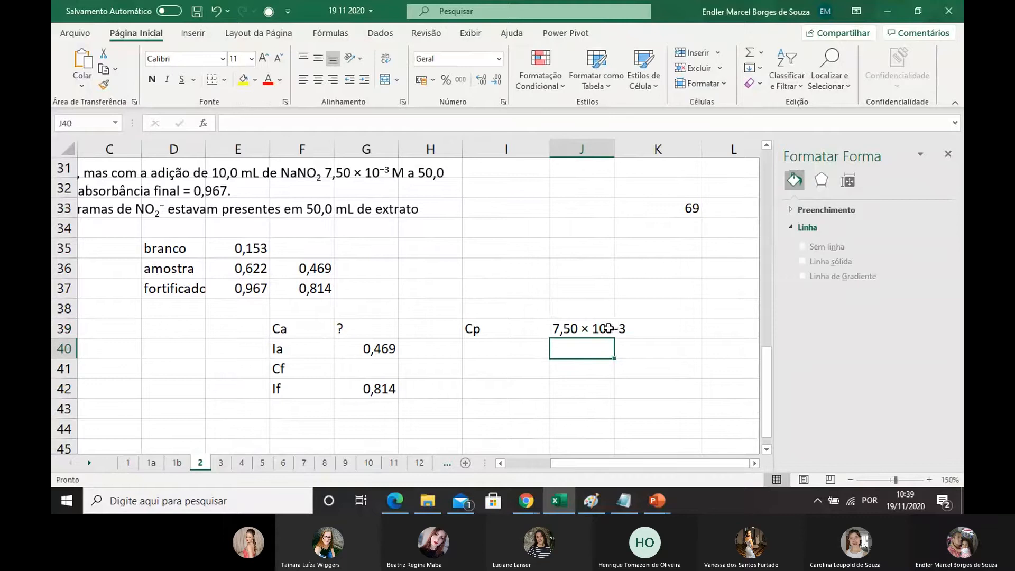
click(608, 328)
click(226, 123)
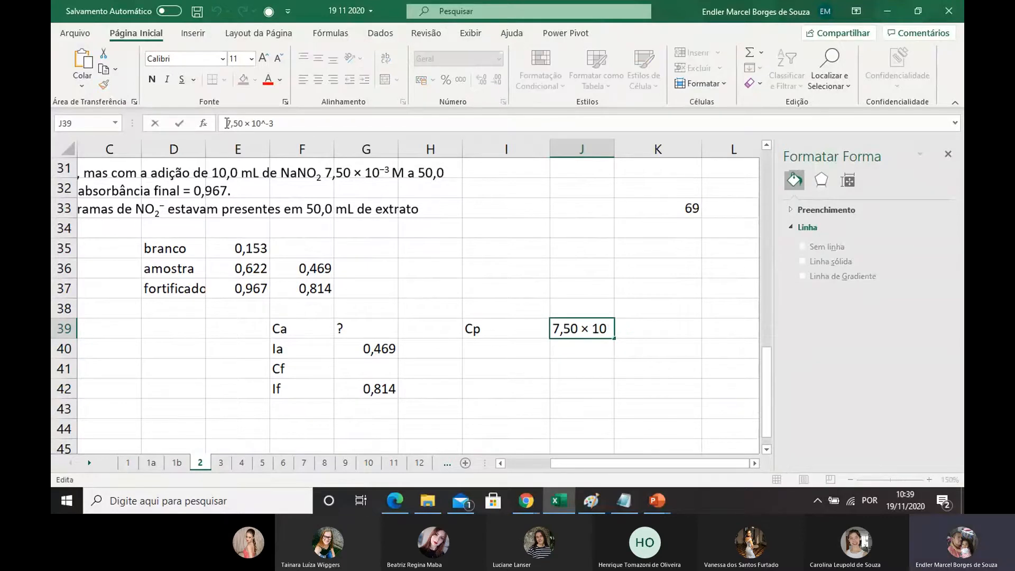
text(=)
drag(258, 123, 247, 122)
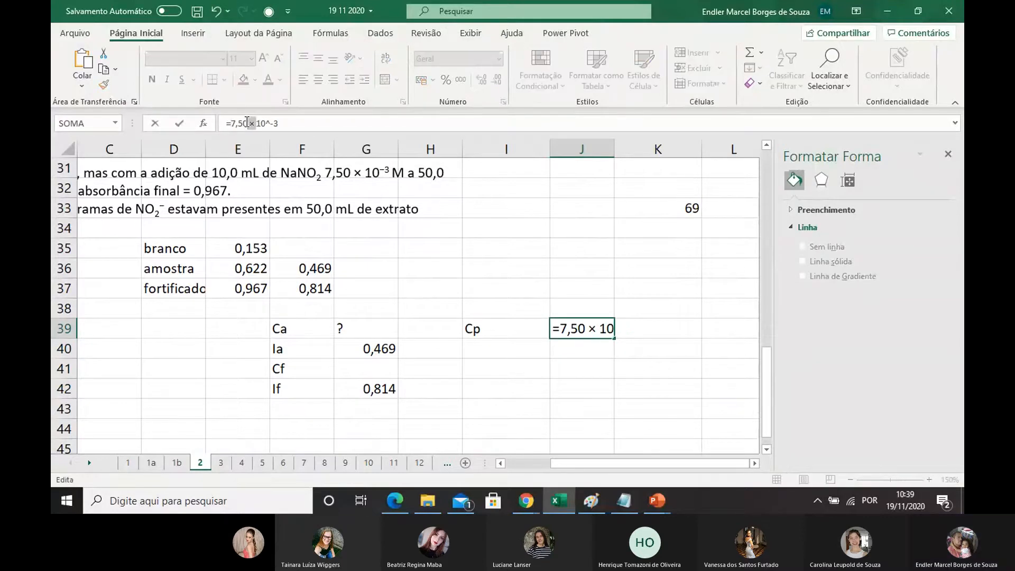
text(*)
key(Return)
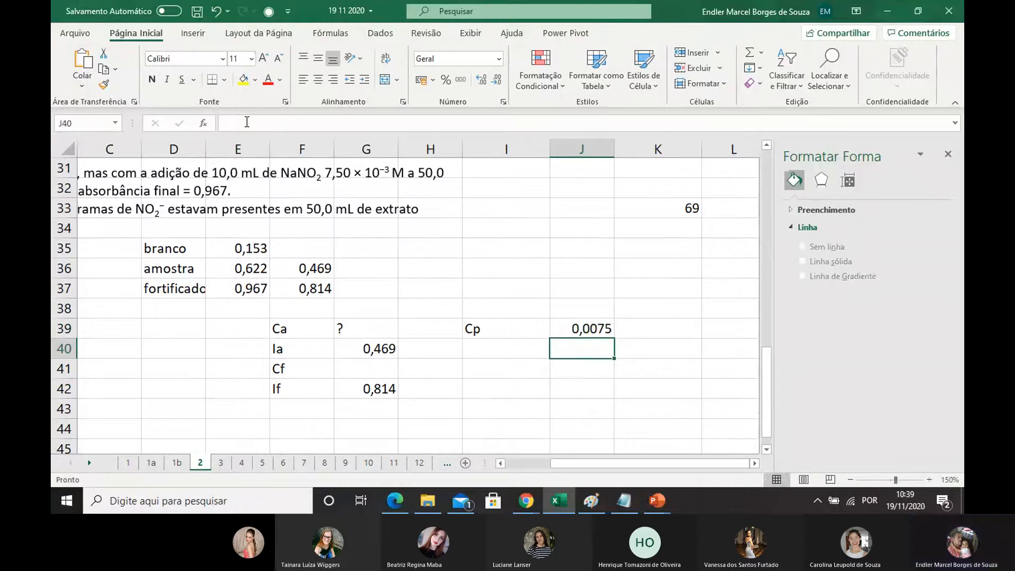
Step: Enter the label Vp in I40 and set its value in J40 to =10
click(498, 352)
text(Vp)
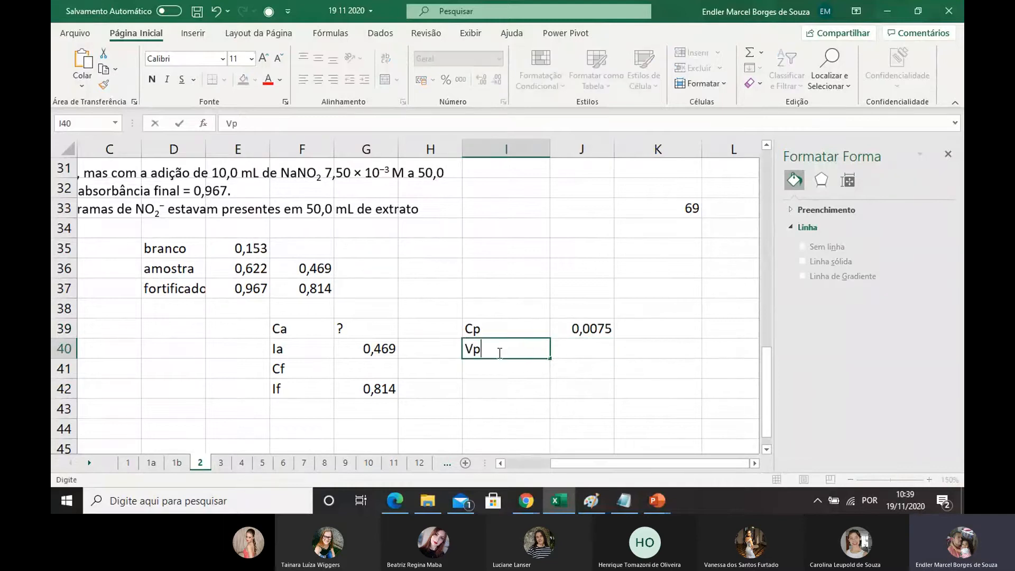
key(Return)
key(Return)
click(564, 353)
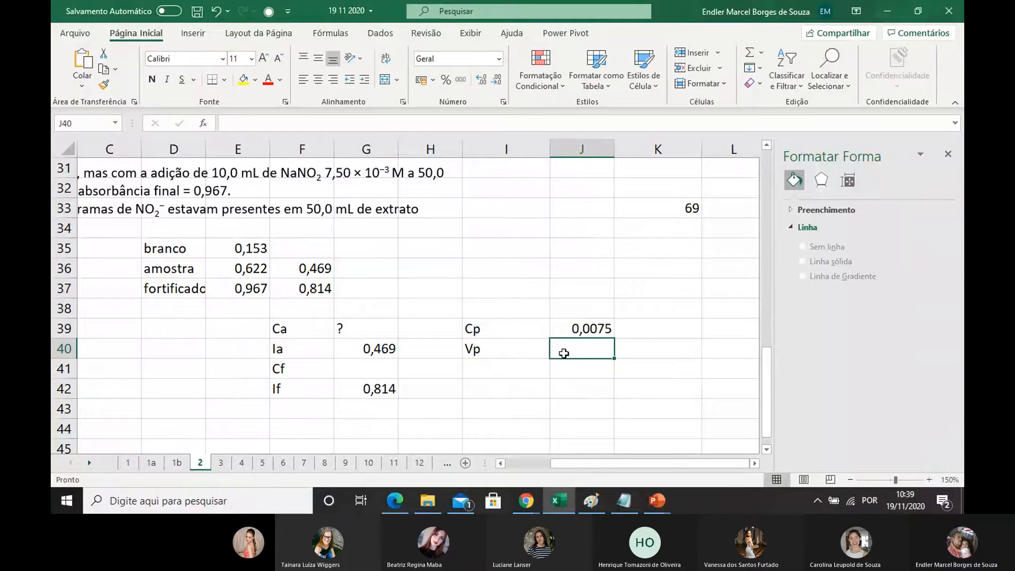
text(=)
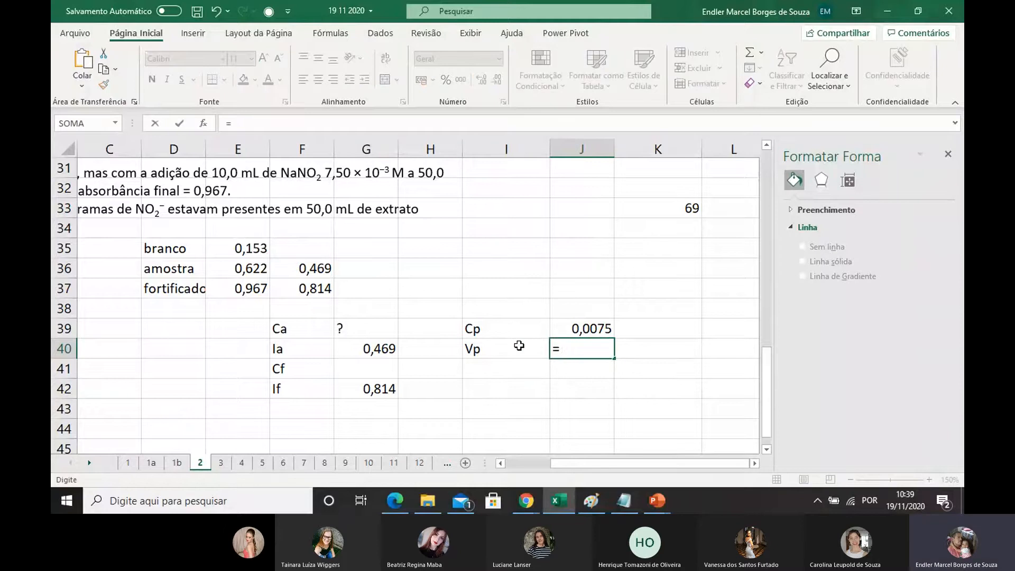
text(10)
key(Return)
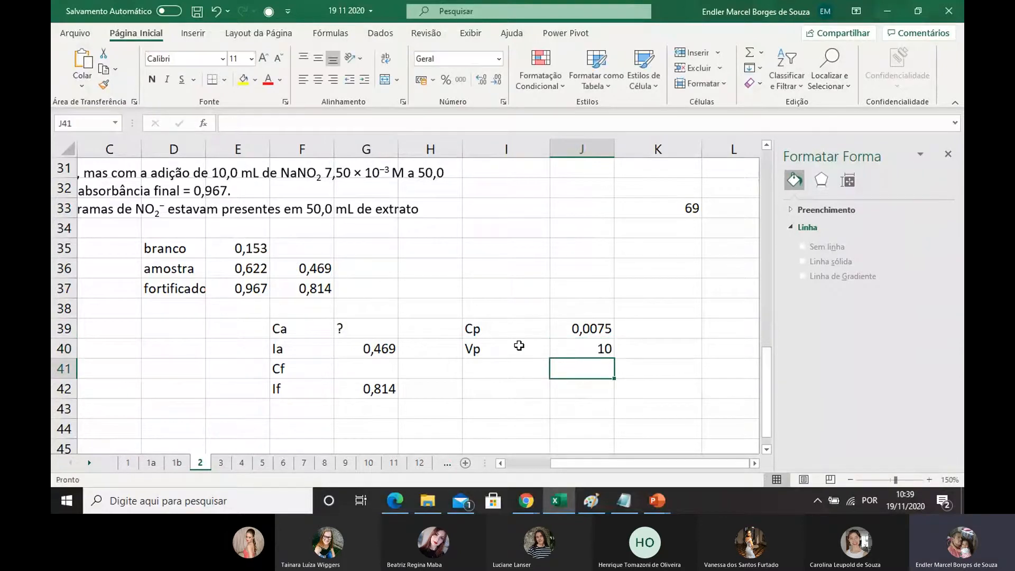
Step: Enter the label Vf in I41, below the Vp label
double_click(495, 370)
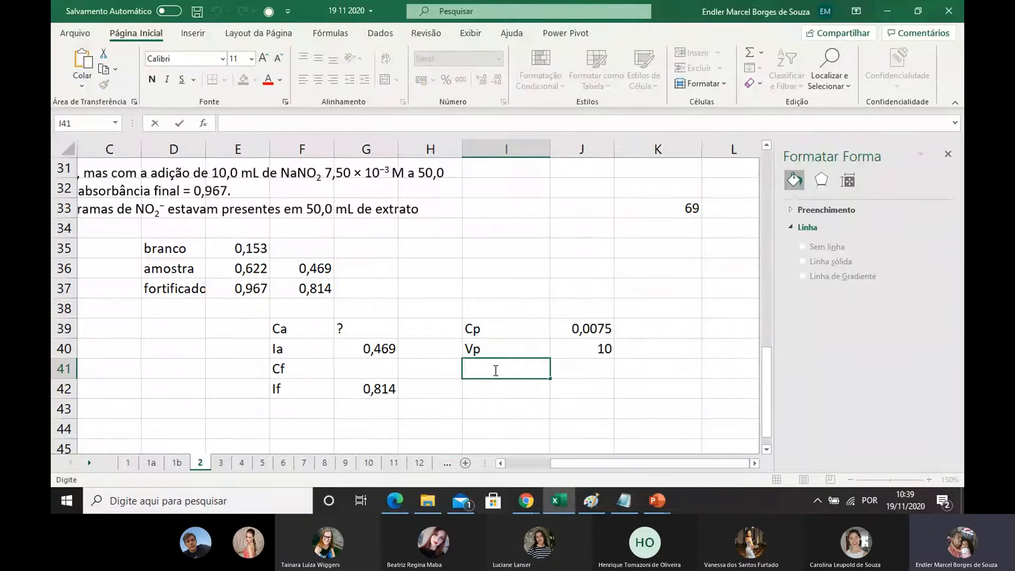
text(Vf)
click(468, 400)
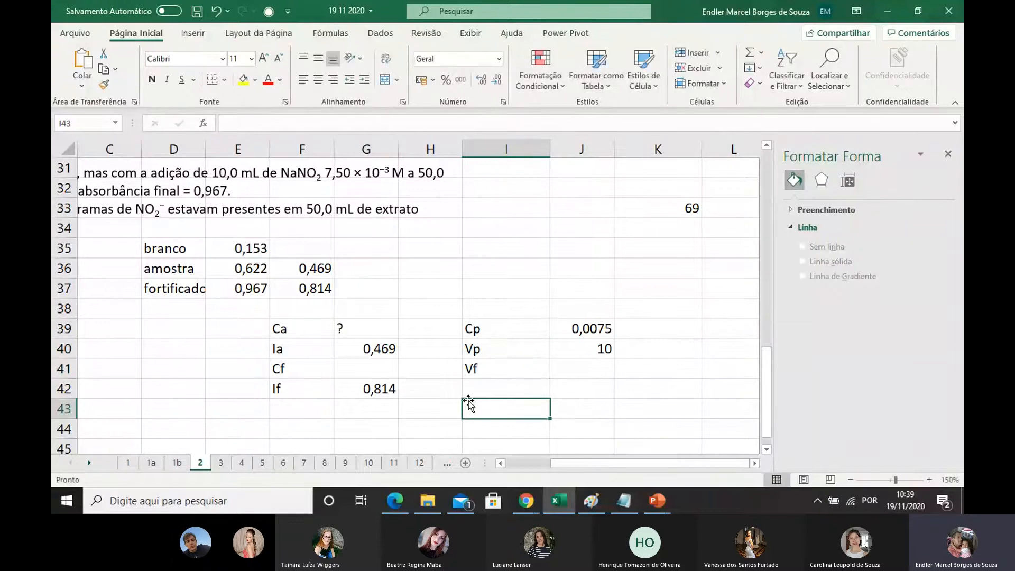
Step: Try calculating the diluted standard concentration in J41 with the formula =J39*J40/60
click(581, 369)
text(=)
click(586, 325)
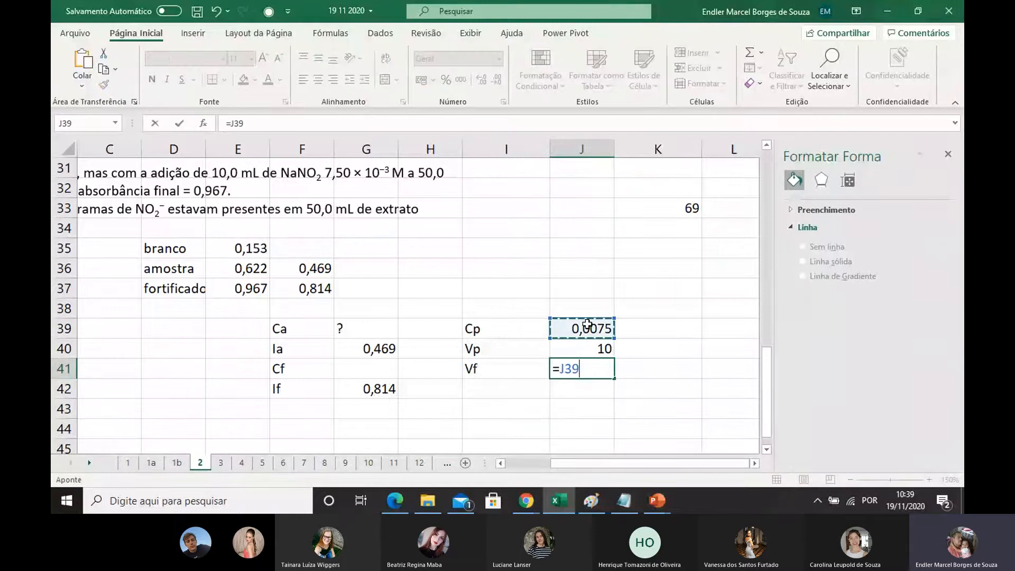
text(*)
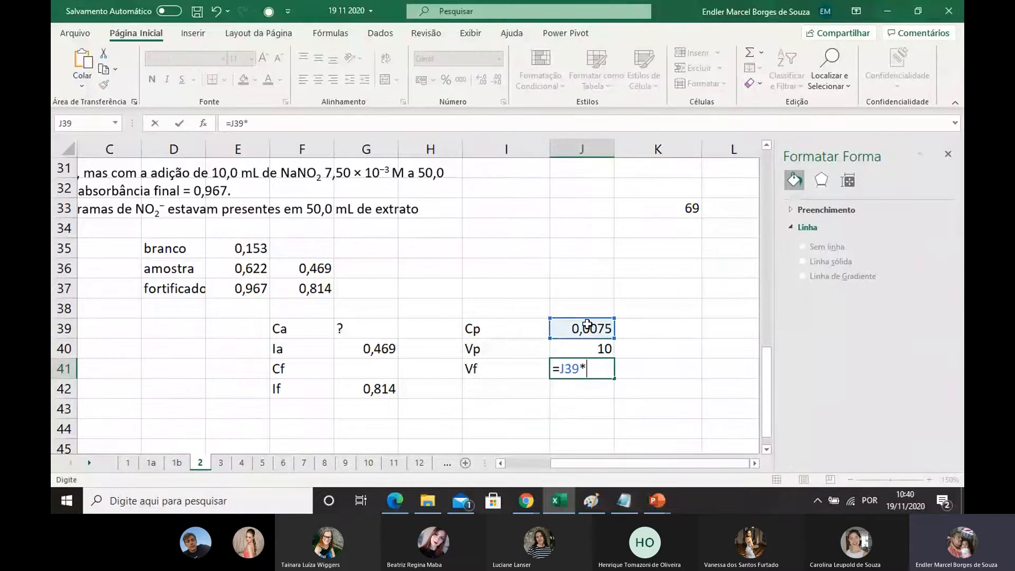
click(607, 352)
text(/)
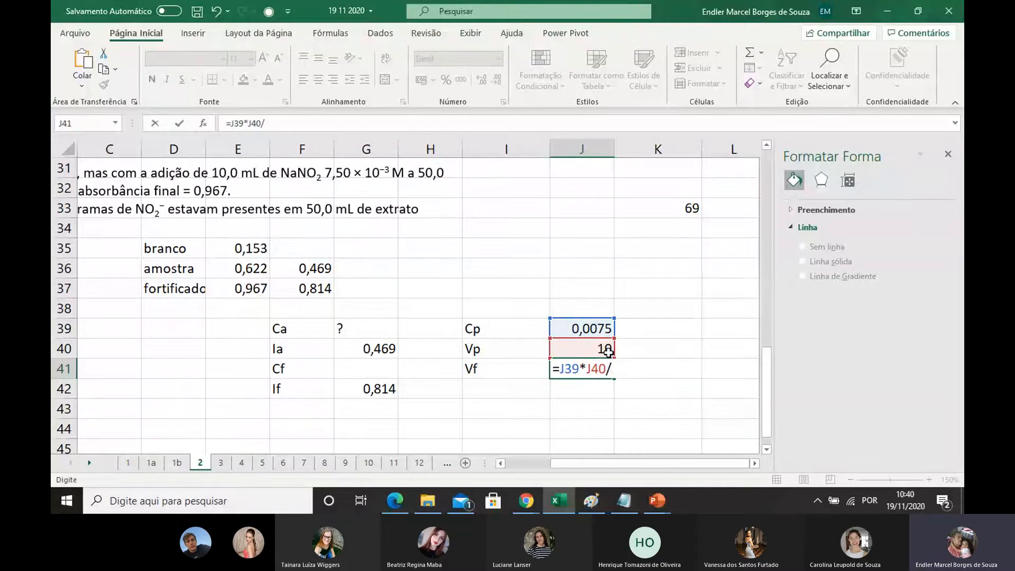
text(60)
key(Return)
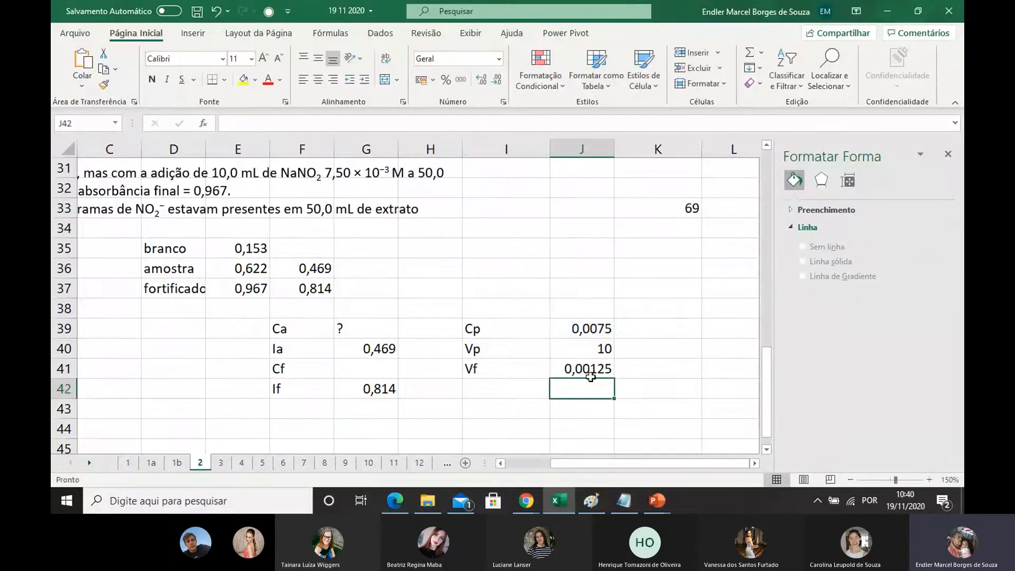
Step: Set the Vf value in J41 to 60, replacing the formula there
click(562, 366)
text(60)
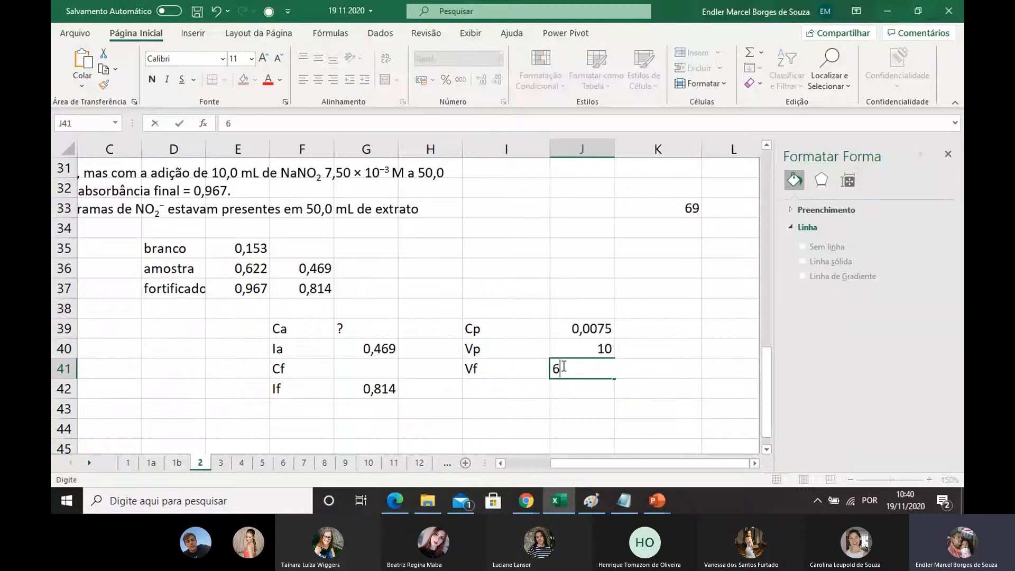
click(568, 404)
click(591, 373)
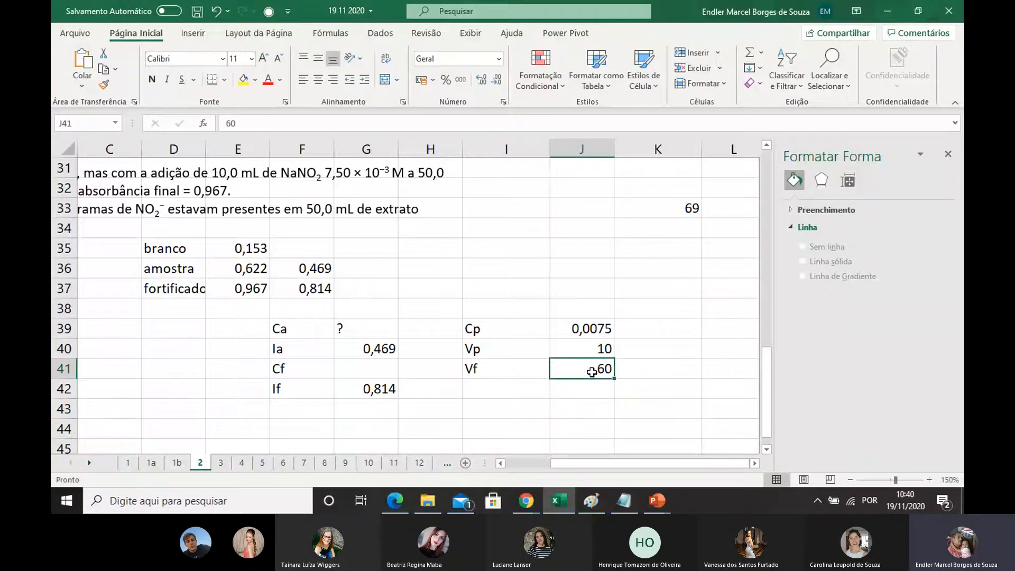
Step: Calculate Cf in G41 with the formula =J39*J40/J41
double_click(346, 370)
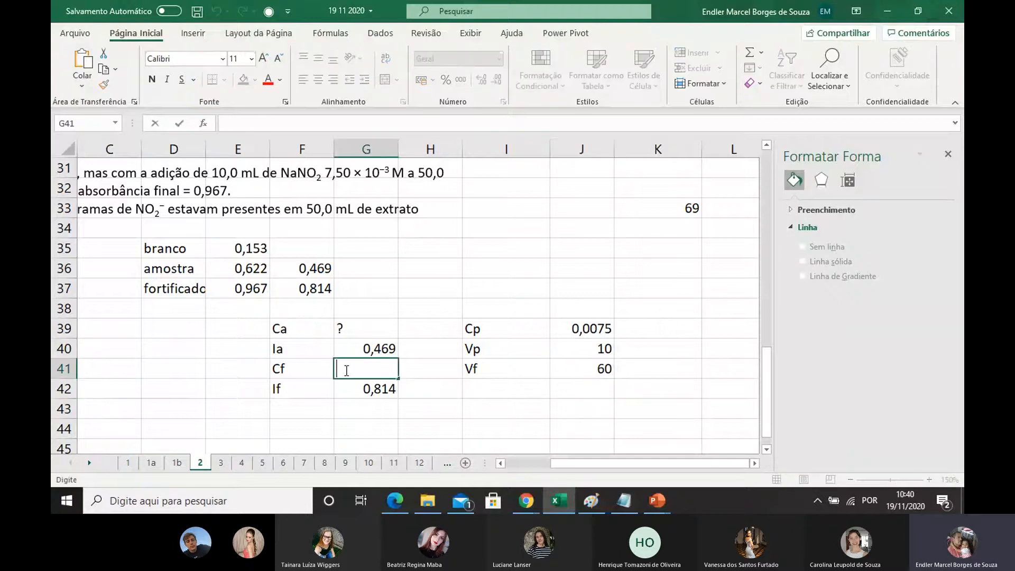
text(=)
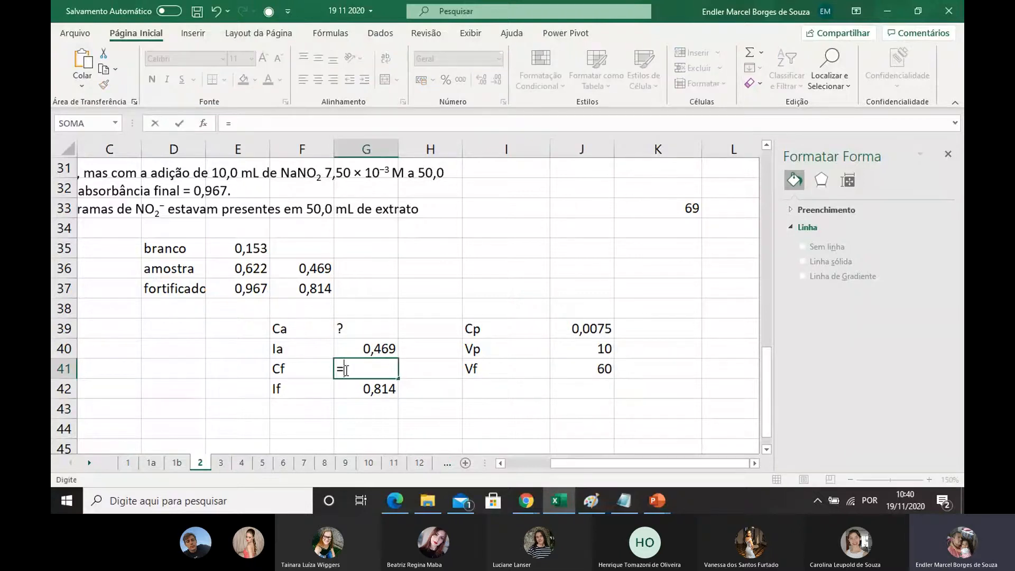
click(579, 328)
text(*)
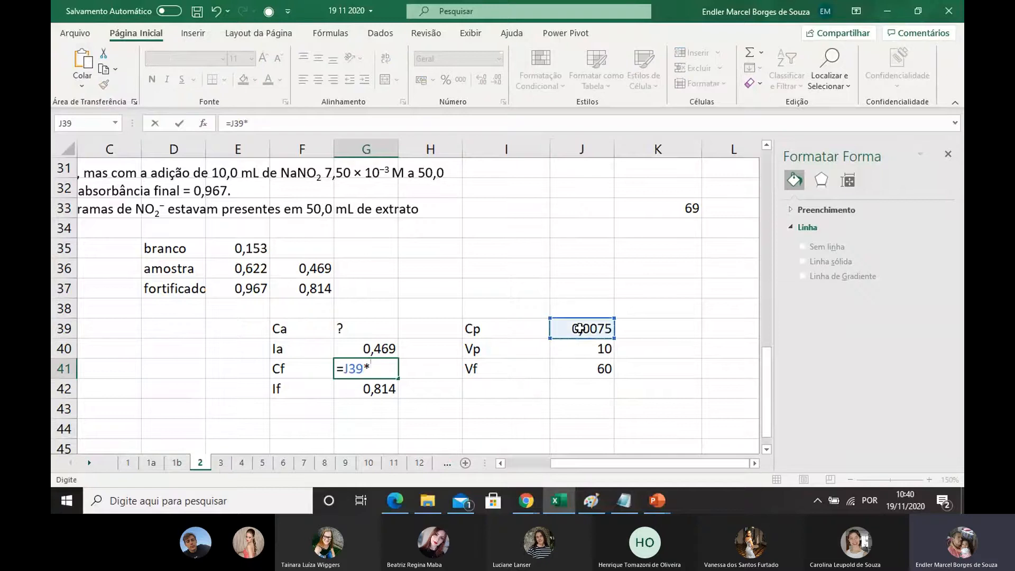
click(587, 347)
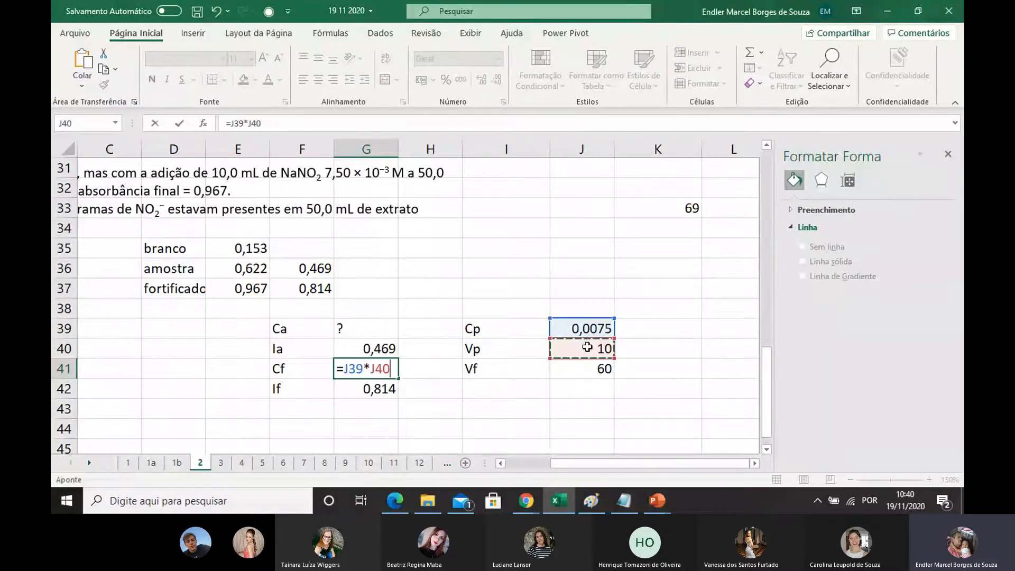
text(/)
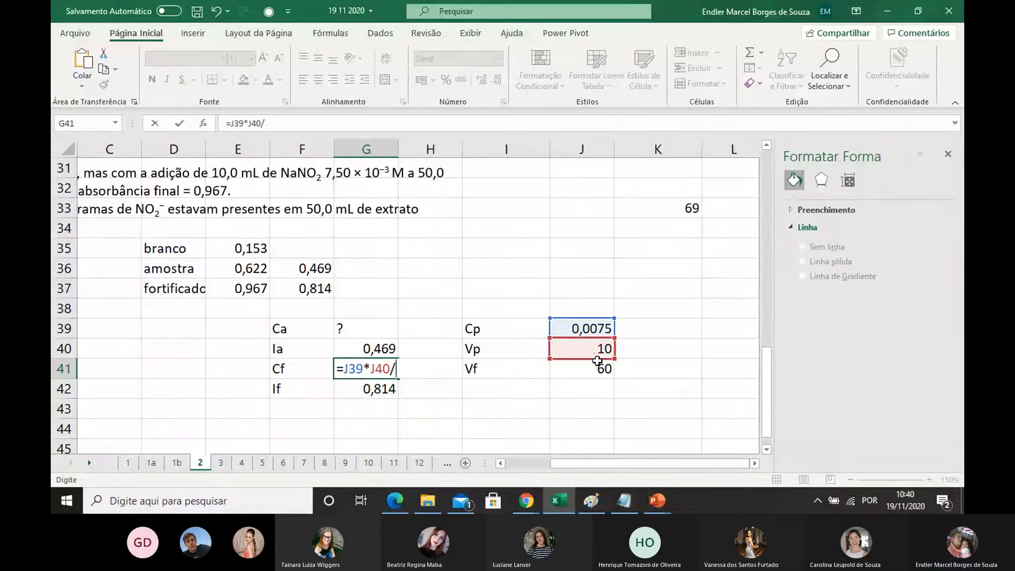
click(598, 365)
key(Return)
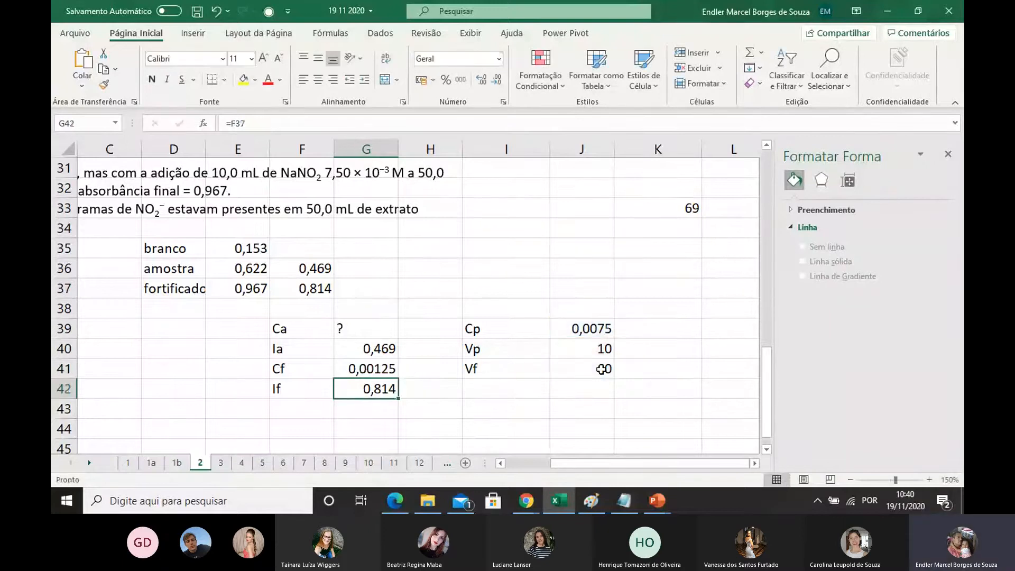
click(370, 370)
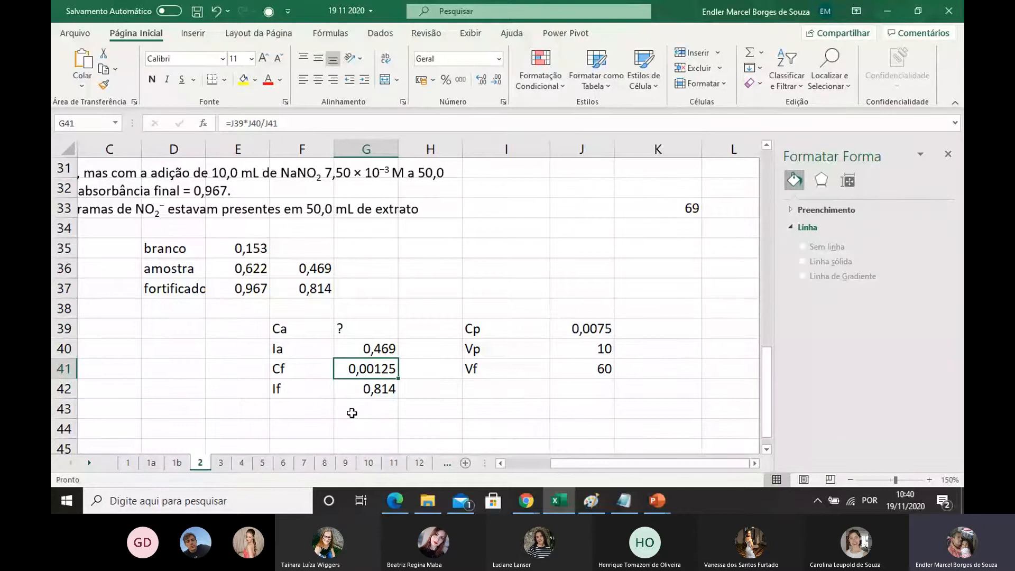
Step: Enter the unit mol/L in K39, beside the Cp concentration
double_click(629, 330)
text(m)
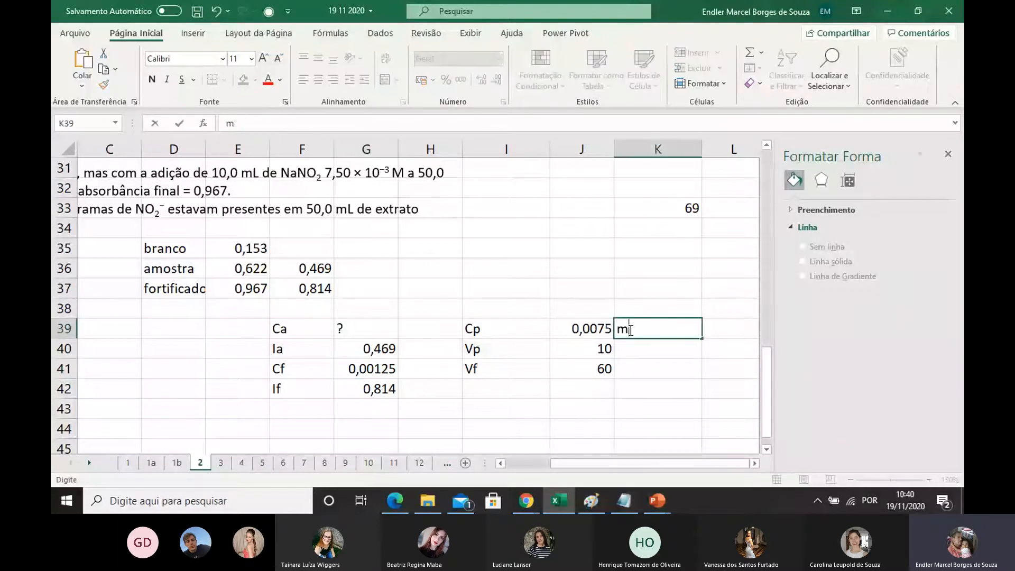
text(ol/L)
click(465, 408)
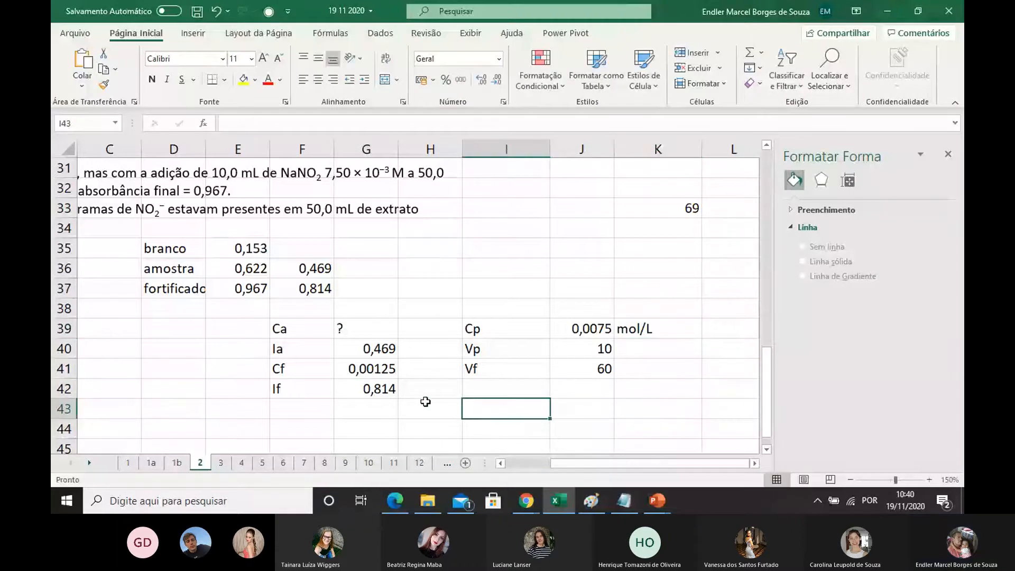
Step: Enter the label F in F43 and calculate the dilution factor in G43 with =50/60
click(284, 405)
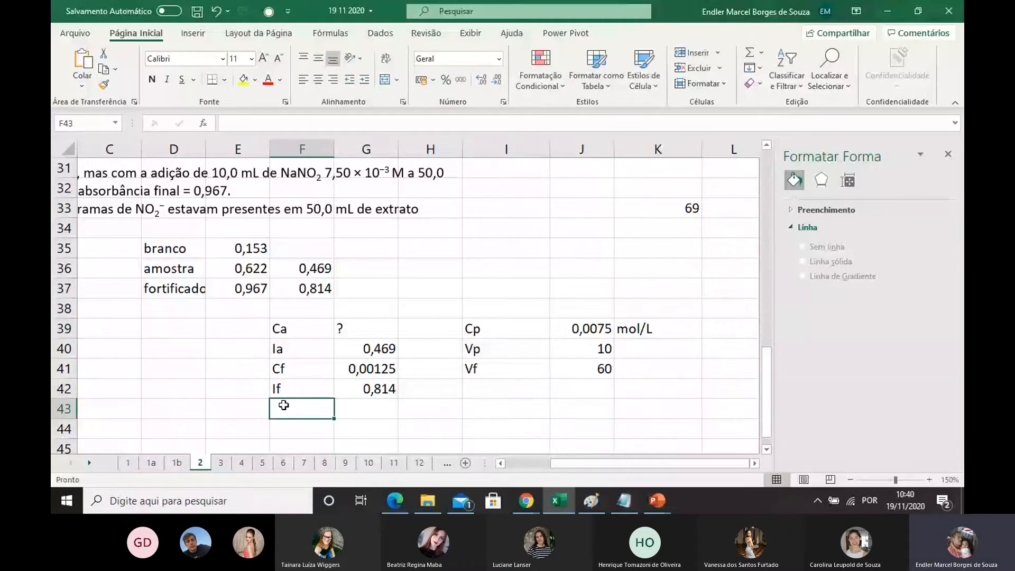
text(F)
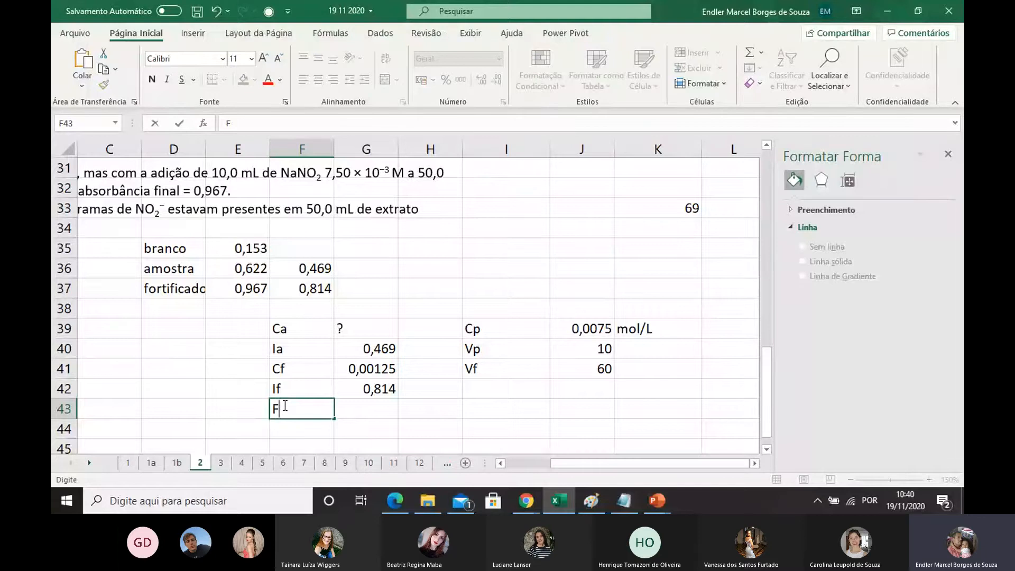
key(Tab)
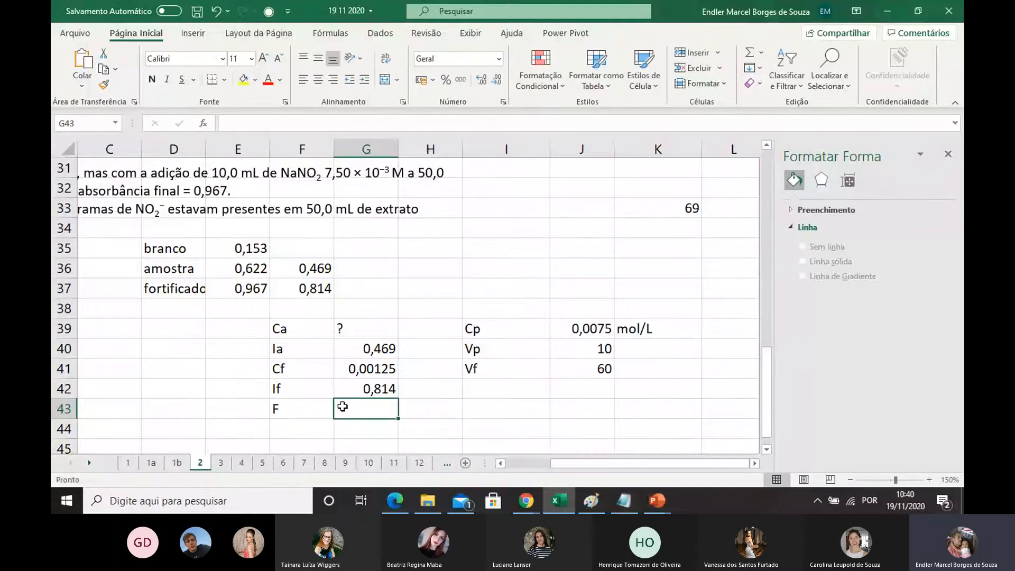
text(=)
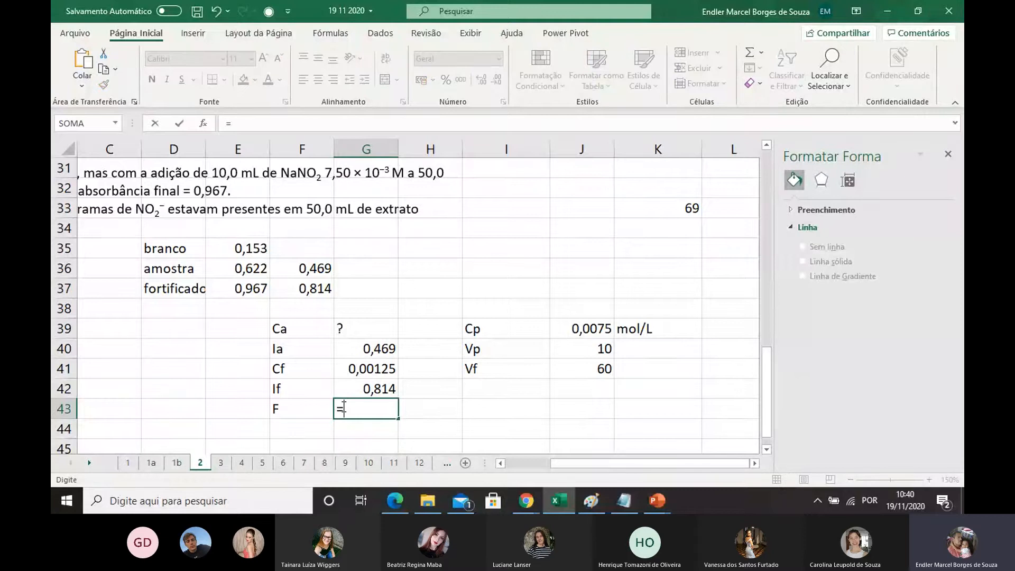
text(50/60)
key(Return)
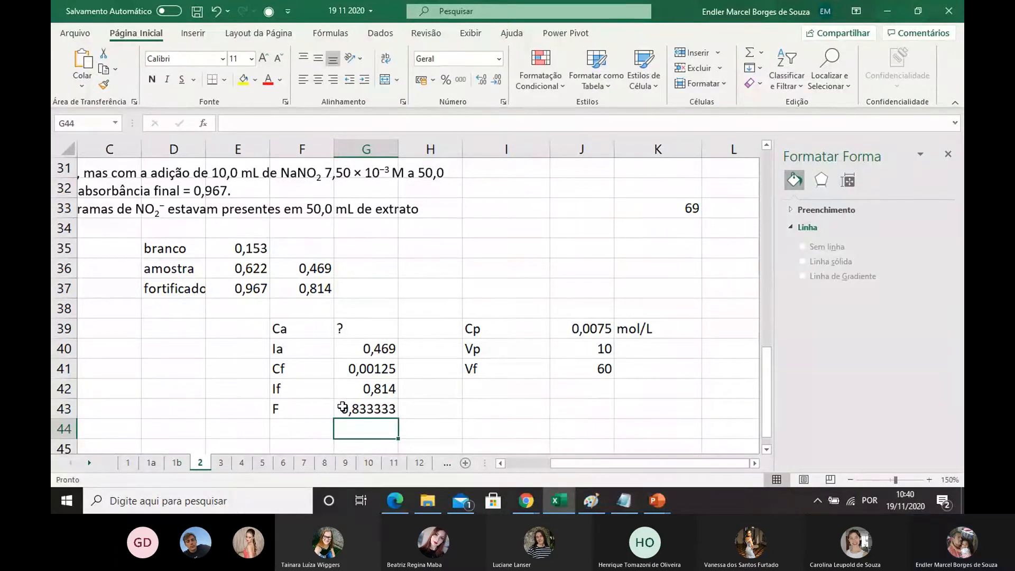
click(342, 407)
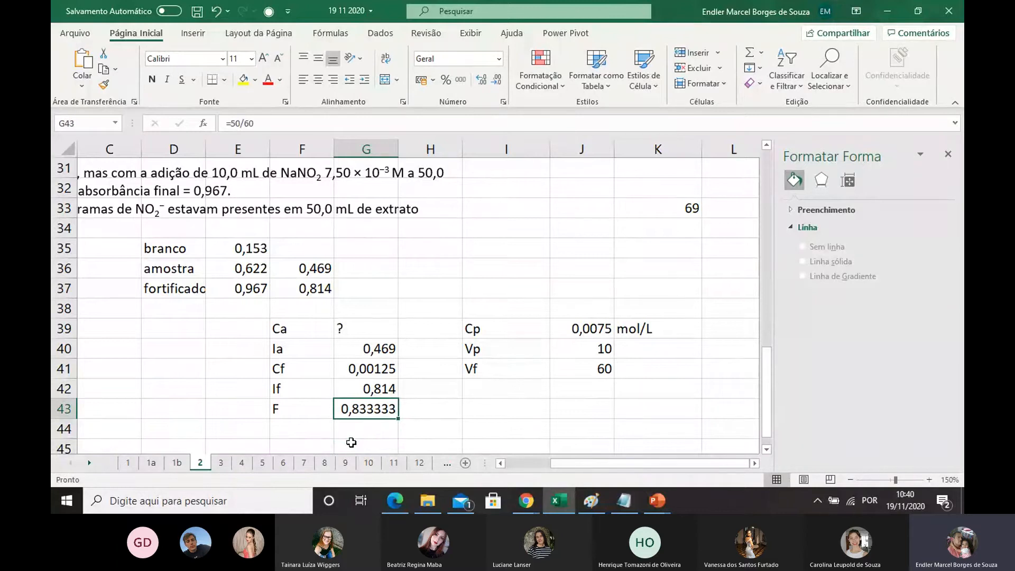
Step: Copy the Ca expression CfIa/(If-IaF) with its label from C21:D21 on sheet 1 into E45:F45 on sheet 2
click(128, 462)
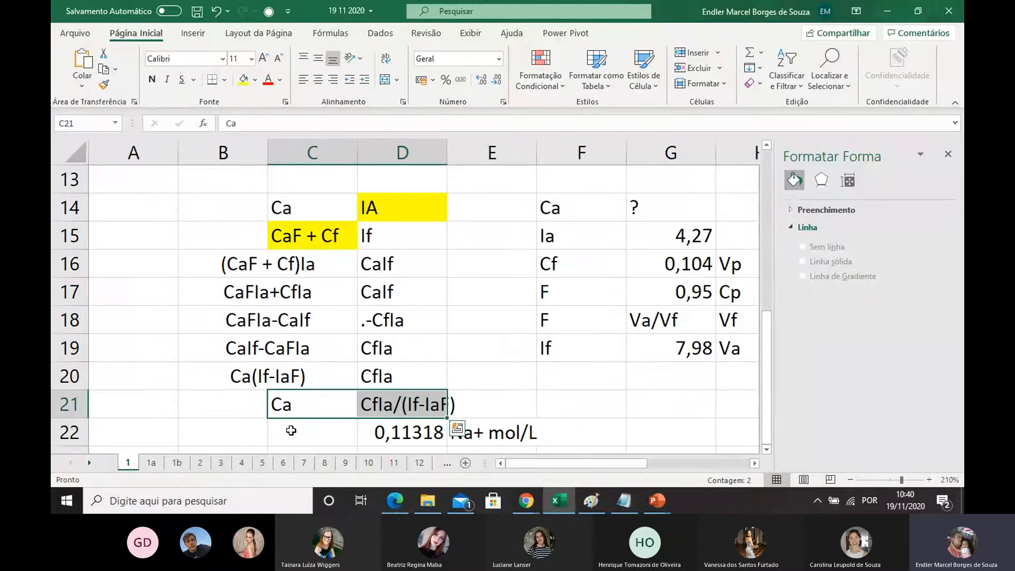
click(304, 406)
drag(304, 406, 419, 404)
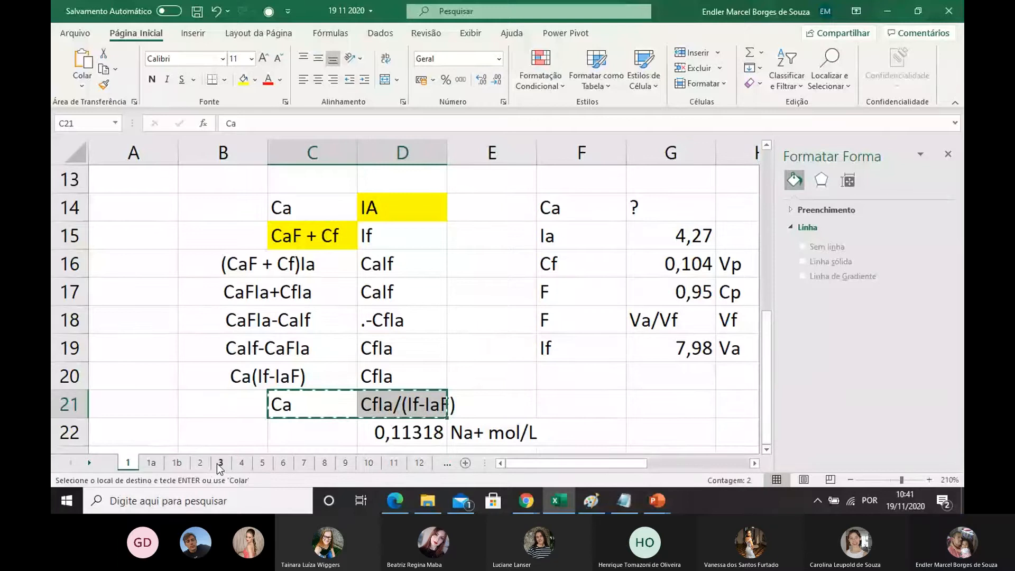
click(200, 463)
scroll(224, 381, down, 1)
click(225, 385)
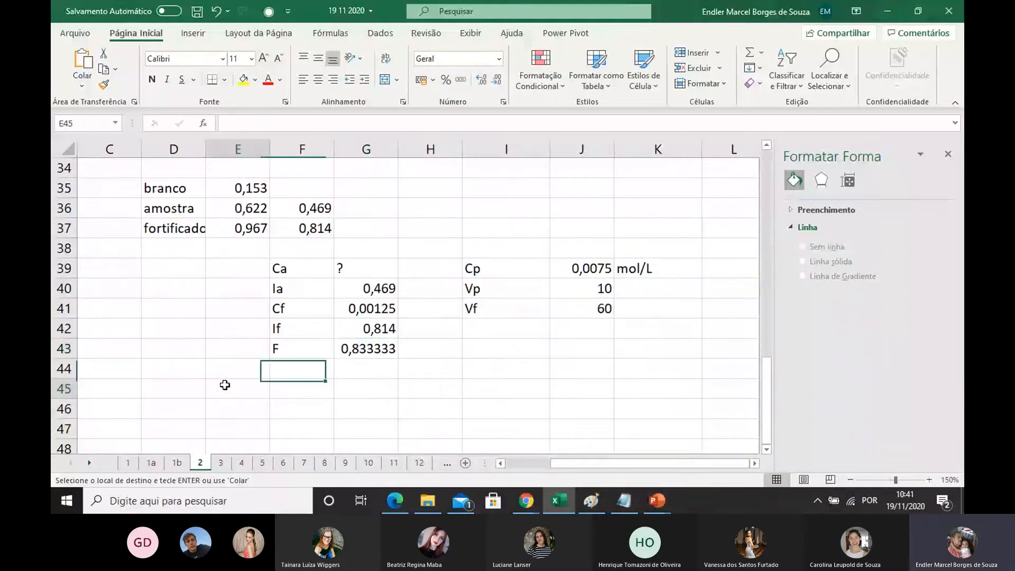
text(Ca	CfIa/(If-IaF))
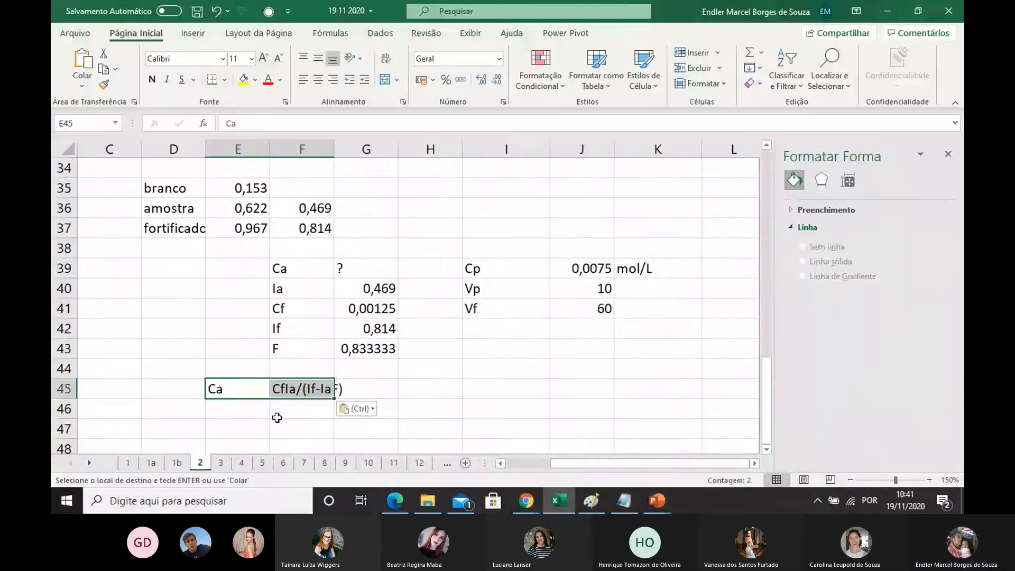
Step: Calculate Ca in F46, below its expression, with the formula =(G41*G40)/(G42-(G40*G43))
click(242, 415)
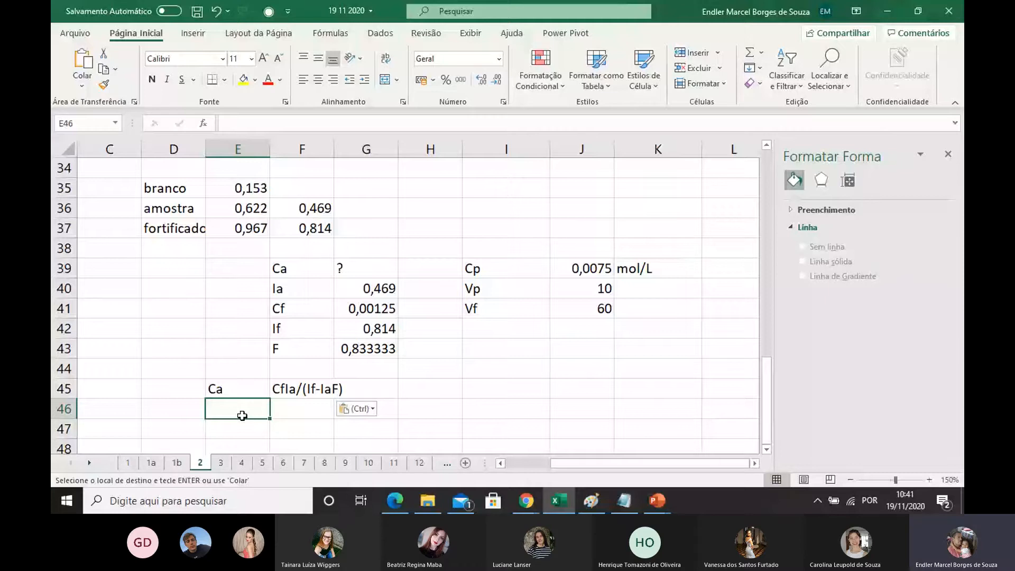
click(286, 411)
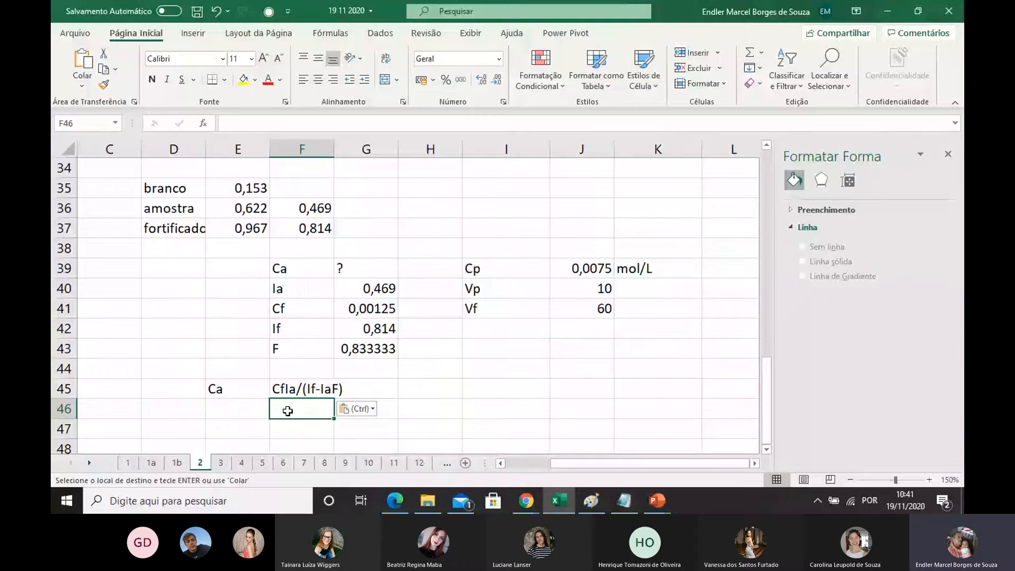
text(=()
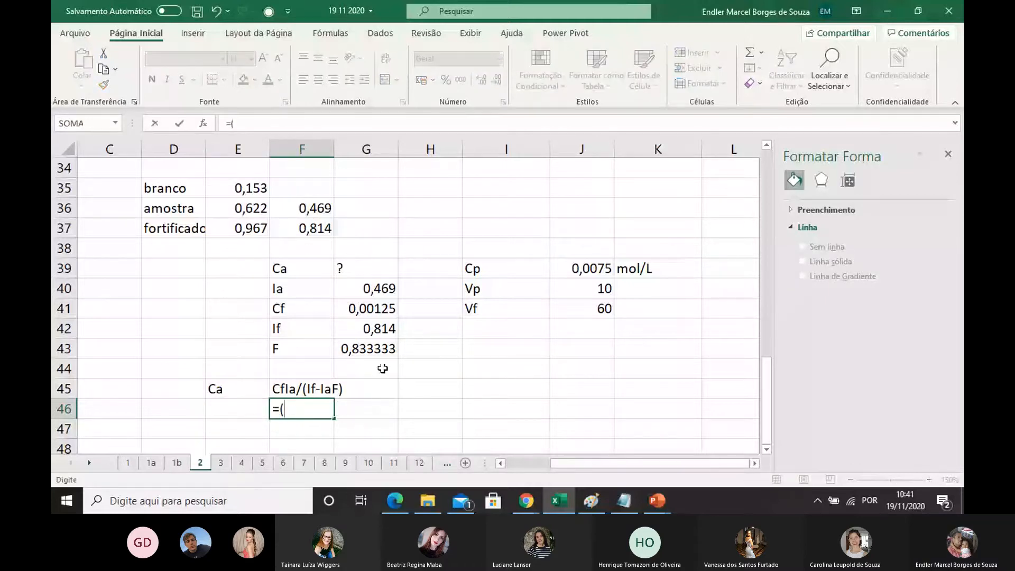
click(374, 309)
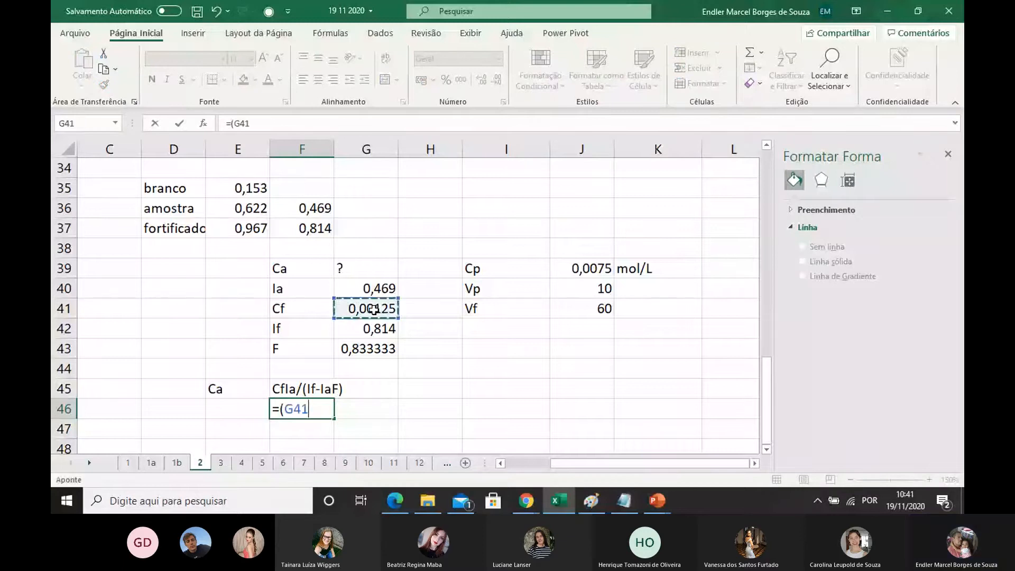
text(*)
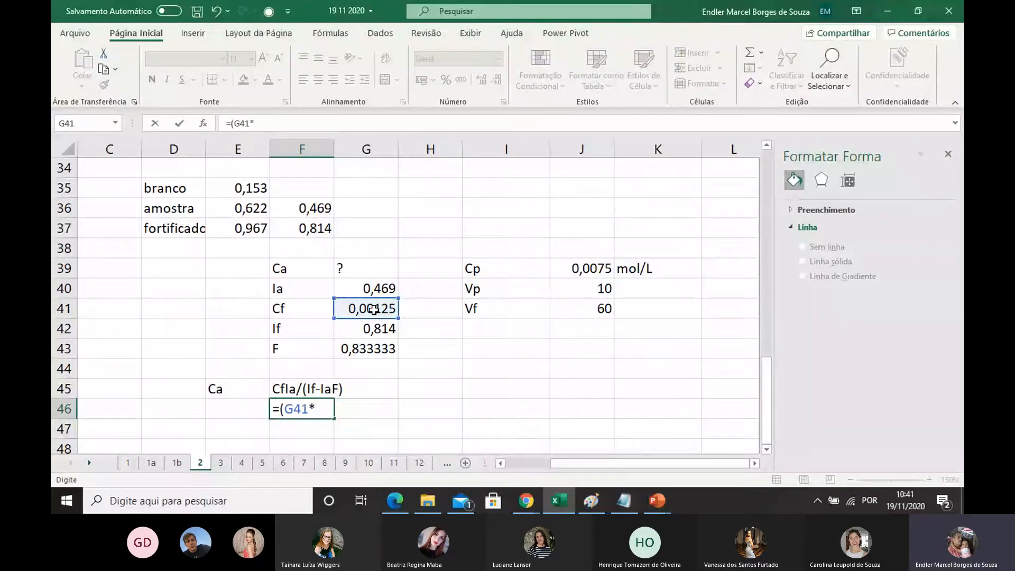
click(378, 290)
text()/)
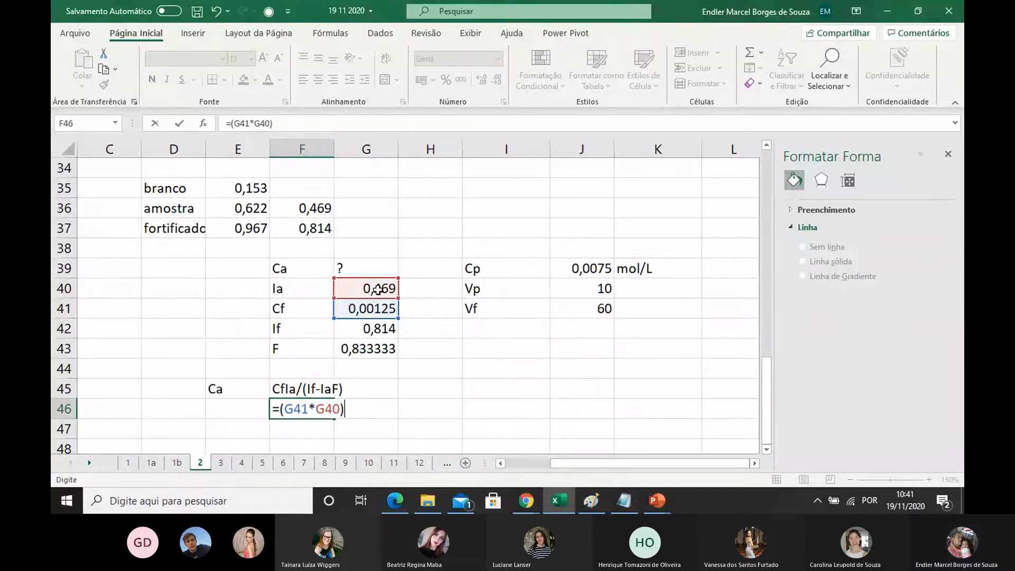
text(()
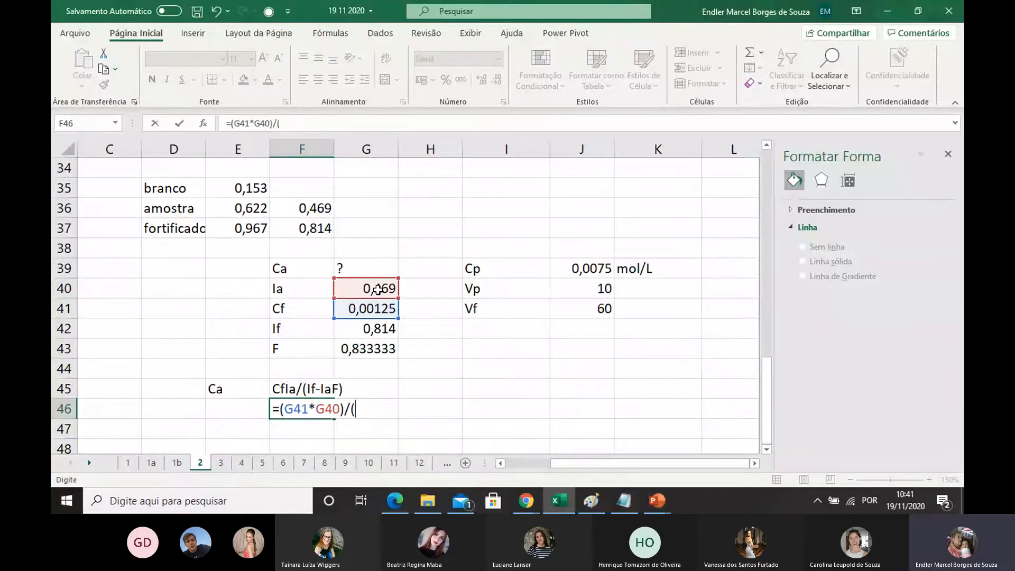
click(367, 329)
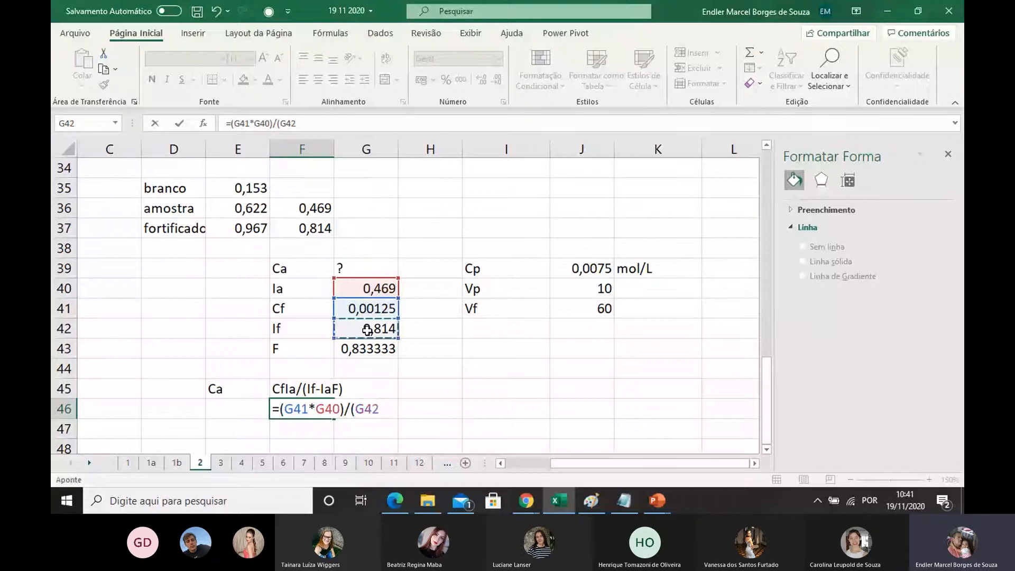
text(-()
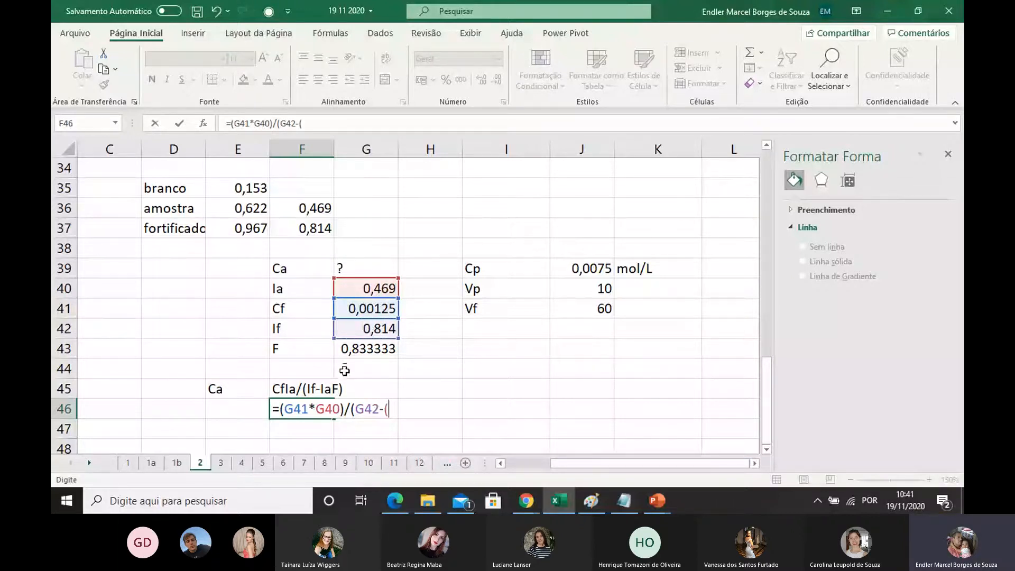
click(369, 287)
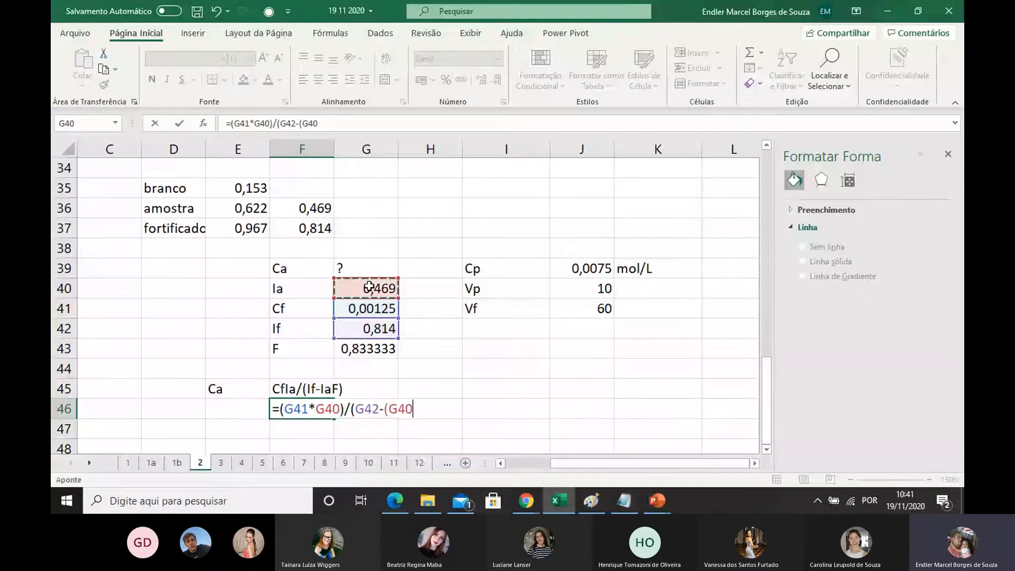
text(*)
click(376, 349)
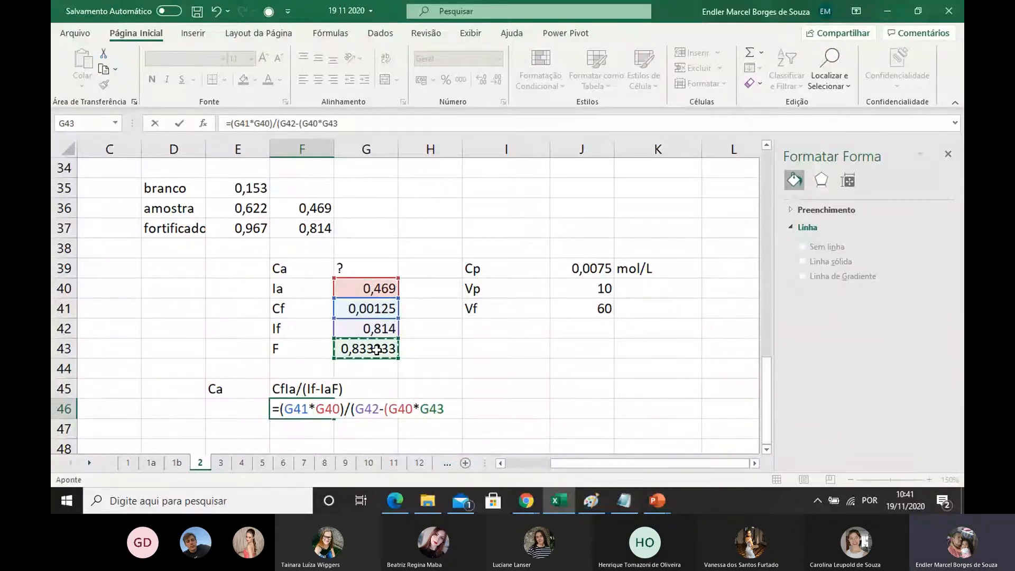
text()))
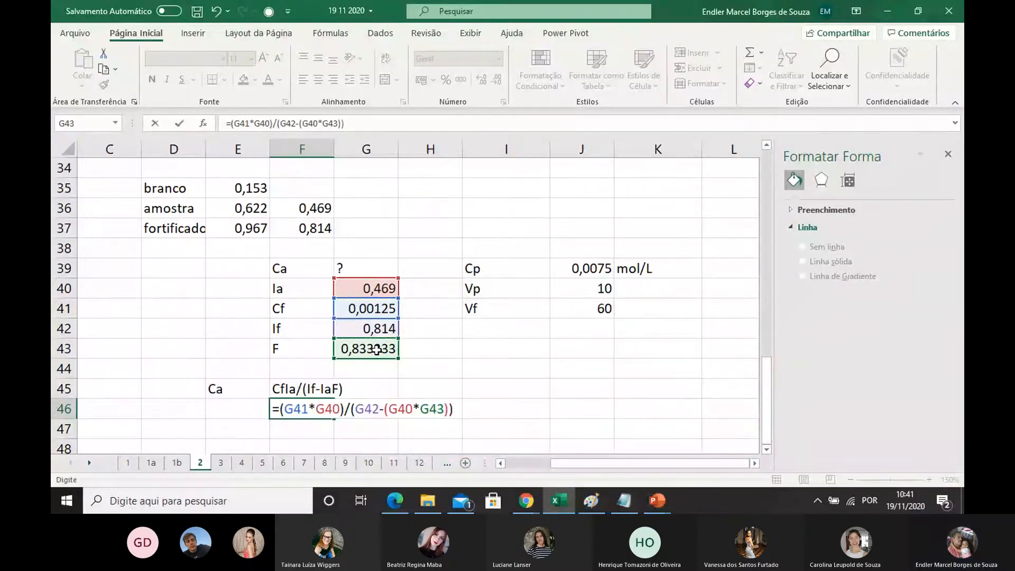
key(Return)
key(Return)
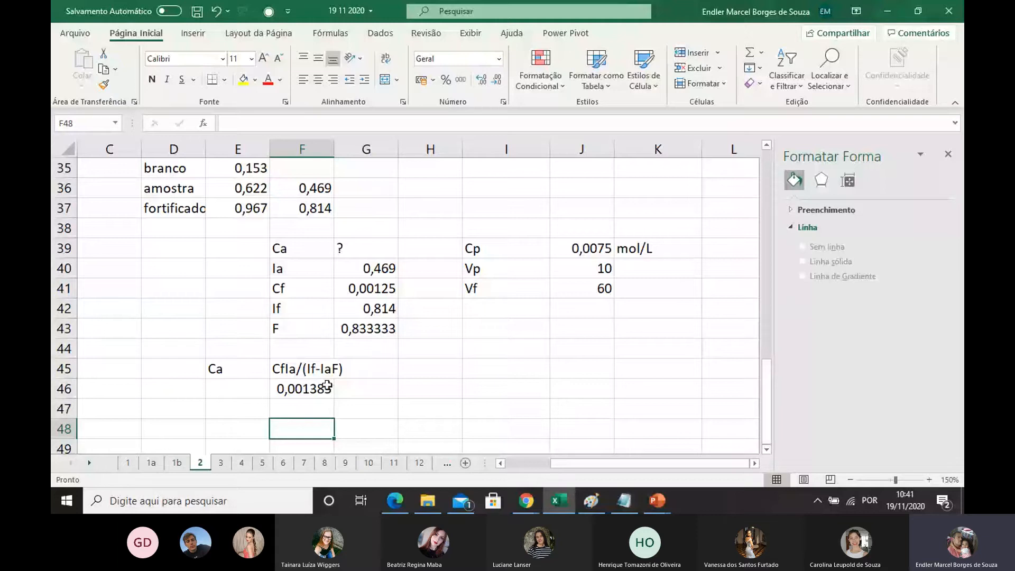
Step: Enter the unit mol/L in G46, beside the calculated Ca concentration
click(249, 366)
click(286, 389)
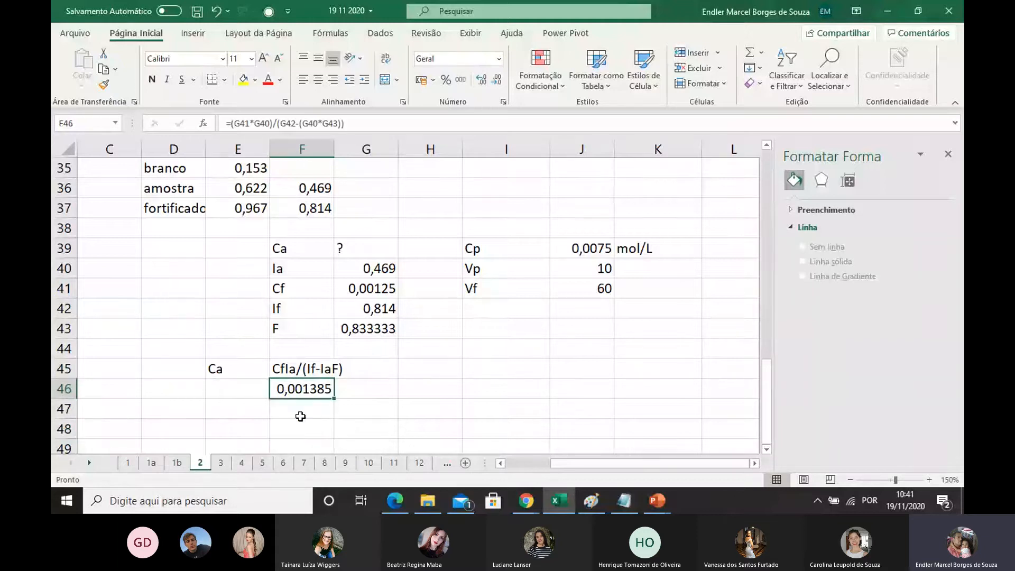
click(362, 387)
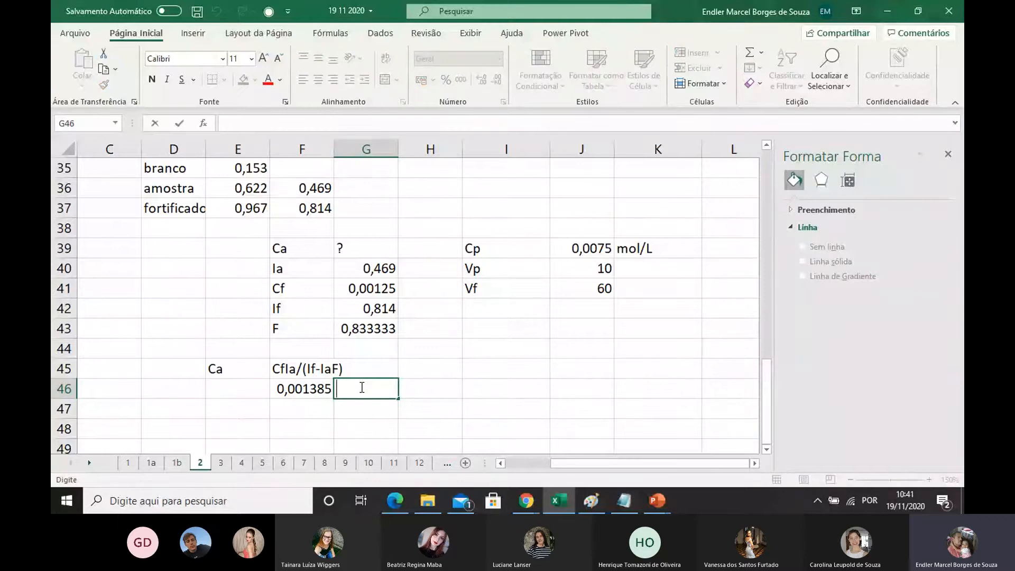
text(,ol/)
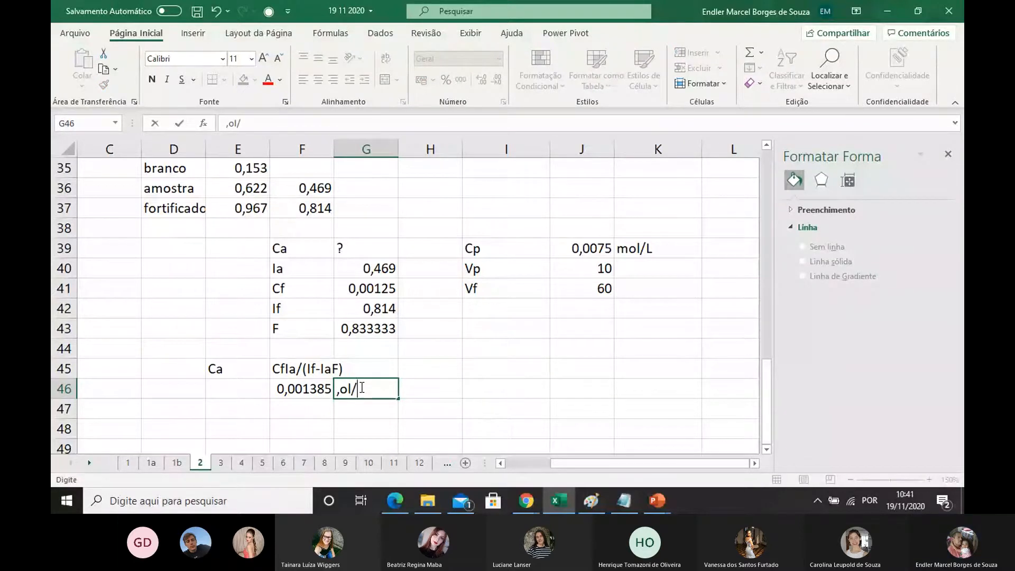
text(l)
key(BackSpace)
key(BackSpace)
key(BackSpace)
key(BackSpace)
key(BackSpace)
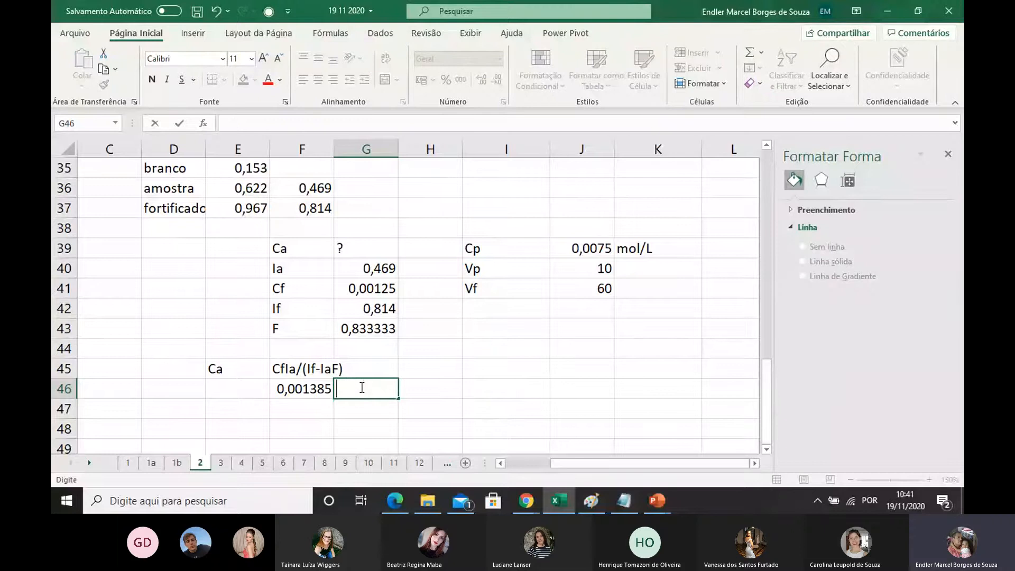
text(mol/L)
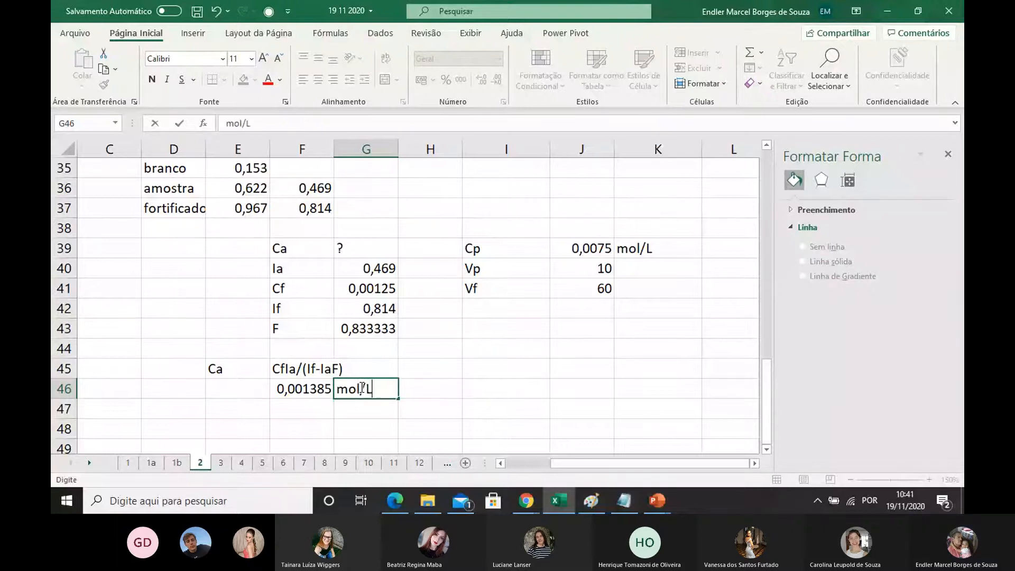
click(361, 413)
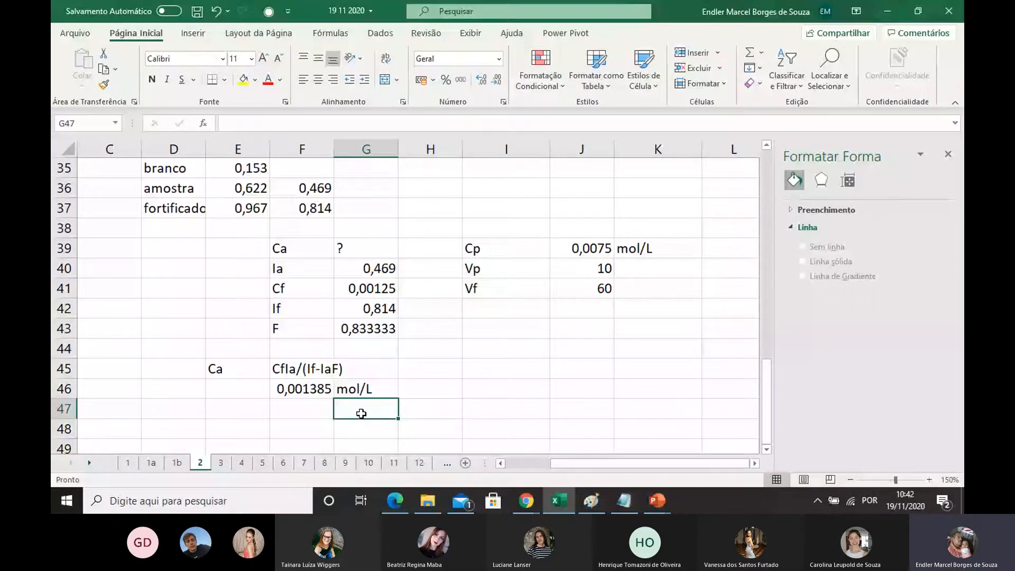
Step: Review the Ca result and reread the exercise's procedure text, examining the reagent volumes added to the unknown solution
click(302, 389)
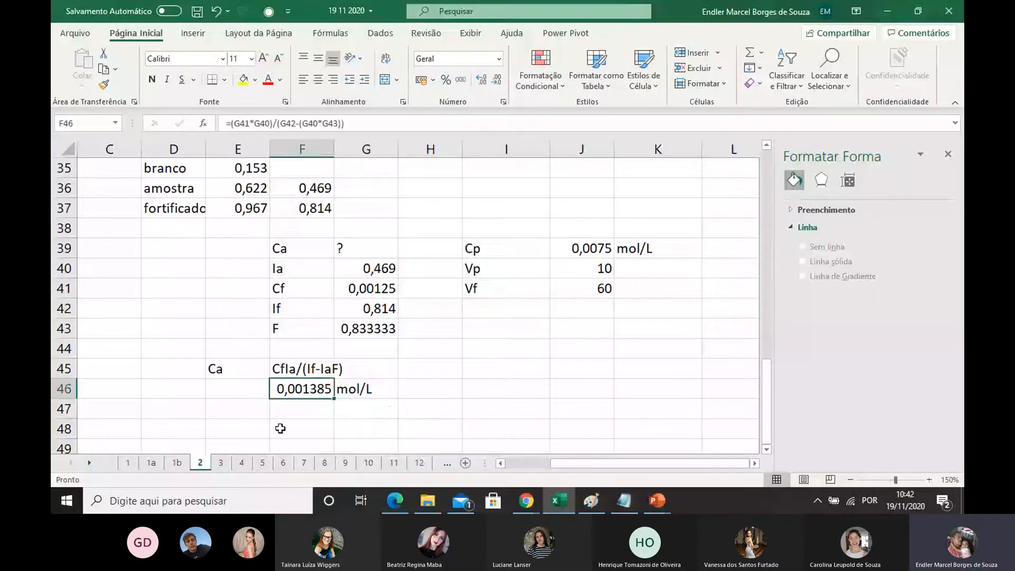
click(391, 407)
click(368, 390)
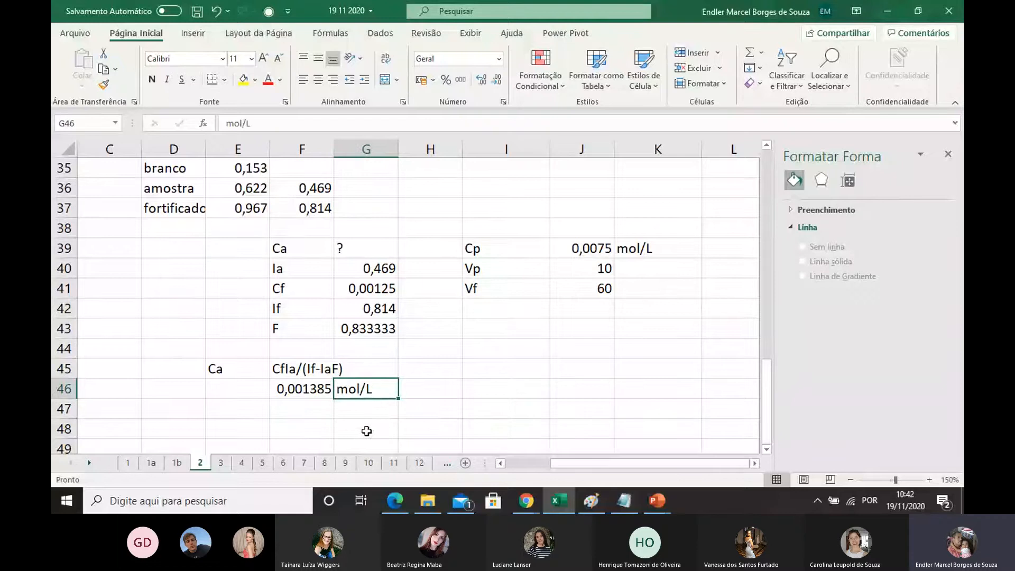
click(299, 384)
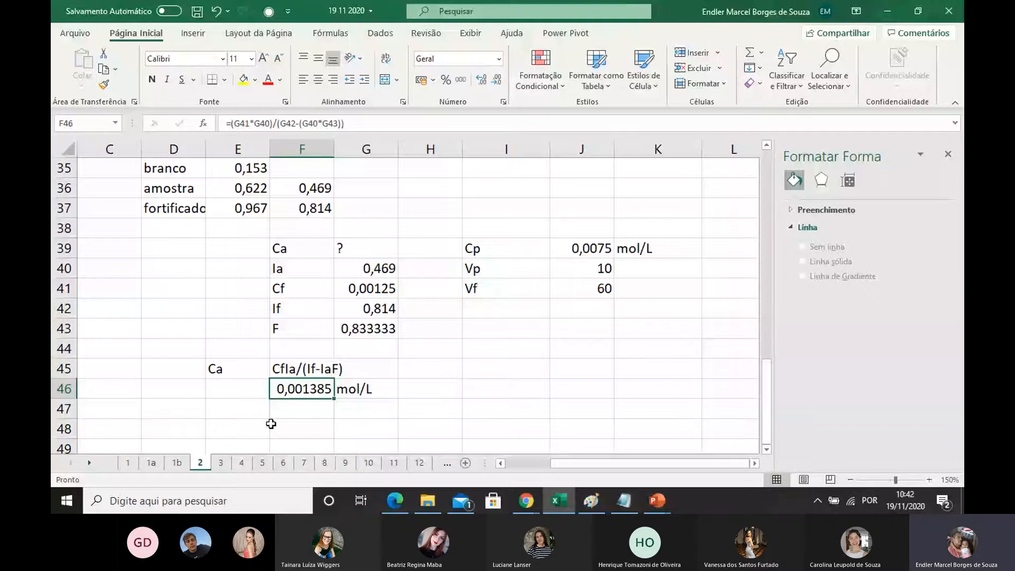
scroll(302, 258, up, 2)
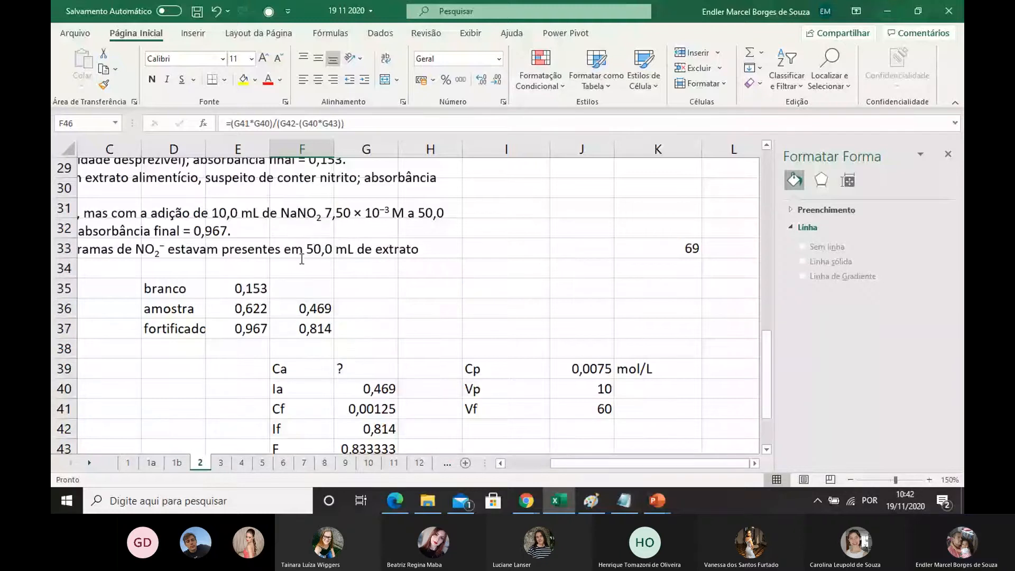
scroll(301, 257, up, 2)
drag(561, 463, 499, 463)
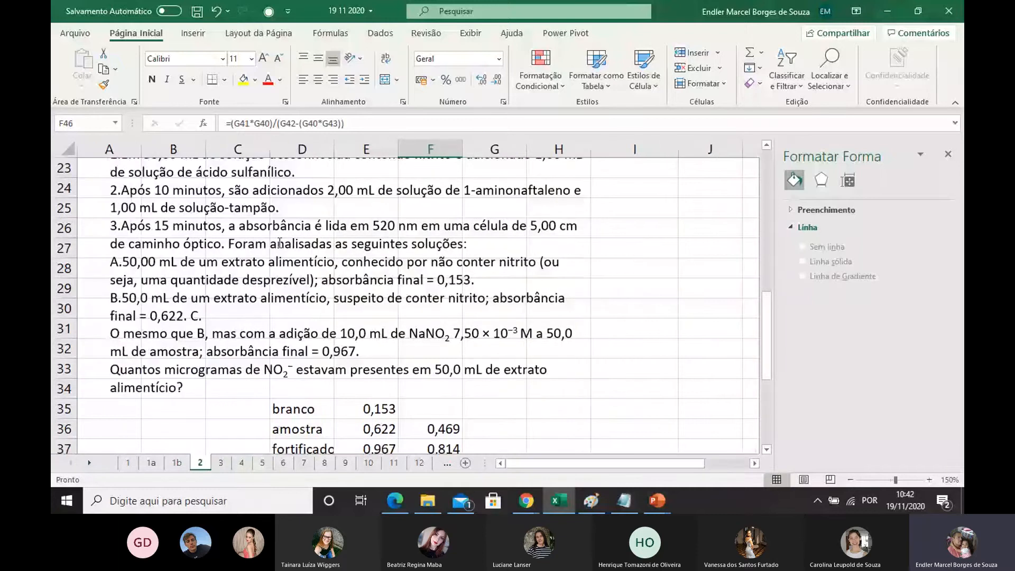
scroll(280, 243, up, 1)
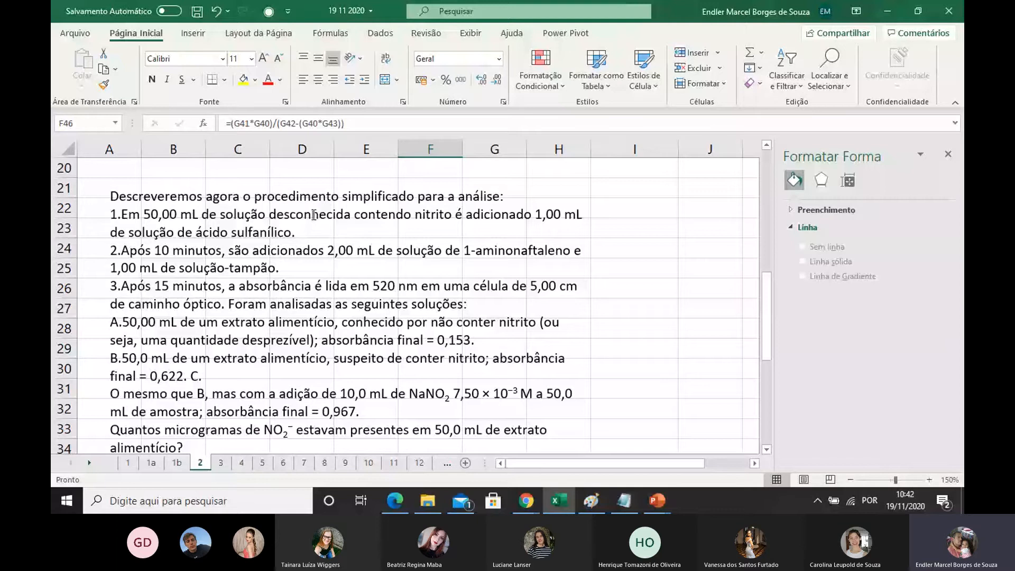
click(186, 231)
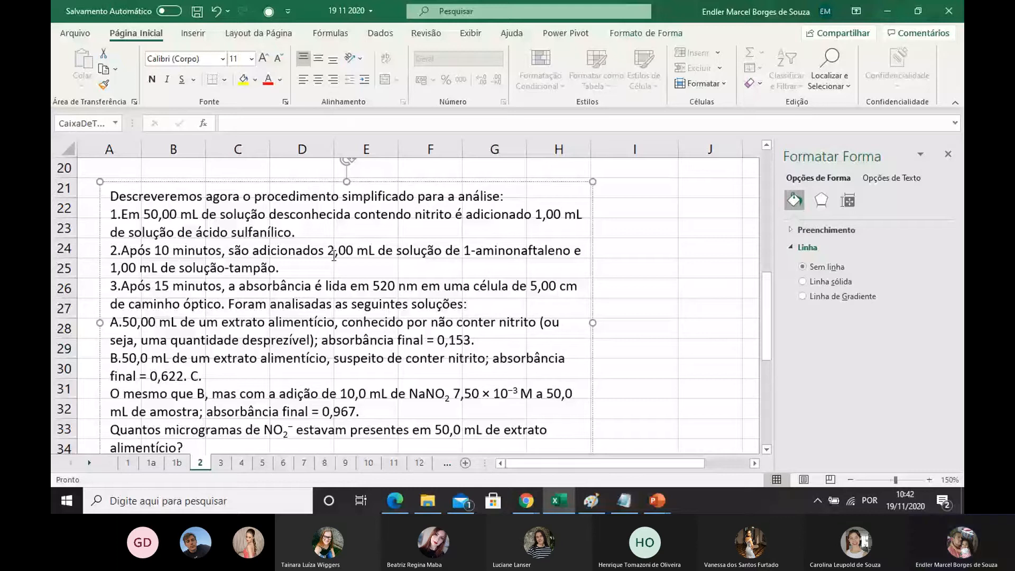
drag(329, 256, 269, 270)
scroll(589, 345, down, 1)
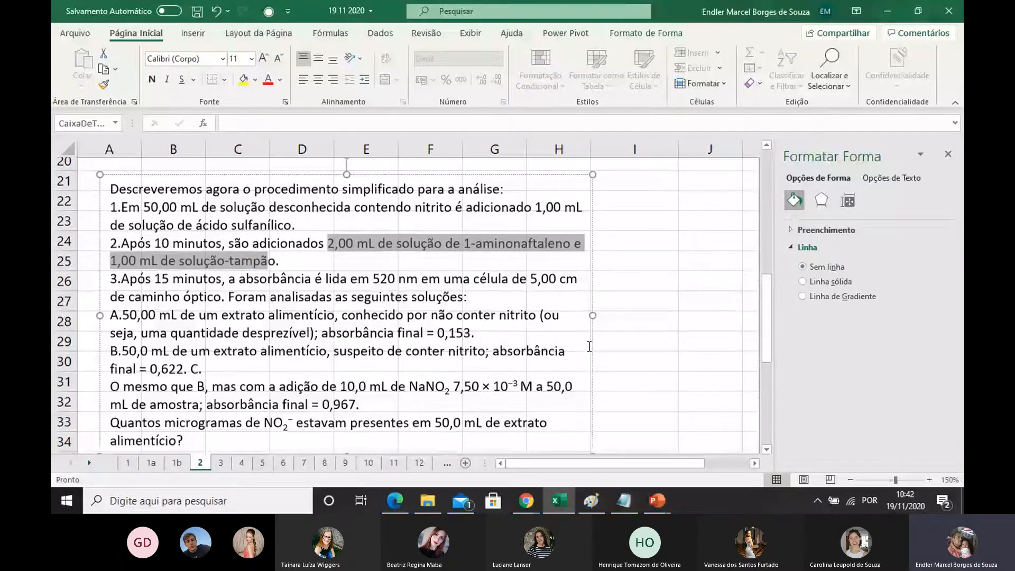
Step: Label E48 as "C extrato alimentício", copying the words "extrato alimentício" from the exercise statement
scroll(589, 346, down, 5)
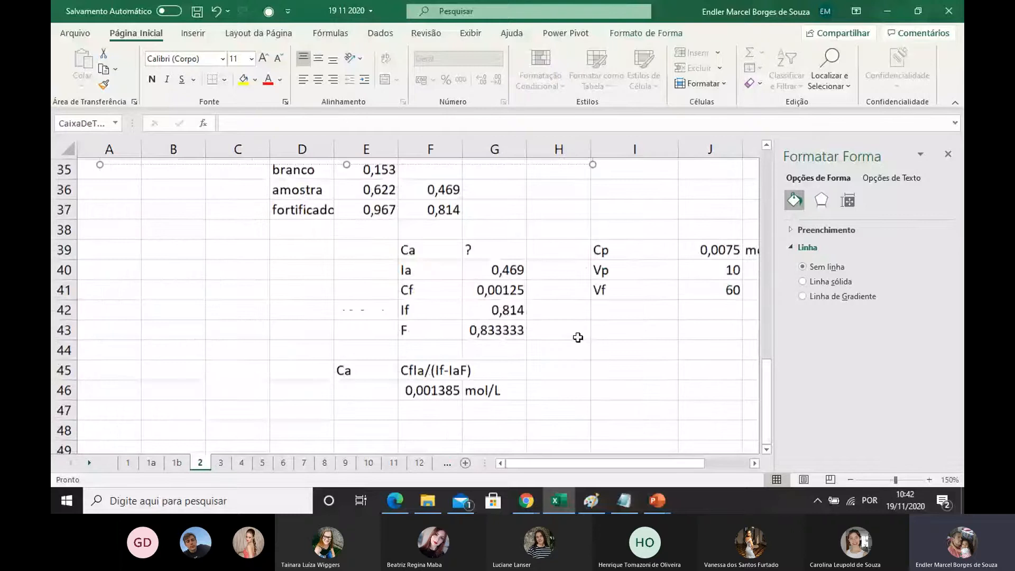
scroll(578, 337, down, 1)
click(361, 369)
text(C)
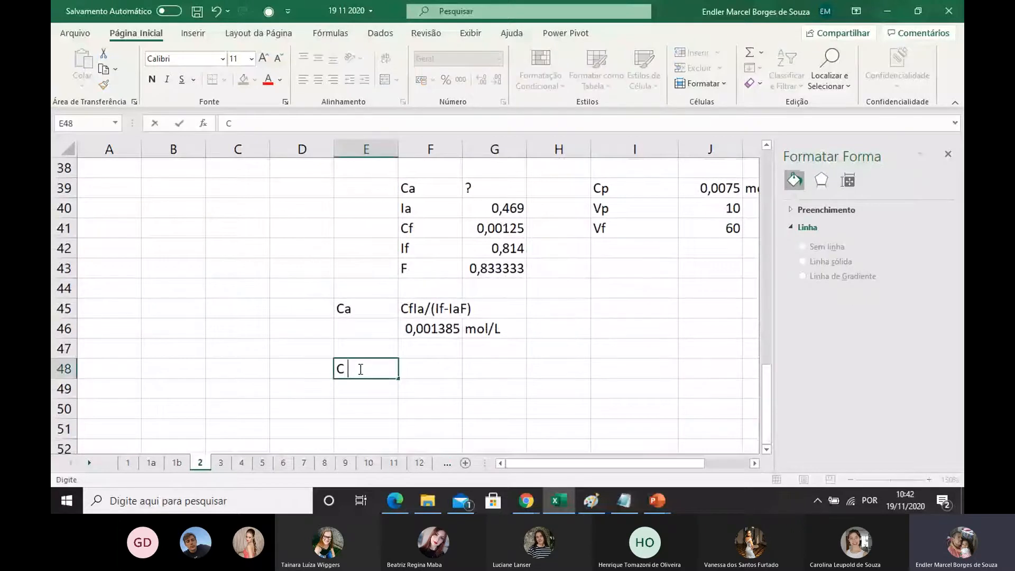
scroll(340, 358, up, 3)
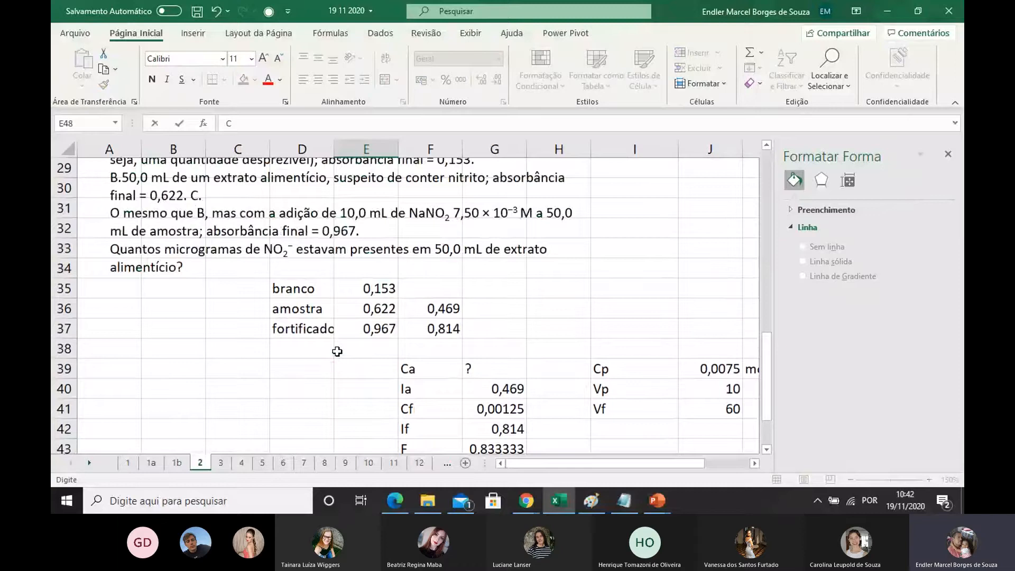
scroll(337, 352, up, 1)
drag(503, 309, 178, 328)
key(ctrl+c)
scroll(261, 363, down, 4)
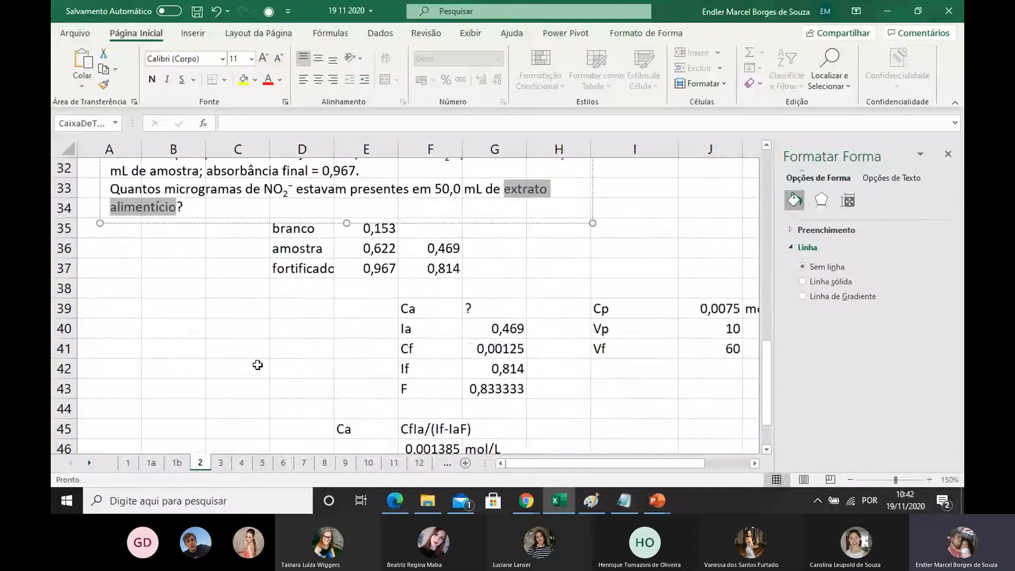
double_click(369, 366)
key(ctrl+v)
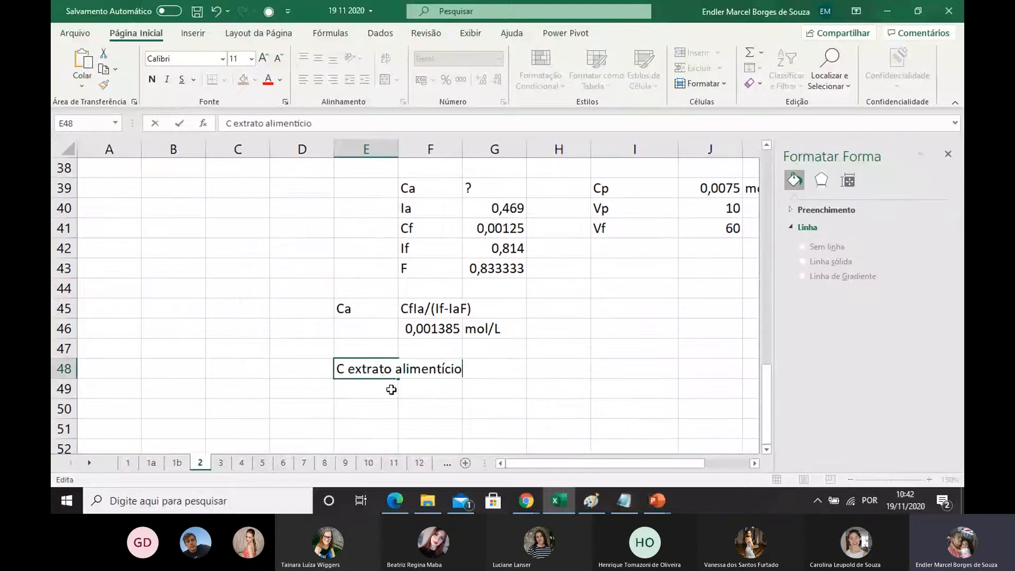
click(360, 411)
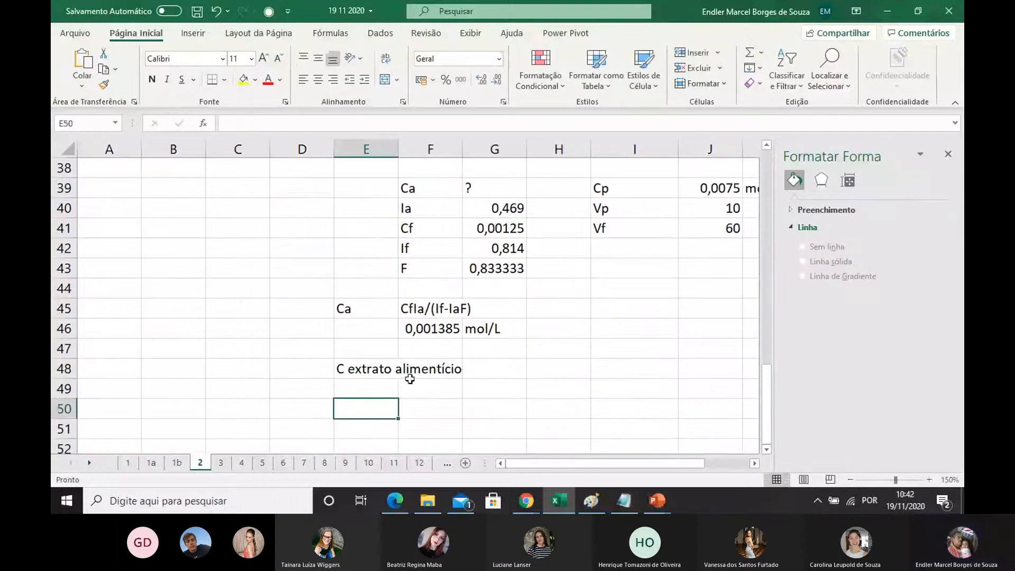
Step: Enter the expression CaF2 in G48, beside the food extract concentration label
click(485, 368)
text(Ca)
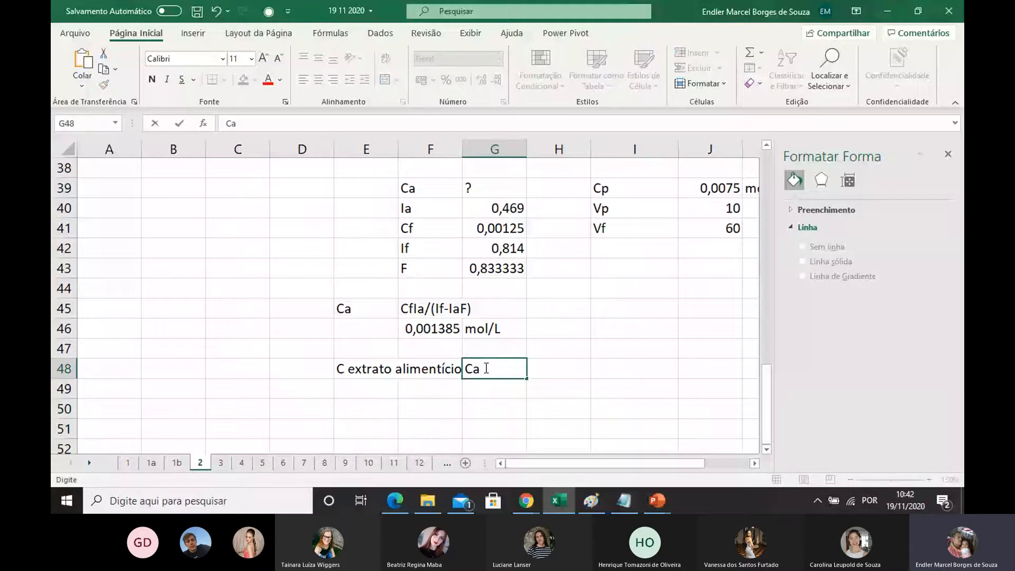
text(F2)
click(420, 266)
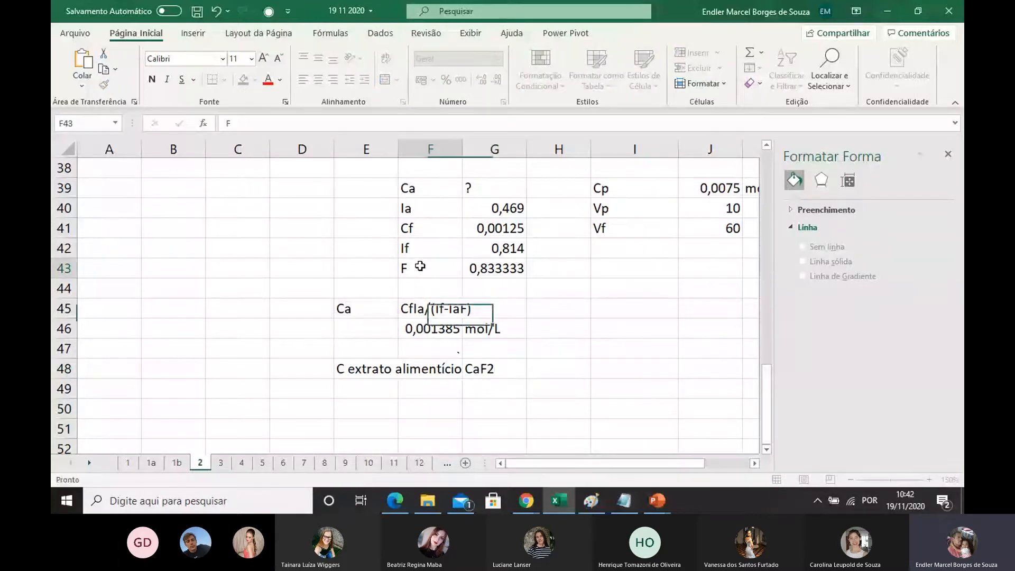
Step: Rename the factor label in F43 to F1 and update the Ca expression in F45 to CfIa/(If-IaF1)
double_click(420, 266)
text(1)
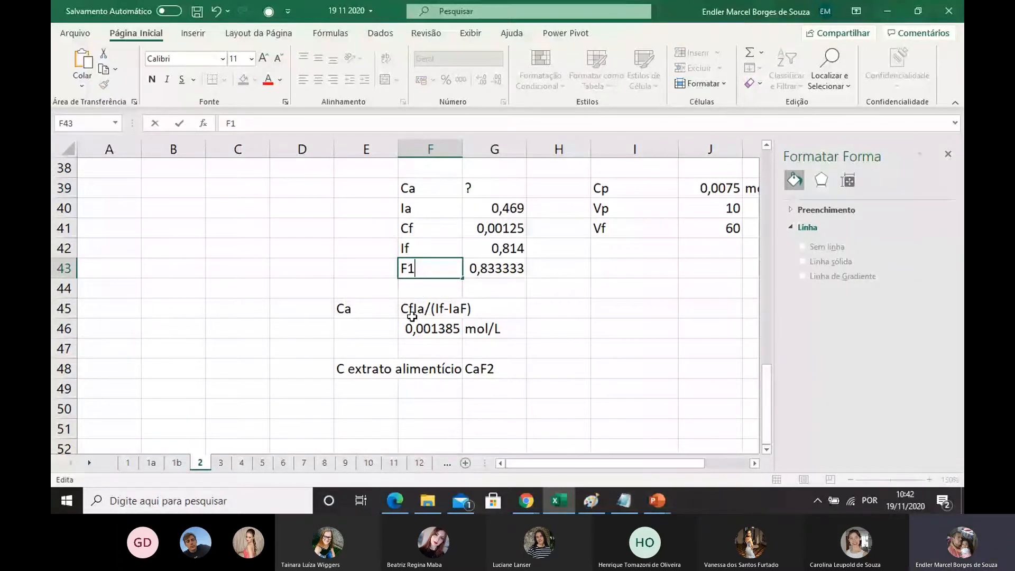
click(302, 348)
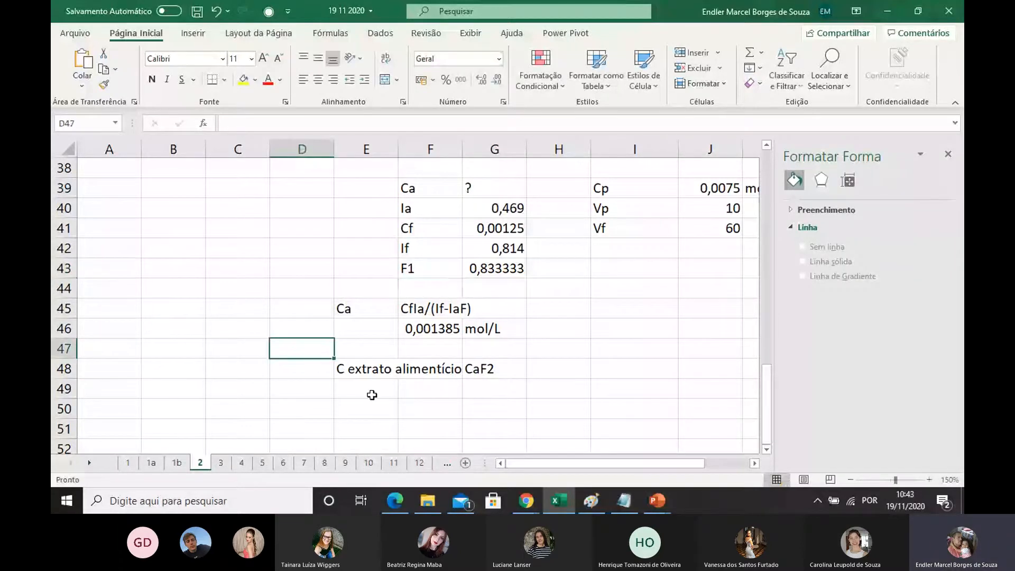
click(458, 309)
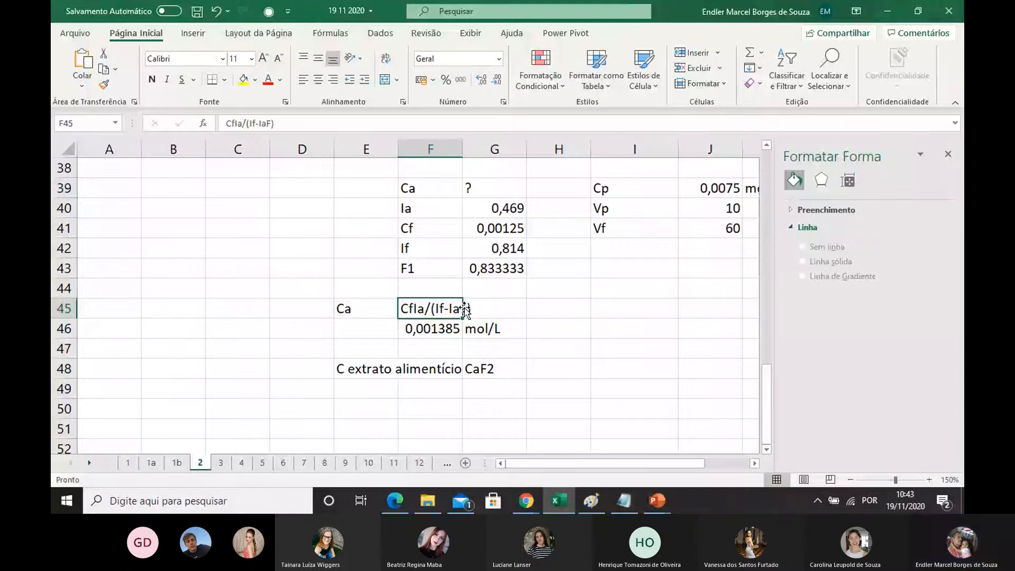
double_click(464, 310)
text(1)
click(339, 423)
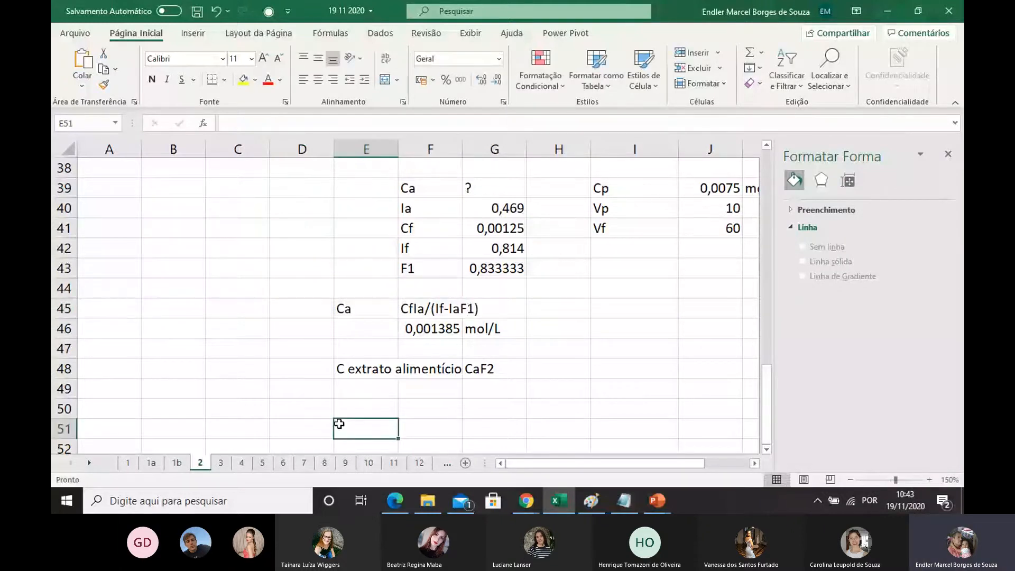
Step: Label F49 as F2 and calculate this dilution factor in G49 as =54/50, using the volumes from the exercise's procedure text
click(418, 389)
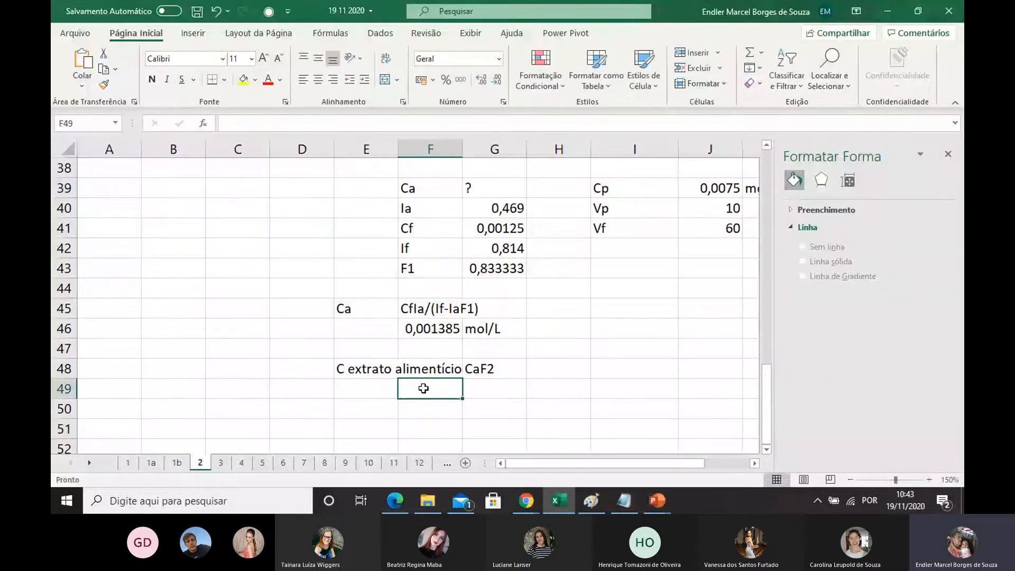
text(F2)
drag(489, 429, 485, 410)
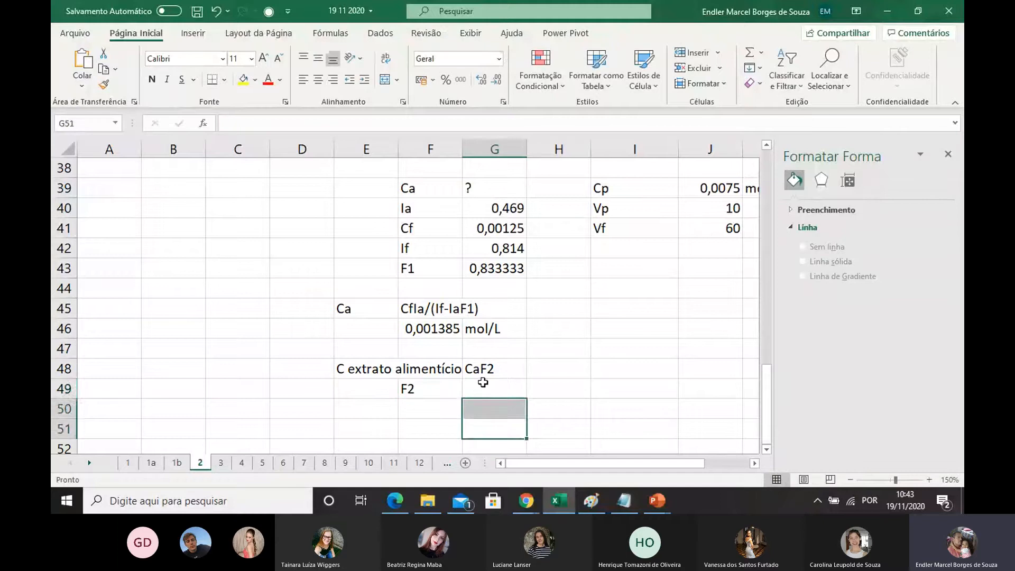
click(483, 386)
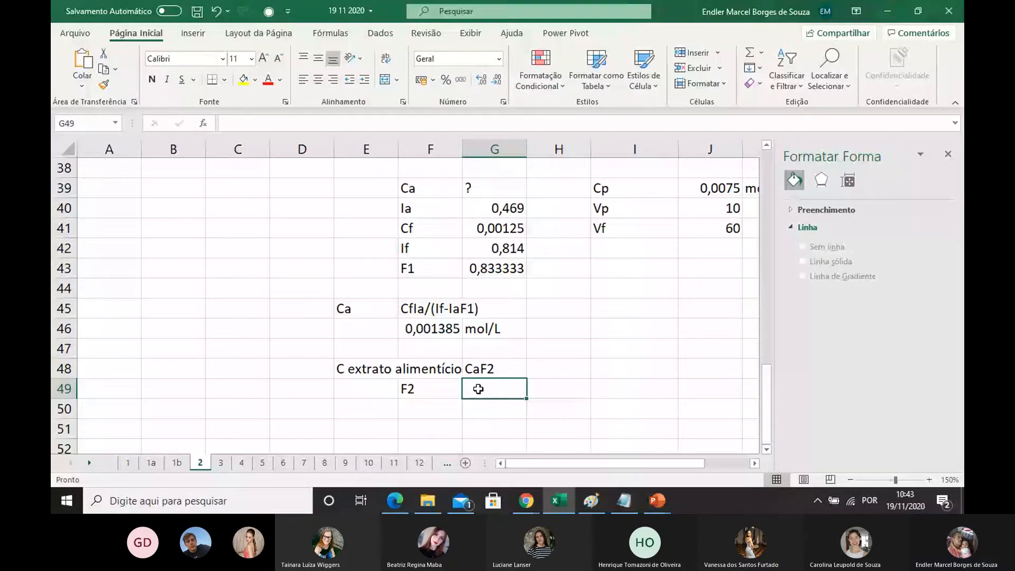
scroll(464, 247, up, 6)
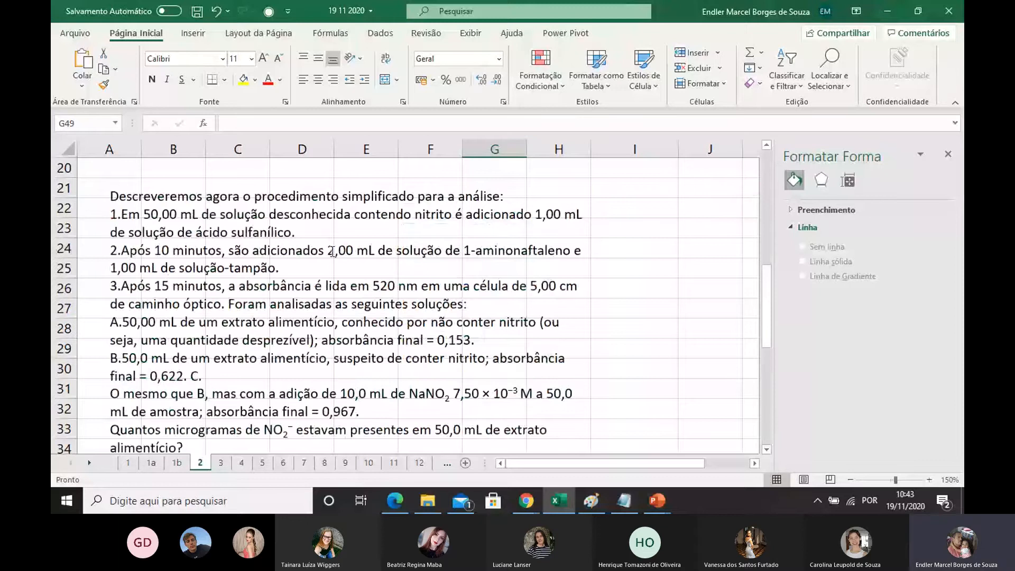
scroll(340, 252, down, 1)
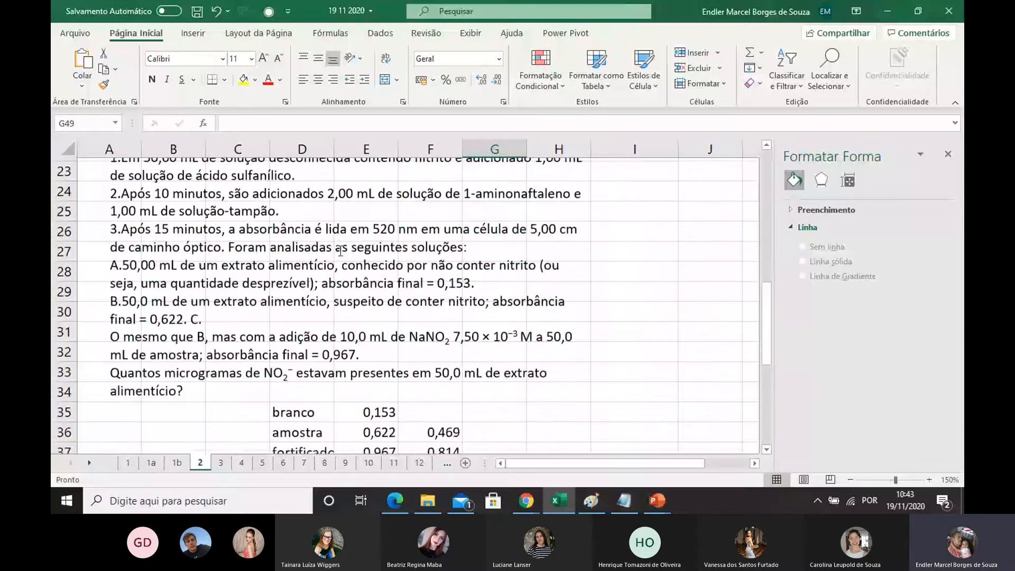
scroll(354, 275, down, 1)
scroll(372, 304, down, 6)
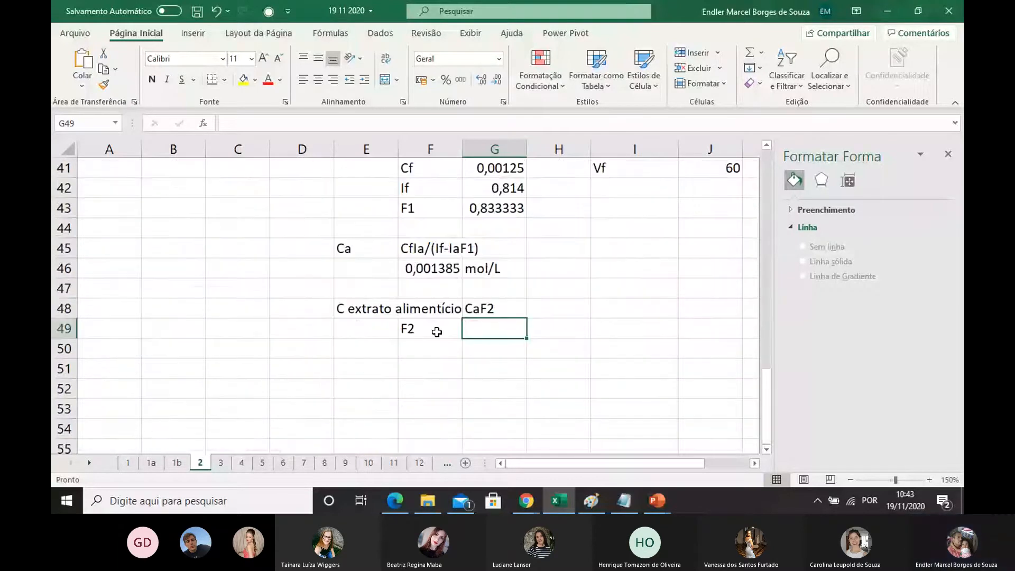
text(5)
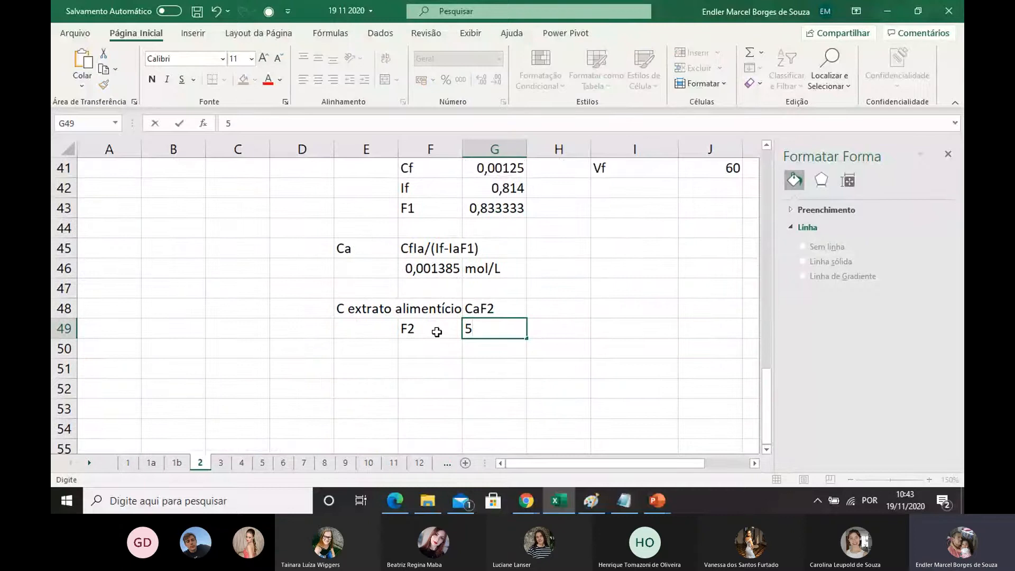
text(4/50)
click(467, 324)
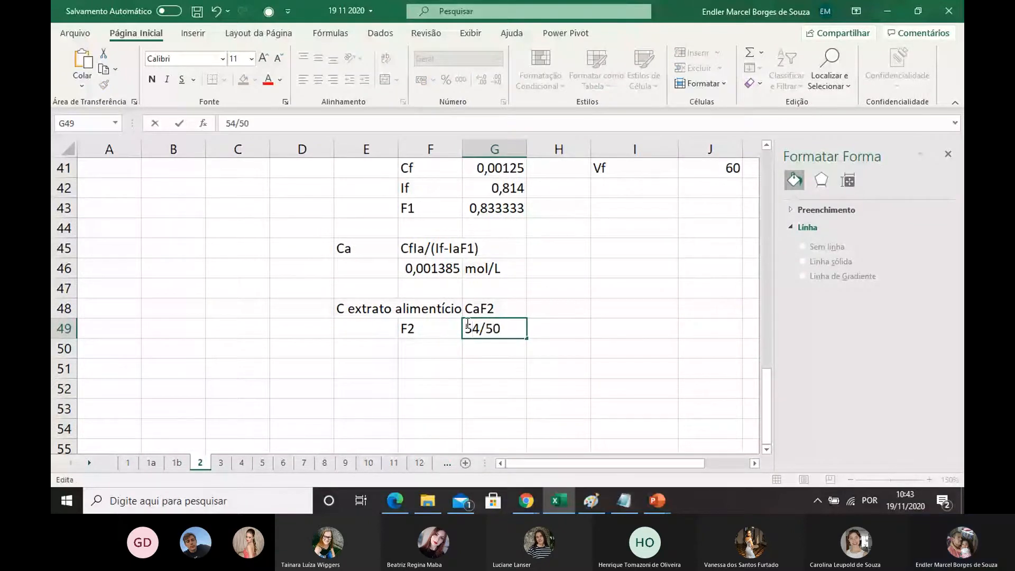
key(Return)
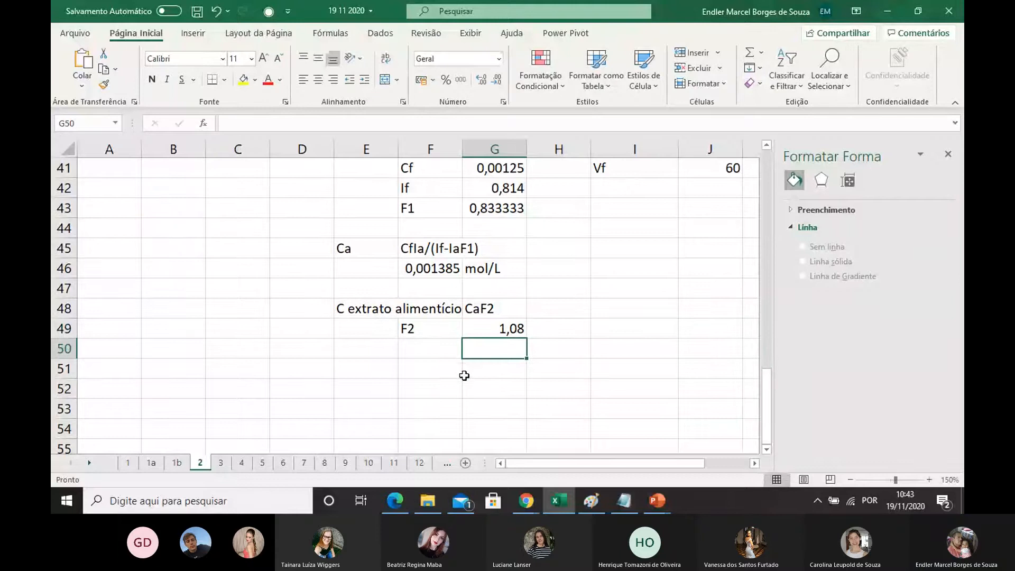
click(417, 288)
text(=)
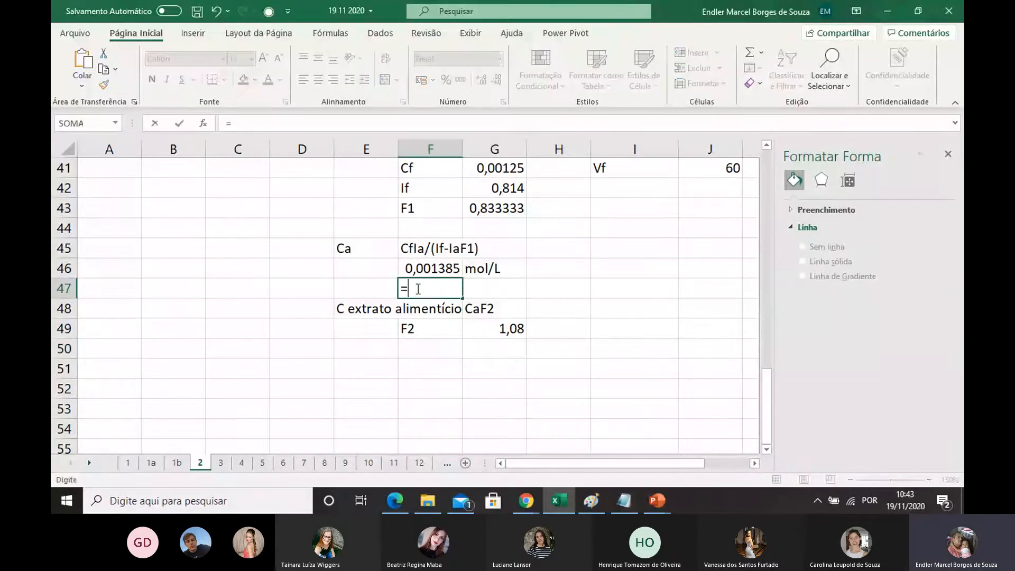
key(Escape)
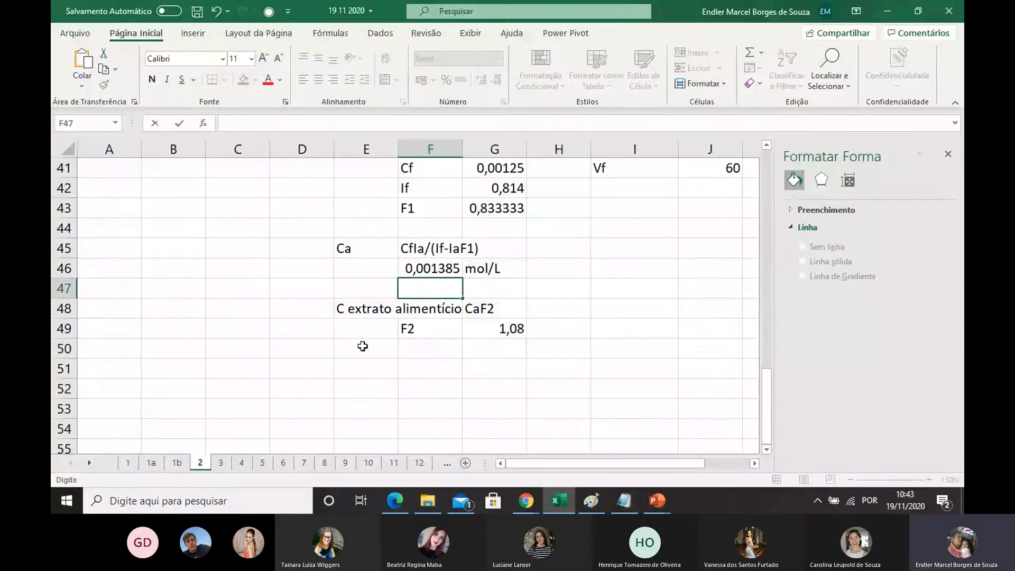
Step: Repeat the food extract concentration label in E50 with a reference to E48
click(363, 346)
text(=)
click(369, 309)
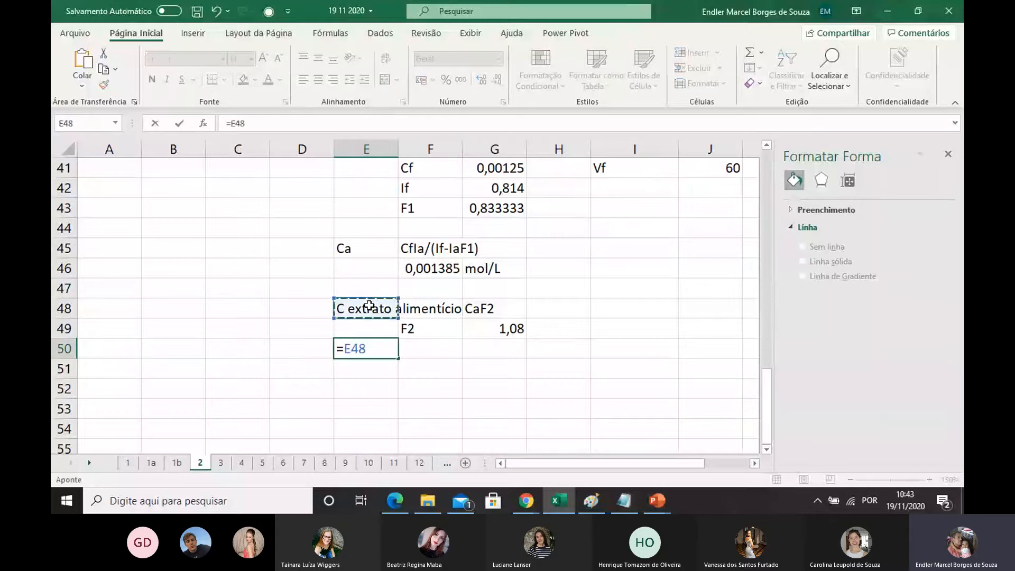
key(Return)
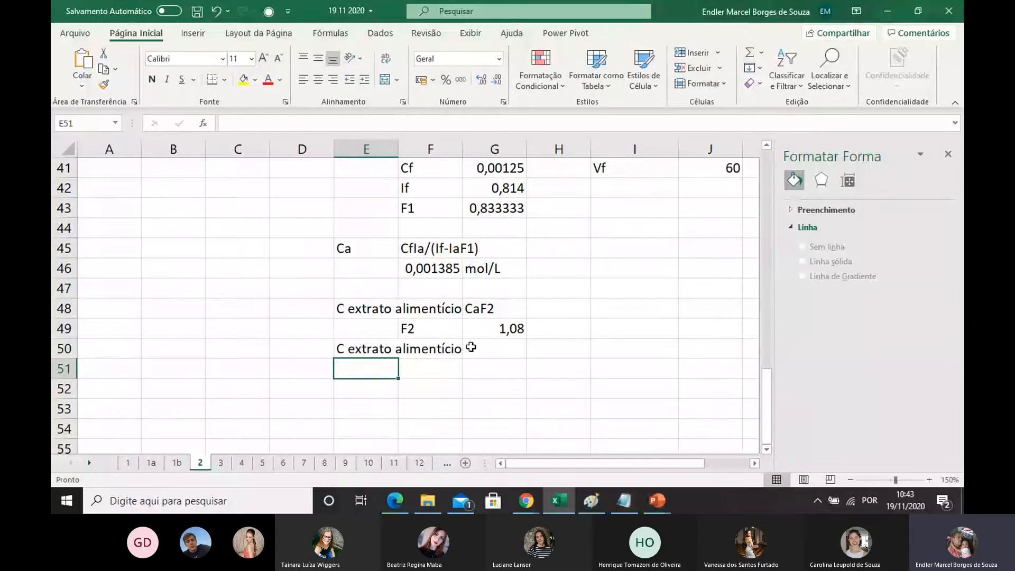
Step: Calculate the food extract concentration in G50 by multiplying the Ca result in F46 by the F2 factor in G49
click(470, 348)
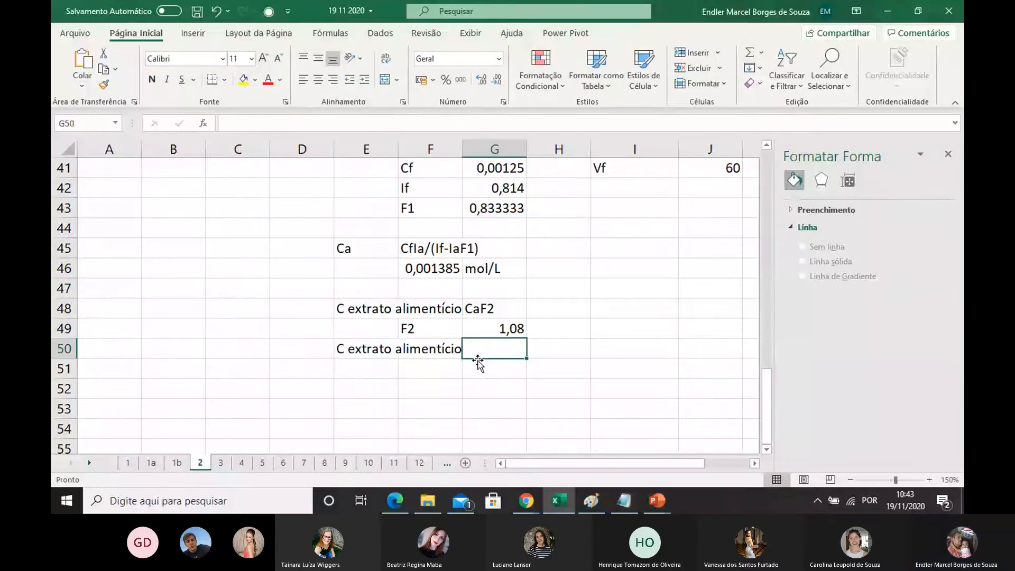
text(=)
click(420, 262)
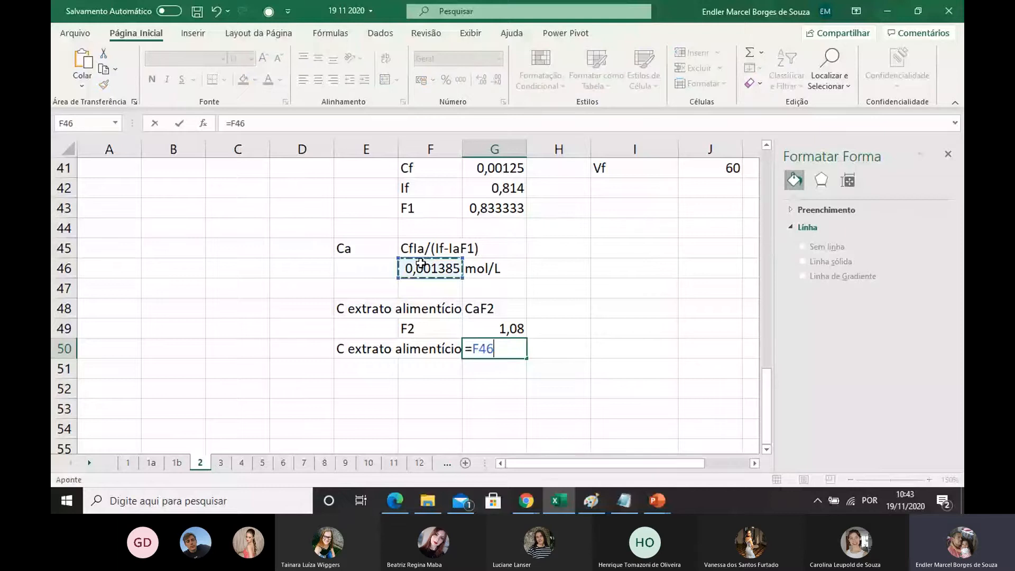
text(*)
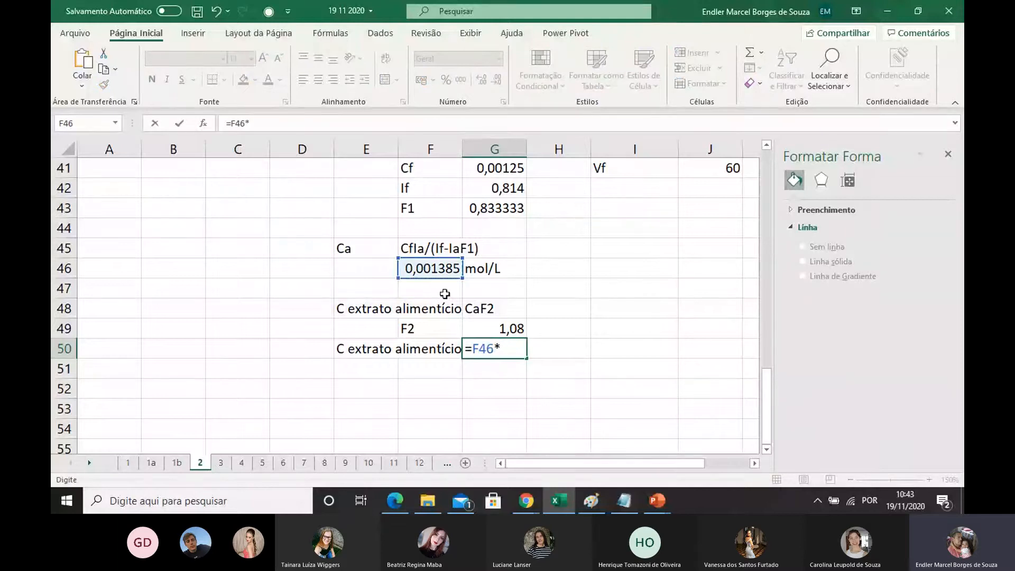
click(485, 330)
key(Return)
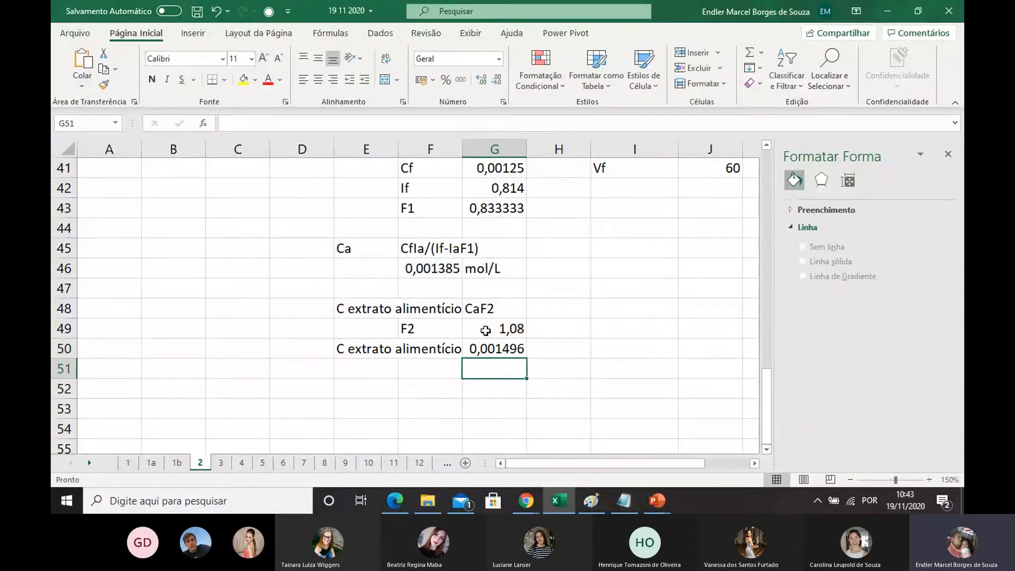
Step: Enter the unit mol/L in H50, beside the calculated food extract concentration
double_click(533, 349)
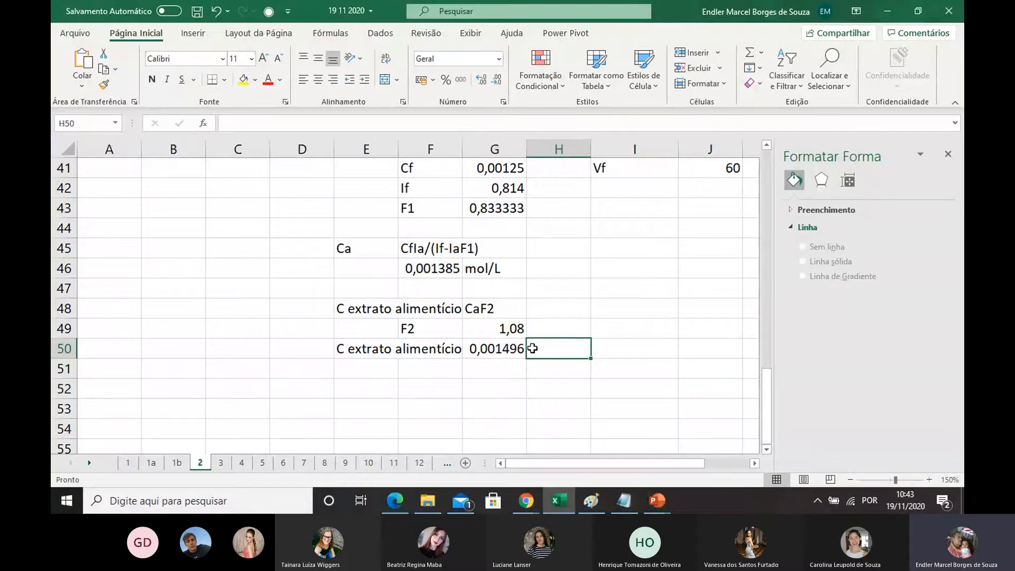
text(mol/L)
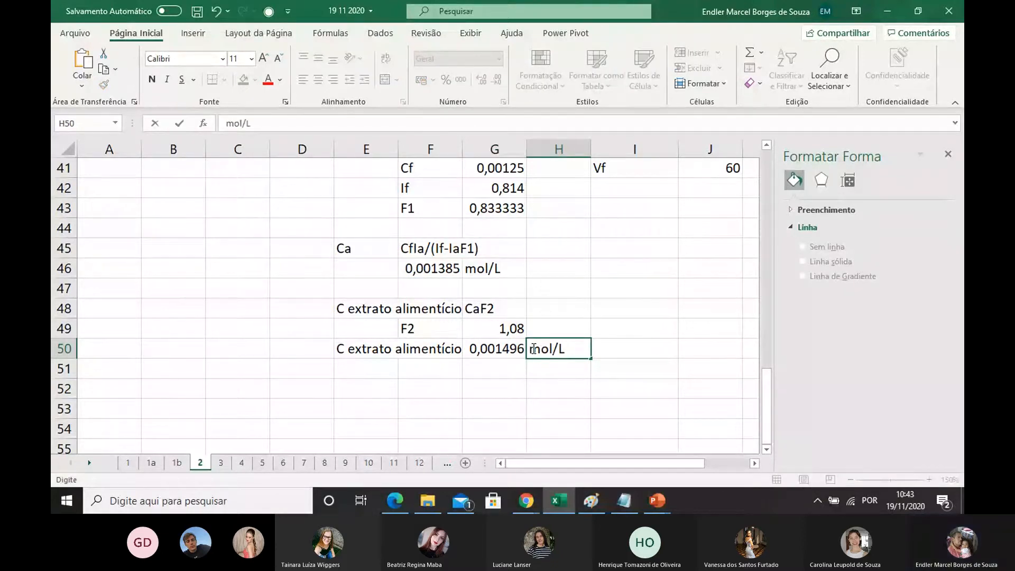
click(554, 403)
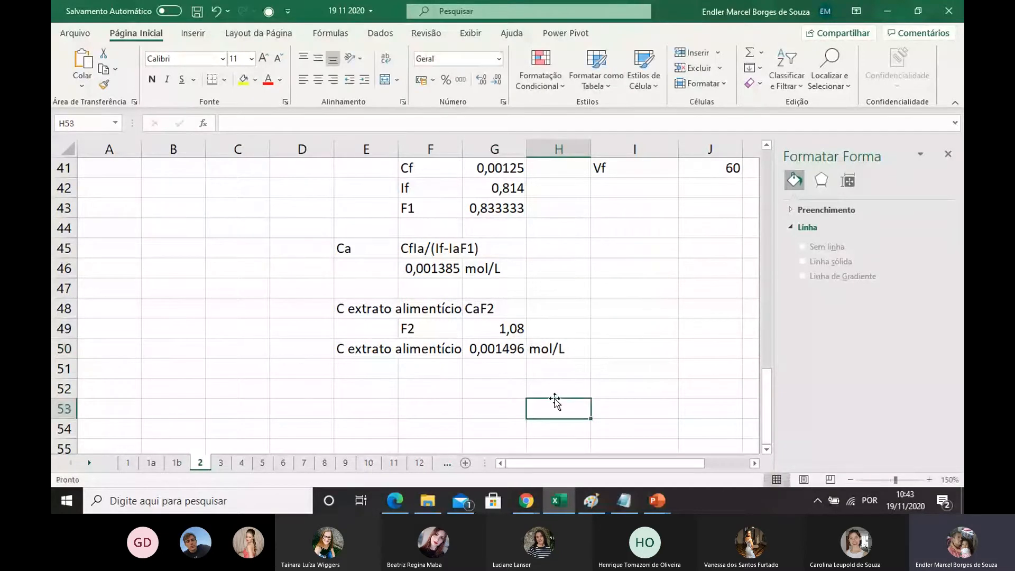
Step: Label E52 as mNO2- for the nitrite mass, checking the exercise question for the species asked
click(345, 387)
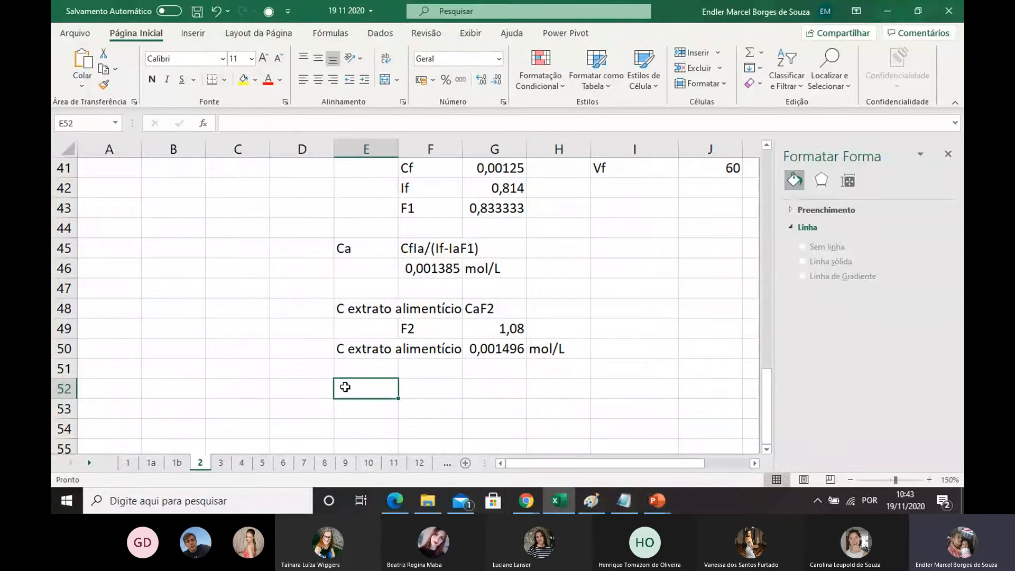
text(m)
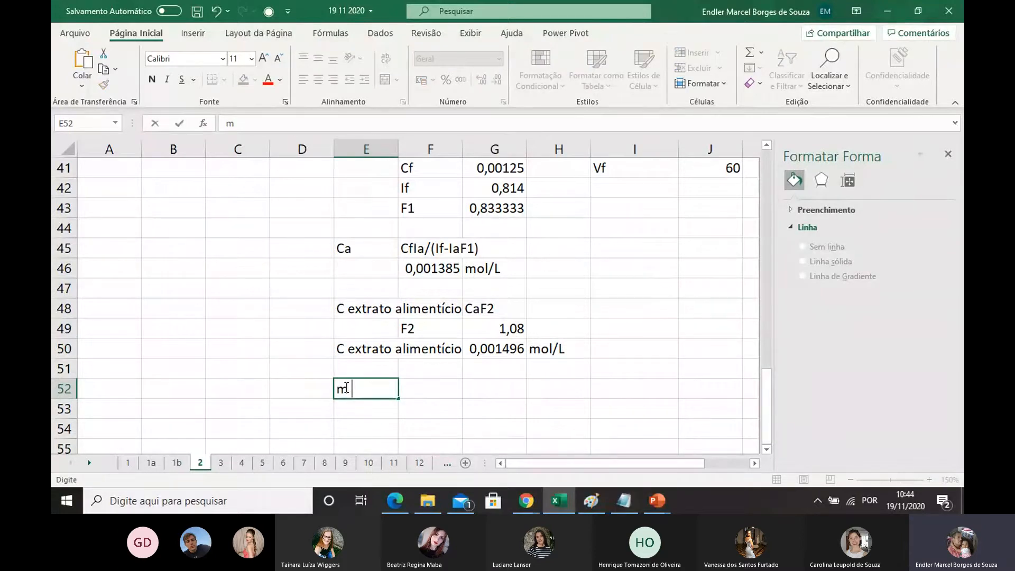
text( Na)
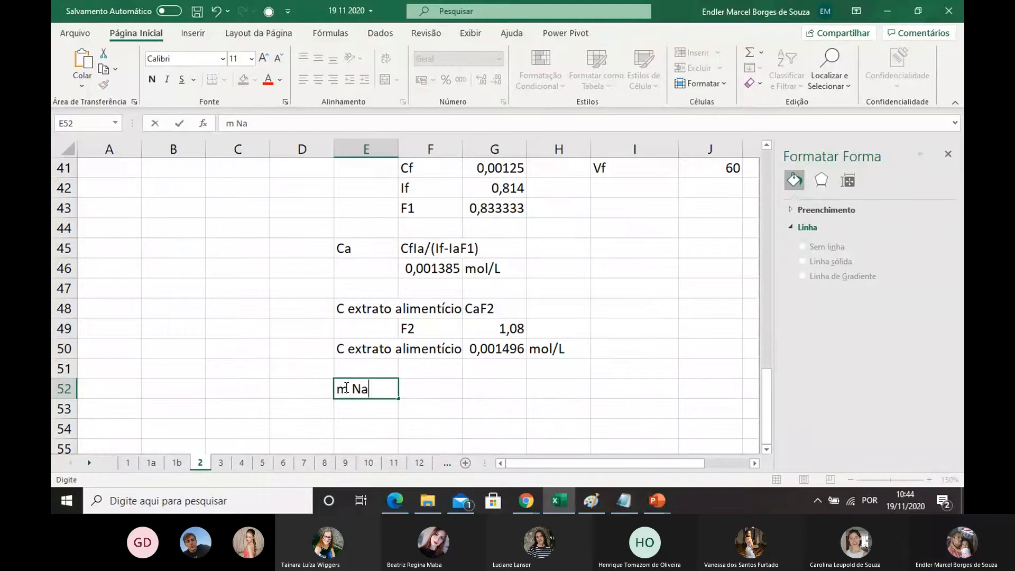
text(NO2)
scroll(254, 269, up, 5)
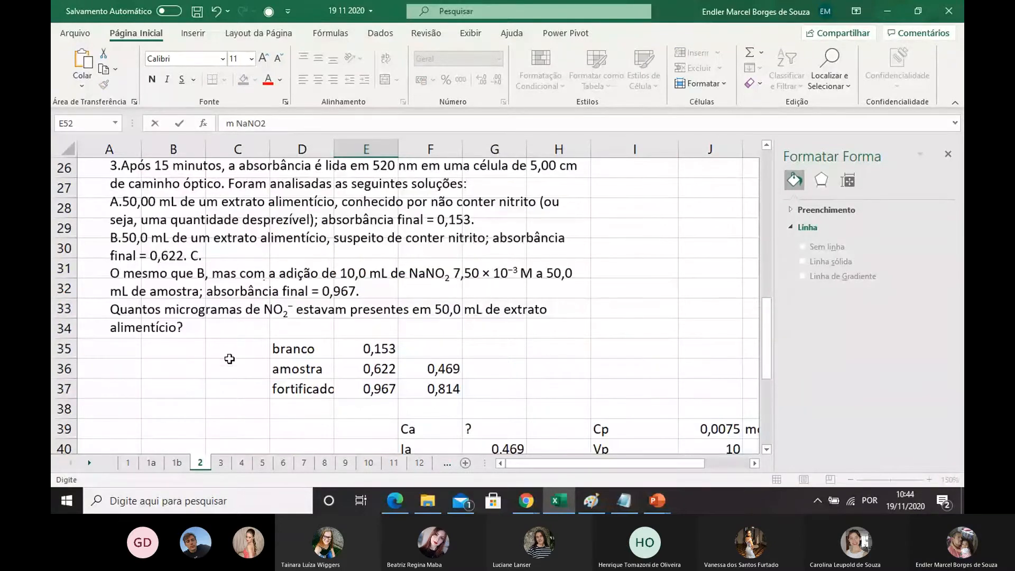
scroll(285, 313, down, 5)
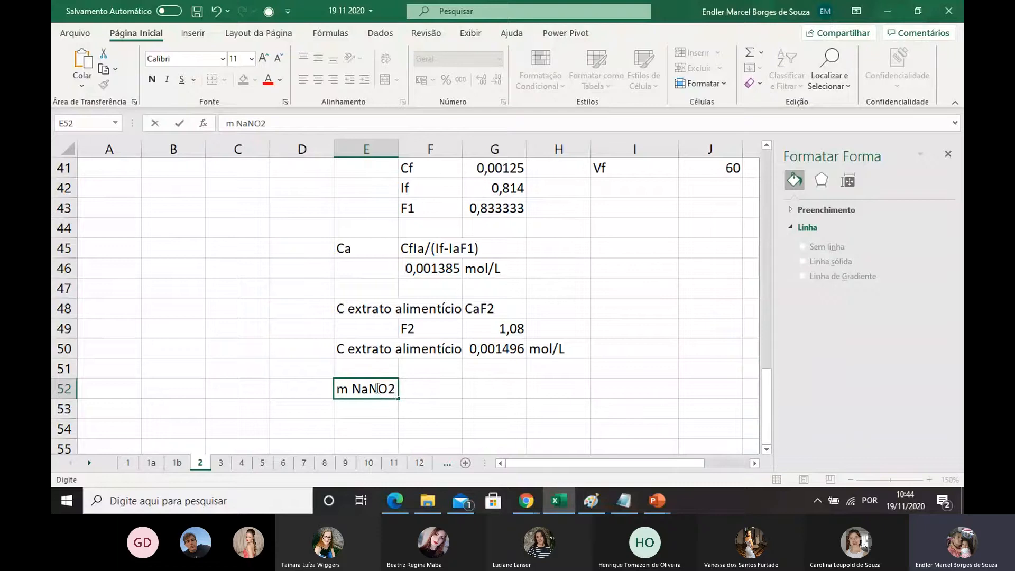
drag(369, 388, 348, 389)
key(BackSpace)
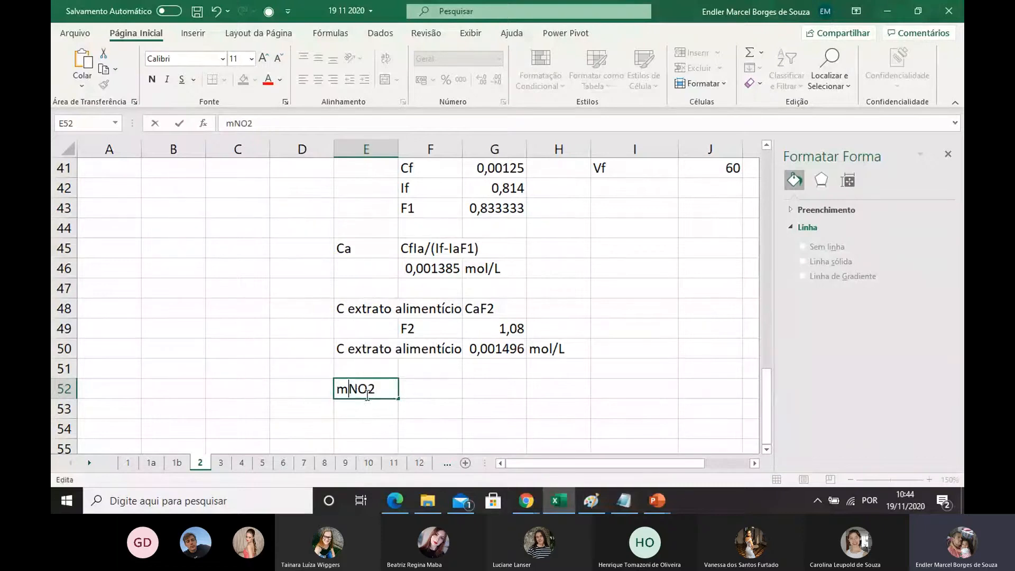
click(376, 387)
click(414, 425)
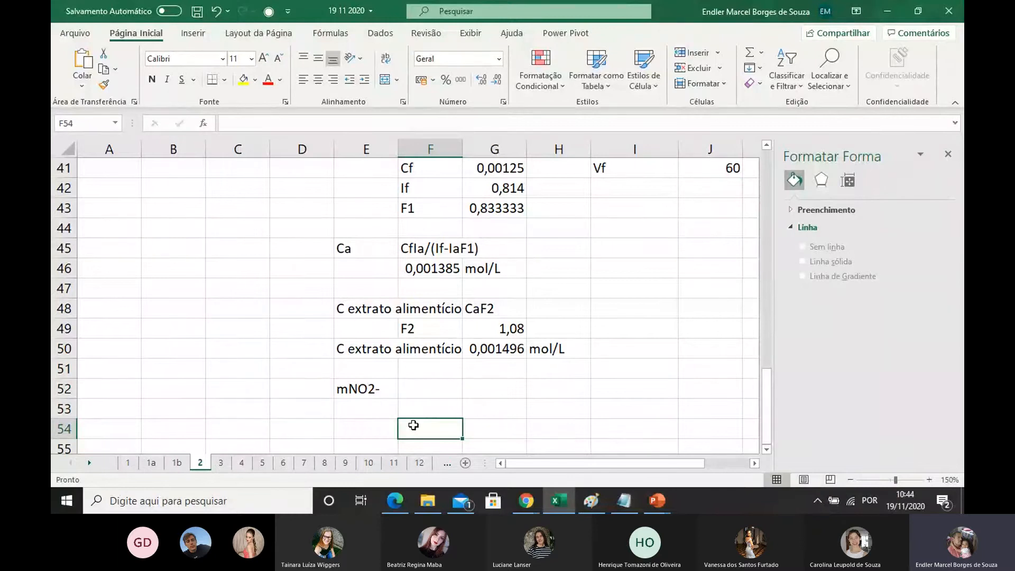
Step: Merge and centre E53:G53 below the mNO2- label and enter the mass expression m = C x MW x V
click(422, 391)
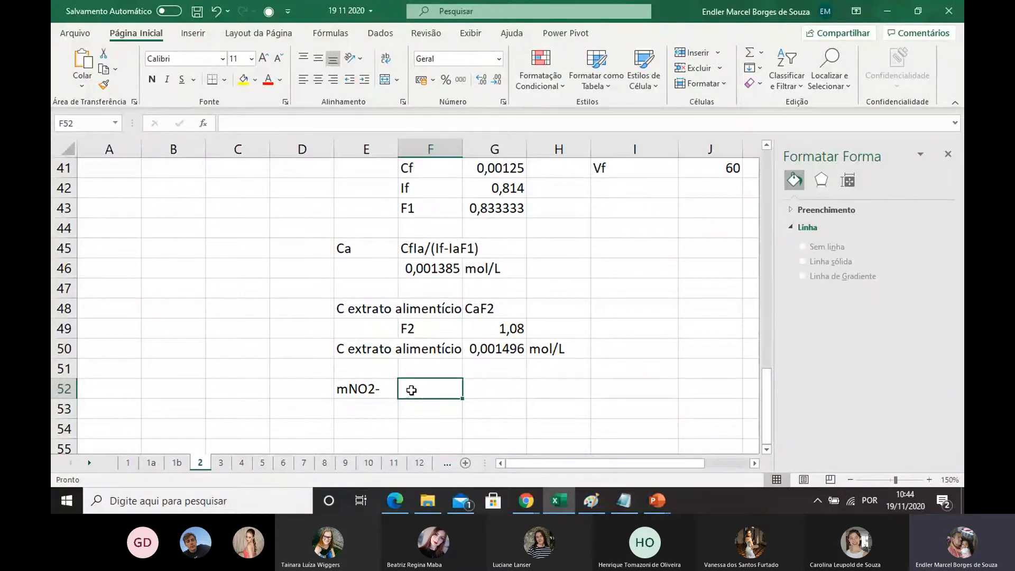
drag(388, 408, 481, 408)
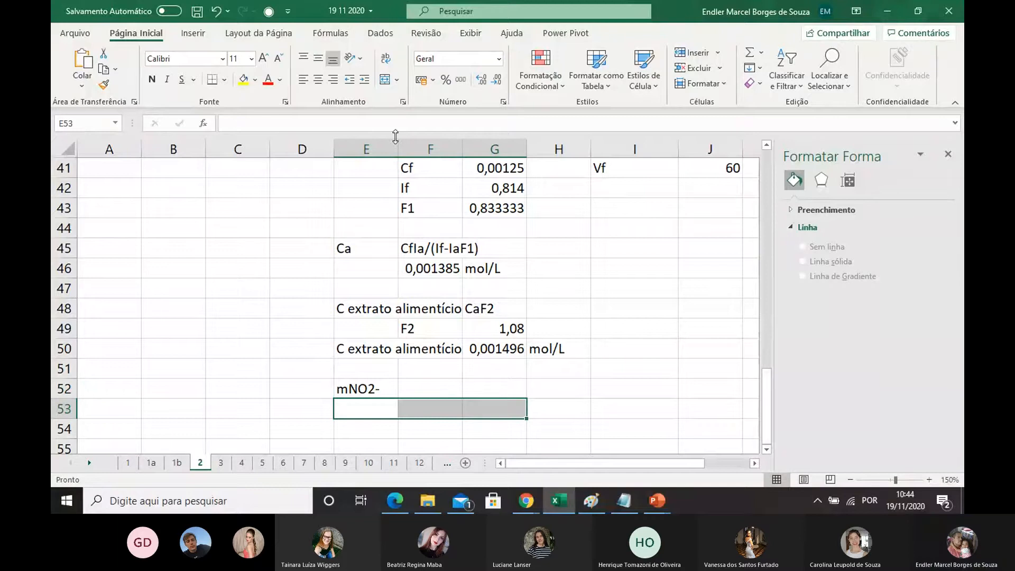
click(386, 81)
double_click(421, 413)
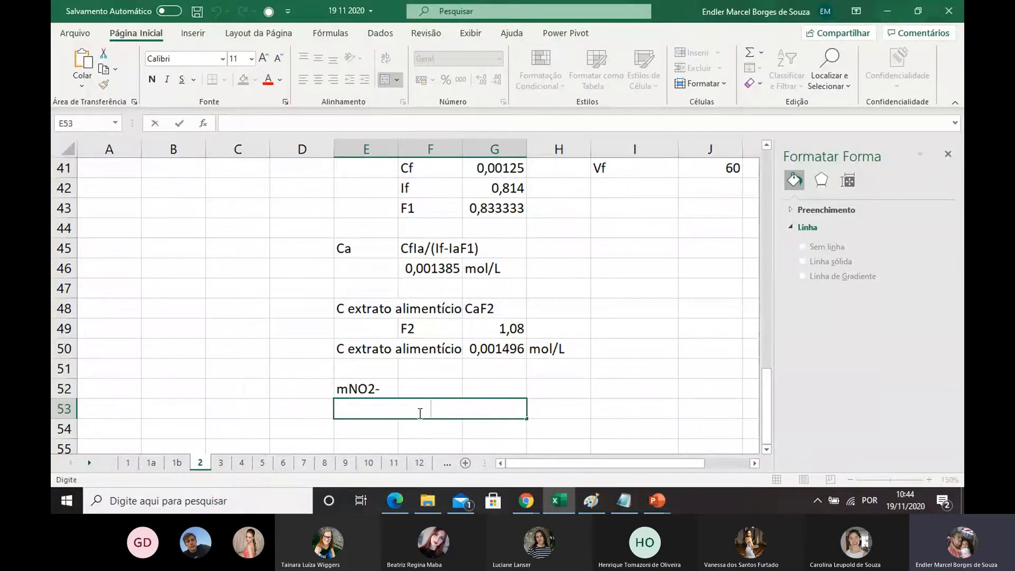
text(C)
key(BackSpace)
text(m = C x M)
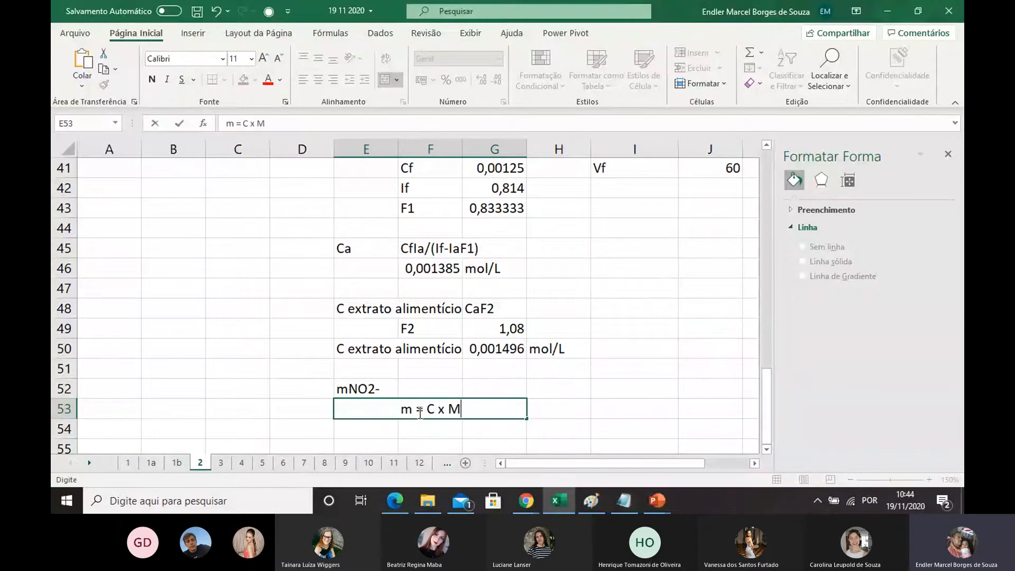
text(W x V)
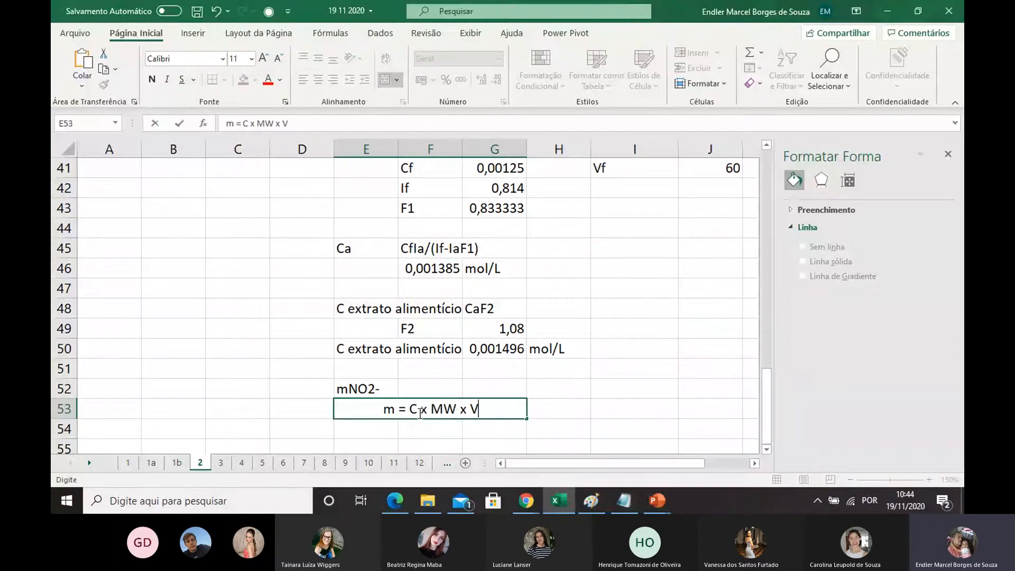
key(Return)
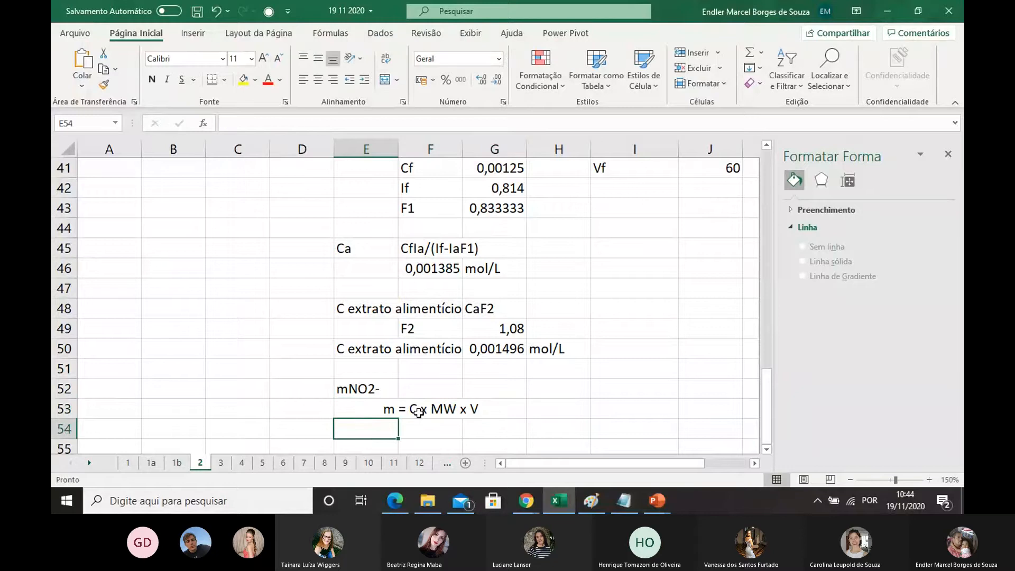
click(419, 412)
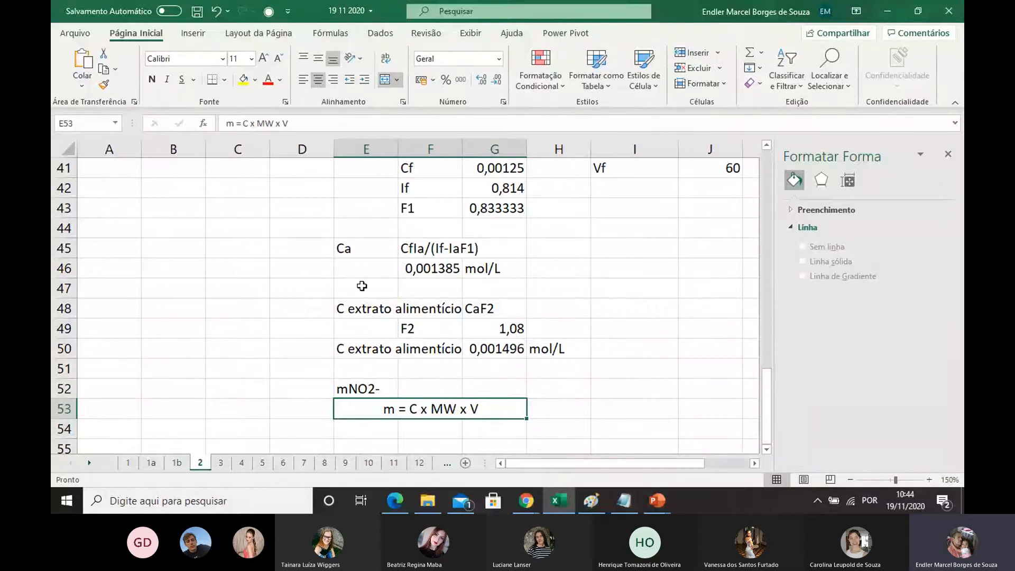
Step: Enter the extract volume in row 54, with Vi in E54, 50 in F54 and mL in G54
scroll(365, 312, down, 1)
click(358, 371)
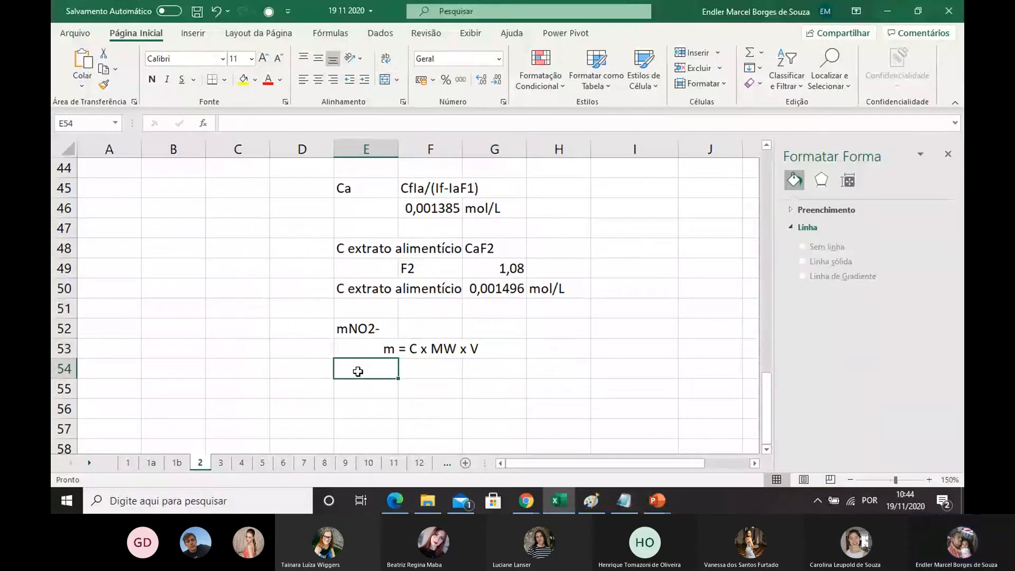
text(V)
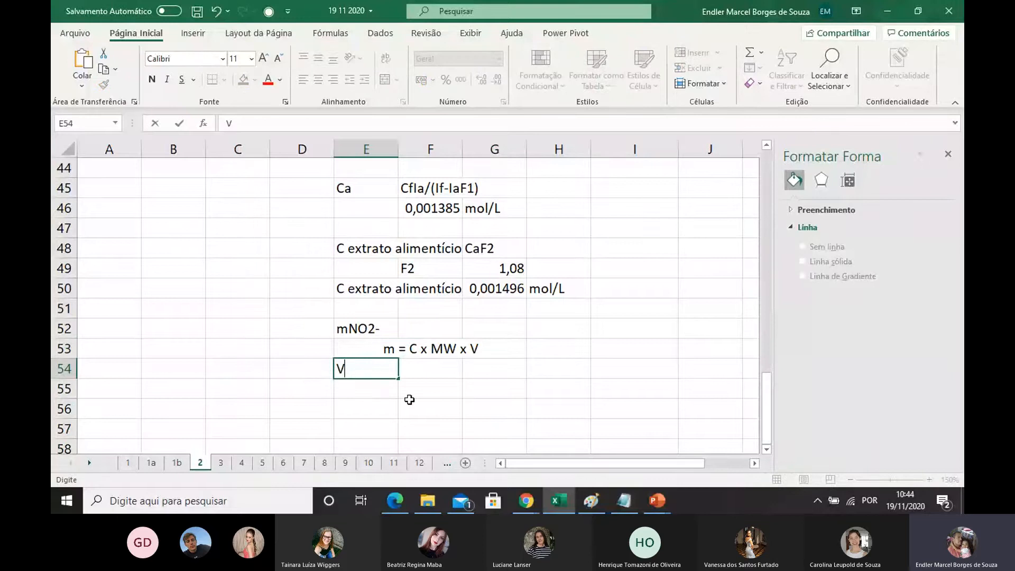
text(i)
click(420, 370)
text(50)
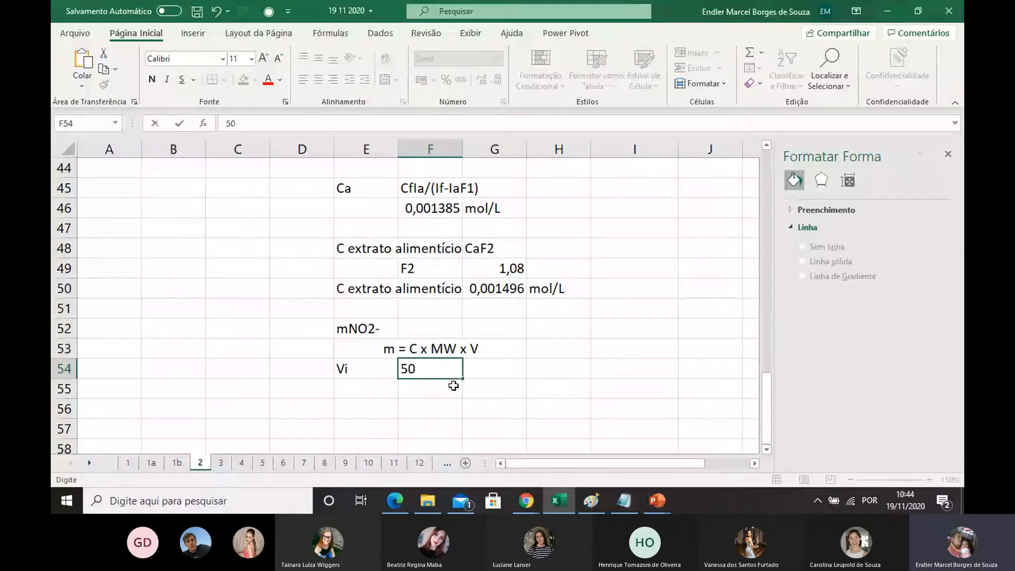
click(486, 371)
double_click(489, 371)
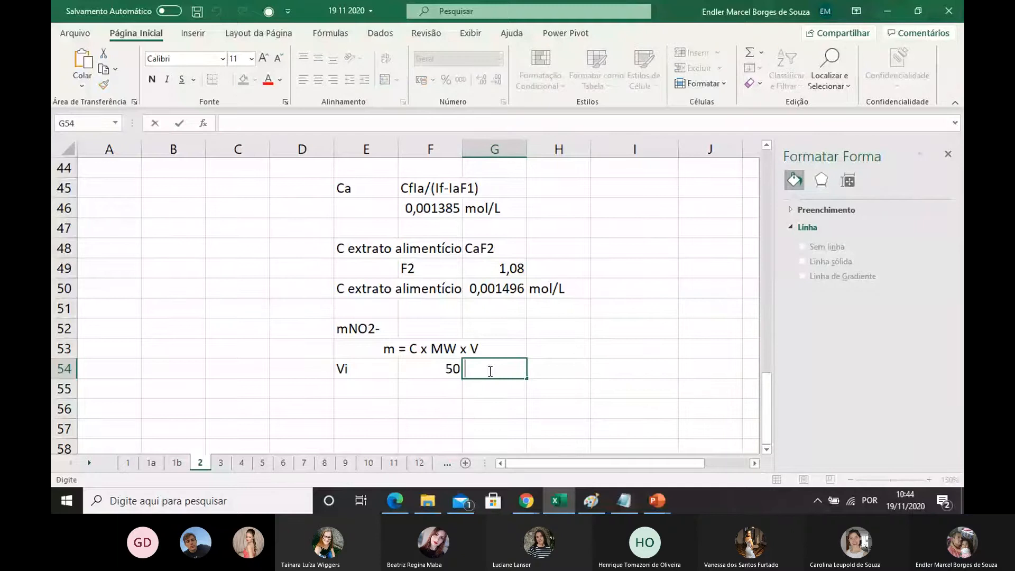
text(mL)
click(475, 401)
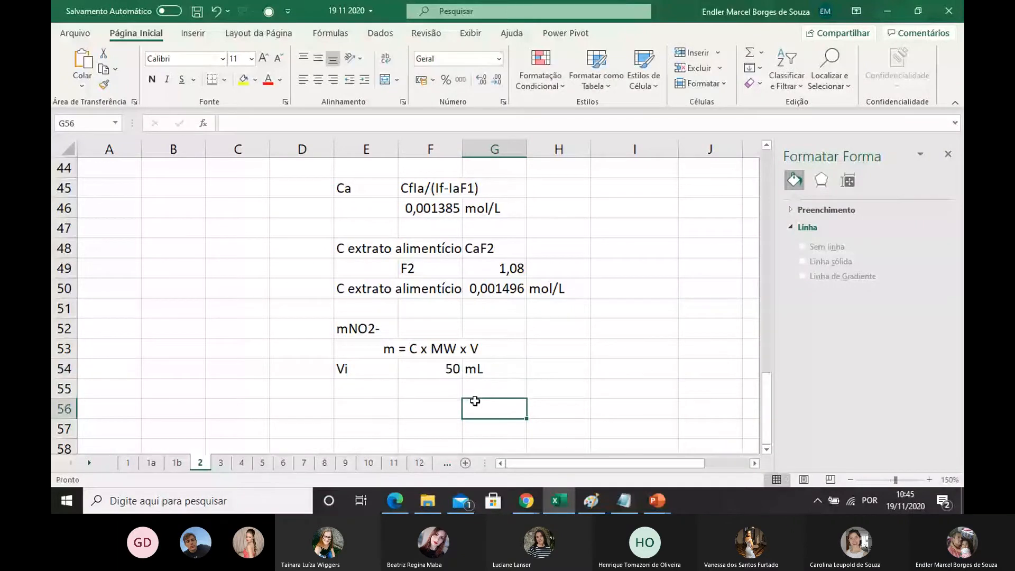
Step: Convert the Vi volume to litres in F55 by dividing F54 by 1000
click(445, 391)
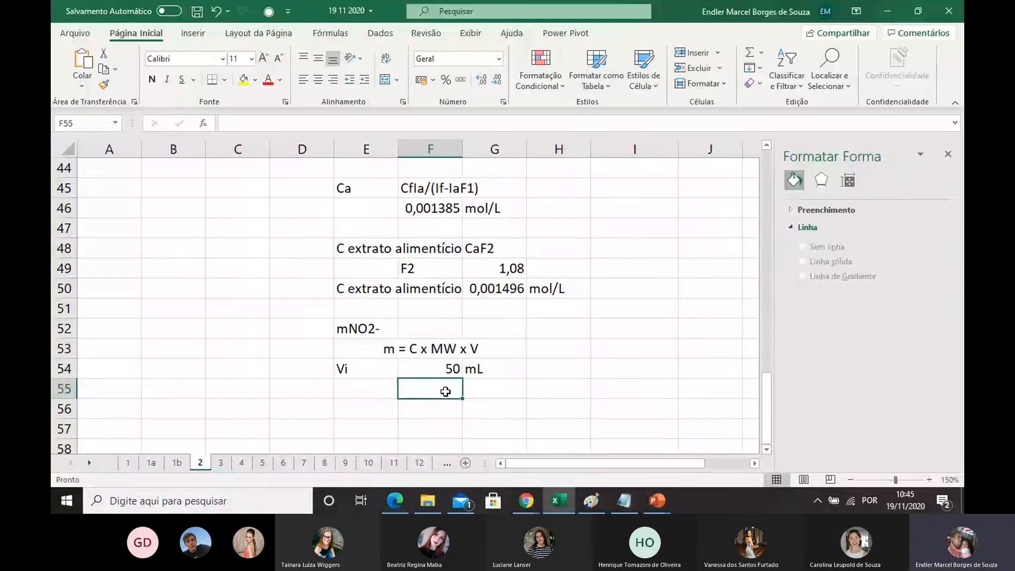
text(=)
click(445, 369)
text(/)
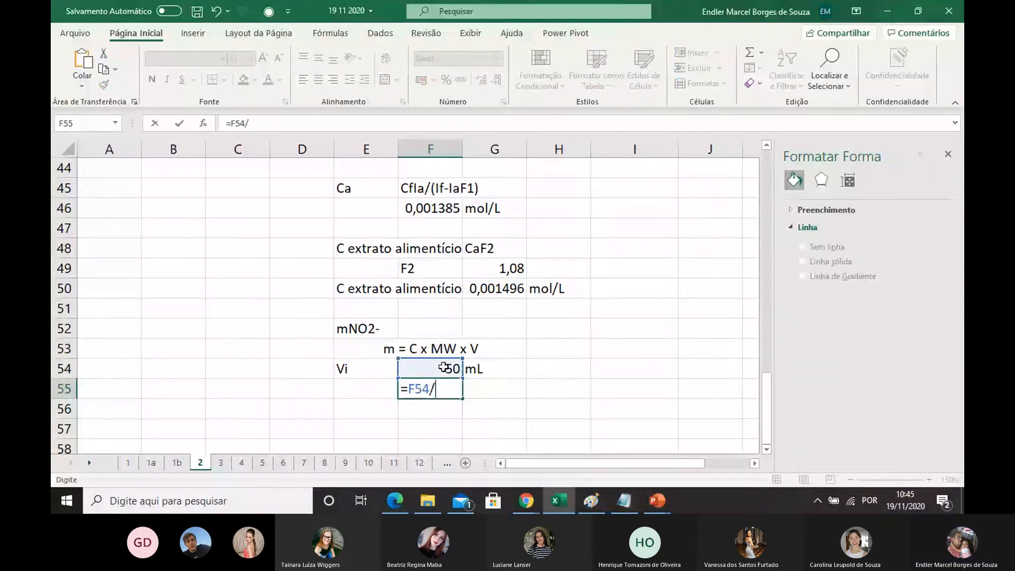
text(1000)
key(Return)
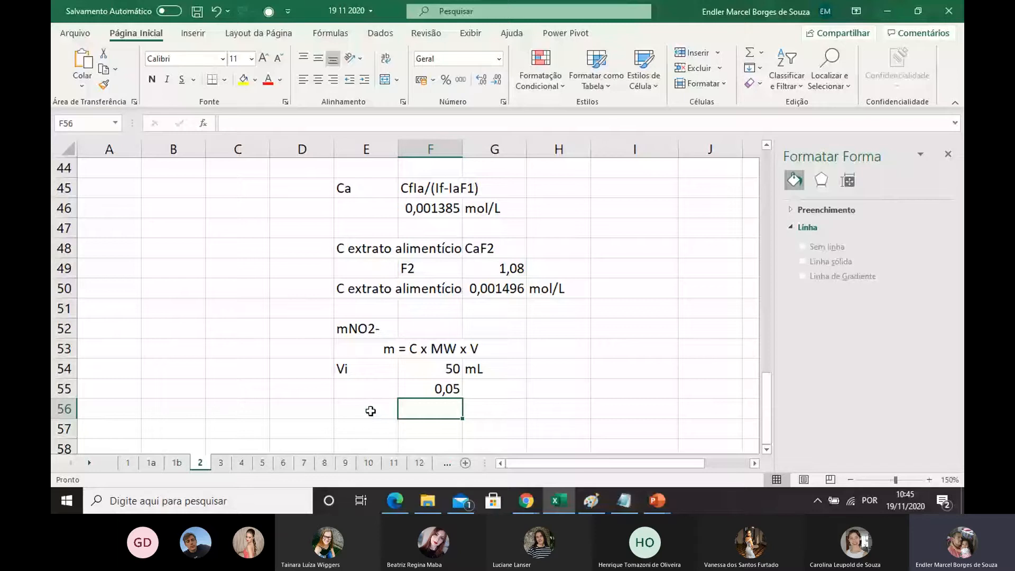
Step: Label E56 as MW NO2- and calculate the nitrite molar mass in F56 with =(14)+(2*16)
click(370, 411)
text(MW NO)
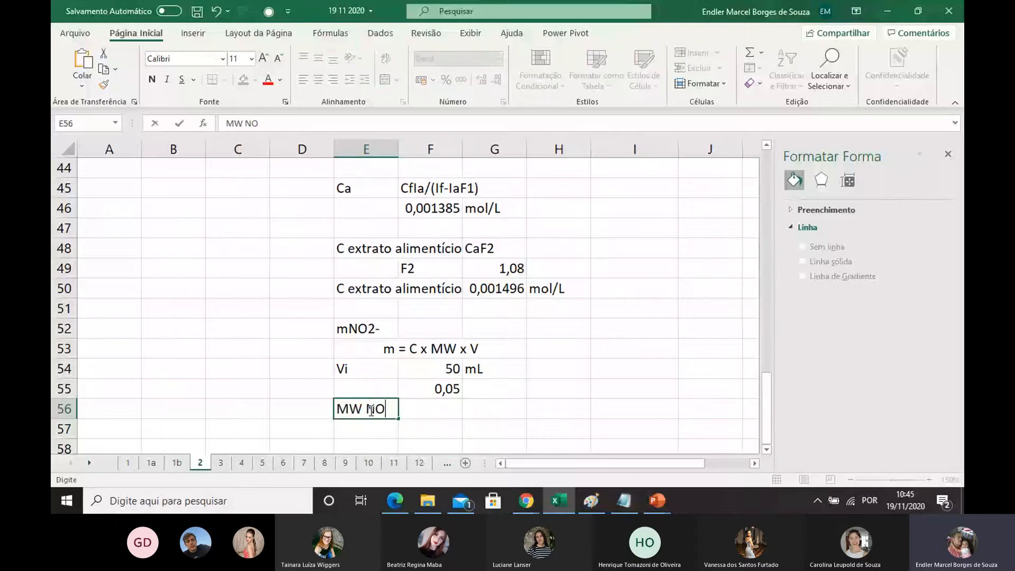
text(2)
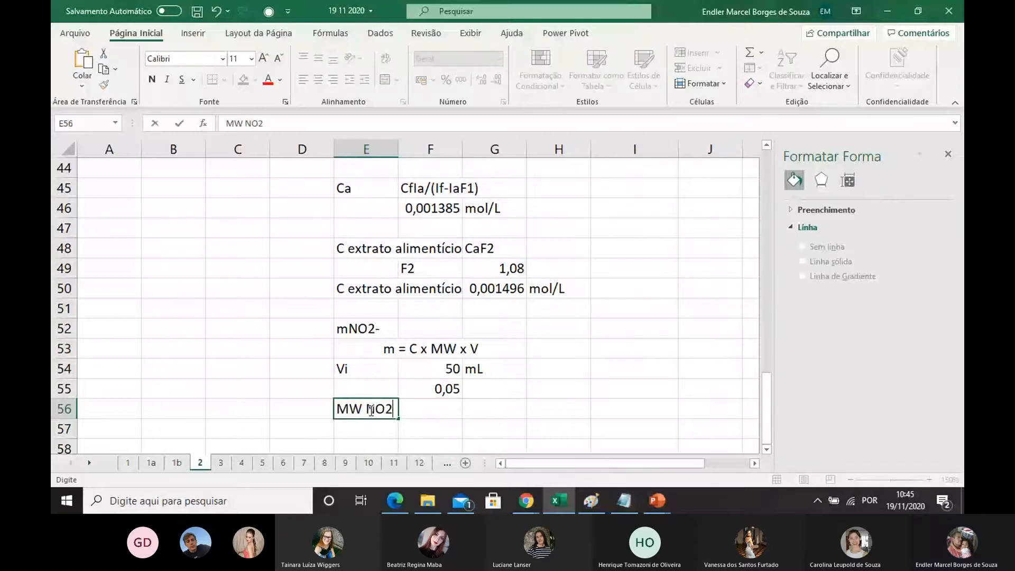
text(-)
click(417, 407)
text(=()
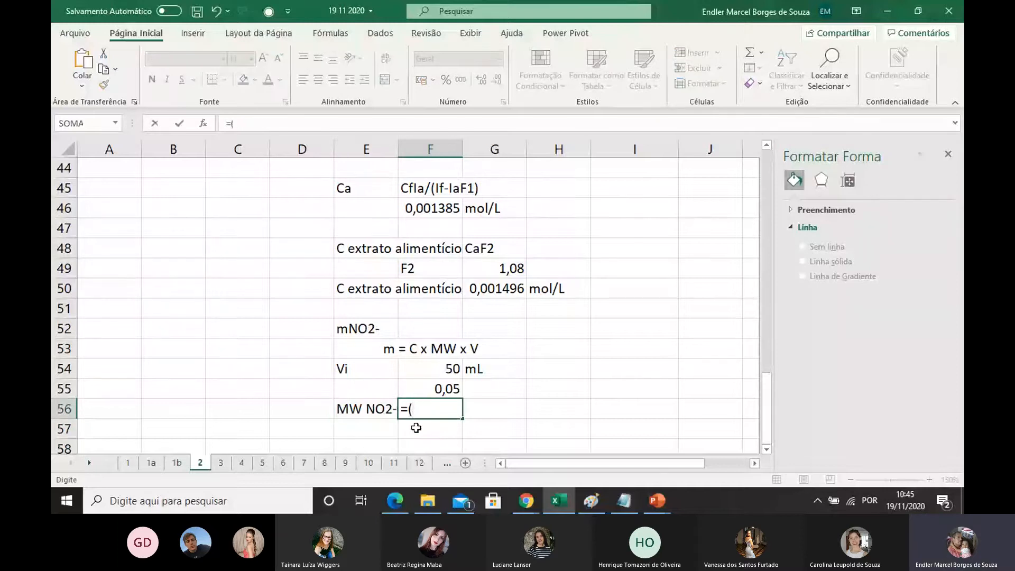
text(1)
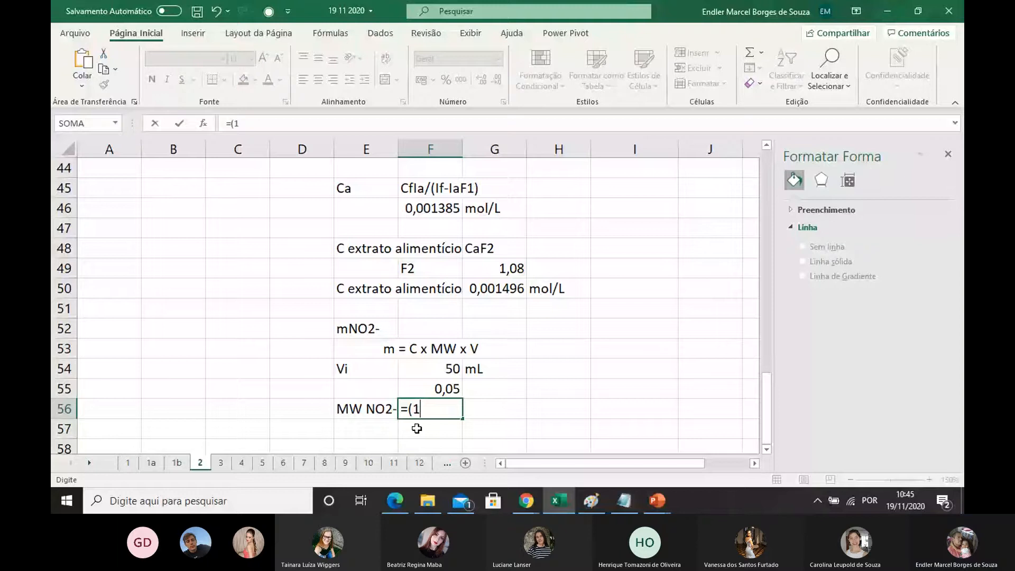
text(4)+(2*)
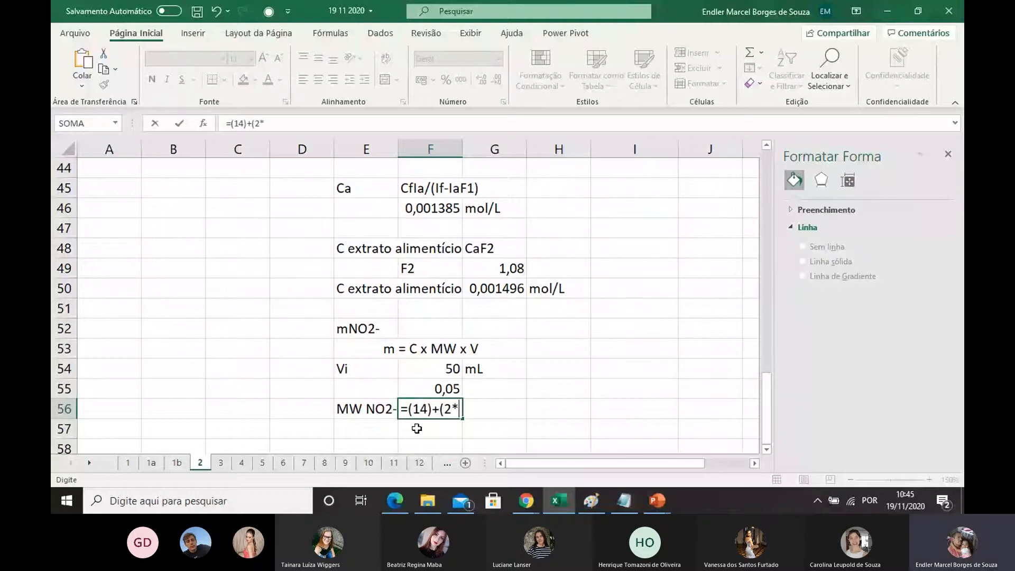
text(16))
key(Return)
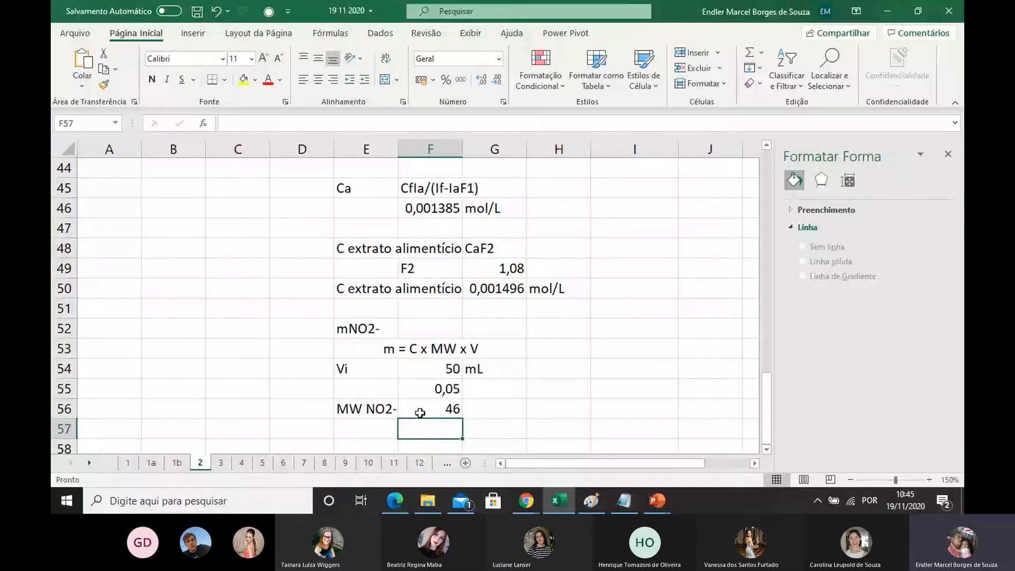
Step: Enter the unit g/mol in G56, beside the nitrite molar mass
click(492, 408)
text(g/mol)
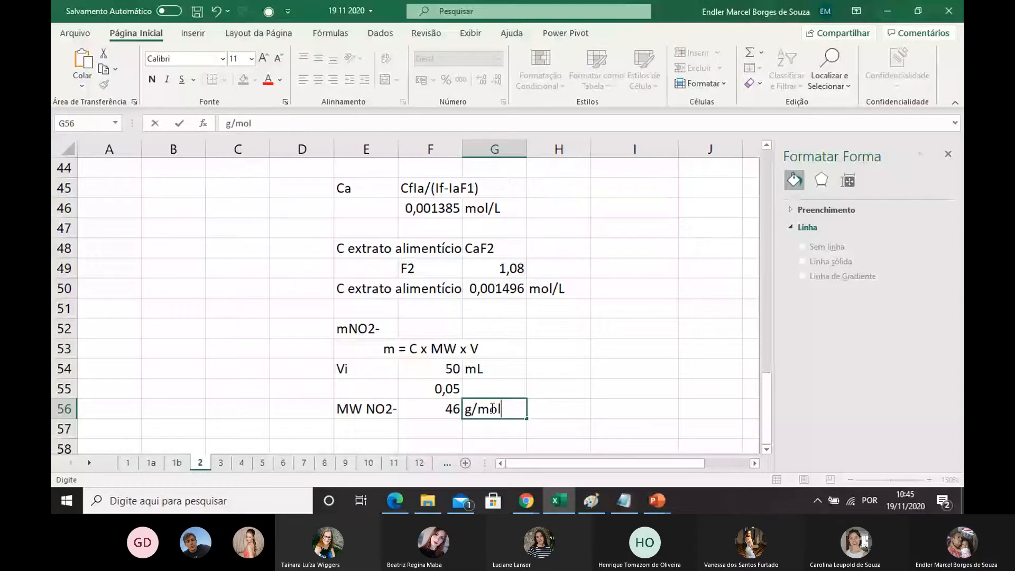
key(Return)
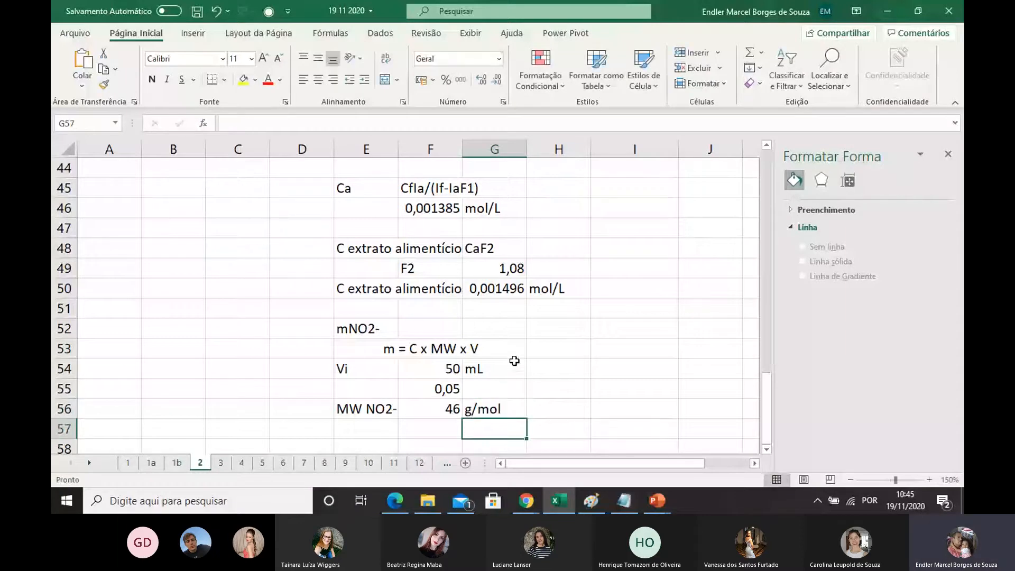
Step: Calculate the nitrite mass in F52 by multiplying the extract concentration G50, the volume in litres F55 and the molar mass F56
click(426, 330)
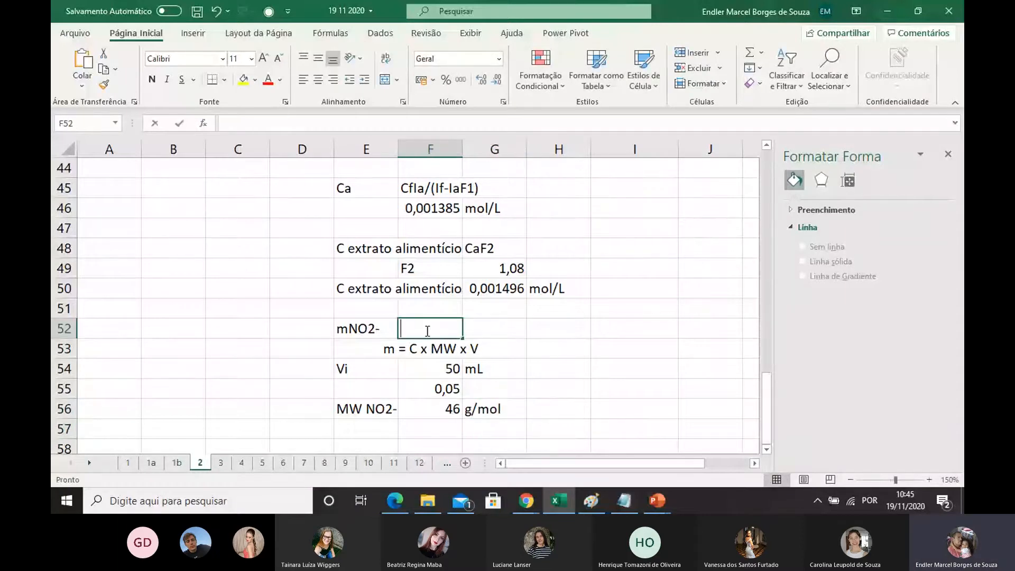
text(=)
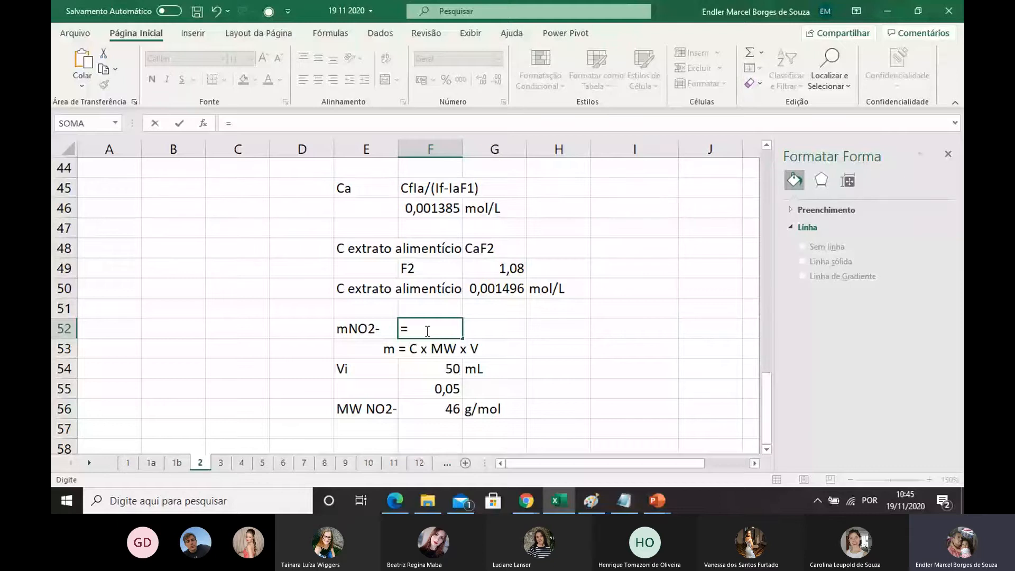
click(487, 288)
text(*)
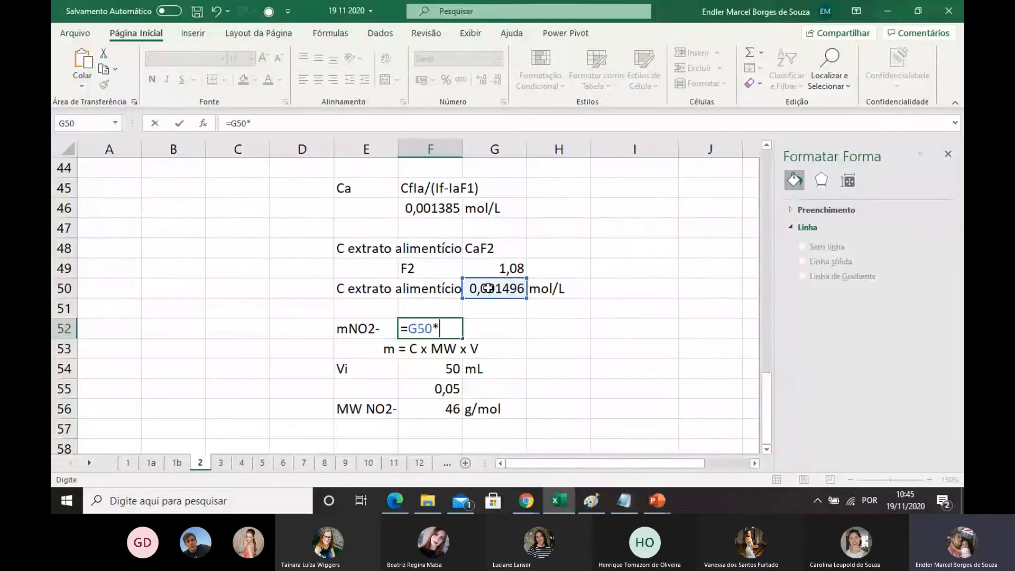
click(435, 391)
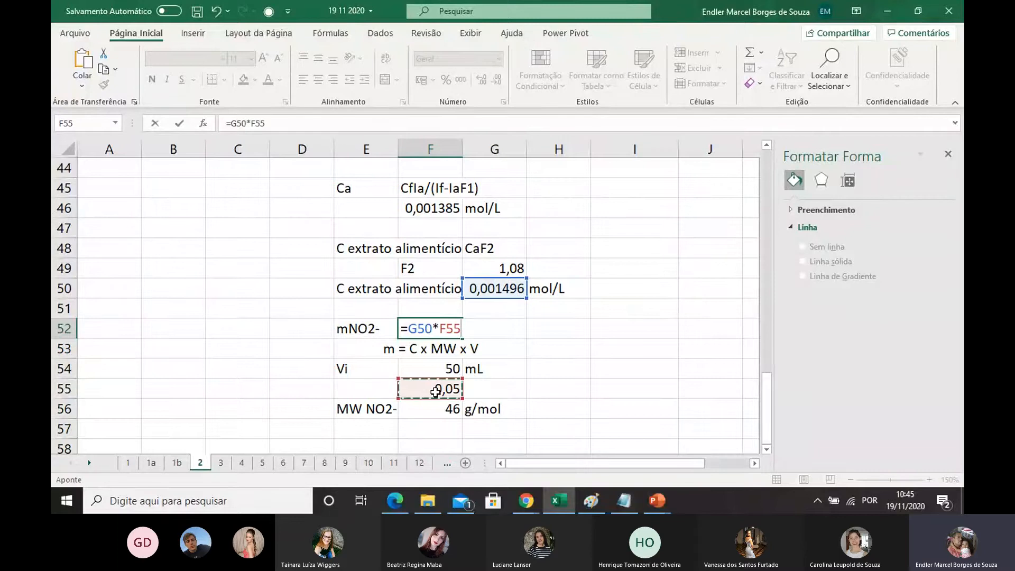
text(*)
click(440, 411)
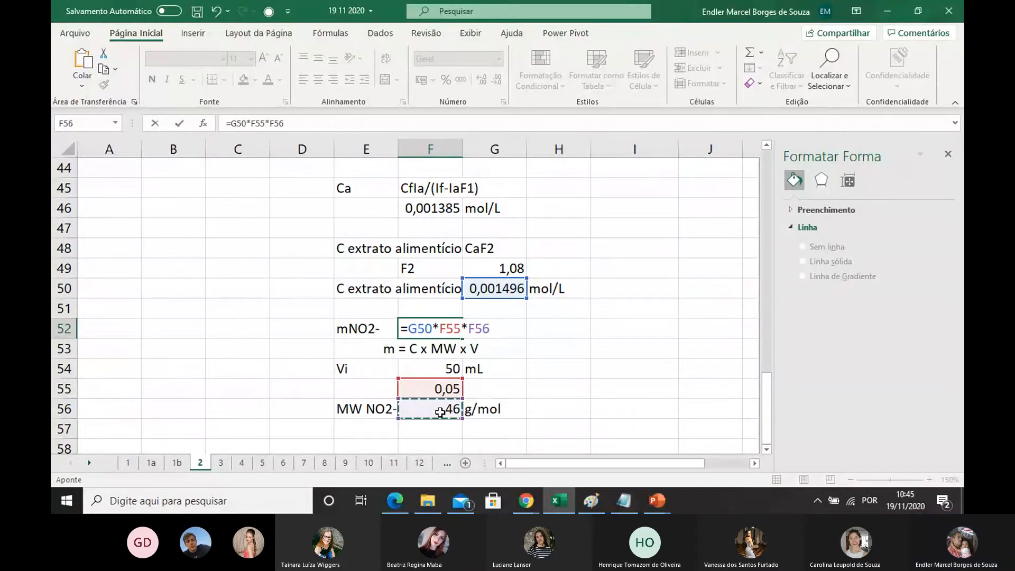
key(Return)
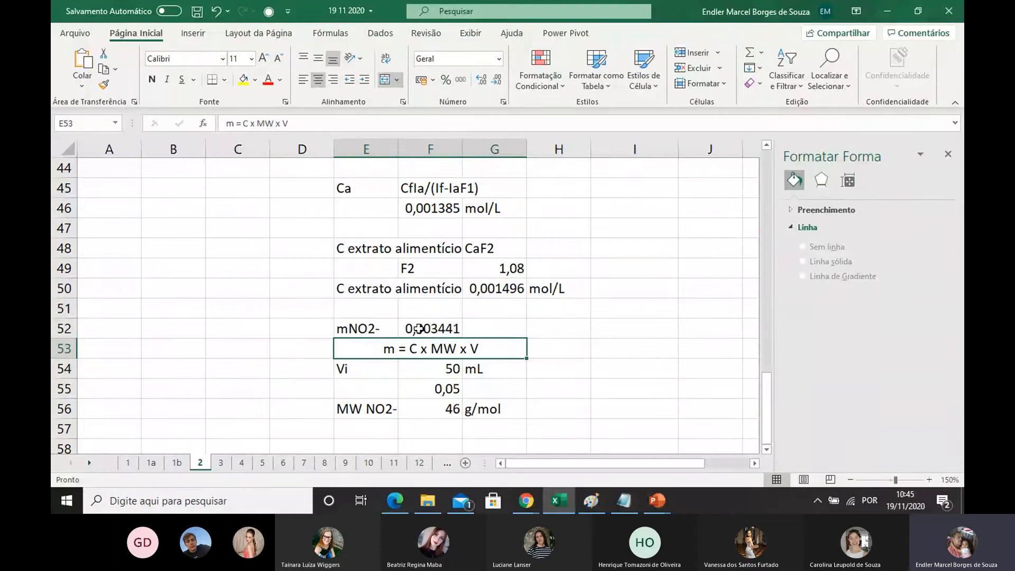
Step: Enter the unit g in G52, beside the nitrite mass, without the autocompleted text
key(Up)
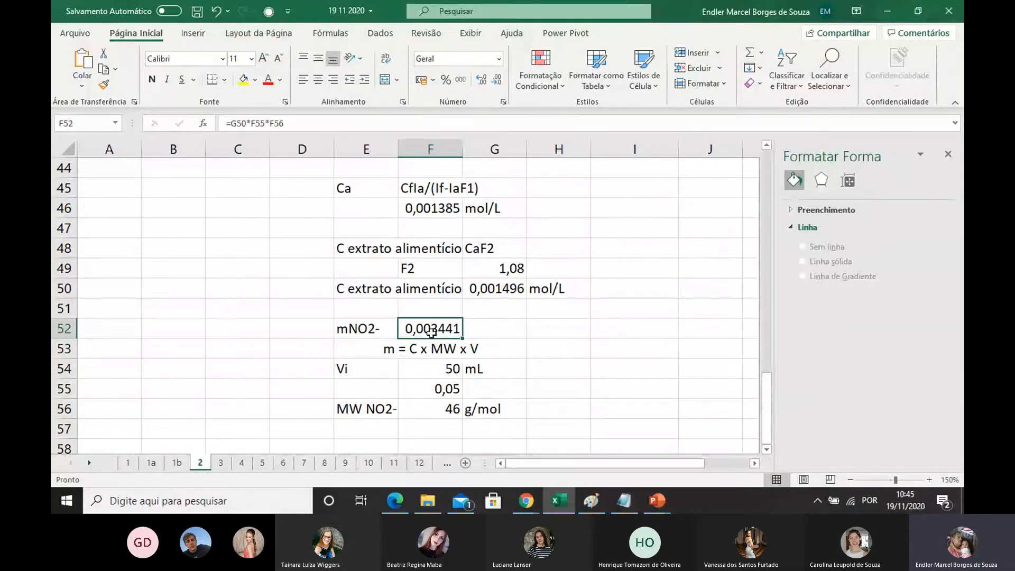
click(471, 327)
text(g)
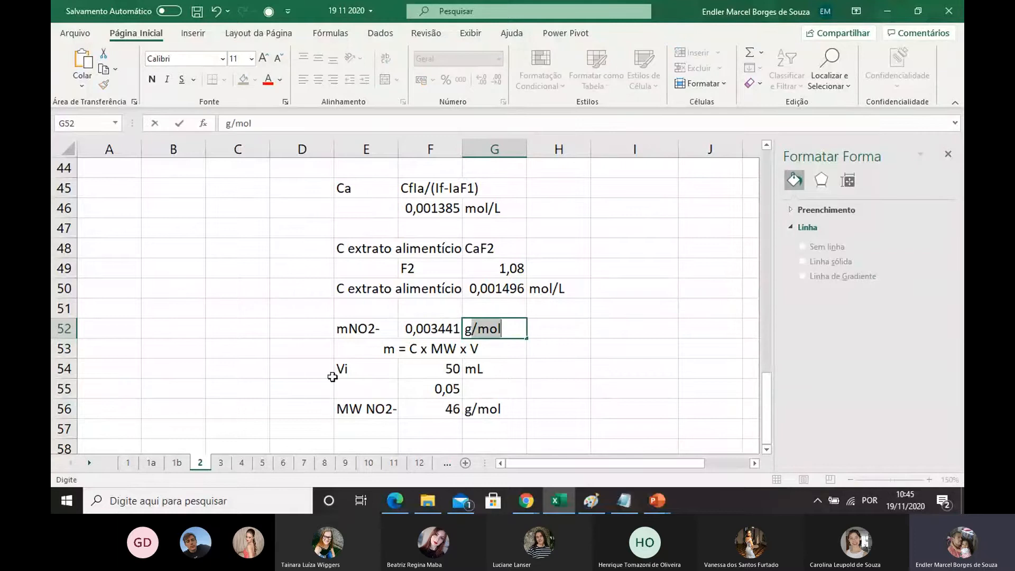
key(Delete)
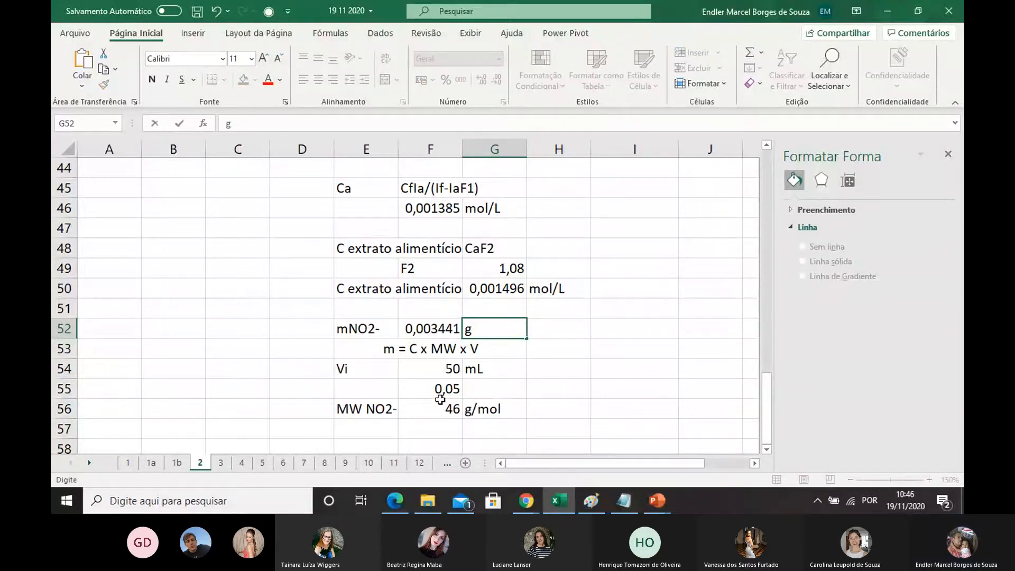
click(580, 407)
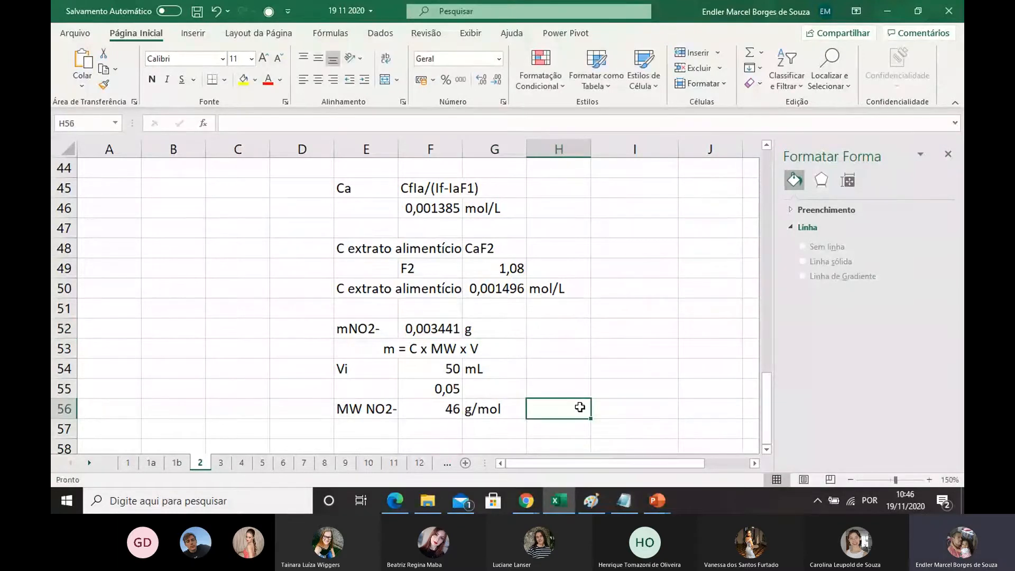
Step: Convert the nitrite mass to milligrams in H52 by multiplying F52 by 1000, with the unit mg beside it
click(533, 332)
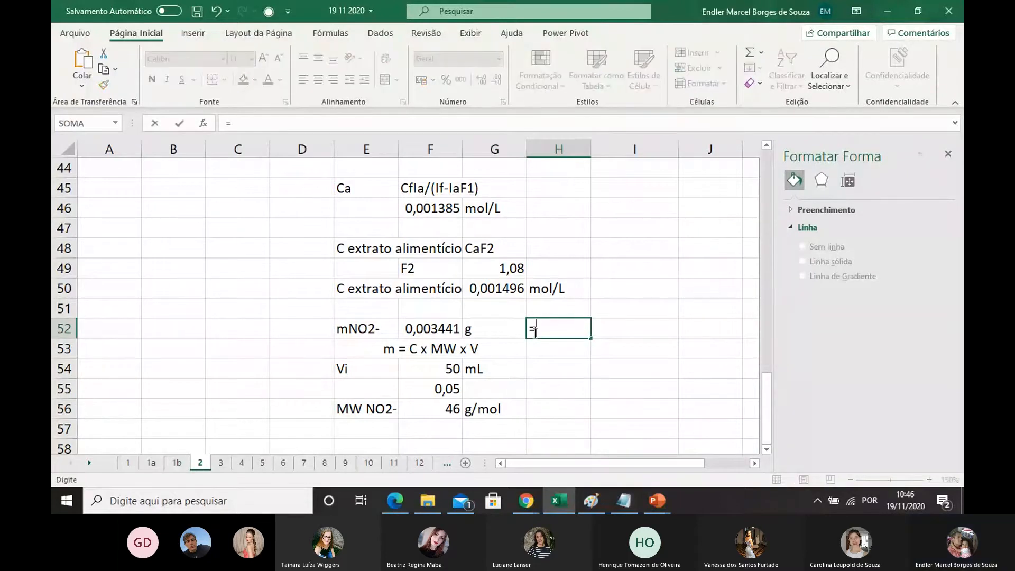
text(=)
click(433, 327)
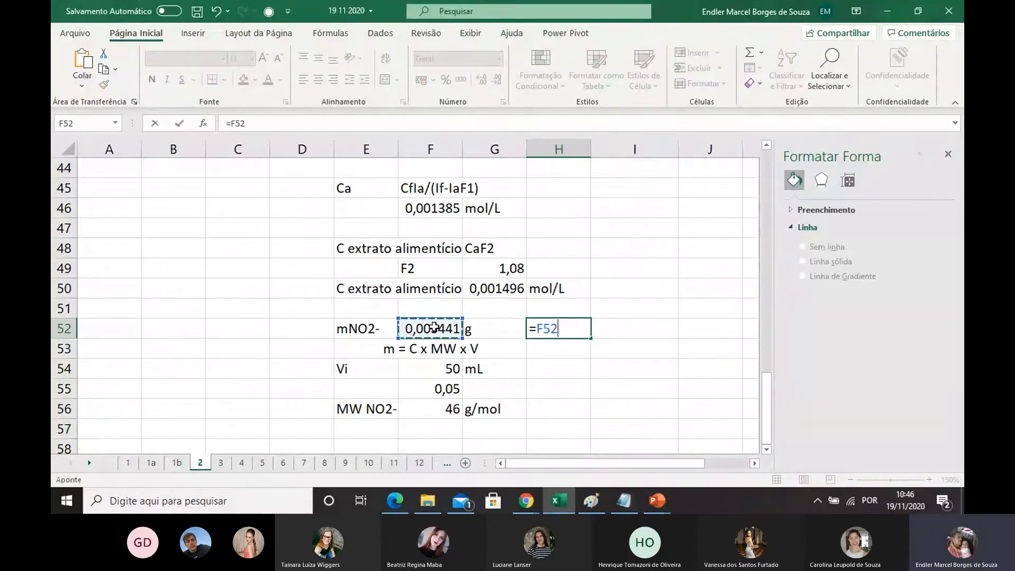
text(*100)
key(Return)
scroll(357, 276, up, 5)
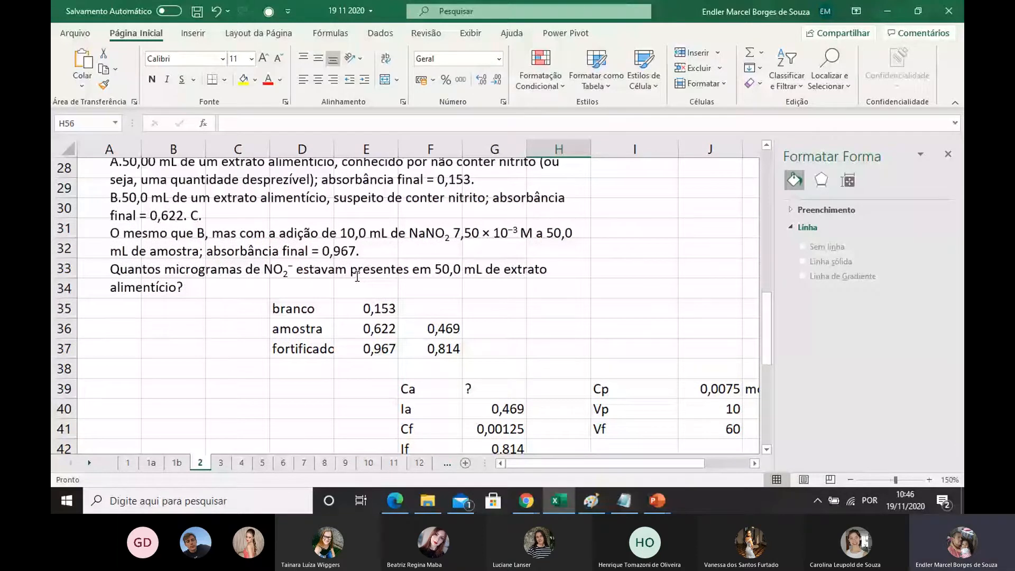
scroll(356, 276, down, 2)
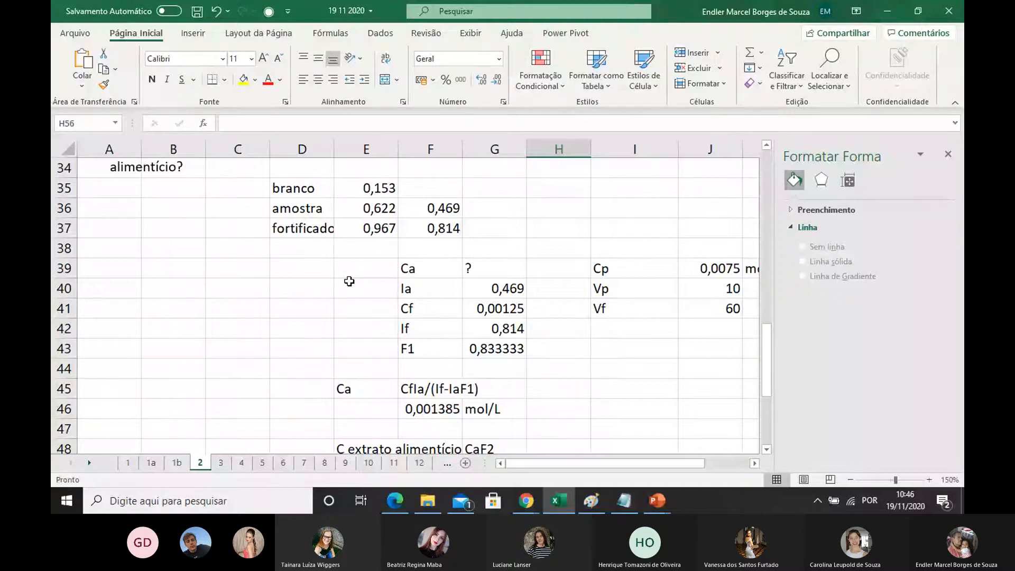
scroll(349, 281, down, 1)
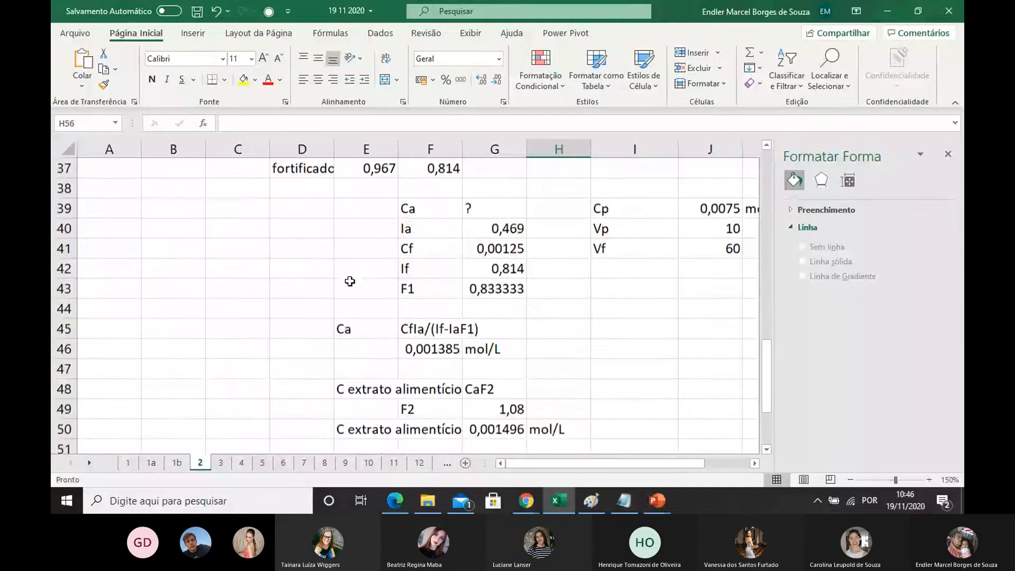
scroll(350, 281, down, 3)
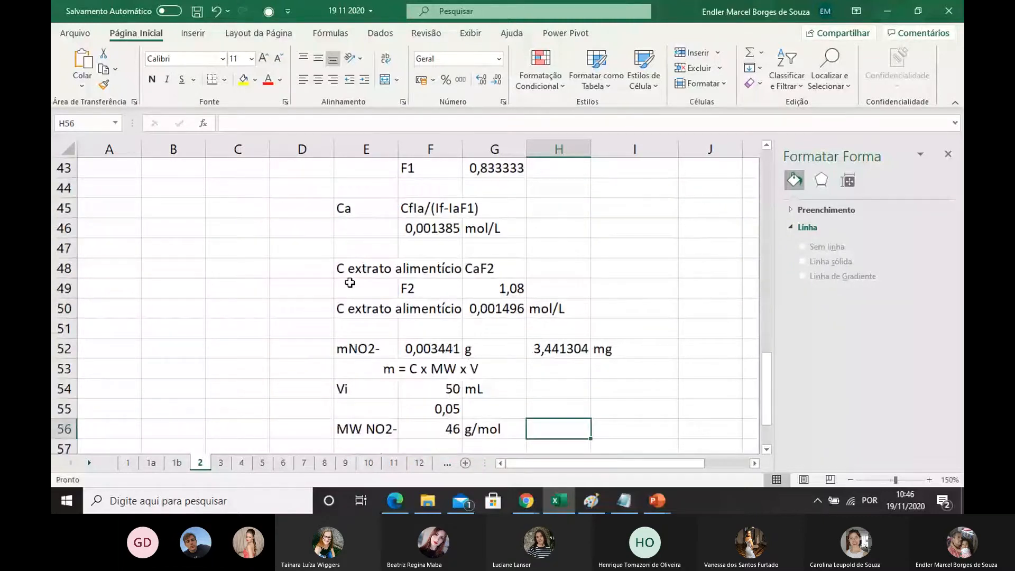
Step: Switch to the Microsoft Teams meeting in Chrome and send a :-) smiley in the meeting chat
click(526, 499)
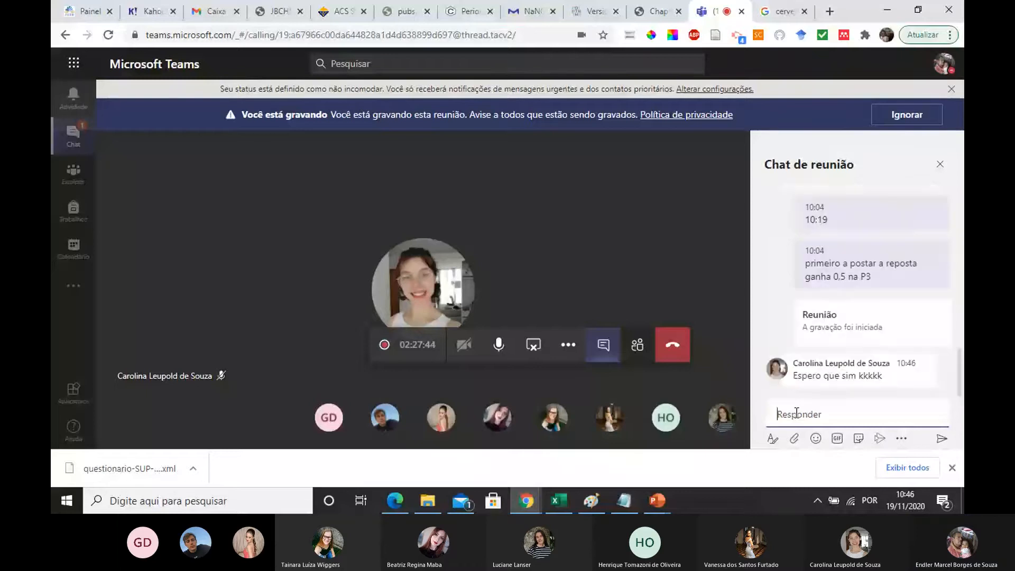
click(796, 414)
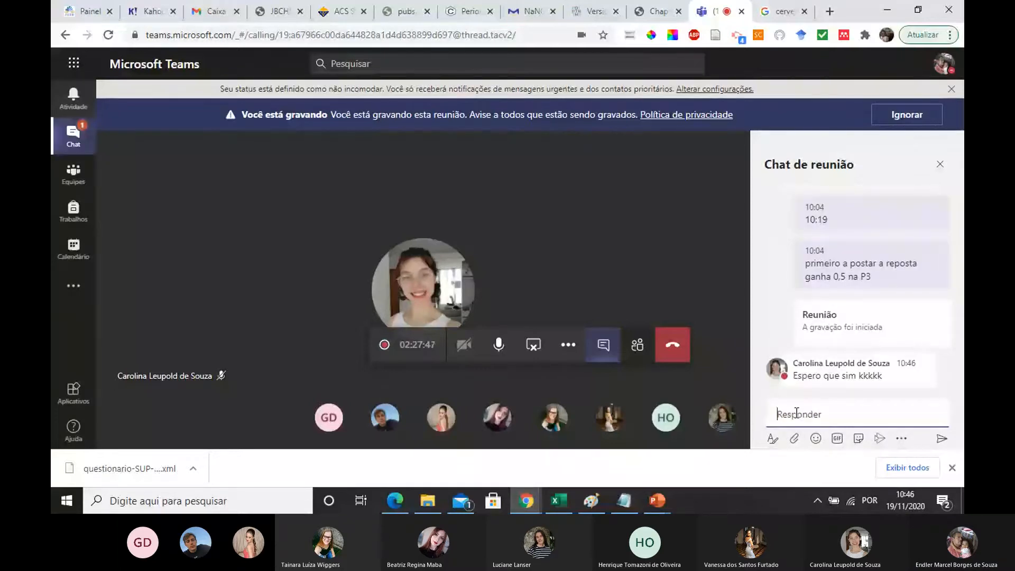
text(:-))
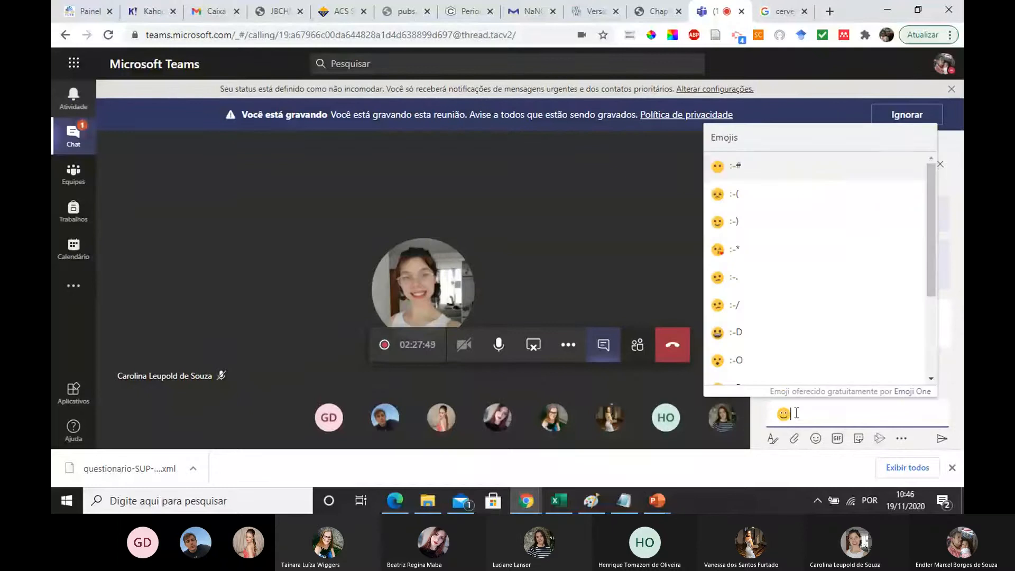
key(Return)
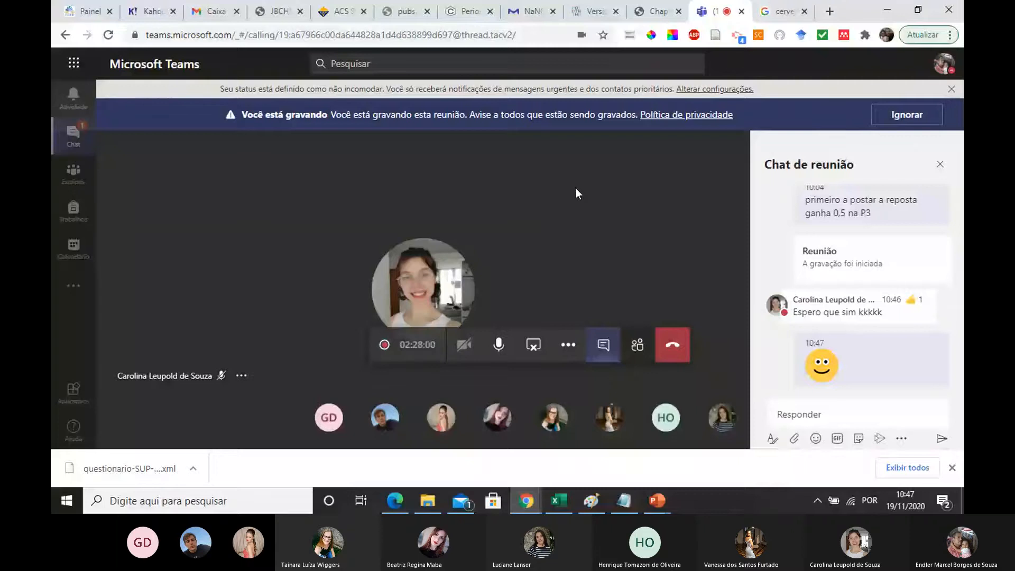
Step: Switch back to the Excel workbook, open sheet 3 and read the exercise on determining ammonia with phenol
click(558, 501)
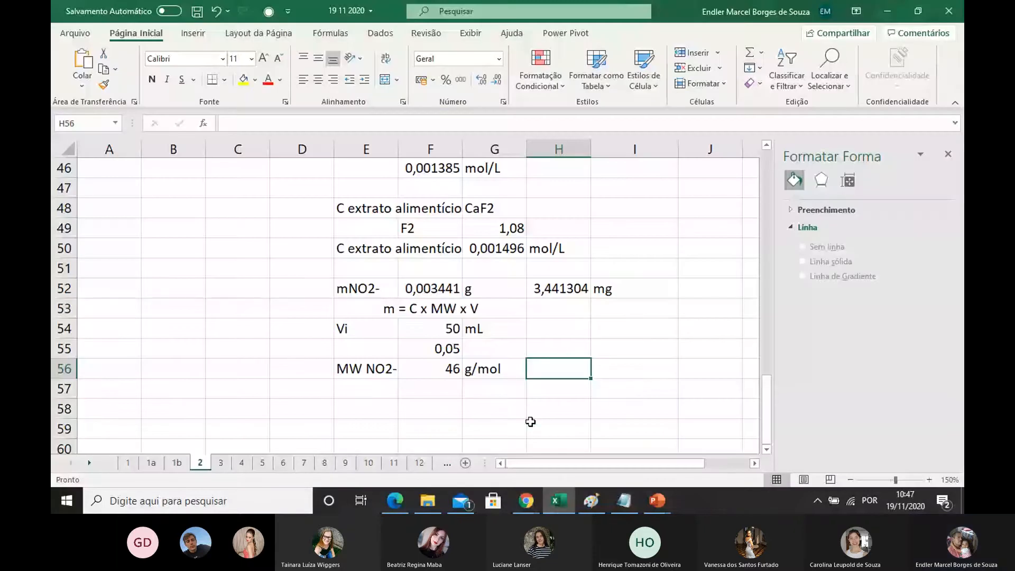
click(426, 389)
scroll(413, 302, up, 4)
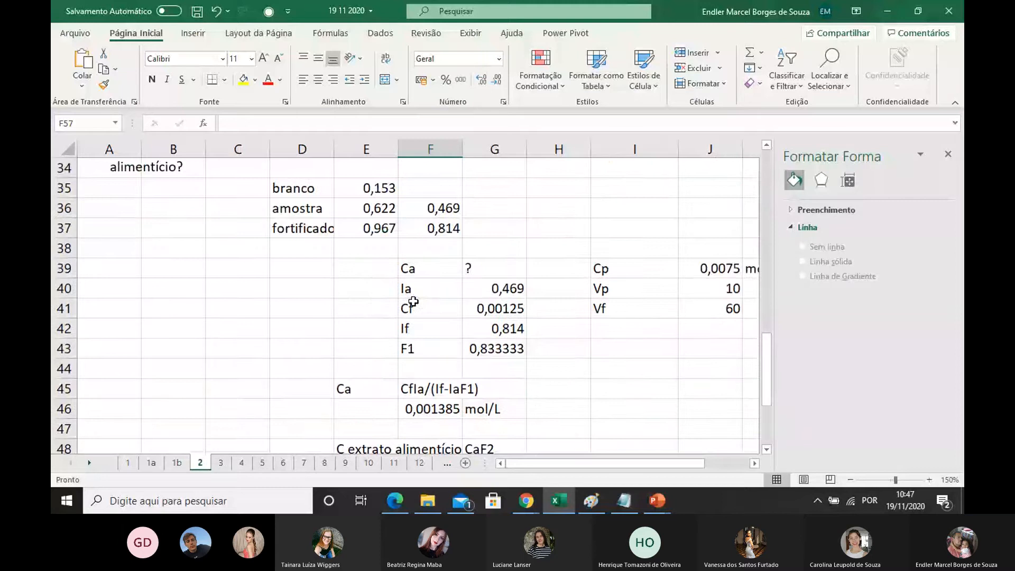
scroll(225, 450, down, 3)
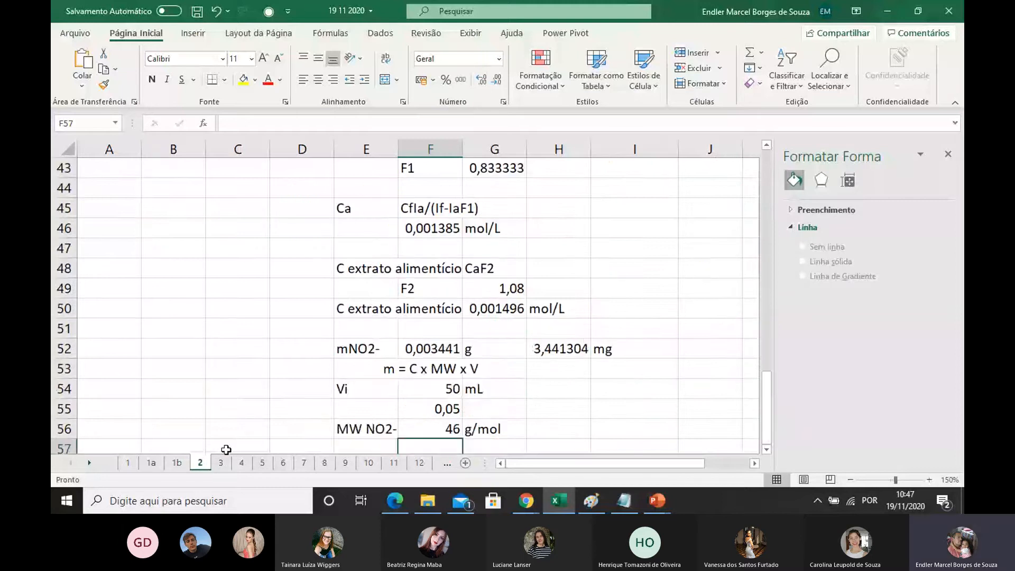
click(221, 462)
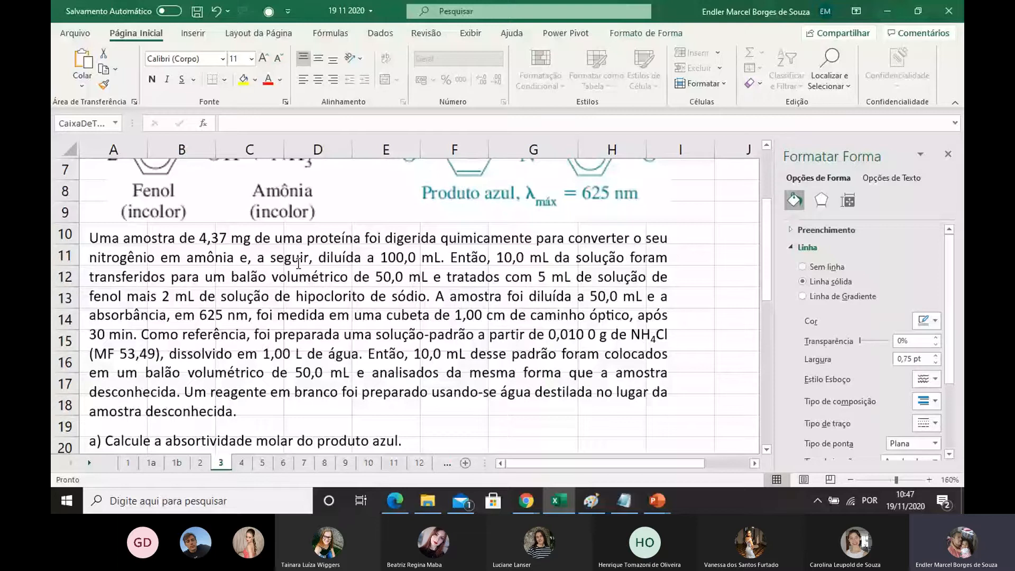
scroll(298, 262, up, 2)
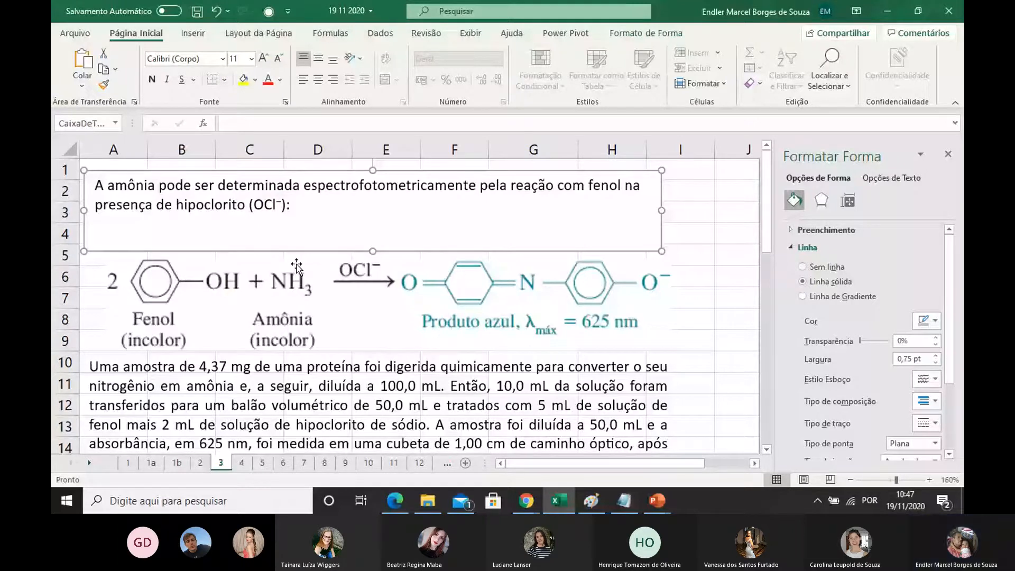
scroll(297, 265, down, 1)
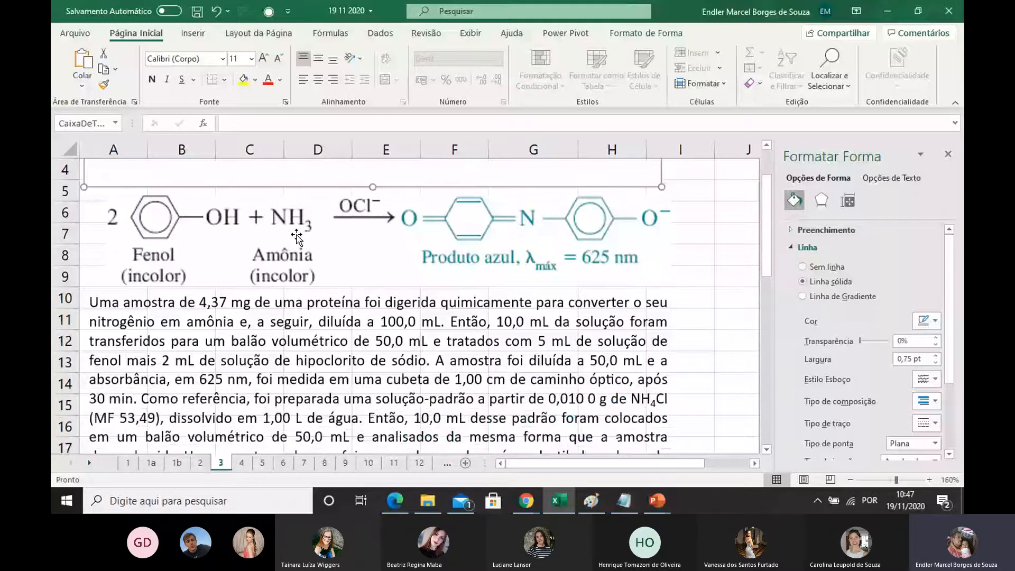
scroll(297, 237, down, 1)
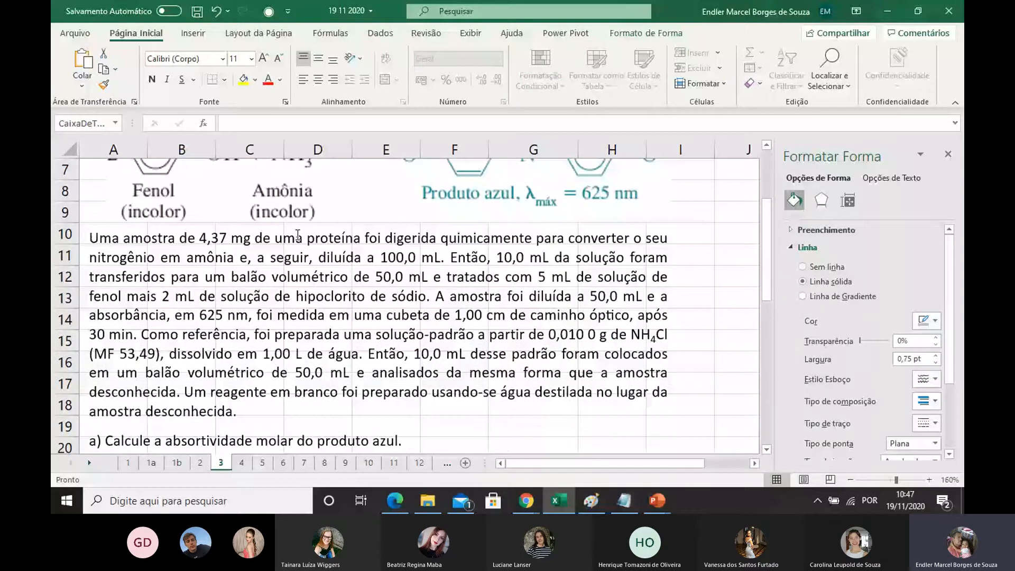
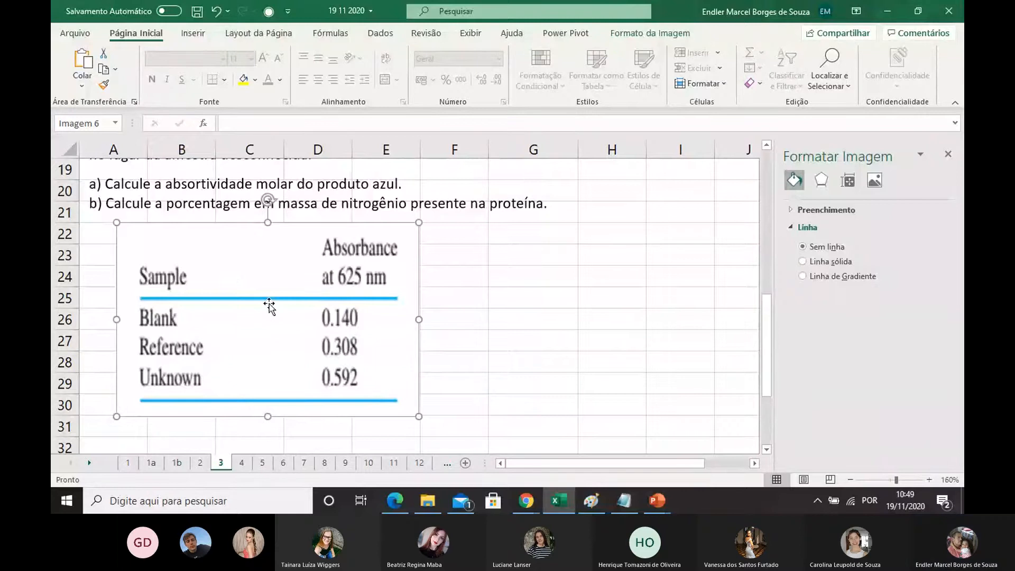
Step: Enter the label branco in G25, beside the absorbance table of exercise 3
scroll(269, 305, up, 1)
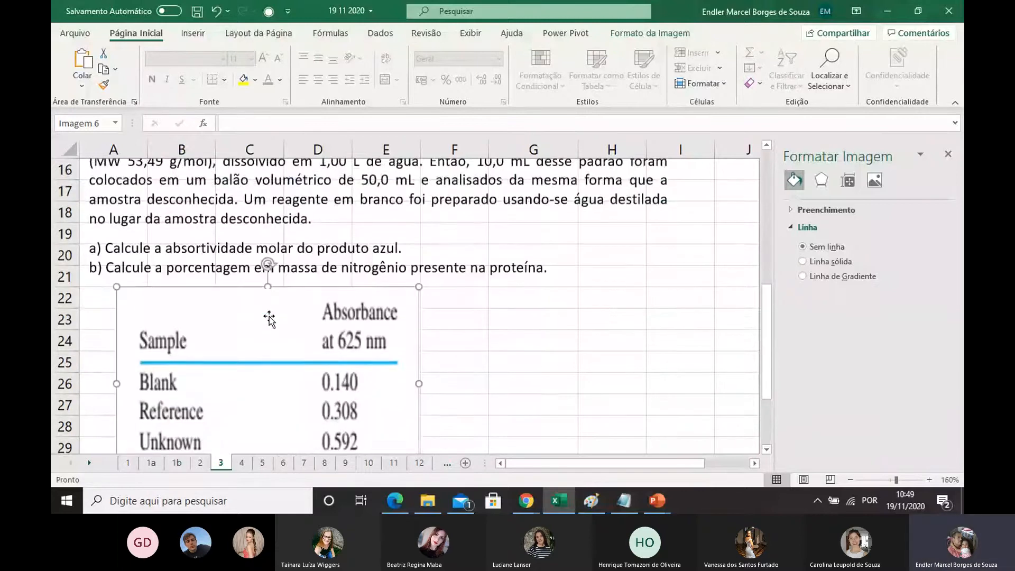
scroll(272, 299, down, 1)
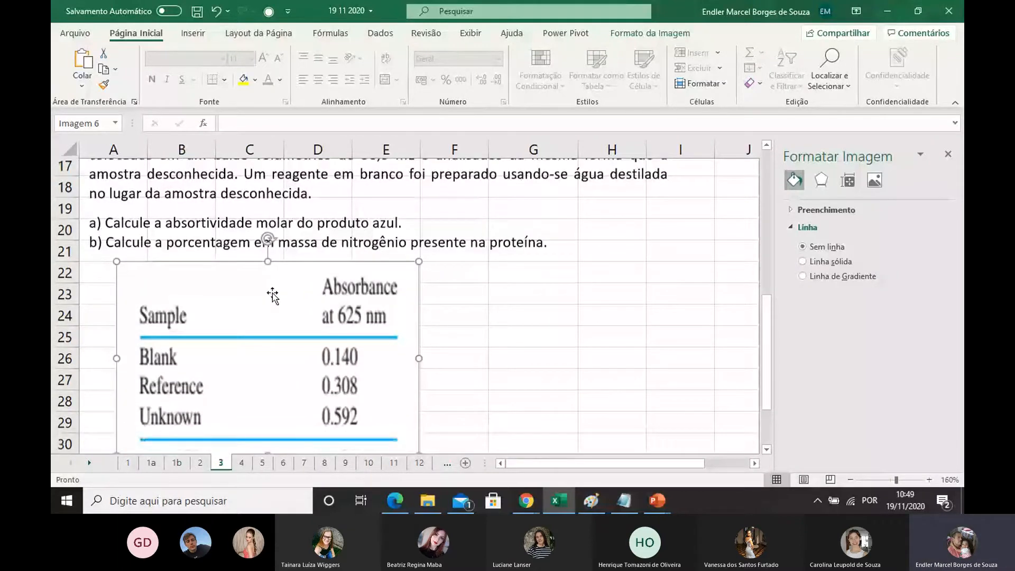
scroll(272, 296, down, 2)
click(507, 251)
click(503, 236)
text(b)
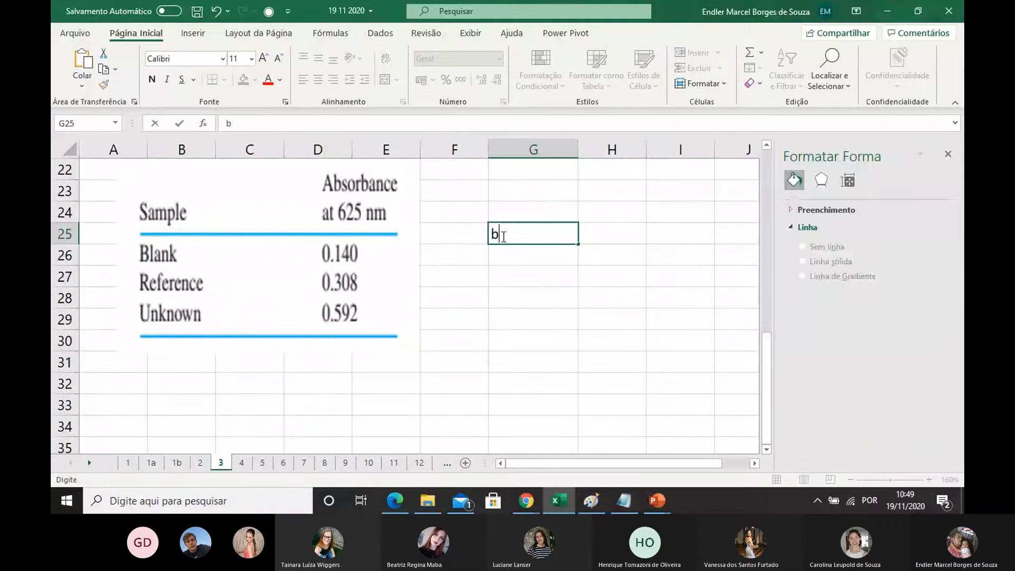
text(ranco)
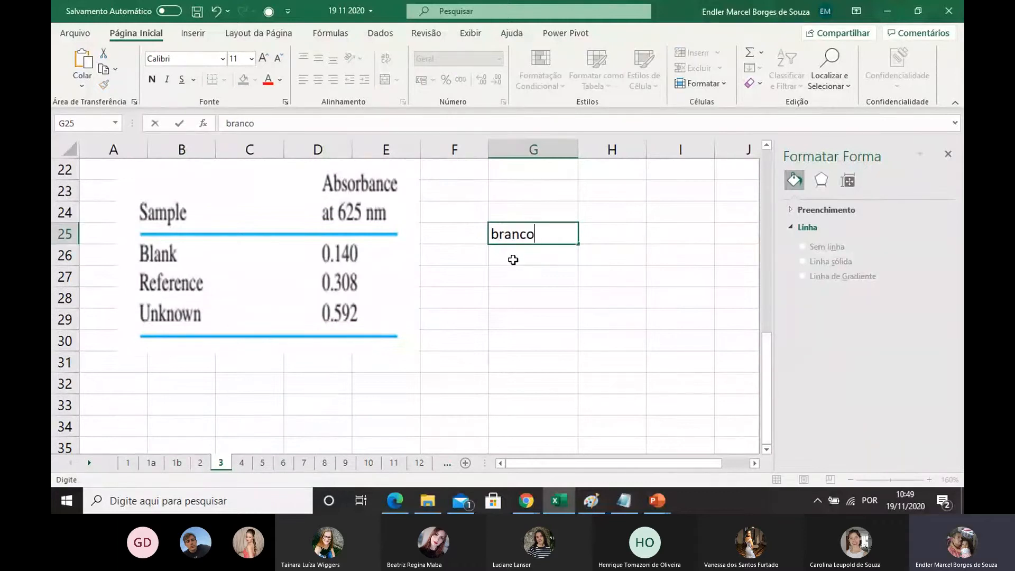
Step: Enter the labels Padrão in G26 and amostra in G27, below branco
click(513, 259)
text(R)
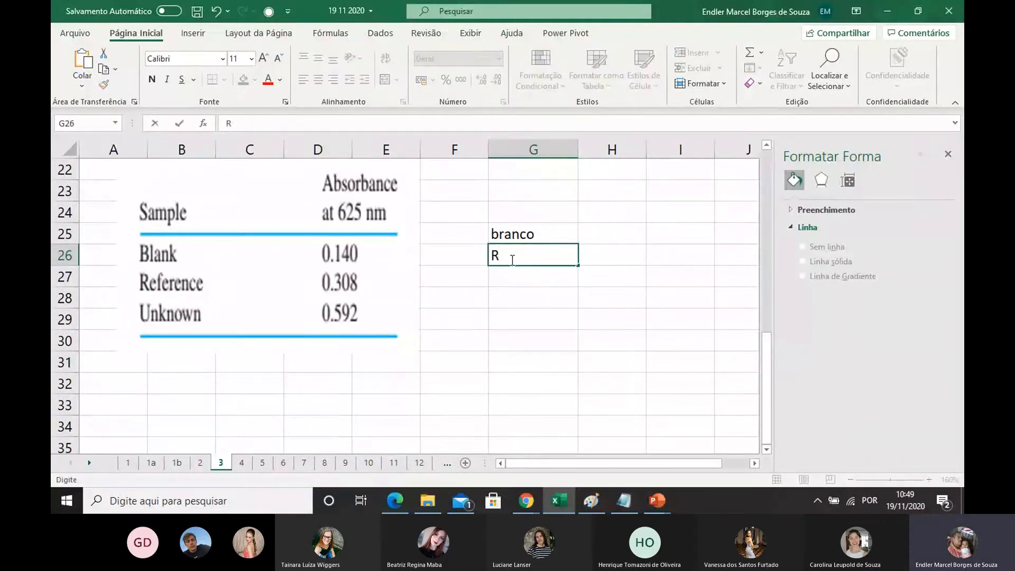
text(e)
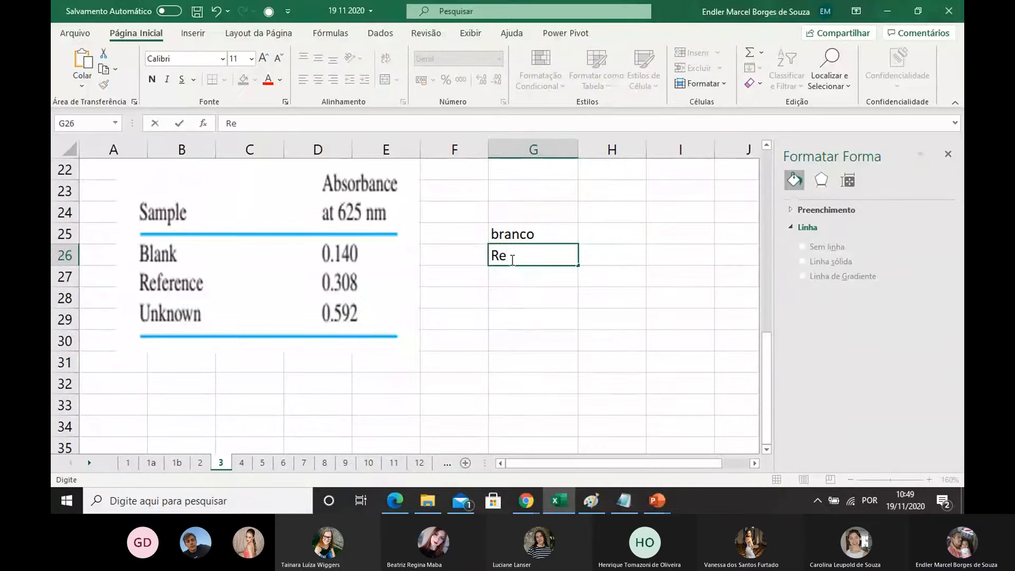
key(BackSpace)
key(BackSpace)
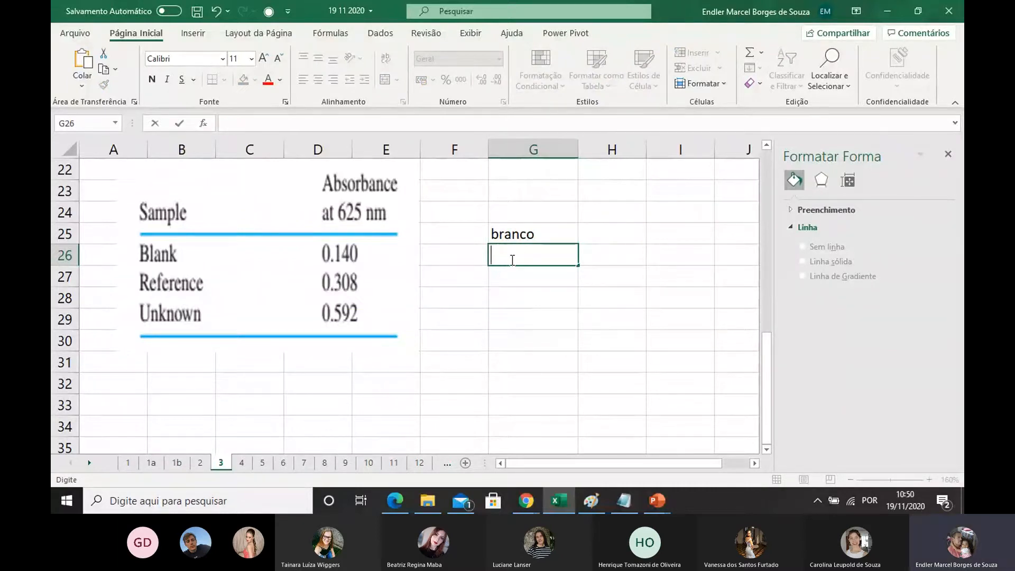
text(Padrão)
click(518, 280)
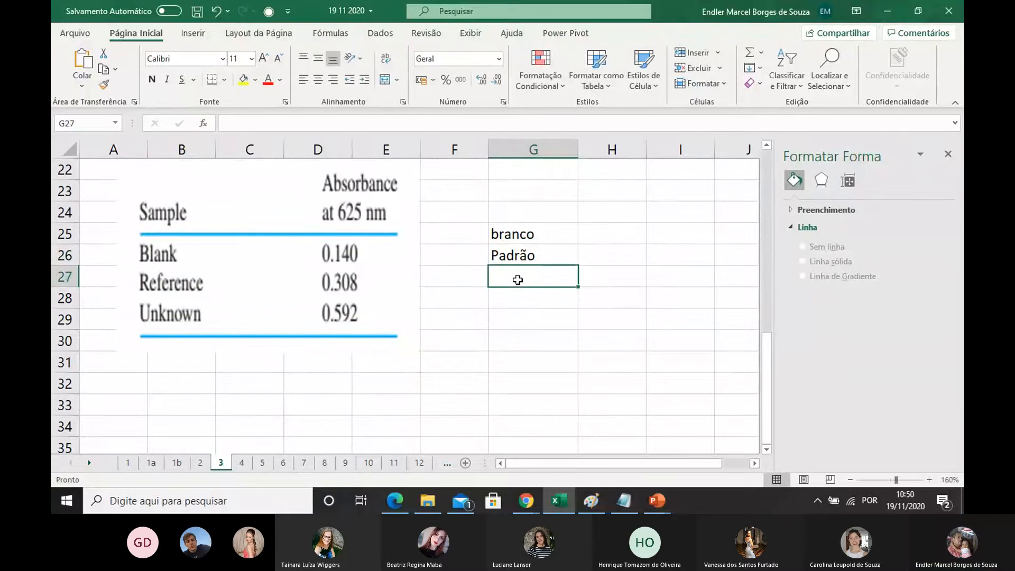
text(am)
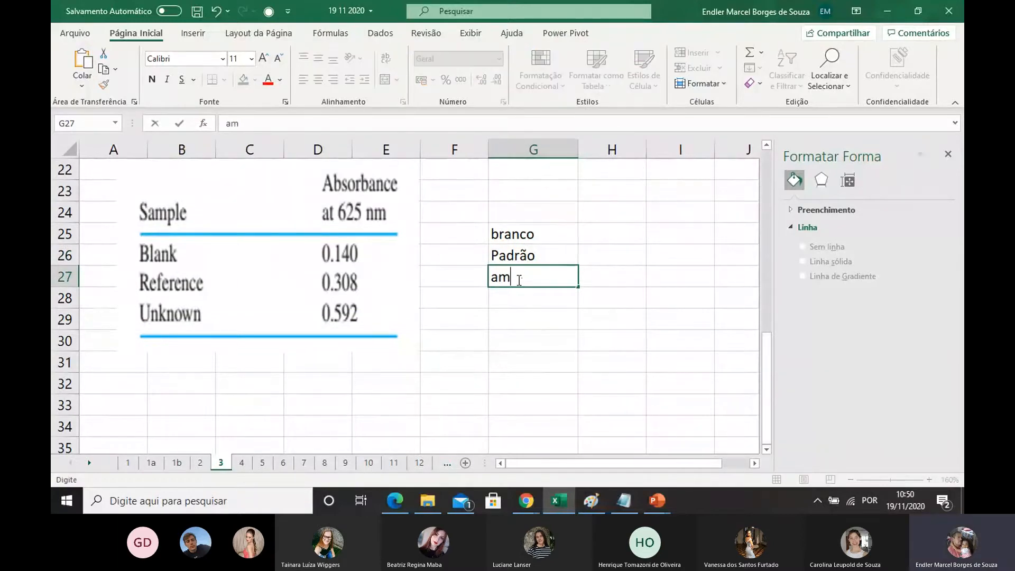
text(ostra)
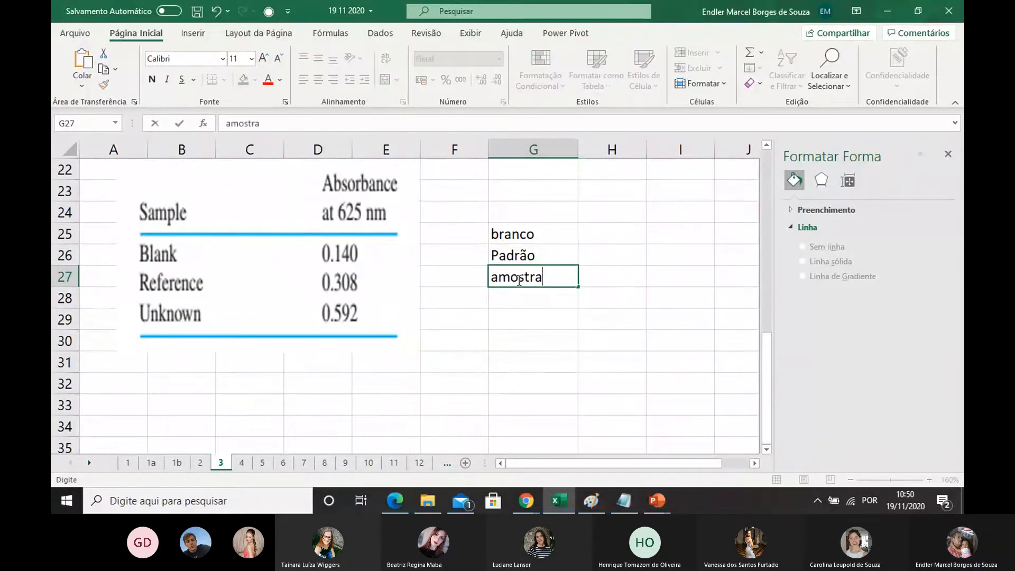
click(522, 316)
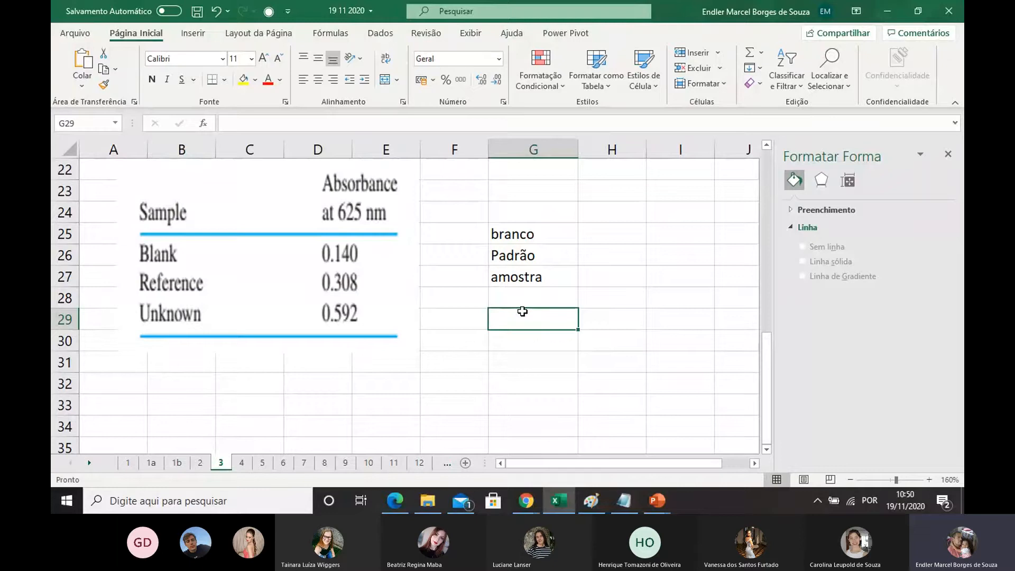
Step: Enter the blank's absorbance 0,140 in H25, beside branco
click(586, 235)
text(0,)
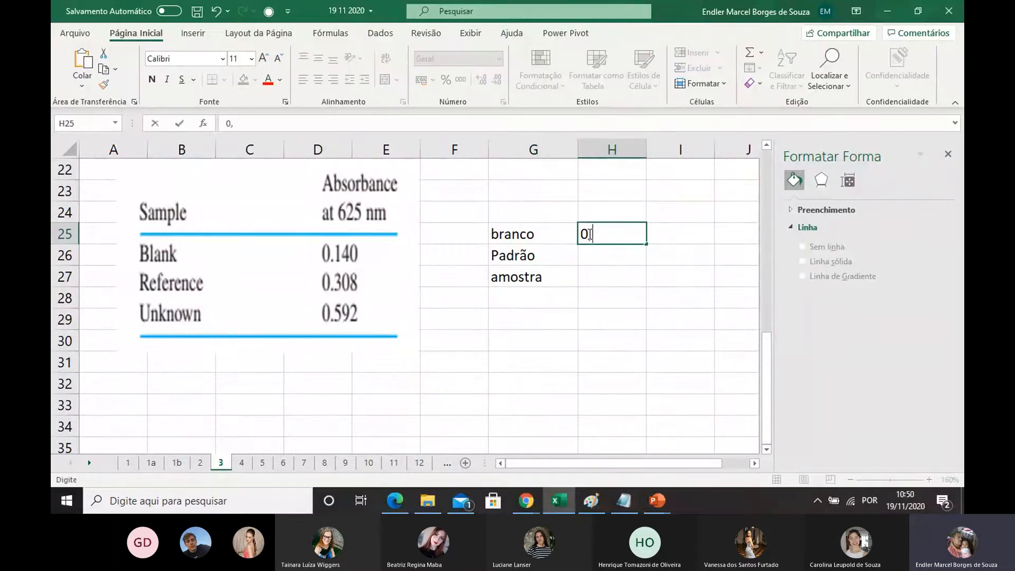
text(10)
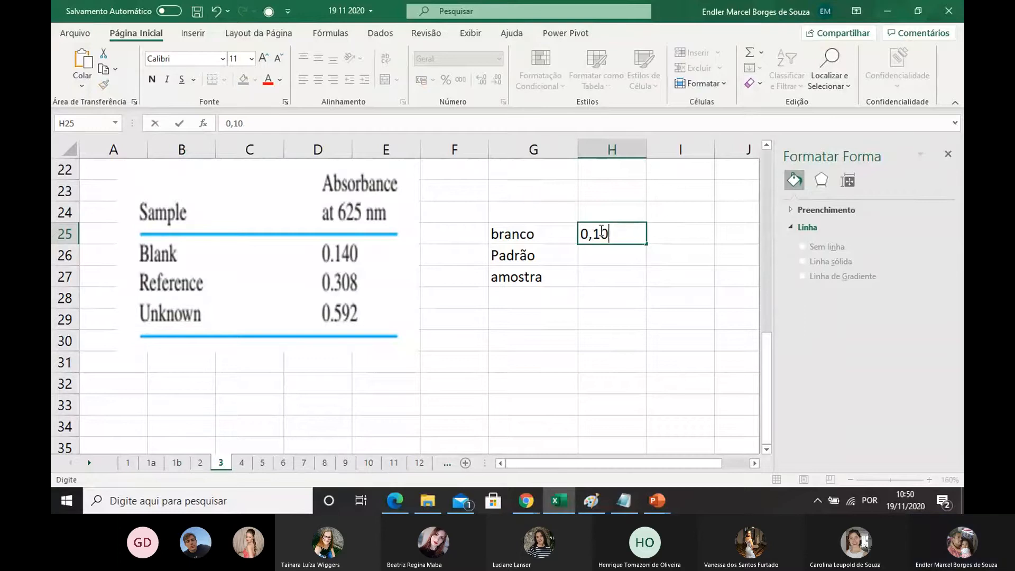
click(602, 233)
text(4)
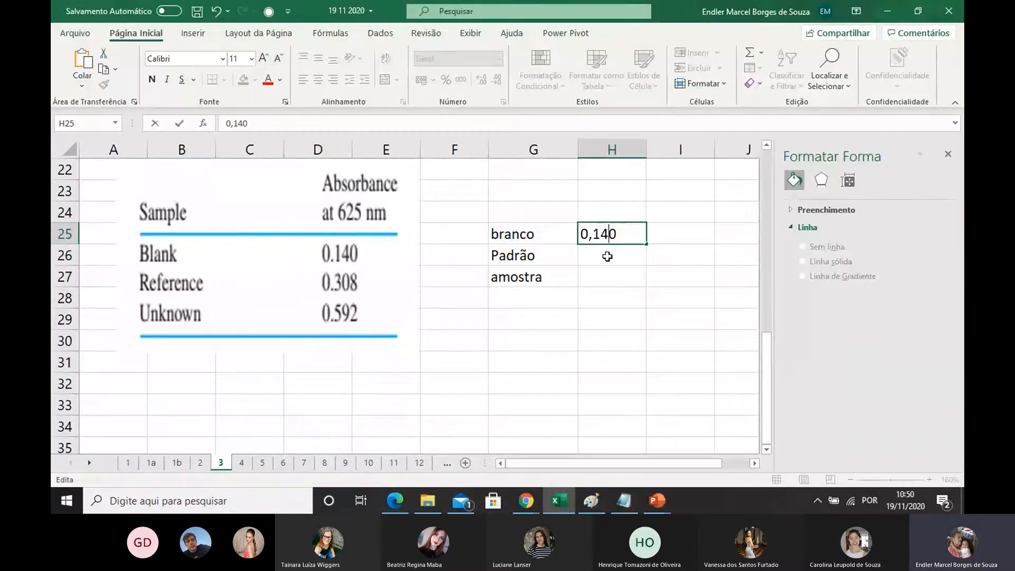
key(Return)
Step: Enter the absorbances 0,308 in H26 for Padrão and 0,592 in H27 for amostra
text(0,2=)
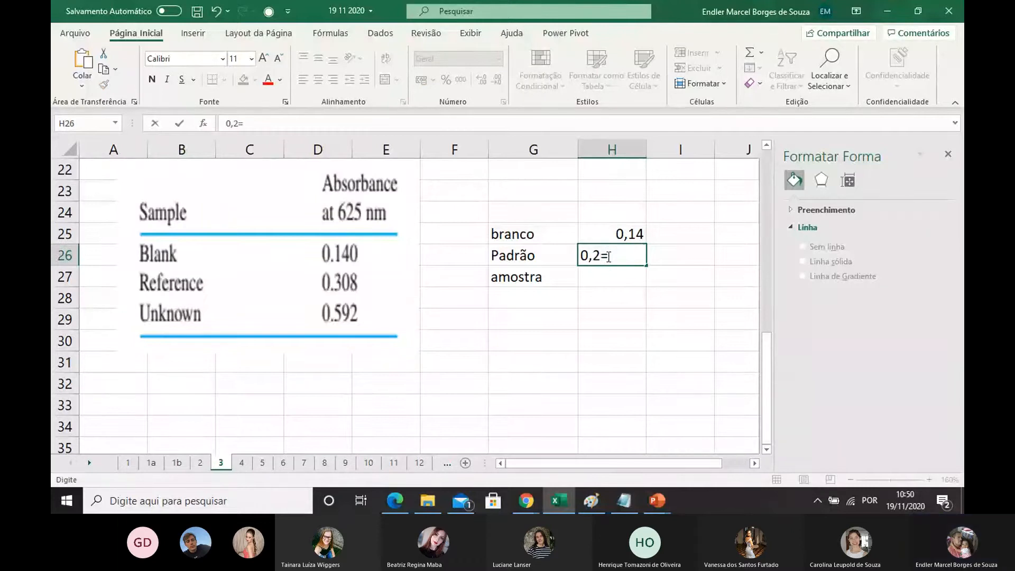
key(BackSpace)
text(308)
click(604, 278)
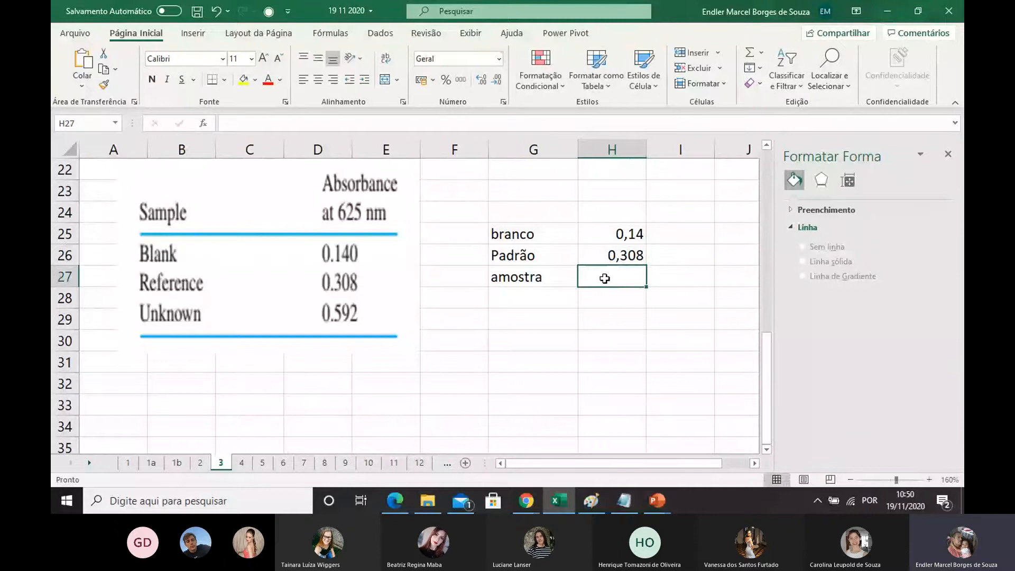
text(0,)
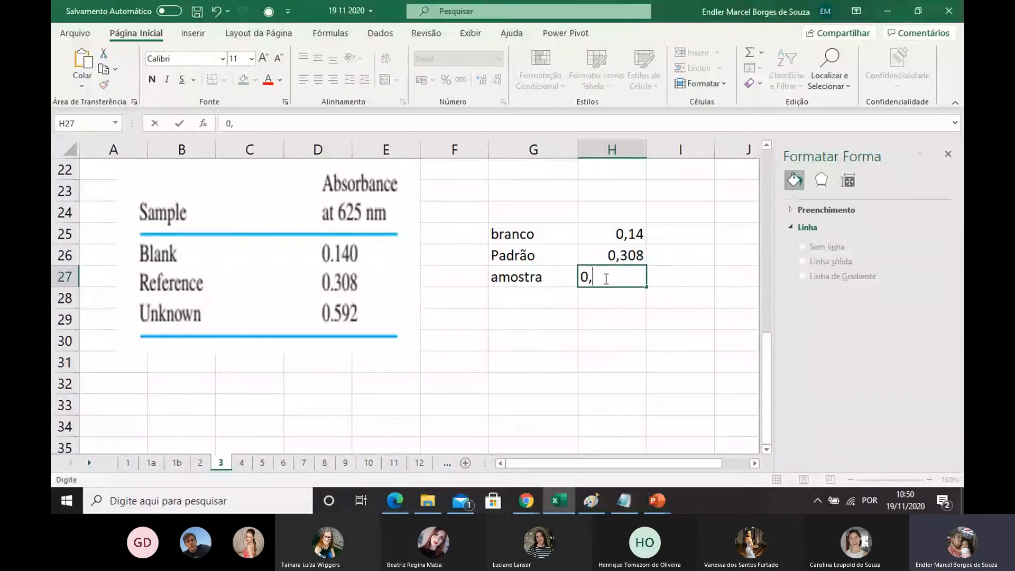
text(592)
key(Return)
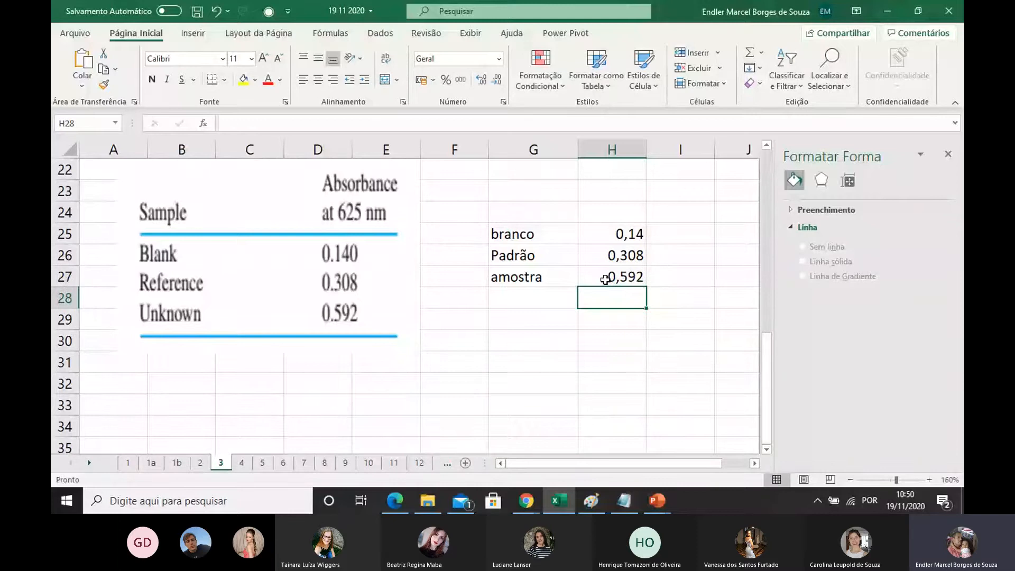
Step: Start a formula in I26 that references the Padrão absorbance in H26
click(661, 255)
text(=)
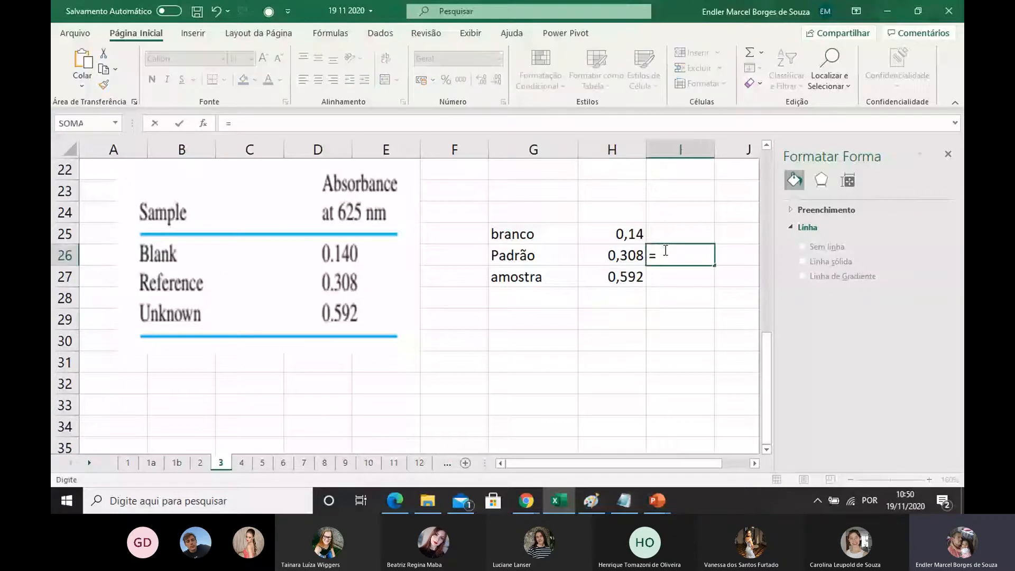
click(616, 253)
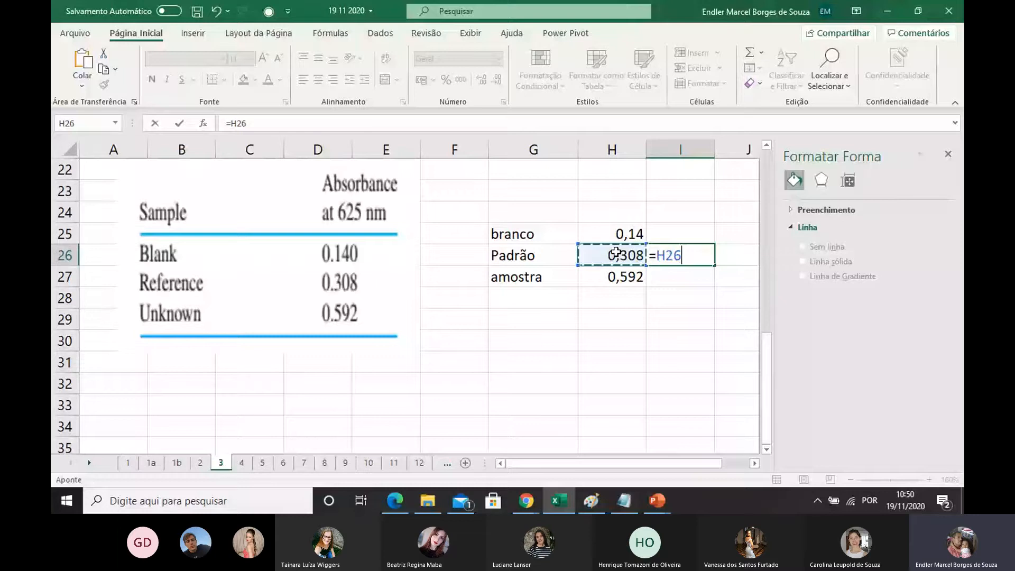
Step: Subtract the blank absorbance from the standard and the sample, with =H26-H25 in I26 and =H27-H25 in I27
text(-)
click(627, 229)
key(Return)
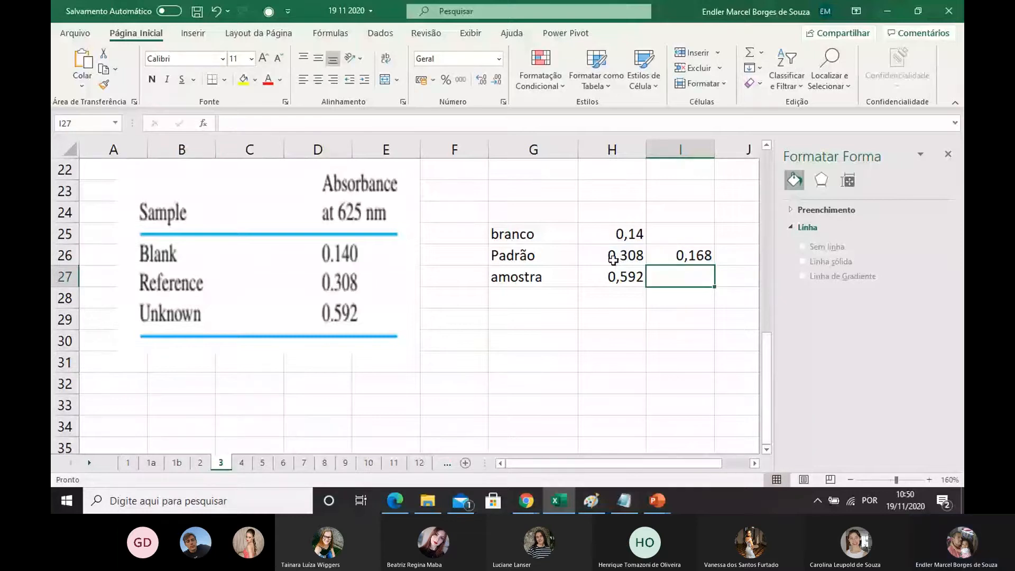
text(=)
click(628, 276)
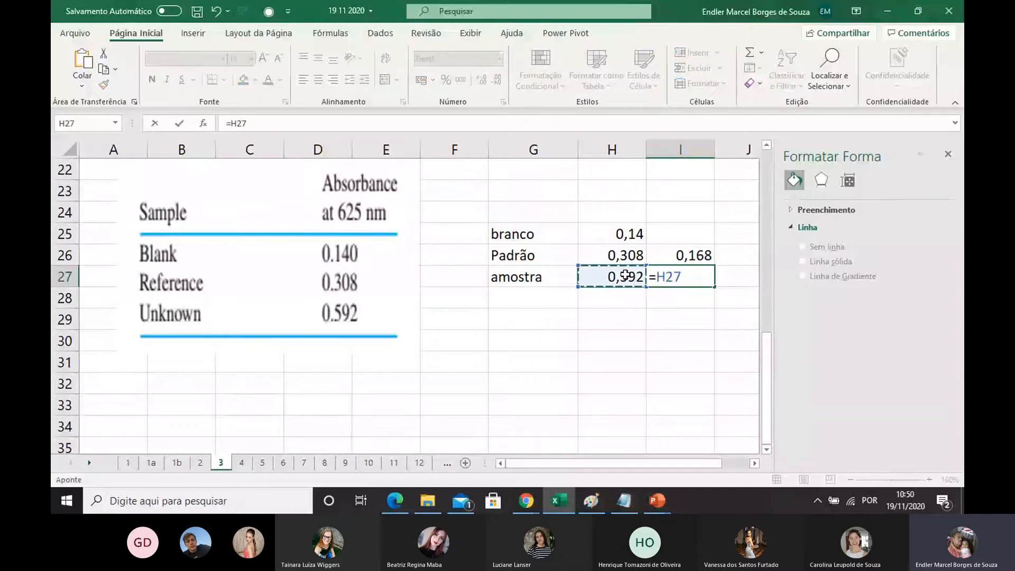
text(-)
click(627, 228)
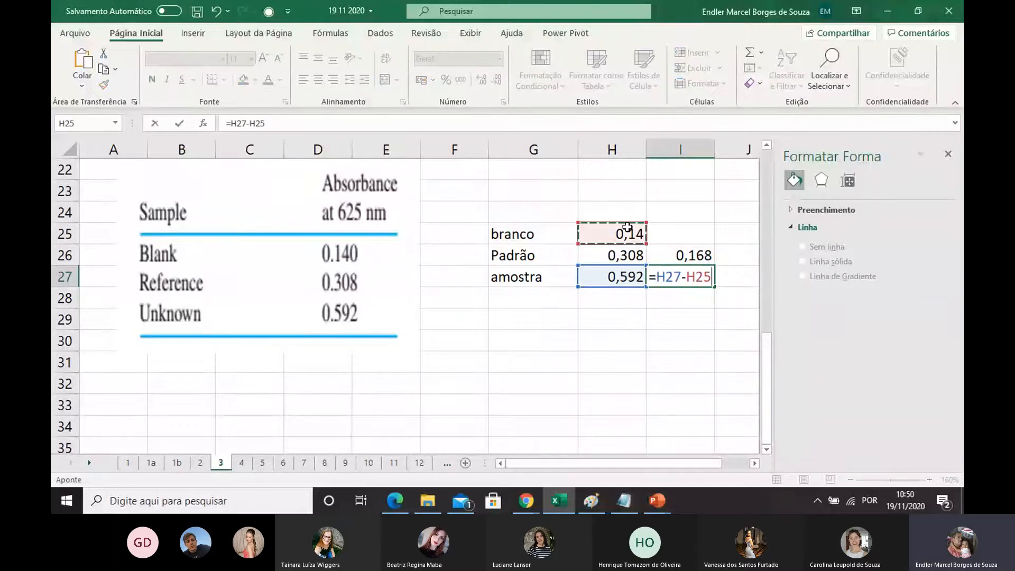
key(Return)
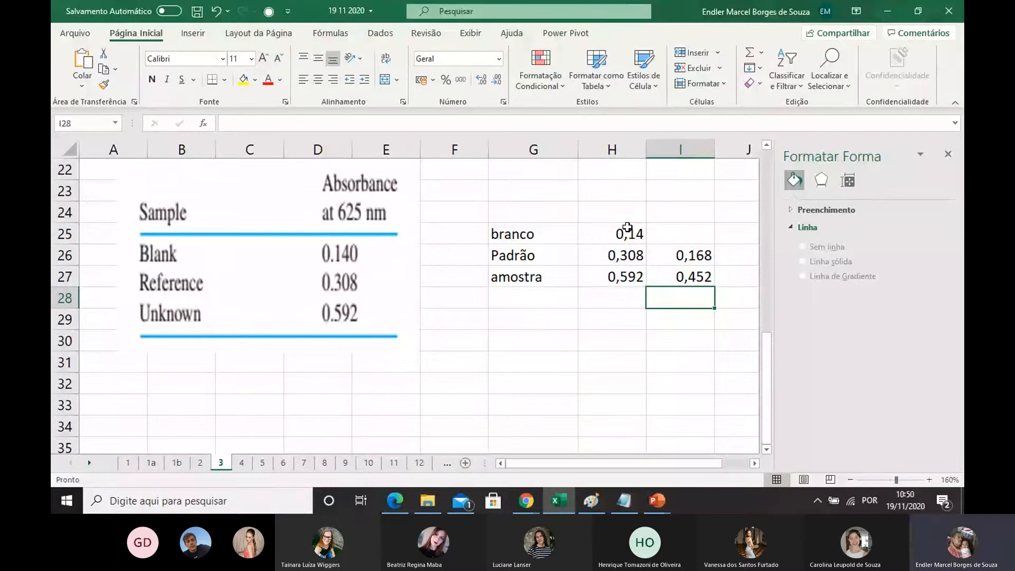
Step: Merge and center cells G29:H29 and enter the Beer's law expression "A = a x b x C" in them
click(516, 300)
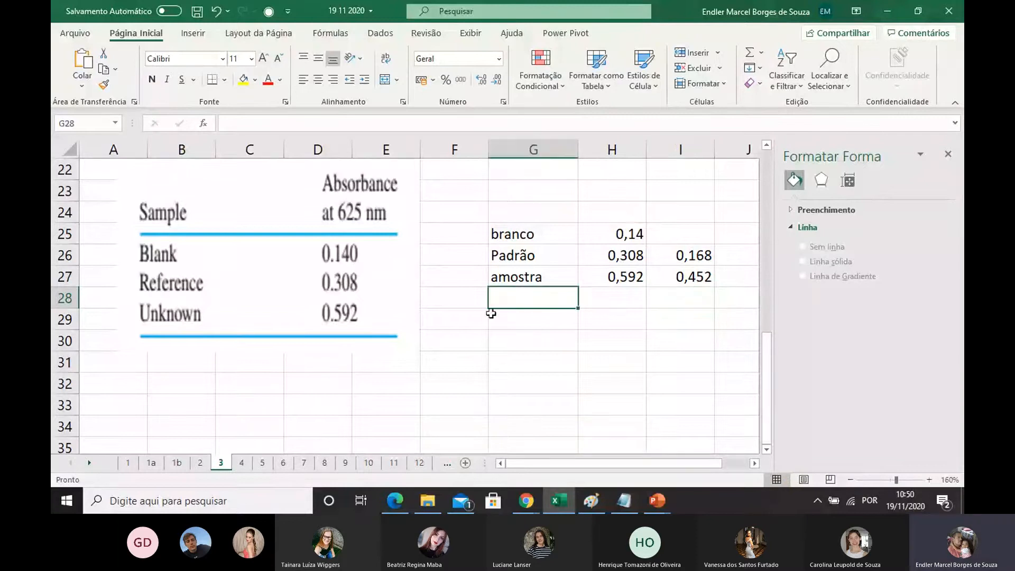
click(496, 324)
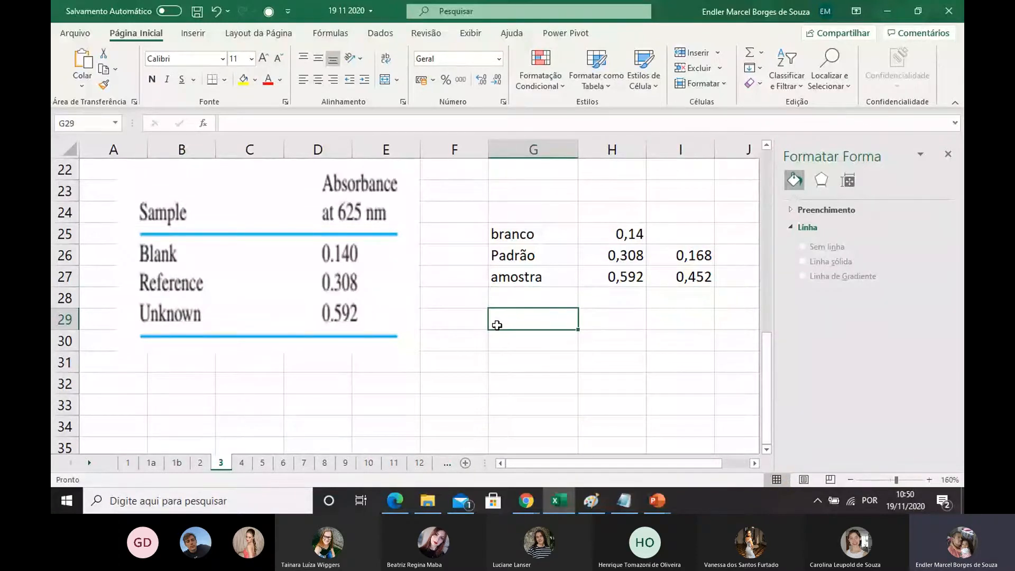
mouse_move(496, 325)
mouse_down()
mouse_move(510, 315)
mouse_move(602, 317)
mouse_up()
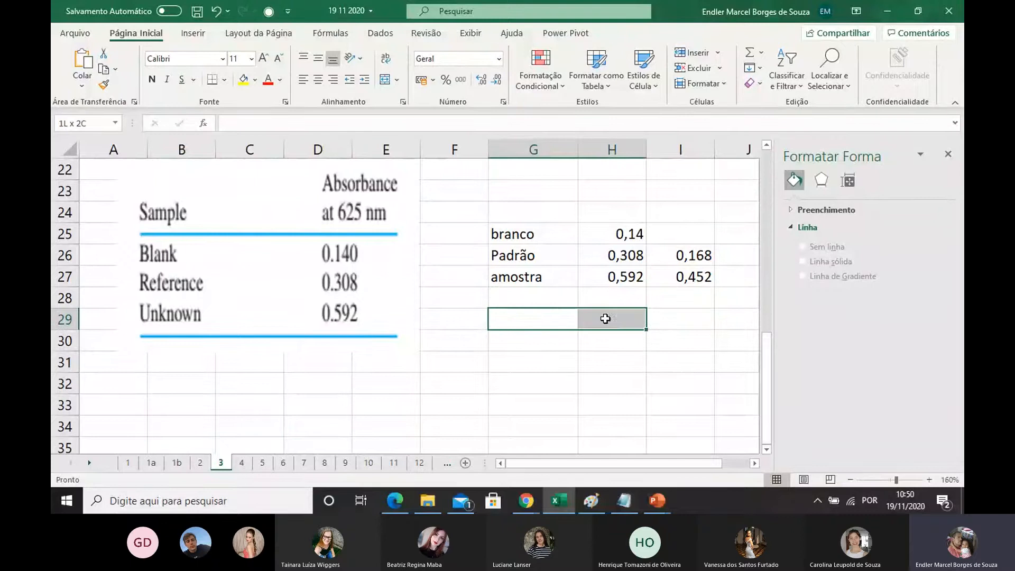
click(385, 81)
text(A)
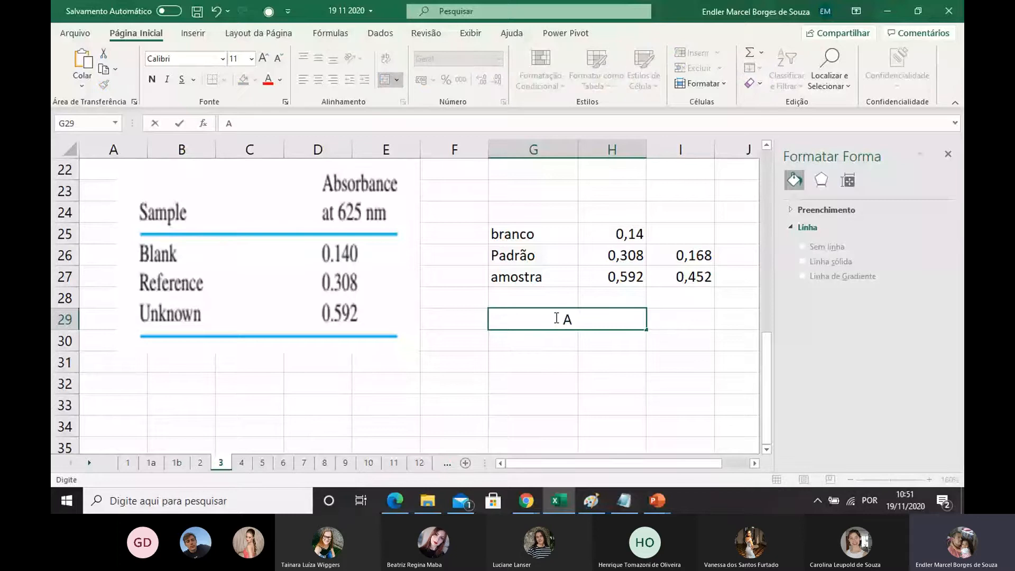
text( = b)
key(BackSpace)
text(a x b x C)
click(639, 377)
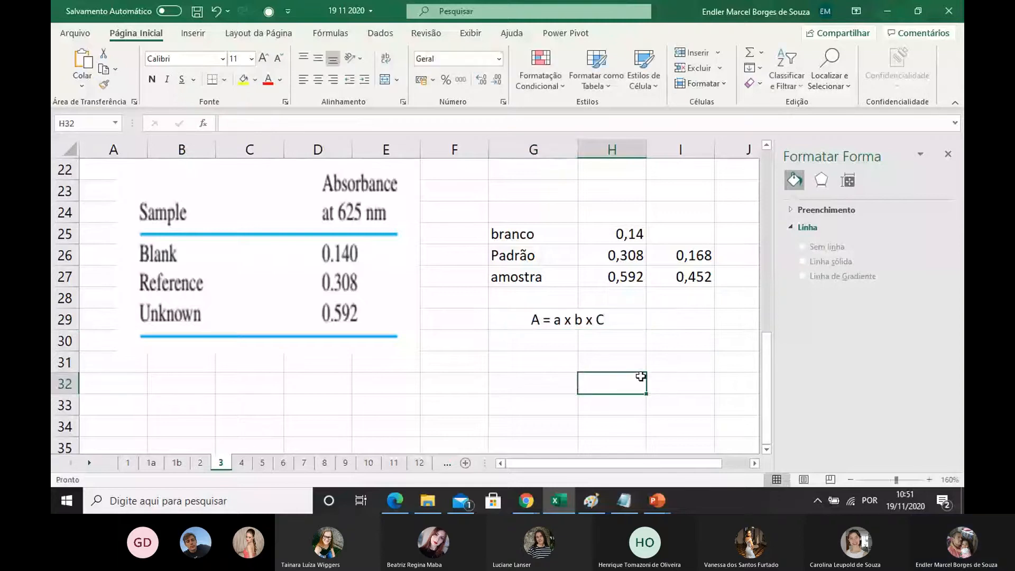
Step: Write the rearranged absorptivity expression "a = A/(C x b)" in cell G30
click(548, 345)
text(a)
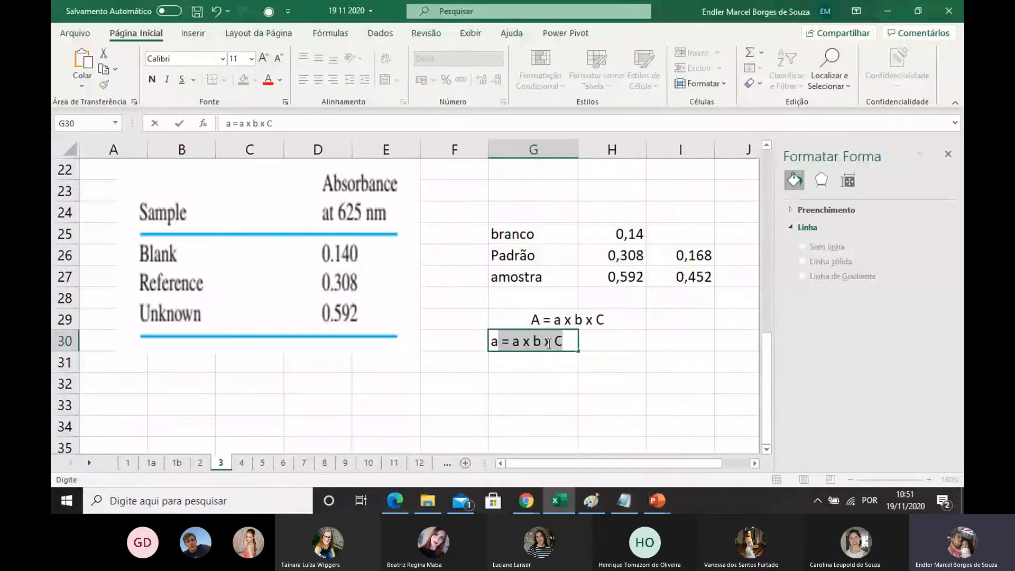
text( = A/()
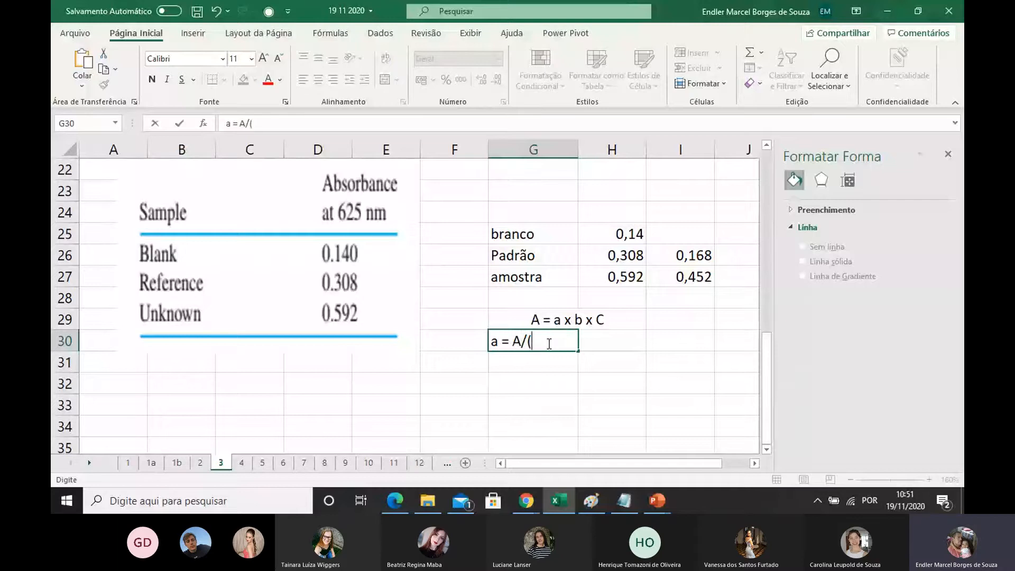
text(C x b))
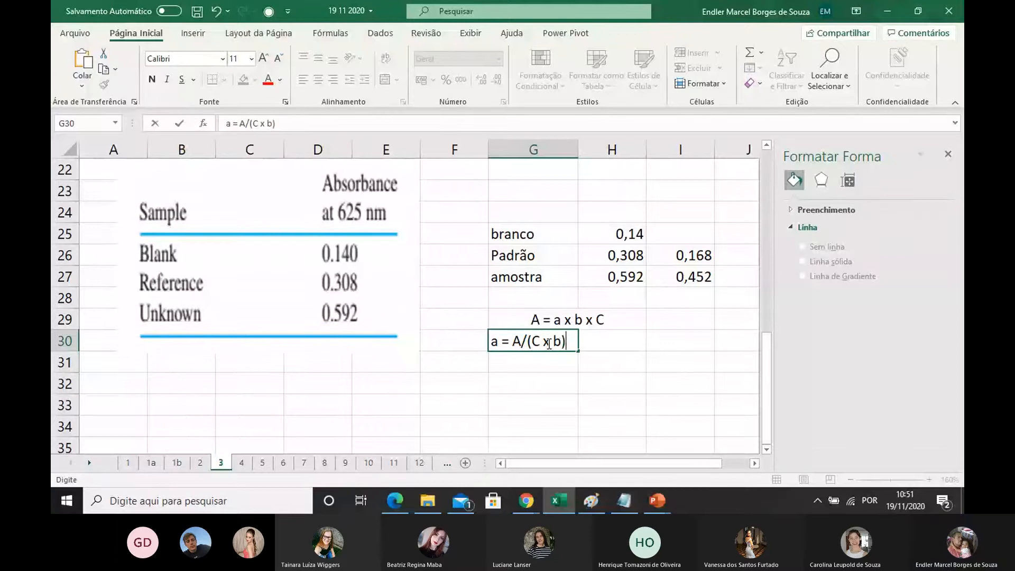
key(Return)
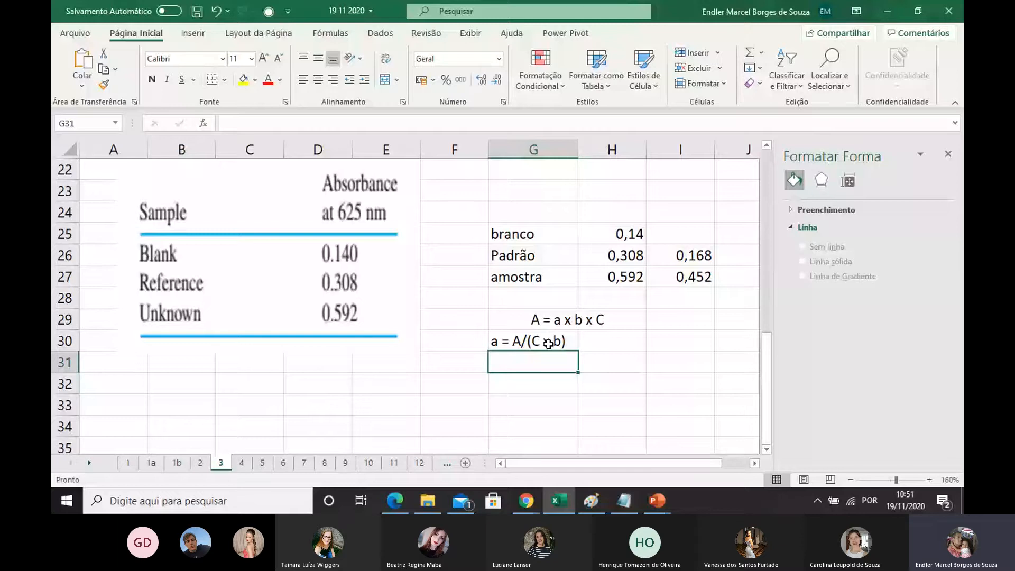
Step: Label cell G32 "C" and write the concentration expression "m/(MW x V)" in H32
click(519, 383)
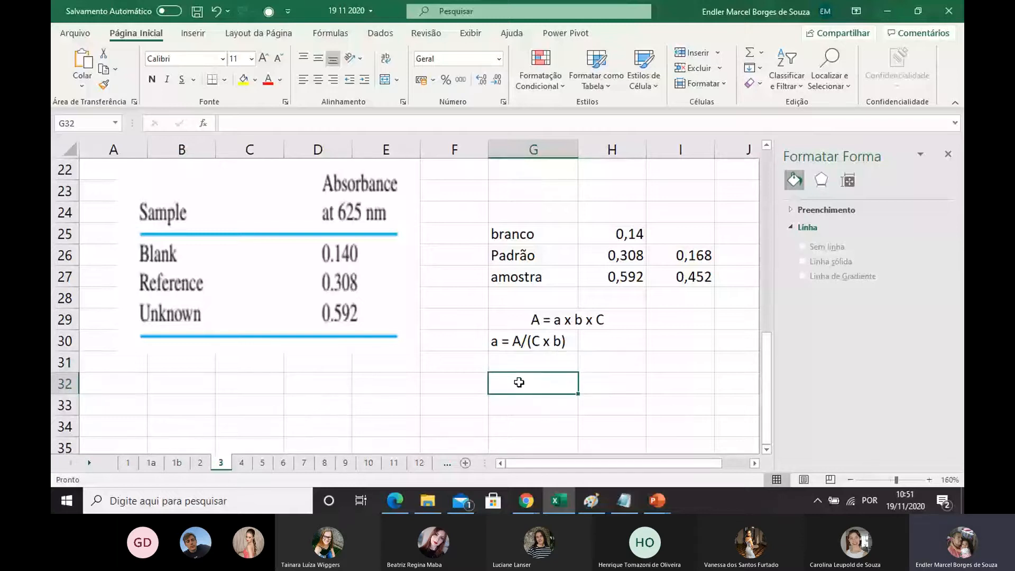
text(C)
click(595, 383)
text(m)
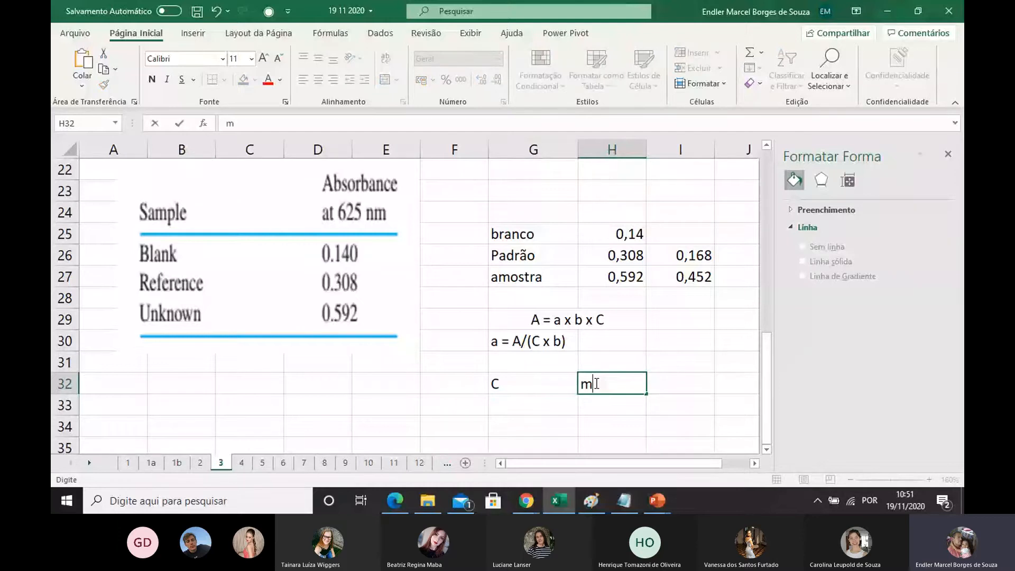
text(/(M)
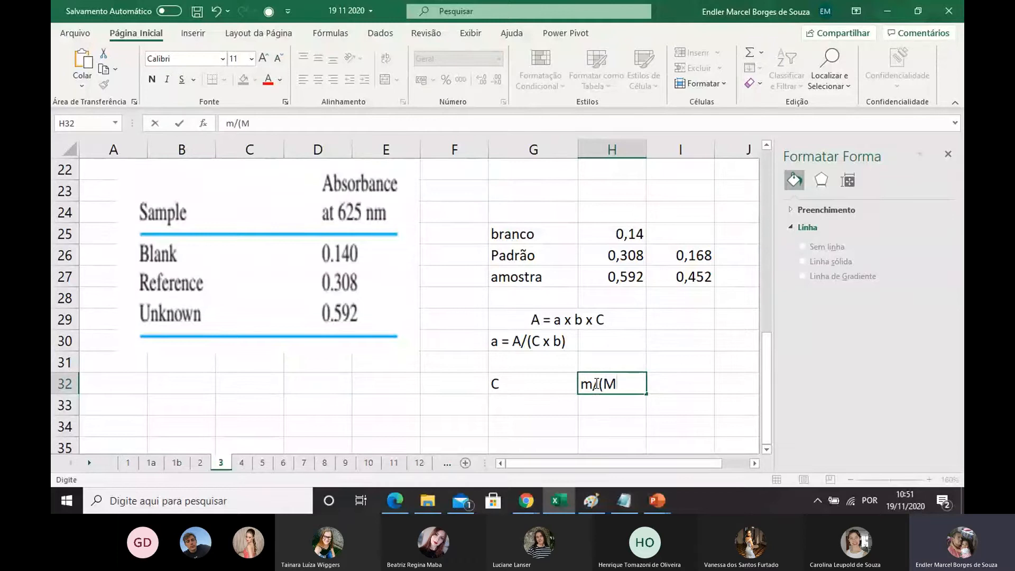
key(BackSpace)
text(MW x V))
key(Return)
Step: Fill row 33 with the mass: label "m" in G33, value 0,01 in H33 and unit "g" in I33
click(548, 416)
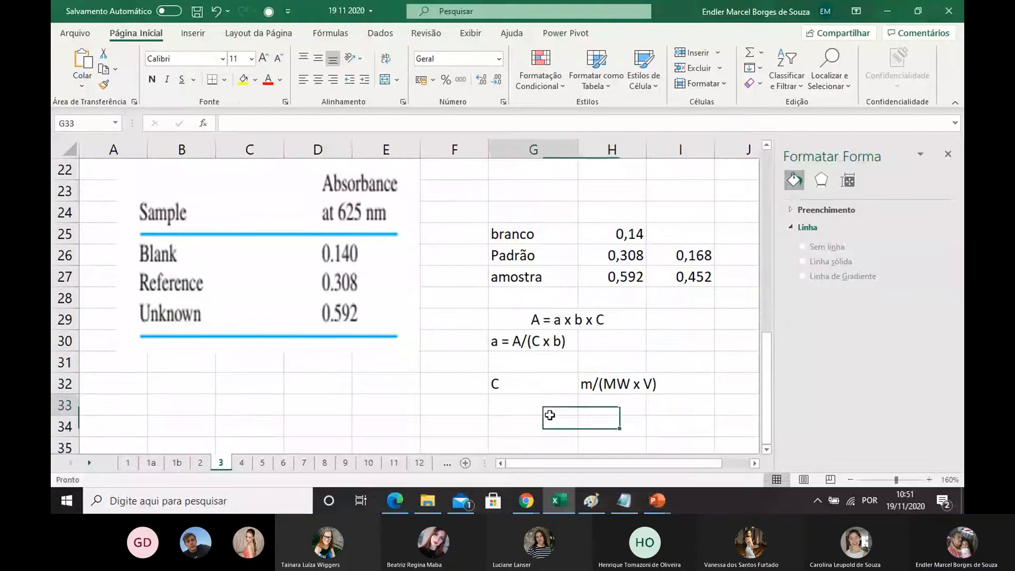
text(m)
click(606, 402)
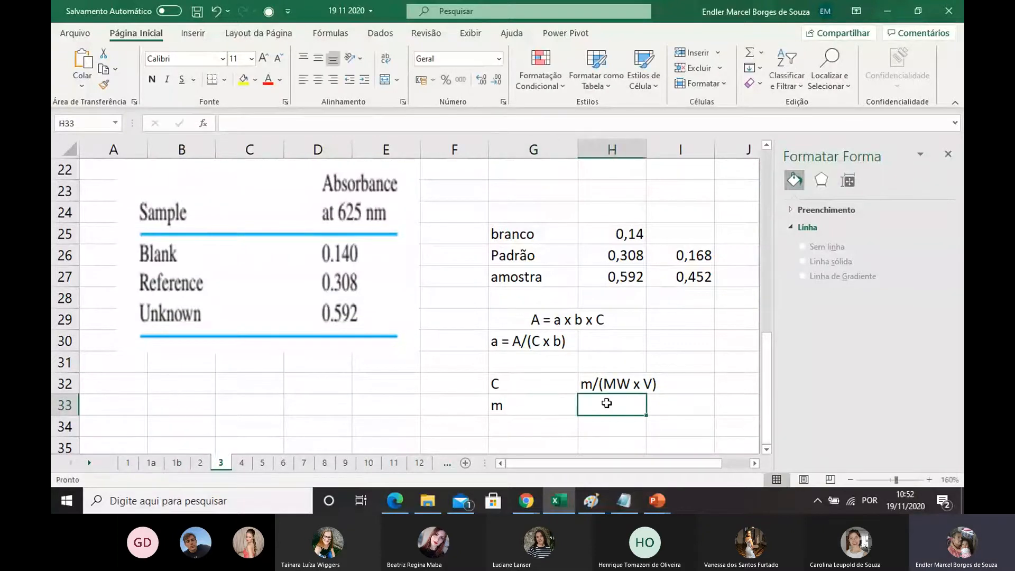
text(0,)
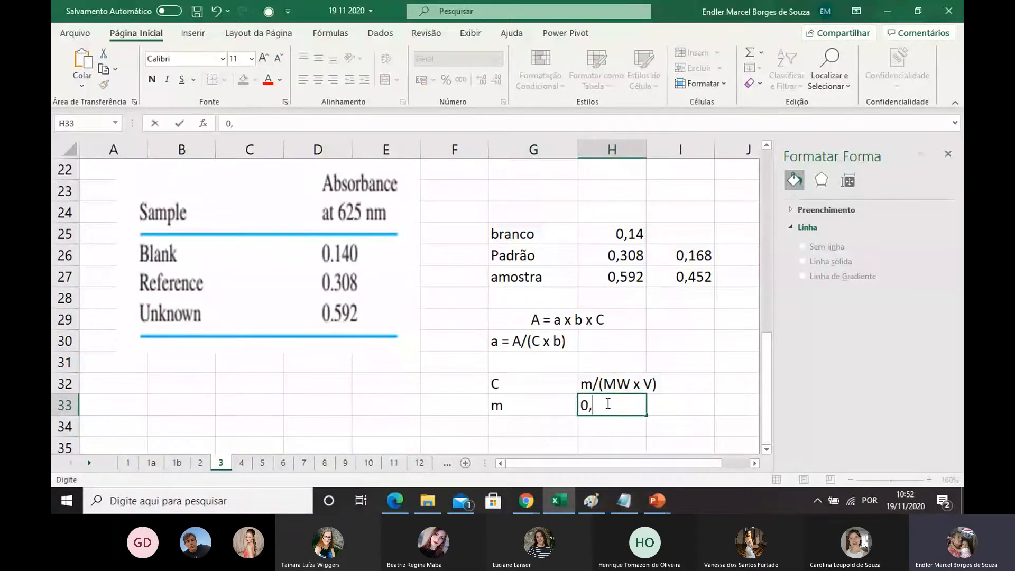
text(01)
click(667, 405)
text(g)
click(643, 424)
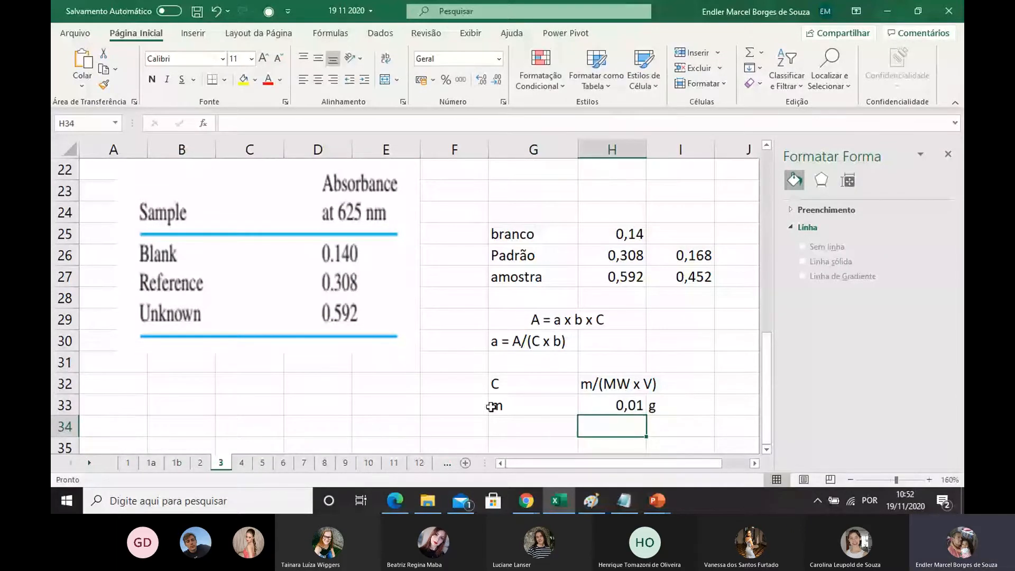
Step: Label cell G34 "MW NH4Cl" for the molar mass of the standard
click(496, 423)
text(MW )
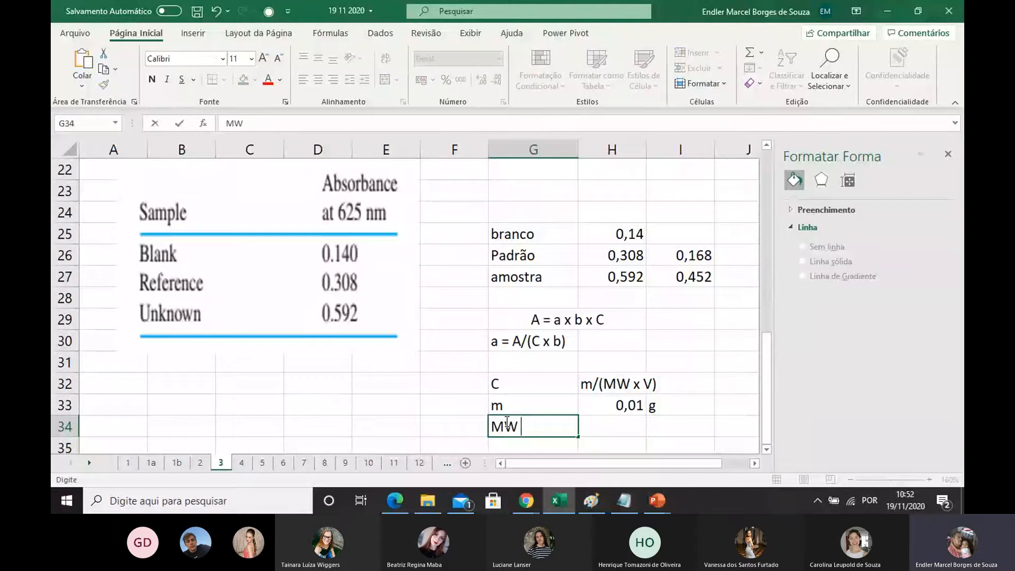
text(NH4C)
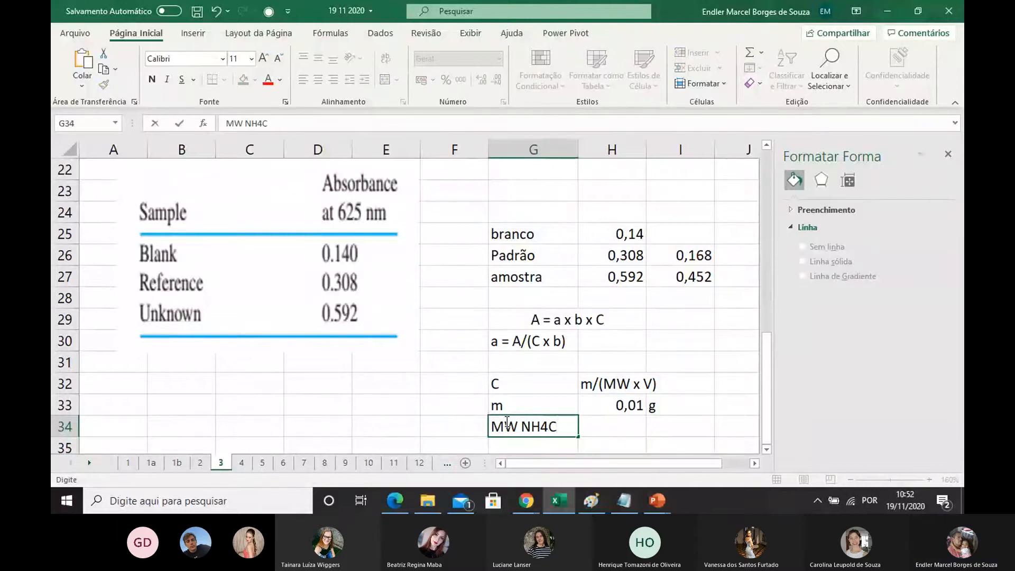
text(l)
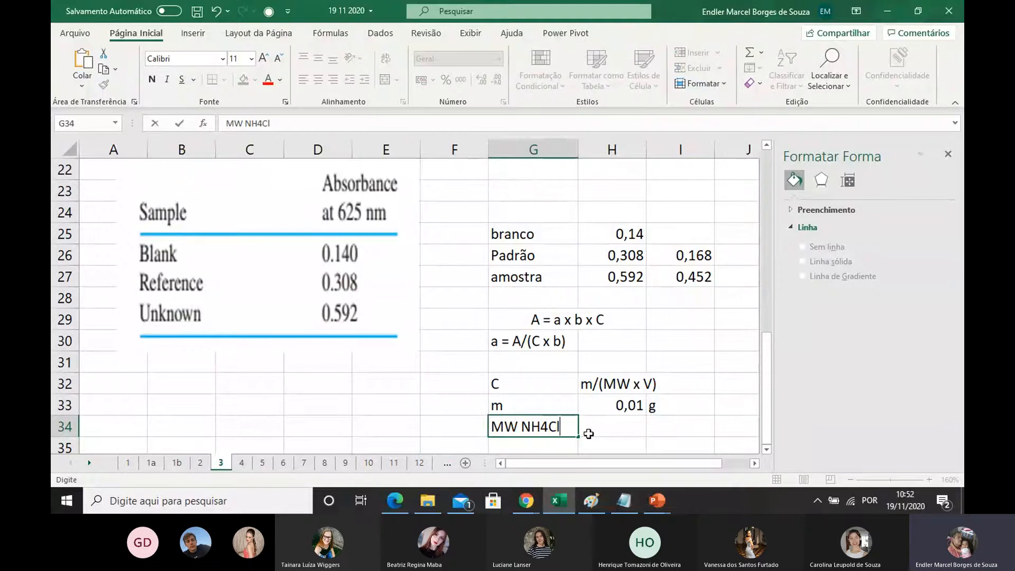
click(617, 425)
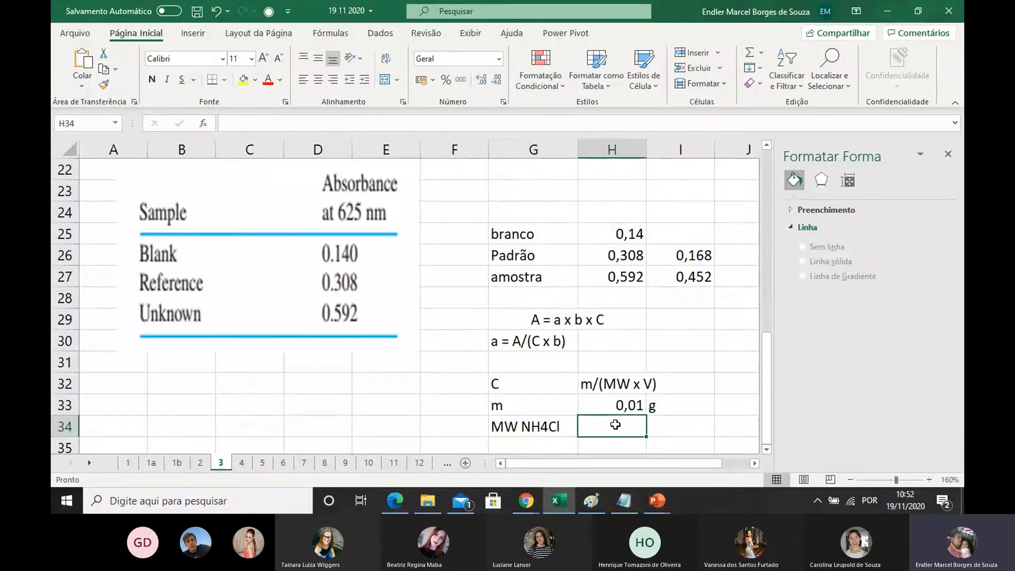
Step: Look up the NH4Cl molar mass in the problem statement and enter =53,49 in H34 with the unit "g/mol" in I34
click(544, 428)
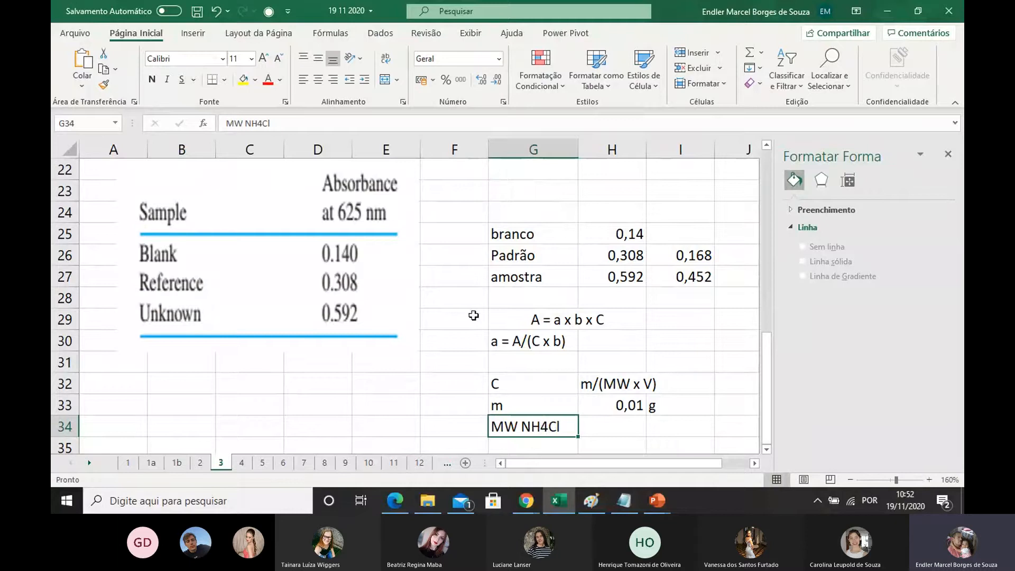
scroll(472, 313, up, 2)
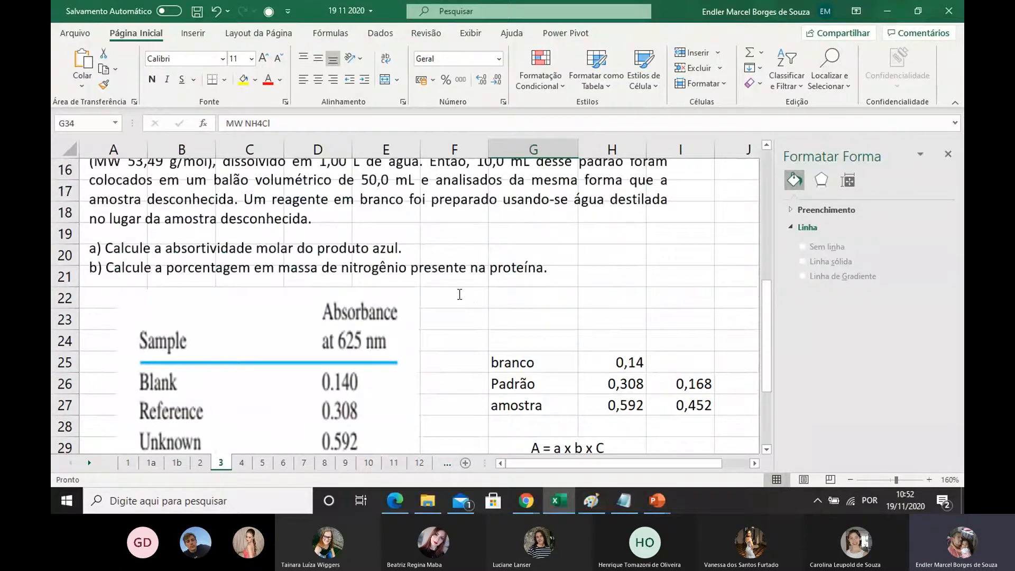
scroll(323, 221, up, 2)
drag(163, 289, 129, 286)
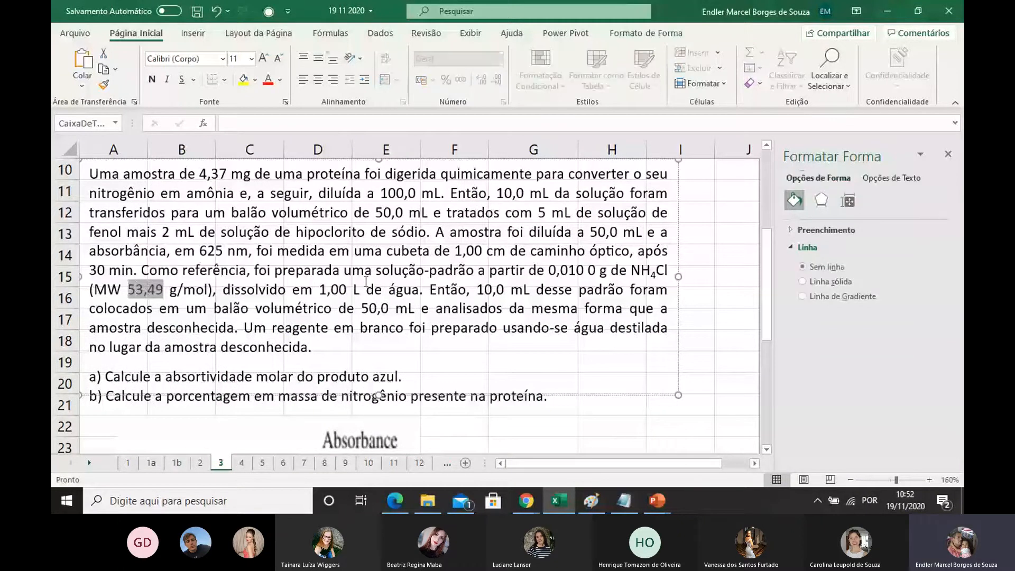
scroll(366, 282, down, 4)
click(601, 430)
text(=53,49)
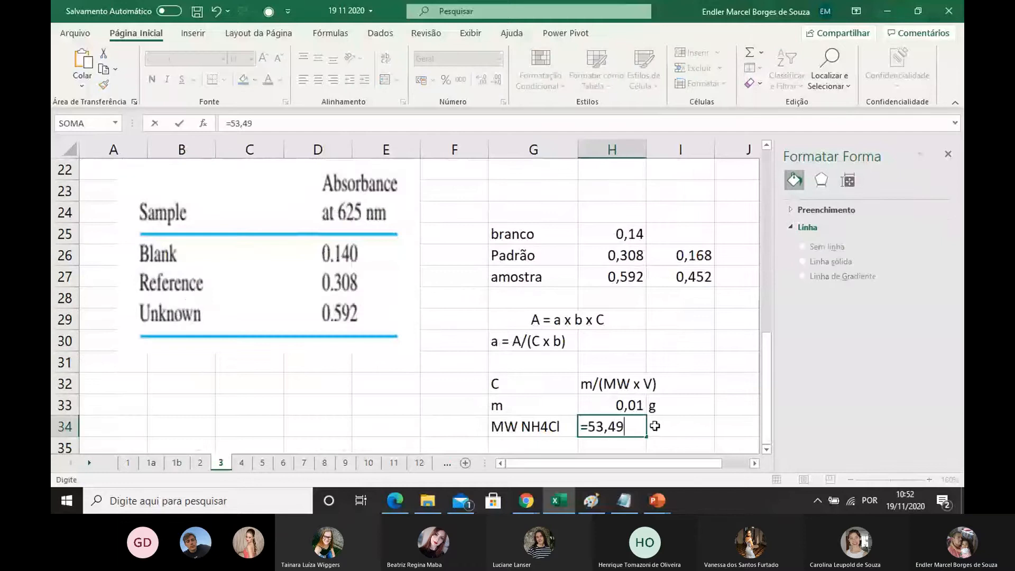
double_click(676, 426)
text(g)
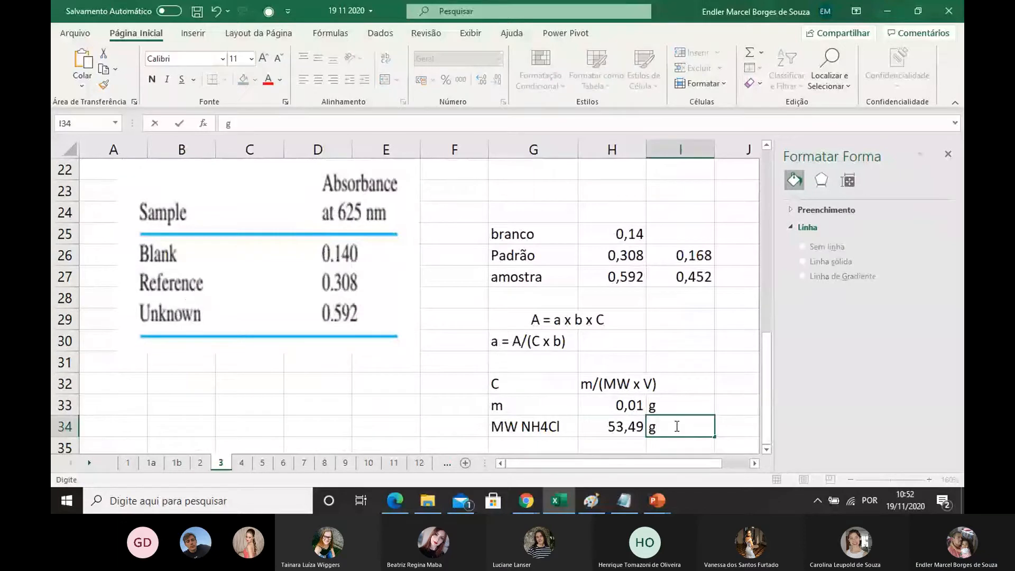
text(/mol)
key(Return)
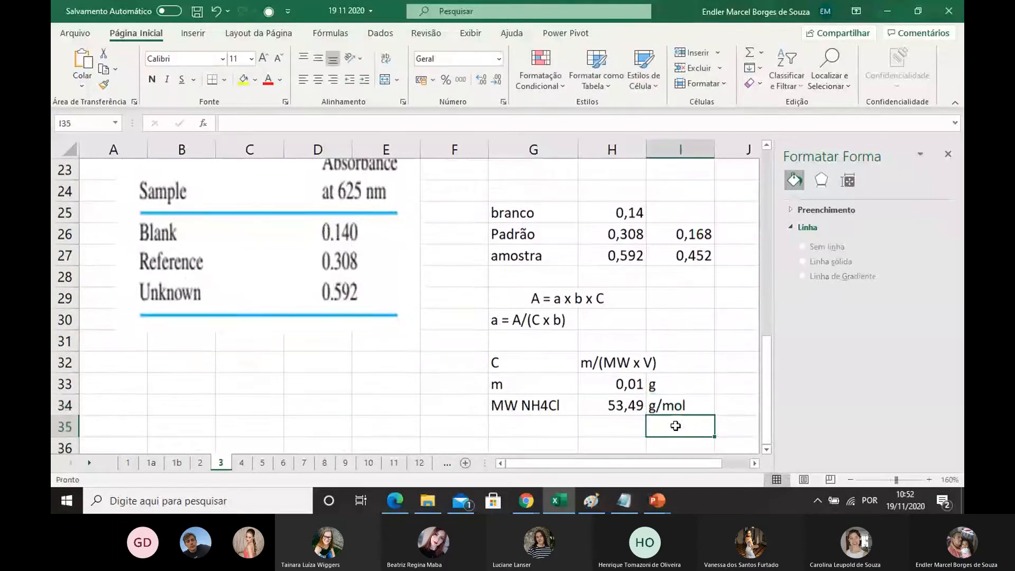
Step: Fill row 35 with the volume: label "V" in G35, value 1 in H35 and unit "L" in I35
scroll(526, 296, down, 2)
click(524, 294)
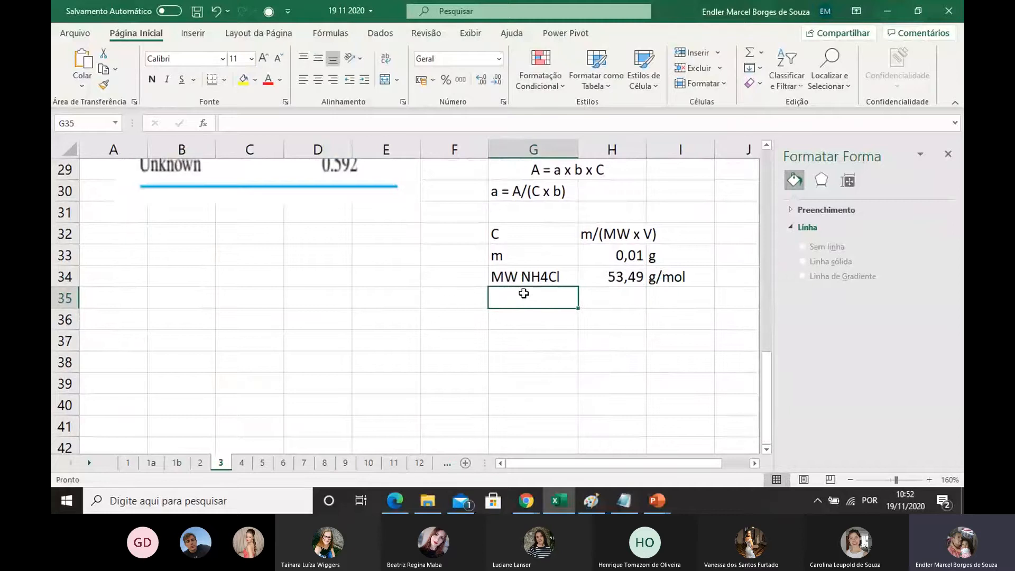
text(V)
click(582, 319)
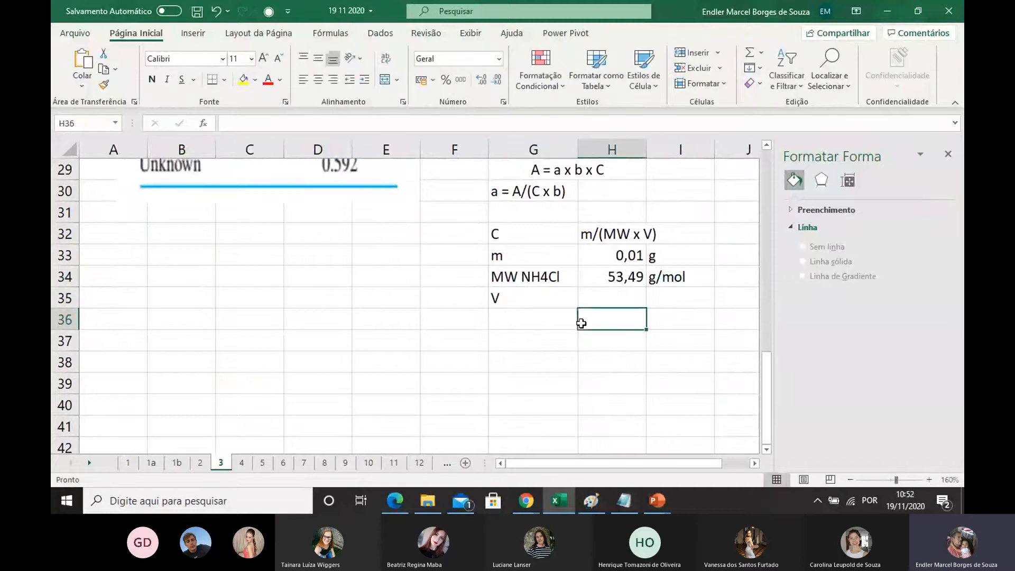
click(627, 302)
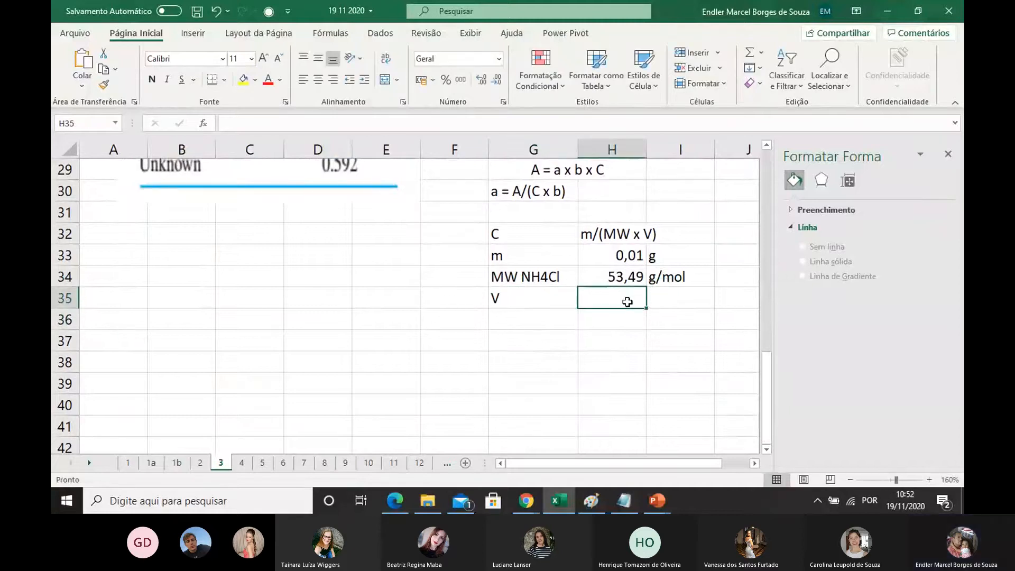
text(1)
key(Return)
key(Return)
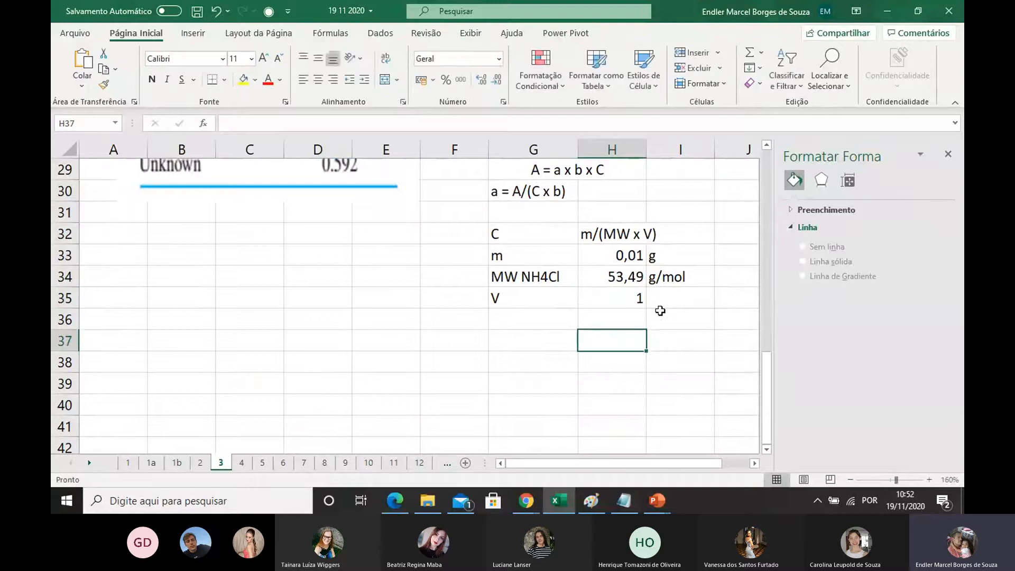
double_click(662, 298)
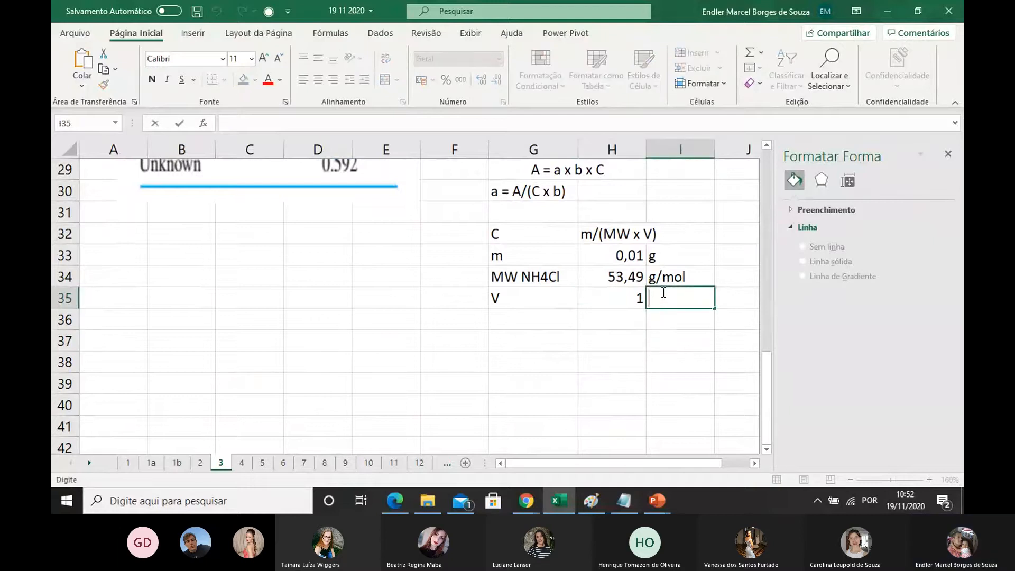
text(L)
click(582, 322)
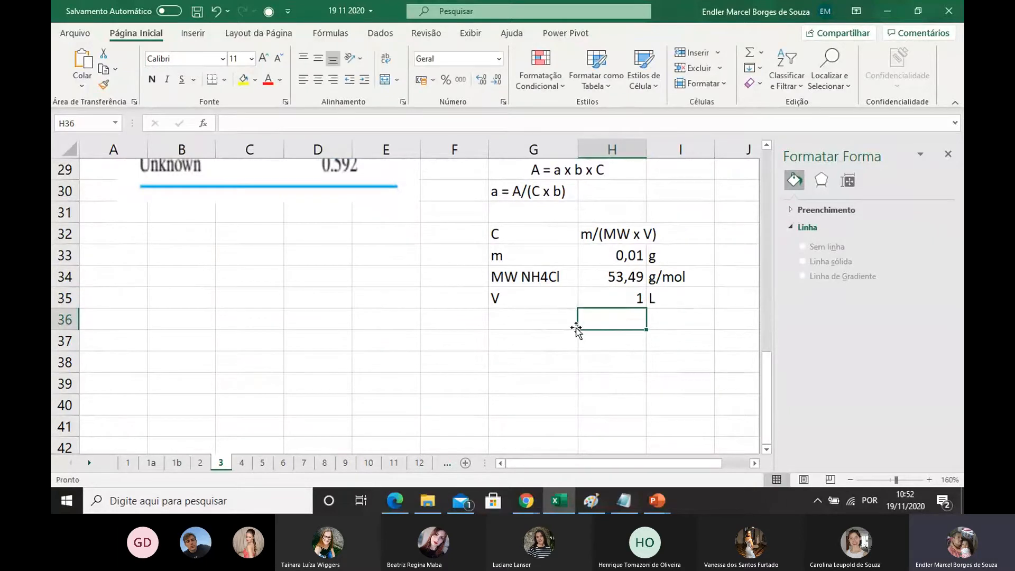
Step: Label cell G36 "C" and calculate the standard's concentration in H36 with =H33/(H34*H35)
click(511, 313)
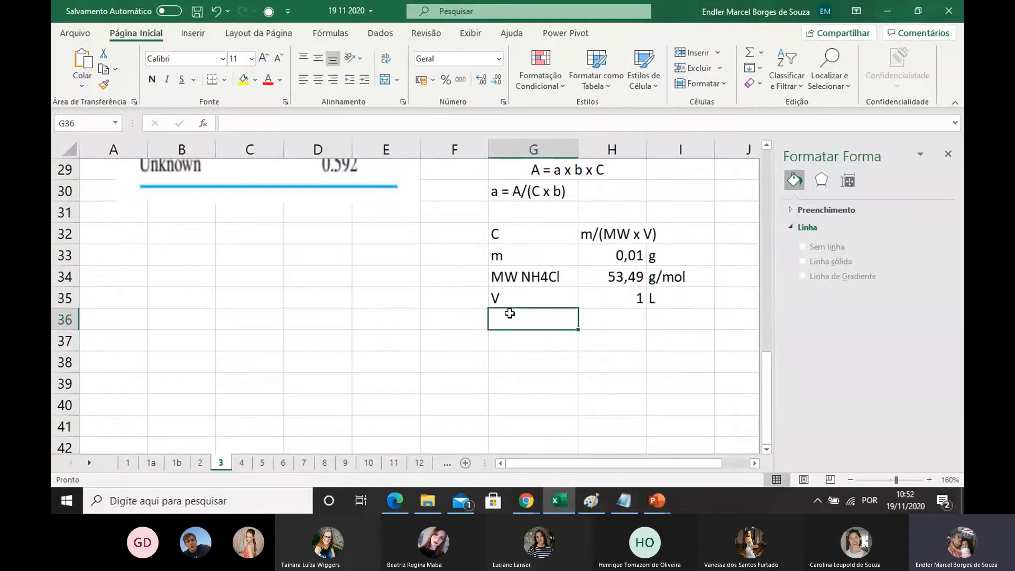
text(C)
click(596, 336)
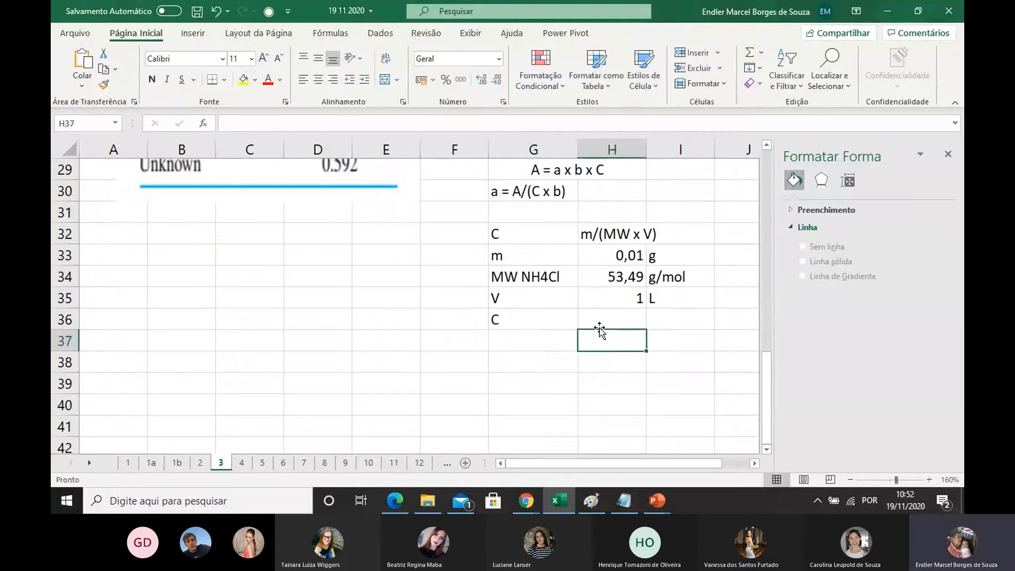
click(600, 325)
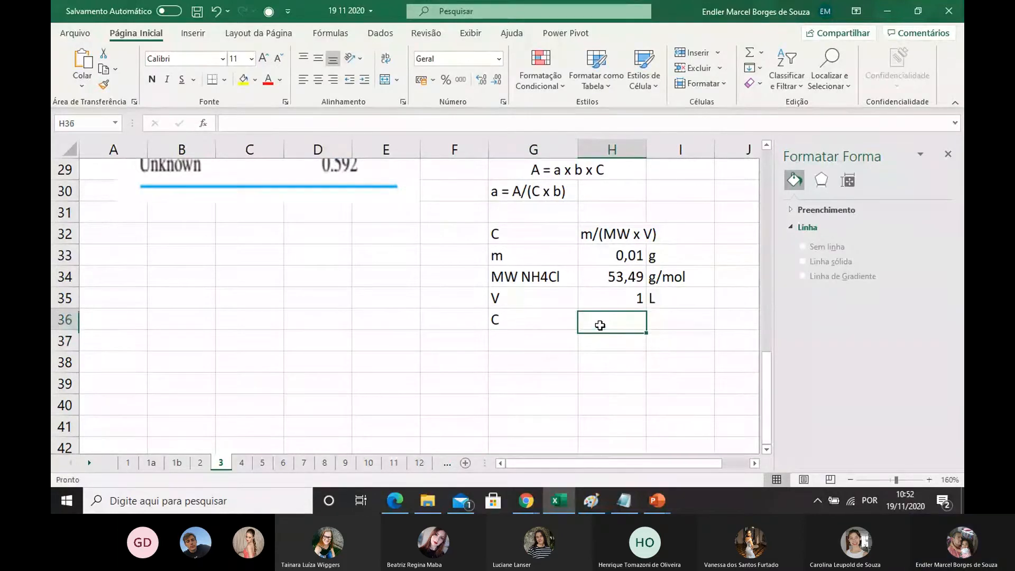
text(=)
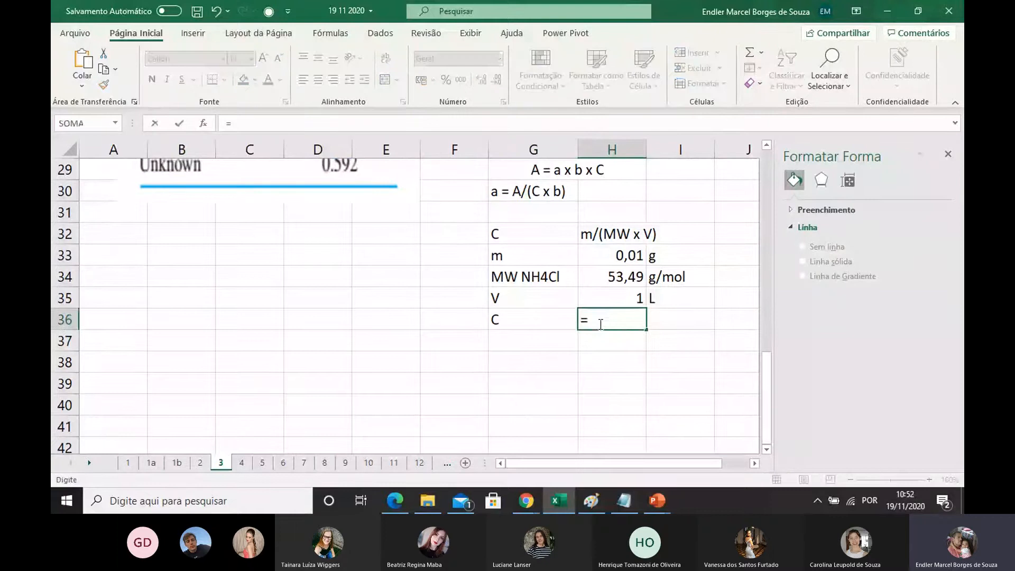
click(614, 258)
text(/()
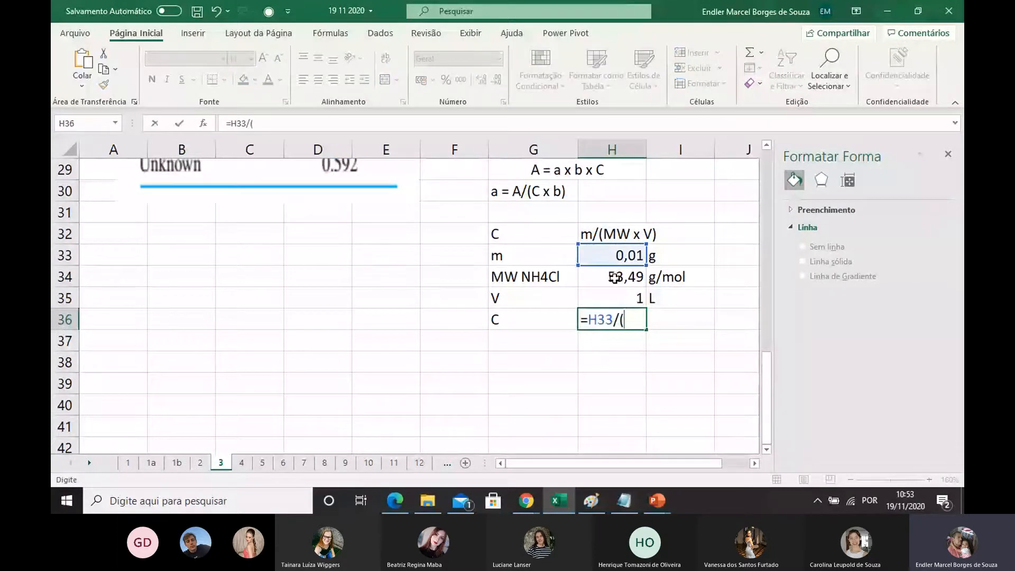
click(615, 278)
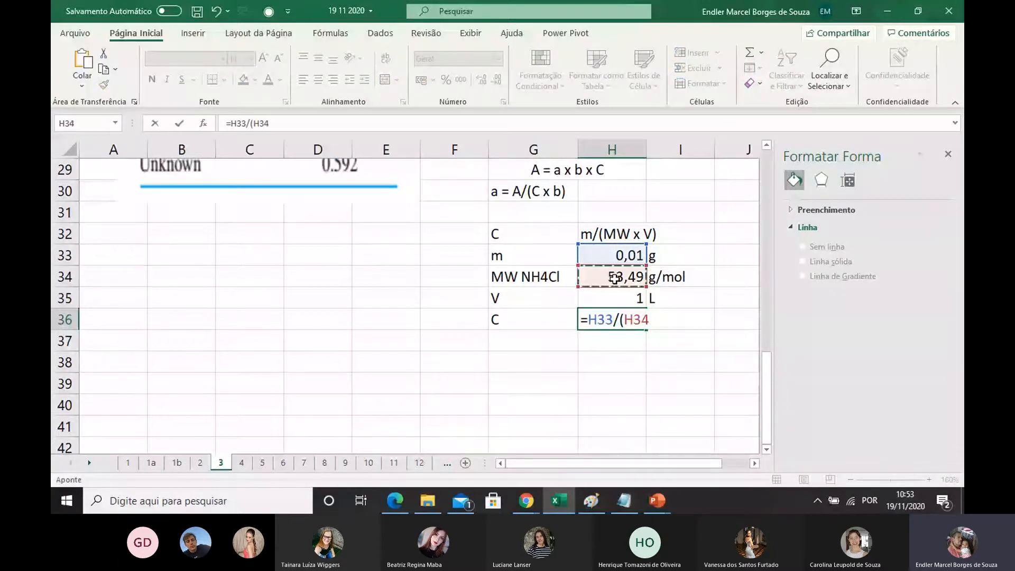
text(*)
click(616, 300)
text())
key(Return)
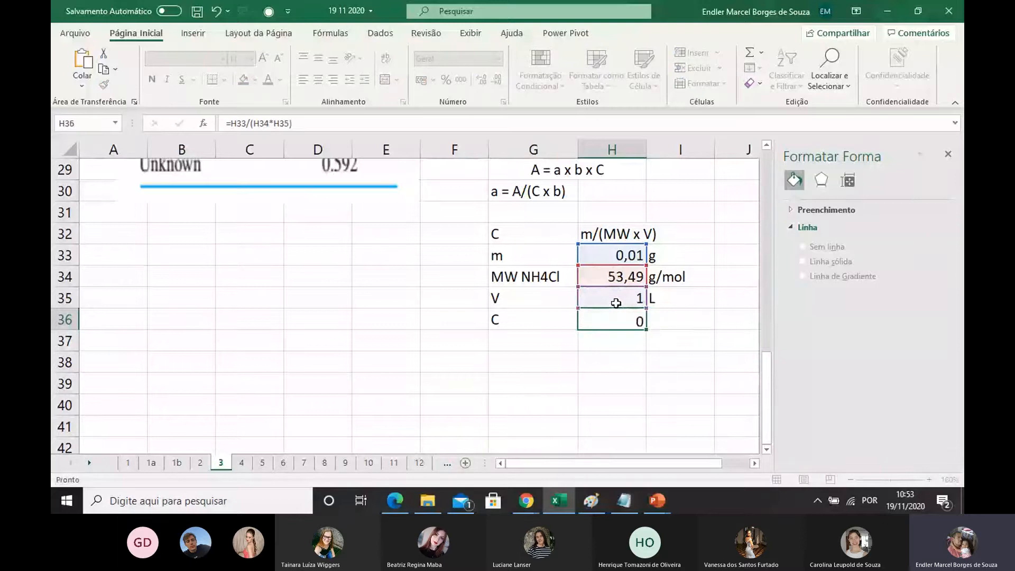
Step: Add the unit "mol/L" in I36 for the calculated concentration
click(651, 323)
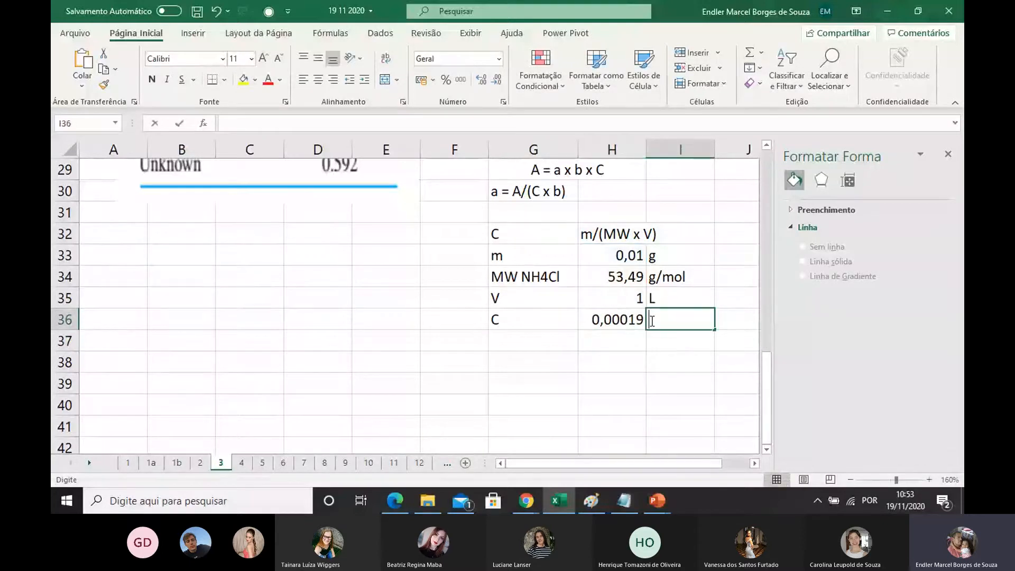
text(mol/L)
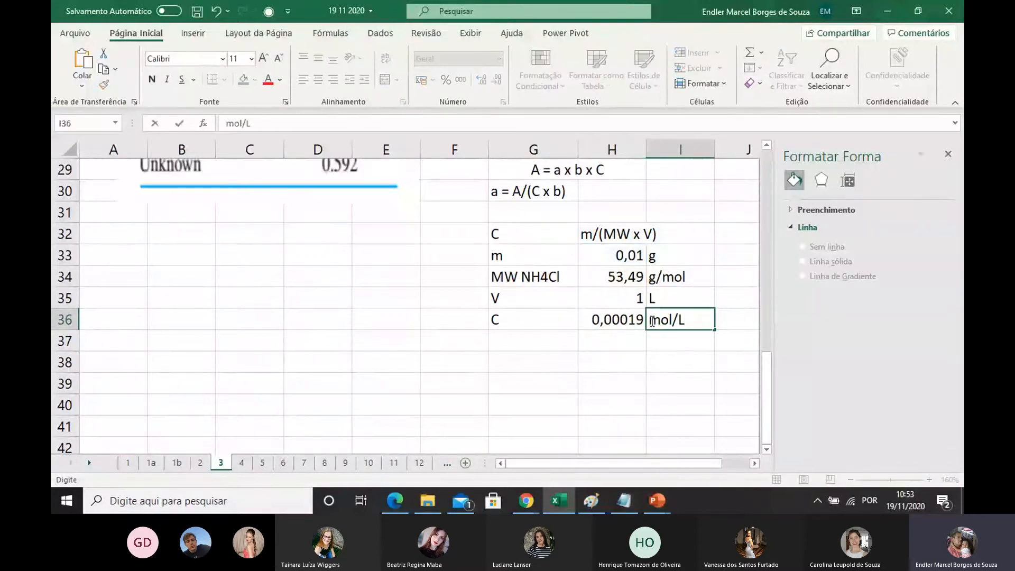
click(640, 377)
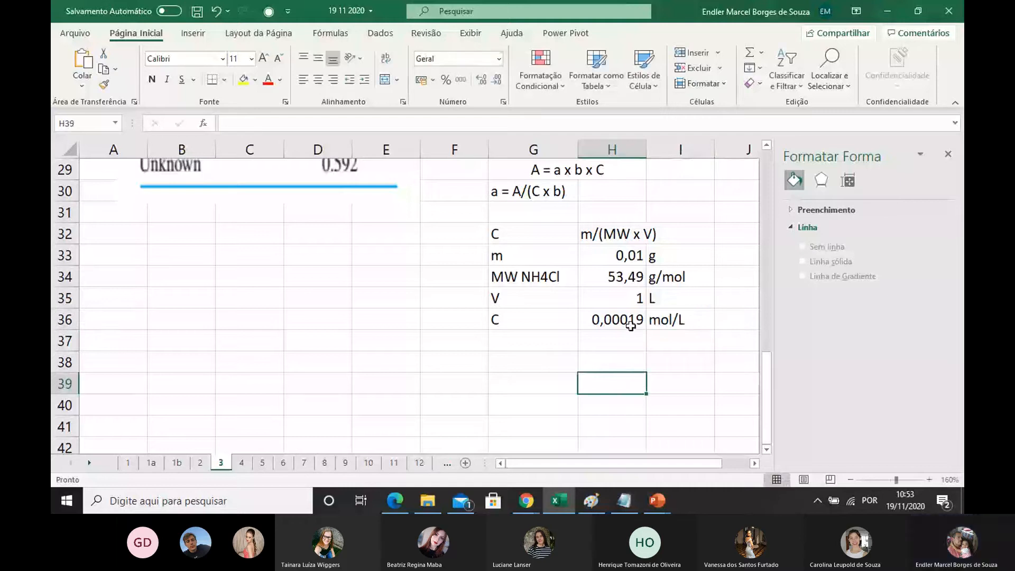
Step: Reread the problem statement's passage on preparing and diluting the NH4Cl standard, highlighting it, and return to the concentration in H36
scroll(543, 302, up, 3)
scroll(500, 309, up, 1)
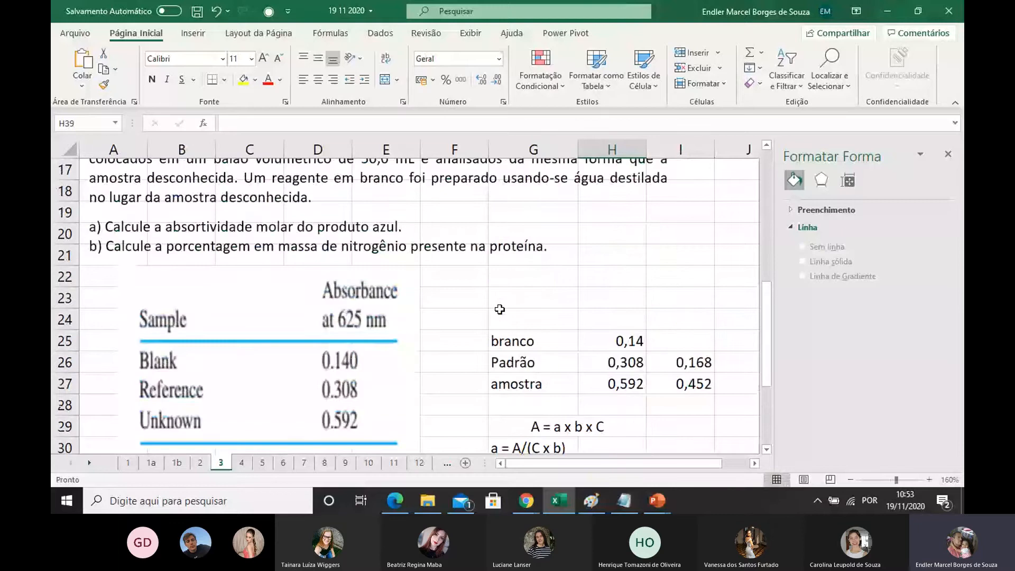
scroll(499, 309, up, 2)
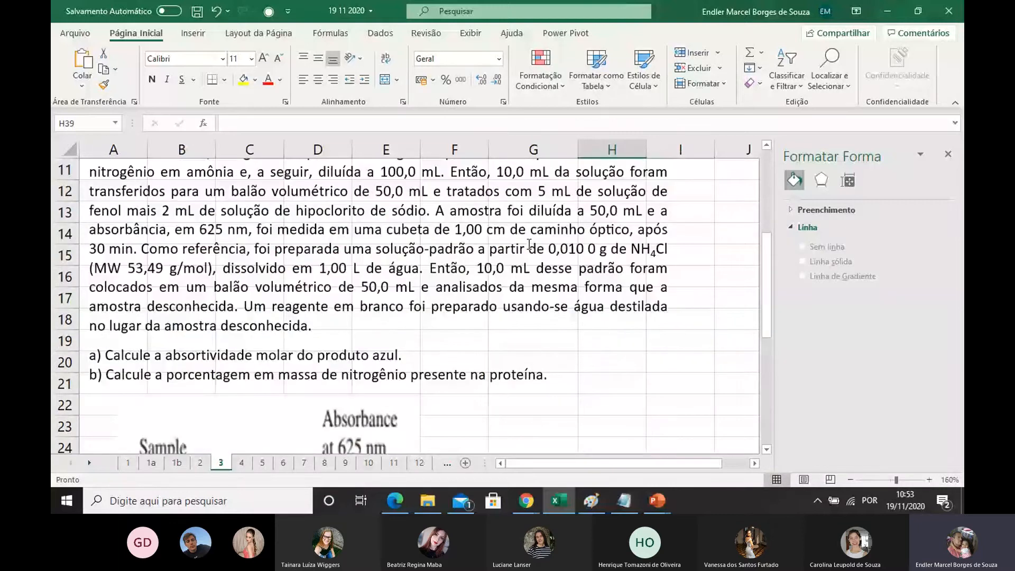
drag(549, 248, 185, 277)
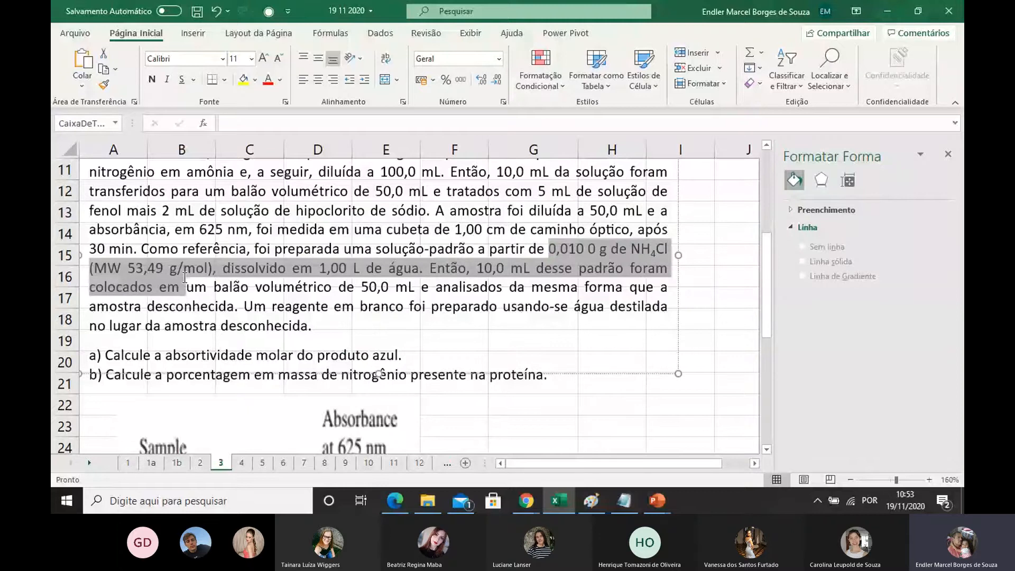
drag(184, 277, 489, 308)
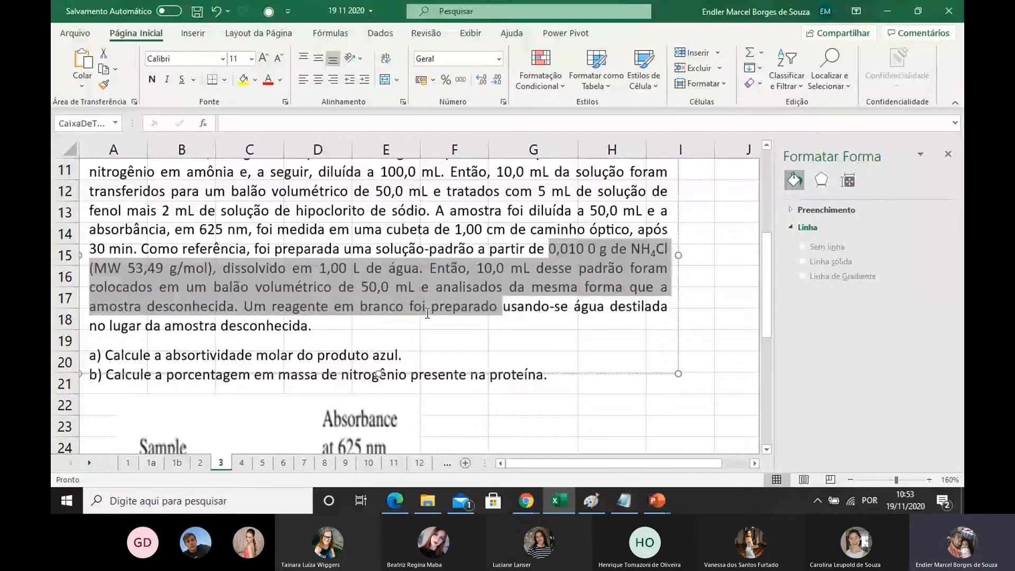
drag(427, 313, 322, 322)
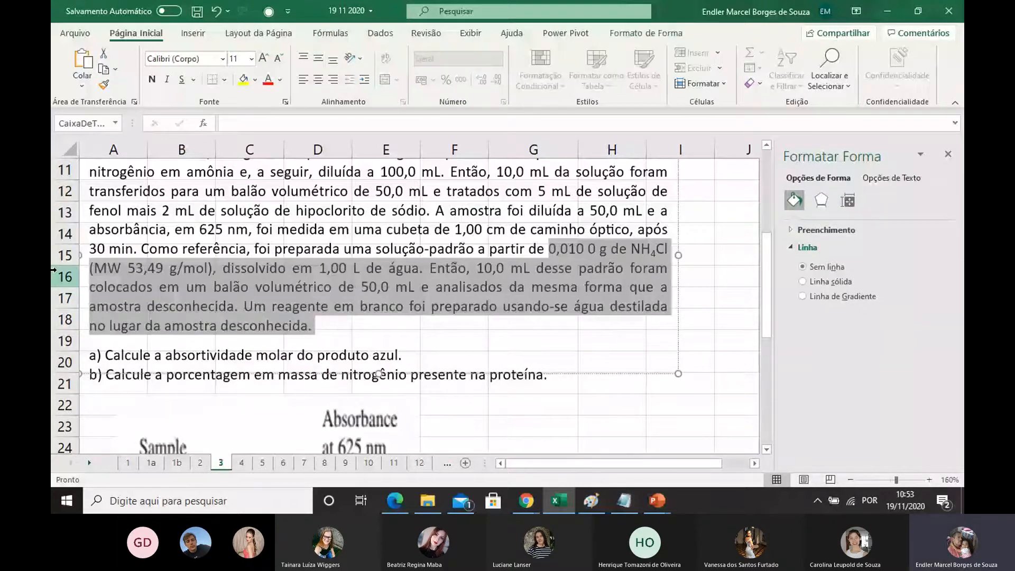
scroll(294, 244, down, 3)
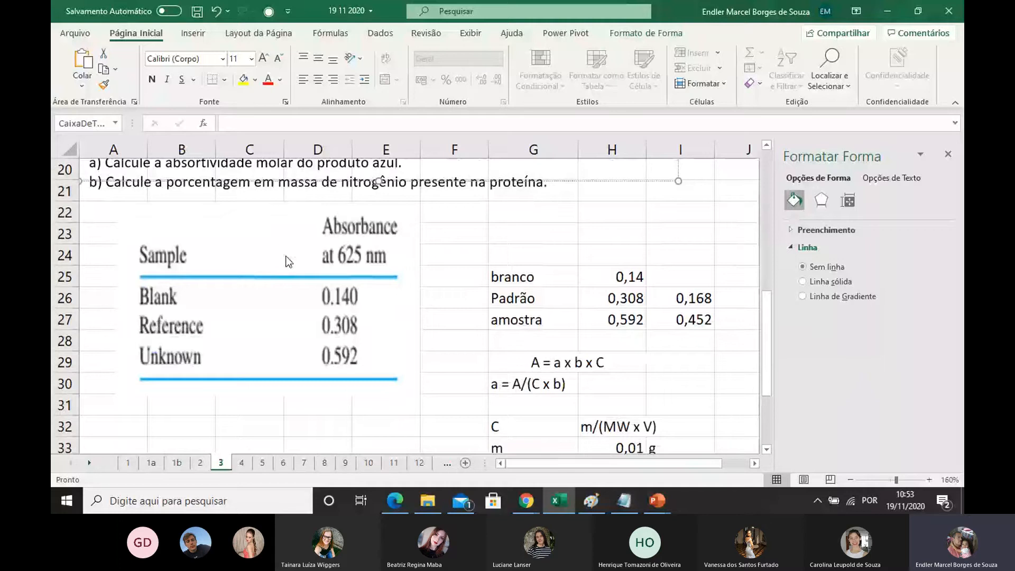
scroll(283, 259, down, 3)
click(597, 319)
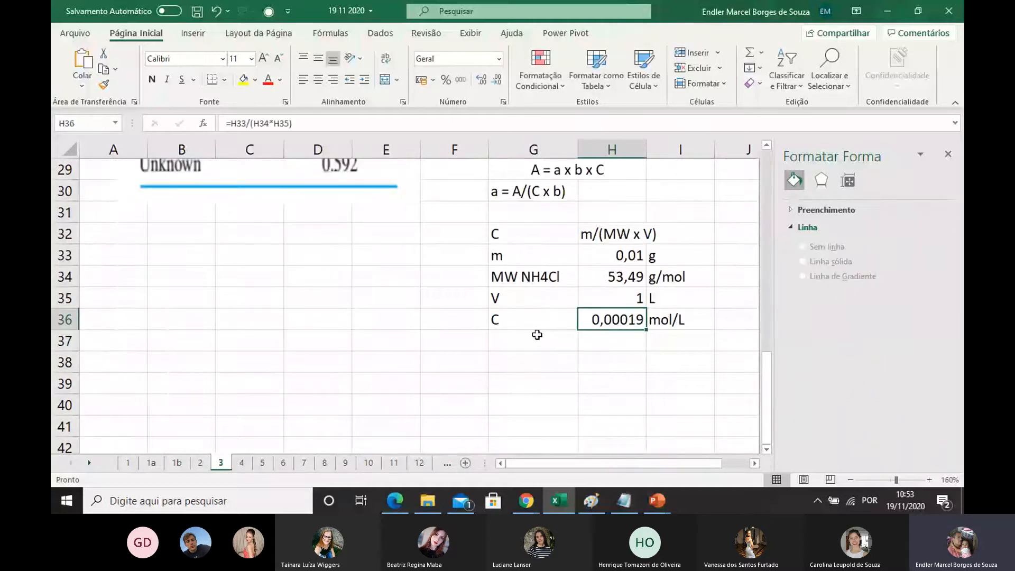
Step: Label cell G38 "F" for the dilution factor and enter =10/50 in H38
click(515, 342)
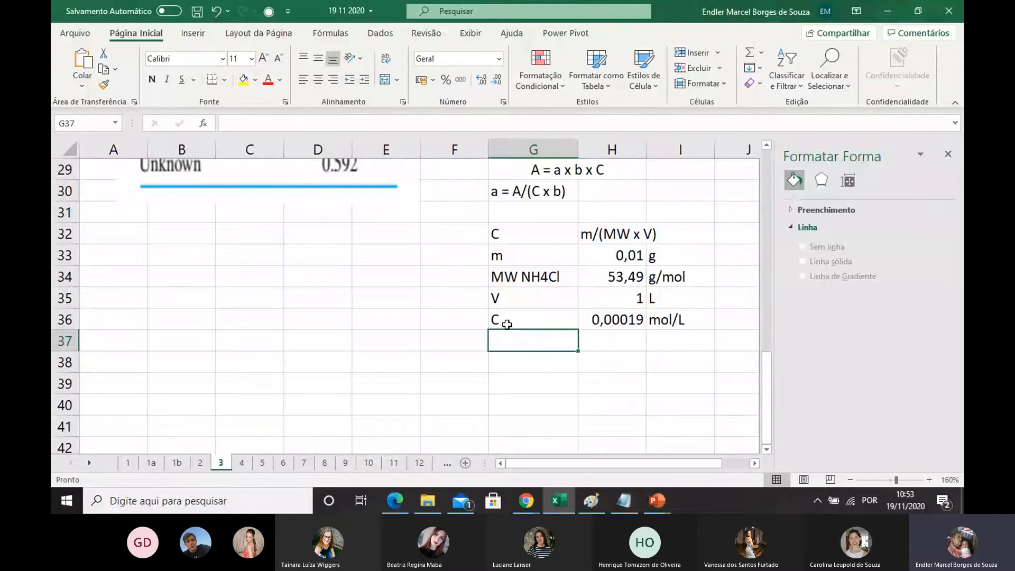
click(504, 362)
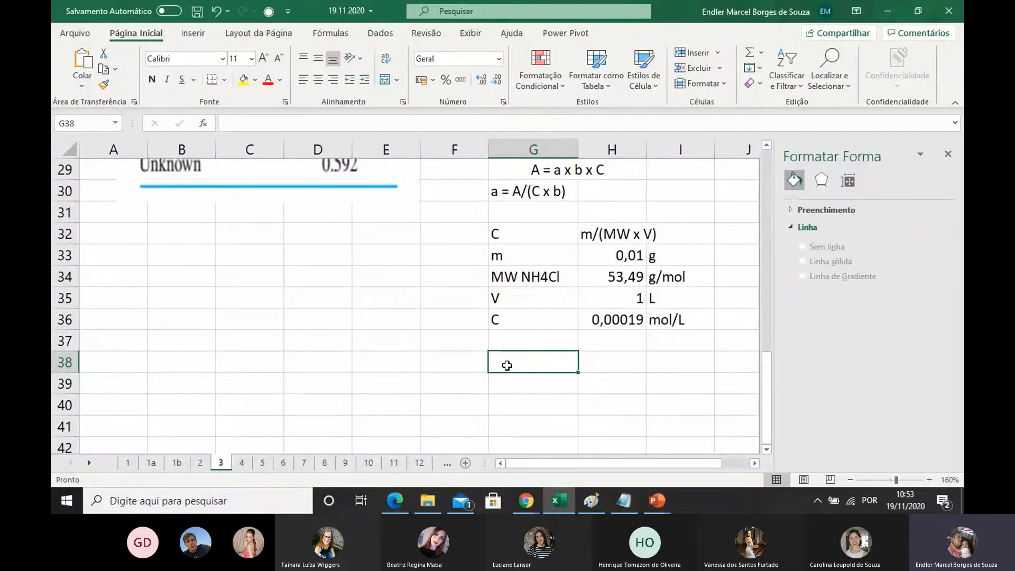
text(F)
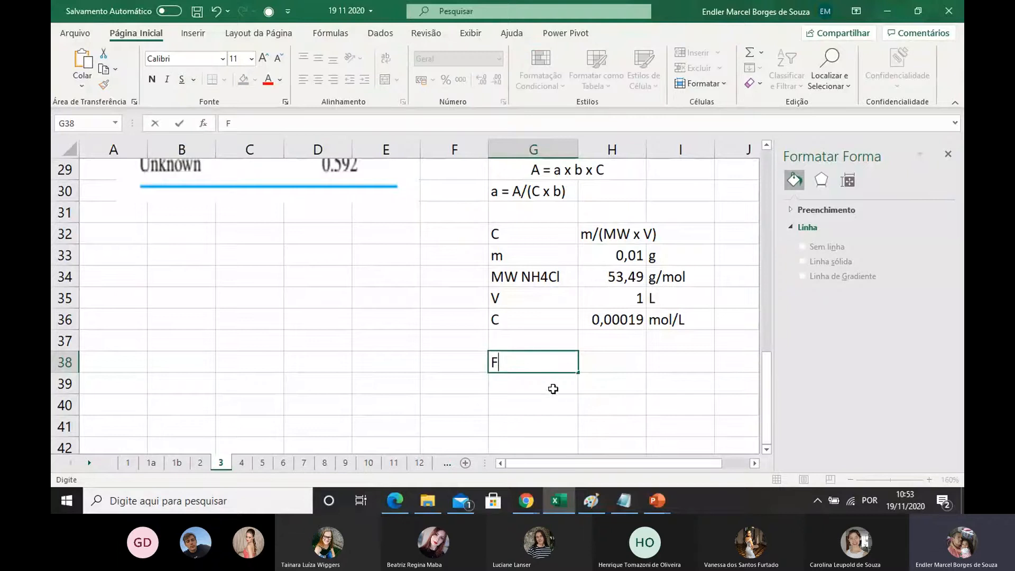
key(Return)
click(594, 362)
text(=)
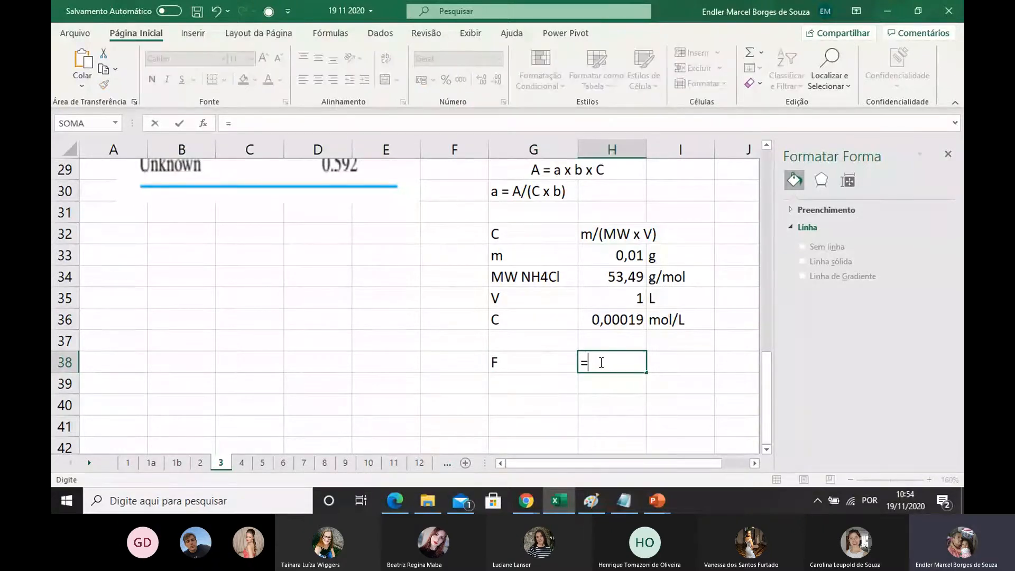
text(10/50)
key(Return)
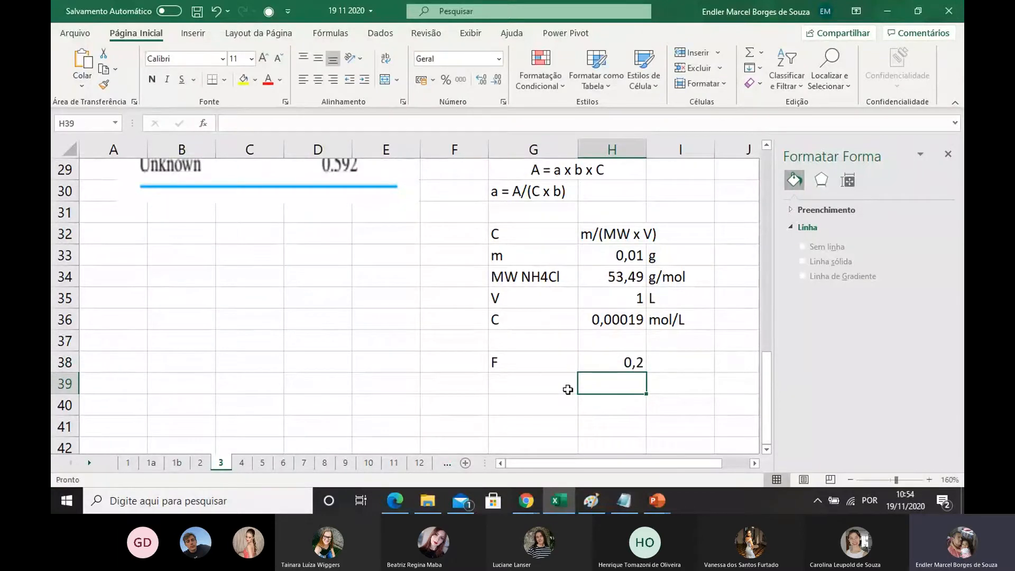
Step: Label cell G39 "Ca" for the diluted standard's concentration
click(540, 383)
text(C)
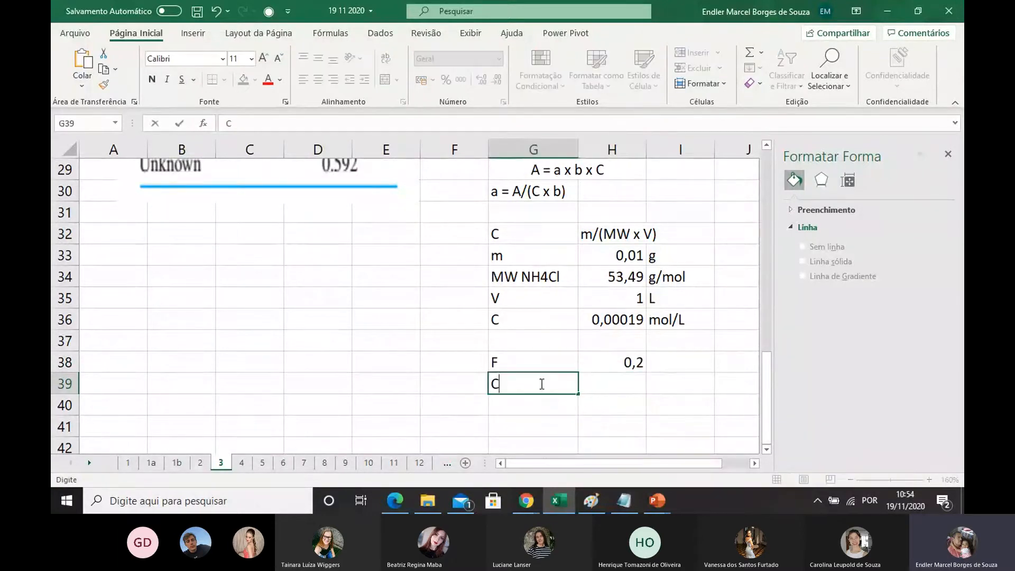
text(d)
click(606, 389)
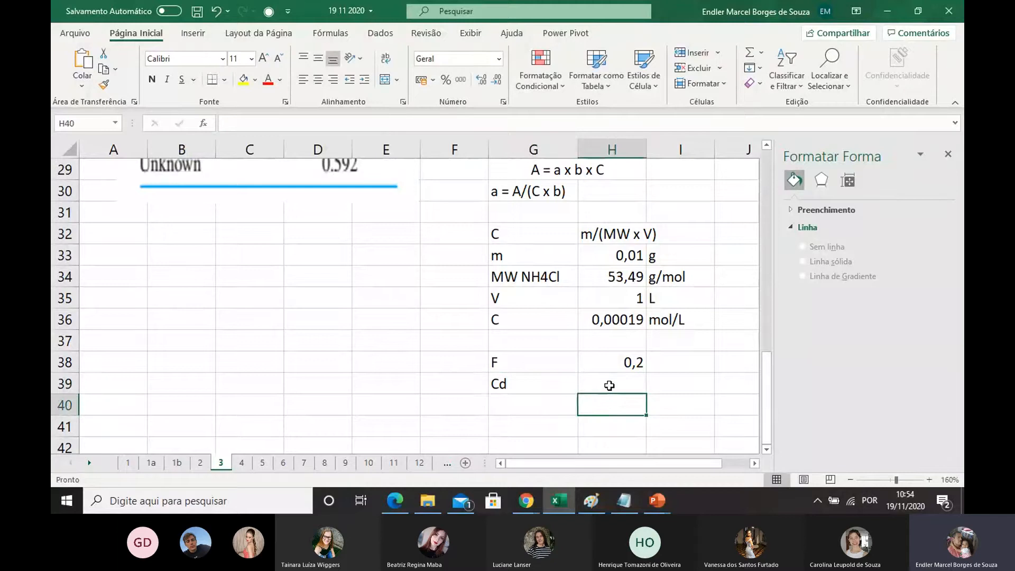
click(516, 384)
double_click(511, 384)
text(a)
click(516, 418)
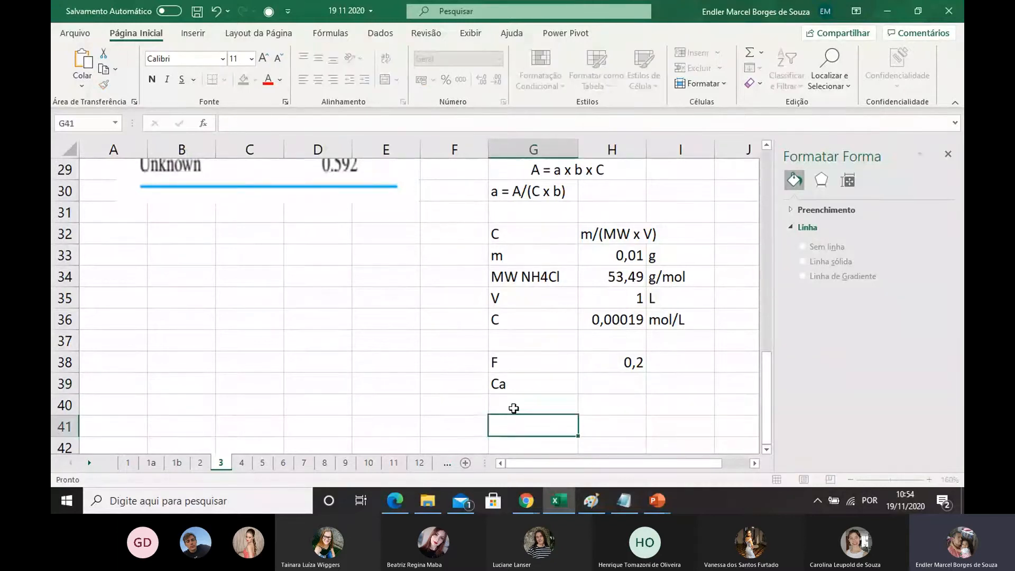
Step: Calculate the diluted standard's concentration in H39 with =H36*H38
drag(521, 320, 619, 323)
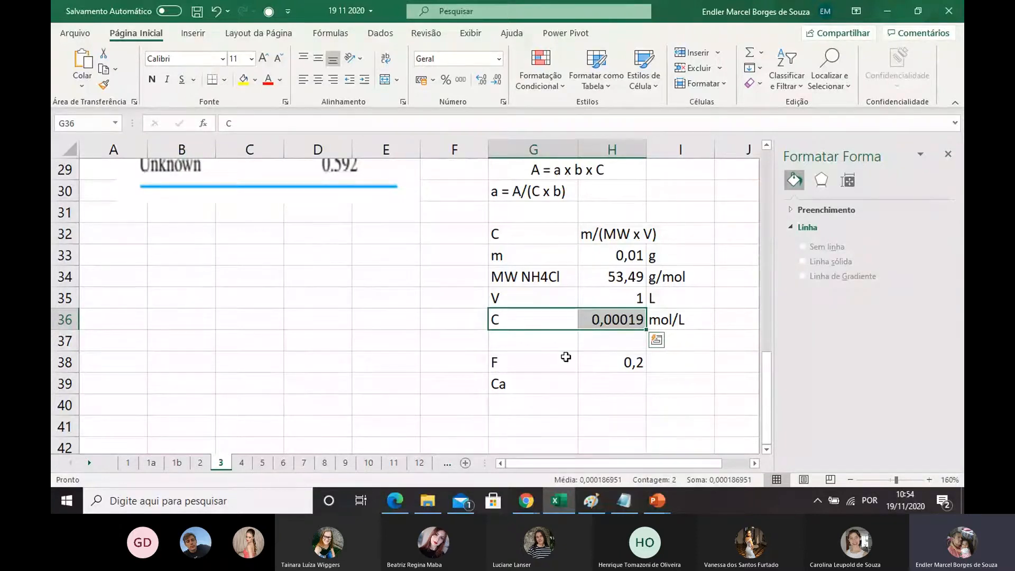
click(588, 388)
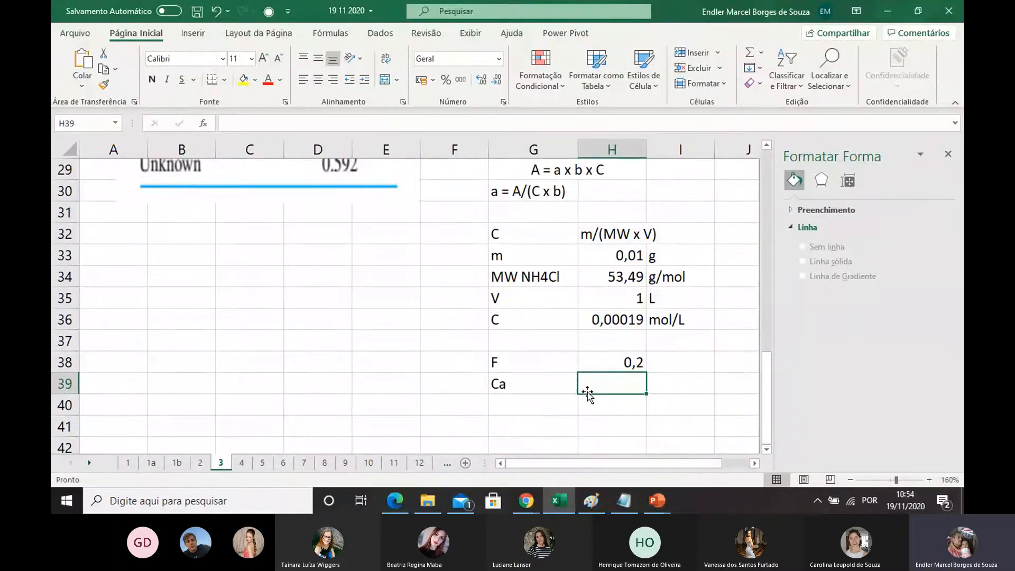
double_click(592, 389)
text(=)
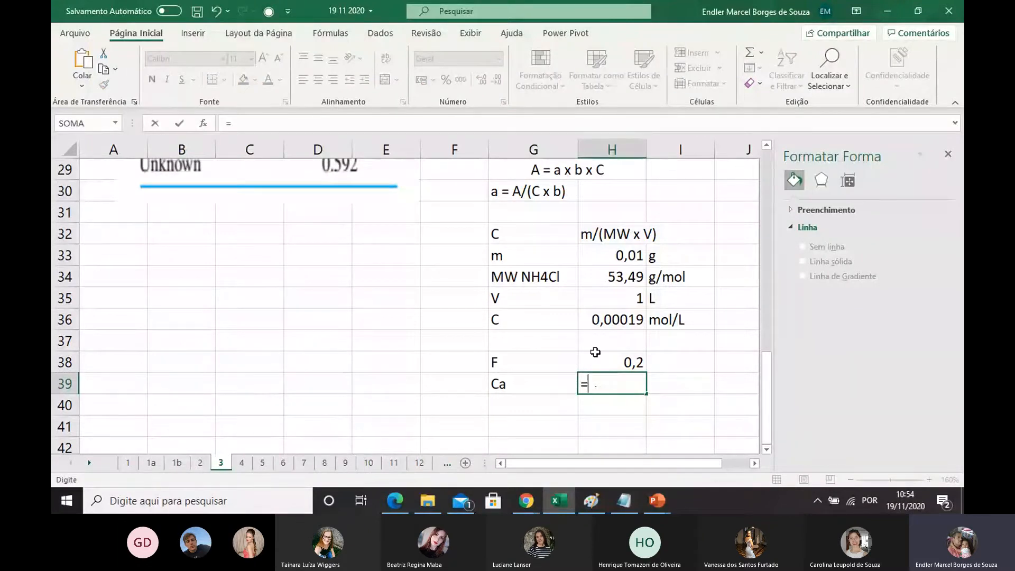
click(595, 319)
text(*)
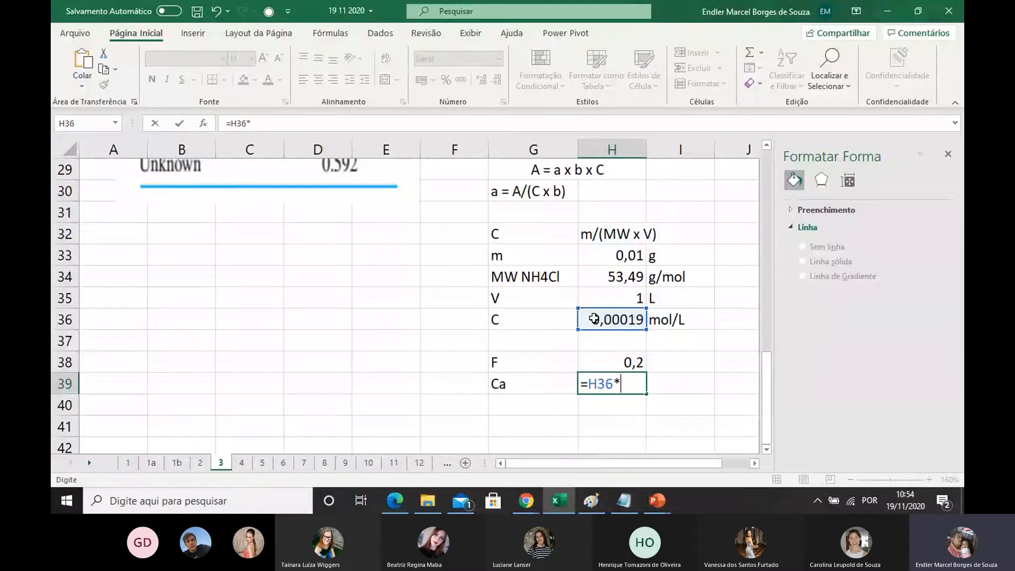
click(640, 361)
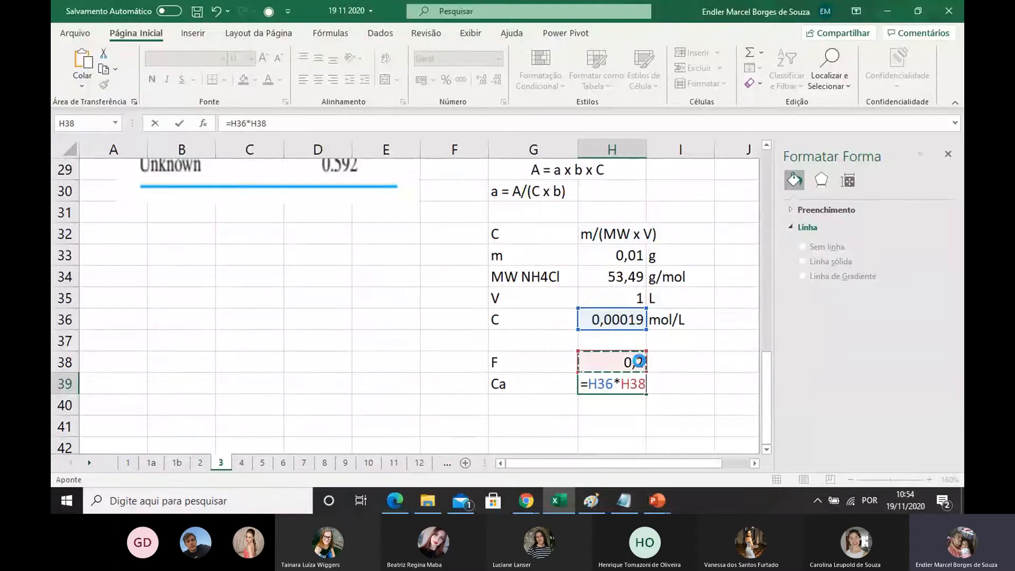
key(Return)
Step: Add the unit "mol/L" in I39 beside the diluted concentration
click(679, 386)
double_click(679, 386)
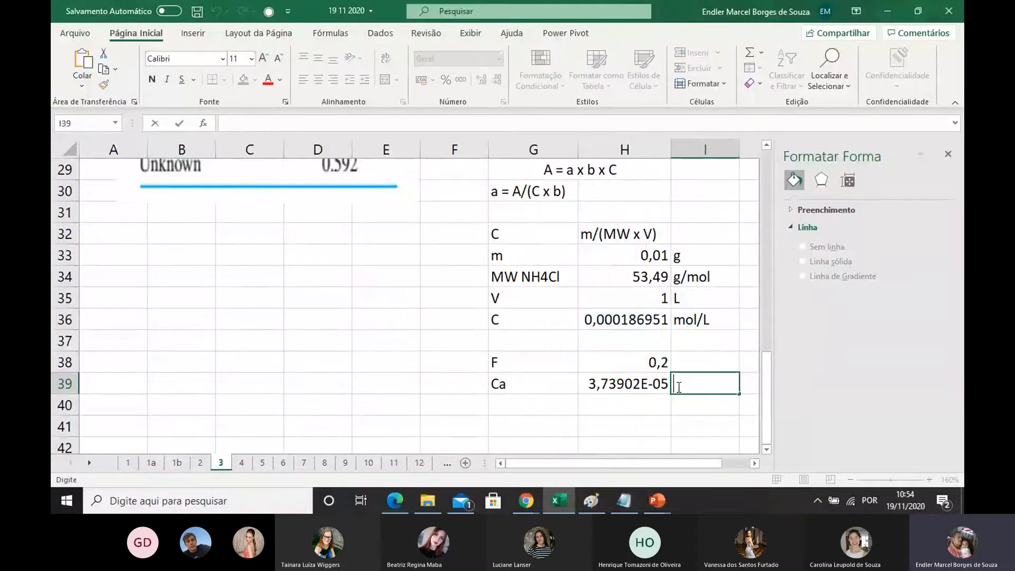
text(mol/L)
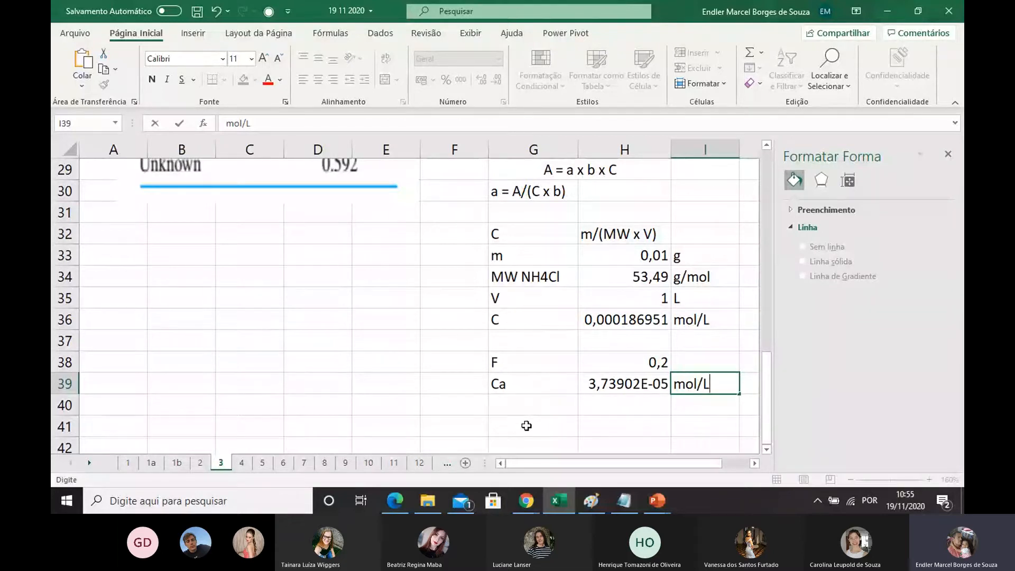
Step: Merge and centre G41:H41 and repeat the absorbance equation there with =G29
drag(526, 426, 585, 420)
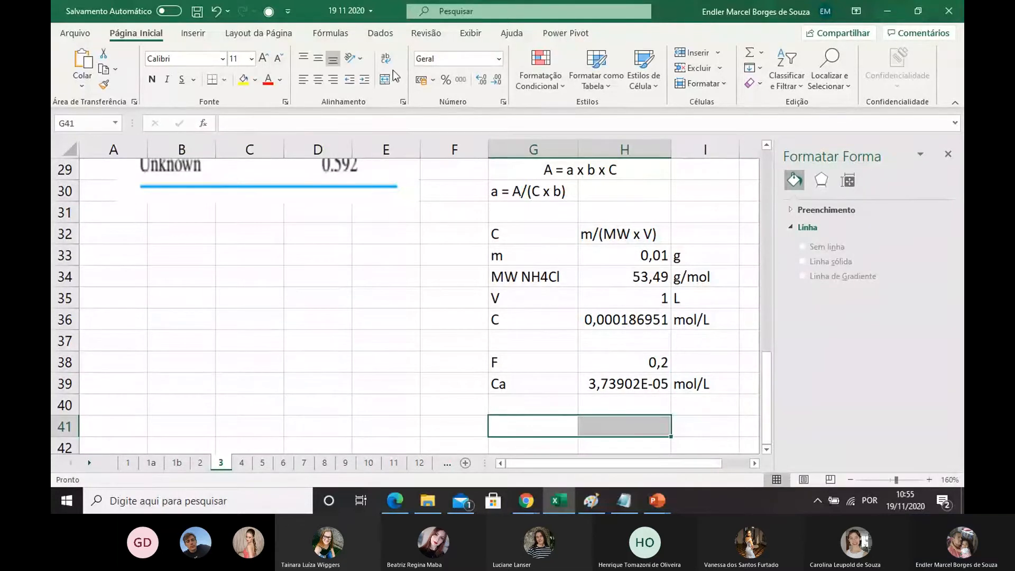
click(390, 80)
double_click(580, 429)
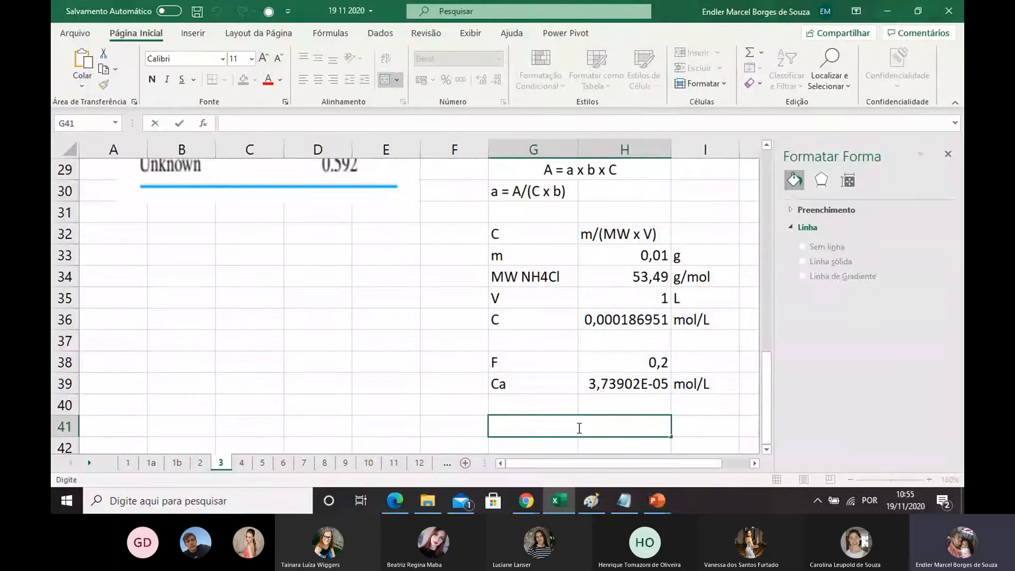
text(=)
click(539, 173)
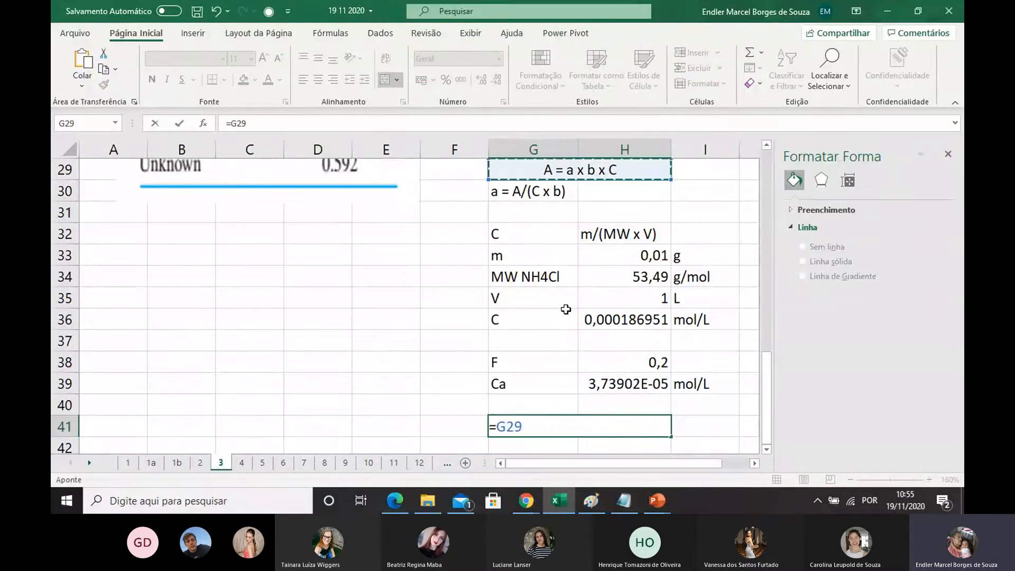
key(Return)
click(587, 406)
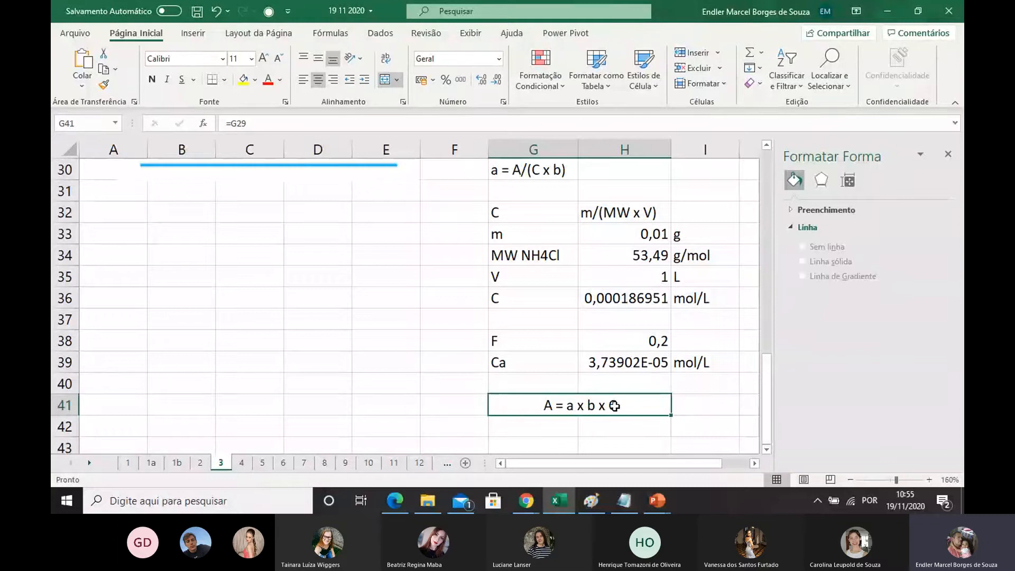
Step: Rename the concentration symbol to Ca in the G32 label and in the G30 expression, making it "a = A/(Ca x b)"
double_click(514, 203)
text(a)
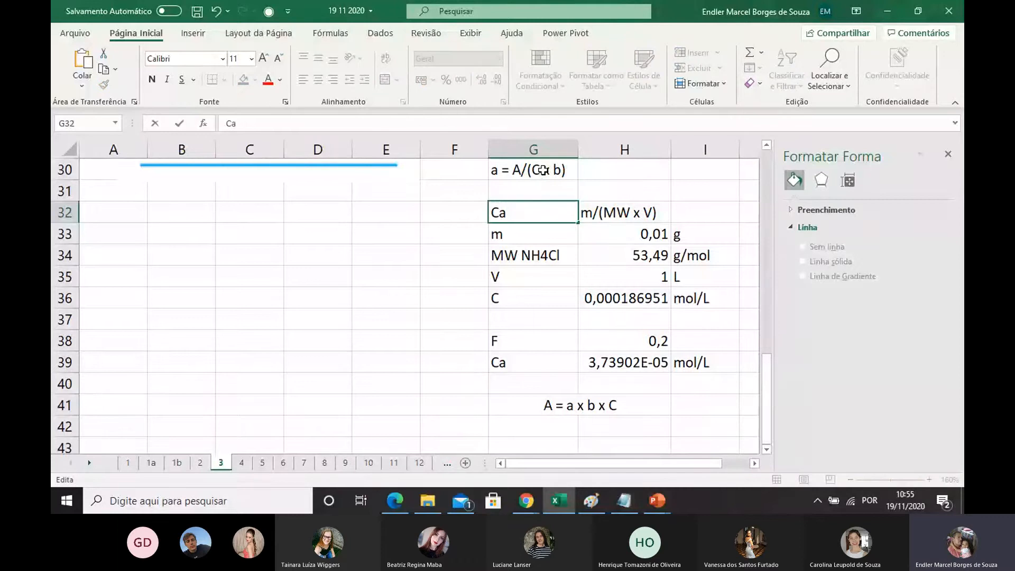
click(538, 170)
double_click(538, 169)
text(a)
scroll(550, 270, up, 1)
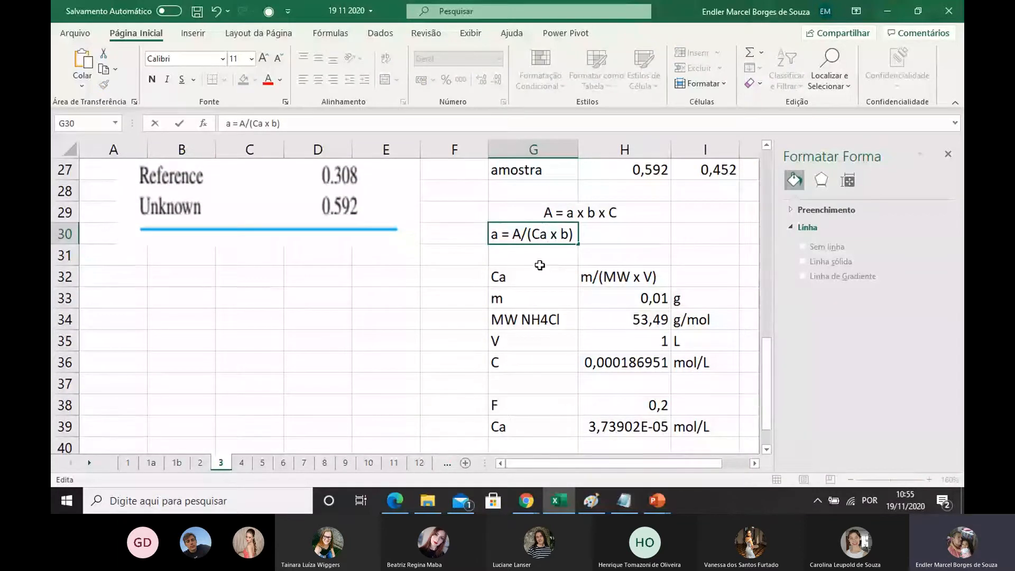
key(Return)
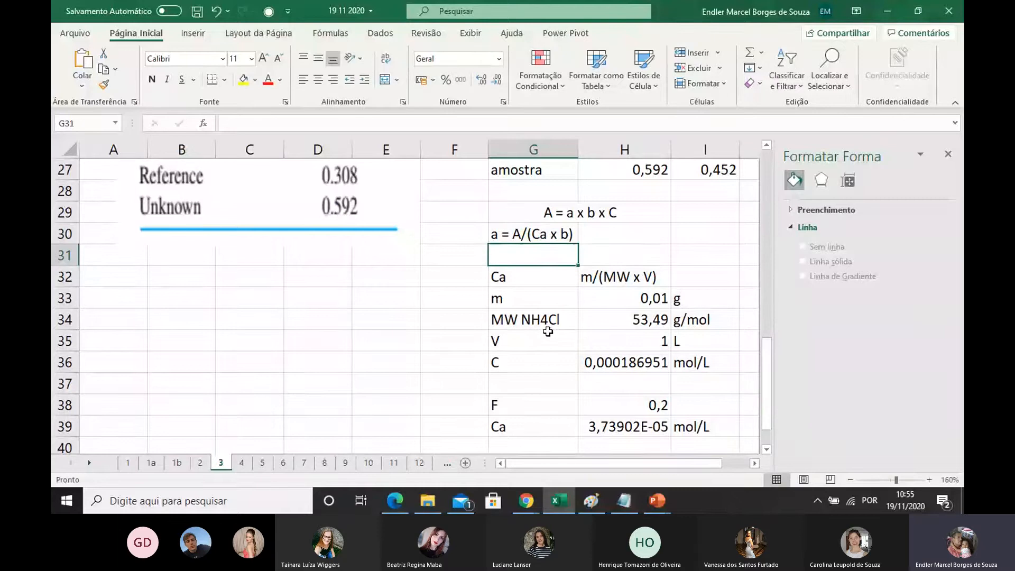
Step: Repeat the rearranged absorptivity expression in G42 with =G30
scroll(545, 320, down, 3)
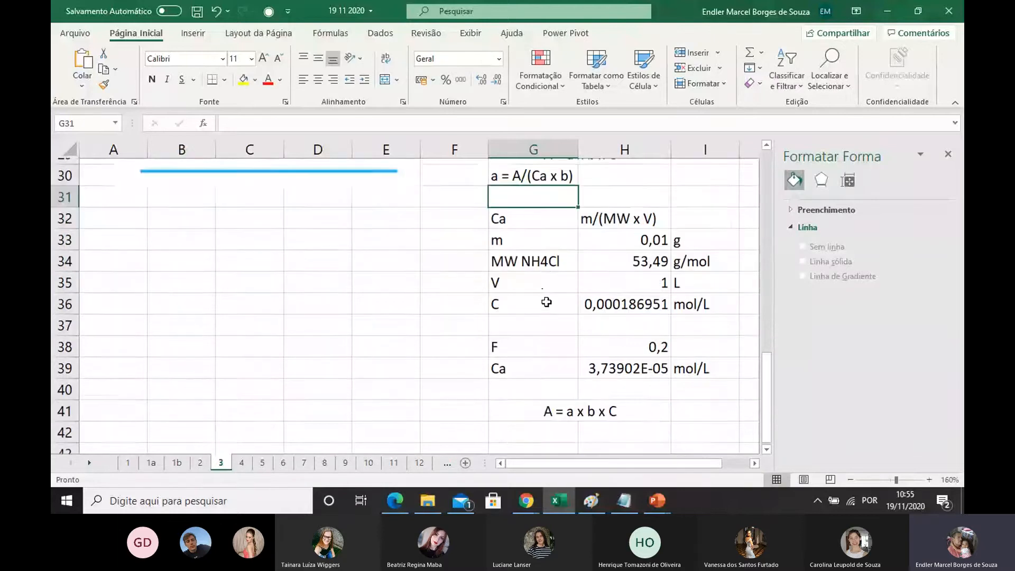
click(531, 426)
text(=)
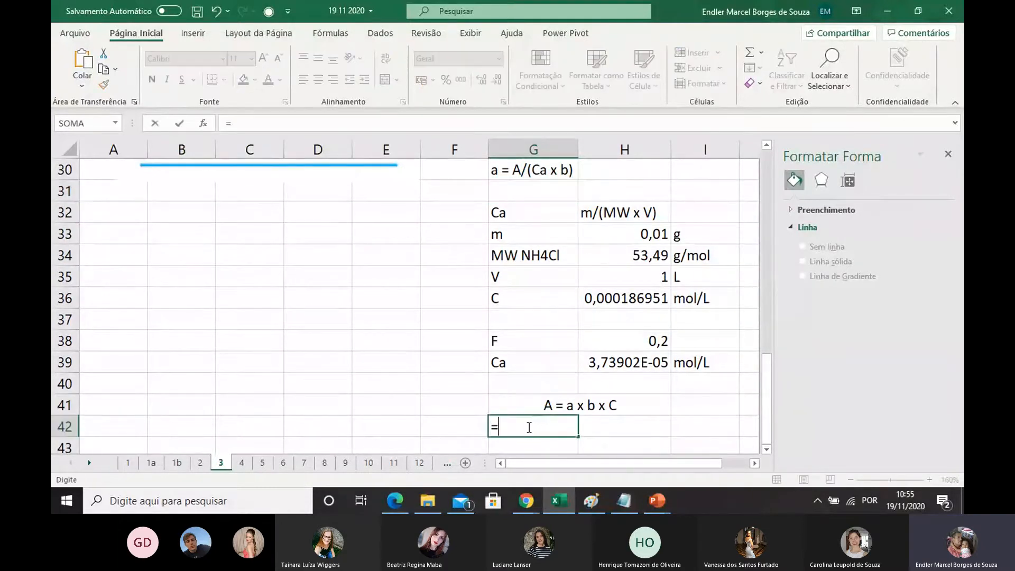
click(519, 171)
key(Return)
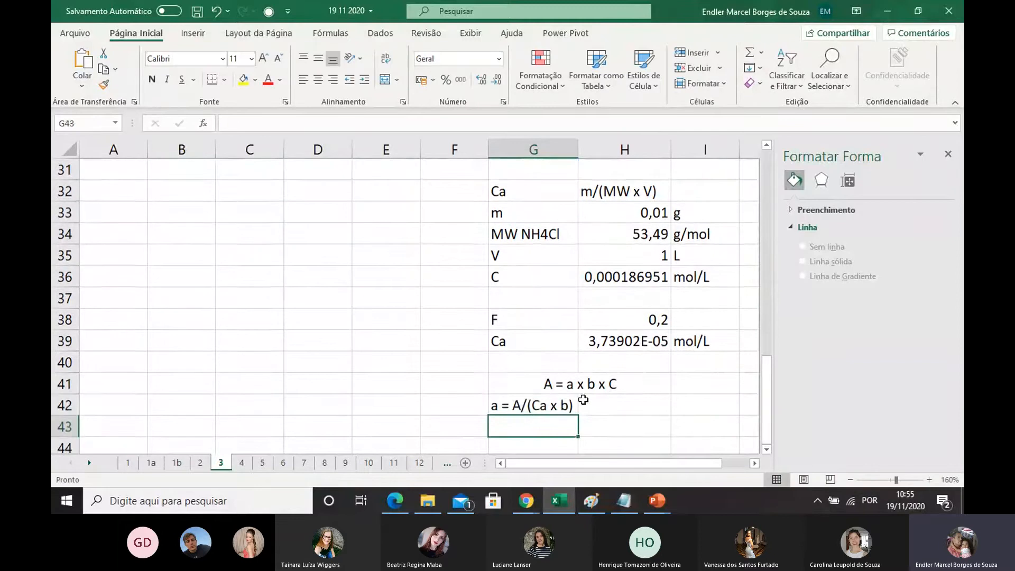
Step: Label F43 "b" for the path length, enter 1 in G43 and add the unit "cm" in H43
click(545, 383)
click(605, 427)
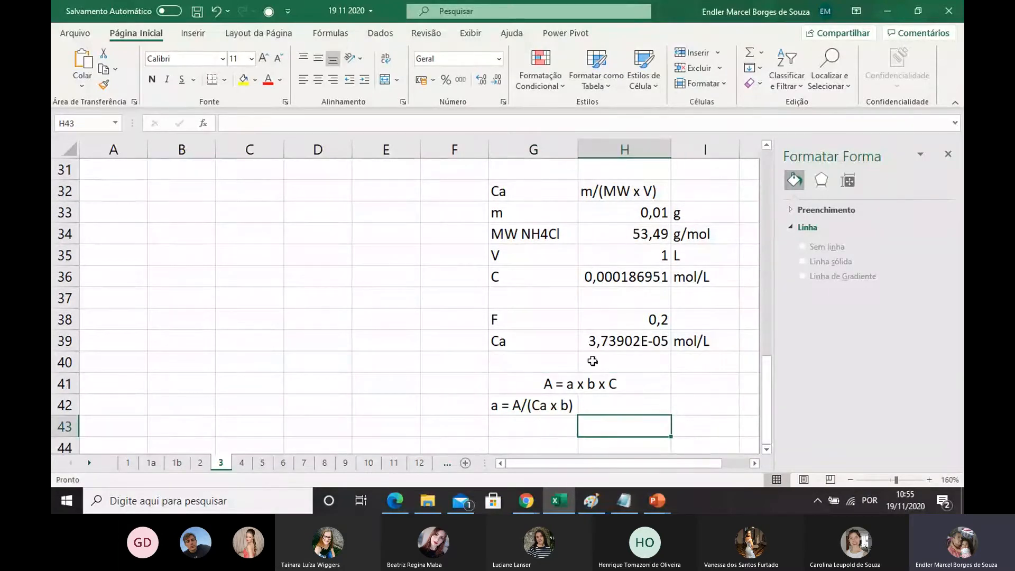
click(603, 343)
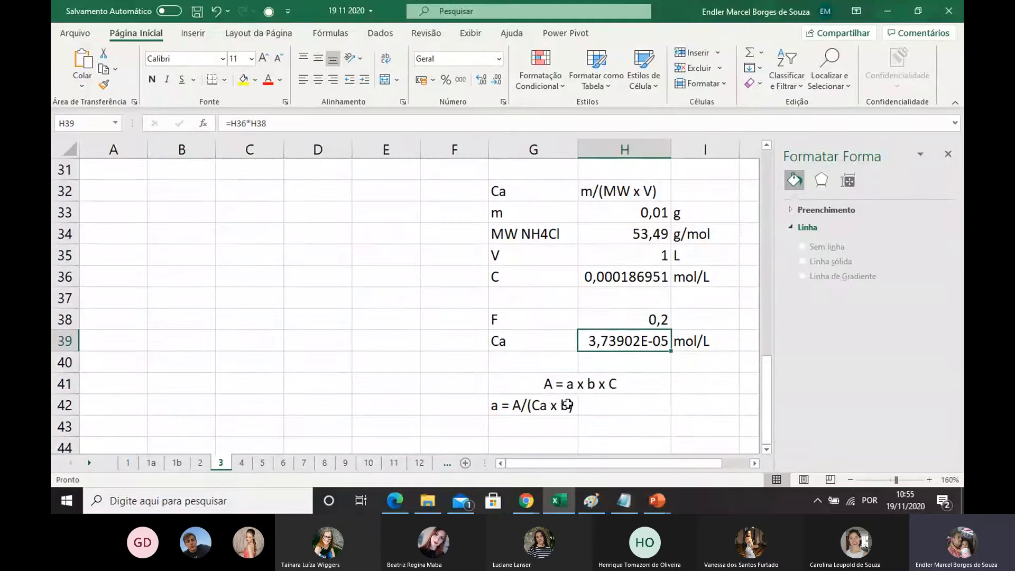
click(518, 426)
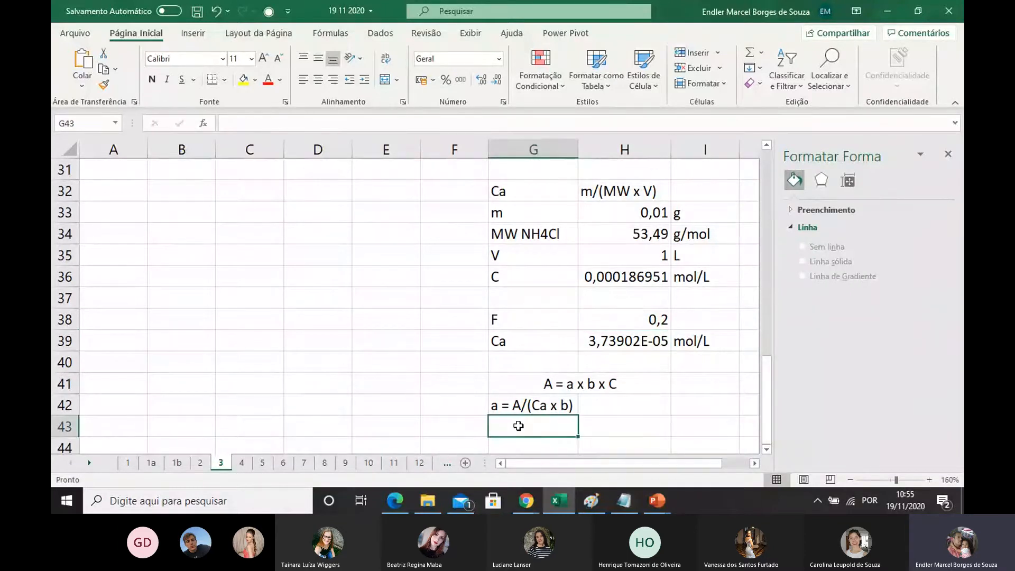
click(464, 426)
text(b)
click(522, 427)
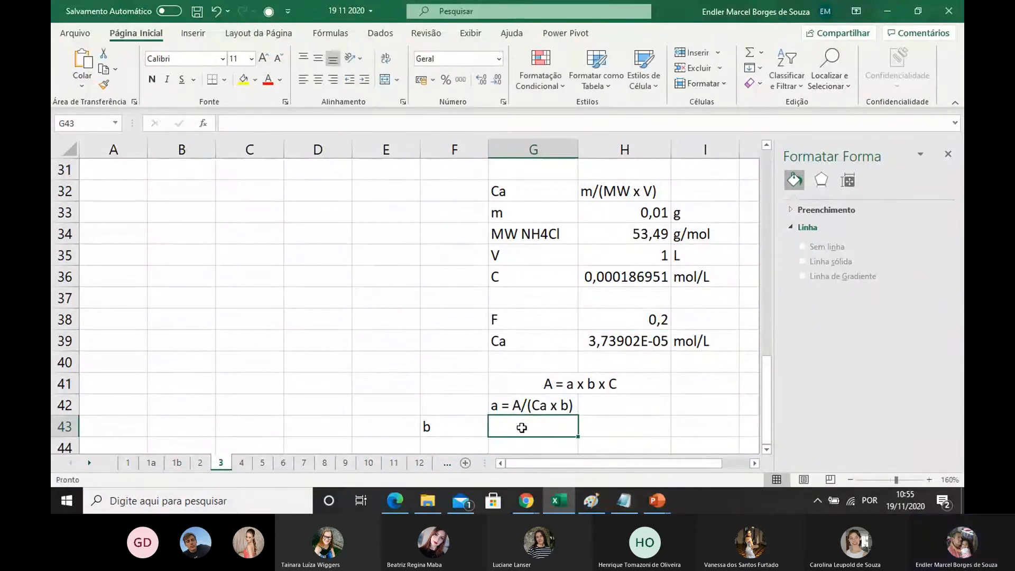
text(1)
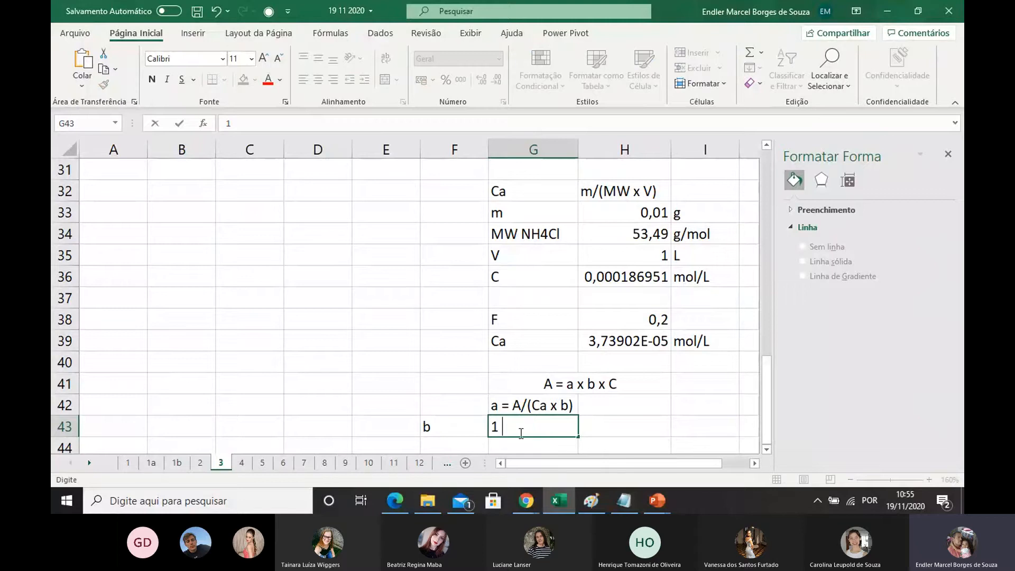
click(580, 434)
double_click(599, 429)
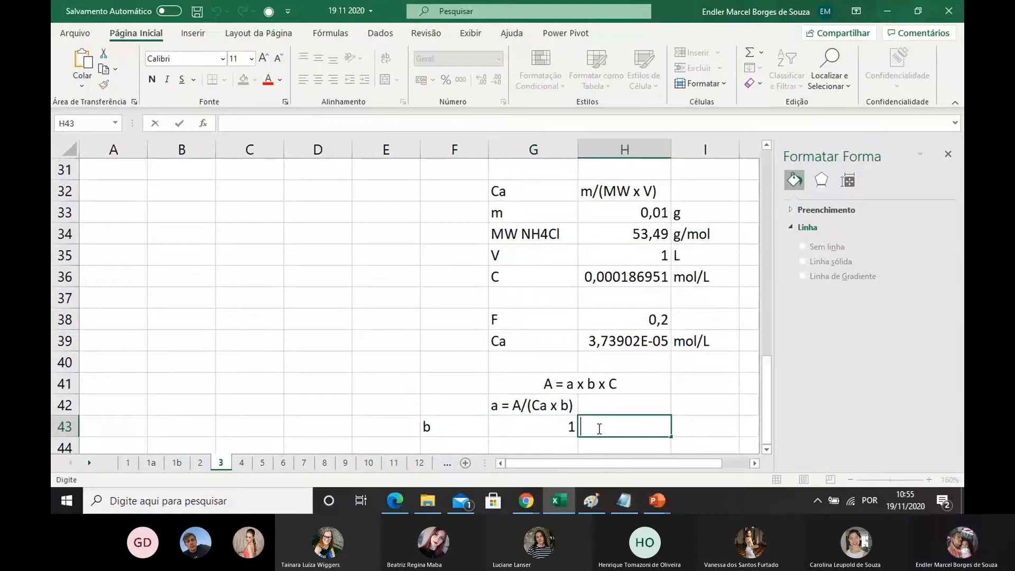
text(cm)
Step: Calculate the molar absorptivity in H42 with =I26/(H39*G43), using the standard's blank-corrected absorbance
click(505, 434)
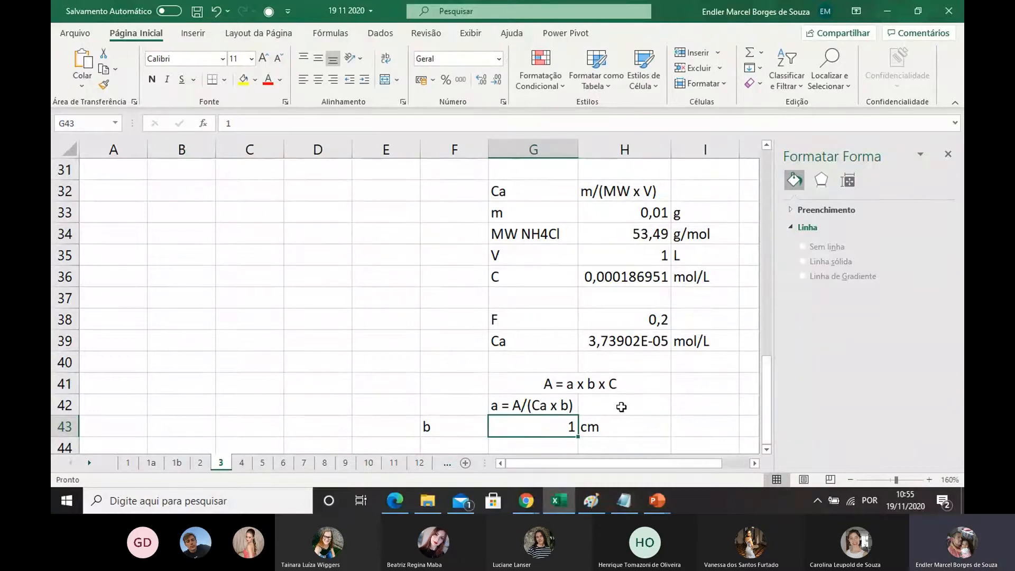
click(619, 406)
text(=)
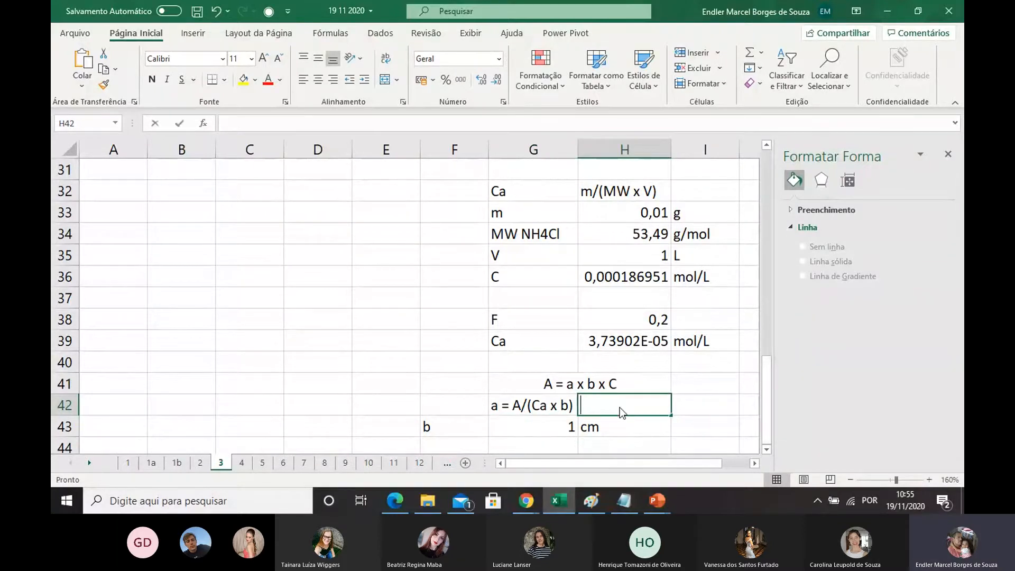
scroll(583, 326, up, 3)
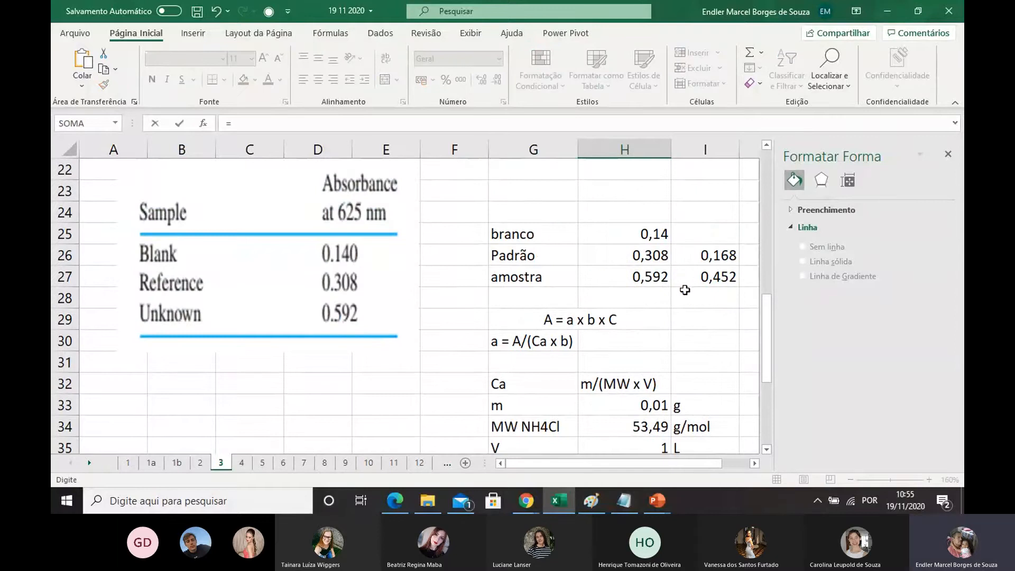
click(706, 257)
scroll(602, 317, down, 3)
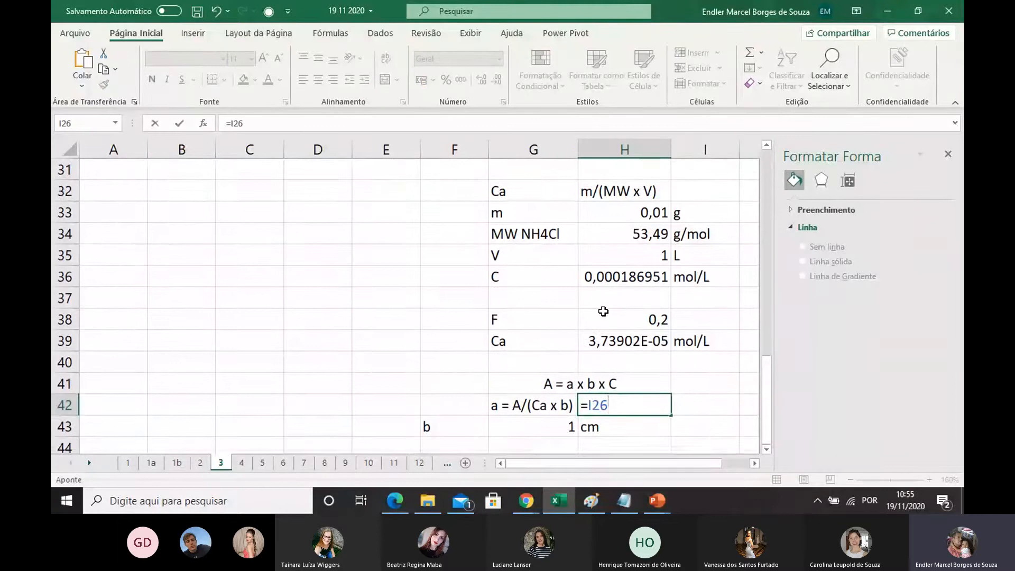
text(/()
click(623, 342)
text(*)
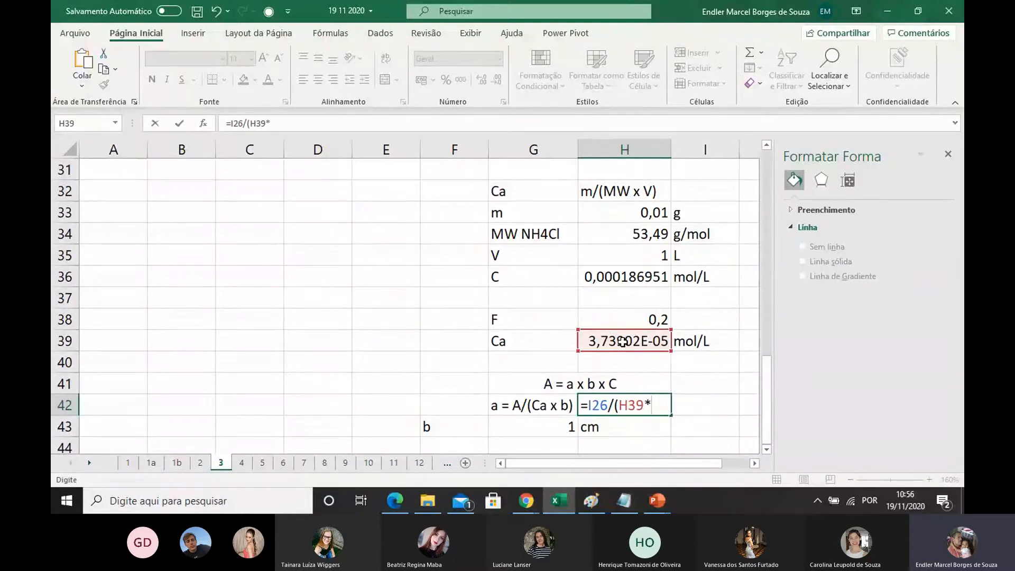
click(560, 424)
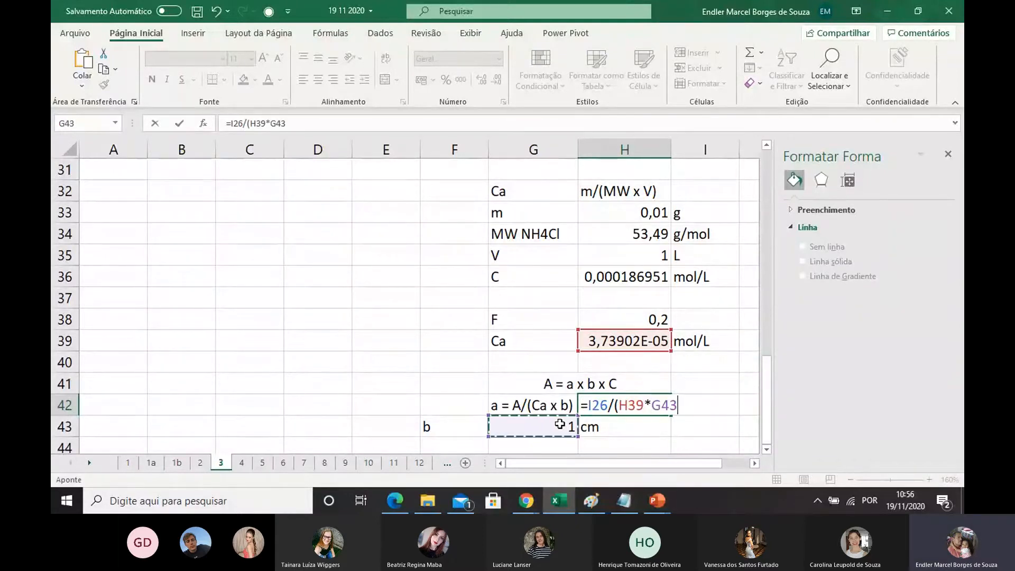
text())
key(Return)
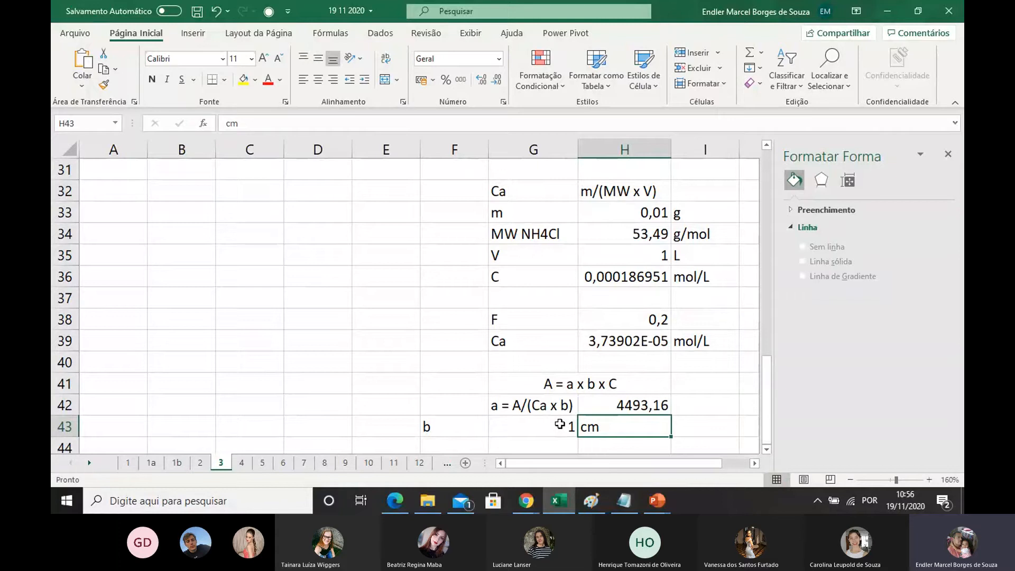
Step: Enter the unit "L mol-1 x cm-1" for the molar absorptivity in I42
click(641, 402)
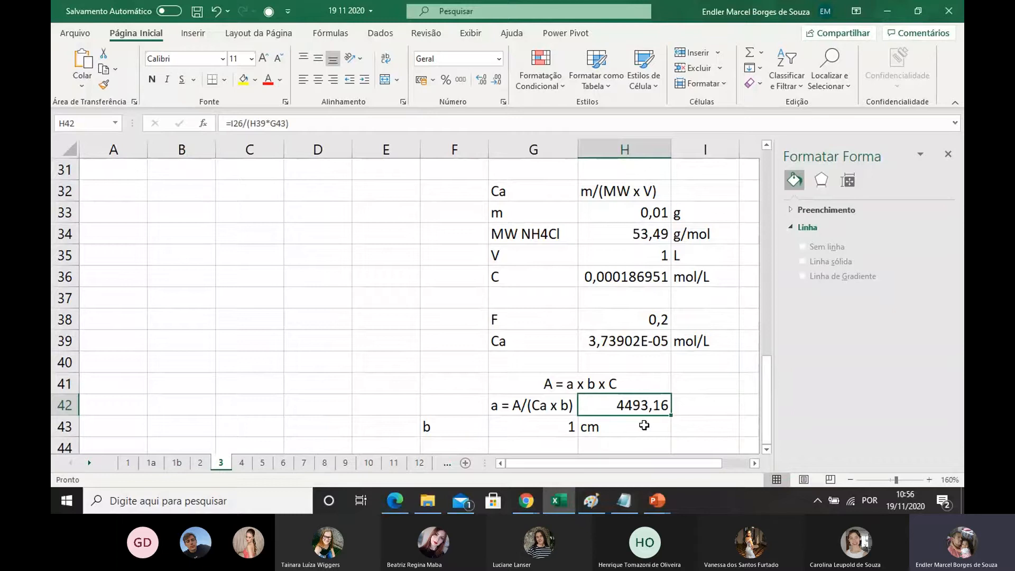
click(547, 409)
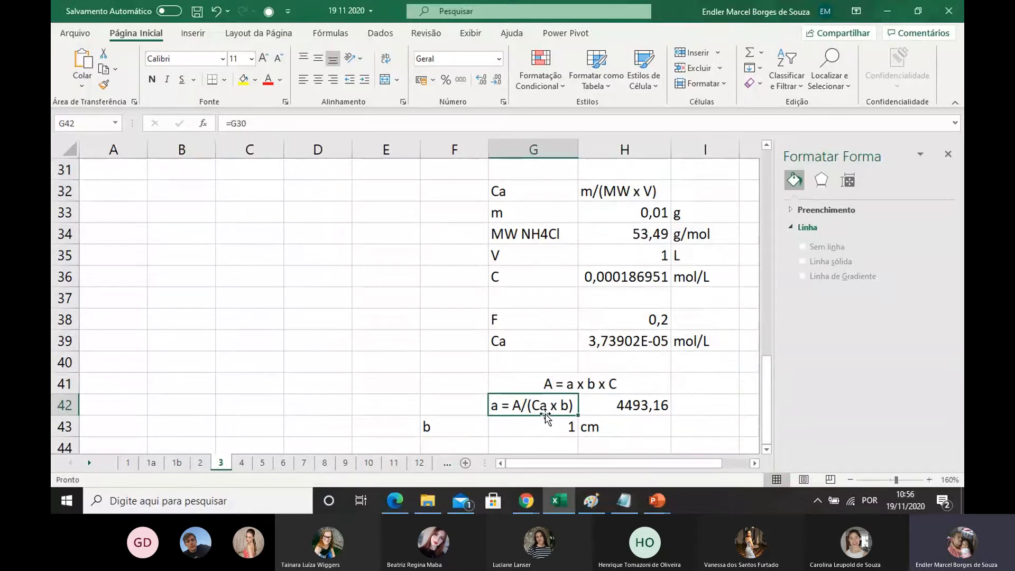
click(646, 405)
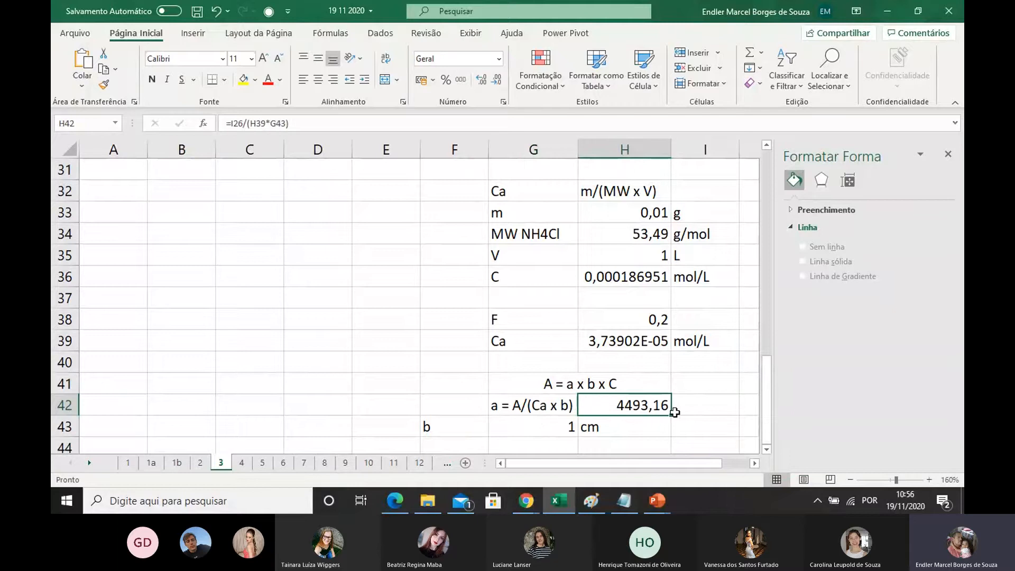
double_click(689, 407)
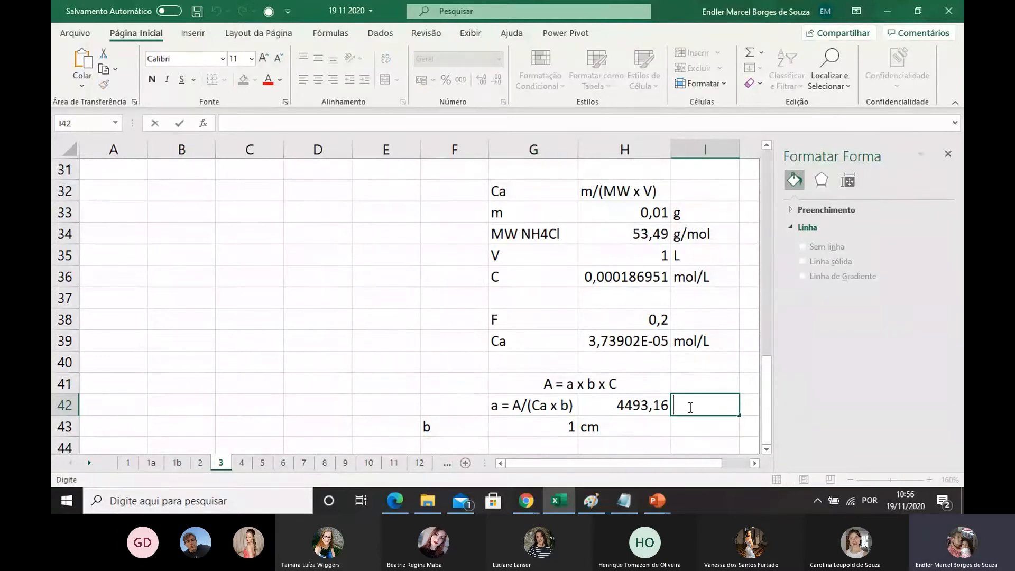
text(L/m)
text(ol)
key(BackSpace)
key(BackSpace)
key(BackSpace)
key(BackSpace)
text(mol)
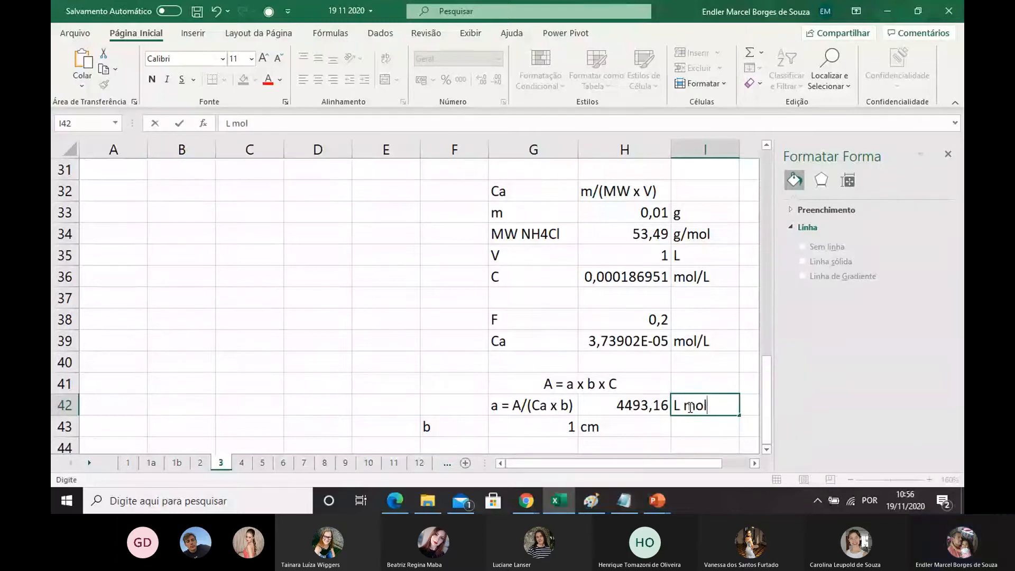
text(-1 x c)
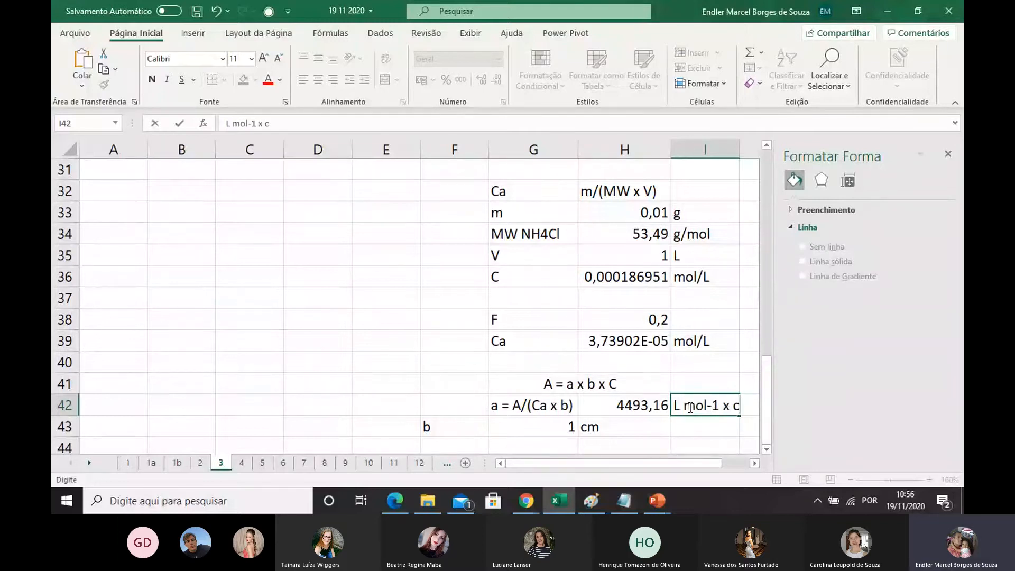
text(m-1)
key(Return)
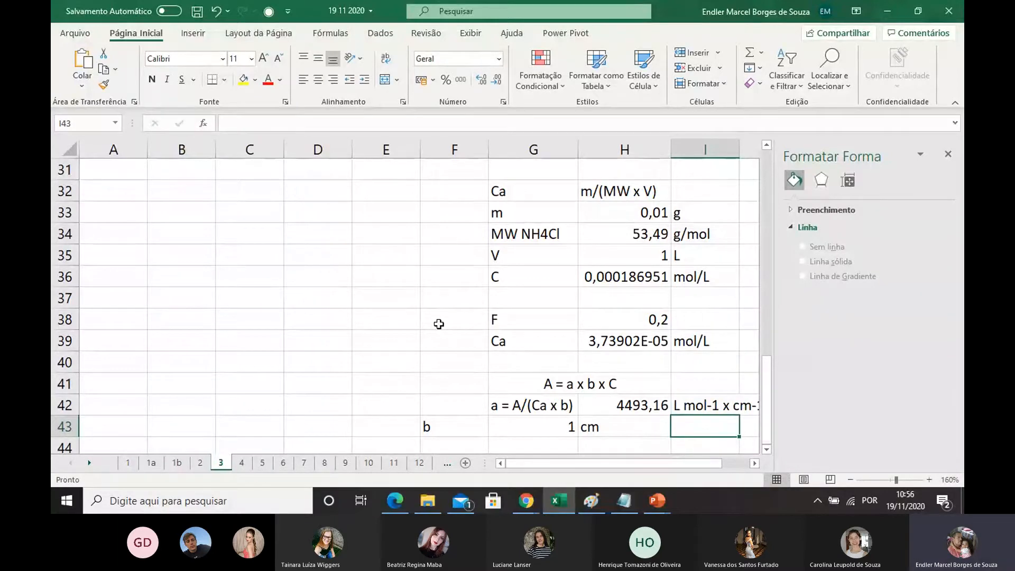
Step: Review the expressions in G41 and G42 and the absorptivity formula in H42, and reread the problem statement's sample preparation and part b
click(528, 405)
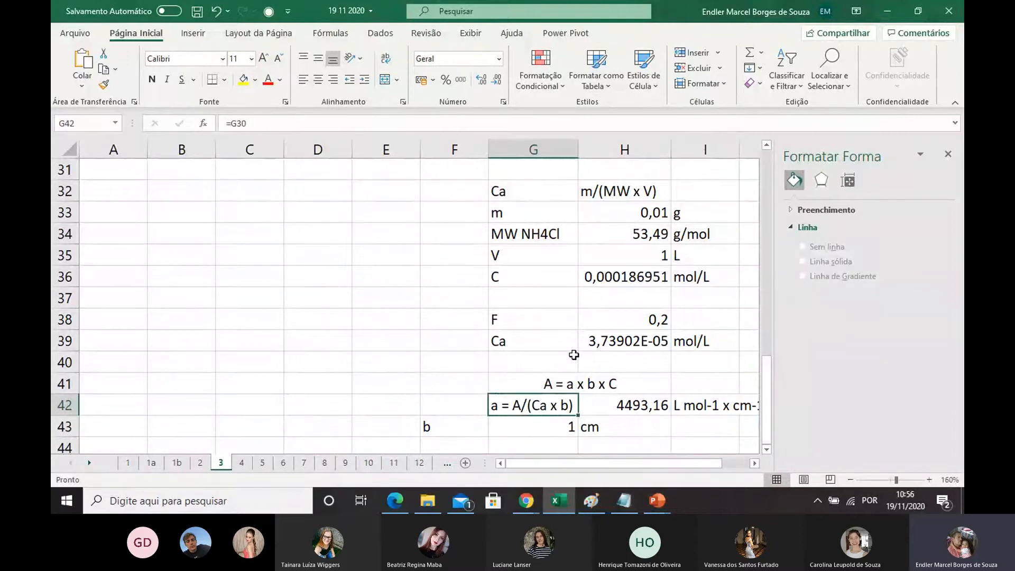
click(553, 384)
double_click(548, 386)
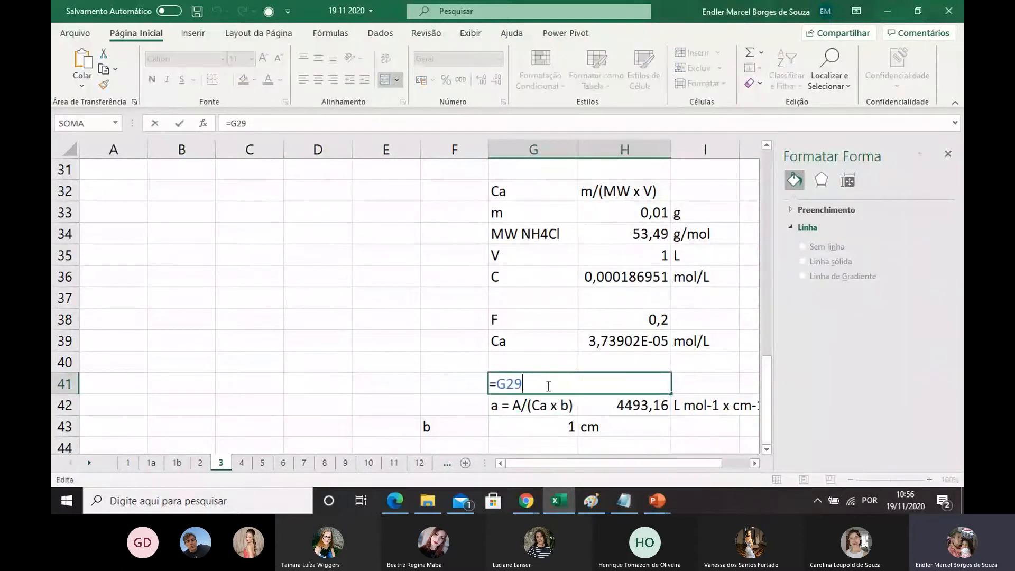
key(Return)
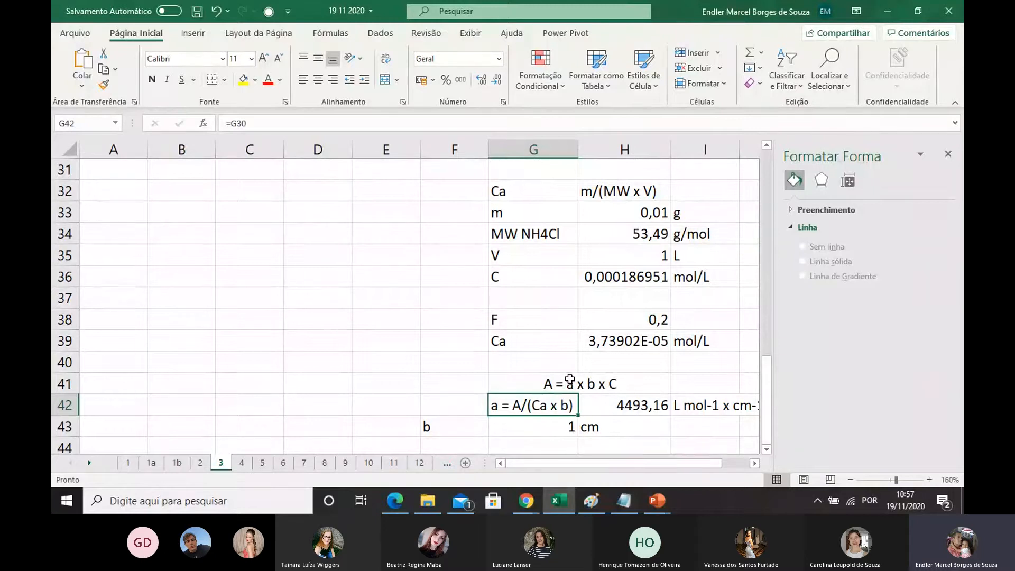
click(612, 407)
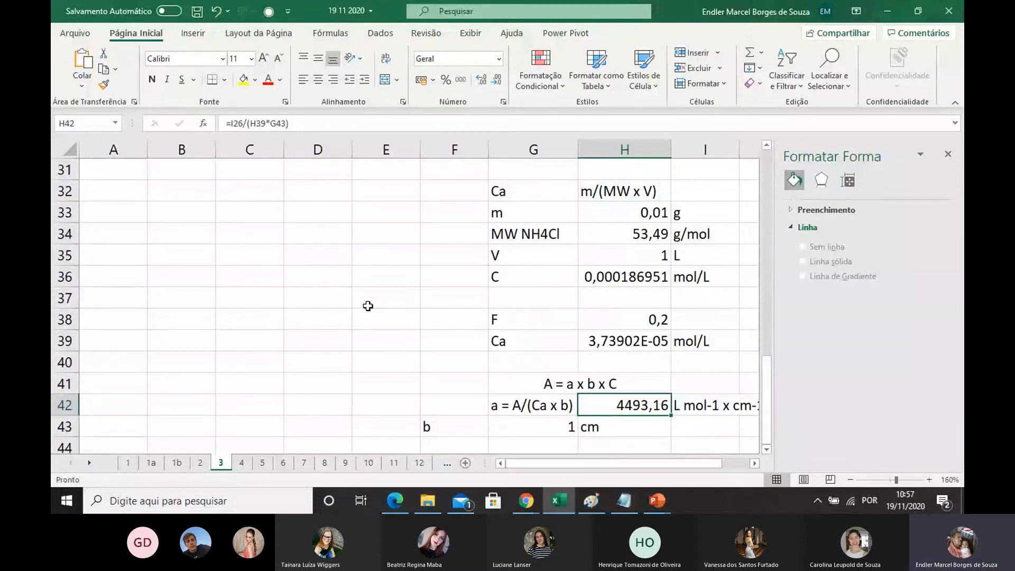
scroll(368, 306, up, 6)
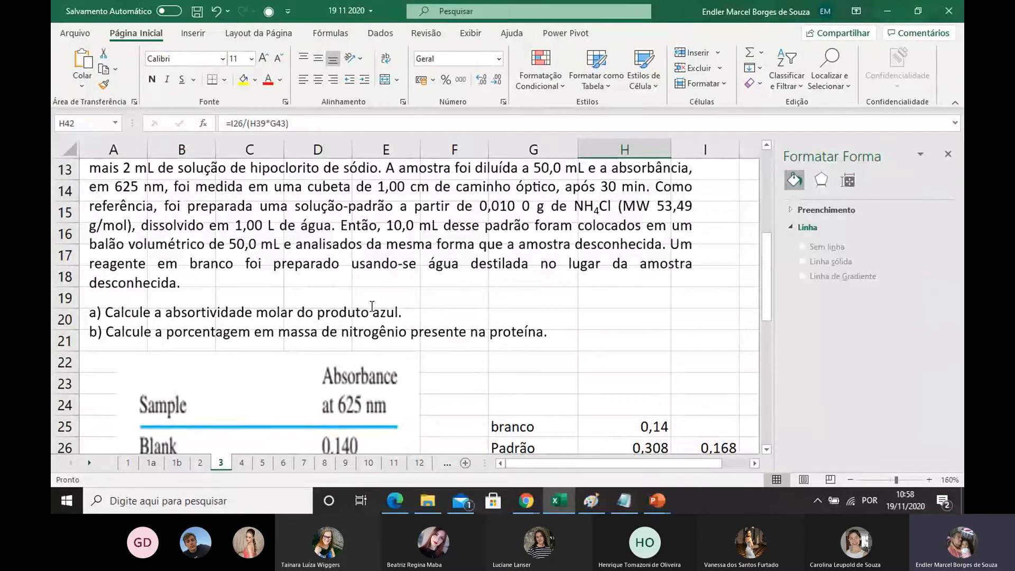
scroll(412, 286, up, 3)
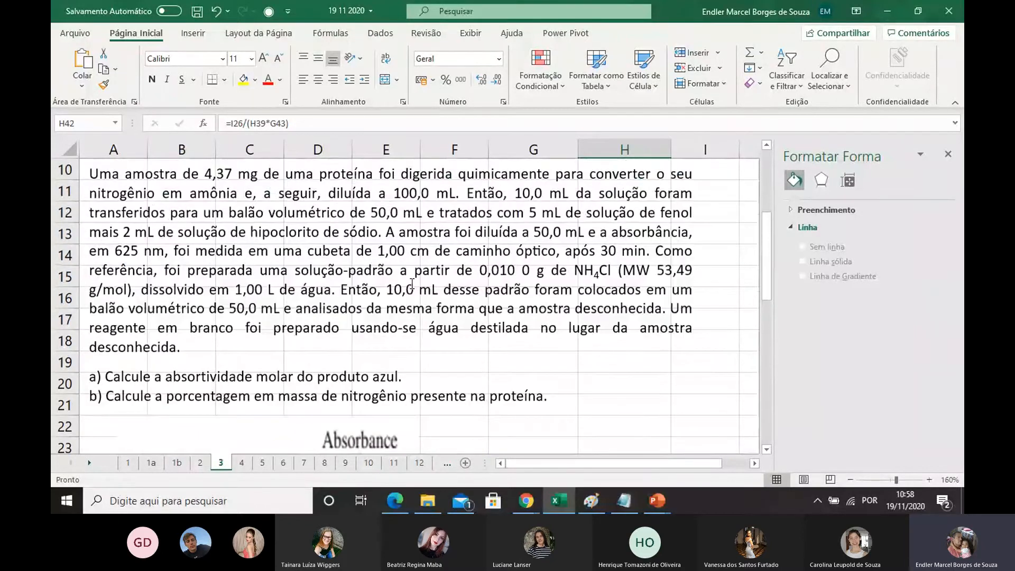
scroll(412, 286, down, 1)
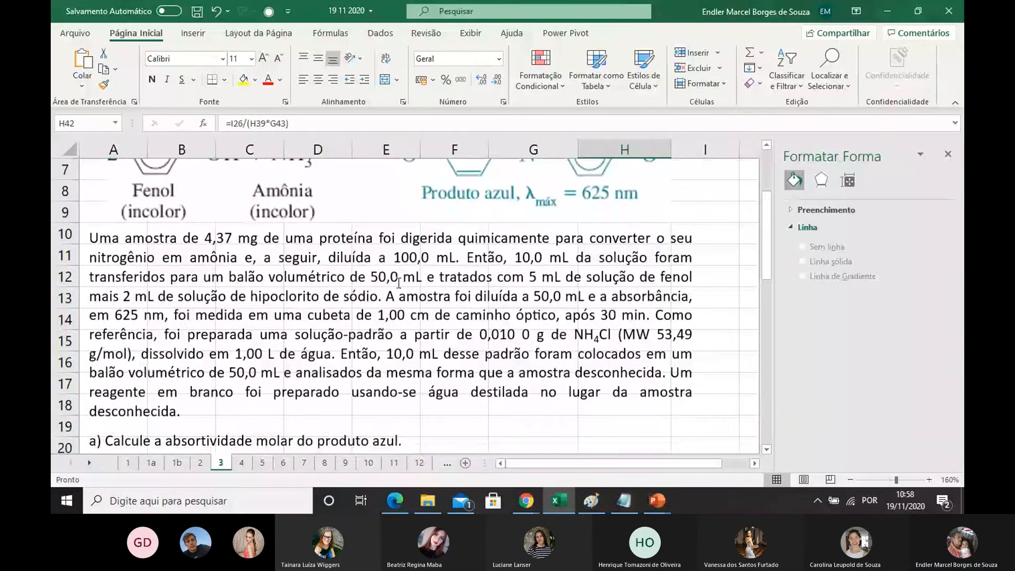
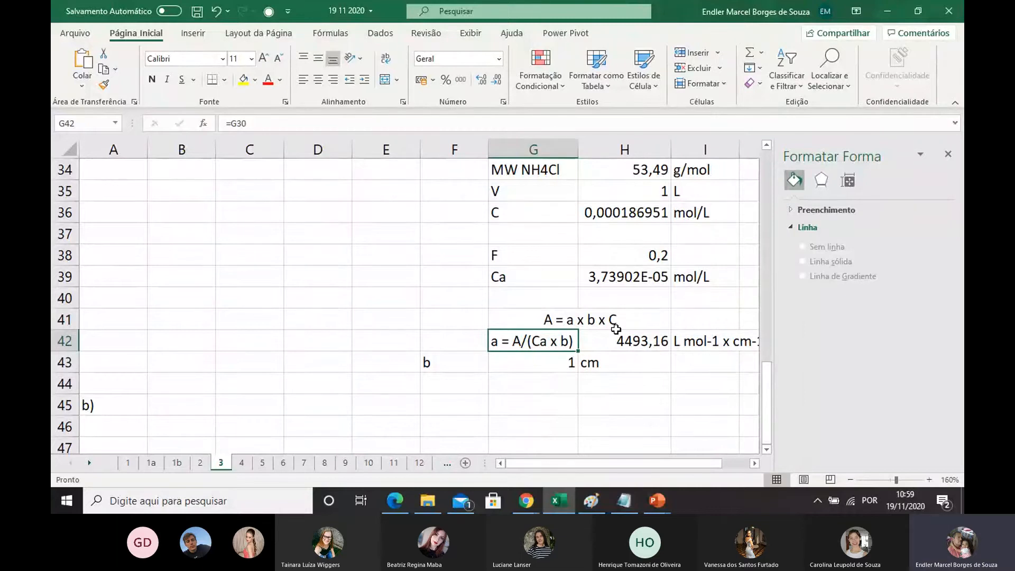
Step: Merge and center B45:C45 and enter the concentration expression "C = A/(a x b)" there
click(175, 406)
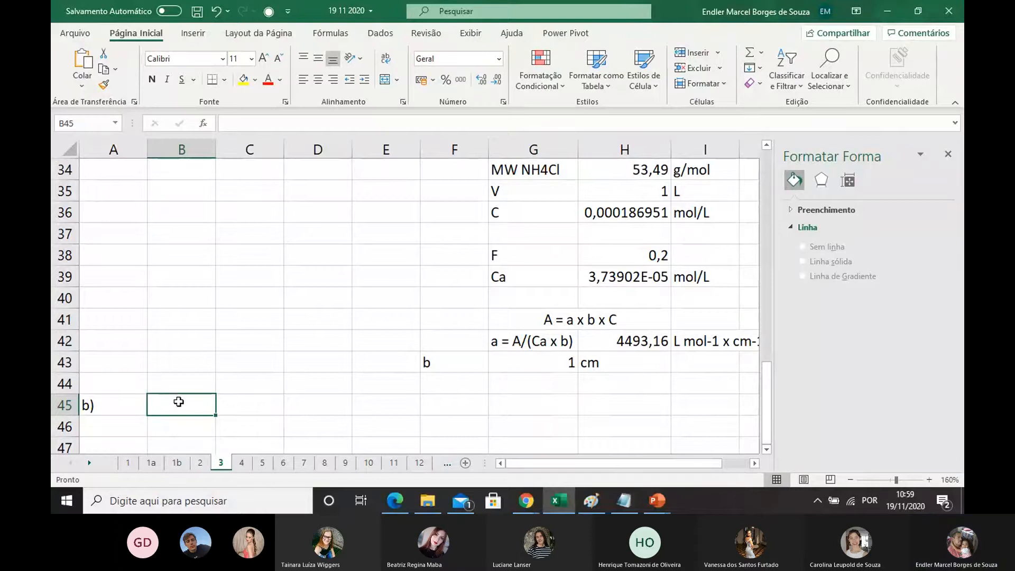
drag(179, 402, 254, 402)
click(385, 79)
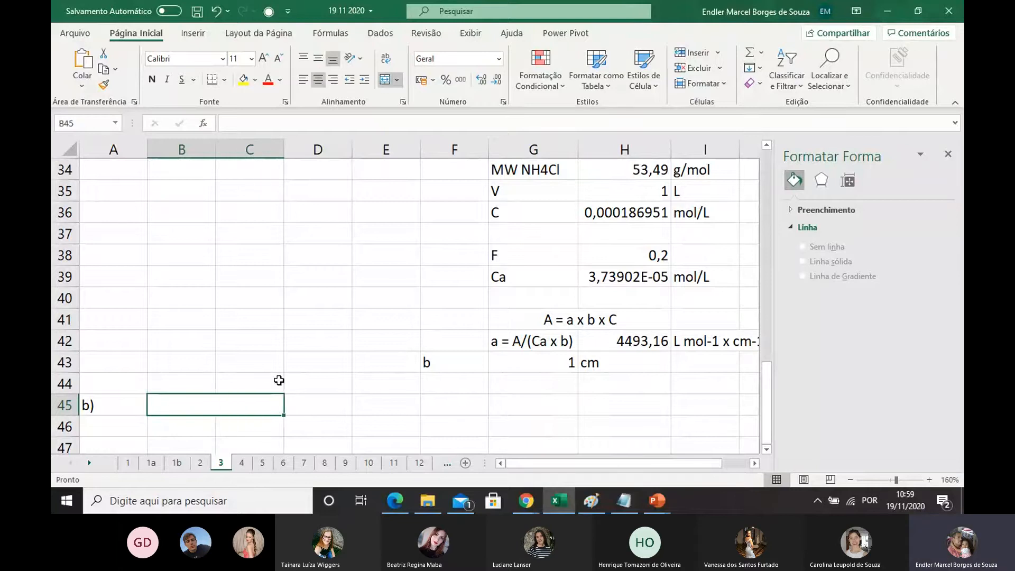
double_click(233, 404)
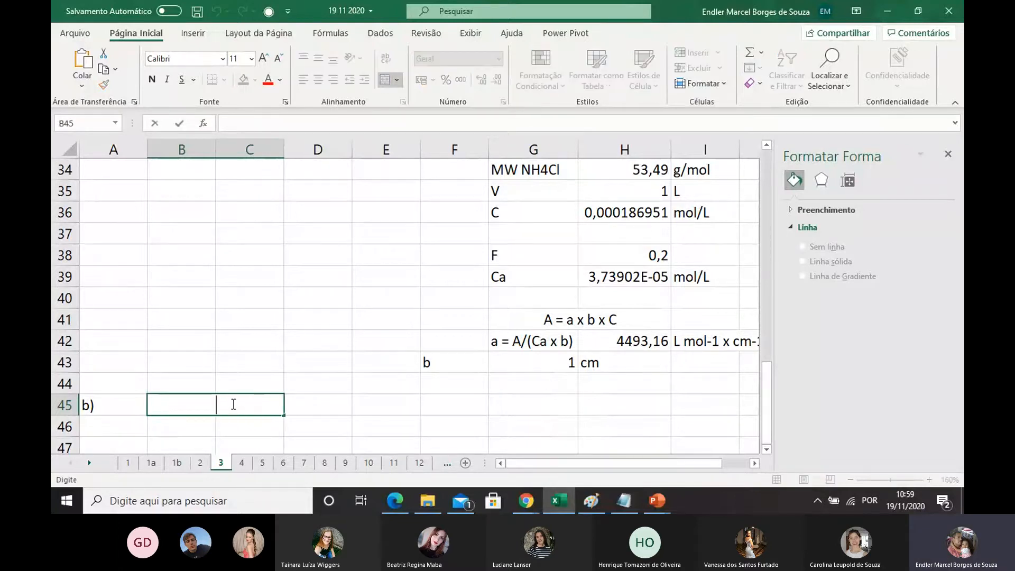
text(C = A/()
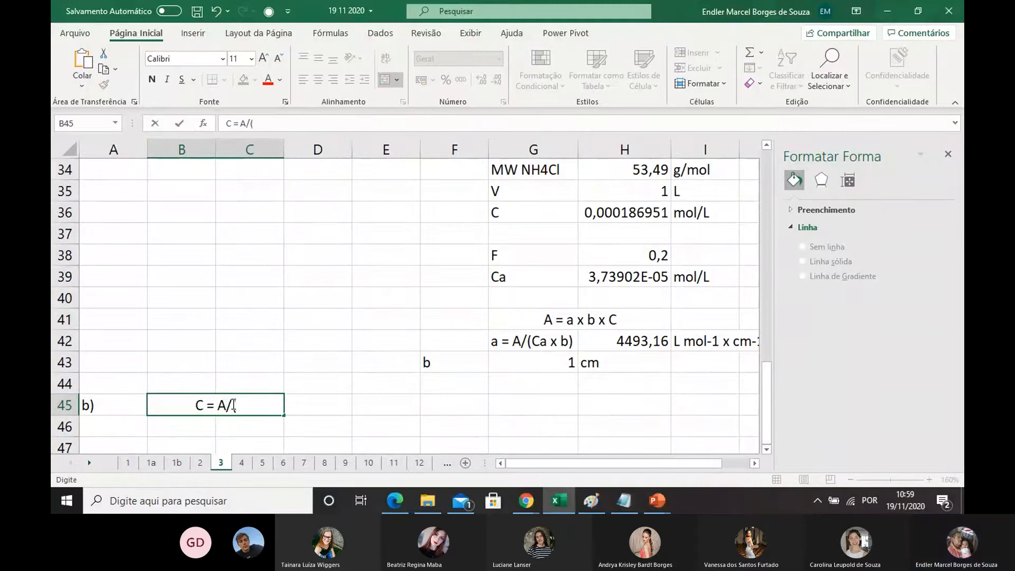
text(a x b)
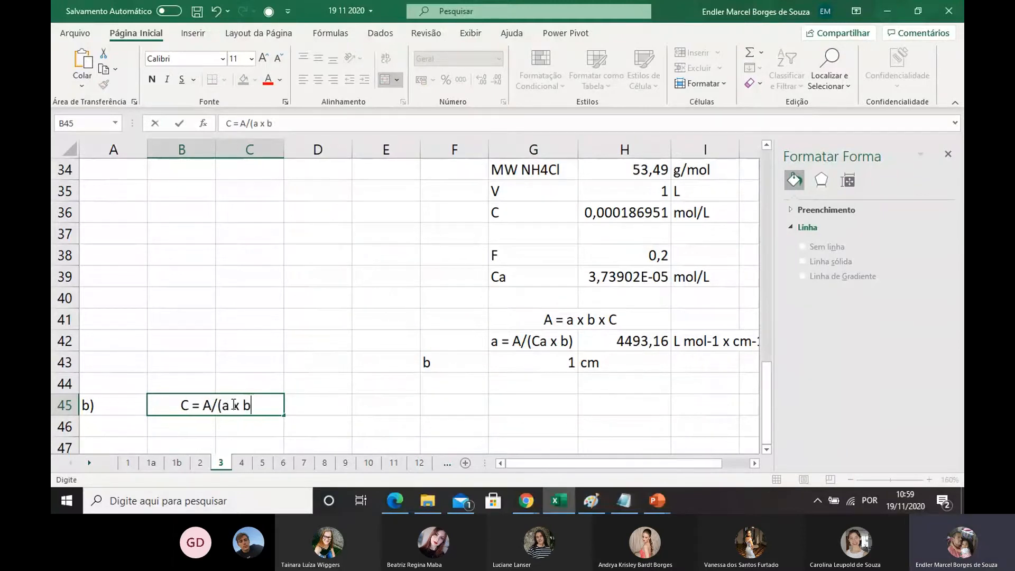
text())
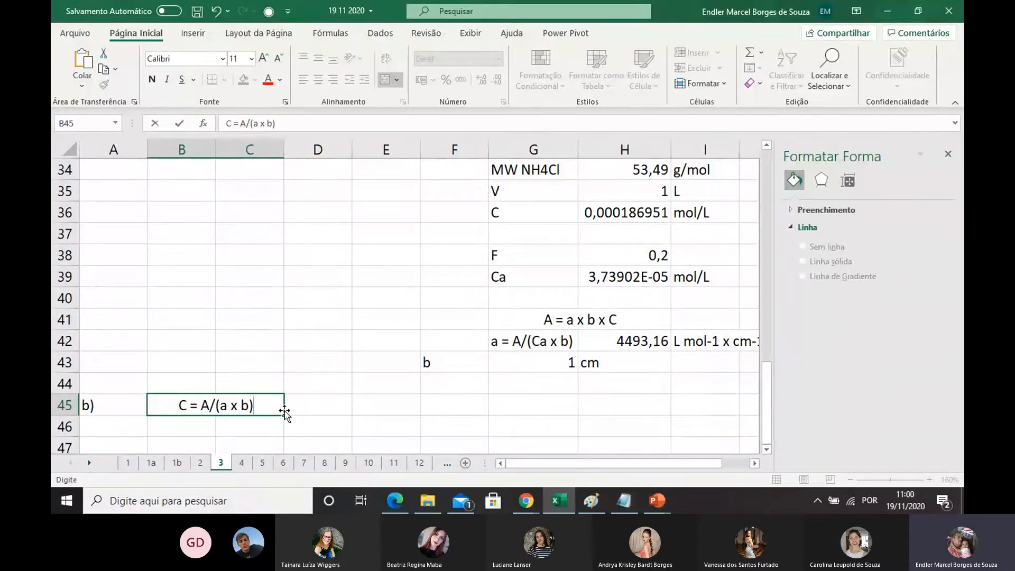
Step: Label B46 "C" for the concentration, below the merged expression
scroll(278, 336, down, 1)
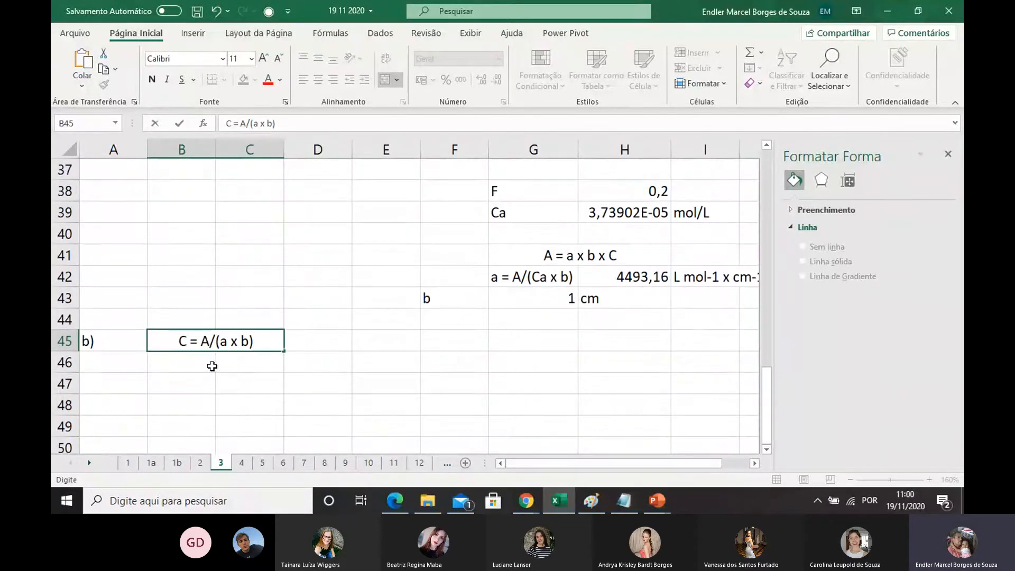
click(196, 364)
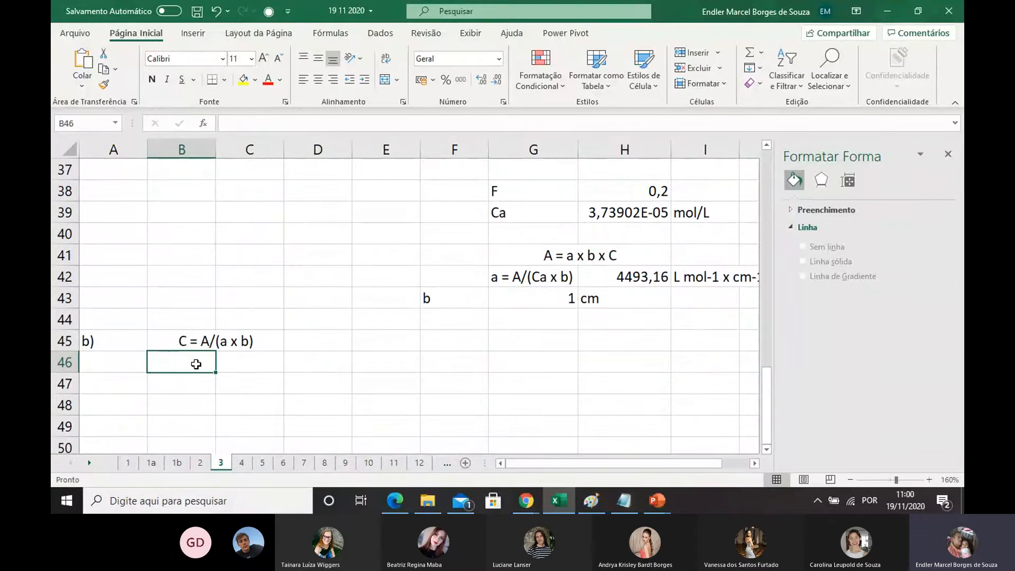
text(C)
key(BackSpace)
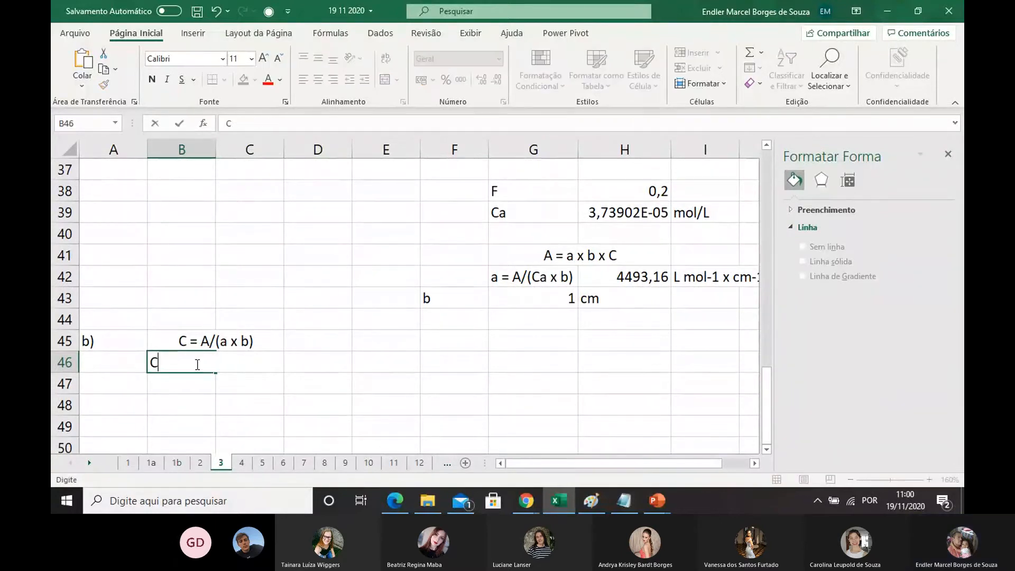
click(206, 390)
Step: Calculate the unknown sample's concentration in C46 with =I27/(H42*G43), using its blank-corrected absorbance
double_click(260, 360)
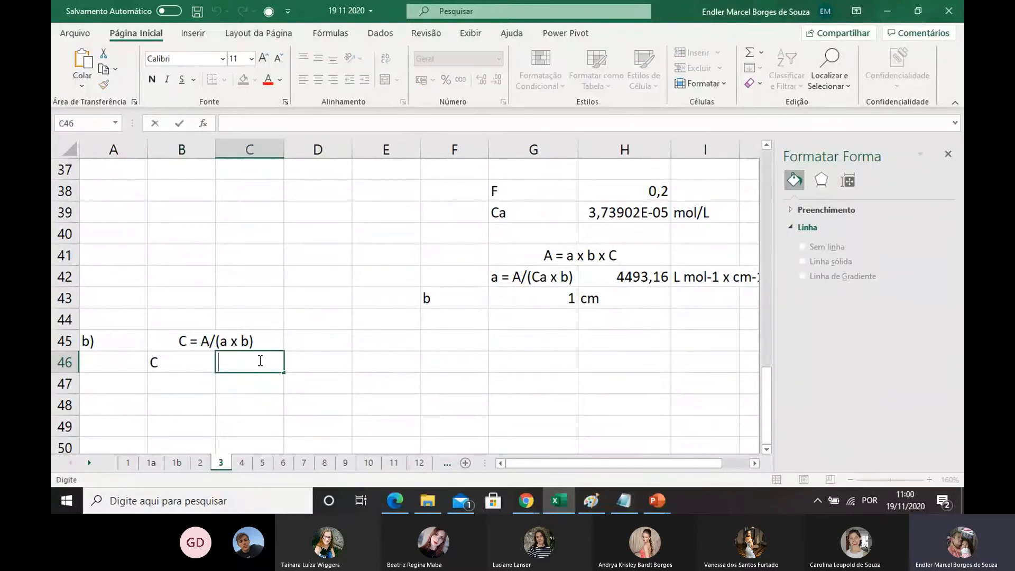
text(=)
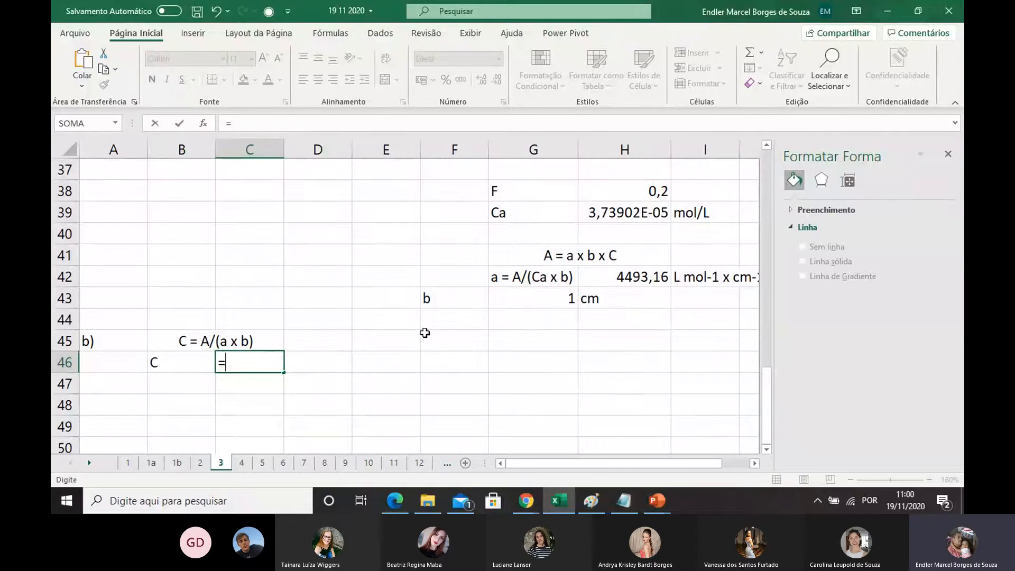
scroll(469, 326, up, 2)
scroll(469, 326, up, 3)
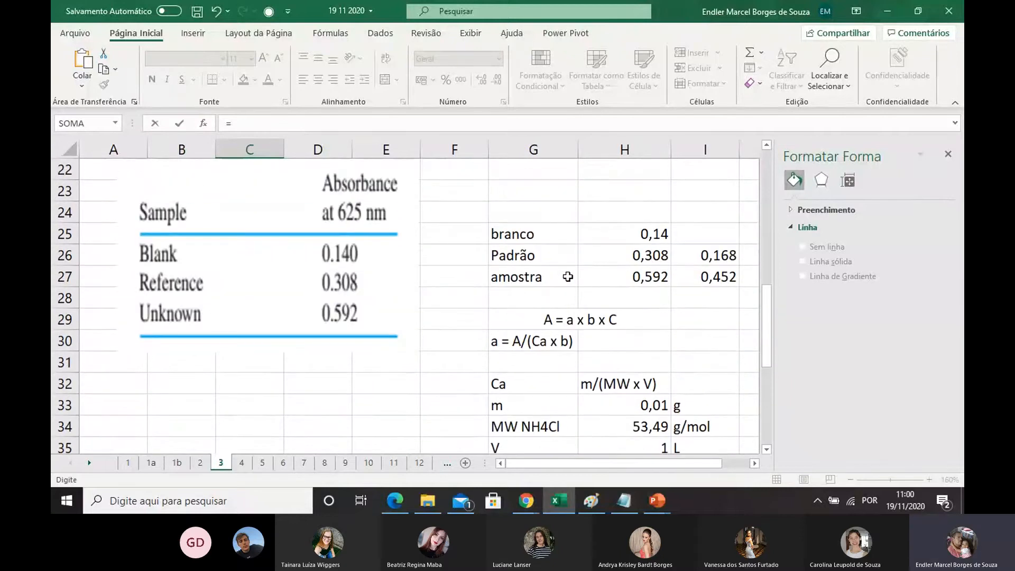
click(713, 276)
scroll(564, 285, down, 6)
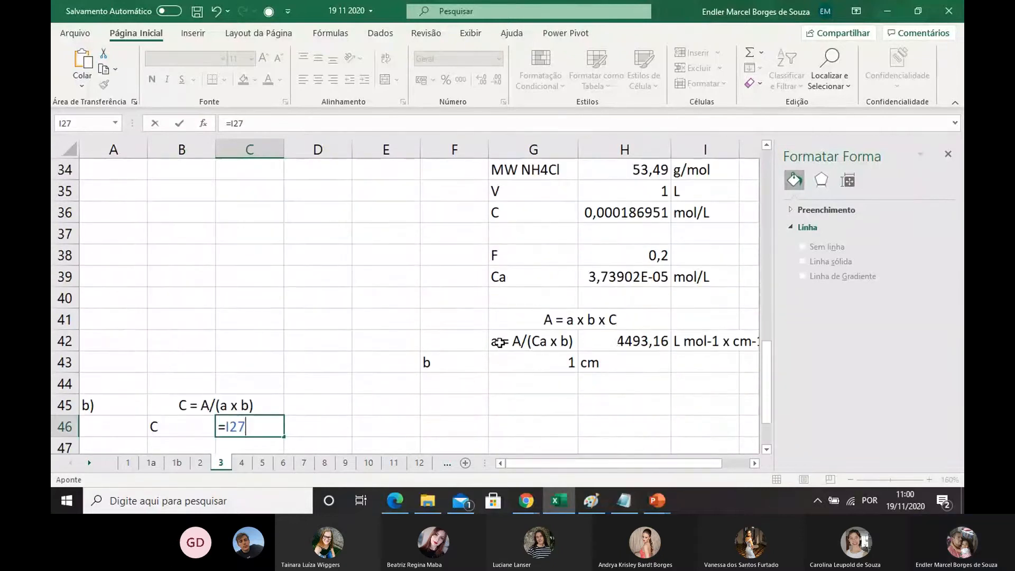
text(/()
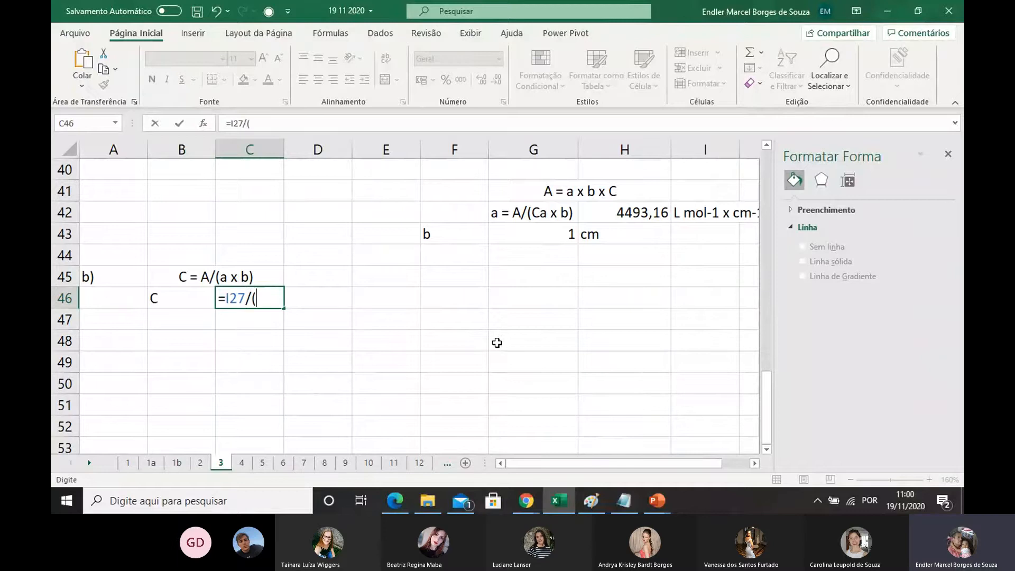
click(627, 205)
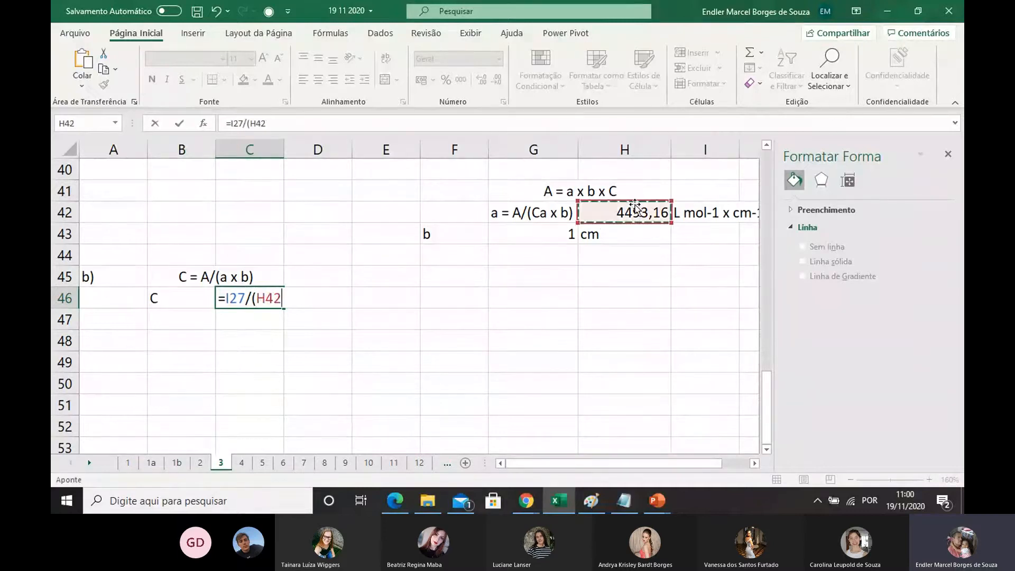
text(*)
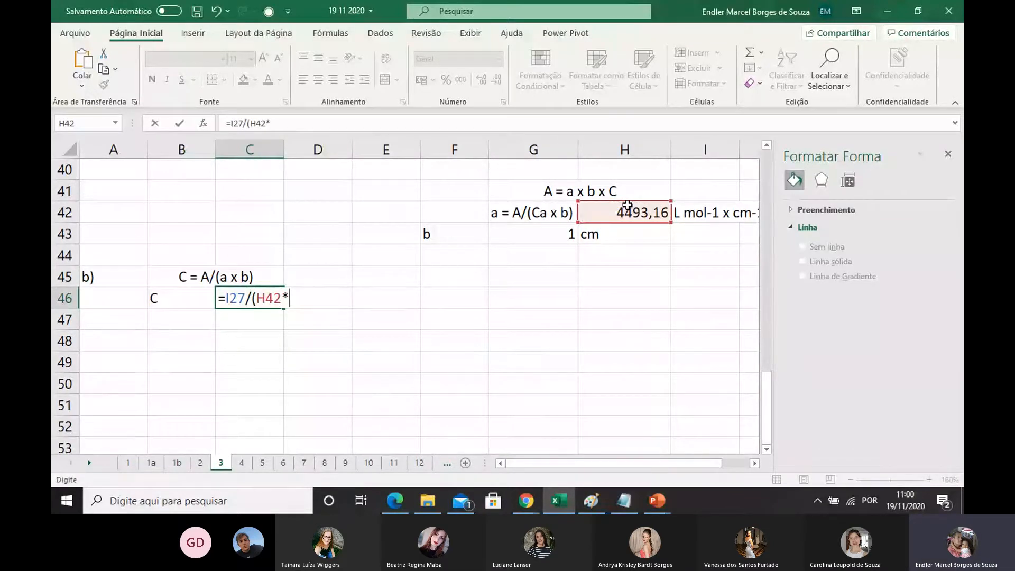
click(548, 233)
text())
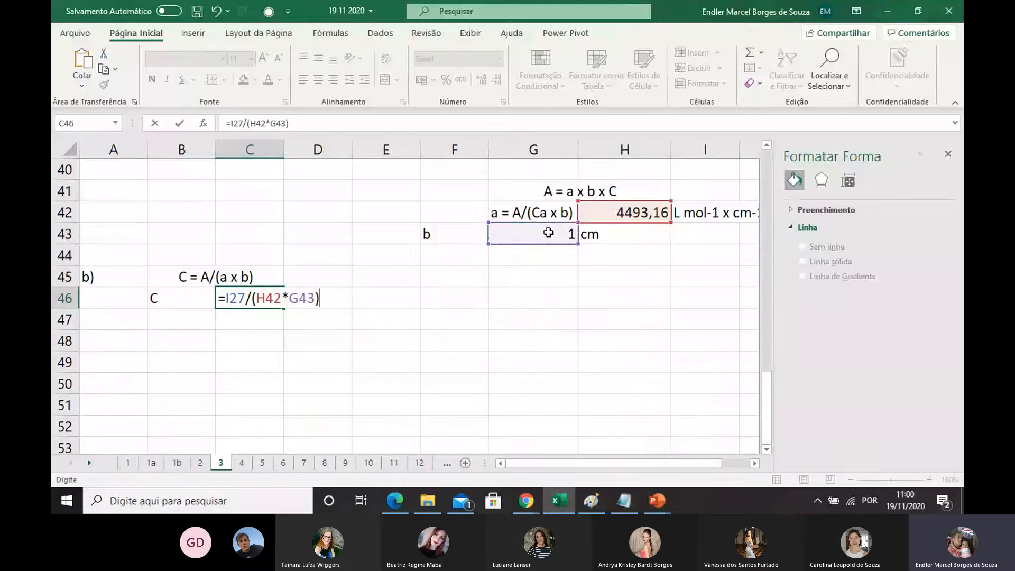
key(Return)
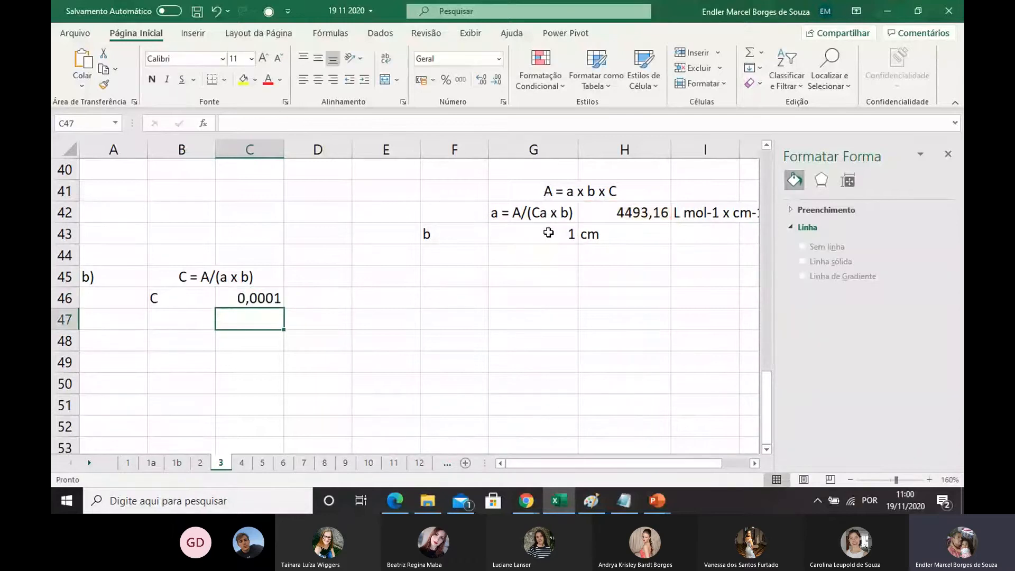
click(256, 294)
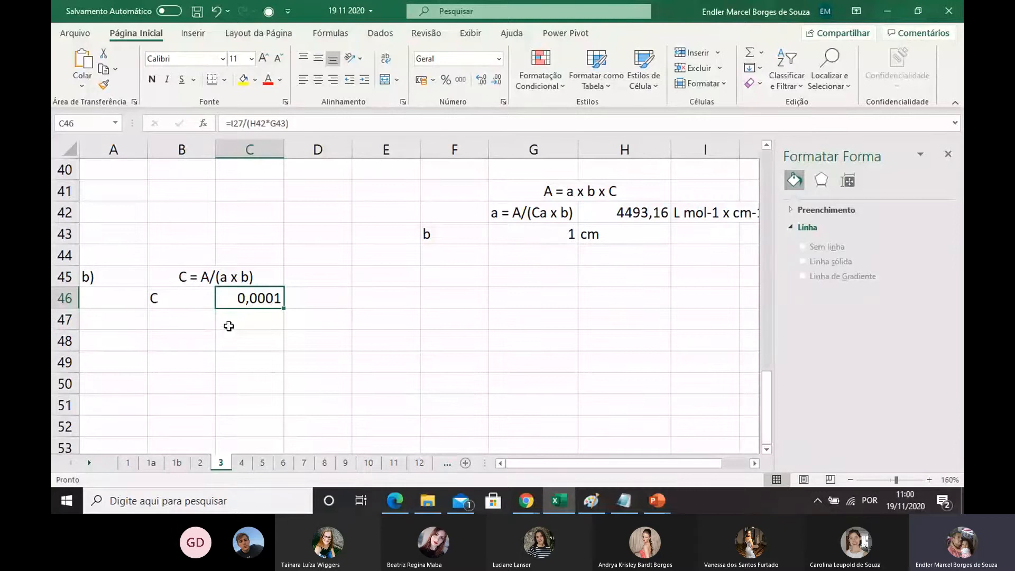
click(262, 317)
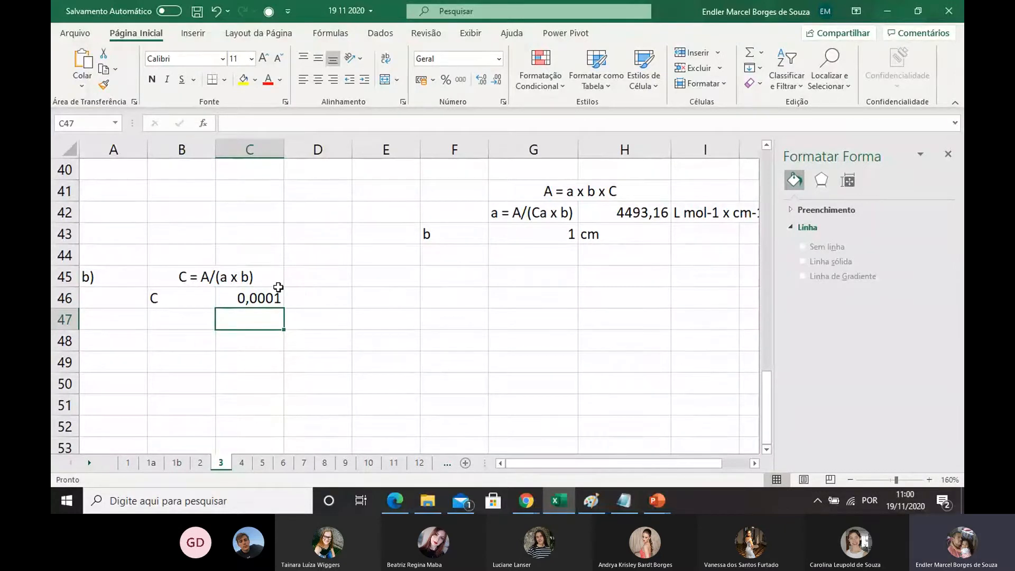
Step: Enter the dilution-correction expression "C = CaF" in B47, below the calculated concentration
scroll(280, 291, up, 1)
click(177, 381)
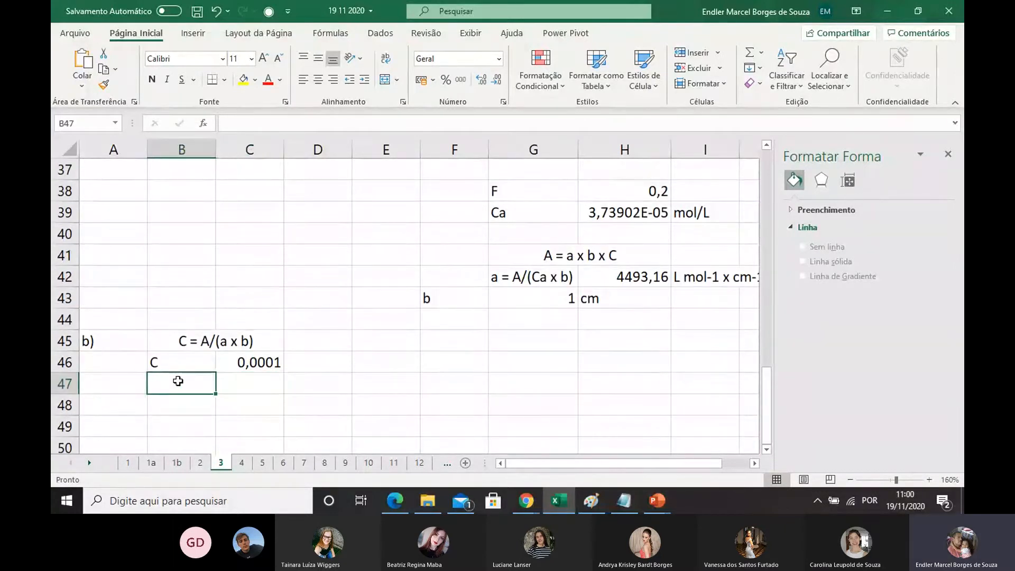
text(C)
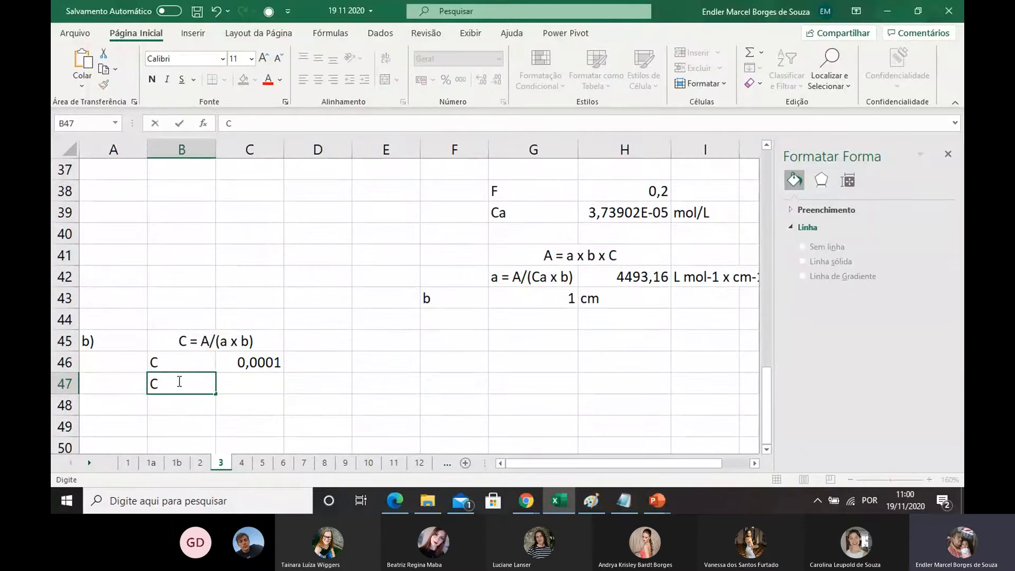
text( = )
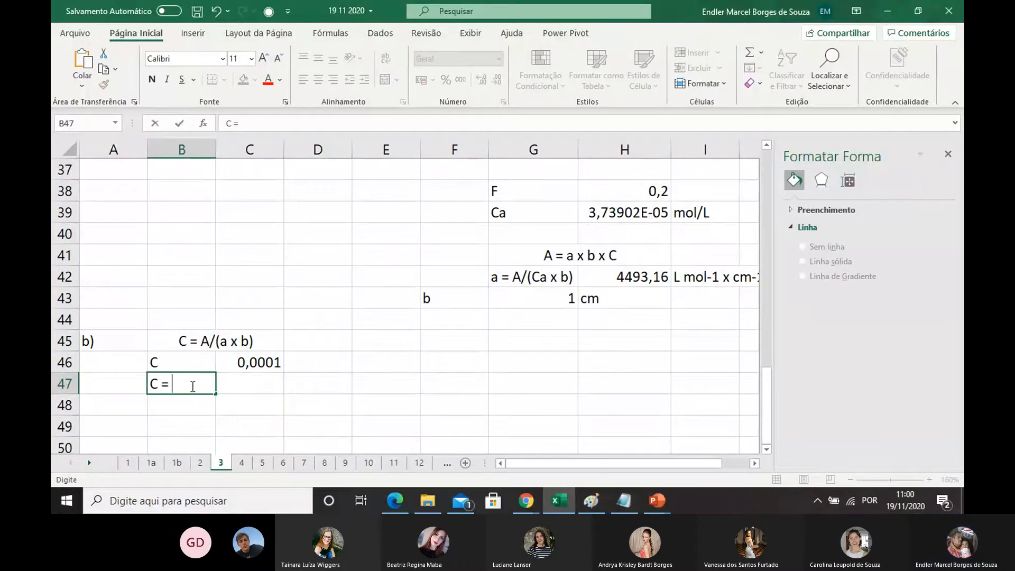
text(CaF)
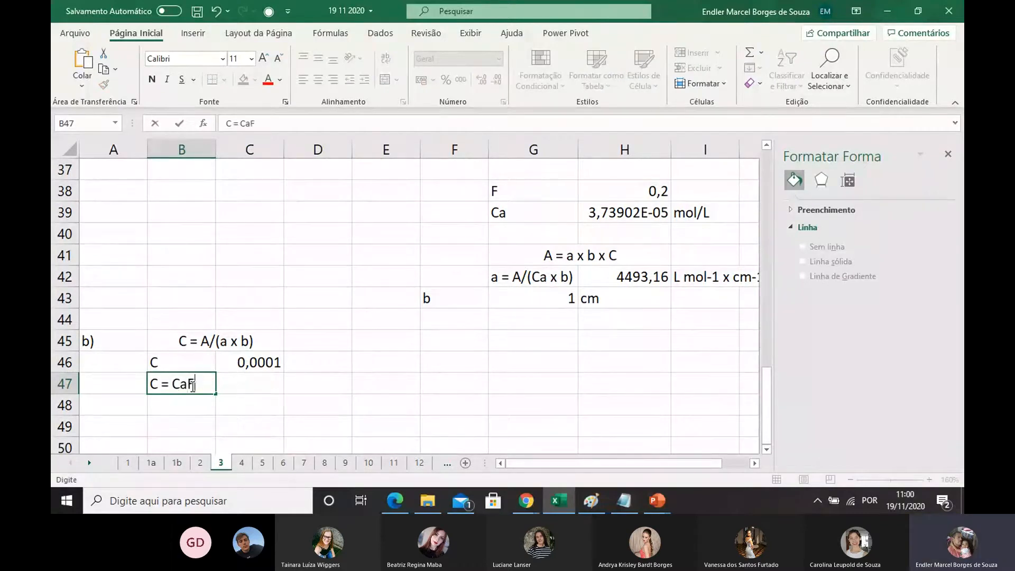
click(249, 407)
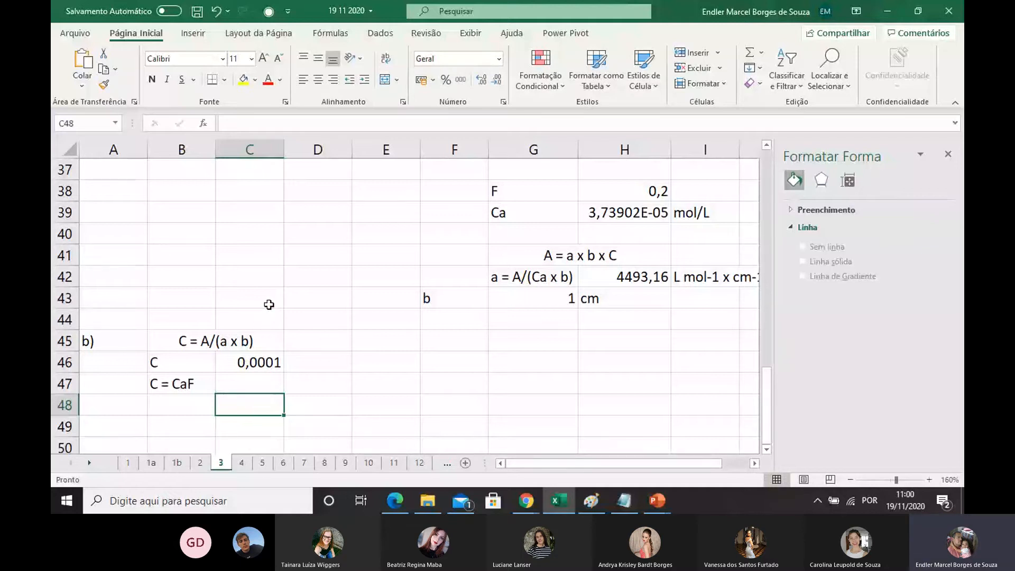
Step: Change C to "Ca" in the expression in B45 and in the label in B46
scroll(269, 305, up, 1)
scroll(181, 370, down, 1)
double_click(187, 339)
text(a)
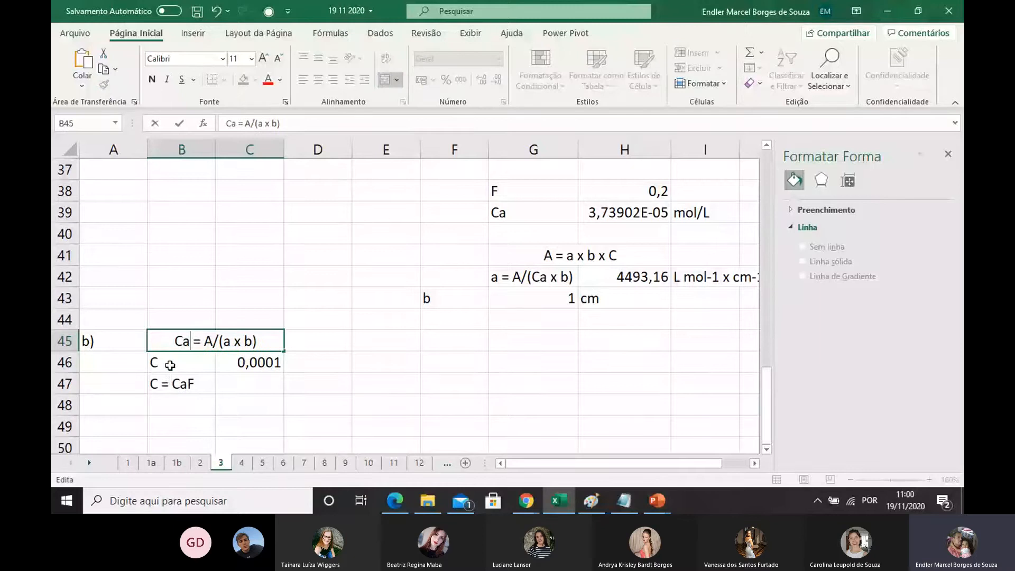
double_click(170, 364)
text(a)
click(235, 410)
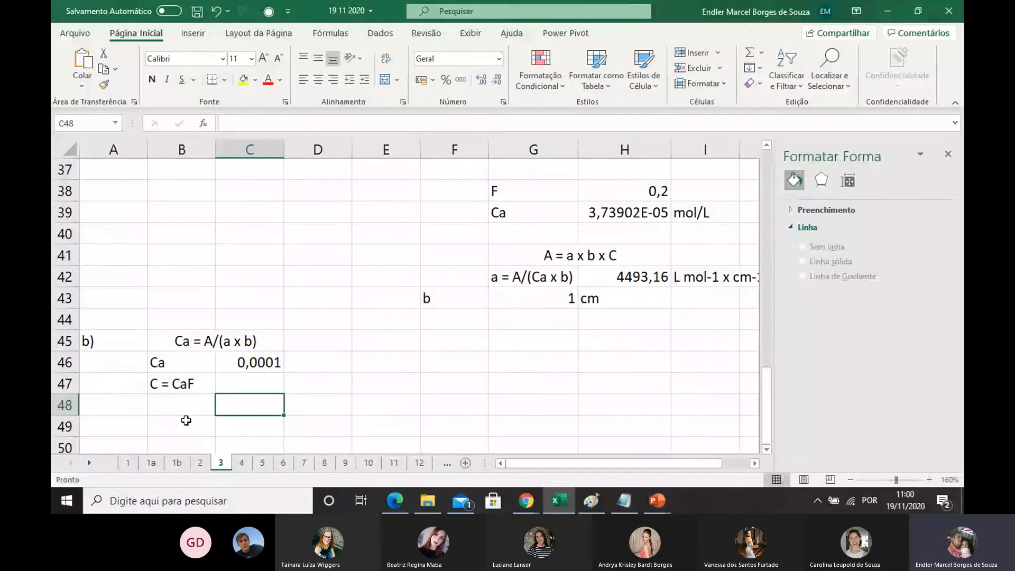
Step: Recheck the sample's dilution from 10,0 mL to 50,0 mL in the problem statement and label B48 "C"
scroll(265, 296, up, 5)
scroll(272, 279, up, 5)
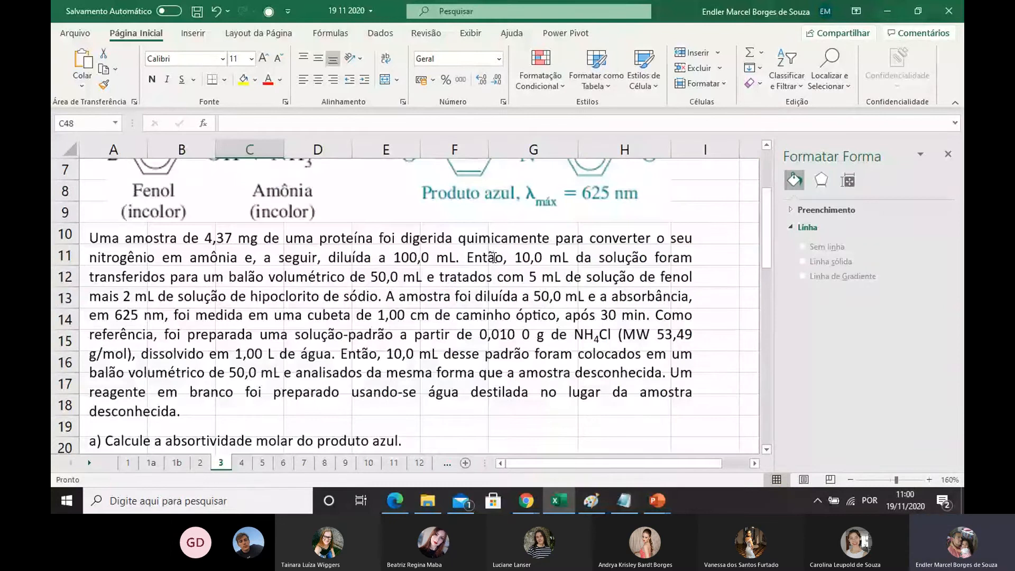
drag(493, 257, 425, 282)
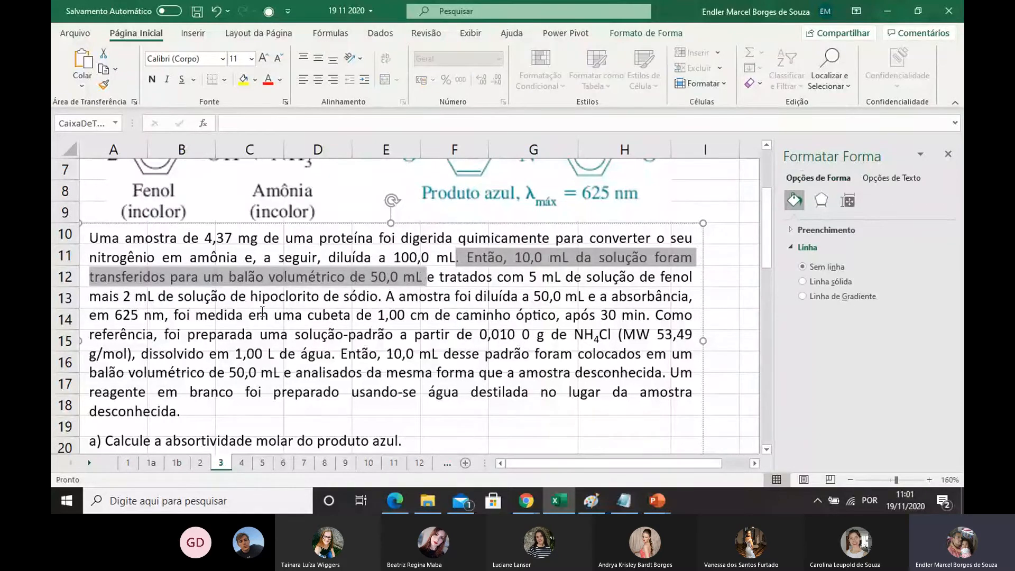
scroll(280, 322, down, 8)
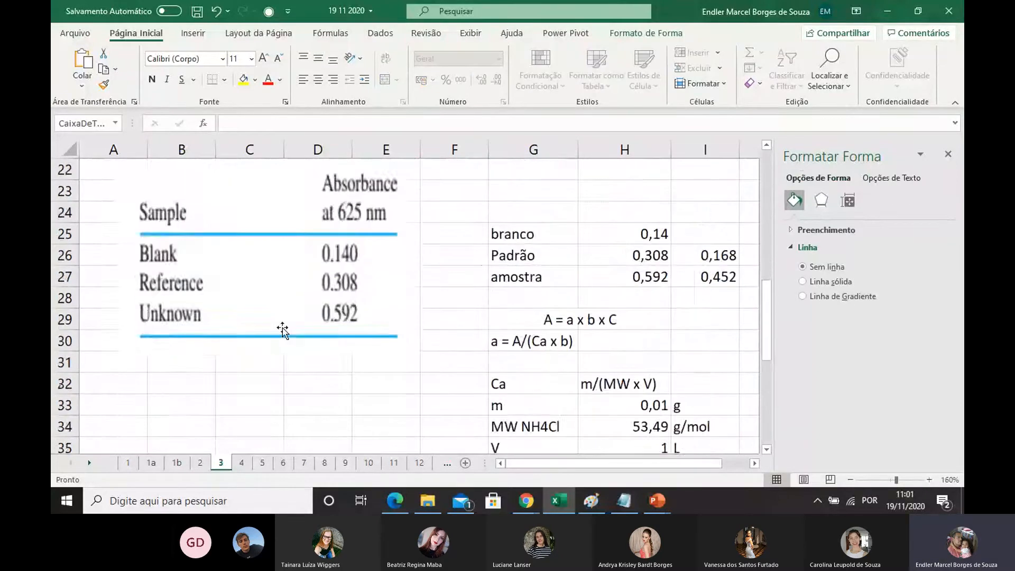
scroll(254, 338, down, 3)
click(208, 358)
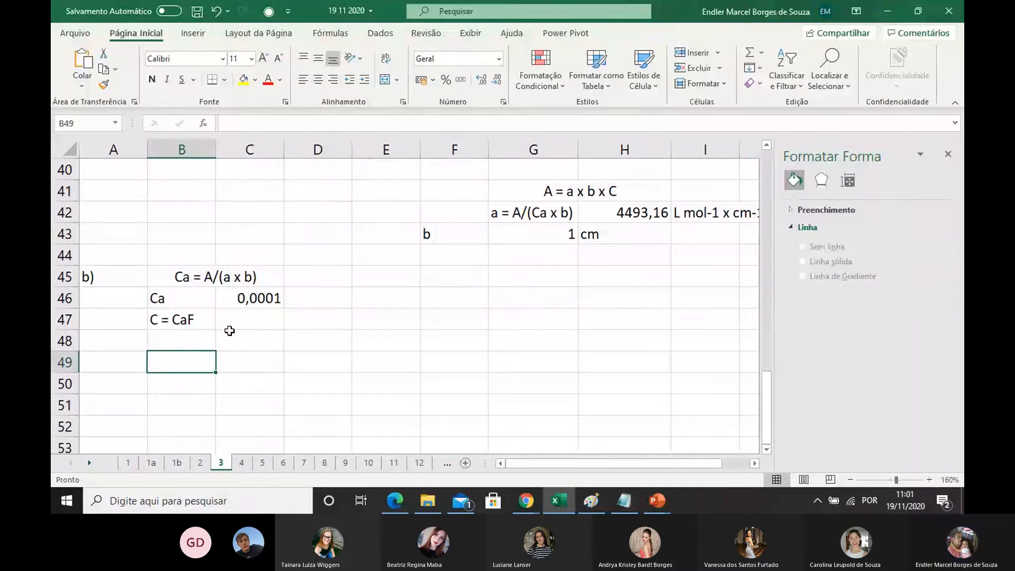
click(177, 342)
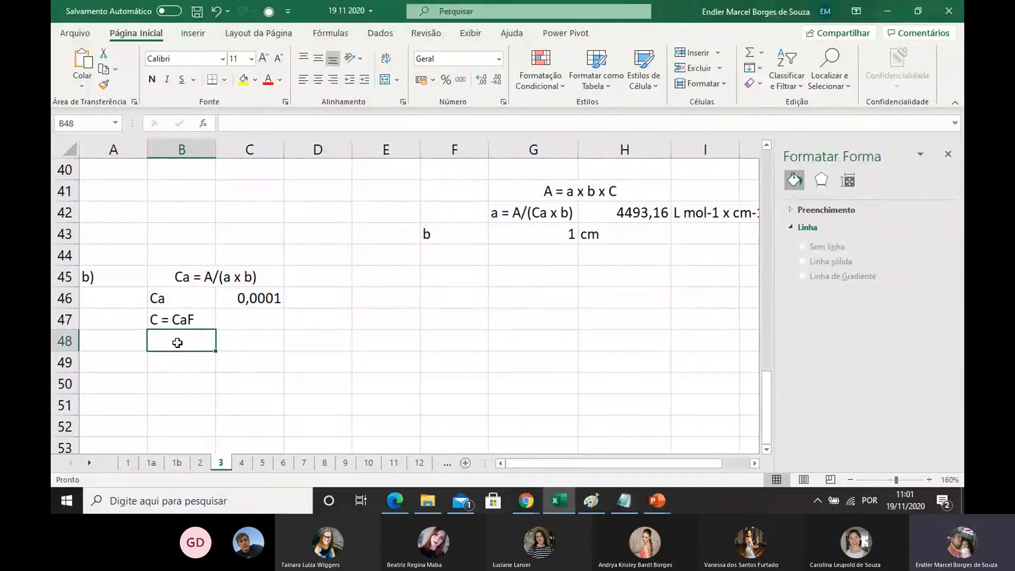
text(C)
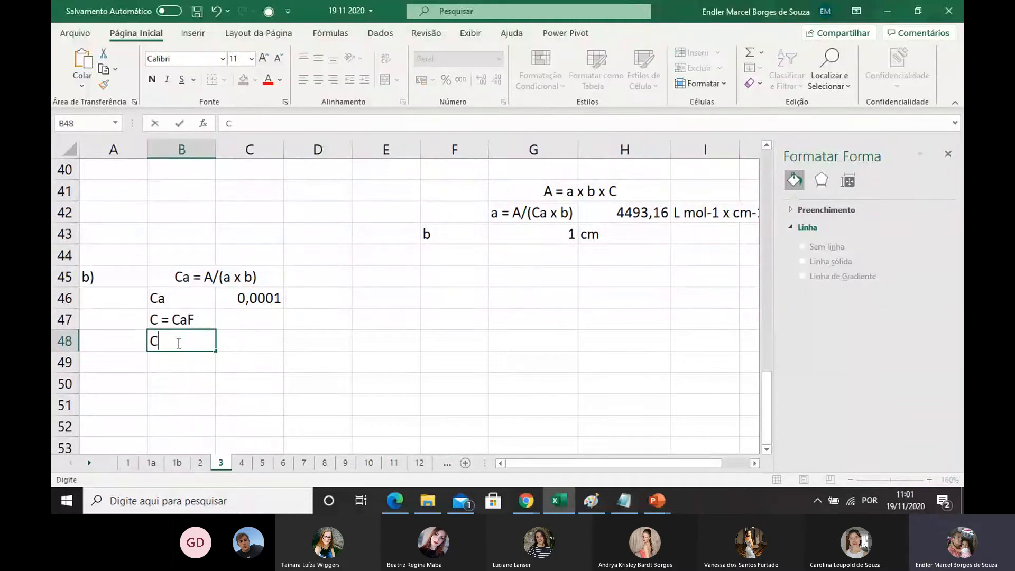
Step: Calculate the undiluted sample concentration in C48 with =C46*5
click(237, 342)
text(=)
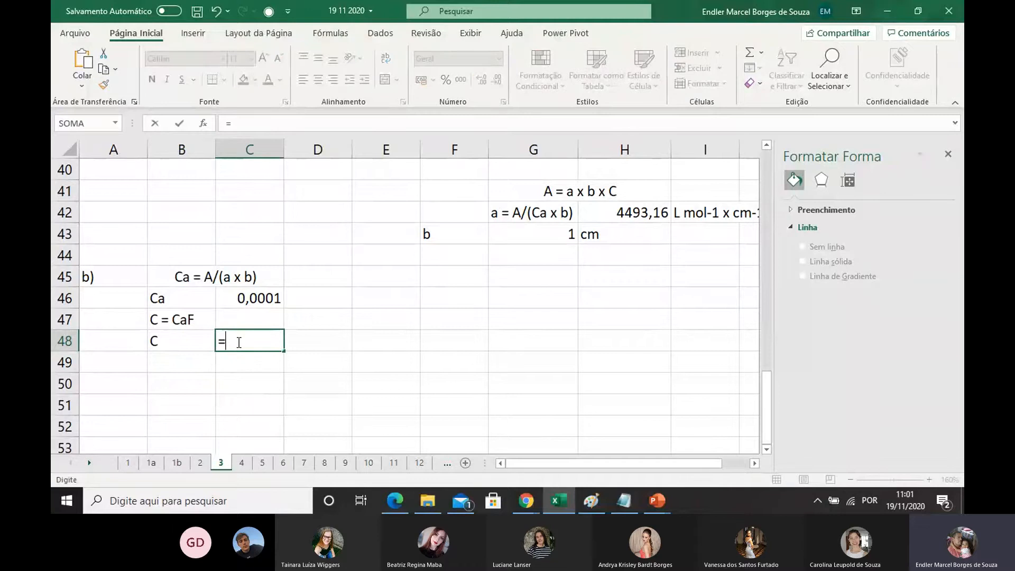
click(257, 297)
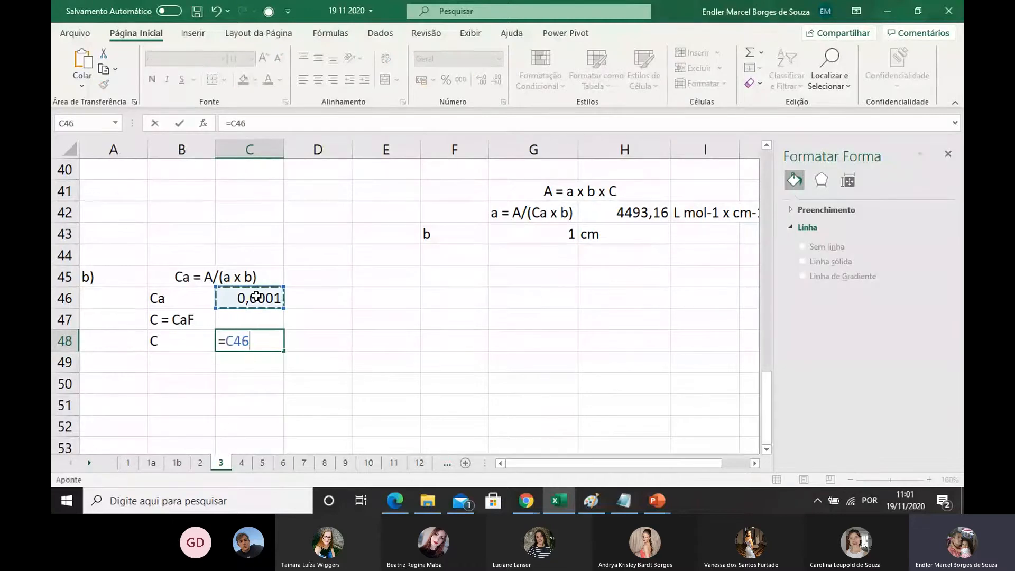
text(*5)
key(Return)
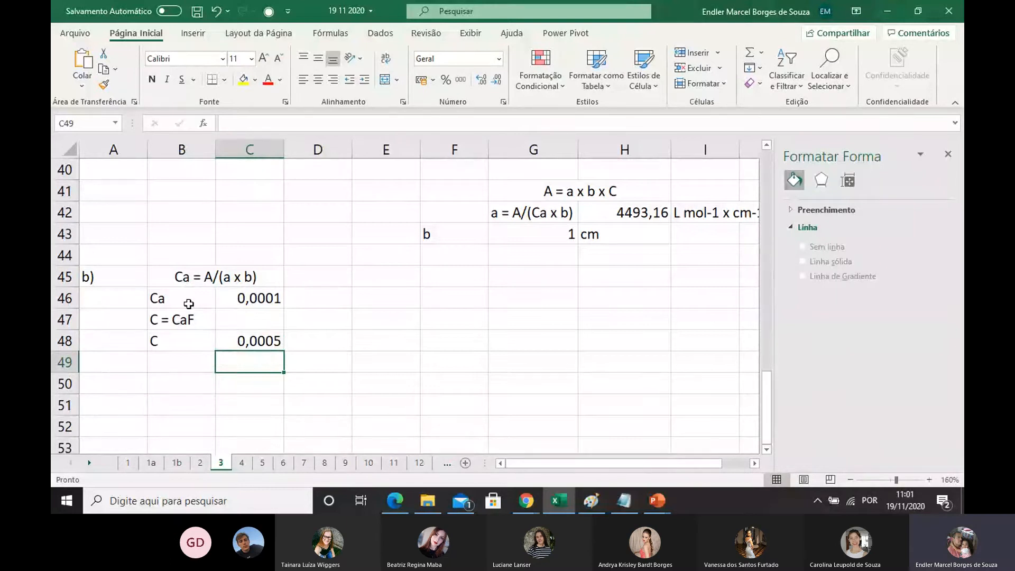
Step: Review the Ca formula in C46 and the absorbance, absorptivity and path length cells it references
double_click(252, 297)
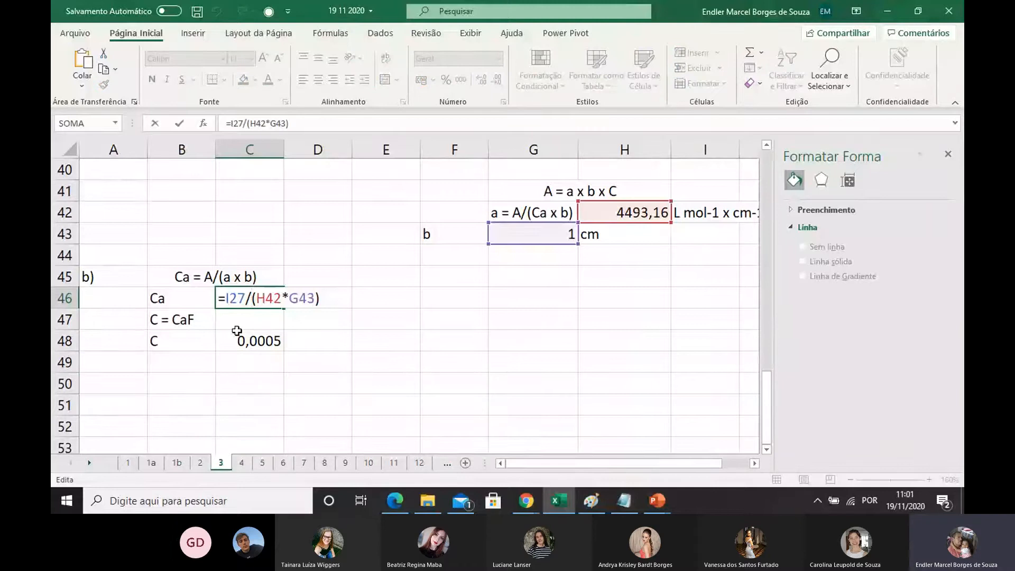
scroll(237, 331, up, 5)
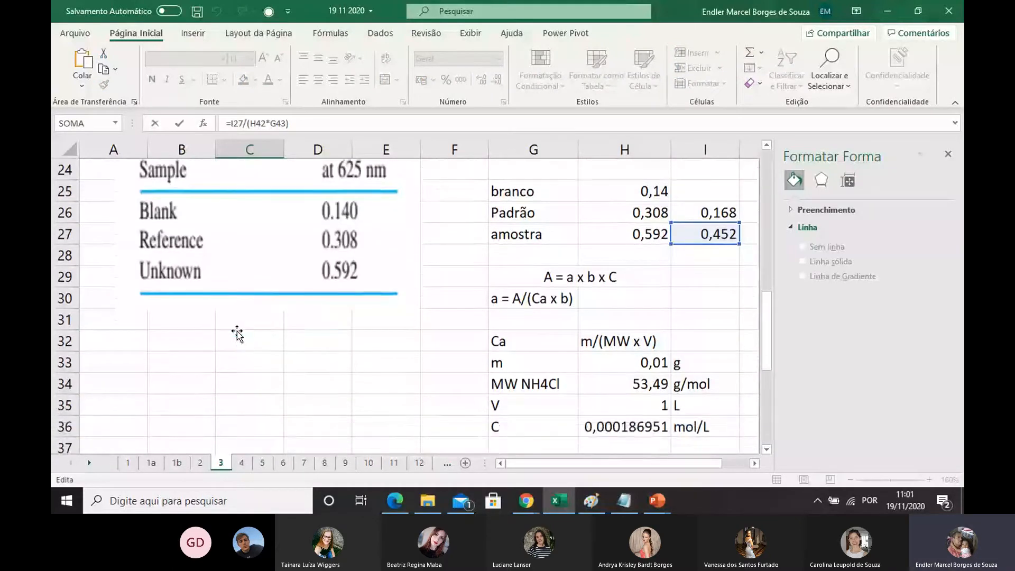
scroll(237, 331, down, 4)
scroll(237, 331, down, 1)
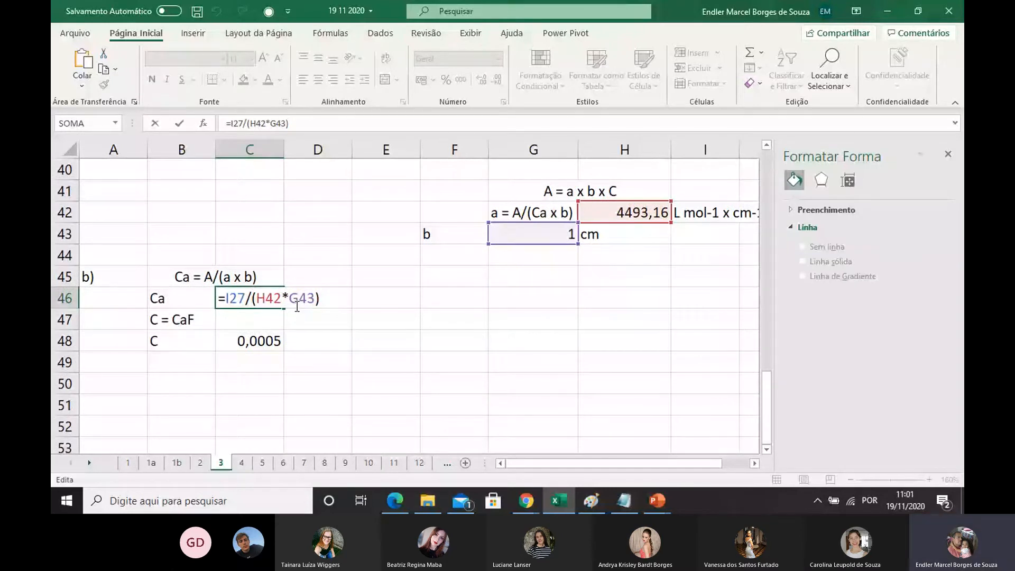
key(Return)
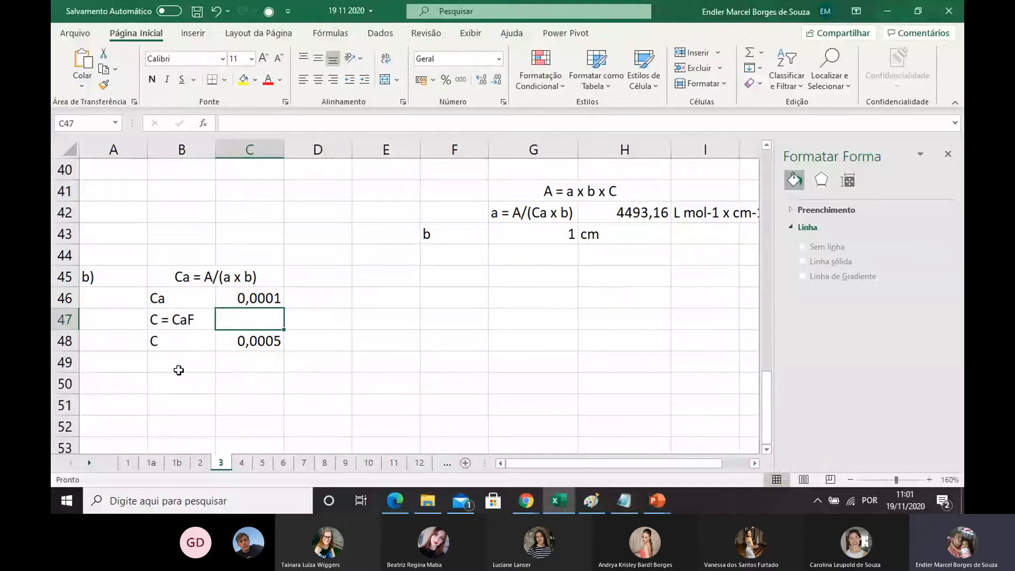
Step: Merge and center B50:C50 and enter the mass expression "m = C x MW x V" there
drag(173, 381, 224, 381)
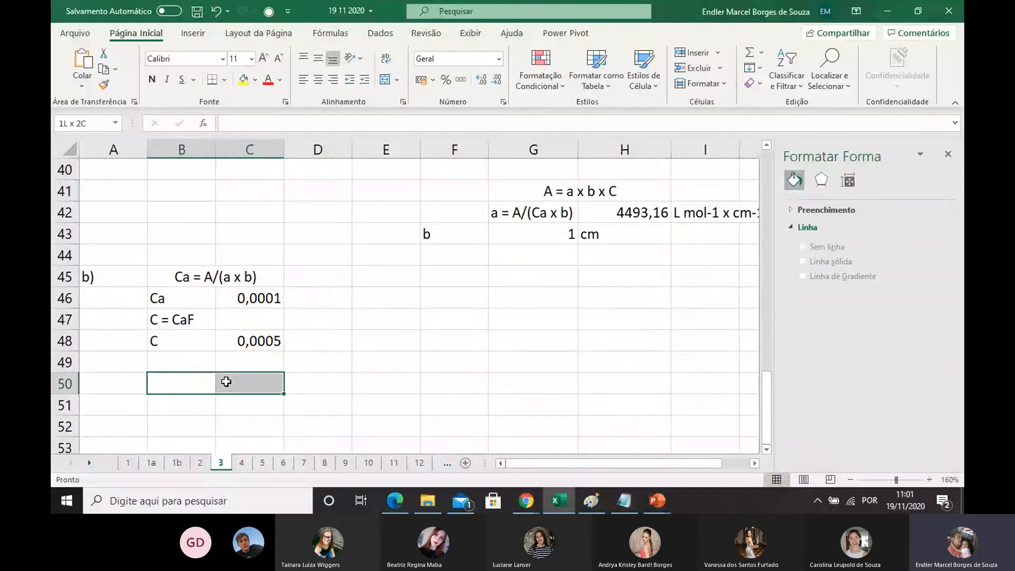
click(386, 80)
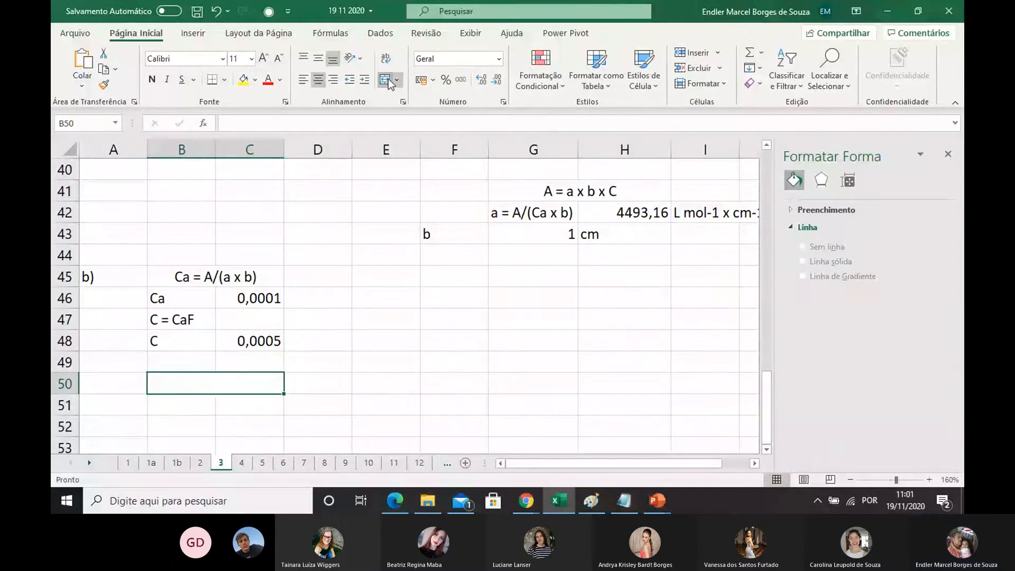
double_click(215, 382)
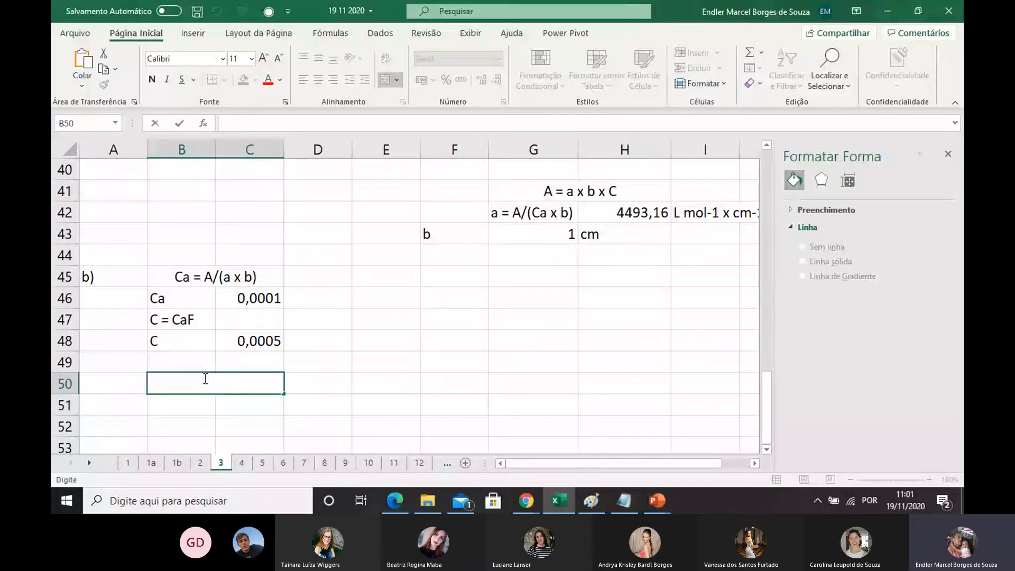
text(m = C x MW x )
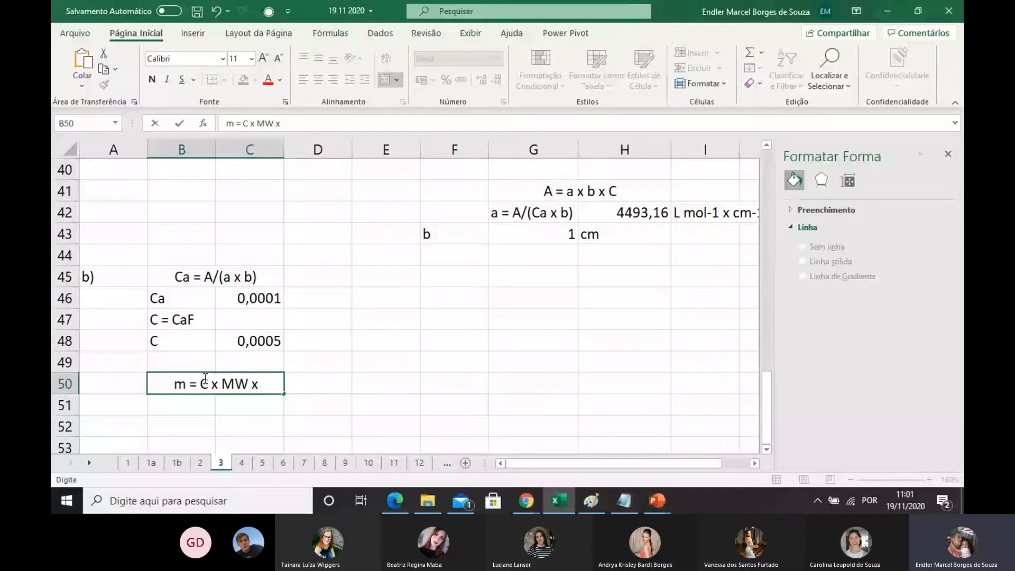
text(V)
key(Return)
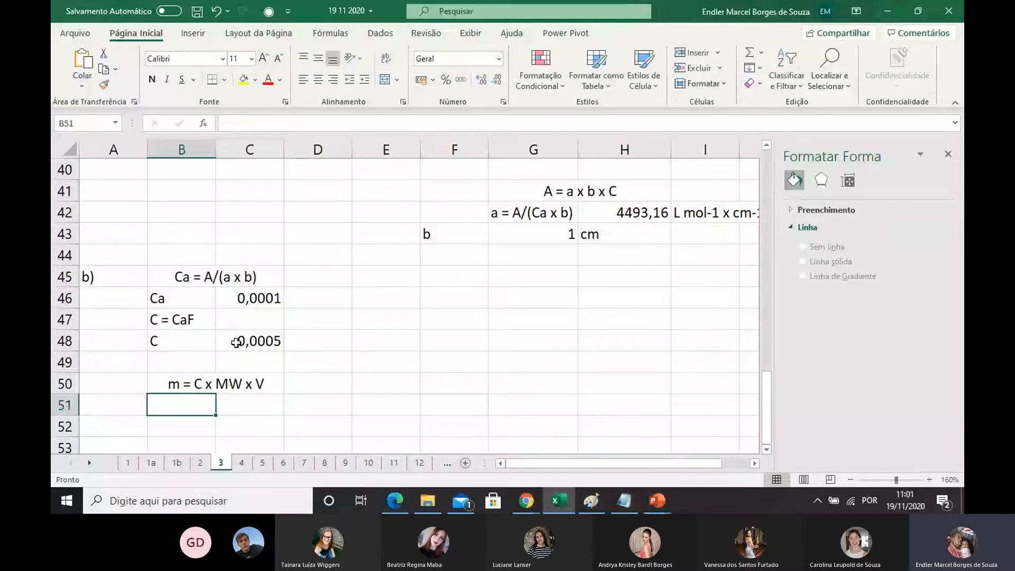
Step: Label E49 "m" and copy the protein sample mass 4,37 from the problem statement into F49
click(361, 355)
text(m)
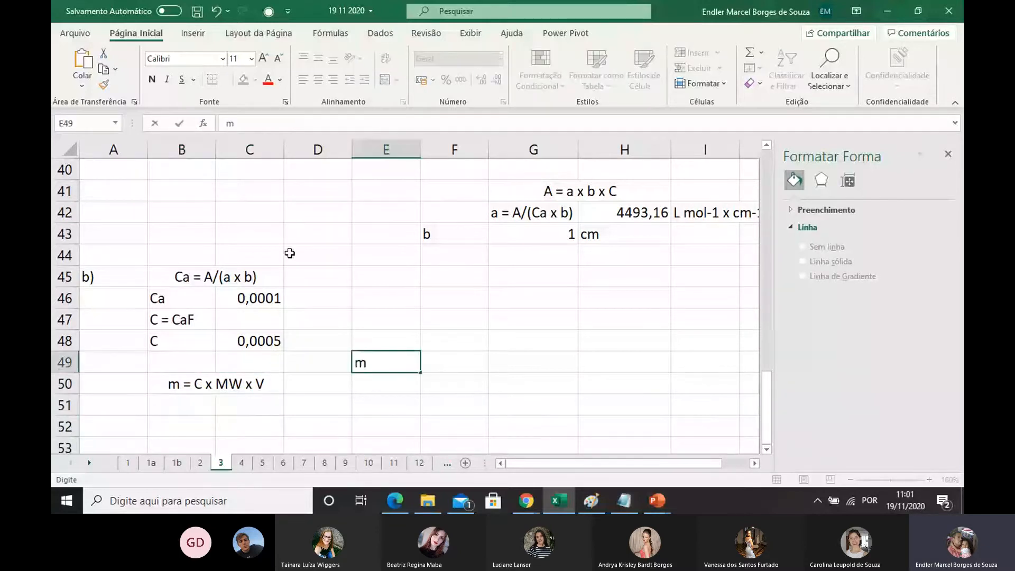
scroll(288, 280, up, 11)
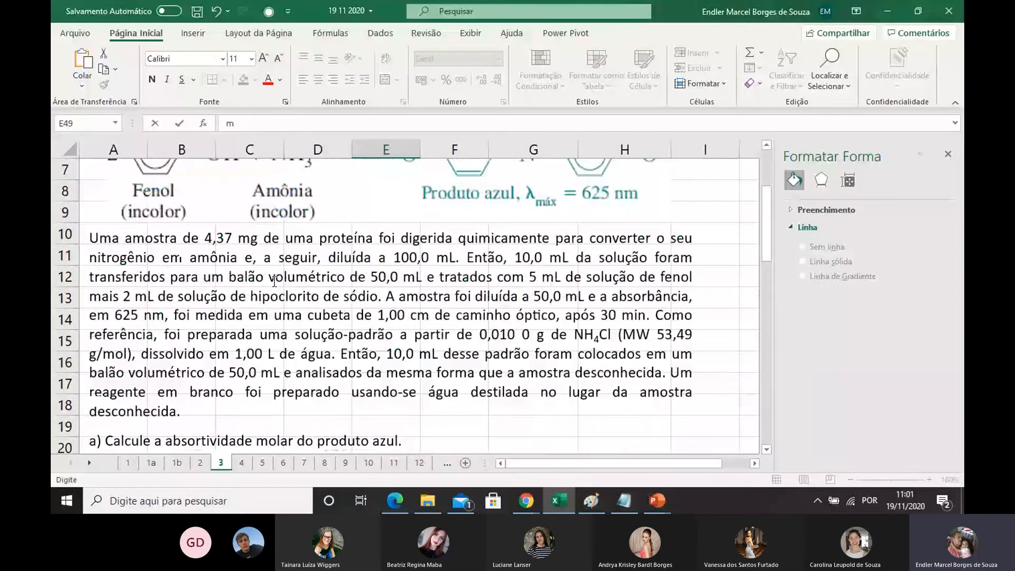
double_click(219, 238)
key(ctrl+c)
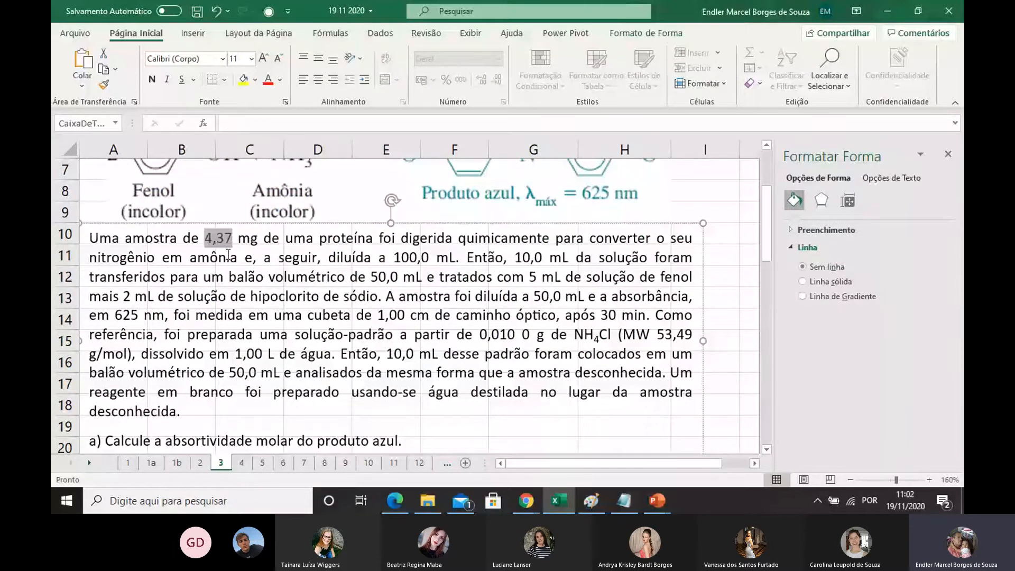
scroll(228, 254, down, 11)
double_click(433, 363)
key(ctrl+v)
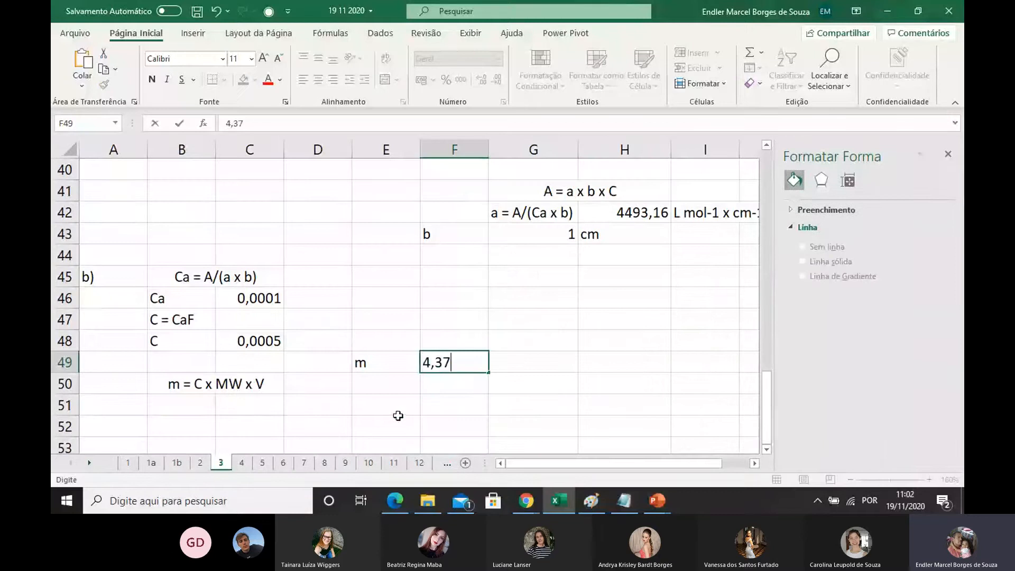
click(374, 413)
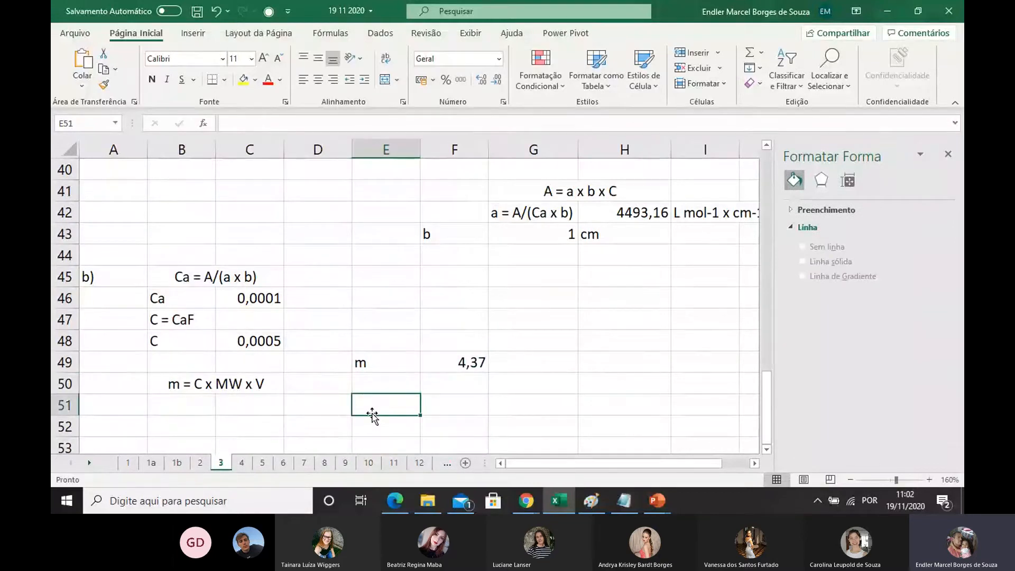
Step: Label E50 "V" for the volume and enter the unit "mg" in G49 beside the sample mass
click(365, 383)
text(V)
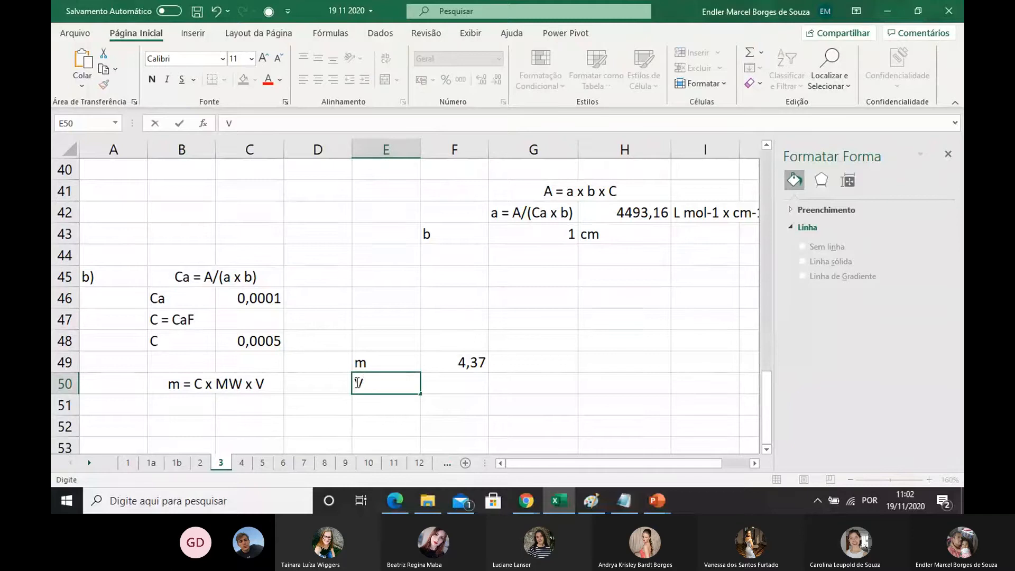
click(386, 422)
double_click(462, 383)
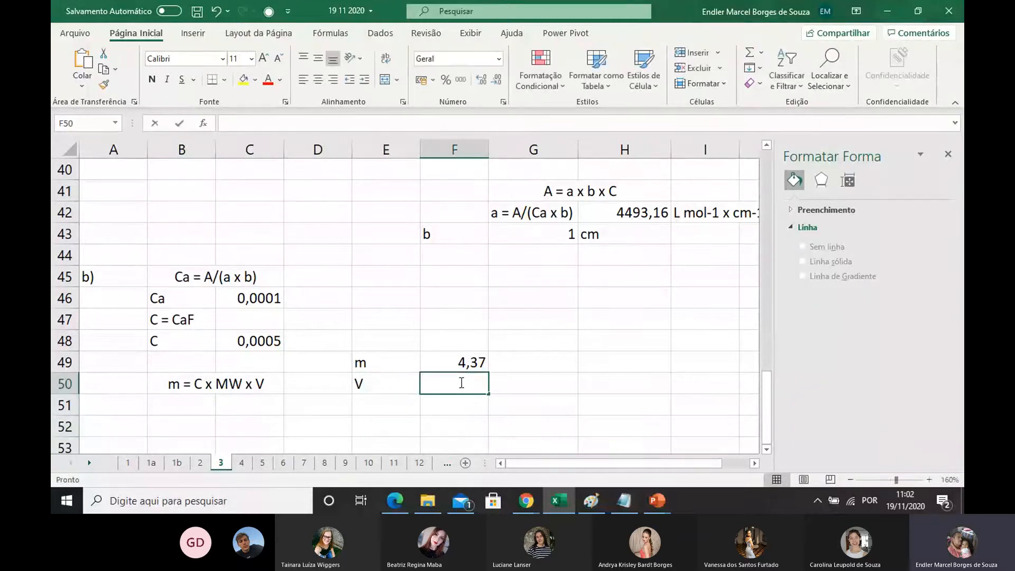
double_click(513, 360)
text(m)
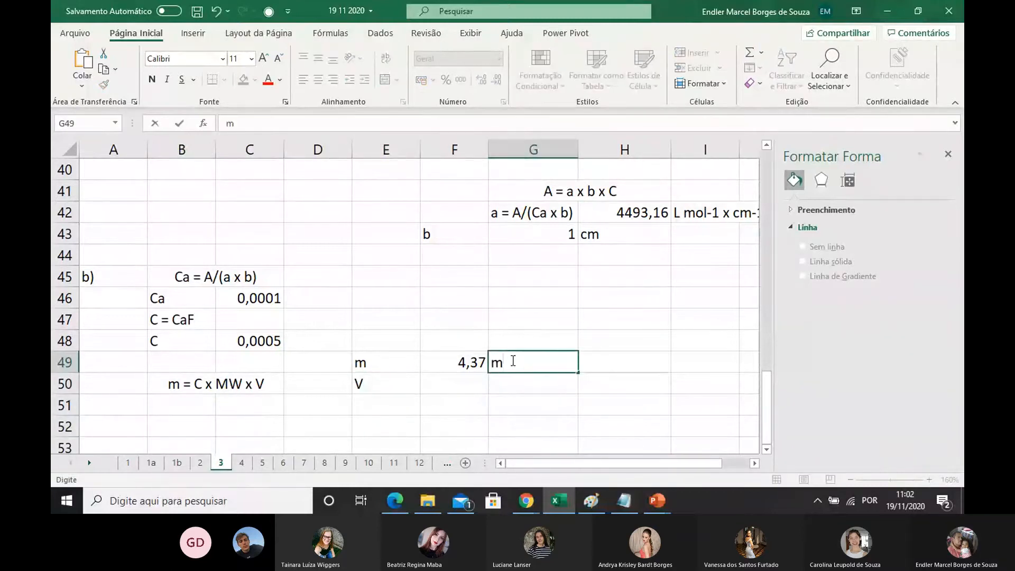
text(g)
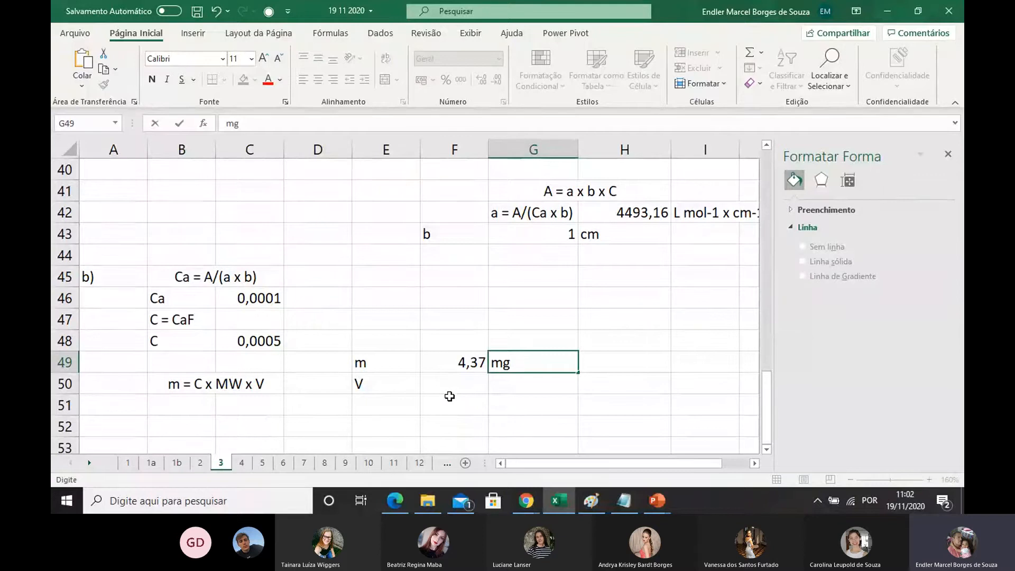
Step: Enter the volume 100 in F50 and its unit "mL" in G50
click(450, 391)
text(110)
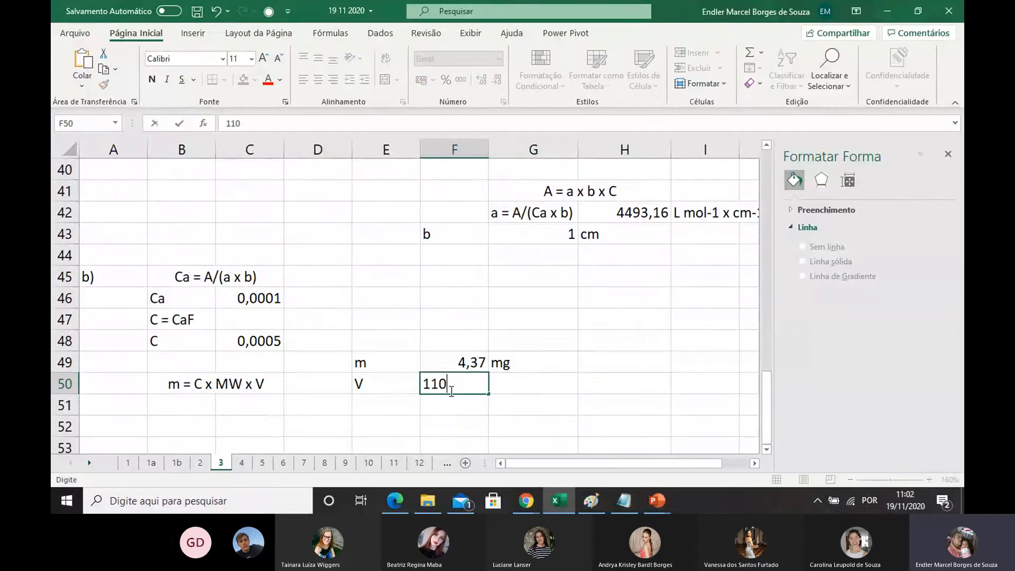
key(BackSpace)
key(BackSpace)
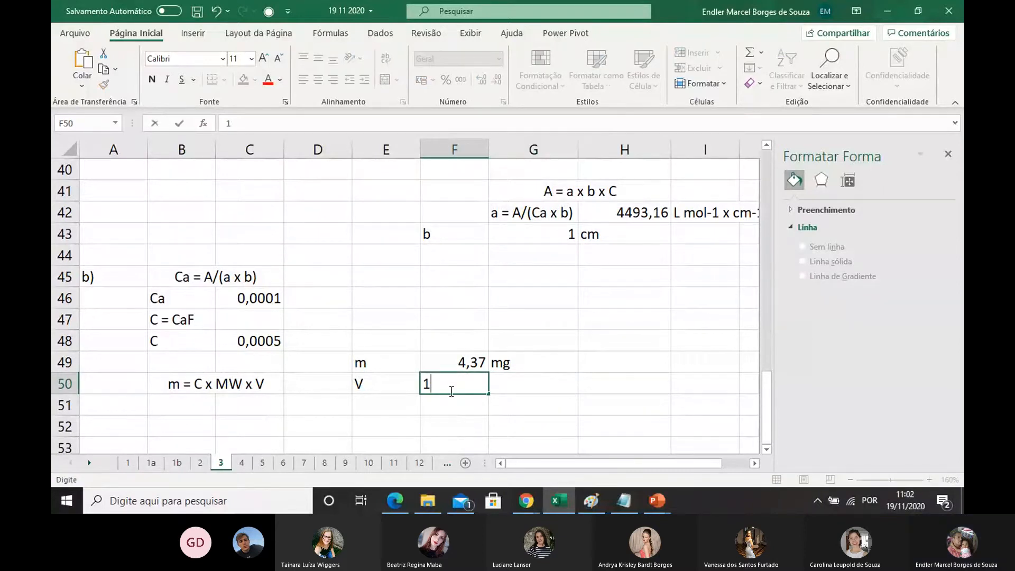
text(00)
click(511, 397)
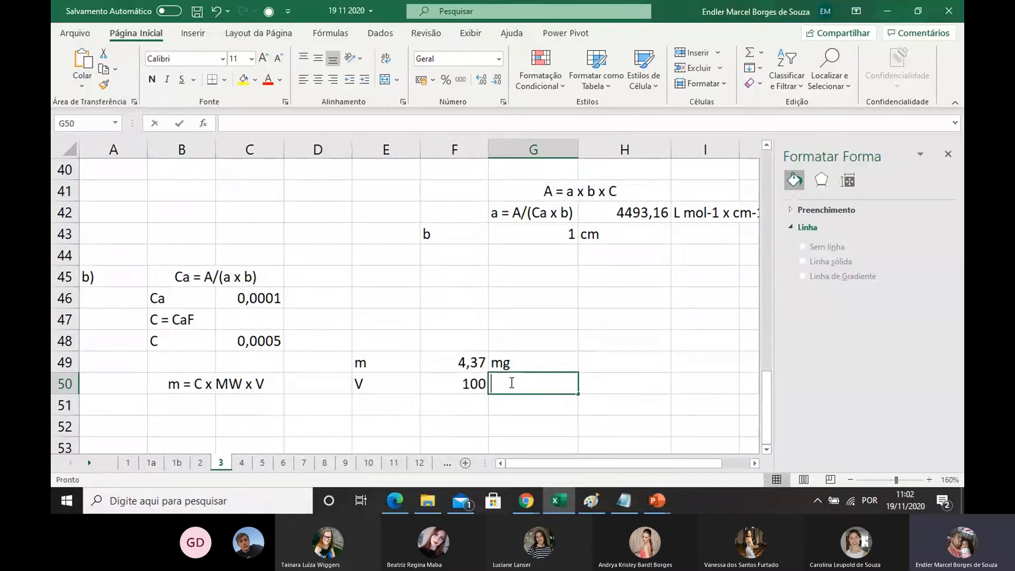
double_click(511, 382)
text(mL)
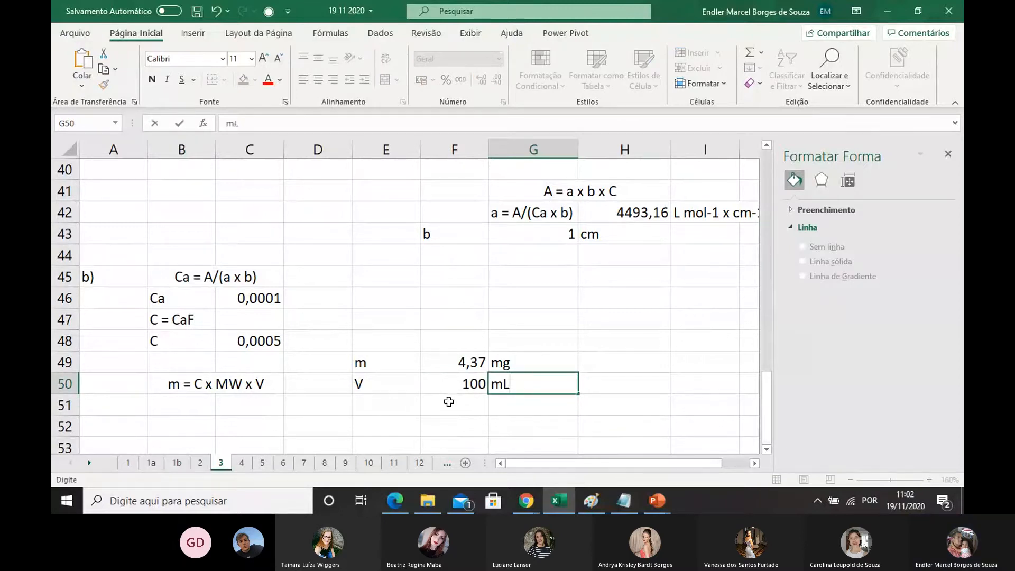
click(405, 420)
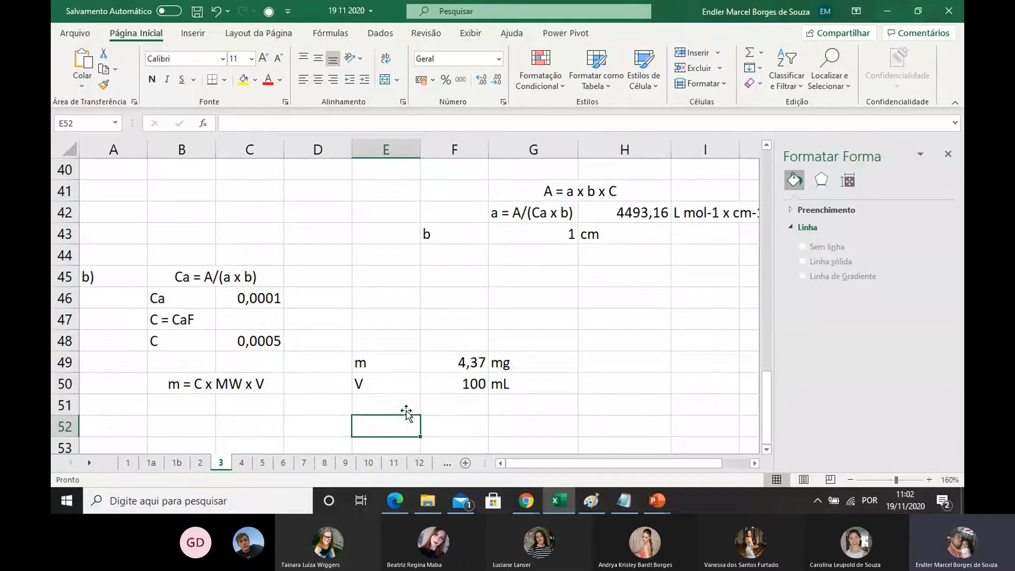
Step: Label E51 "MW N" and enter nitrogen's molar mass 14 in F51 with the unit "g/mol" in G51
click(379, 404)
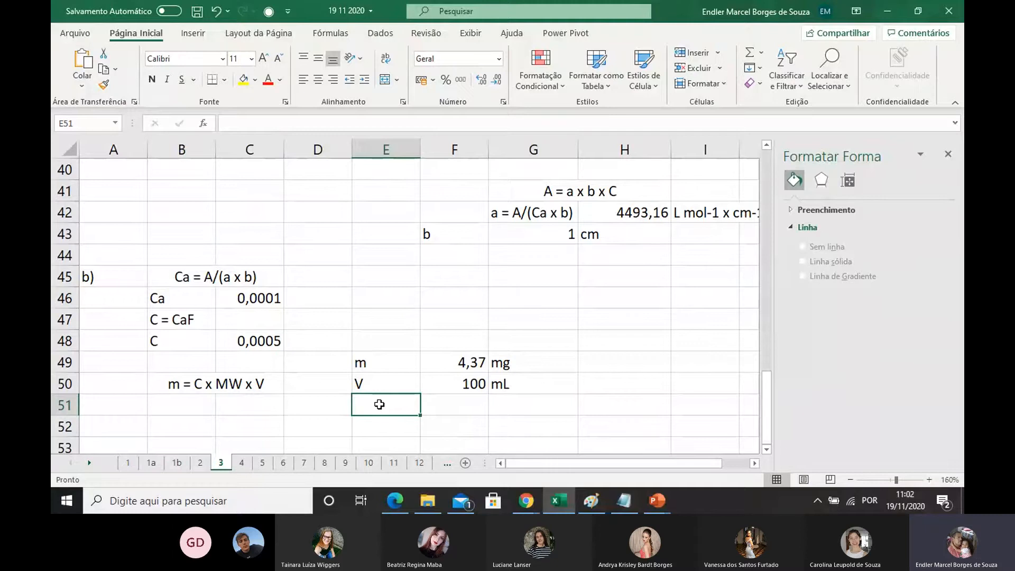
text(ME)
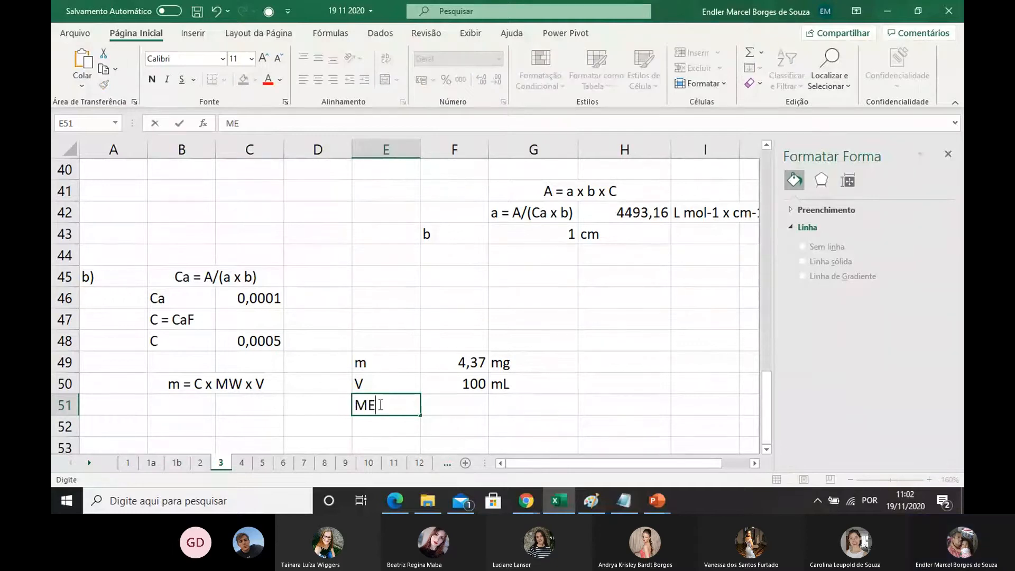
key(BackSpace)
text(w)
key(BackSpace)
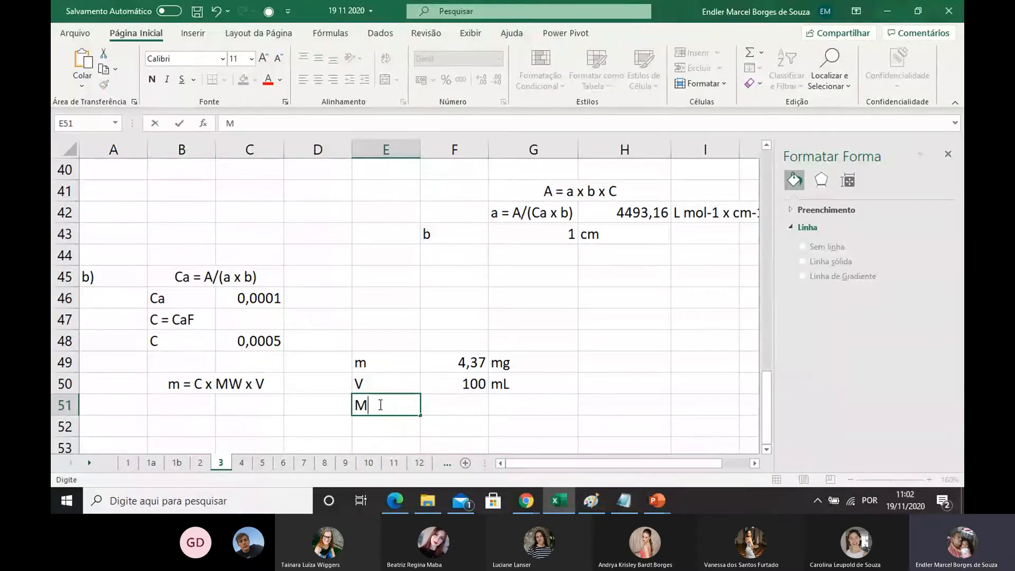
text(W N)
click(472, 408)
text(14)
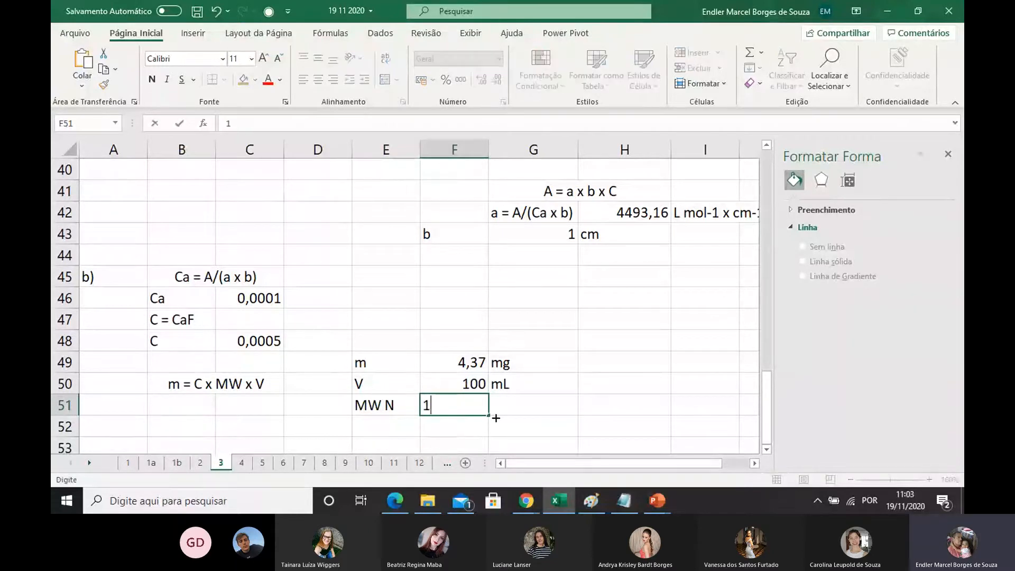
click(518, 408)
text(g/mol)
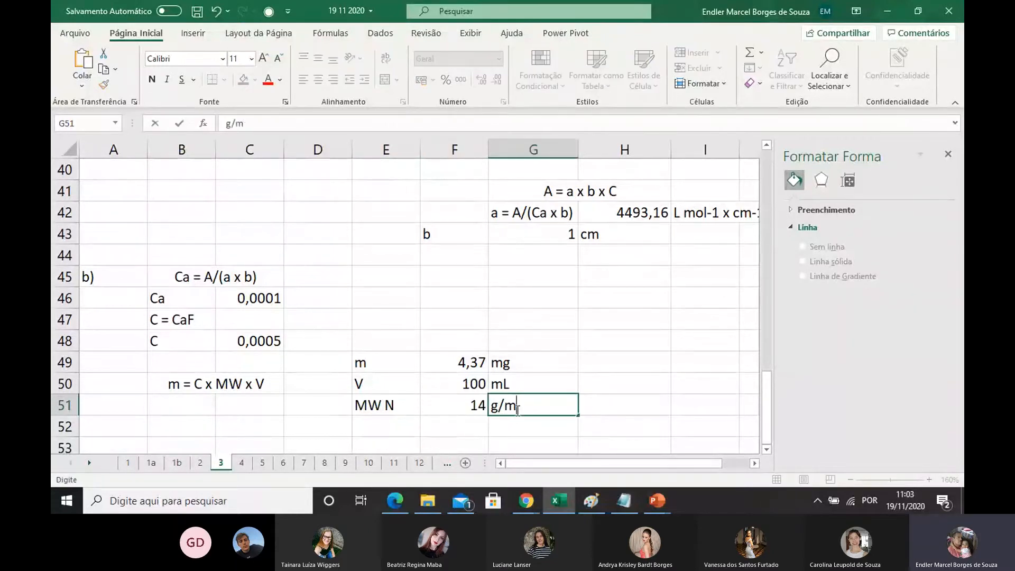
click(449, 335)
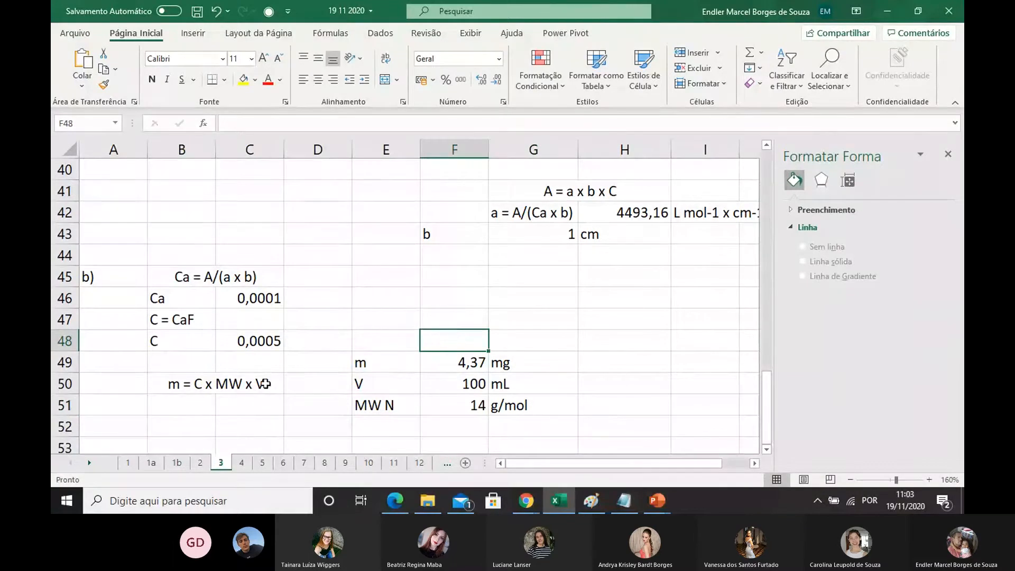
Step: Change the mass expression in B50 to "m N= C x MW x V"
click(251, 394)
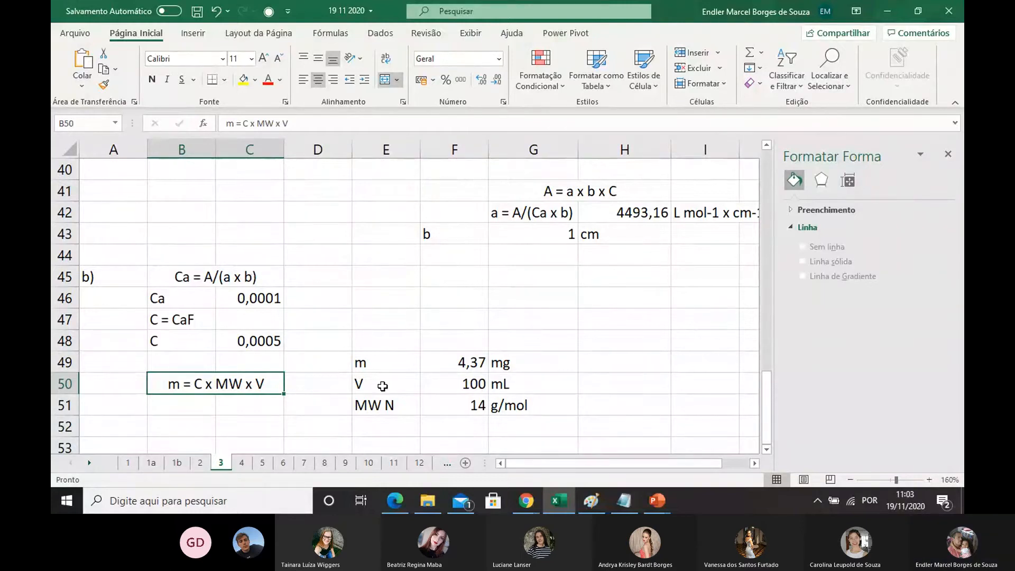
click(185, 403)
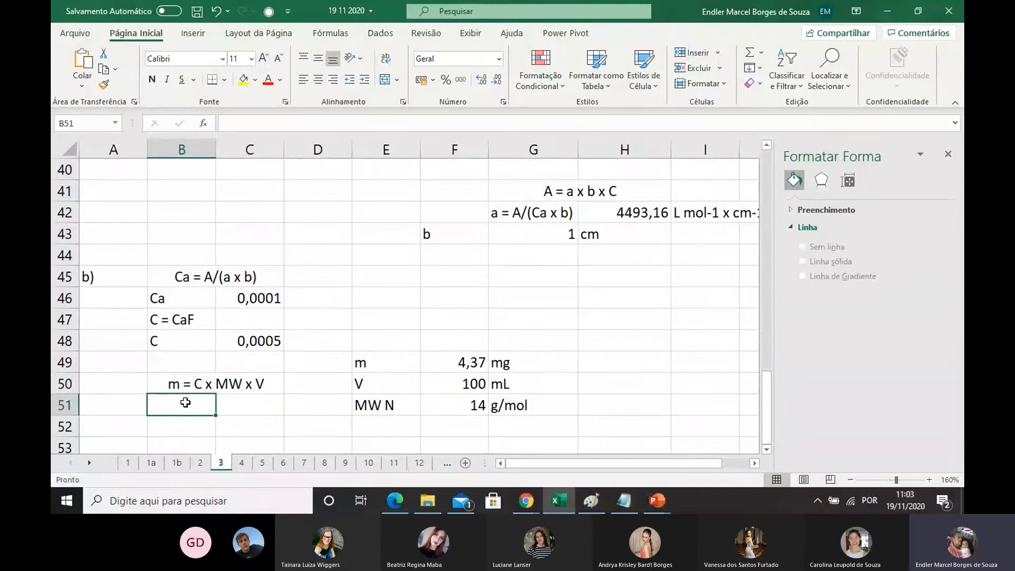
double_click(182, 381)
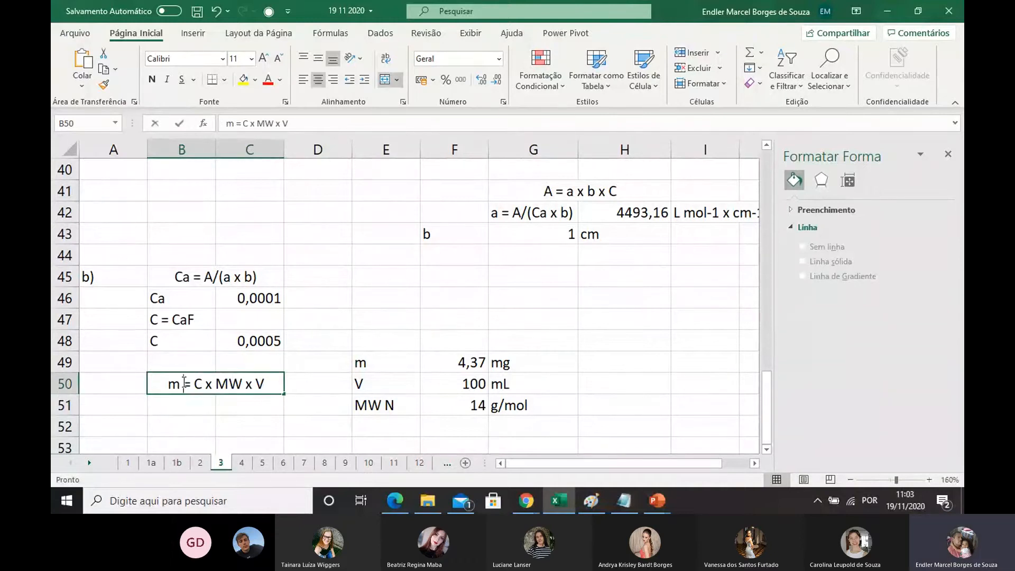
text(N)
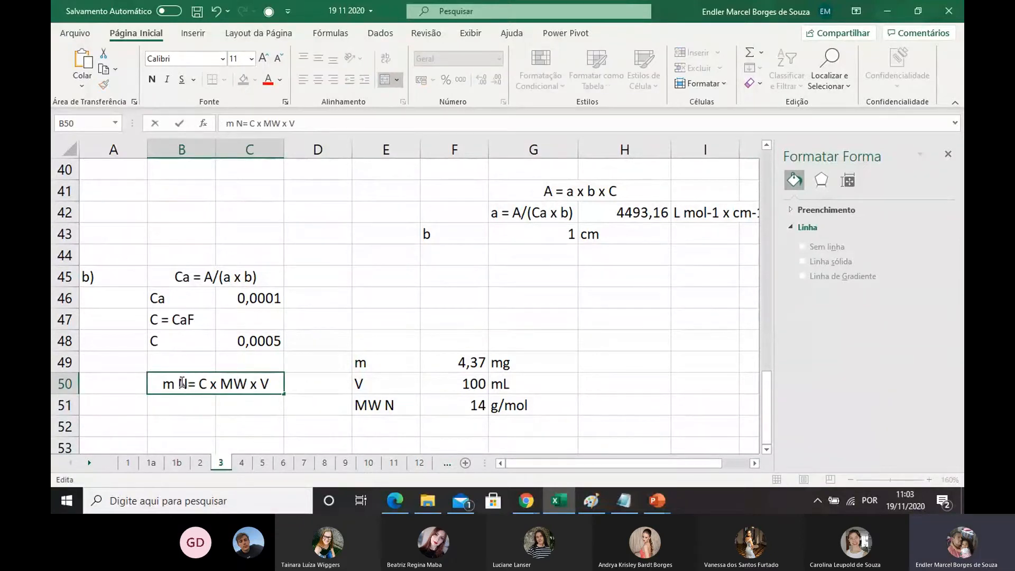
Step: Label B51 "m N" for the nitrogen mass
click(184, 404)
text(m)
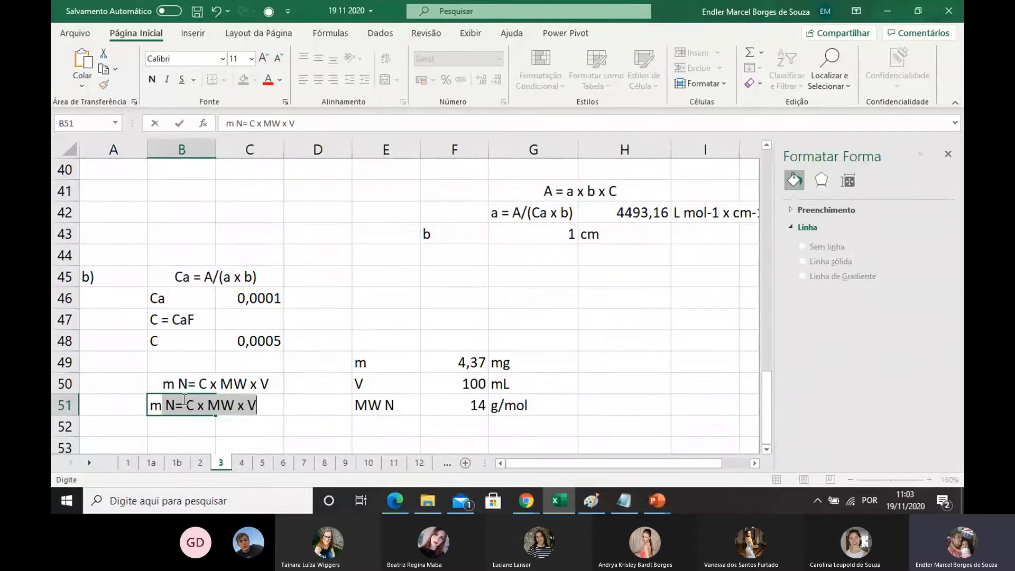
text(N)
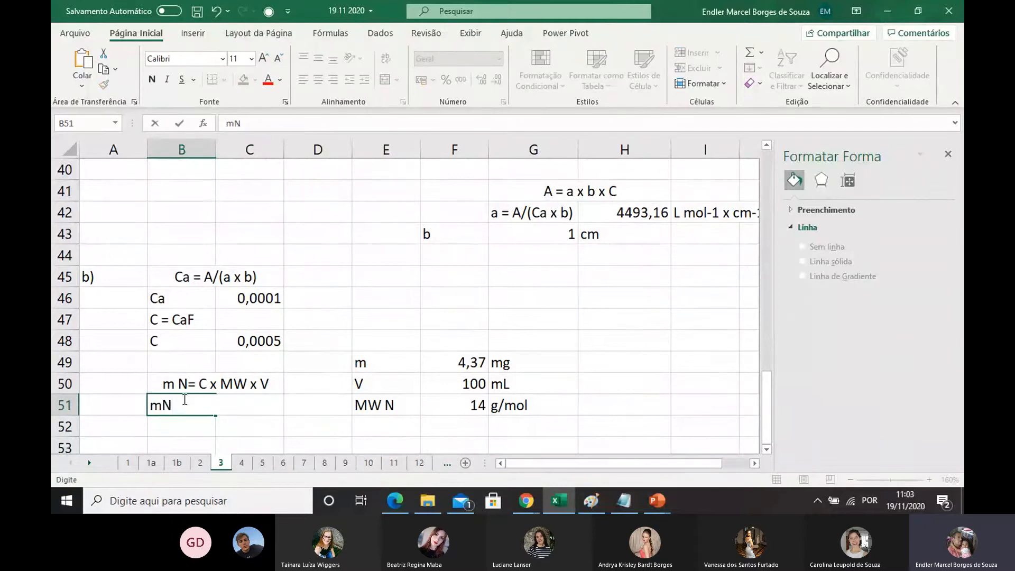
key(BackSpace)
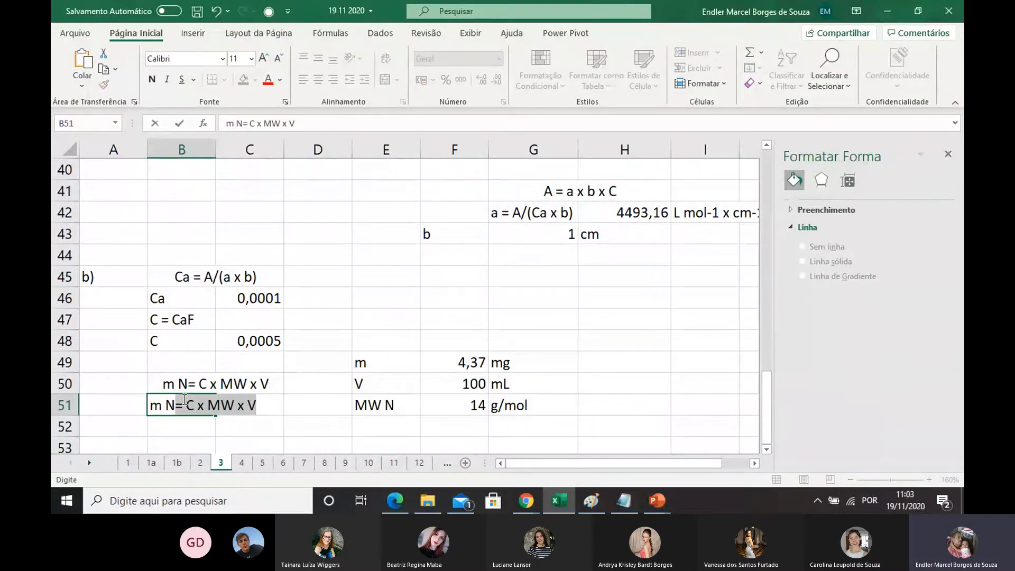
text(N)
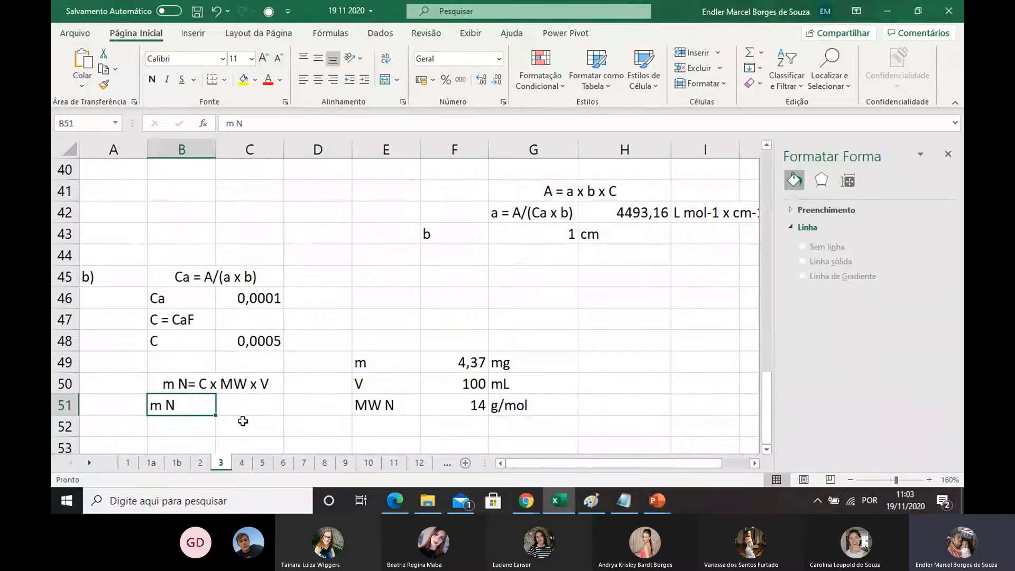
click(243, 423)
Step: Calculate the nitrogen mass in C51 with the formula =C48*F51*F50
click(255, 405)
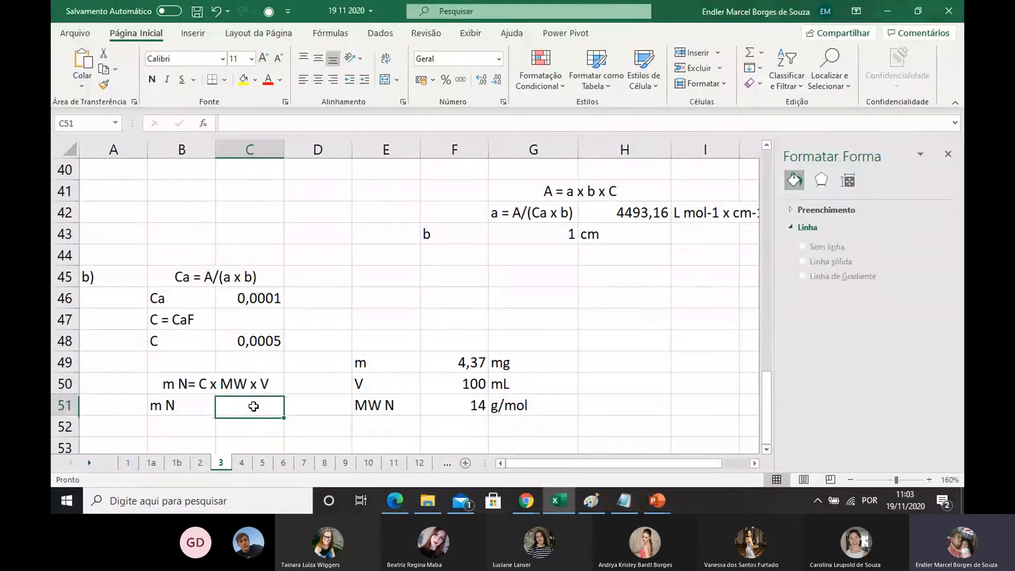
text(=)
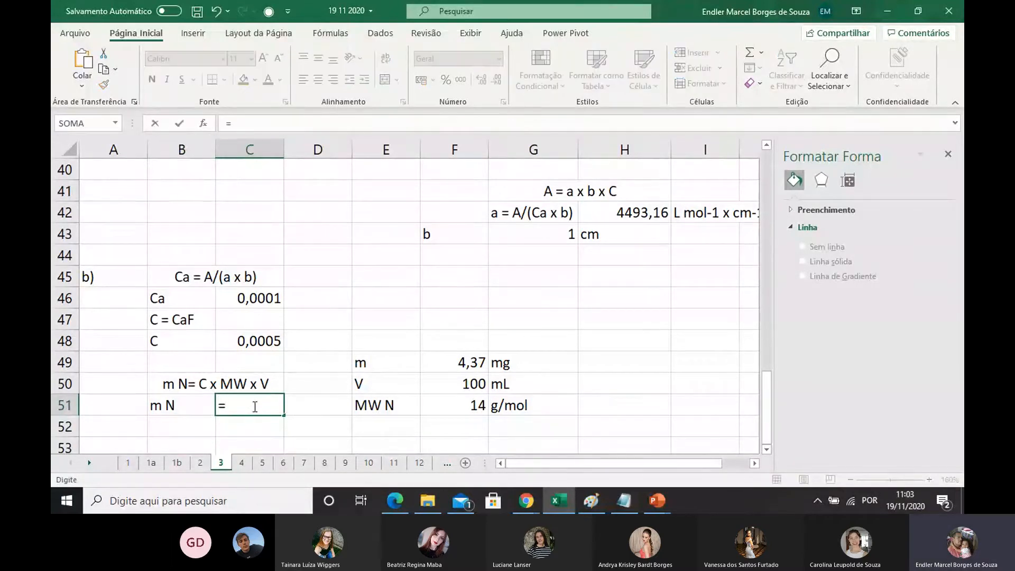
click(257, 341)
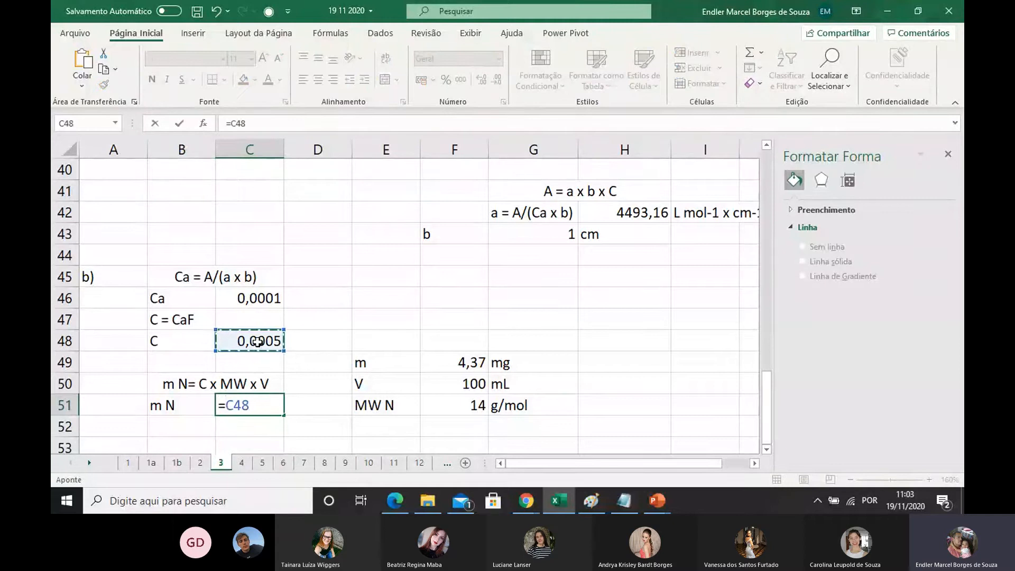
text(*)
click(457, 406)
text(*)
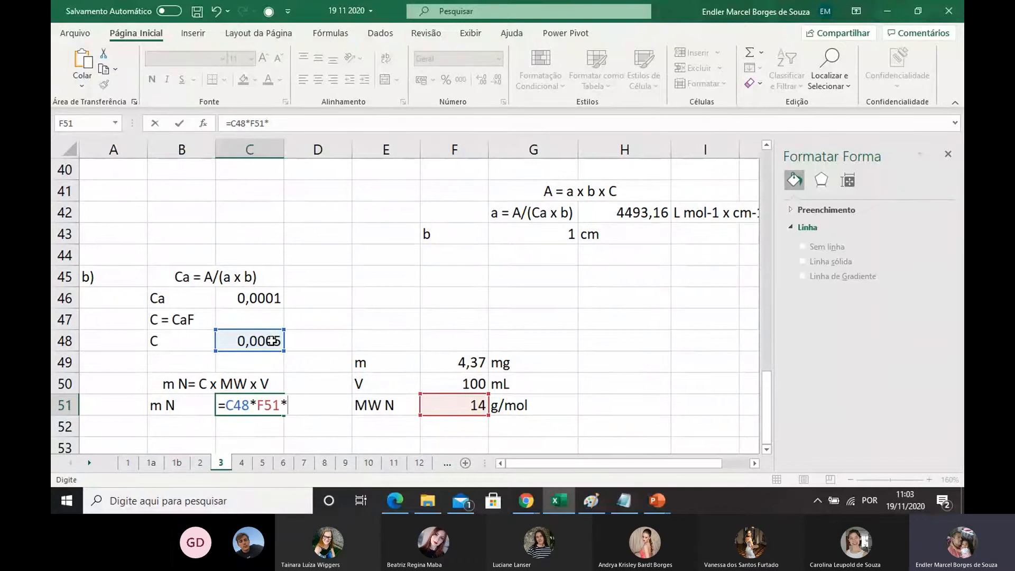
click(461, 384)
key(Return)
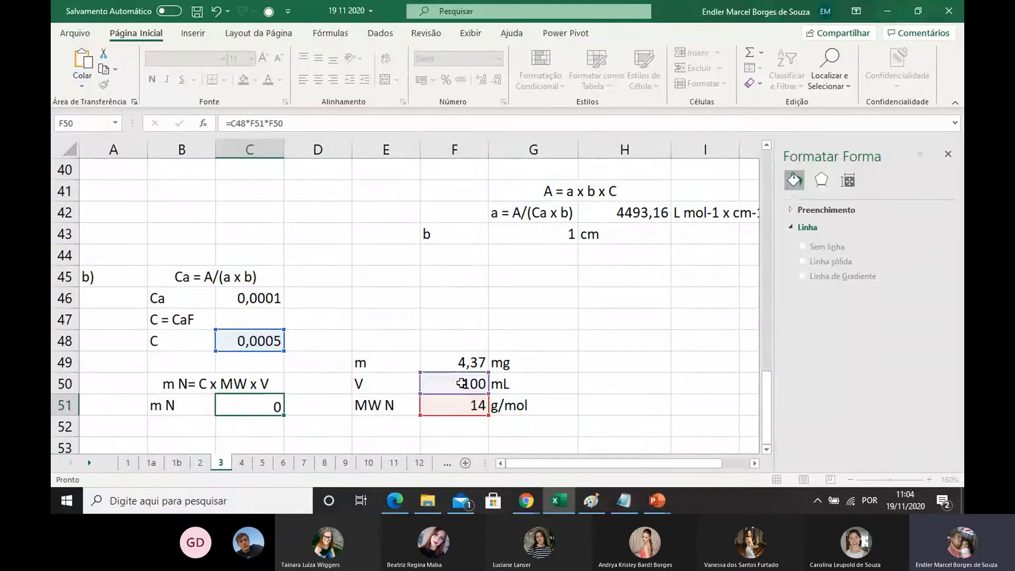
Step: Enter the unit "mg" in C52 below the nitrogen mass and check the C51 formula
double_click(246, 425)
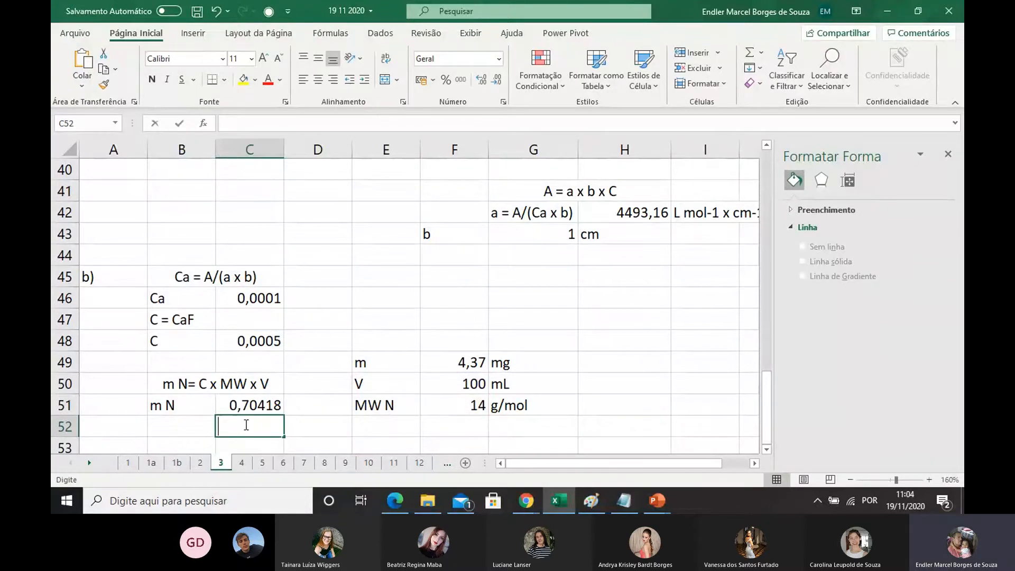
text(mg)
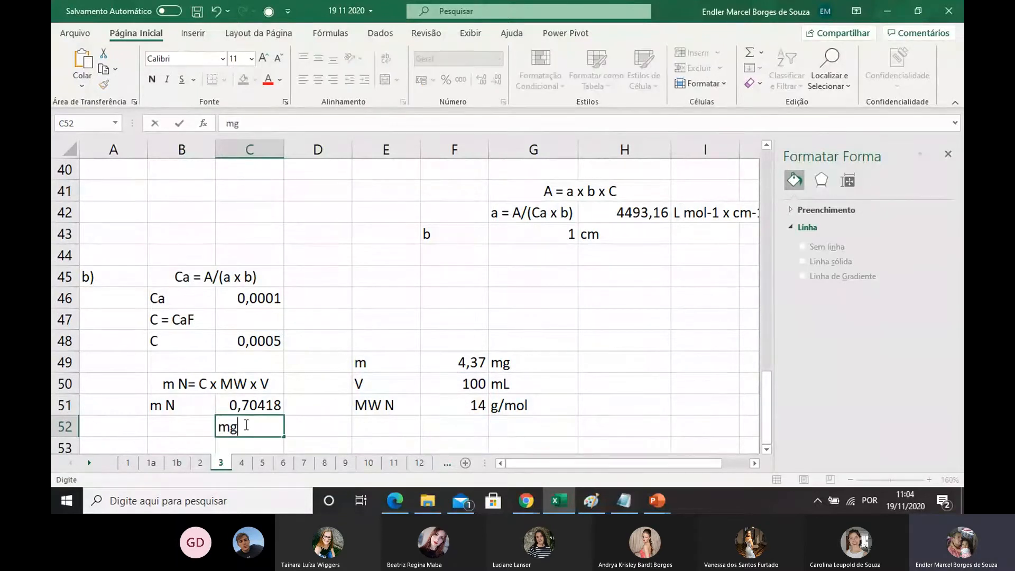
click(292, 339)
click(257, 407)
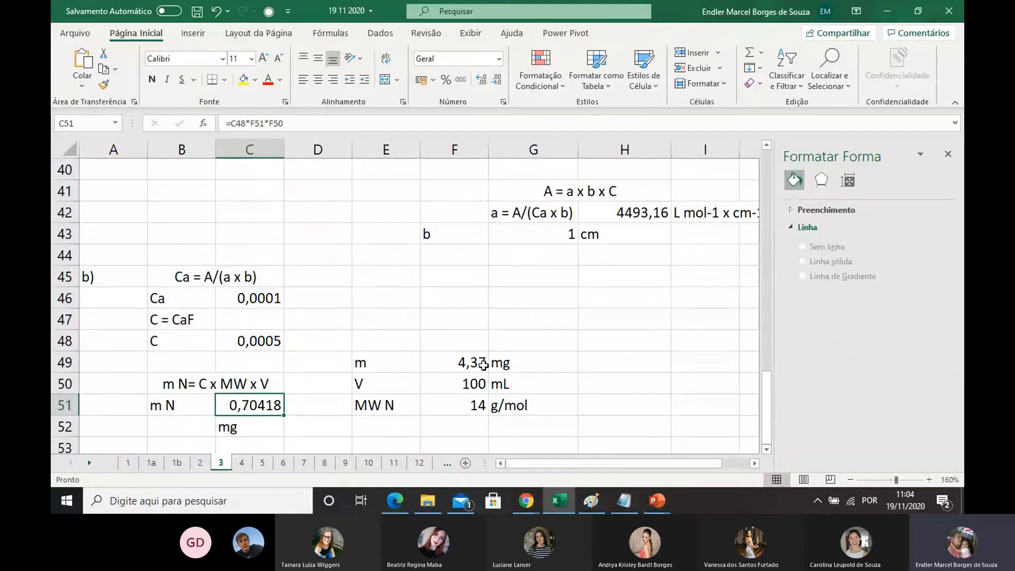
click(237, 426)
click(250, 402)
Step: Label D54 "%" and calculate the nitrogen percentage in E54 with the formula =(C51/F49)*100
scroll(269, 308, down, 1)
click(307, 404)
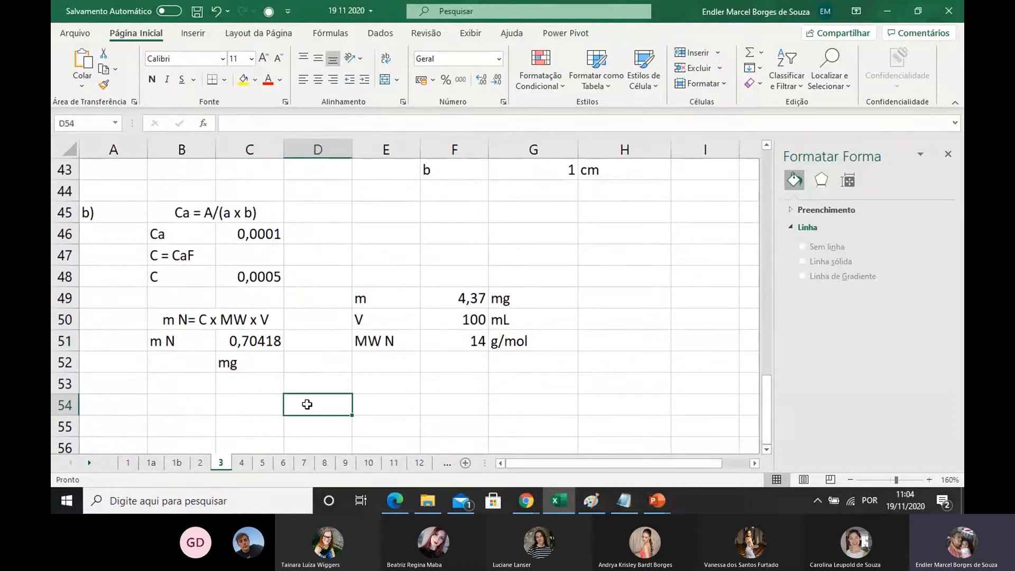
text(%)
click(403, 403)
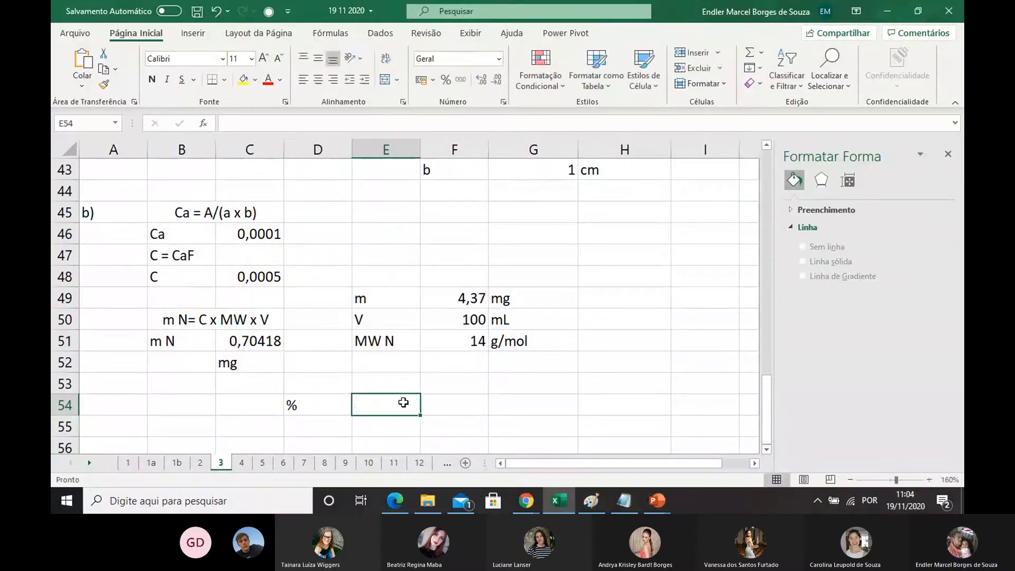
text(=)
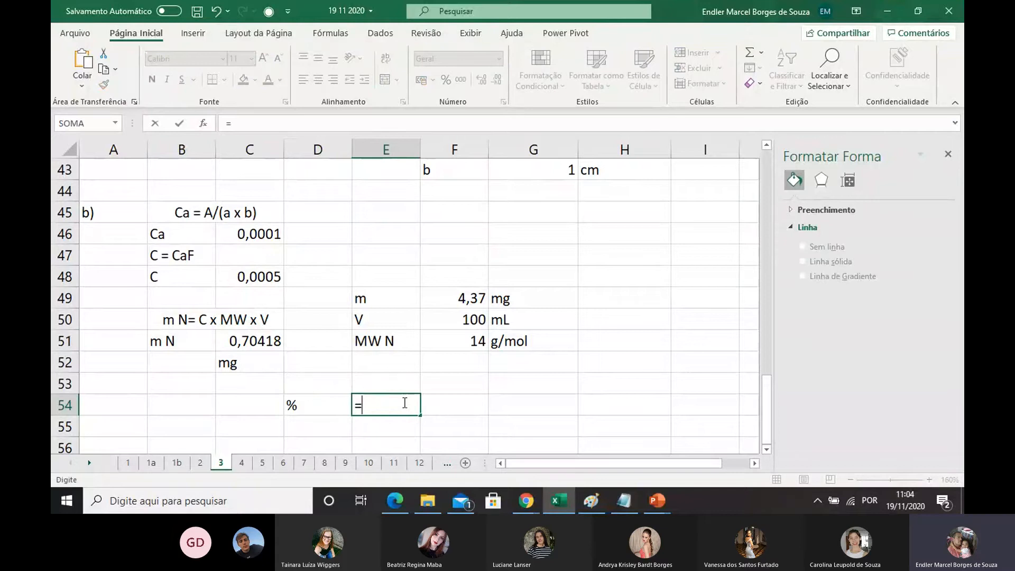
text(()
click(246, 341)
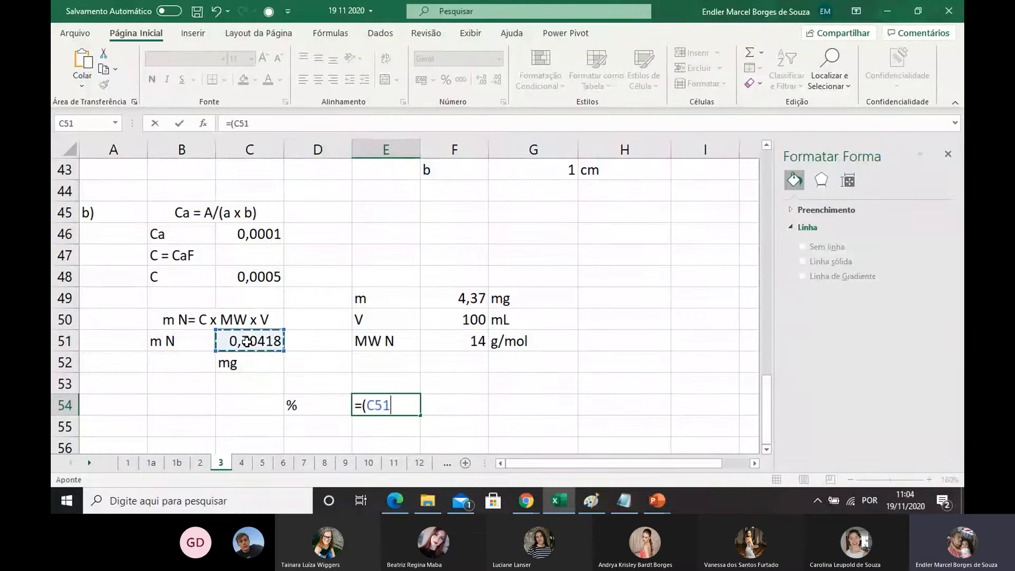
text(/)
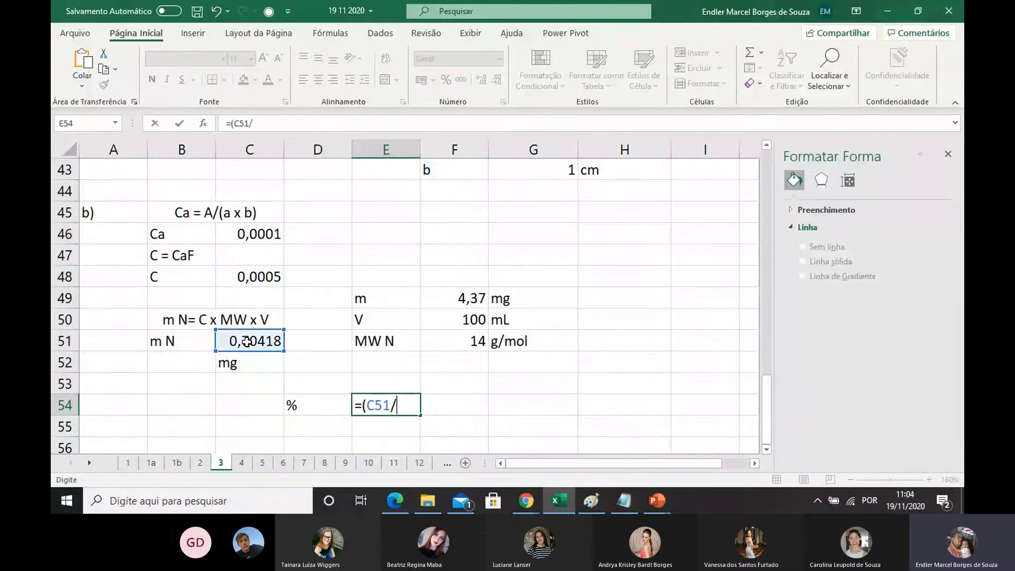
click(466, 299)
text())
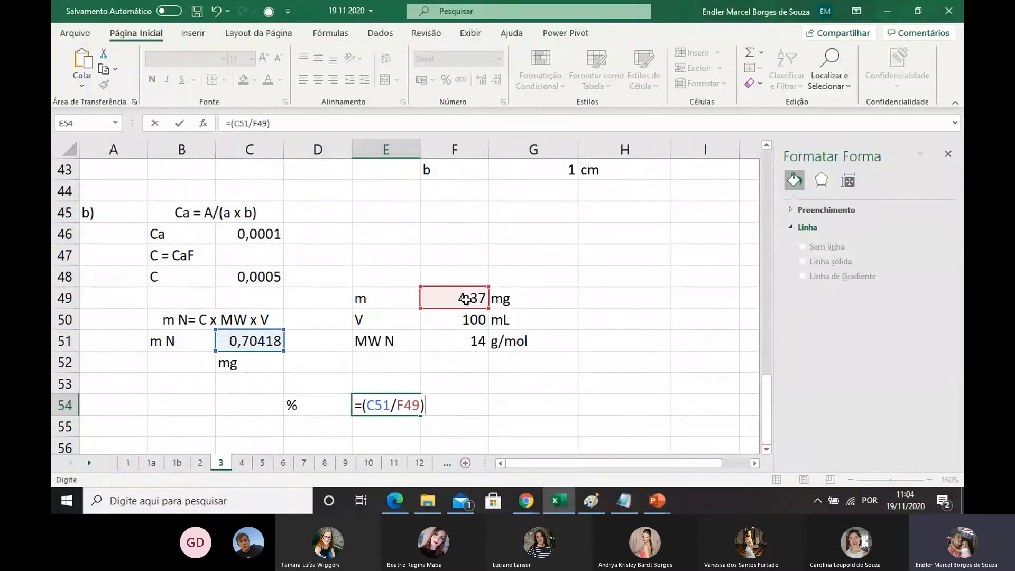
text(*100)
key(Return)
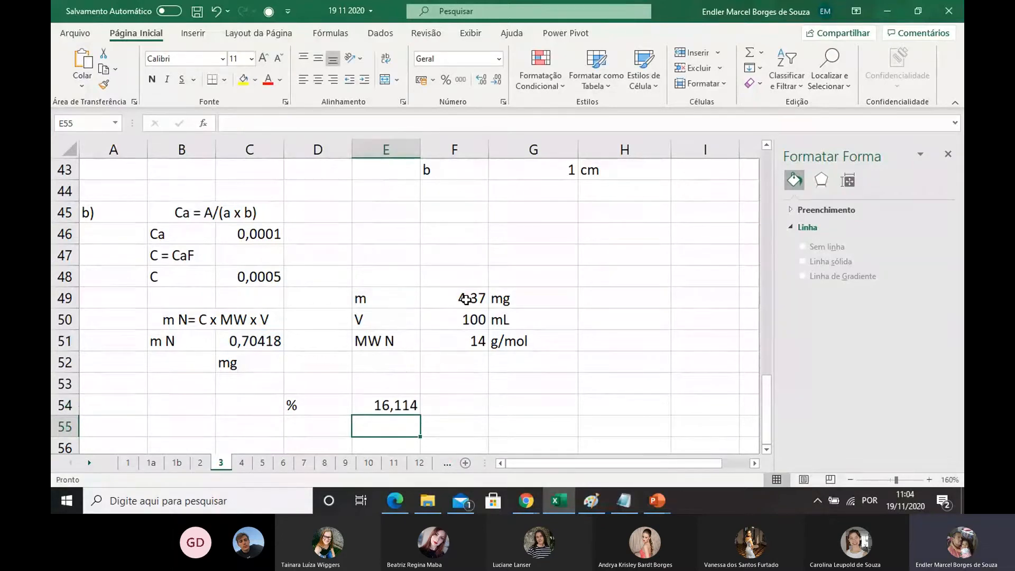
click(388, 404)
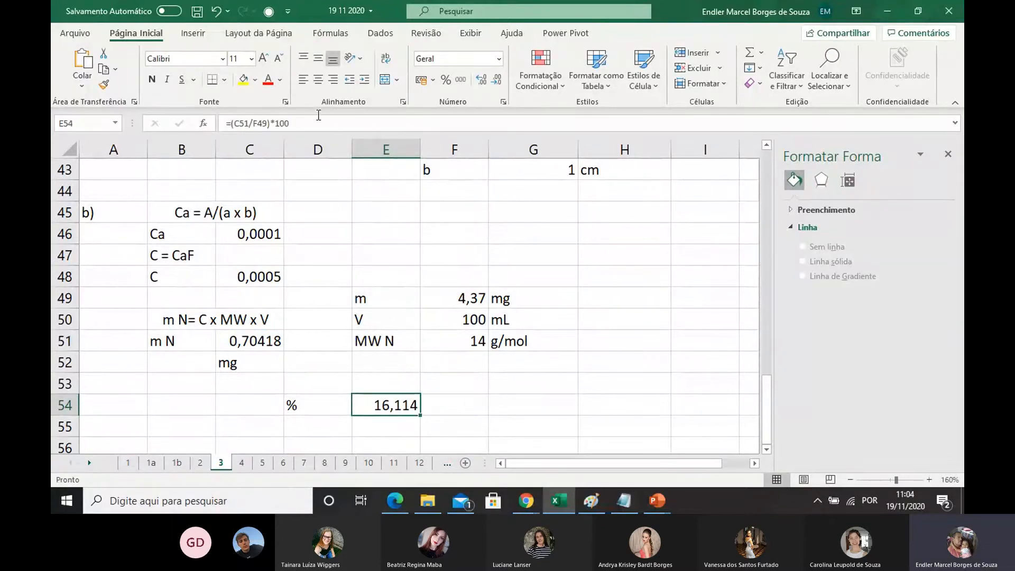
Step: Highlight the nitrogen percentage result in E54 with a yellow fill
click(243, 79)
click(510, 390)
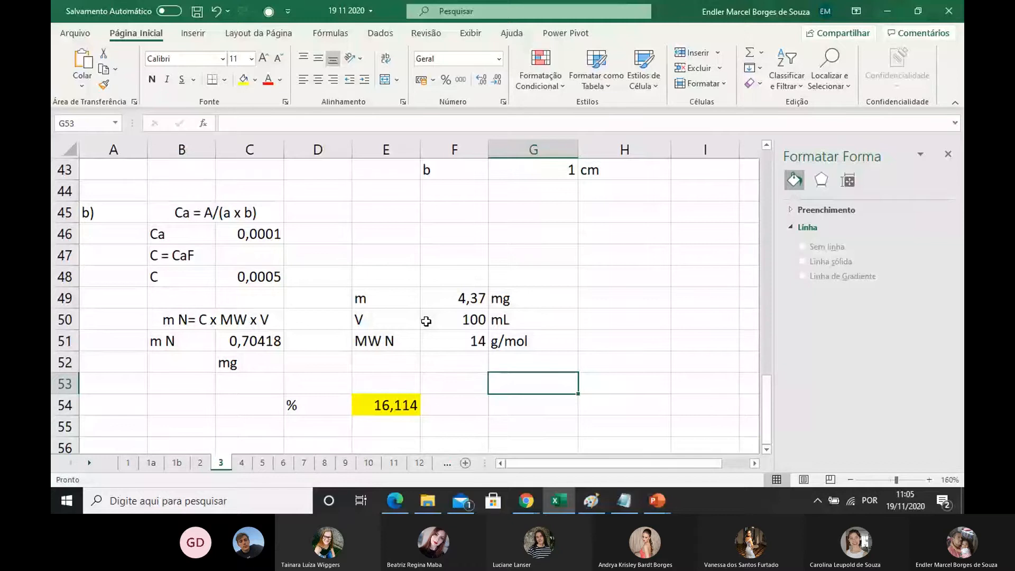
Step: Switch to the Microsoft Teams meeting in Chrome and post "este também vai na prova" in the meeting chat
mouse_move(526, 500)
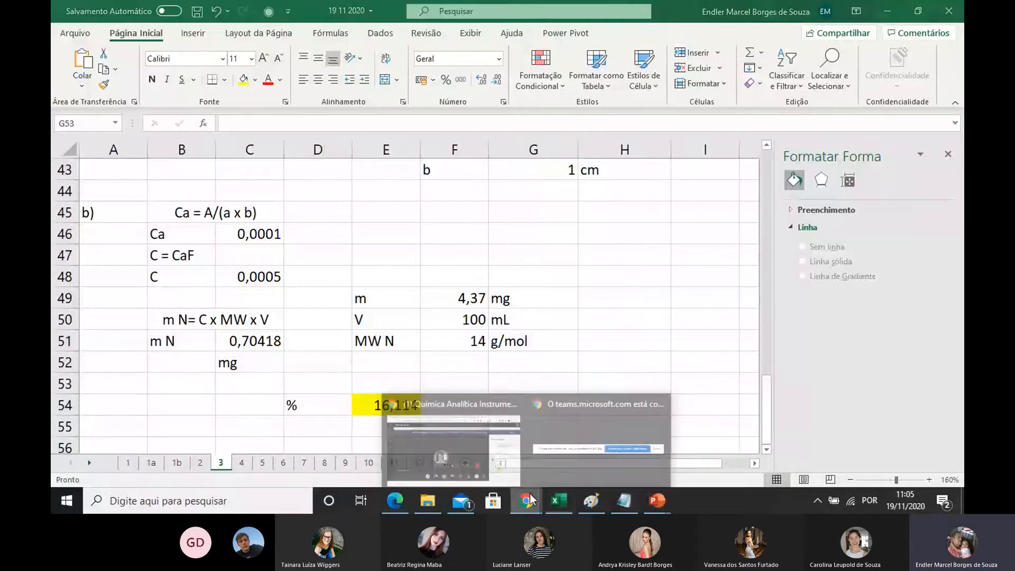
click(444, 440)
click(858, 413)
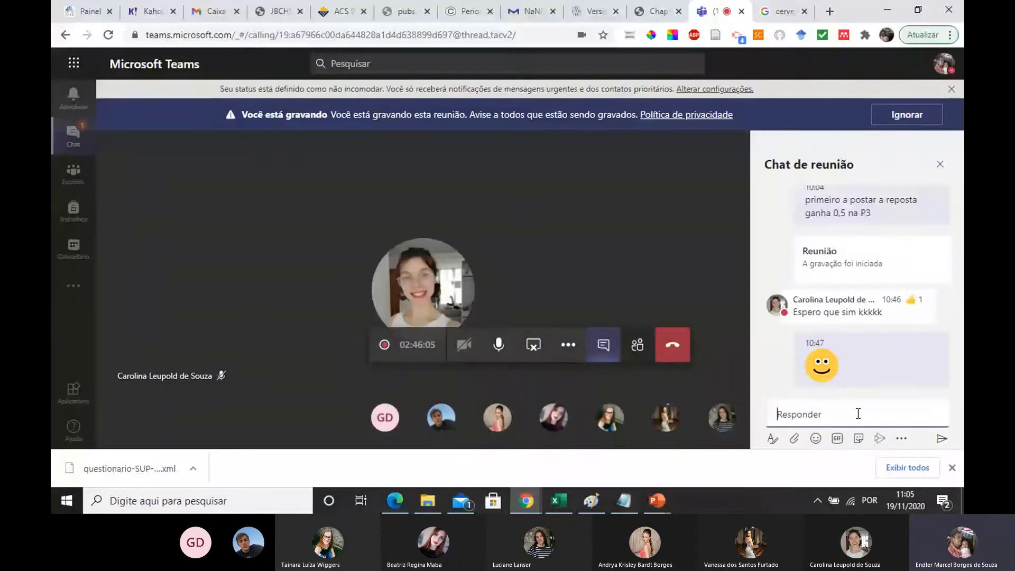
text(este ta)
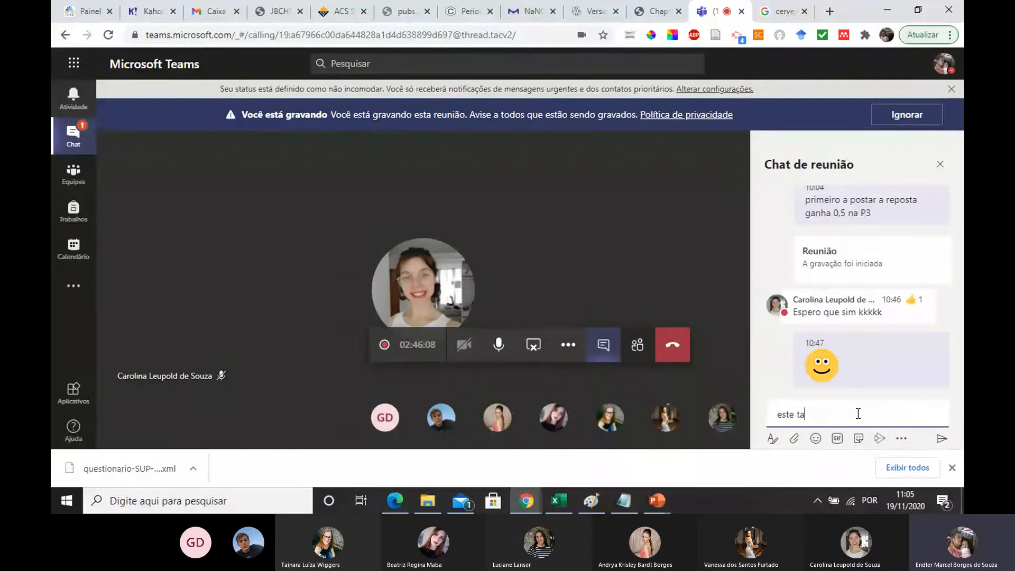
text(mbém,)
key(BackSpace)
key(BackSpace)
text(ca)
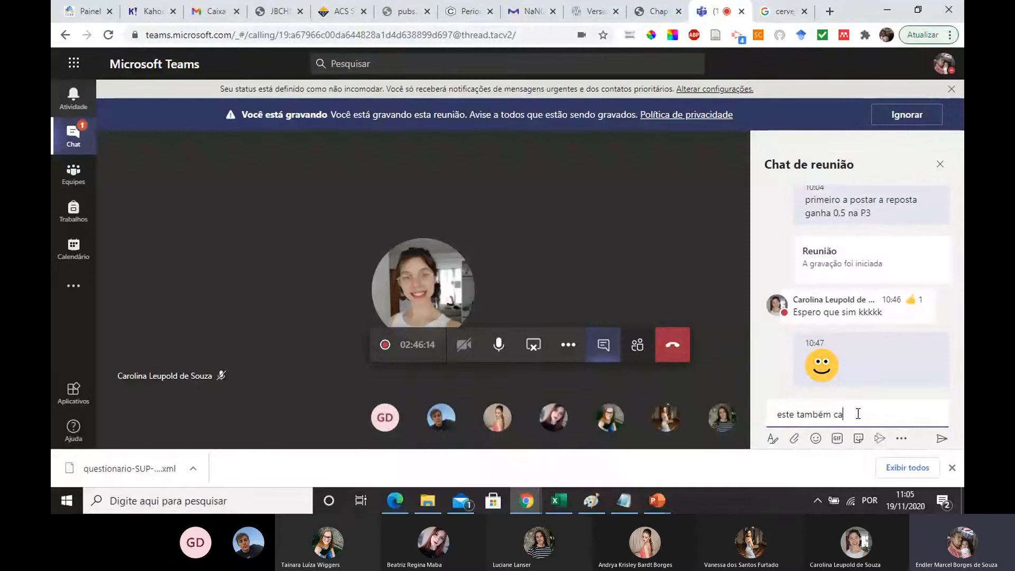
key(BackSpace)
key(BackSpace)
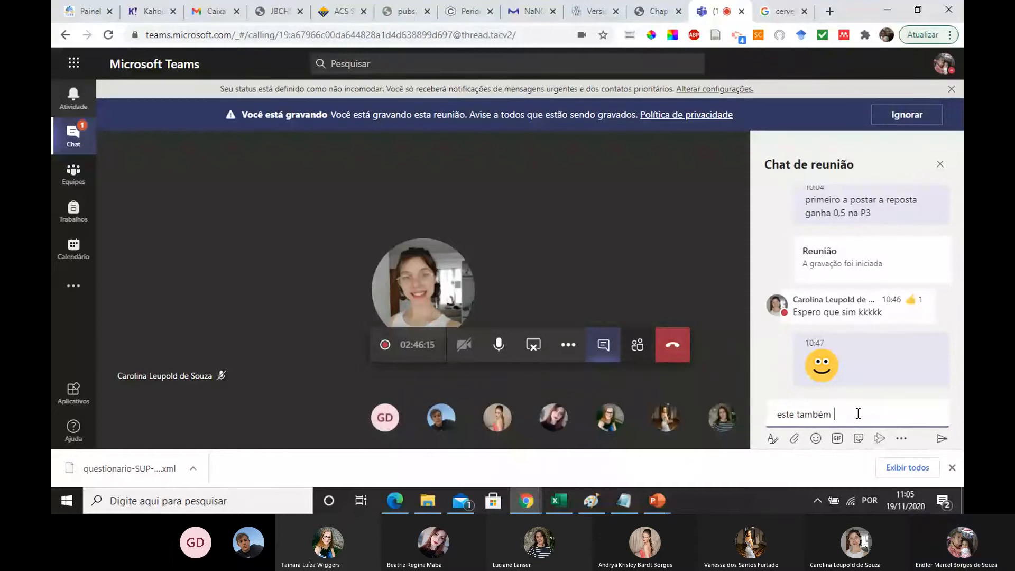
text(vai na prova)
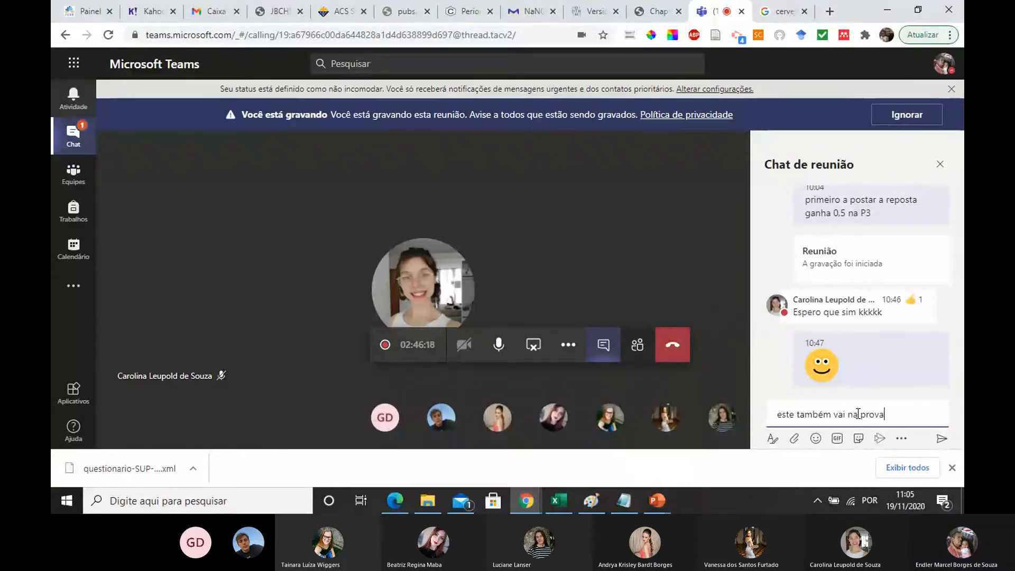
key(Return)
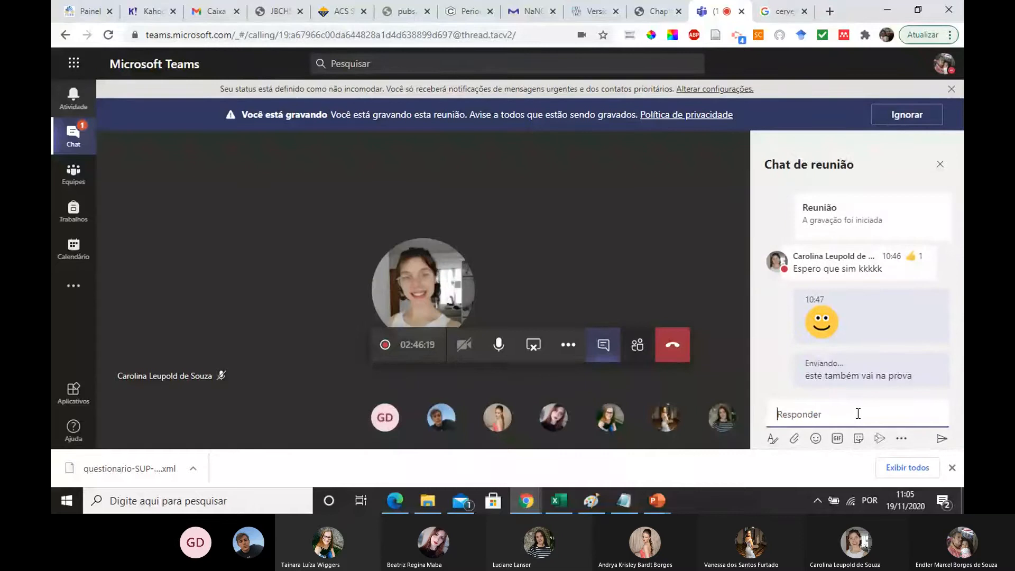
Step: Post the messages "vão saber fazer?" and "kkk" in the meeting chat
text(vão )
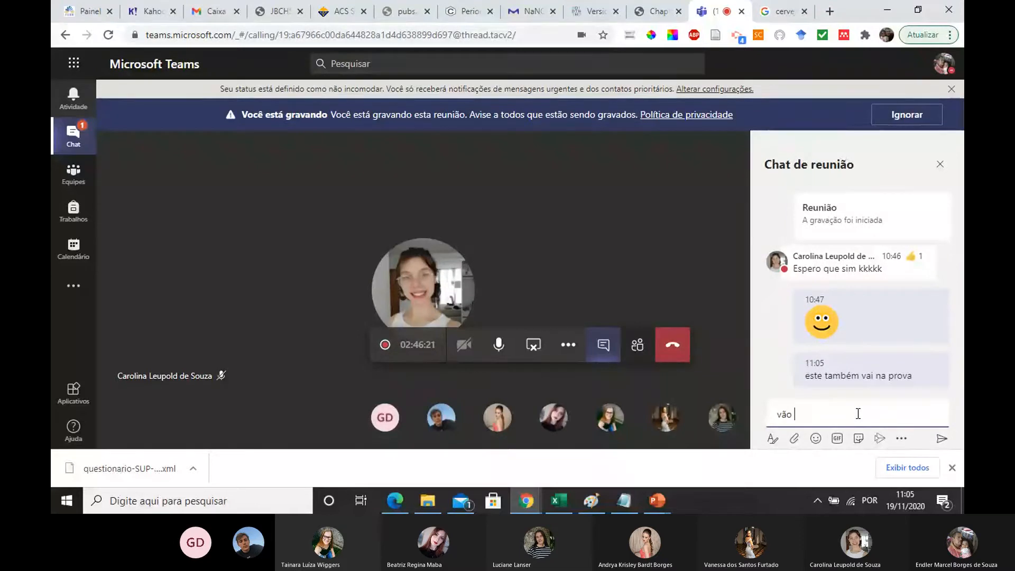
text(savber fazer?)
key(Return)
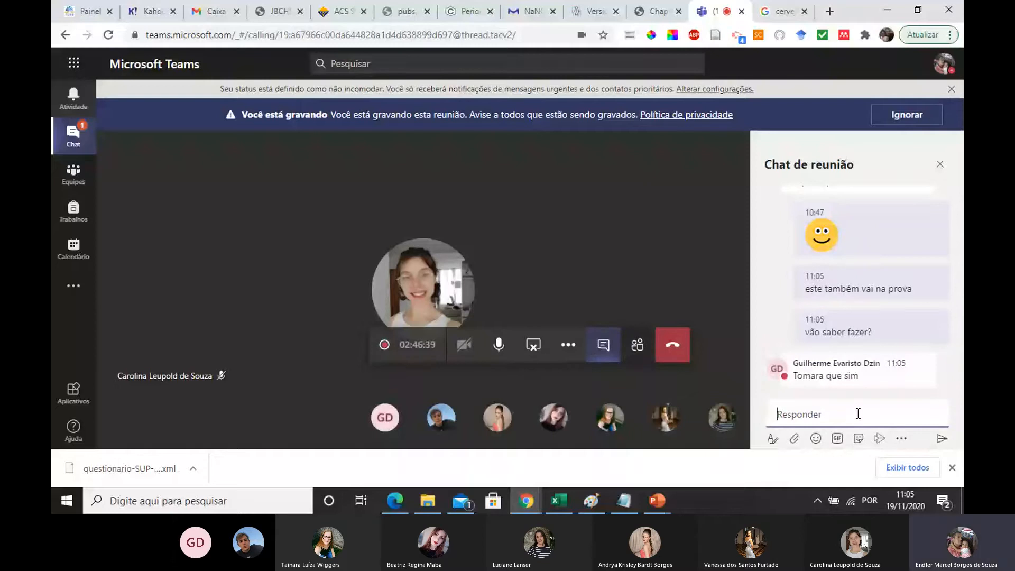
text(kkk)
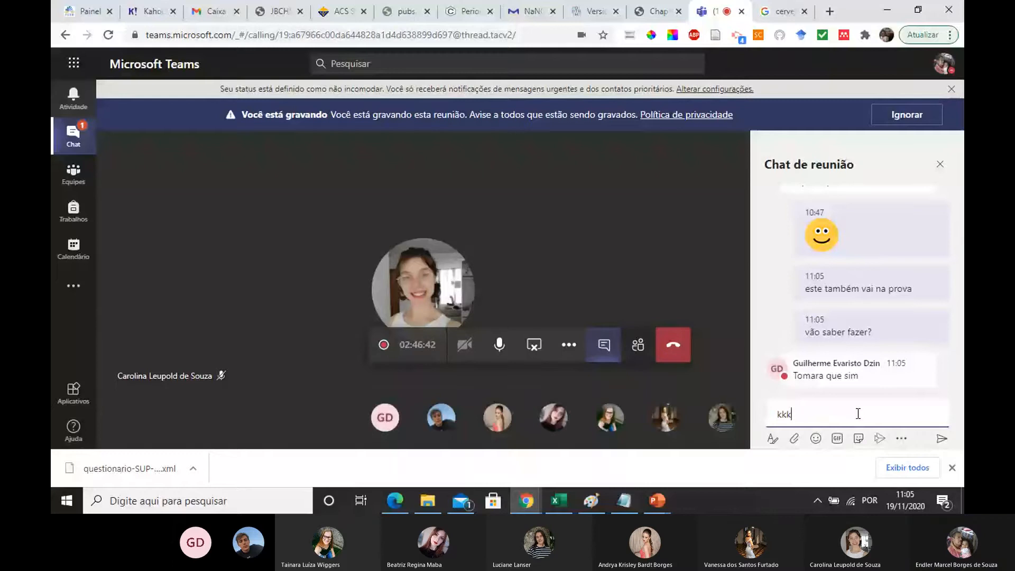
key(Return)
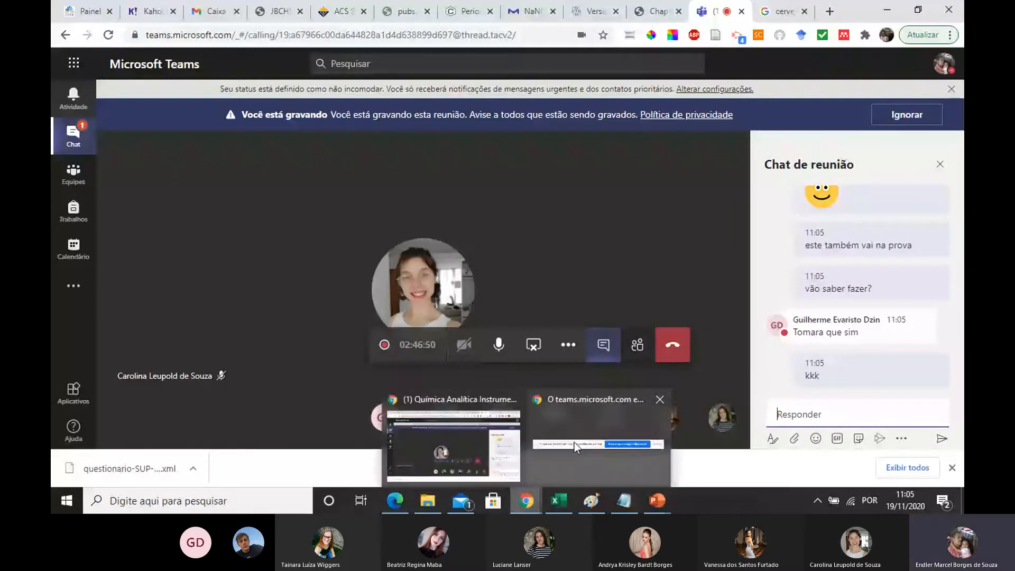
Step: Switch back to the Excel workbook and open sheet 5
mouse_move(657, 500)
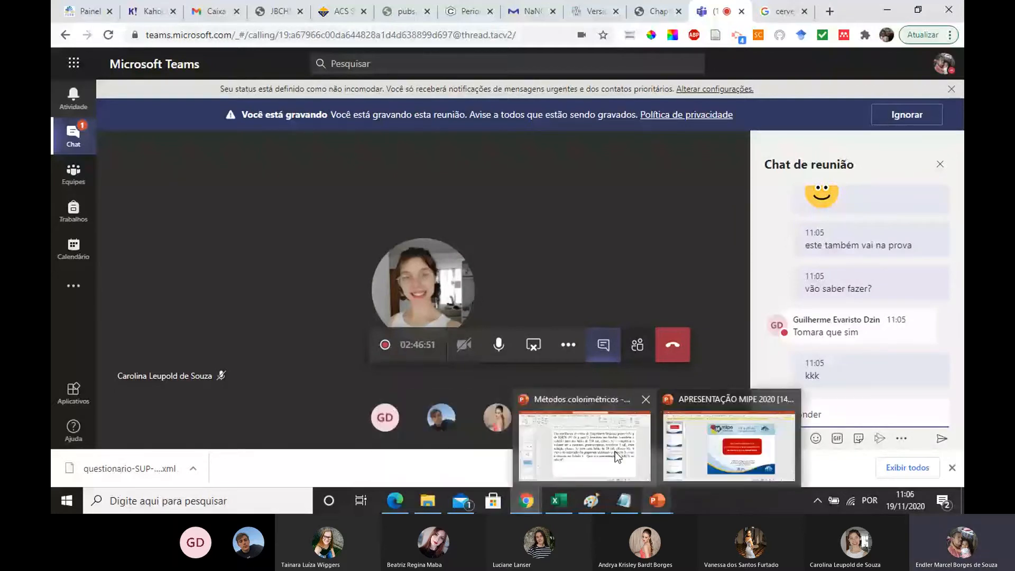
click(614, 452)
key(alt+Tab)
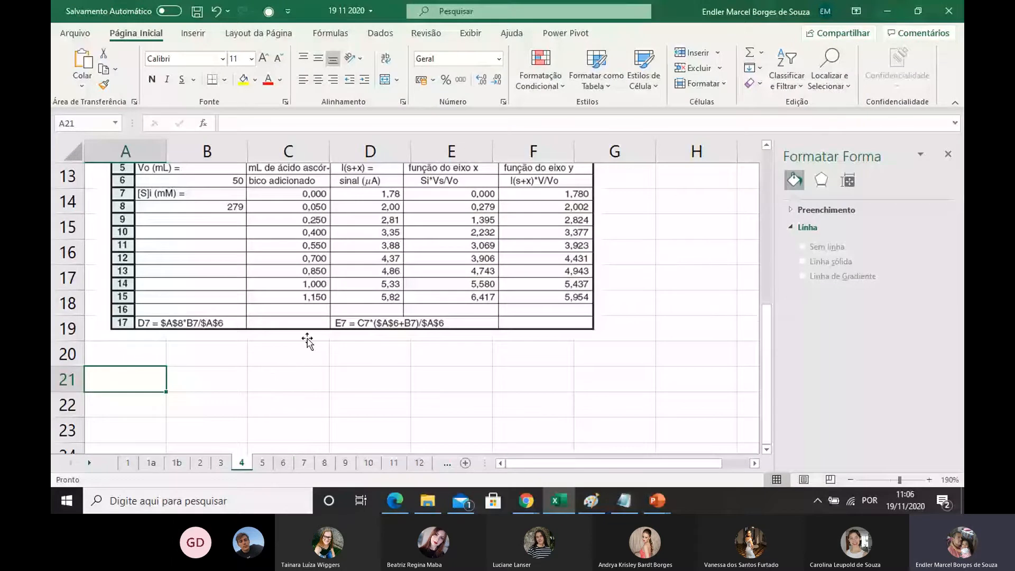
click(262, 463)
Step: On sheet 5, shrink the response-factor picture and move the exercise text box up to row 8 beneath it
click(411, 303)
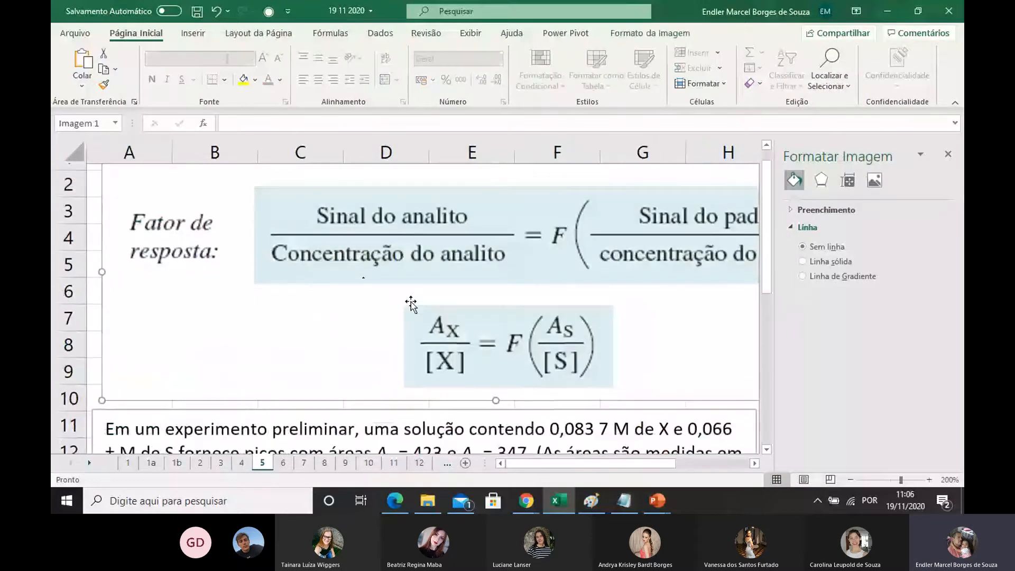
scroll(411, 302, down, 3)
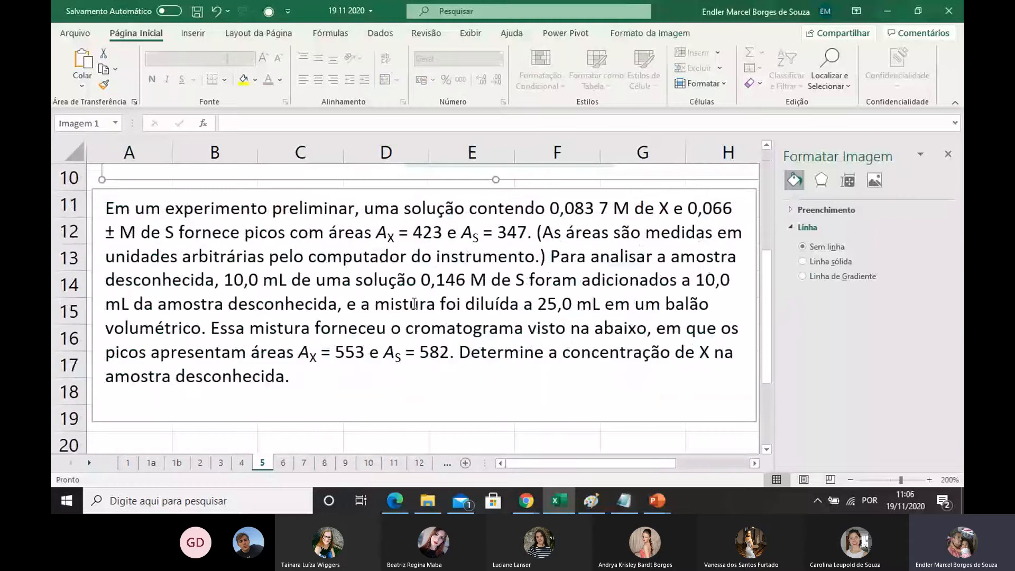
scroll(414, 302, up, 3)
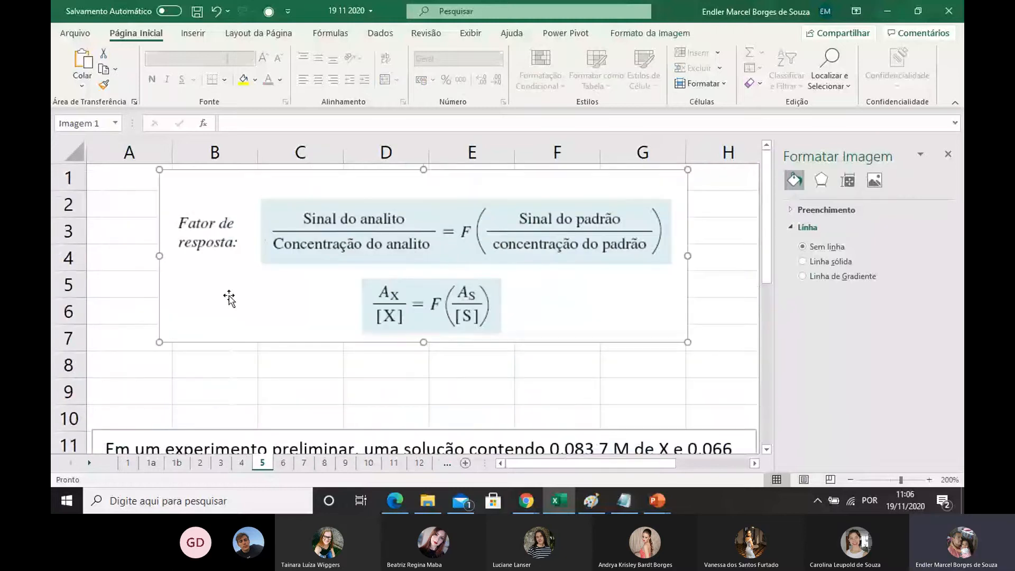
click(273, 436)
drag(288, 429, 310, 358)
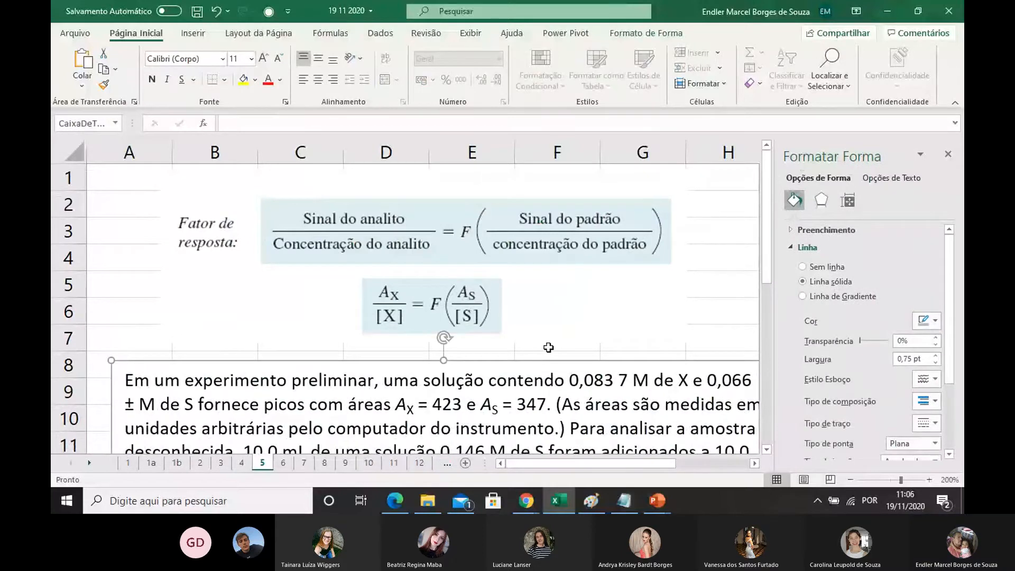
Step: Look through the exercise sheets from 13 to 19, examining the data tables and calculations on sheet 18
click(448, 464)
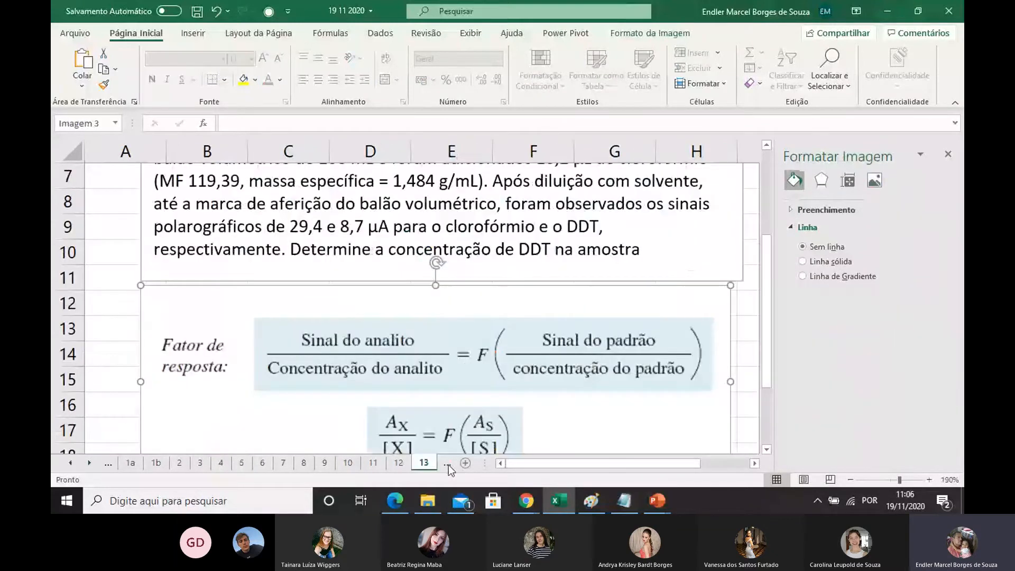
click(447, 465)
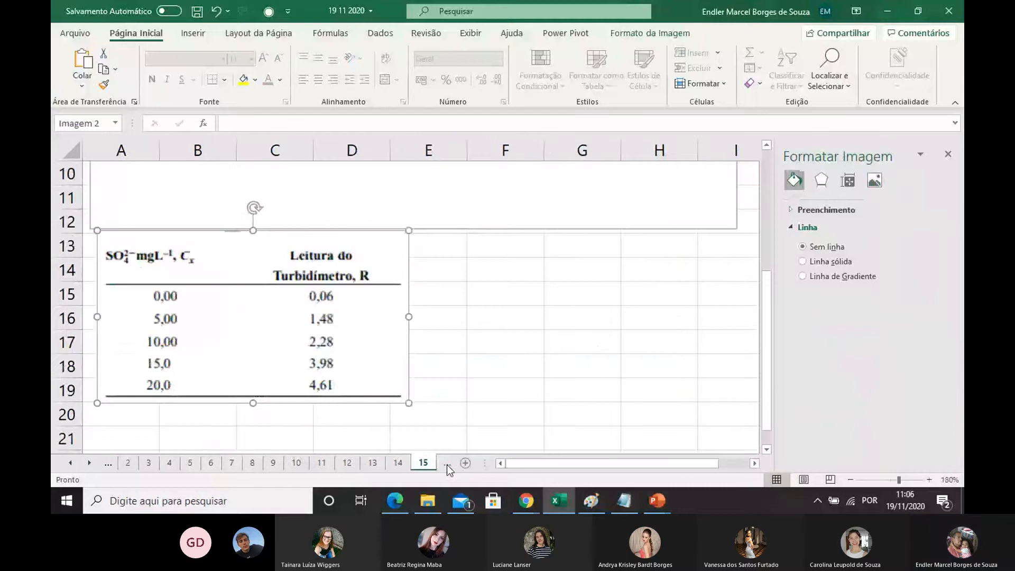
click(447, 465)
click(448, 465)
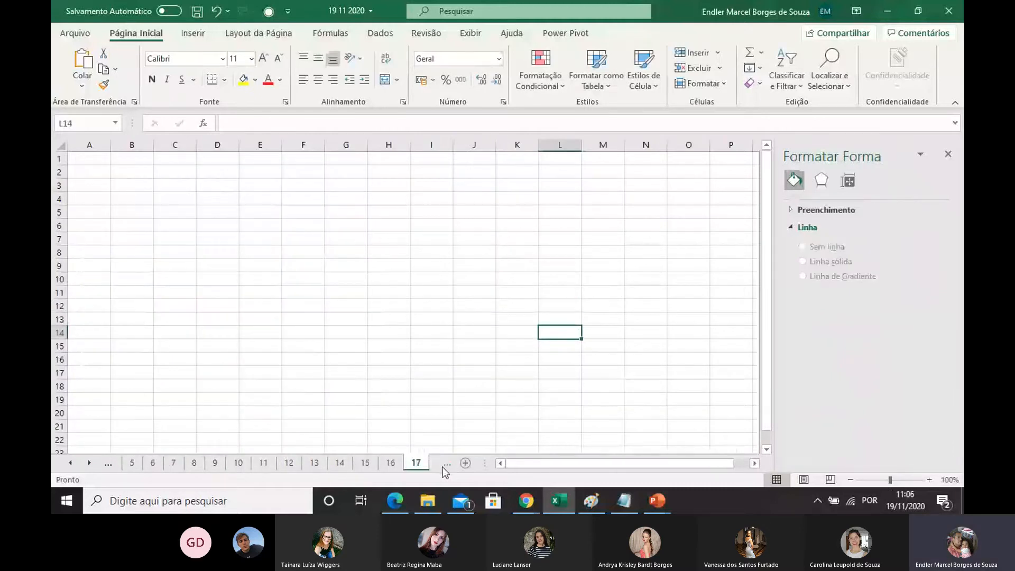
click(447, 465)
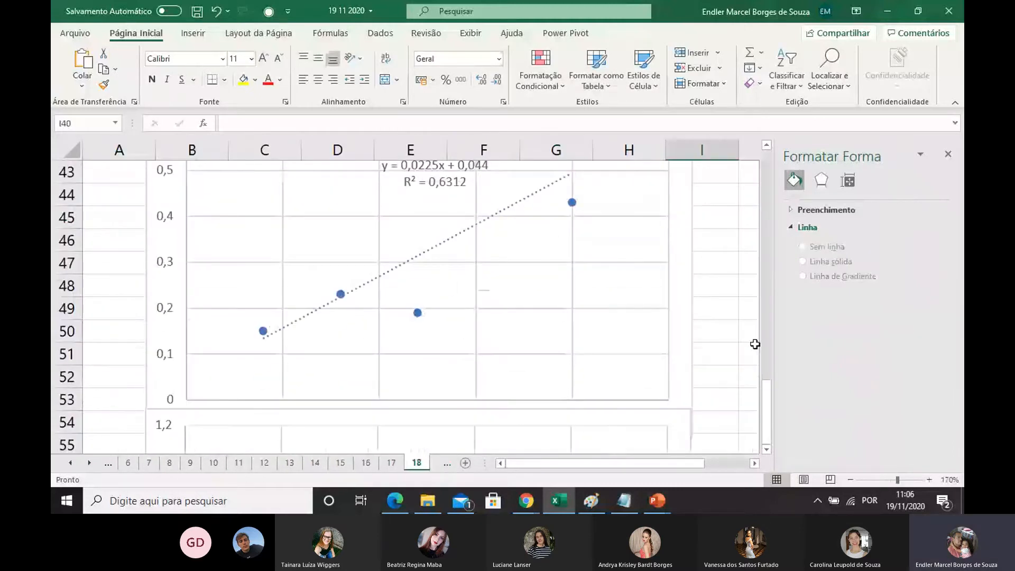
scroll(755, 344, up, 5)
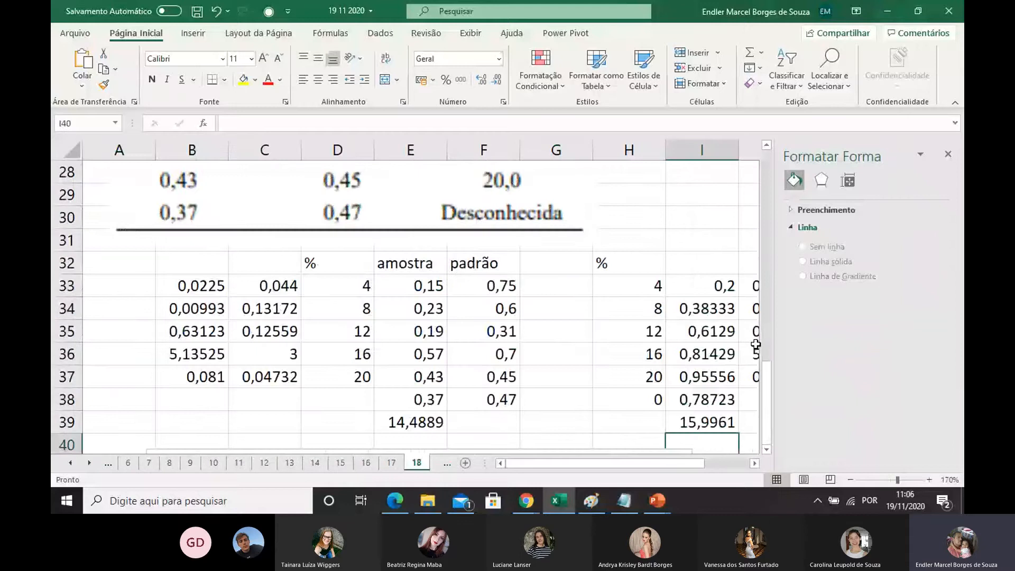
scroll(754, 344, up, 7)
scroll(597, 308, down, 3)
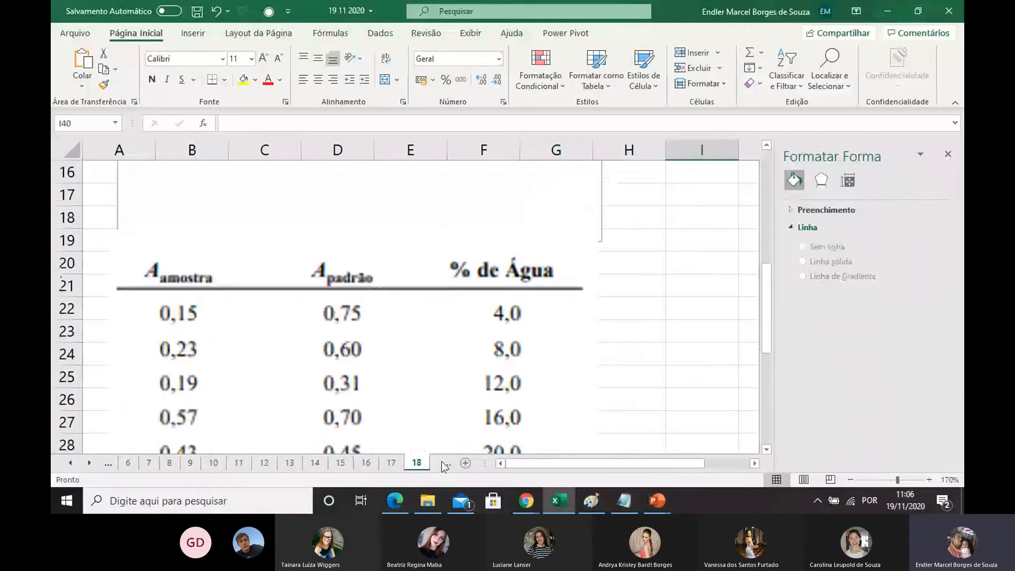
click(442, 461)
drag(665, 460, 548, 460)
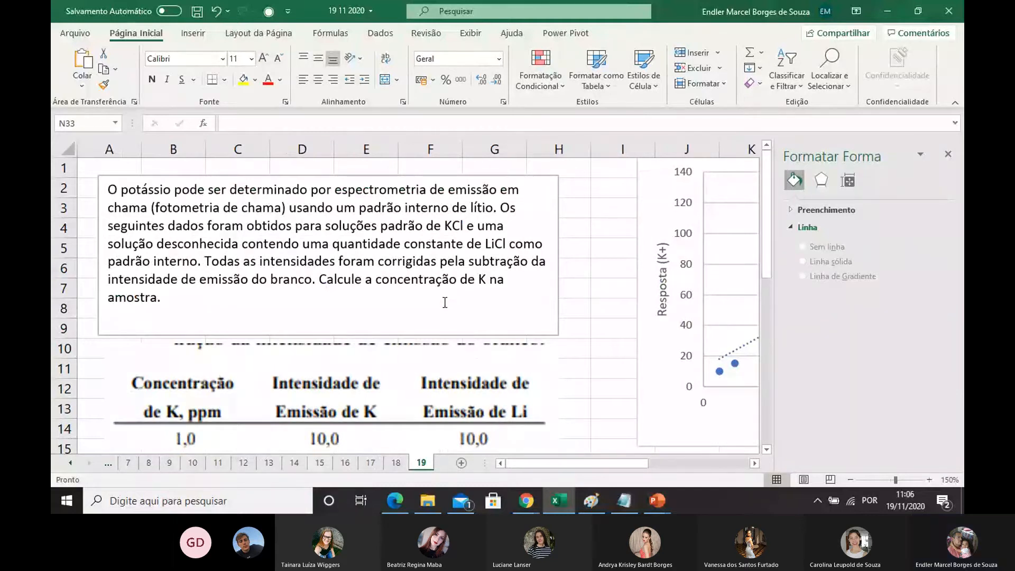
Step: Go back over sheets 16 to 19 and compare their exercise statements and data
key(ctrl+Page_Up)
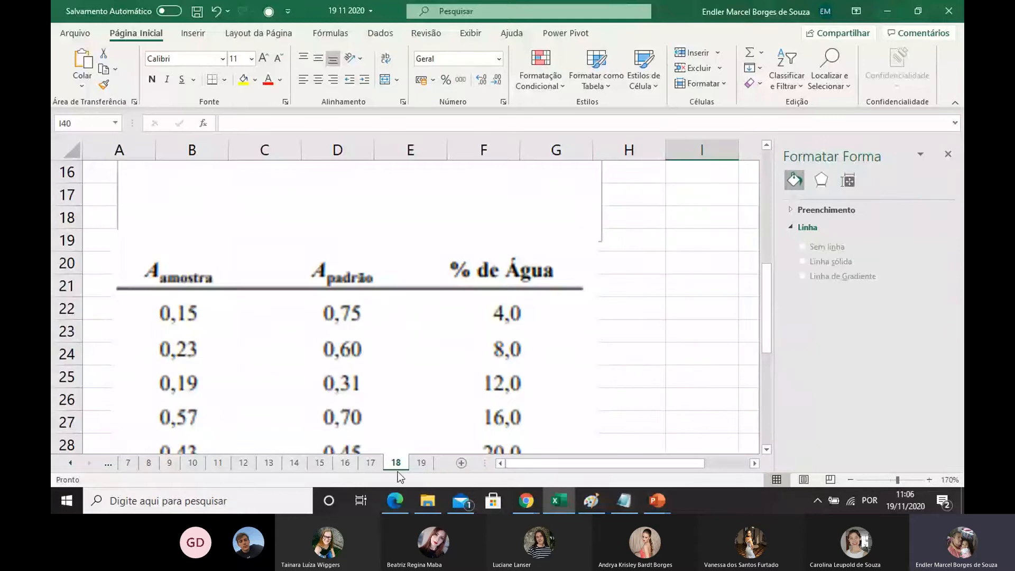
click(374, 463)
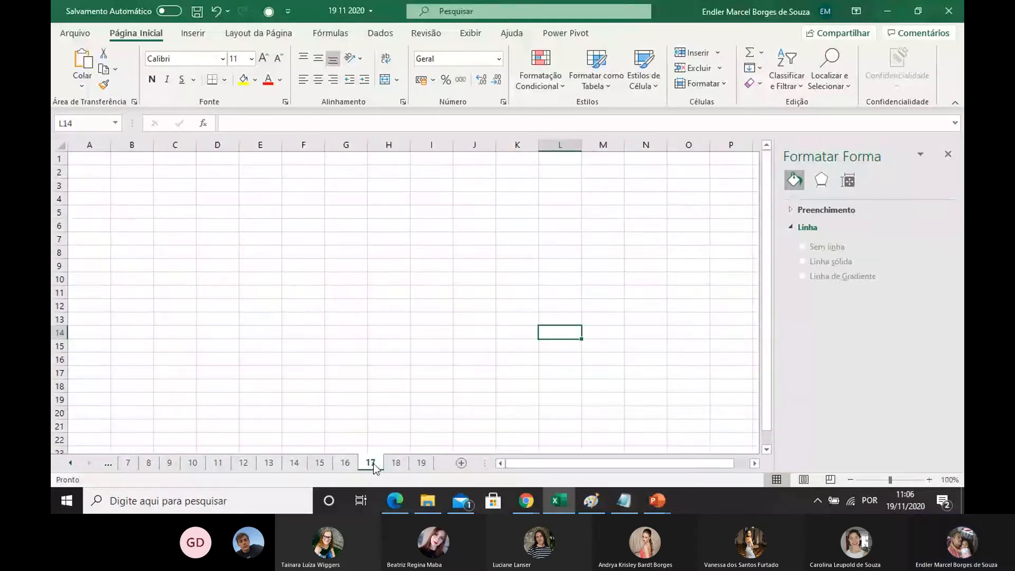
click(345, 463)
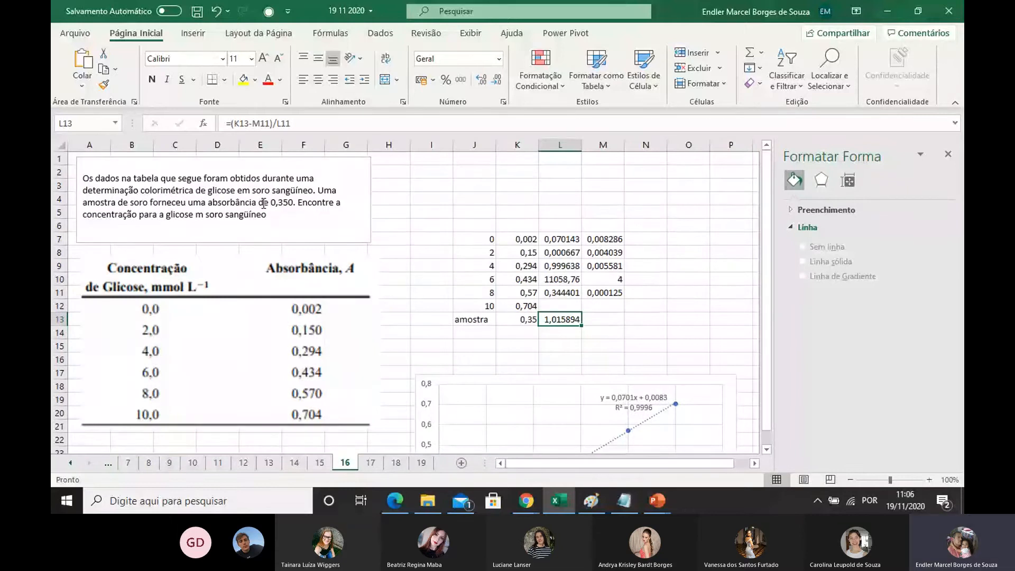
scroll(264, 204, down, 2)
click(379, 467)
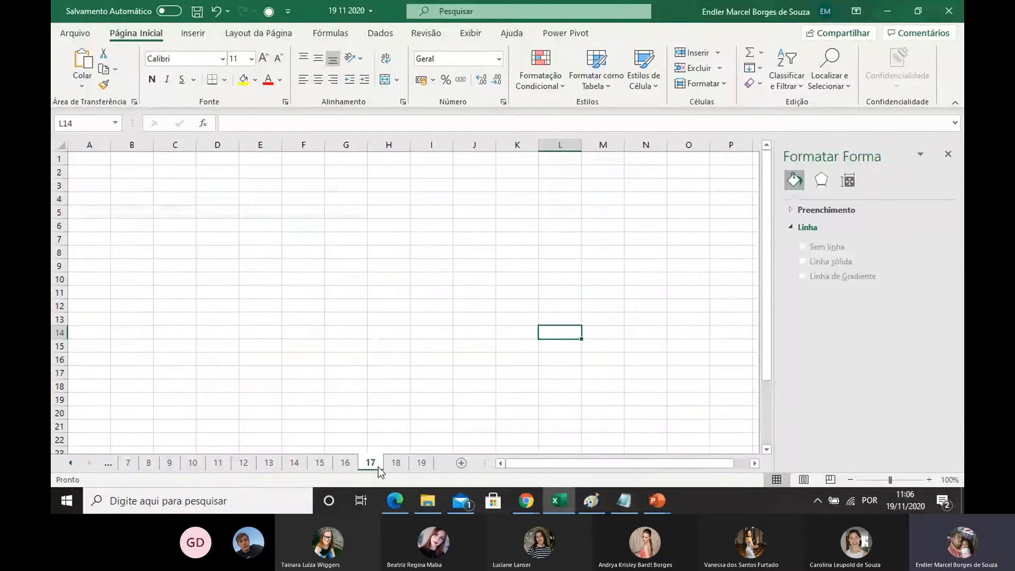
click(395, 463)
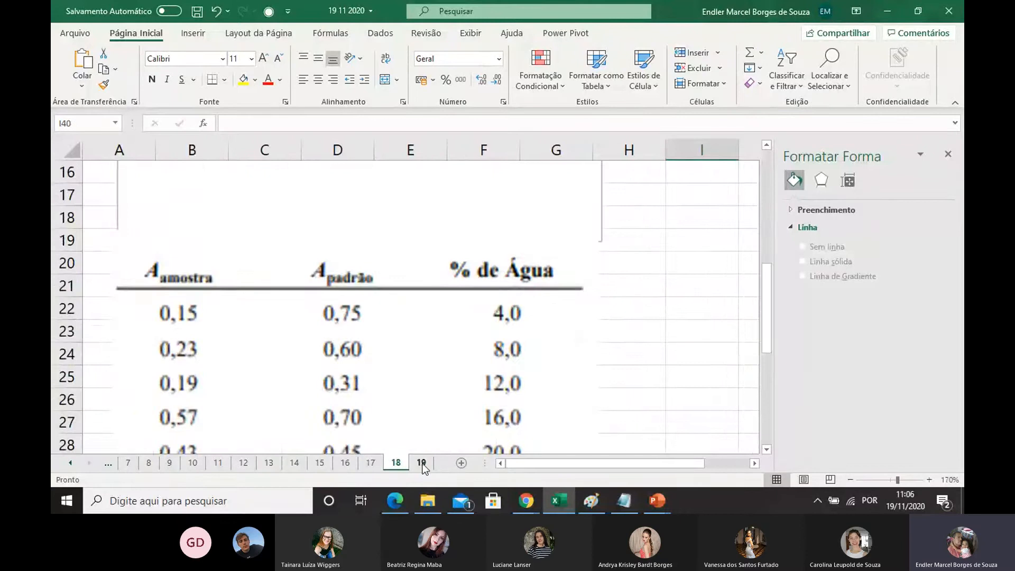
click(423, 463)
click(396, 464)
click(416, 465)
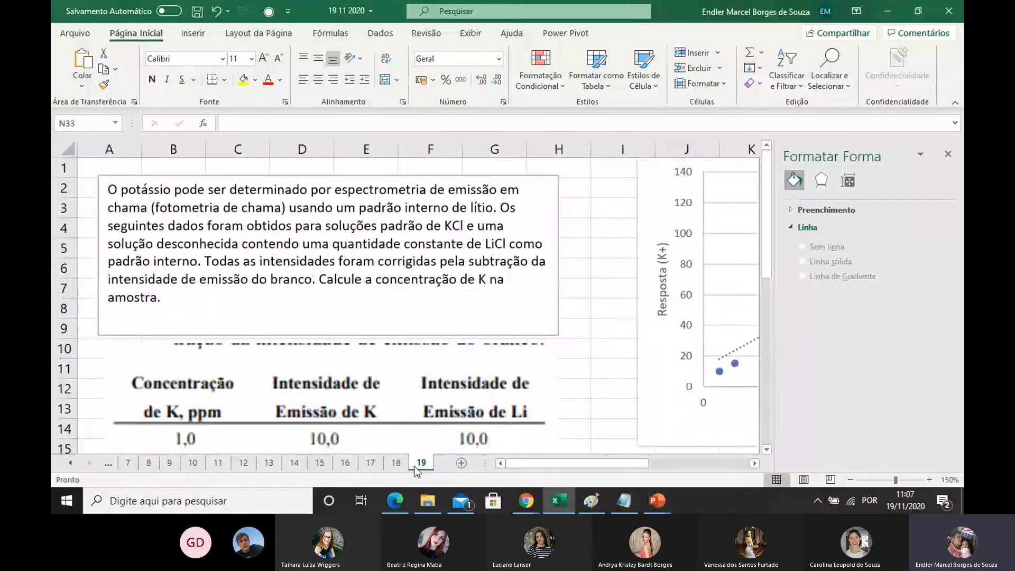
click(396, 465)
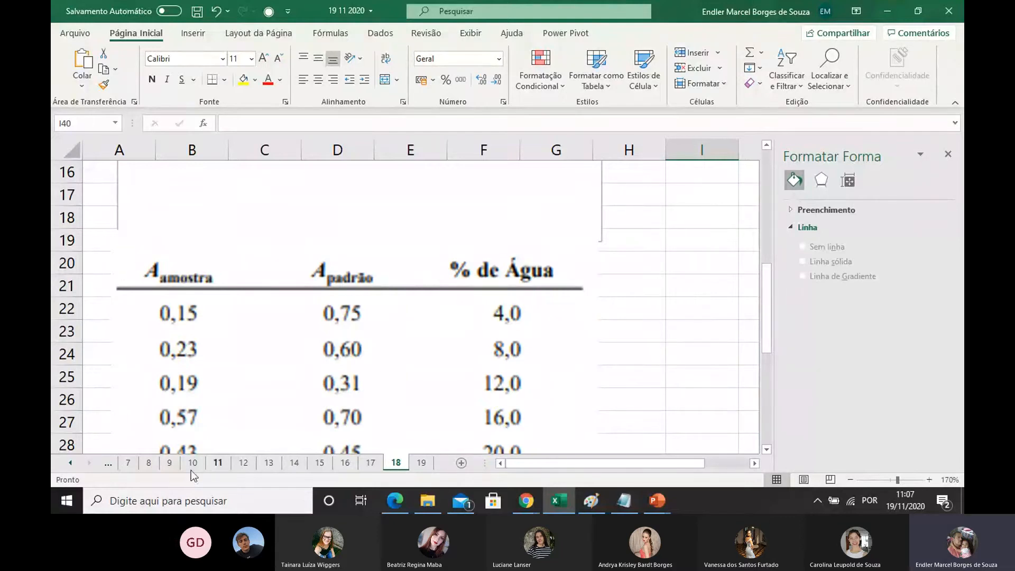
Step: Return to sheet 5 with the response-factor exercise
click(107, 465)
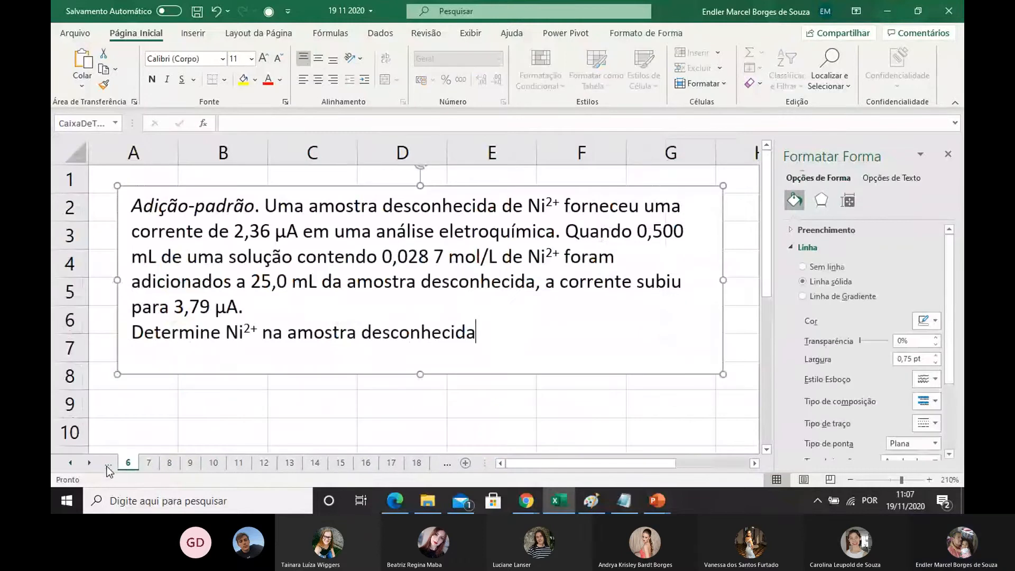
click(113, 465)
click(113, 465)
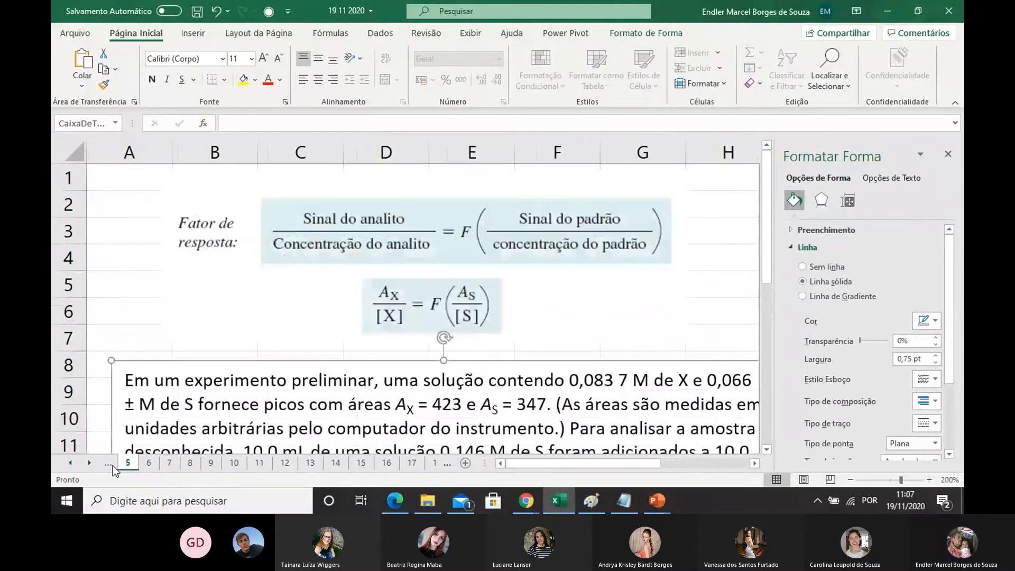
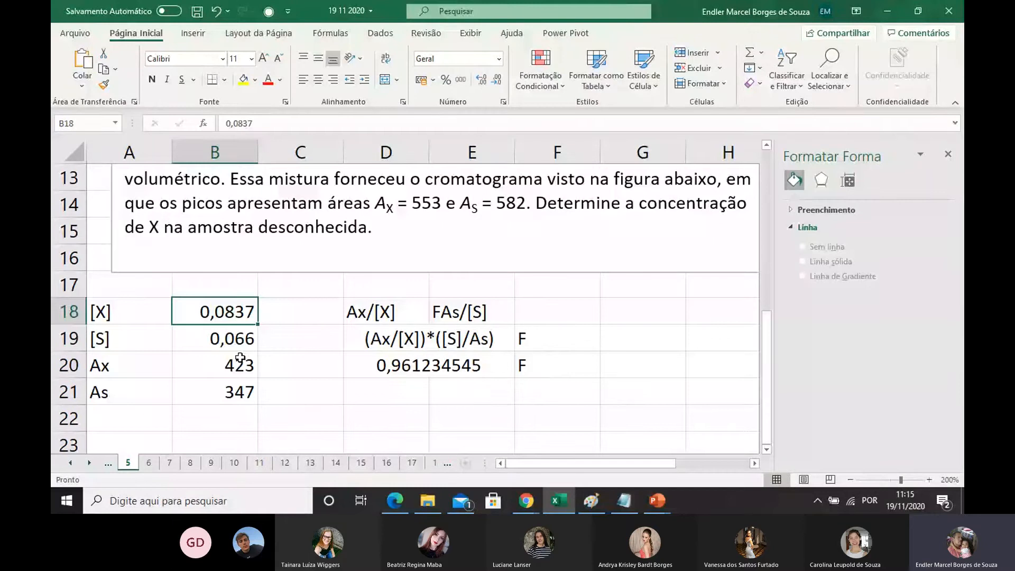
Step: Review the response-factor calculation, the unknown sample's peak areas in the exercise statement and the response-factor equation in the picture
click(228, 399)
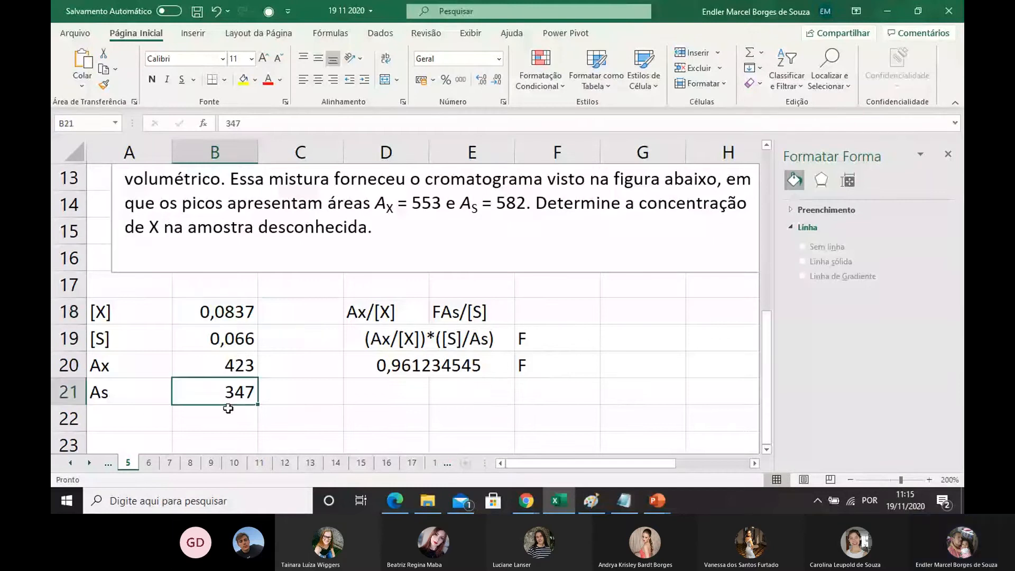
click(360, 364)
click(390, 340)
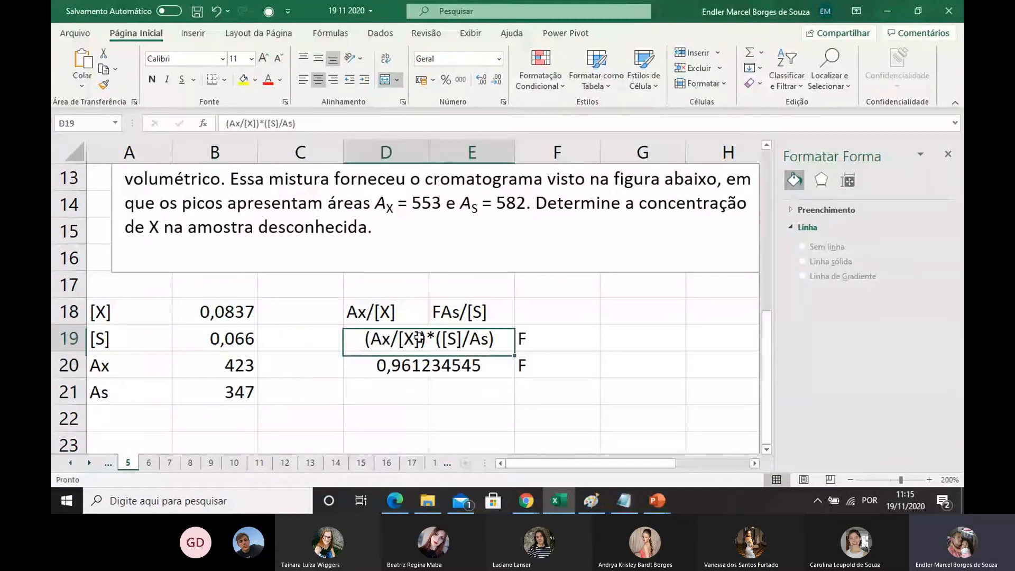
click(423, 365)
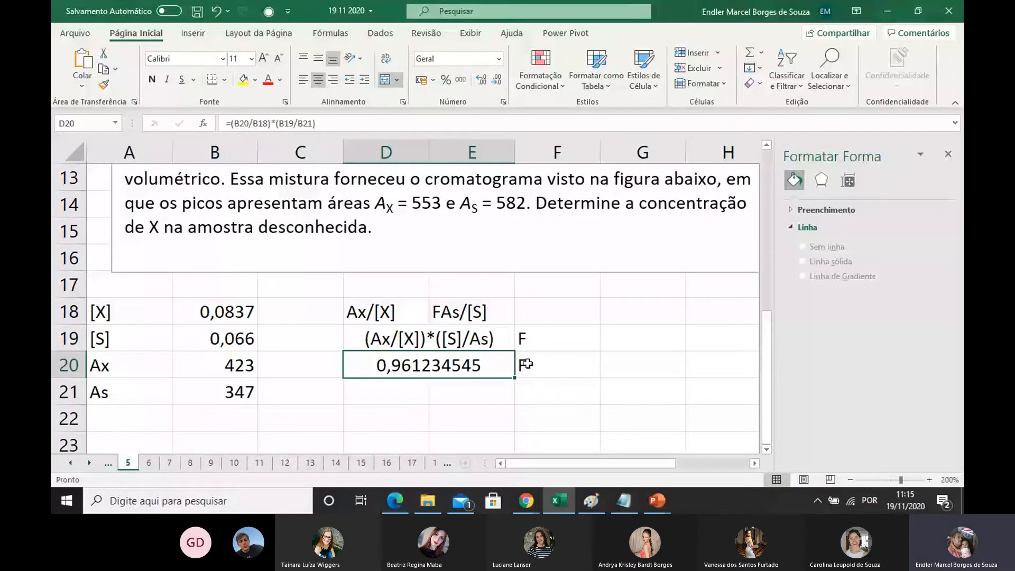
scroll(513, 323, up, 1)
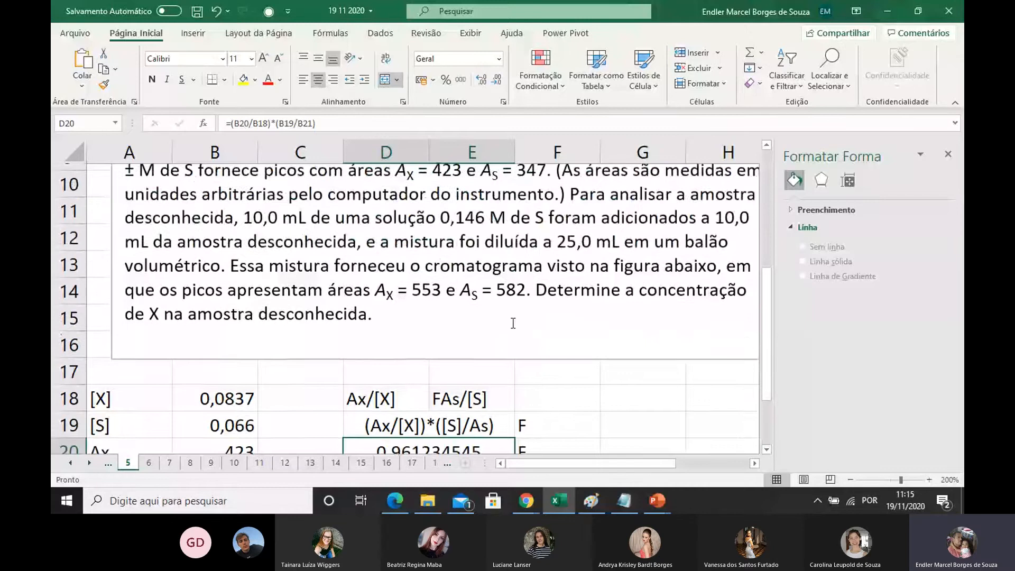
scroll(511, 312, up, 1)
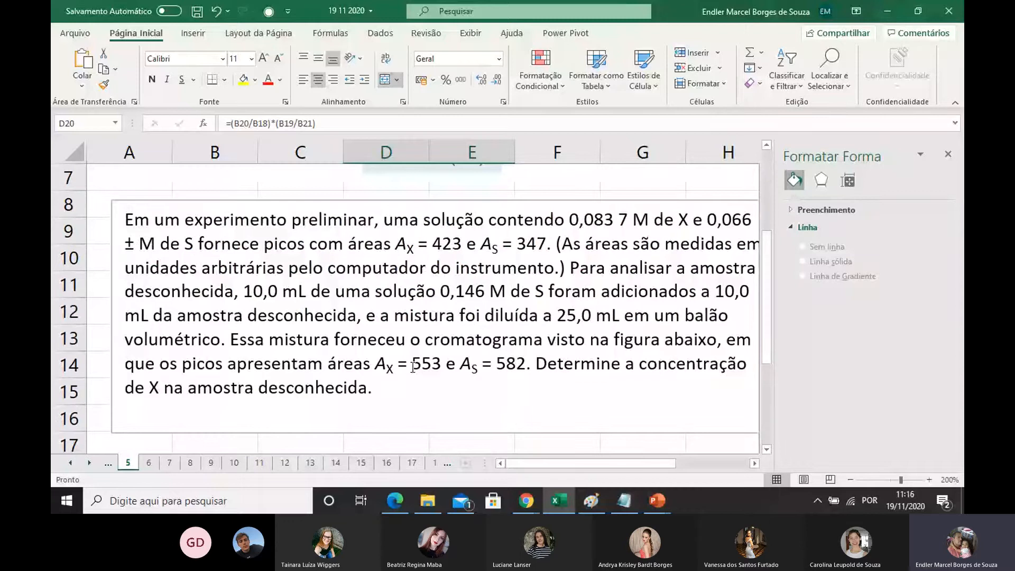
drag(413, 367, 528, 366)
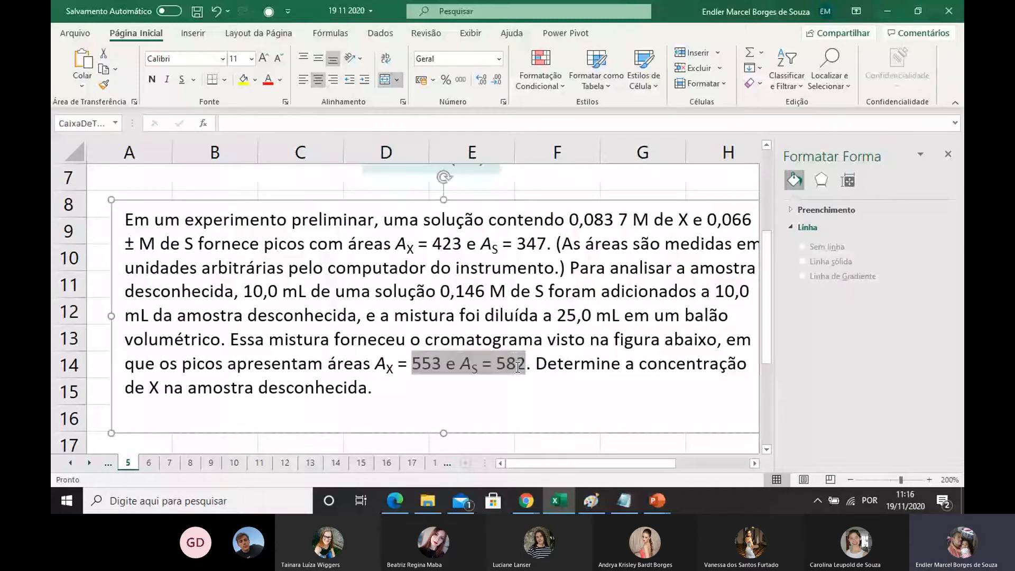
scroll(427, 317, up, 2)
click(427, 301)
scroll(394, 272, down, 1)
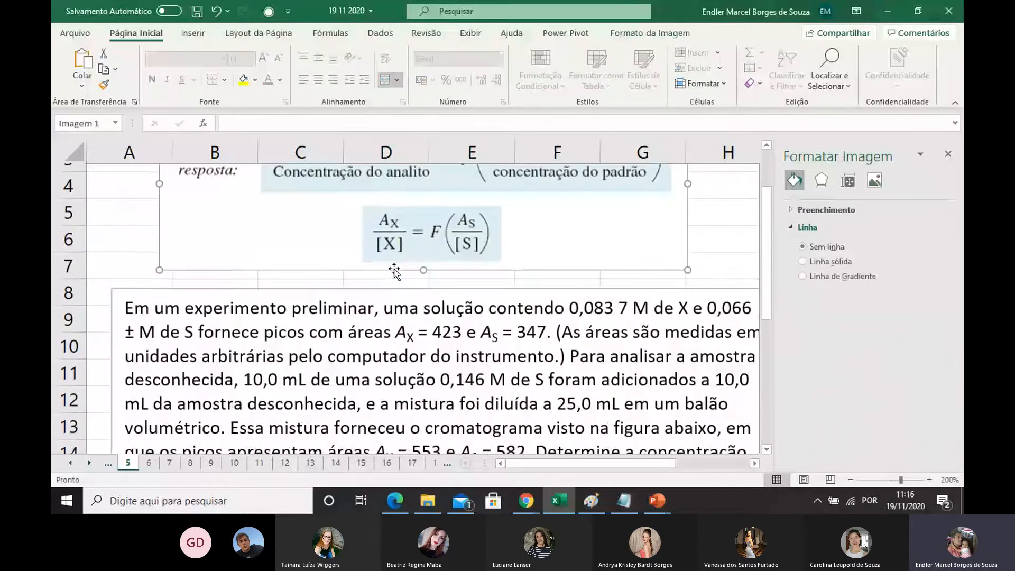
scroll(393, 272, down, 1)
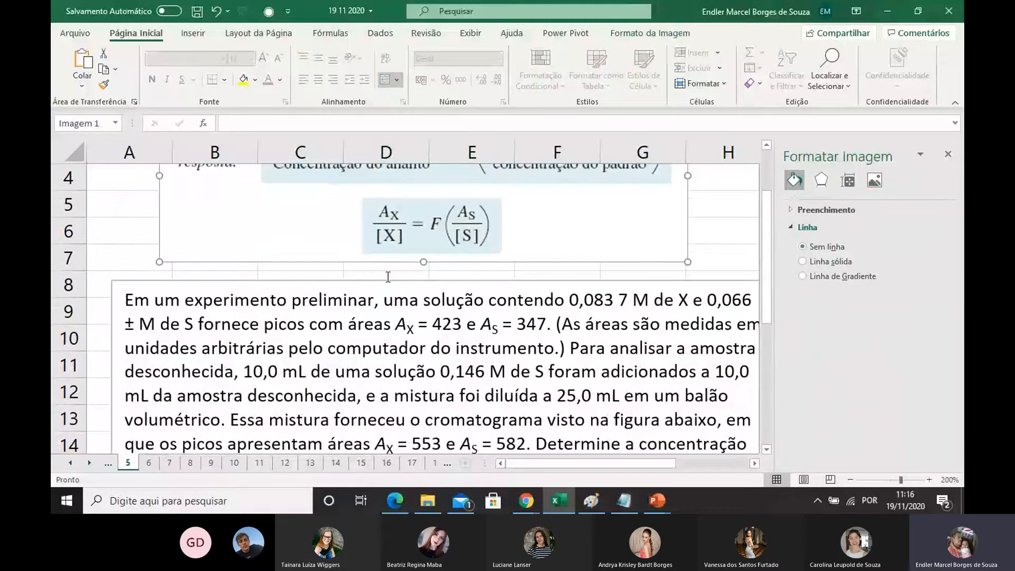
scroll(388, 276, down, 1)
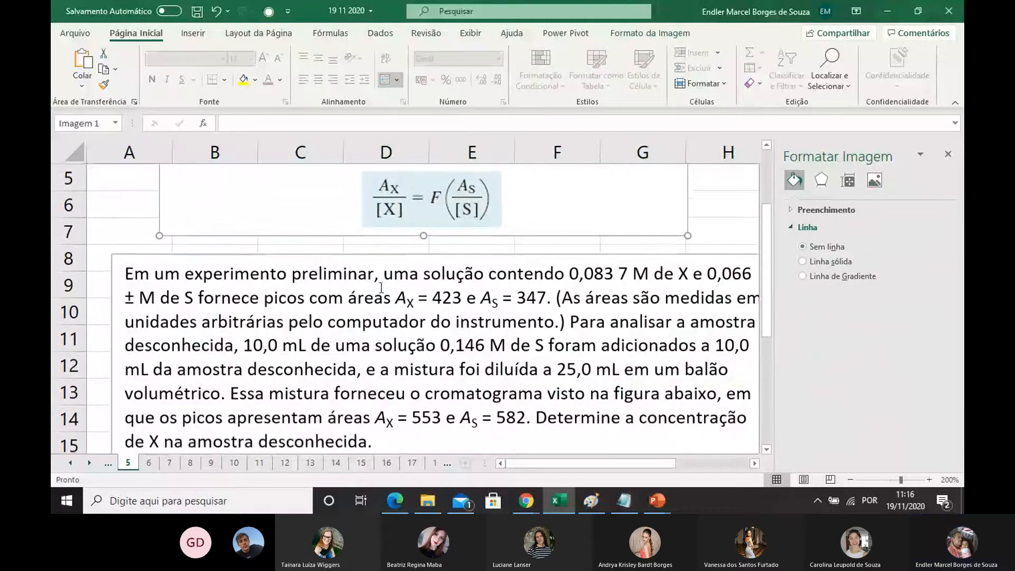
scroll(381, 288, down, 1)
scroll(401, 259, up, 2)
scroll(402, 262, down, 1)
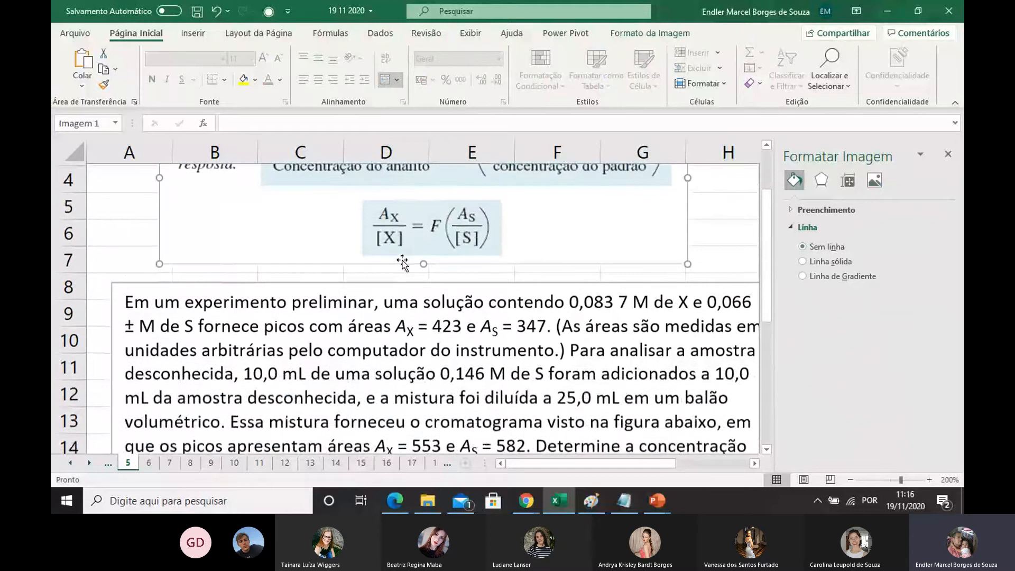
Step: Repeat the response-factor equation in row 24 by linking D24 to D18 and E24 to E18
scroll(397, 285, down, 5)
click(391, 312)
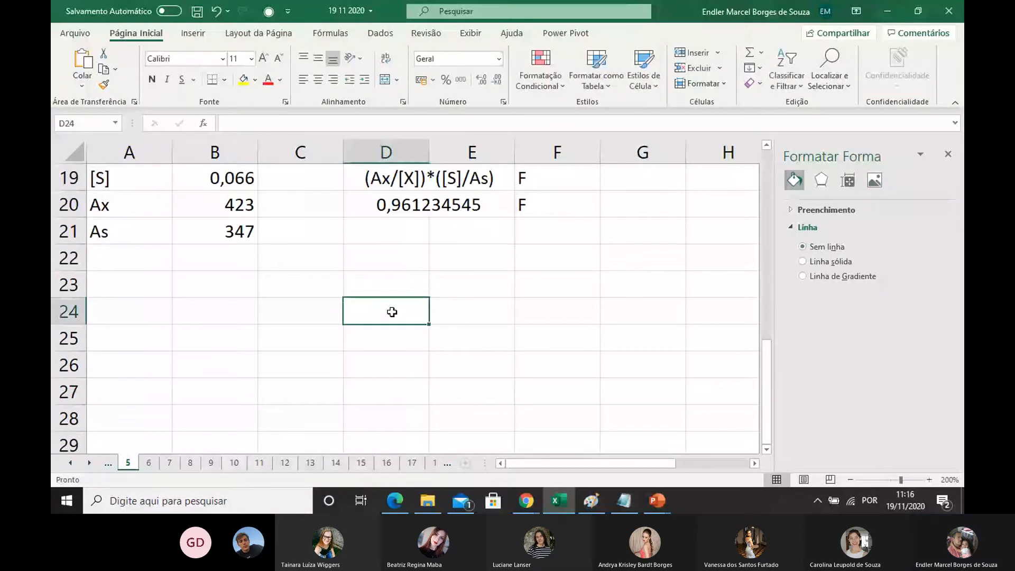
text(=)
scroll(392, 311, up, 2)
click(392, 311)
key(Return)
double_click(455, 390)
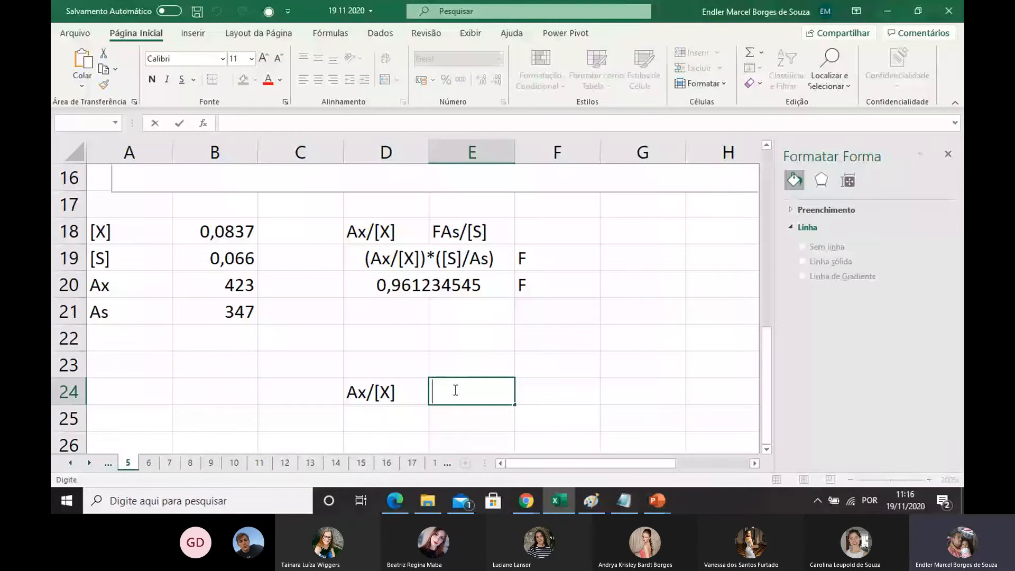
text(=)
click(460, 232)
key(Return)
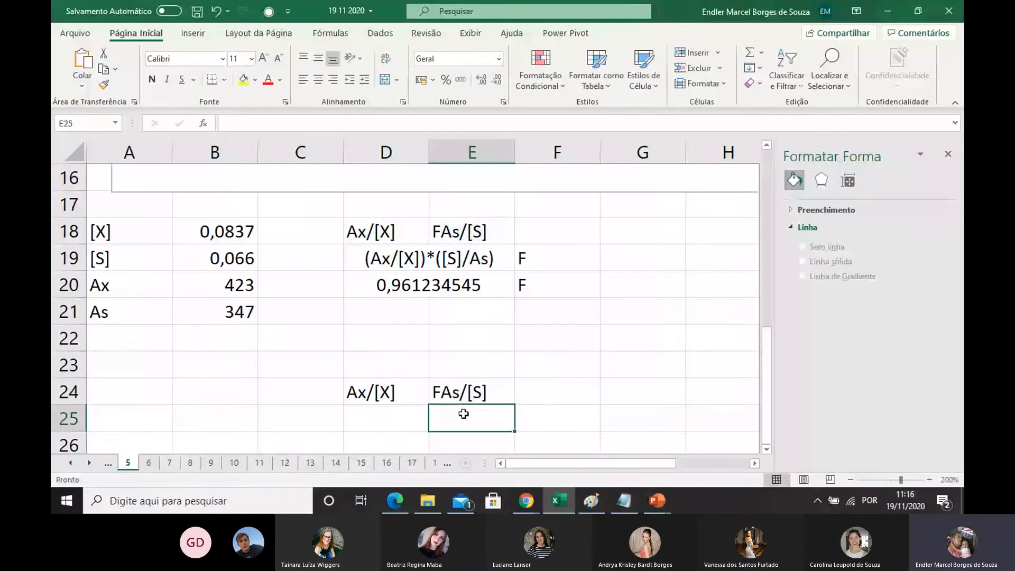
Step: Check both sides of the row 24 equation and enter the label [X] in D25 as the isolated unknown
click(359, 401)
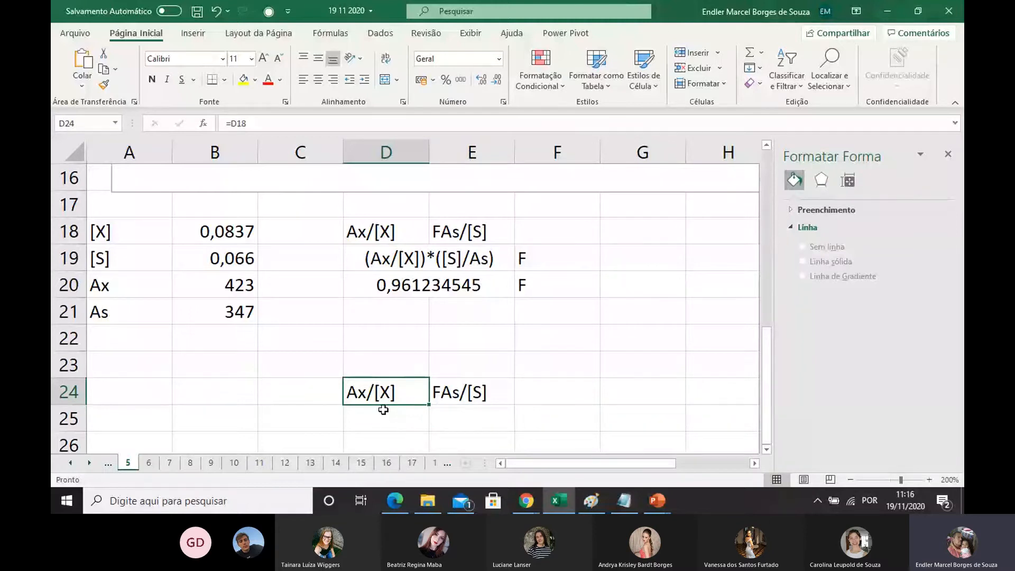
key(Return)
click(449, 392)
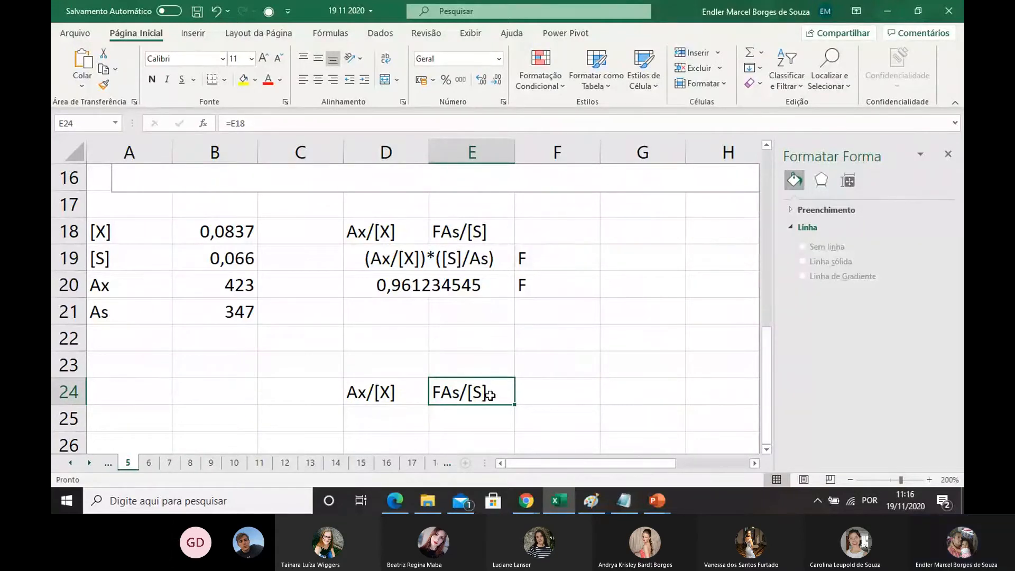
double_click(380, 420)
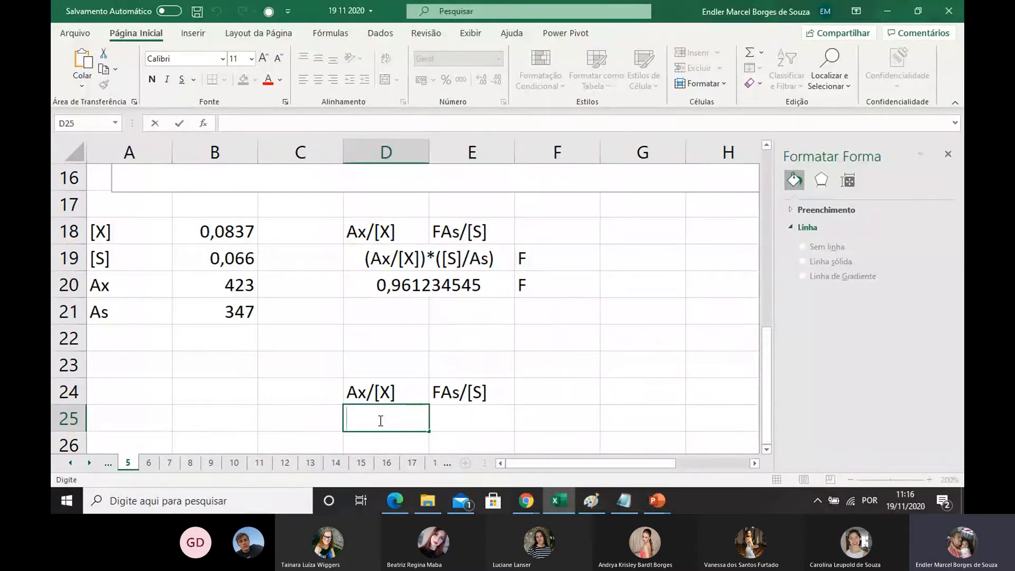
text([x])
key(BackSpace)
key(BackSpace)
text(X])
click(455, 434)
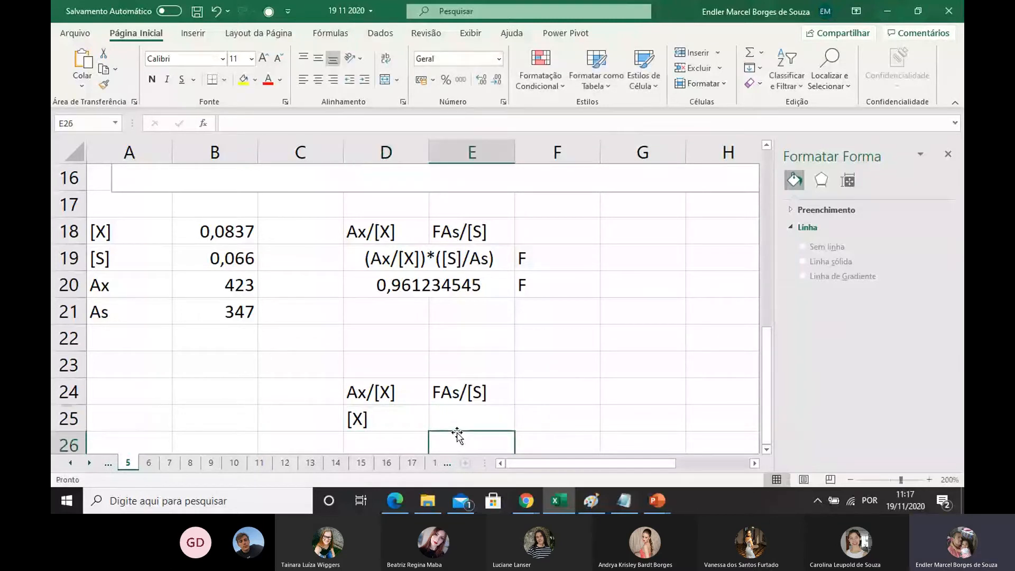
Step: Enter the rearranged expression Ax[S]/FAs in E25, beside the [X] label
double_click(452, 421)
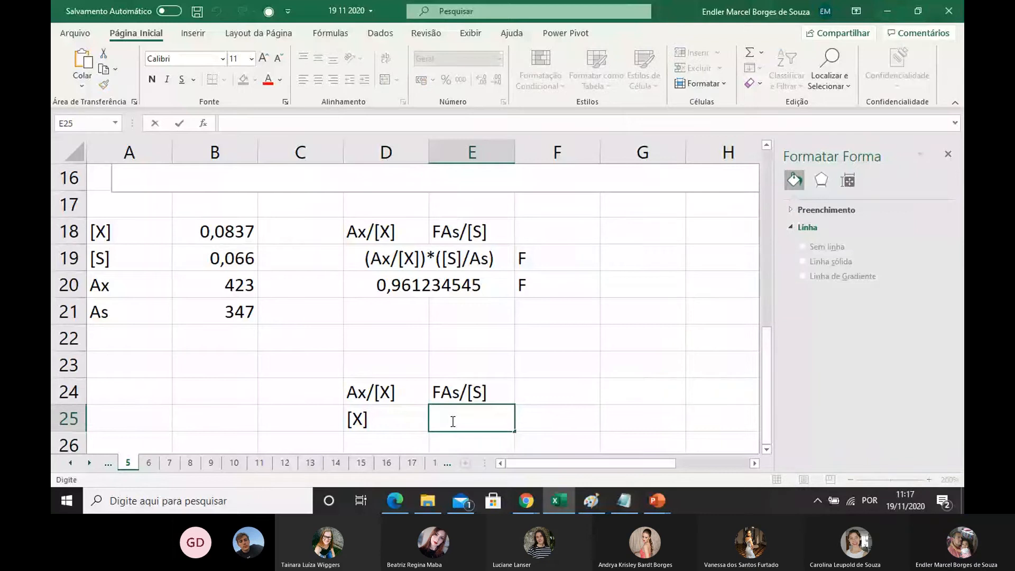
text(Ax)
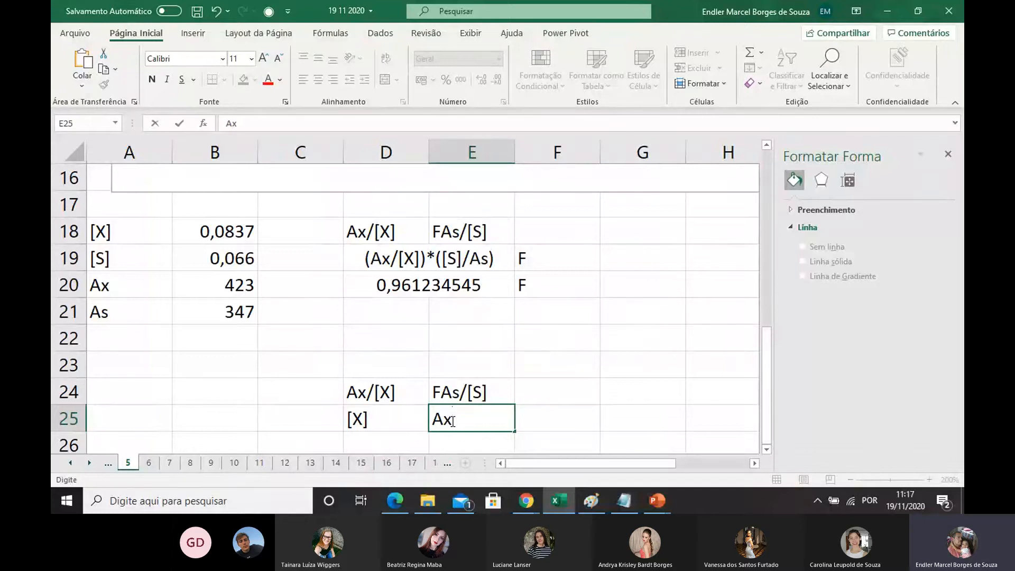
text([S)
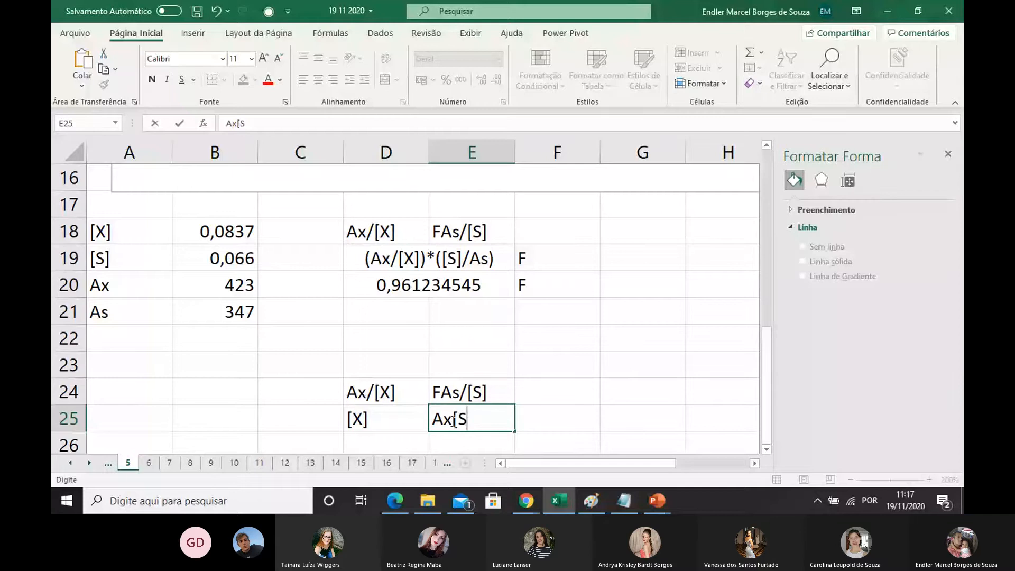
text(]/)
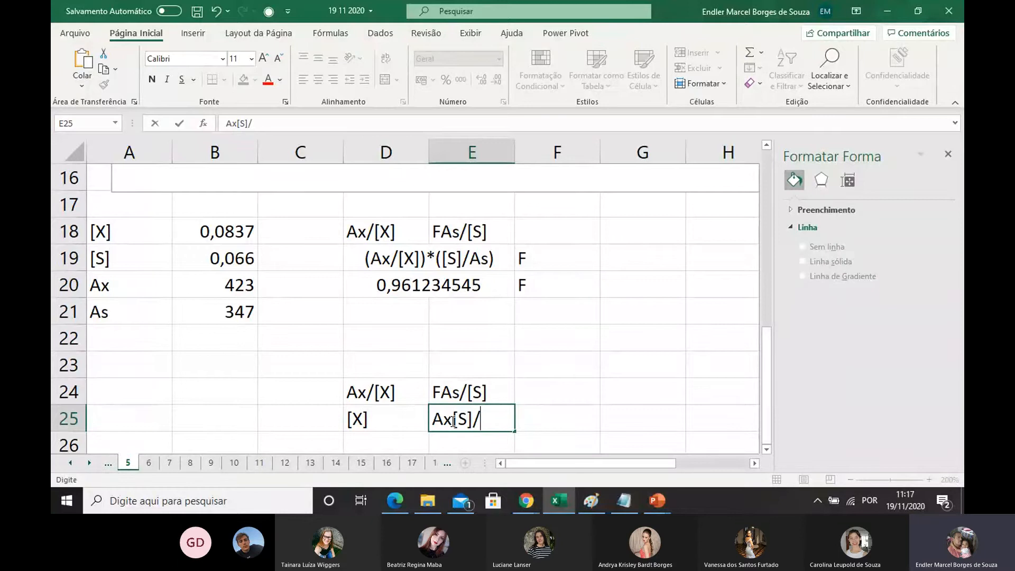
text(D)
key(BackSpace)
text(FAs)
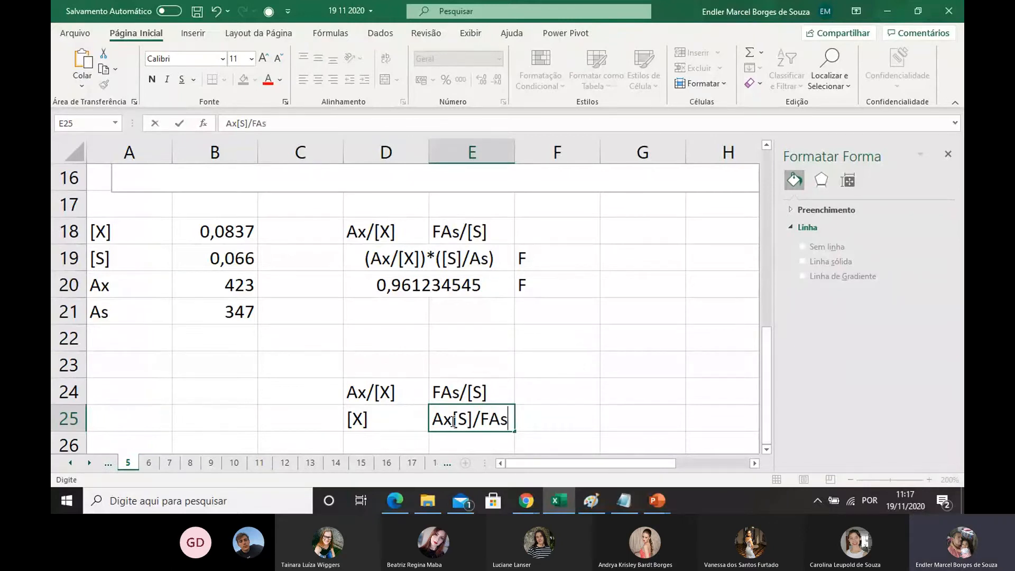
key(ctrl+Return)
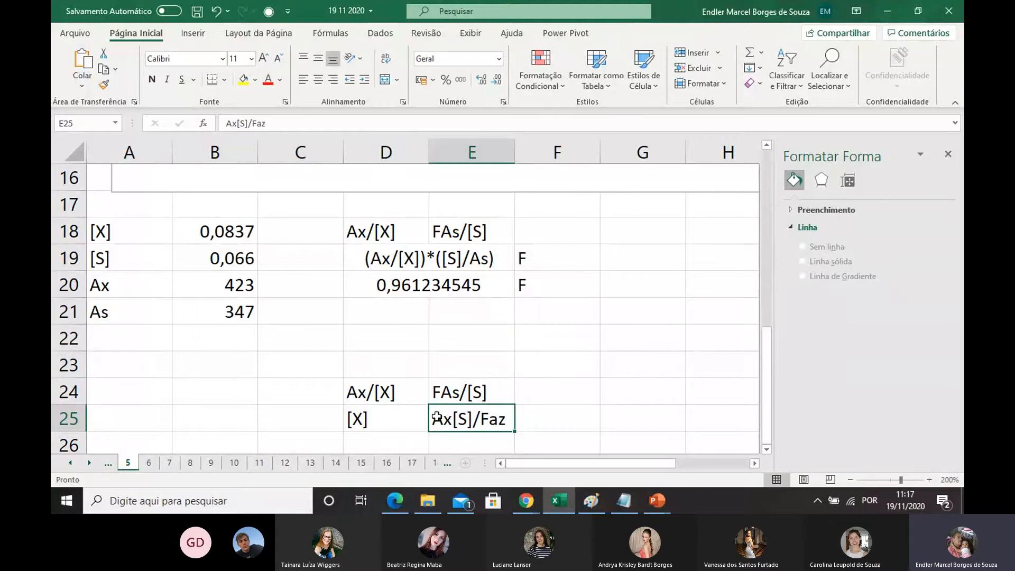
Step: Enclose the numerator Ax[S] and the denominator of the E25 expression each in parentheses
double_click(434, 418)
text(()
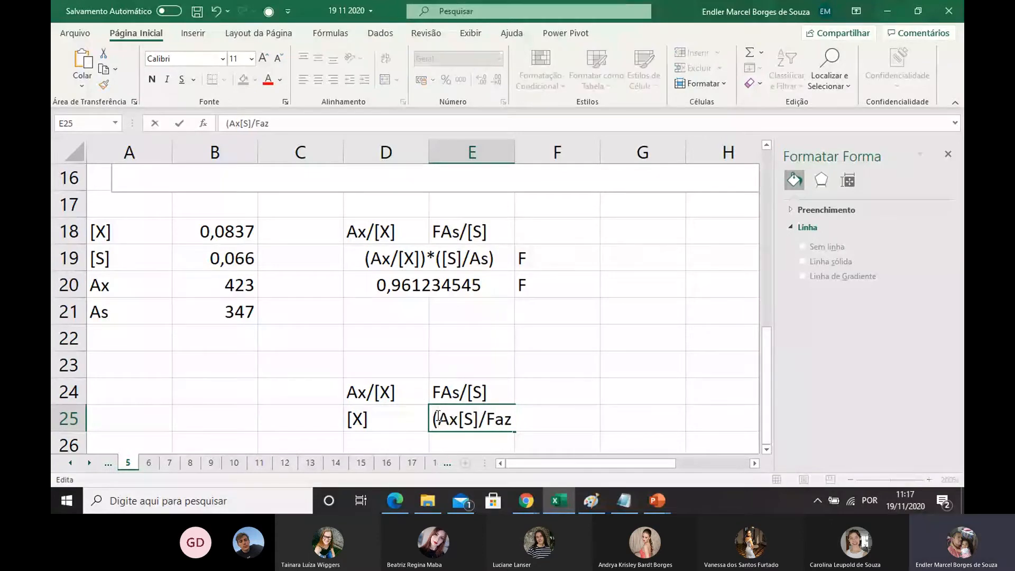
click(481, 417)
text())
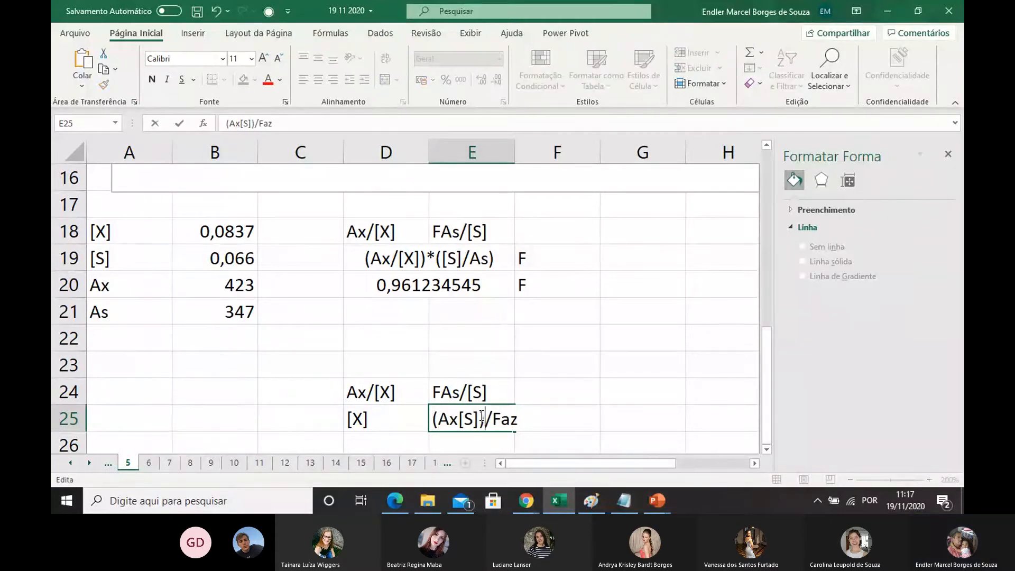
drag(520, 421, 502, 423)
text(As)
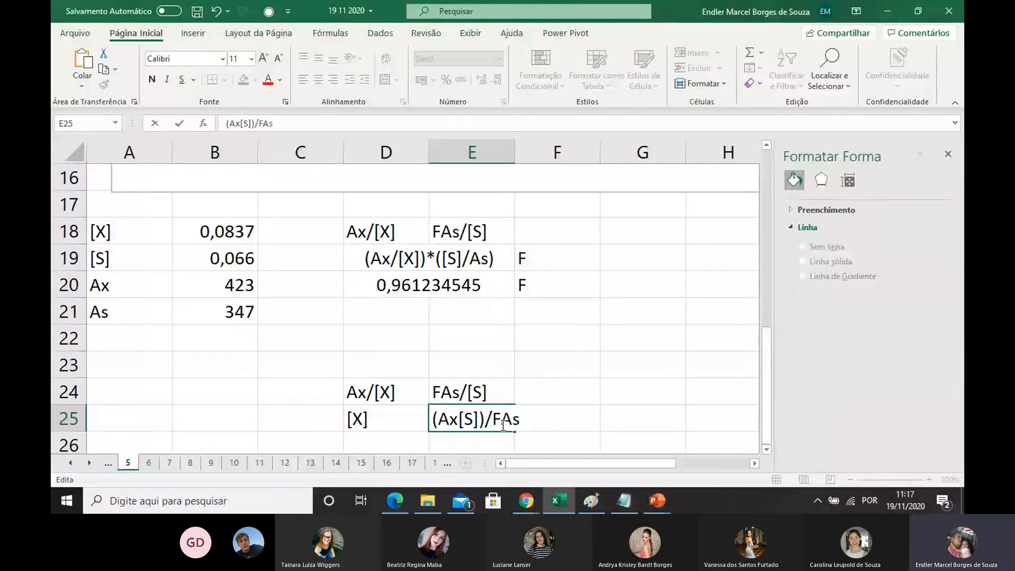
key(ctrl+z)
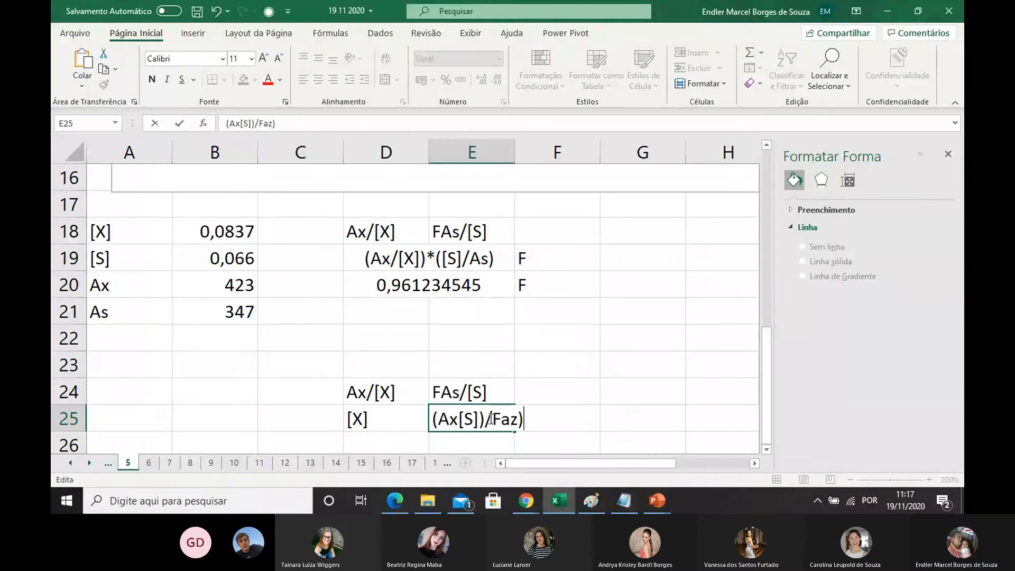
click(491, 419)
text(()
key(Return)
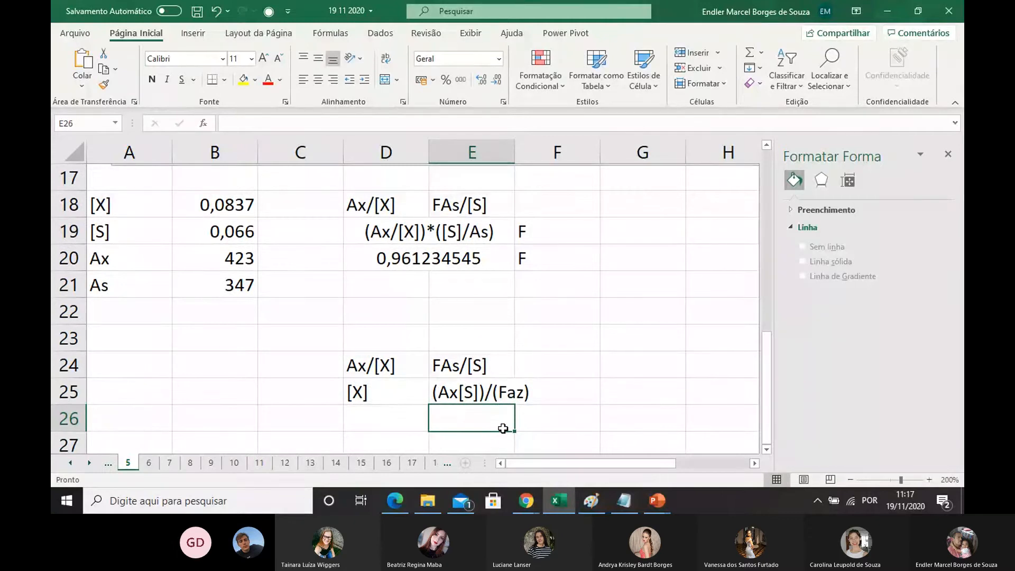
Step: Correct the denominator in E25 so the expression reads (Ax[S])/(F As)
double_click(512, 393)
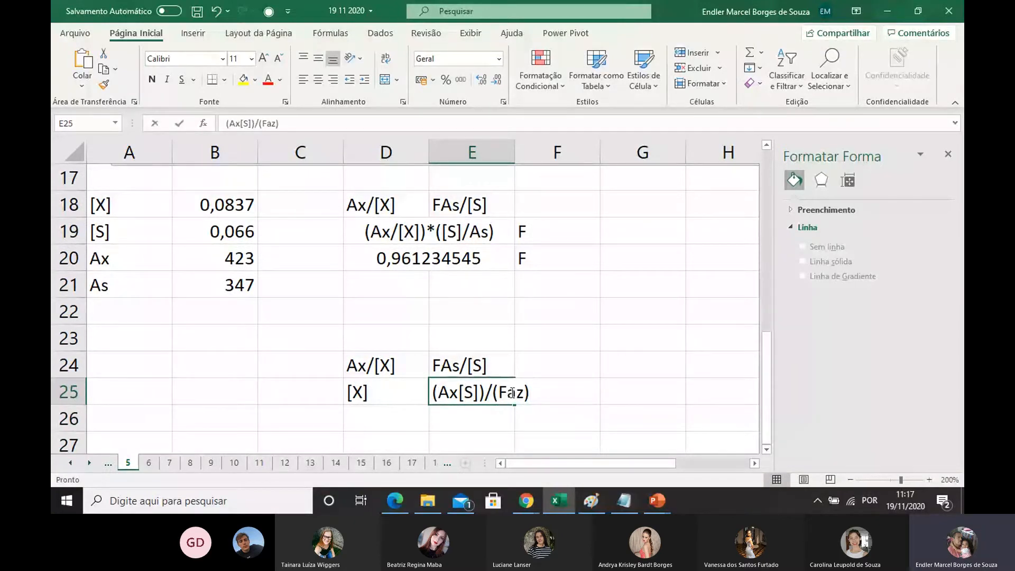
drag(512, 392, 523, 393)
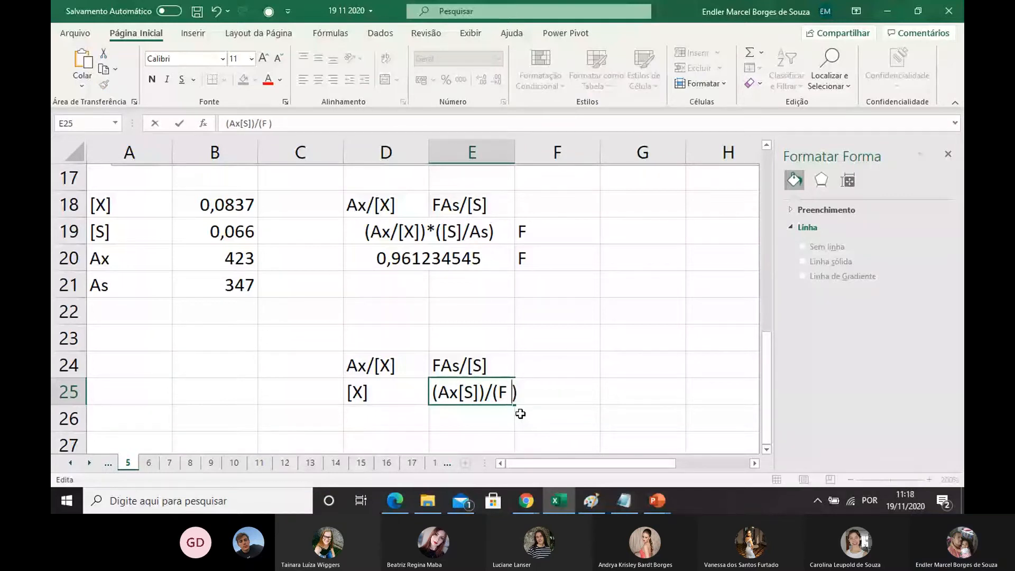
text(As)
key(Return)
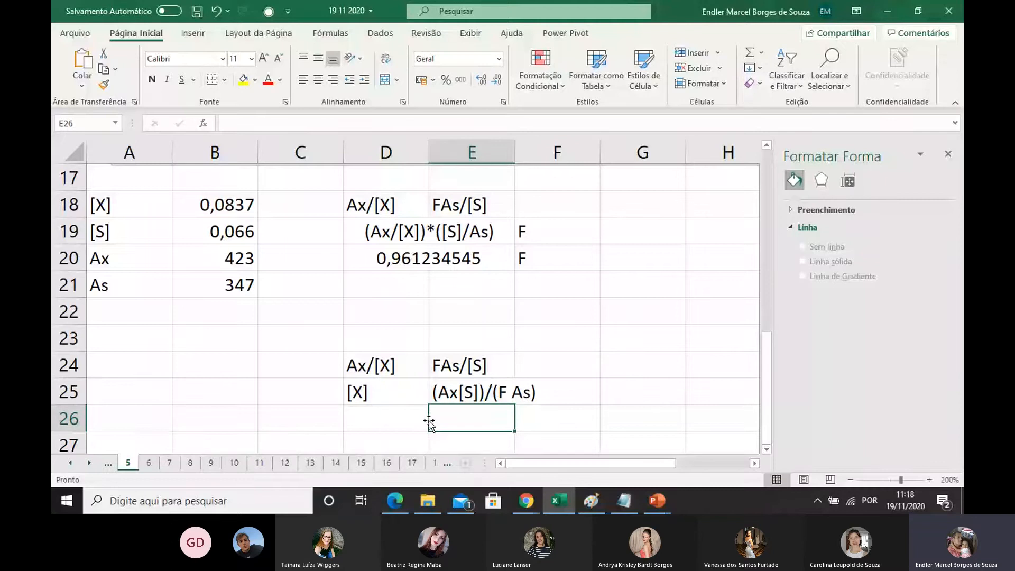
Step: Look up the unknown sample's peak areas Ax and As in the exercise statement and return to the calculation area
scroll(429, 421, up, 3)
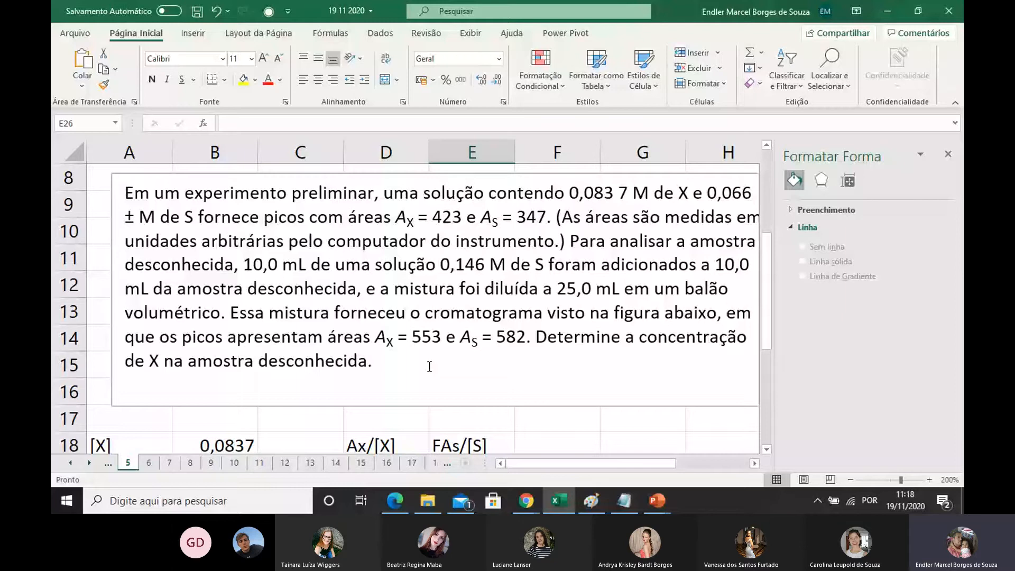
double_click(426, 337)
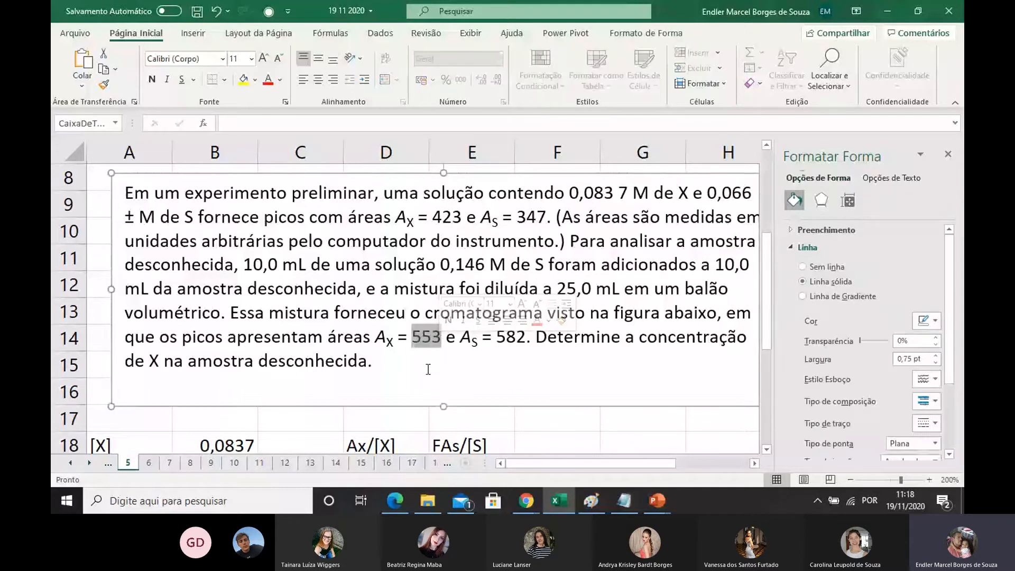
drag(496, 337, 527, 339)
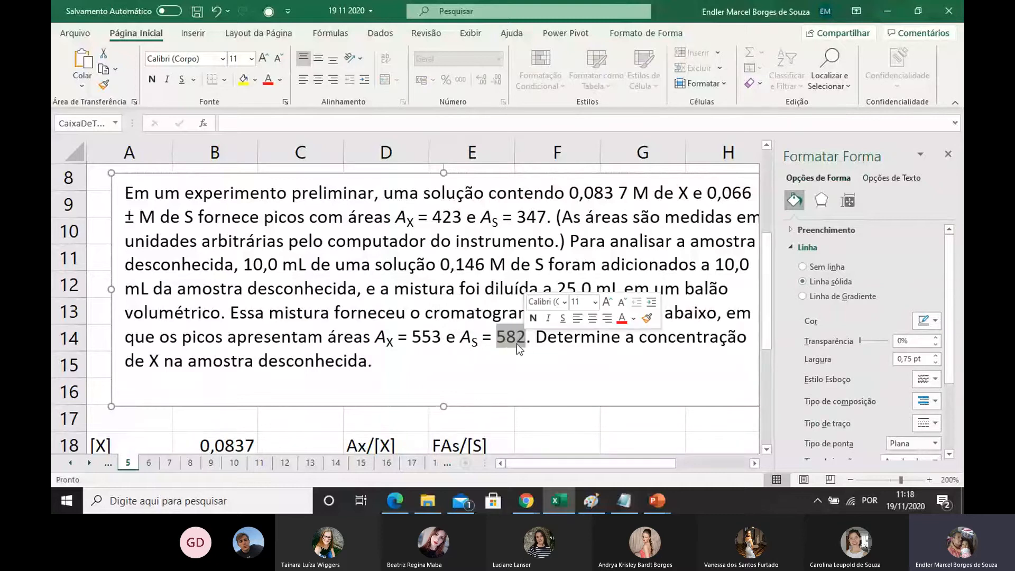
scroll(492, 378, down, 1)
scroll(493, 379, down, 1)
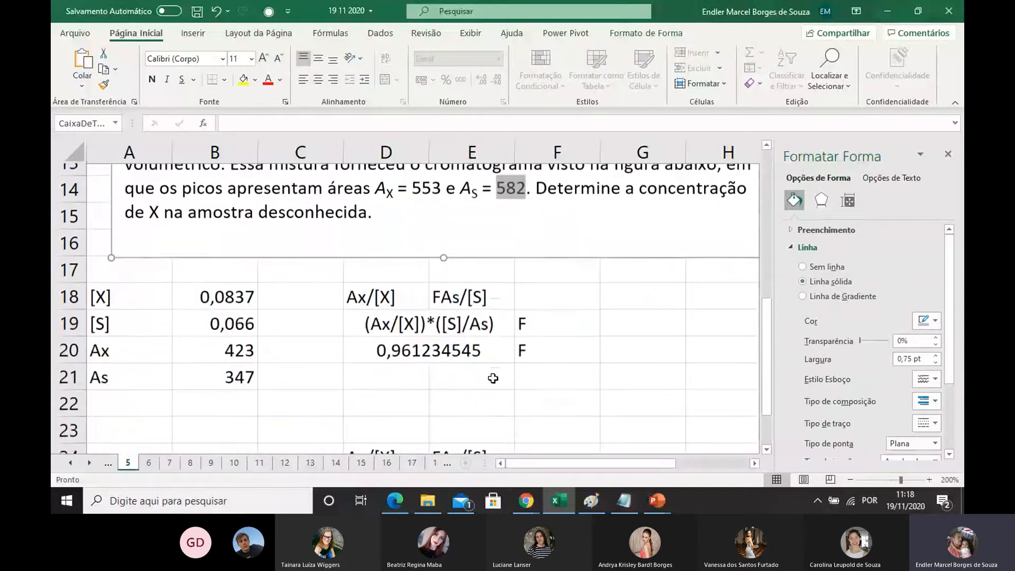
Step: Label cell B26 as Ax and cell B27 as As below the rearranged expression
scroll(492, 378, down, 2)
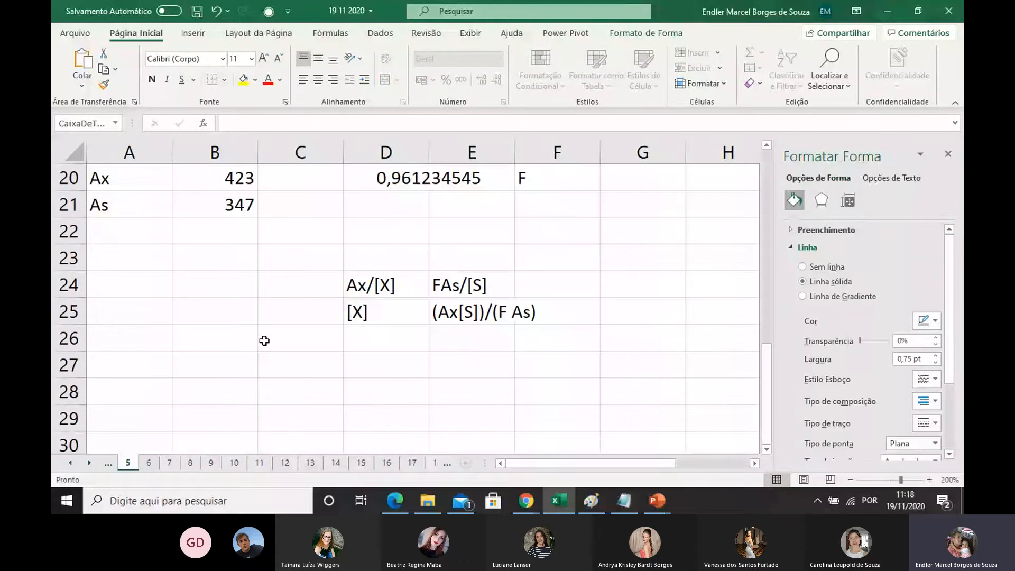
click(208, 341)
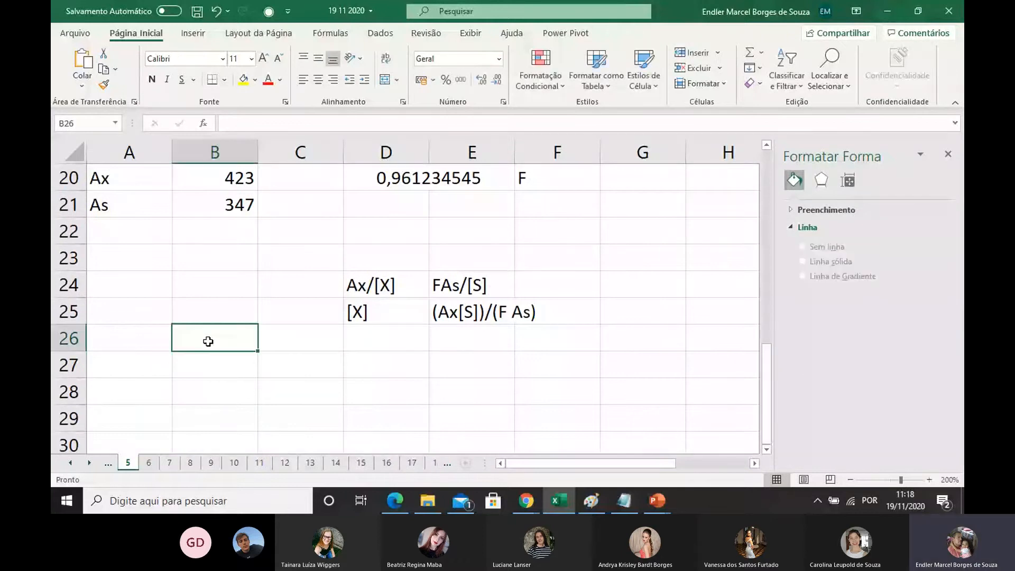
text(Ax)
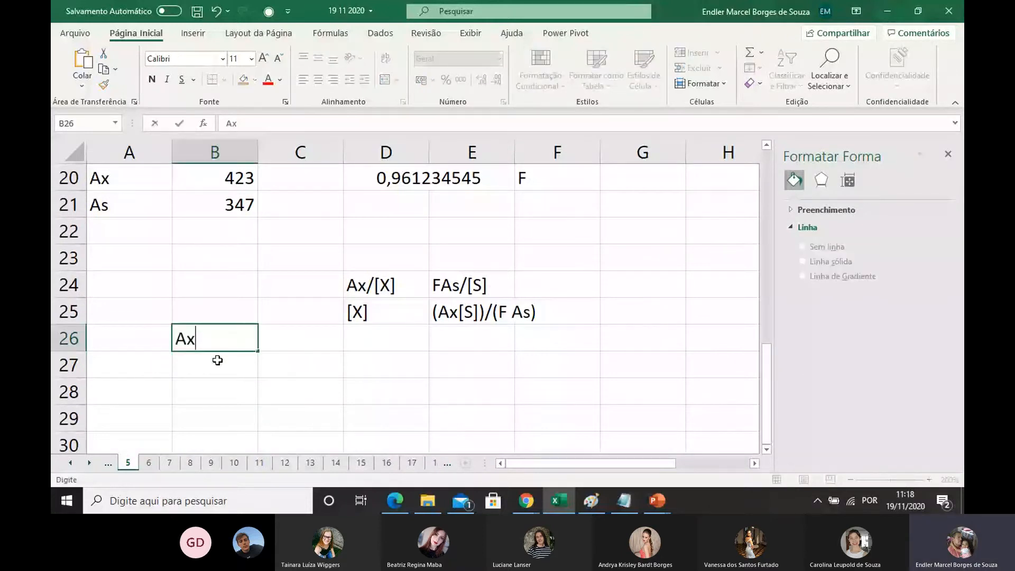
key(Return)
text(A)
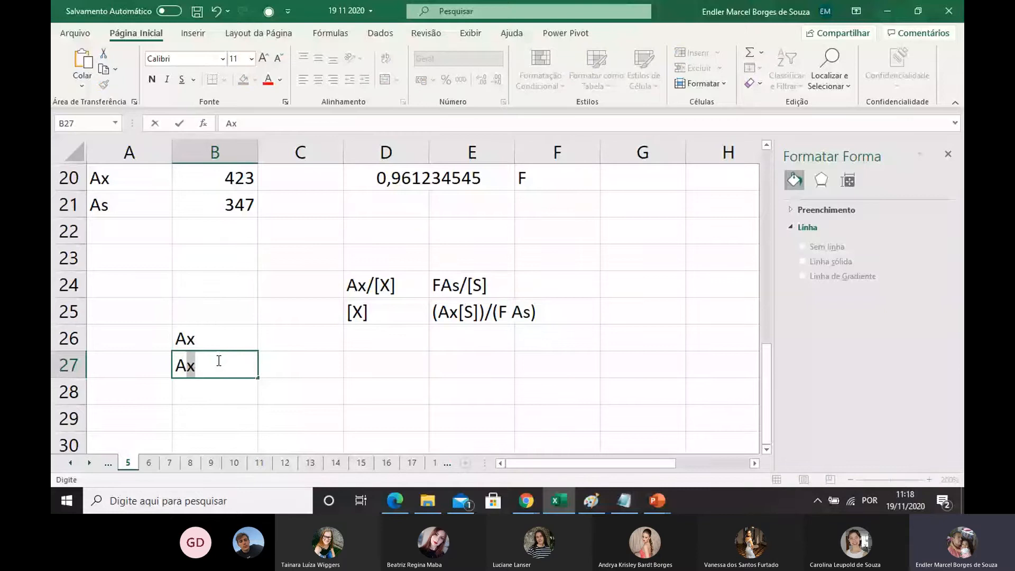
text(p)
click(240, 362)
key(BackSpace)
text(s)
Step: Enter the unknown sample's peak areas from the exercise statement: 553 in C26 for Ax and 582 in C27 for As
scroll(315, 374, up, 2)
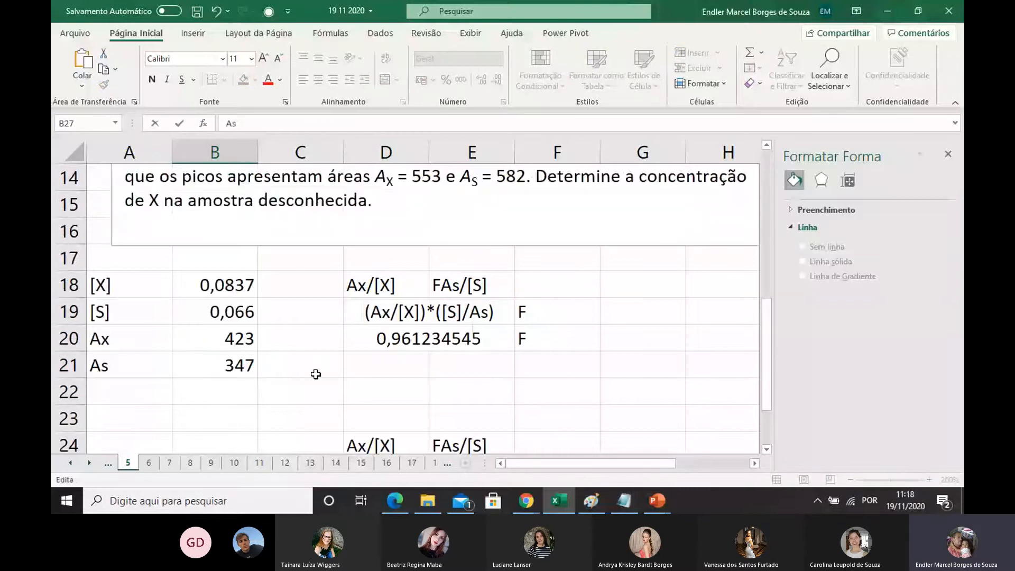
scroll(316, 374, up, 1)
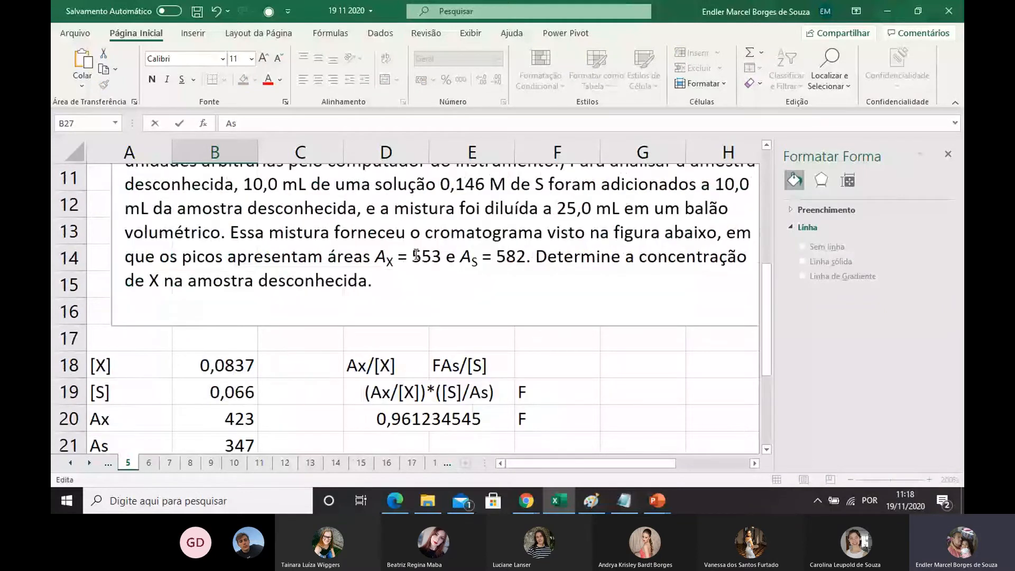
drag(414, 256, 439, 265)
key(ctrl+c)
scroll(438, 266, down, 4)
double_click(273, 262)
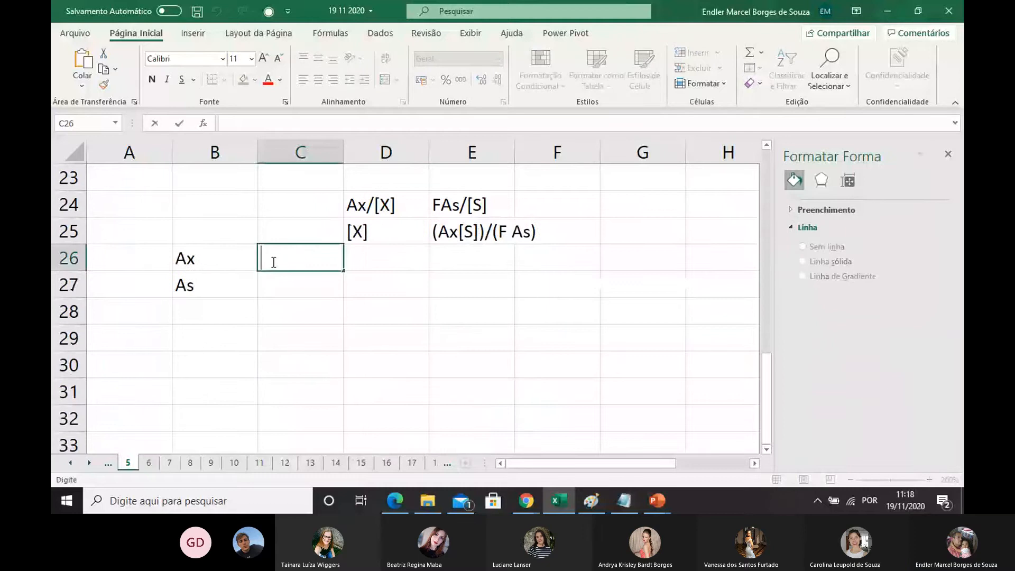
text(=)
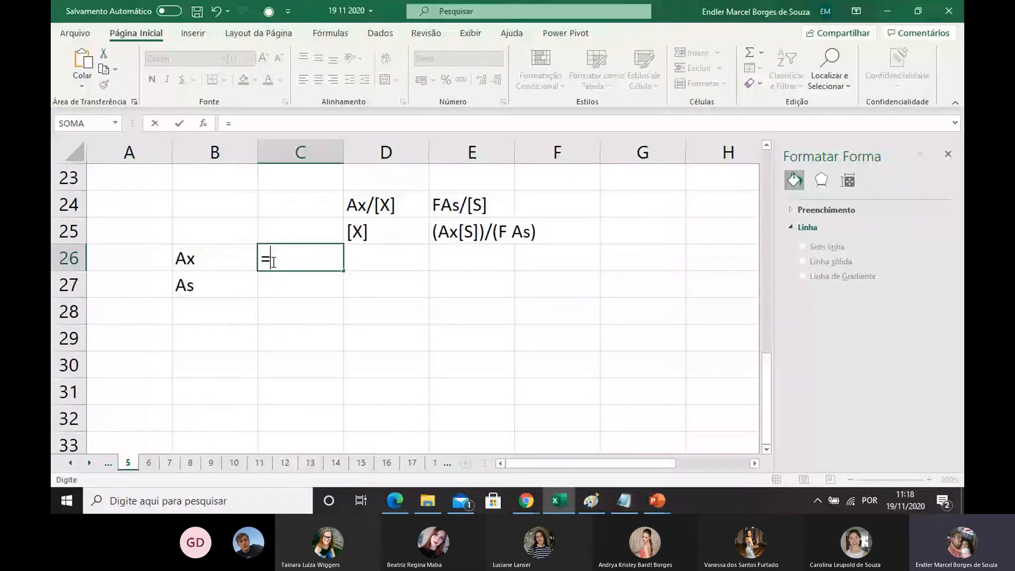
key(ctrl+v)
key(Return)
text(=582)
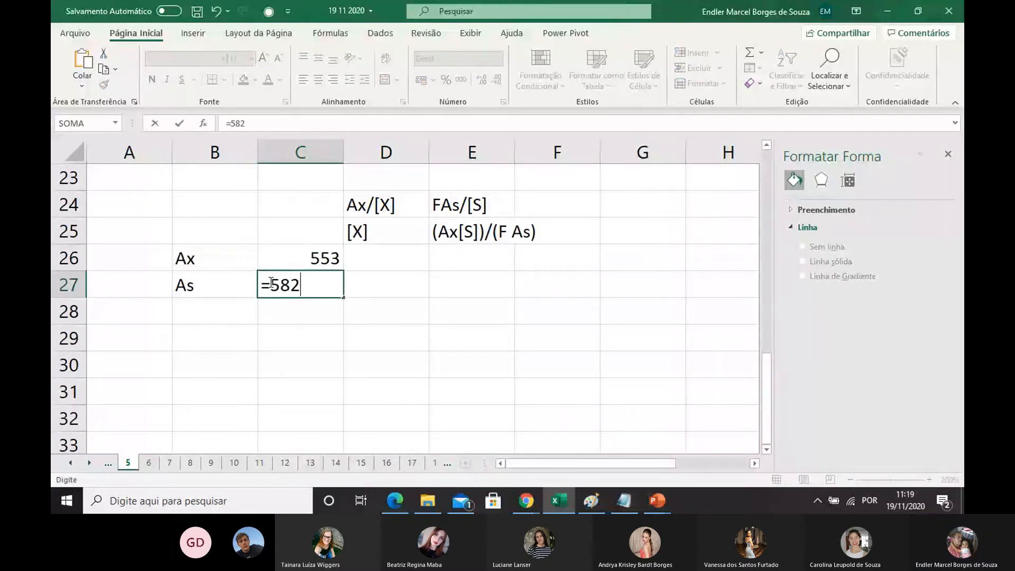
click(287, 335)
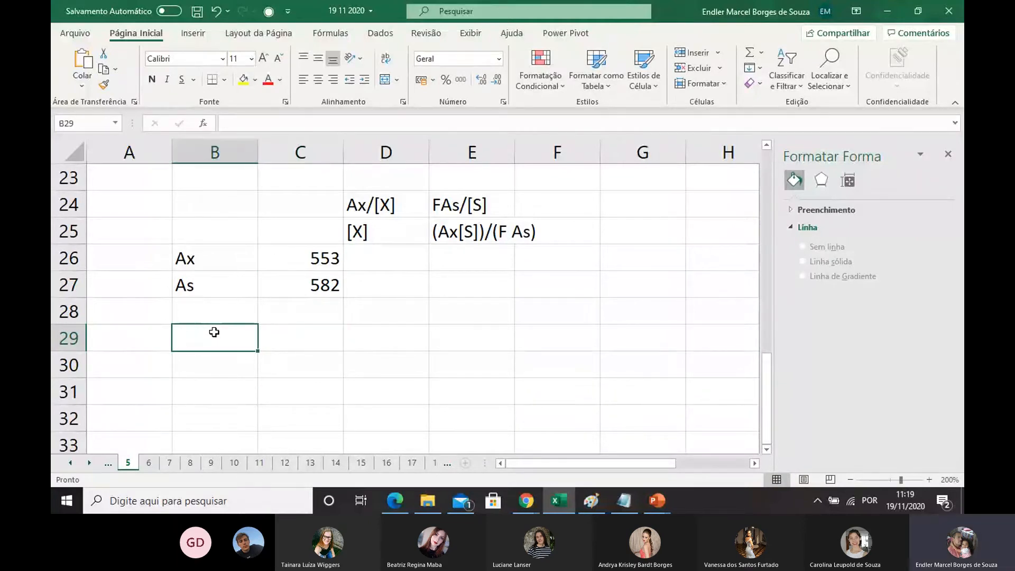
Step: Label B29 as C and enter the S solution's concentration from the exercise statement, 0,146, in C29
scroll(373, 293, up, 2)
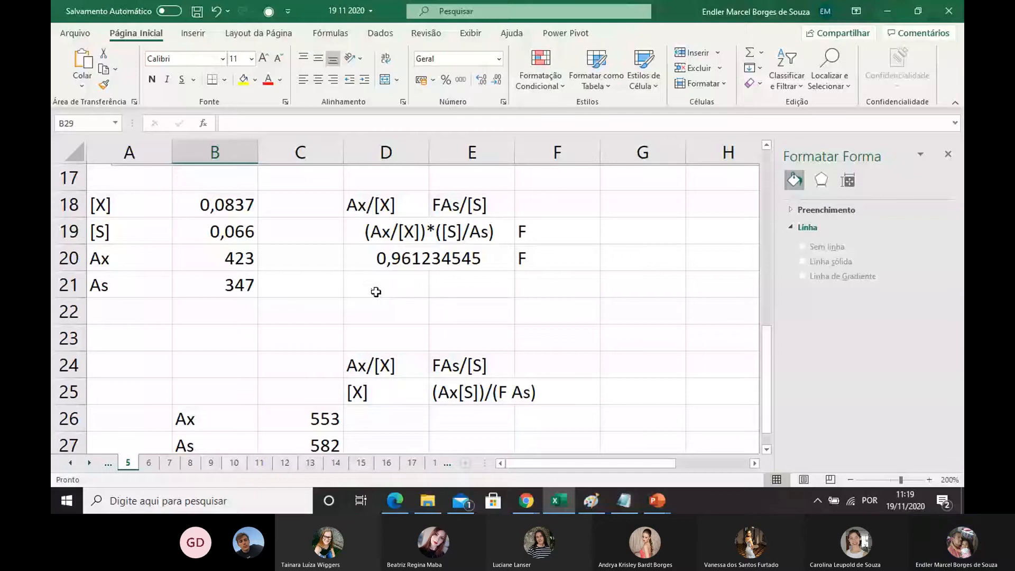
scroll(376, 292, up, 2)
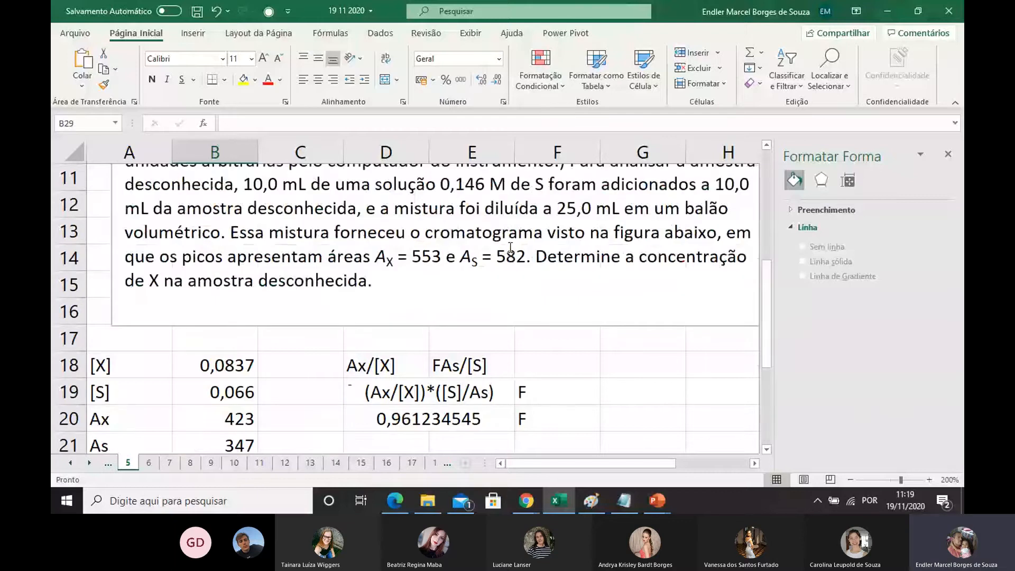
click(511, 247)
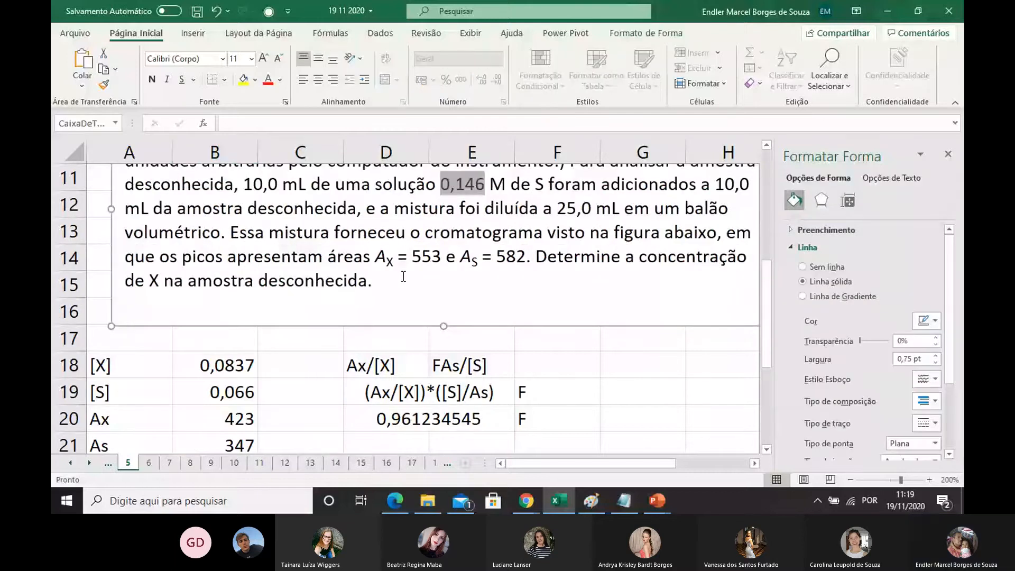
scroll(403, 276, down, 5)
click(193, 259)
text(C)
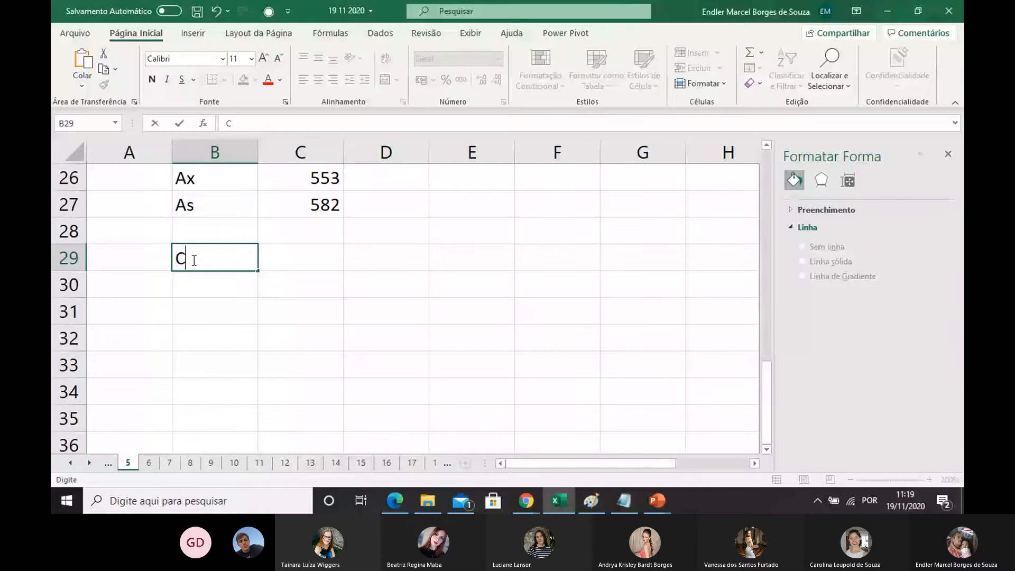
click(272, 260)
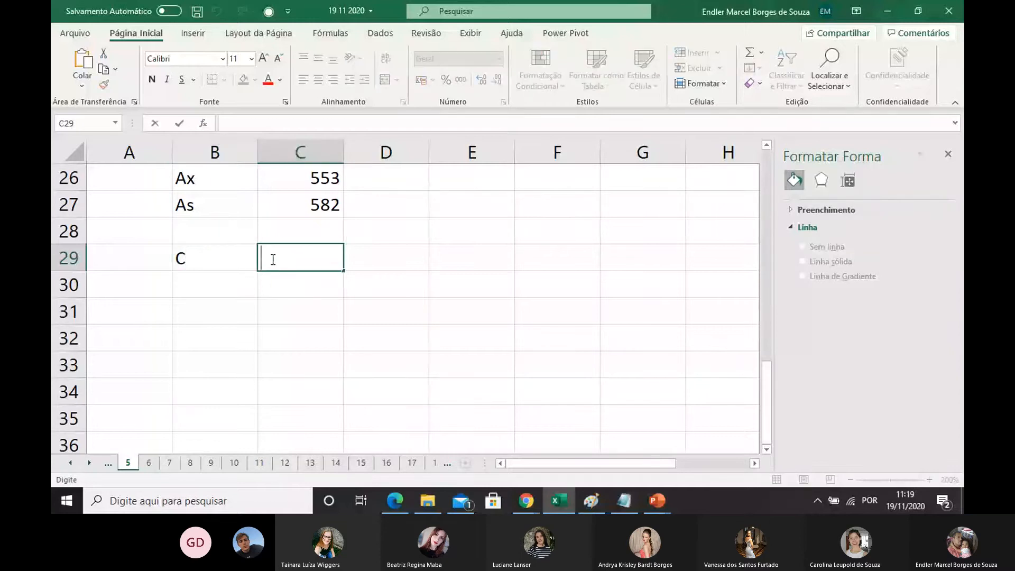
text(=0,146)
click(280, 305)
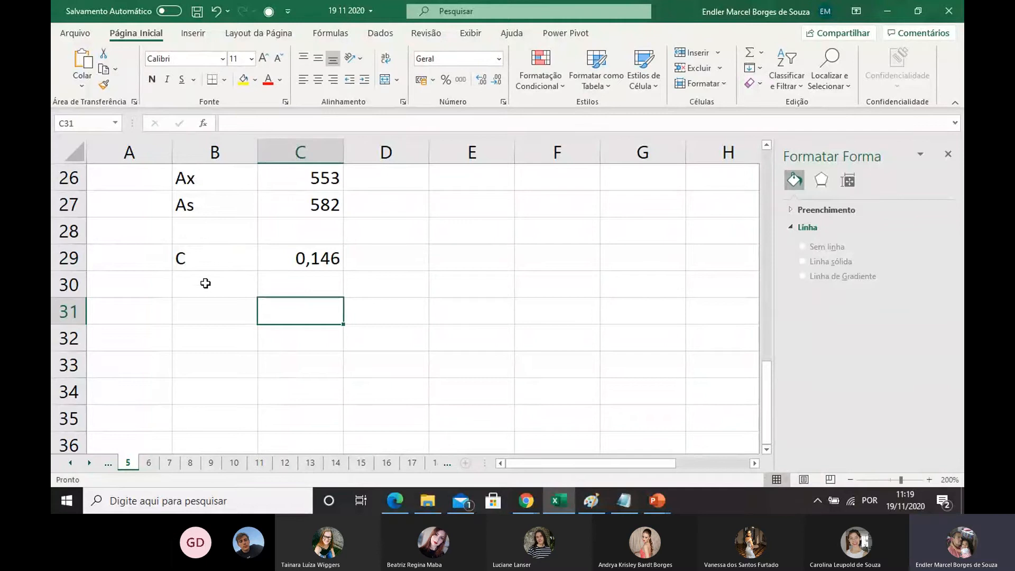
Step: Write the dilution expression Ca = C x F in B30, under the C label
double_click(200, 259)
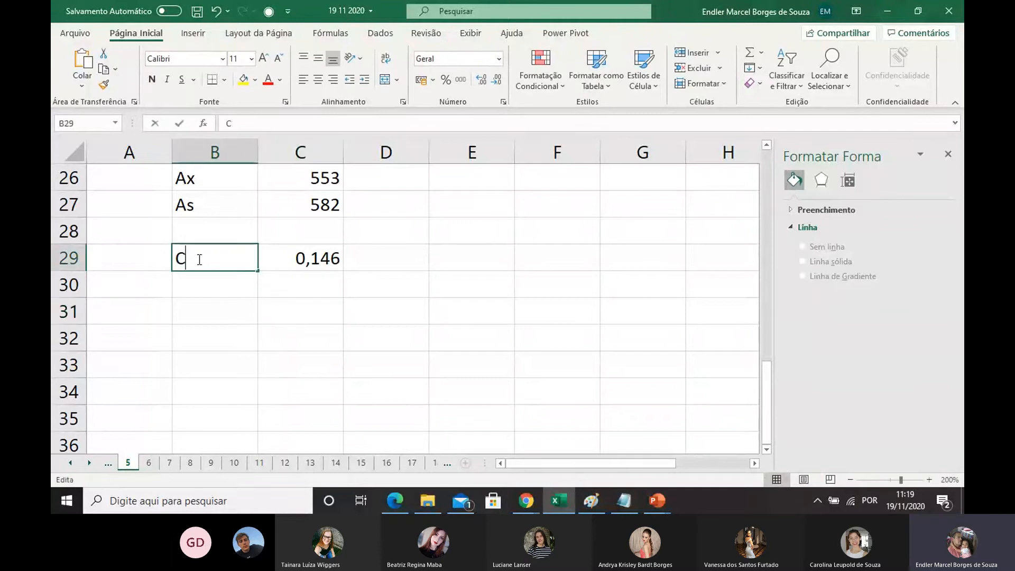
click(204, 286)
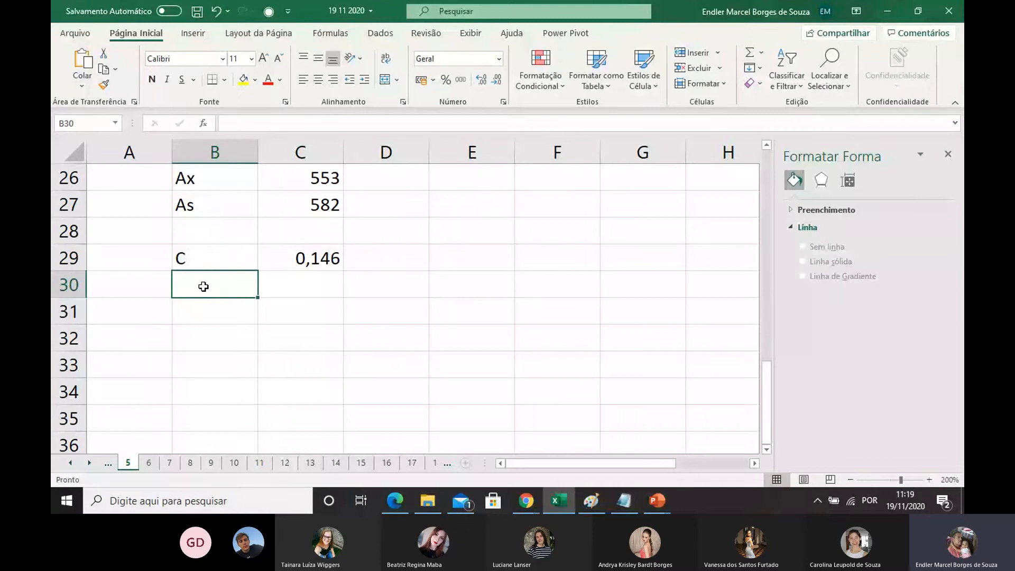
text(C =)
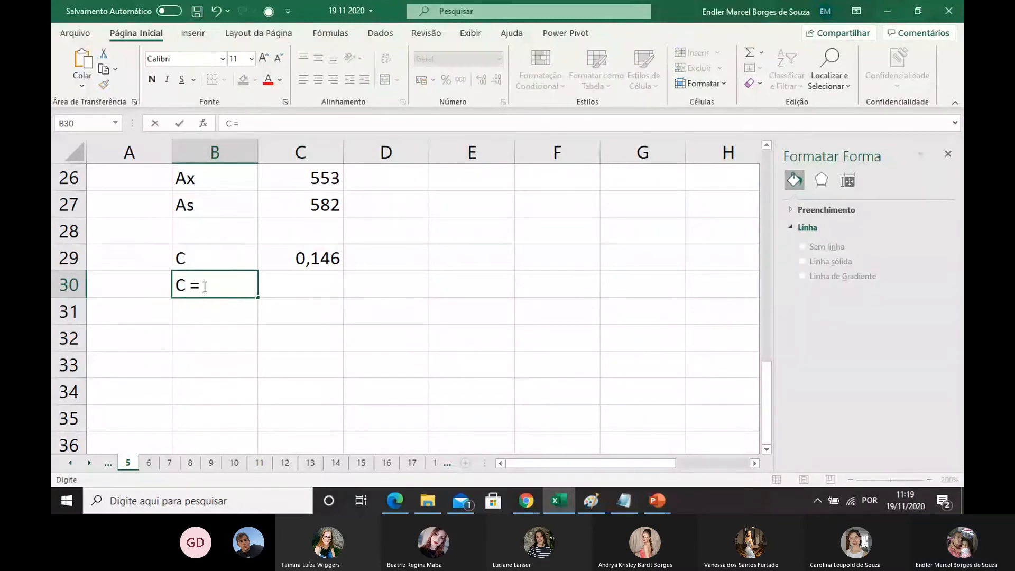
key(BackSpace)
key(BackSpace)
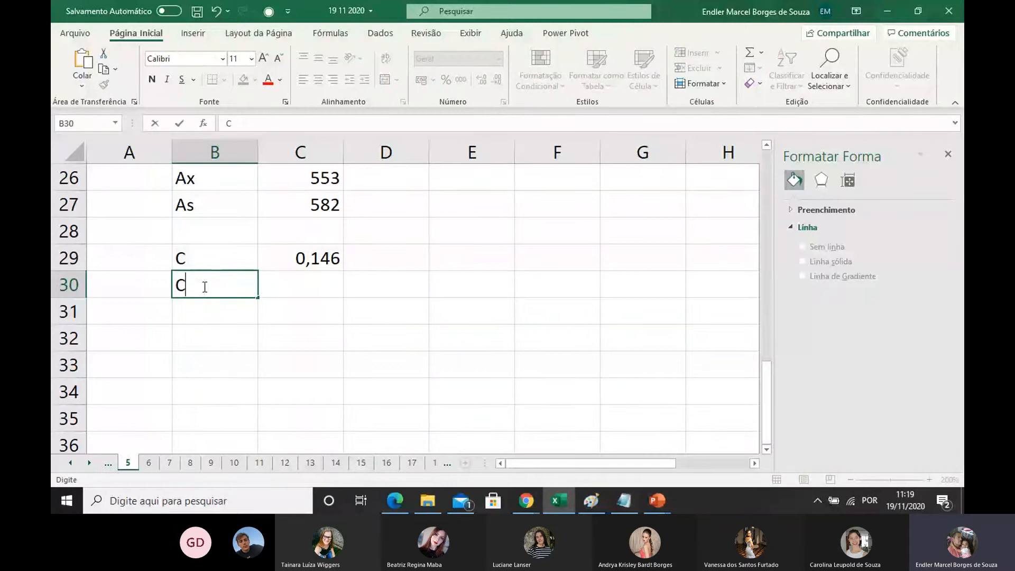
text(a = C x)
key(BackSpace)
text(x )
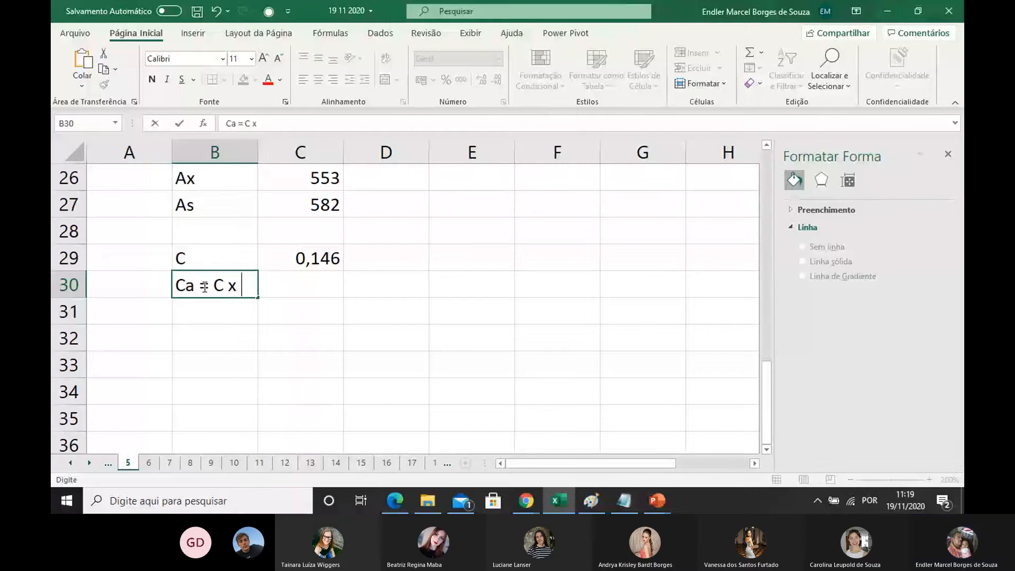
text(F)
click(259, 341)
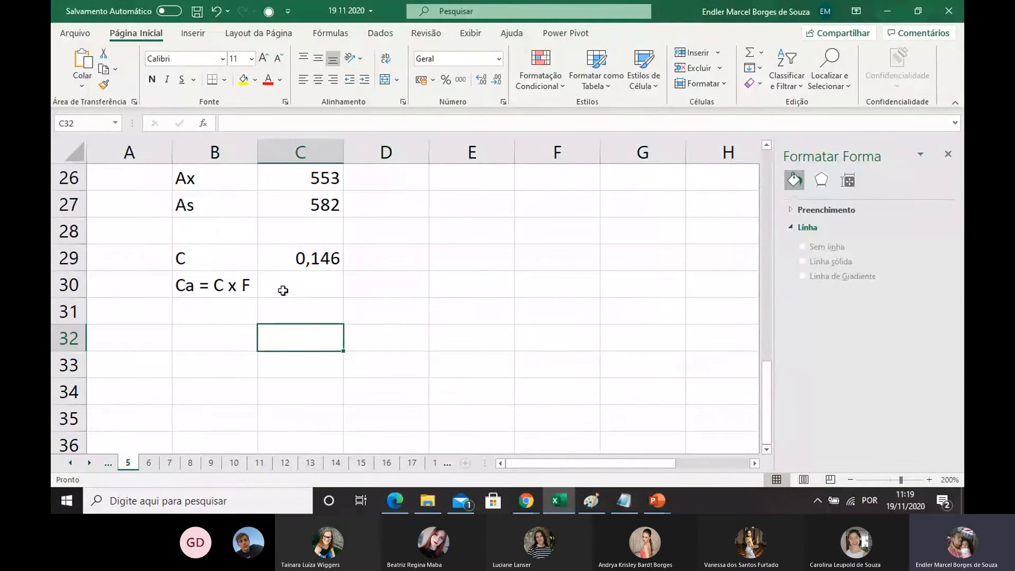
Step: Label B31 as F and calculate the dilution factor in C31 with =10/25
click(218, 309)
text(F)
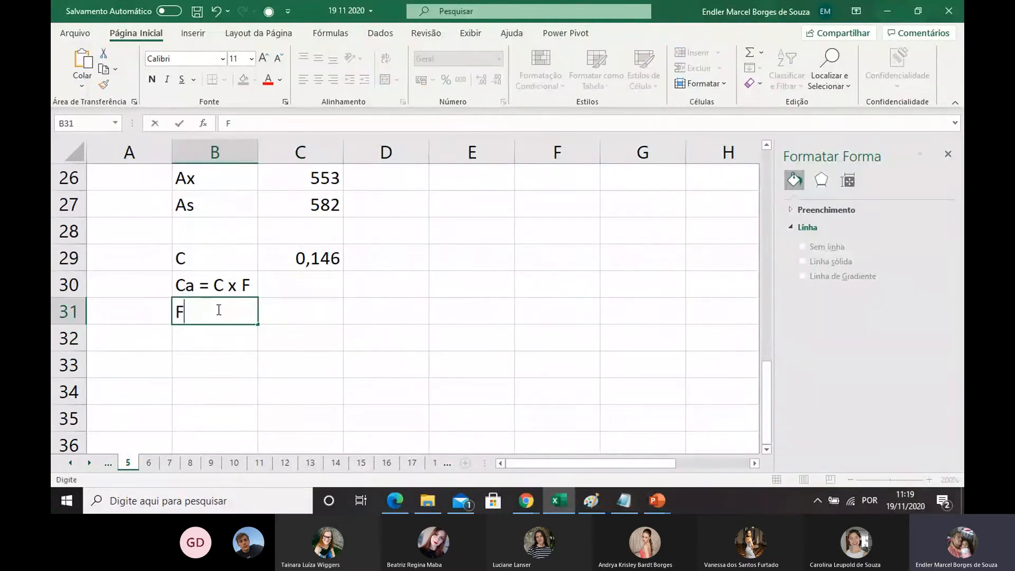
click(287, 317)
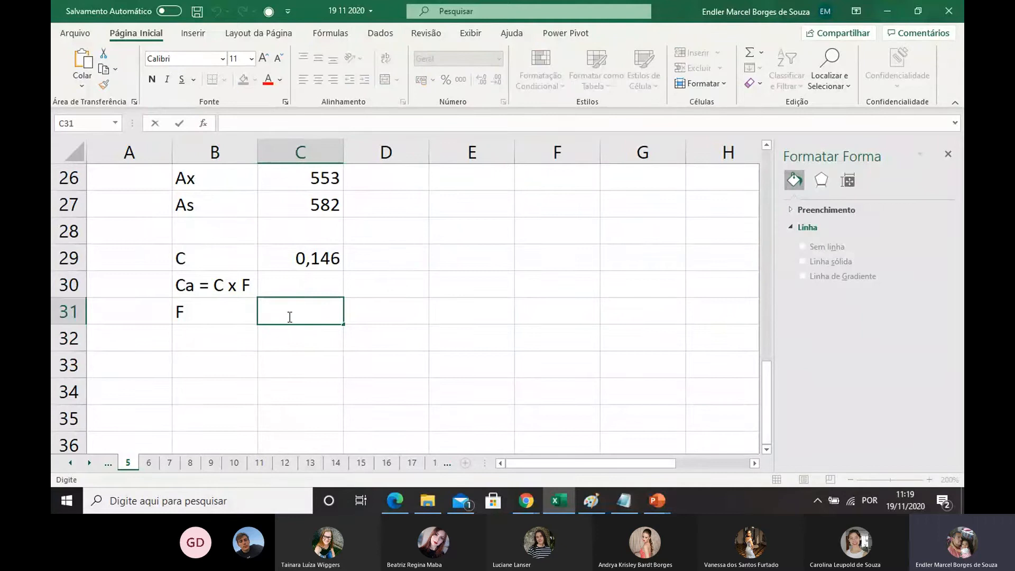
text(=10)
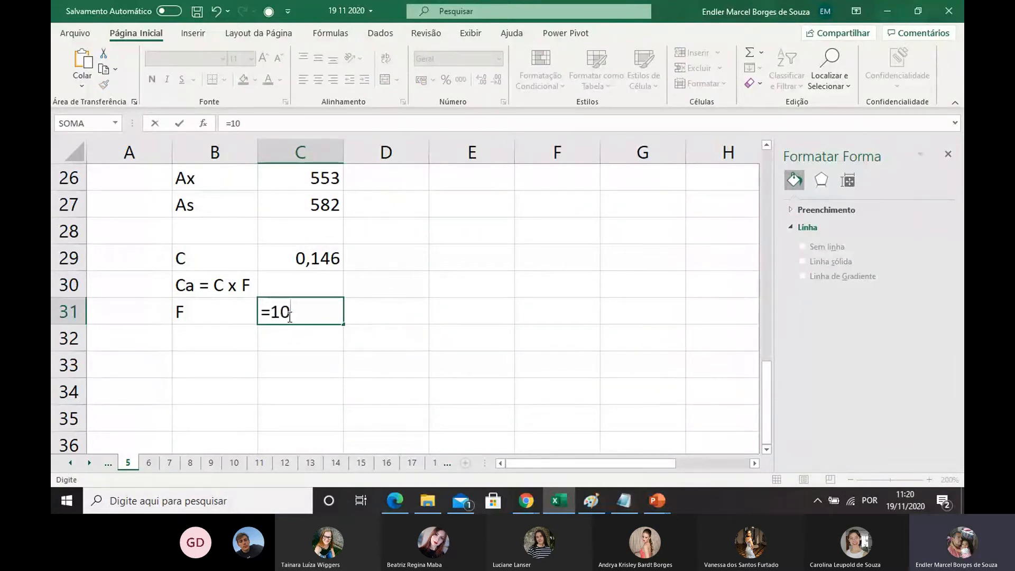
text(/25)
key(Return)
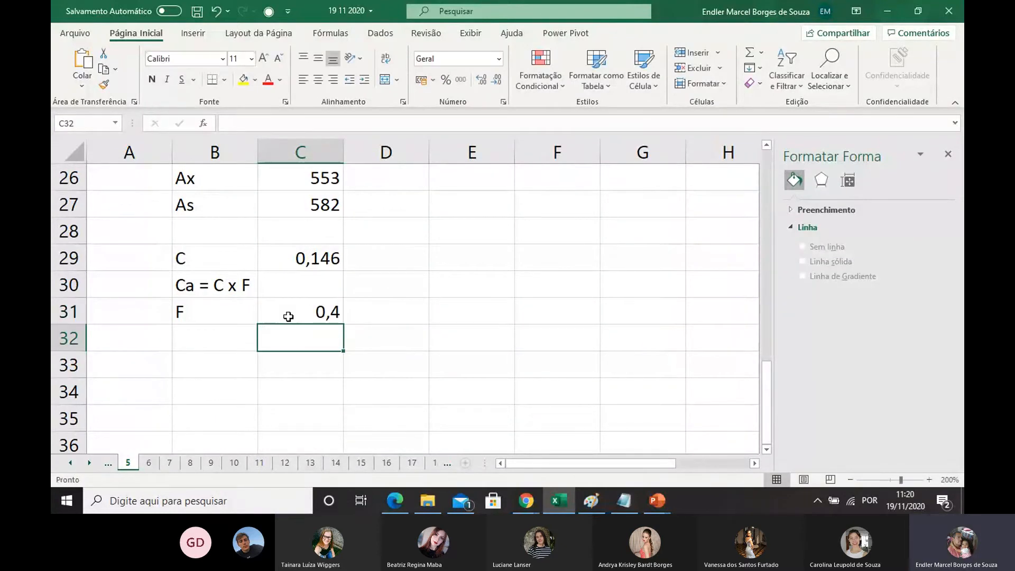
Step: Label cell B32 as Cs, under the F label
click(226, 342)
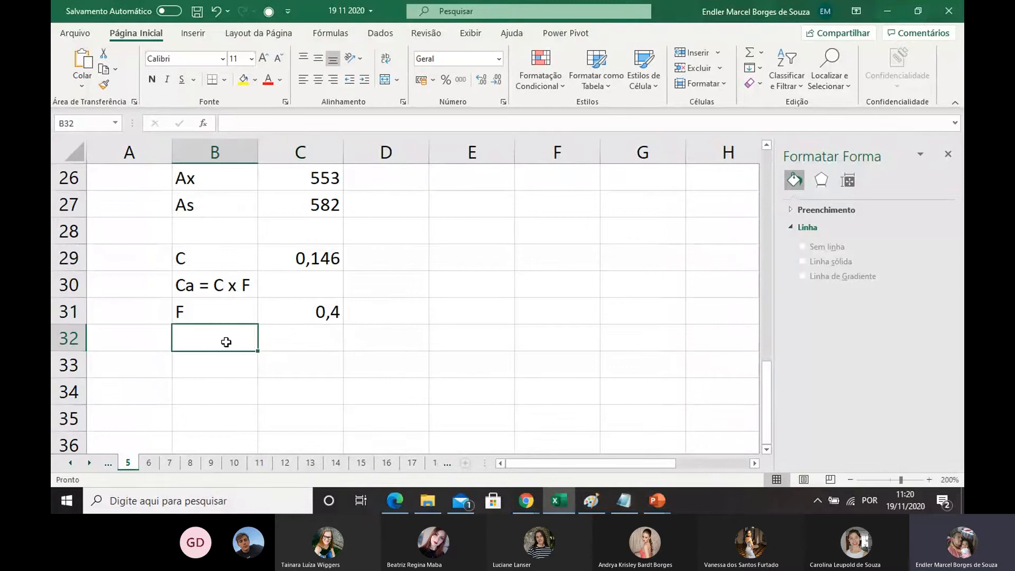
text(C)
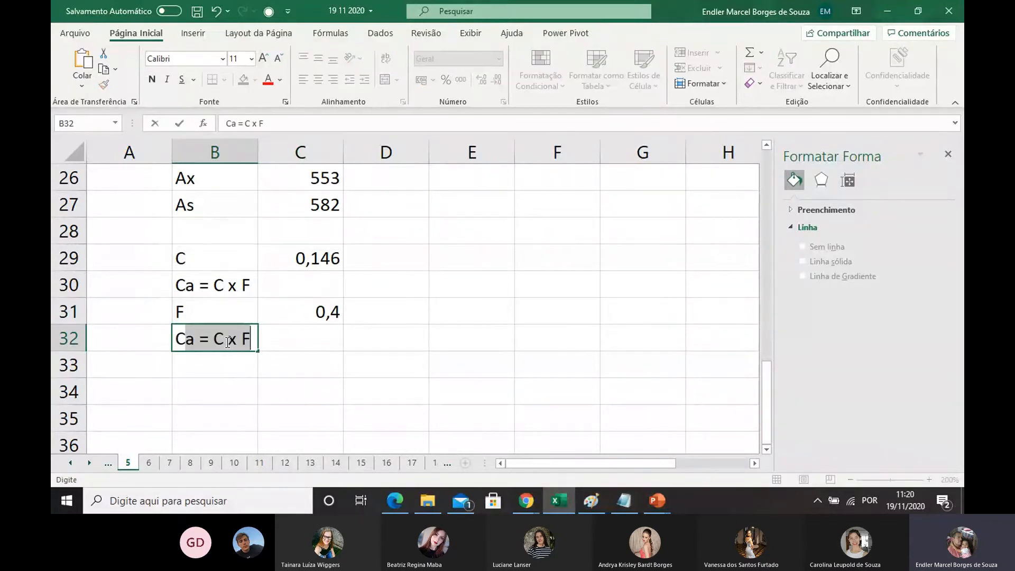
text(s)
key(Return)
Step: Correct the expression in B30 to read Cs = C x F
double_click(195, 290)
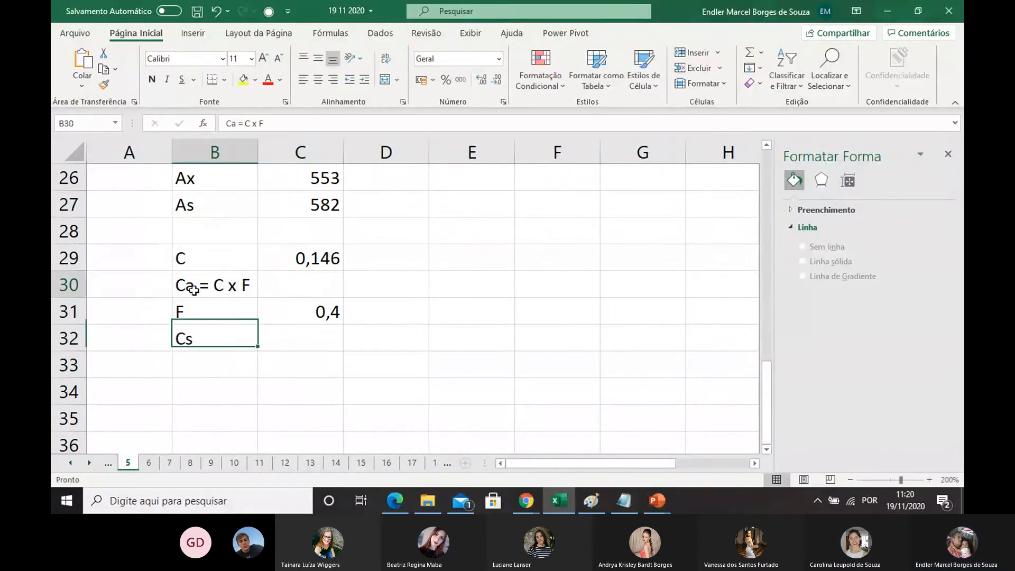
drag(196, 290, 186, 290)
text(s)
click(233, 365)
Step: Begin the formula for Cs in C32
click(304, 341)
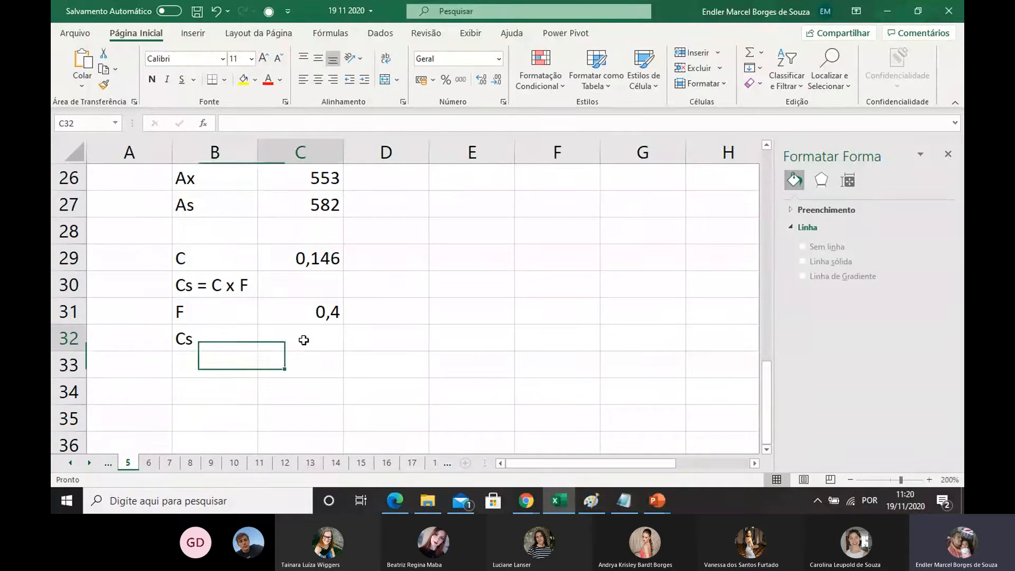
text(=)
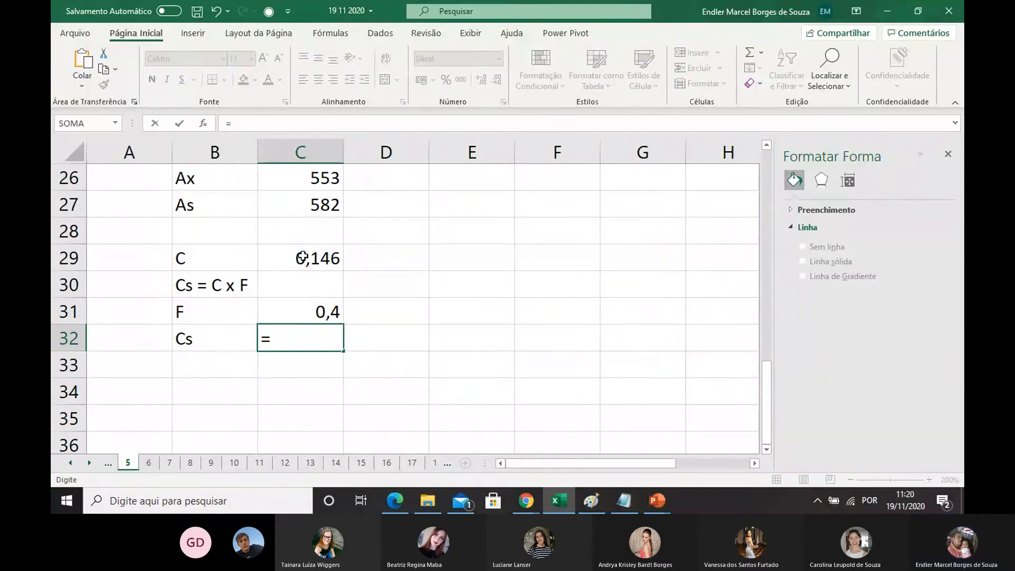
Step: Complete the Cs formula in C32 as =C29*C31, multiplying the concentration C by the dilution factor F
click(302, 259)
text(*)
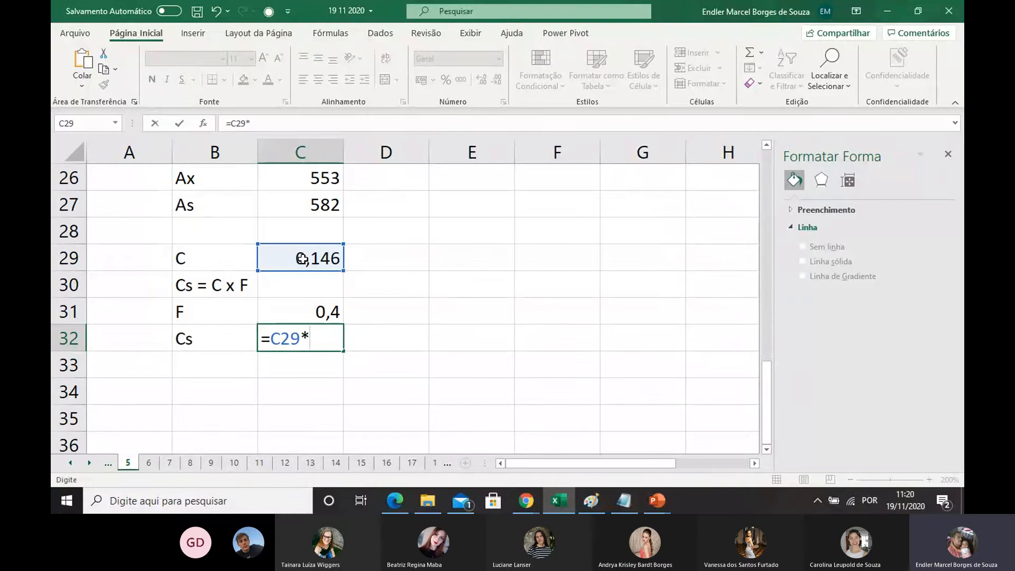
click(324, 314)
key(Return)
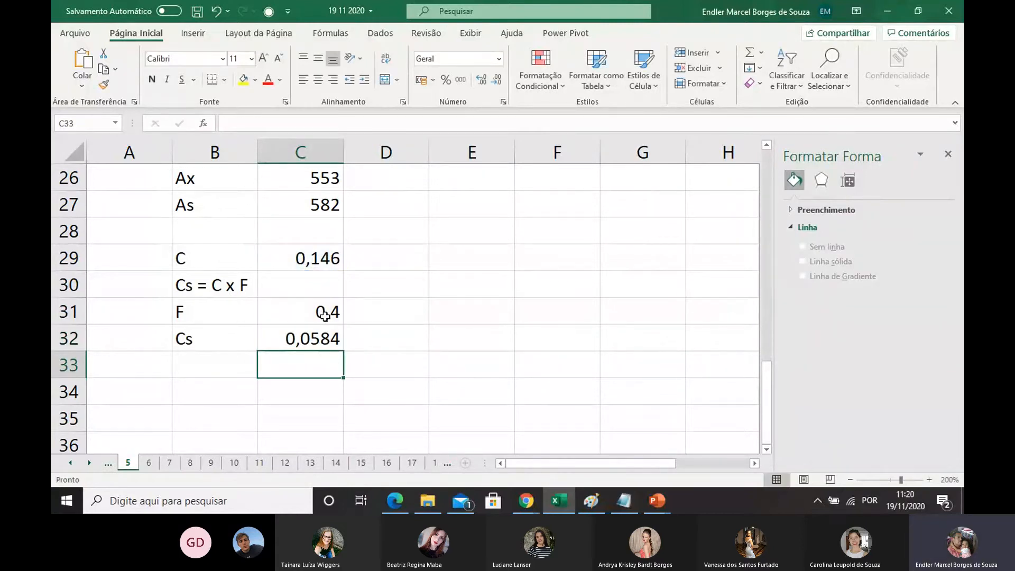
Step: Label cell D26 as [X], below the existing [X] expression
scroll(335, 315, up, 1)
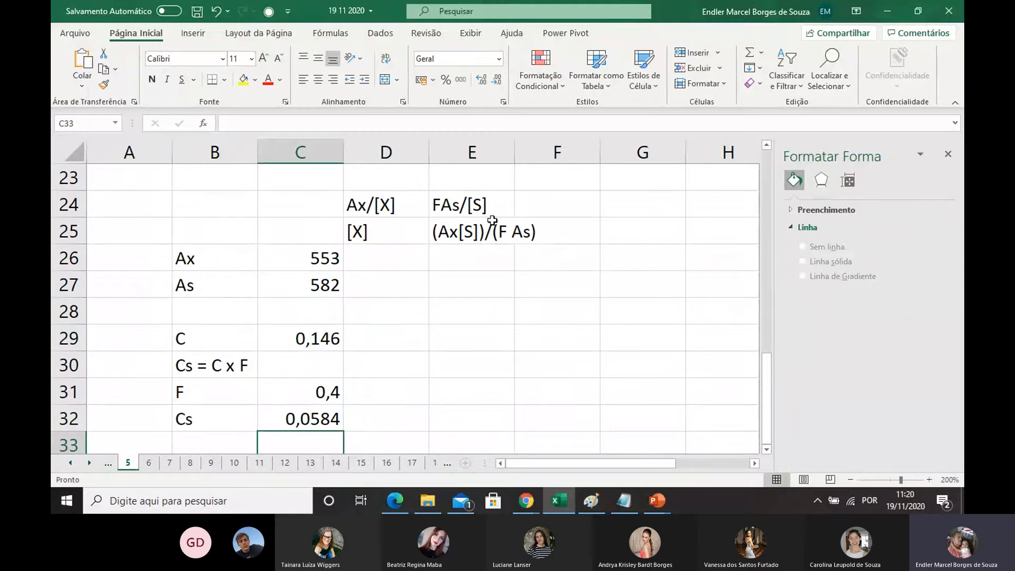
click(412, 263)
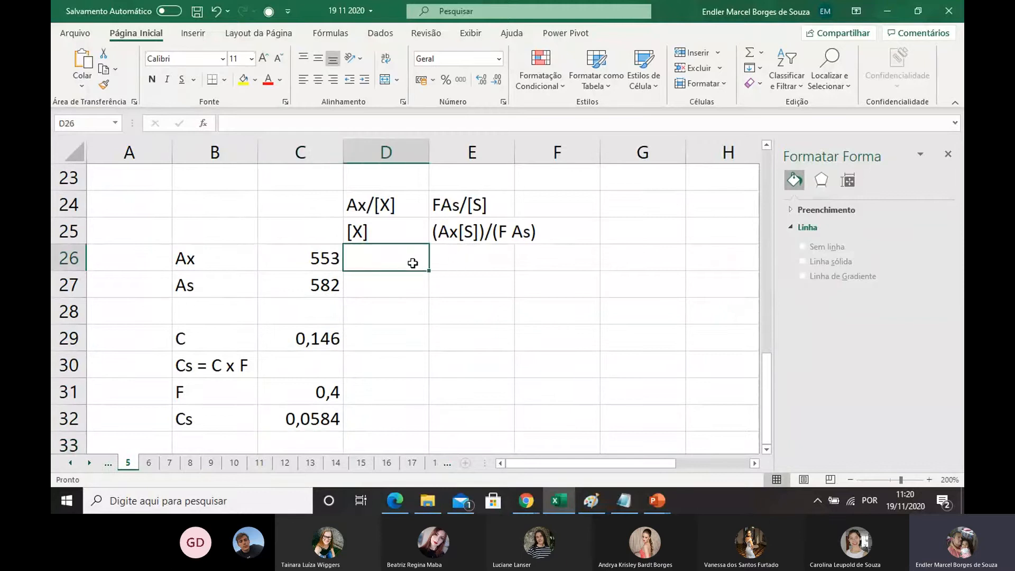
text([)
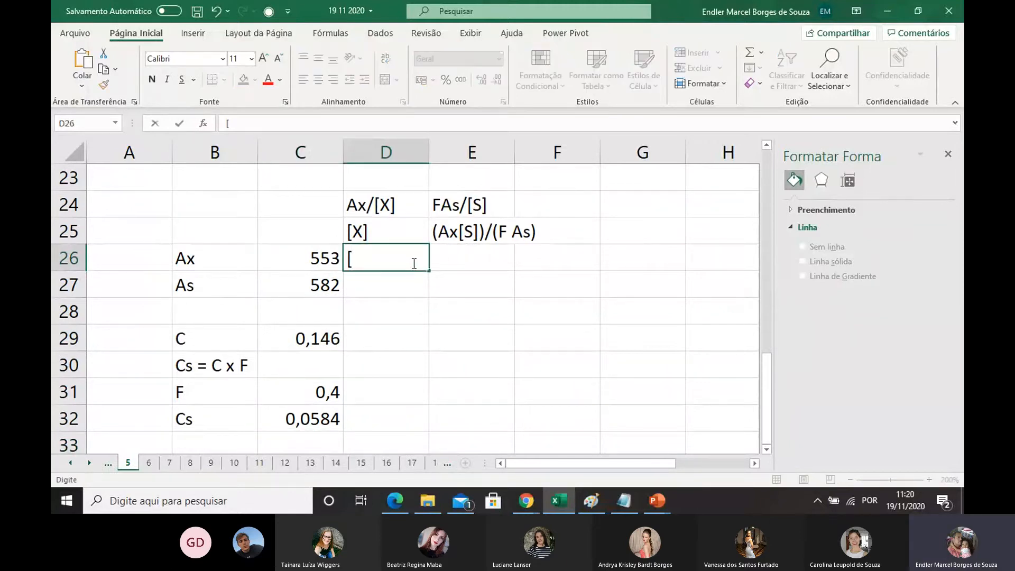
text(X])
click(468, 307)
Step: Start the [X] formula in E26 with the numerator (C26*C32), followed by a division and an opening parenthesis
click(465, 257)
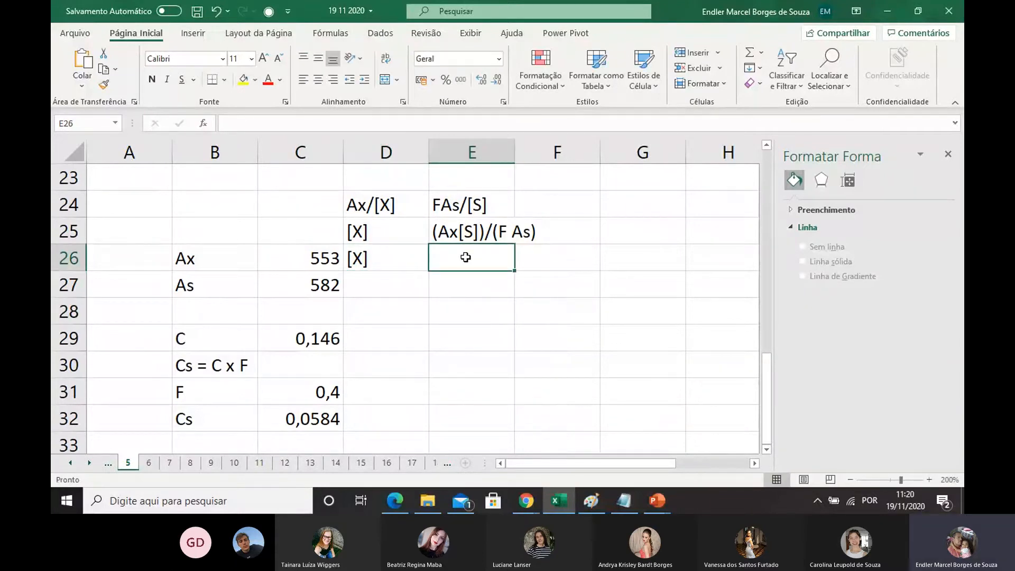
text(=()
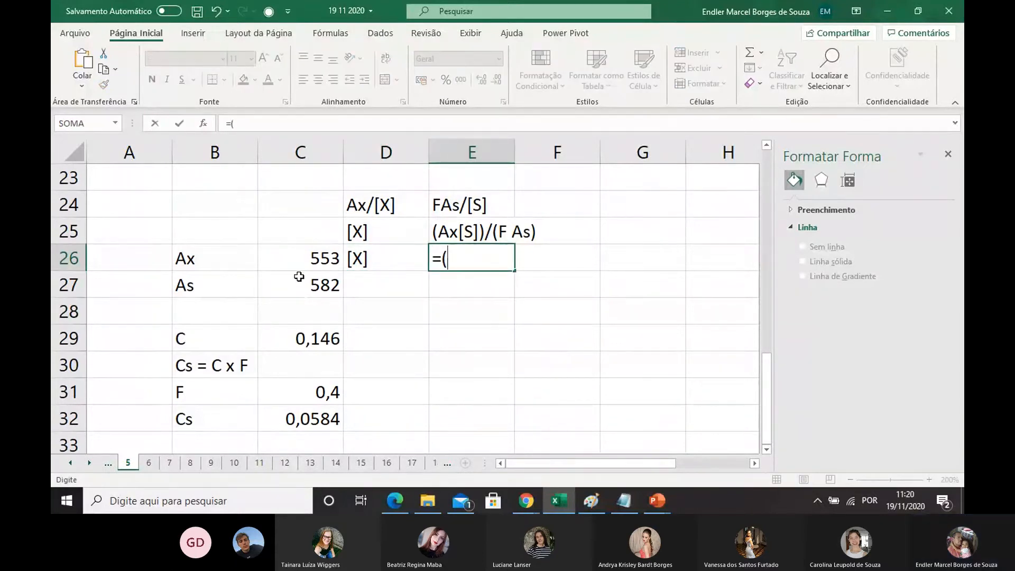
click(307, 265)
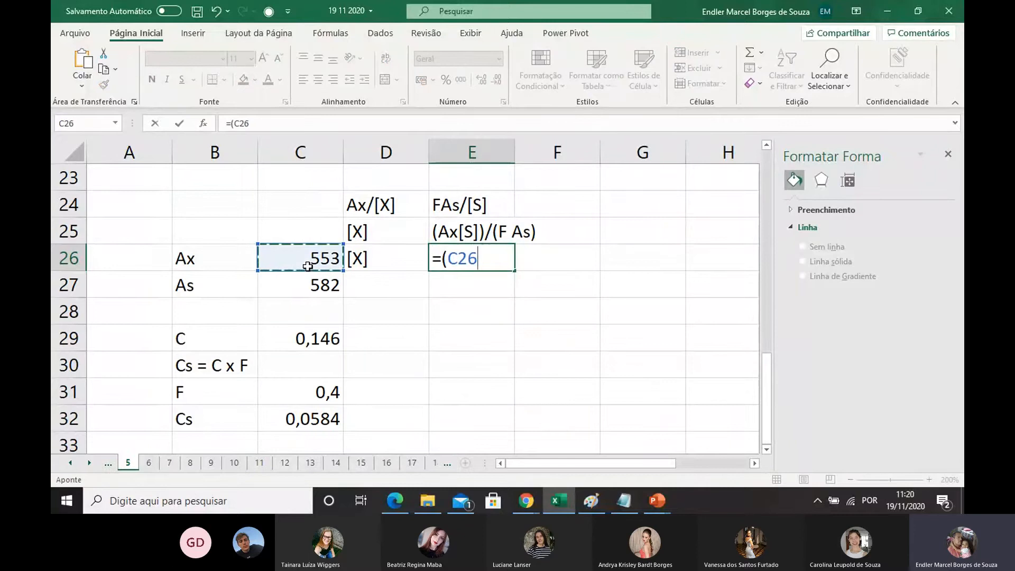
text(*)
scroll(307, 243, down, 3)
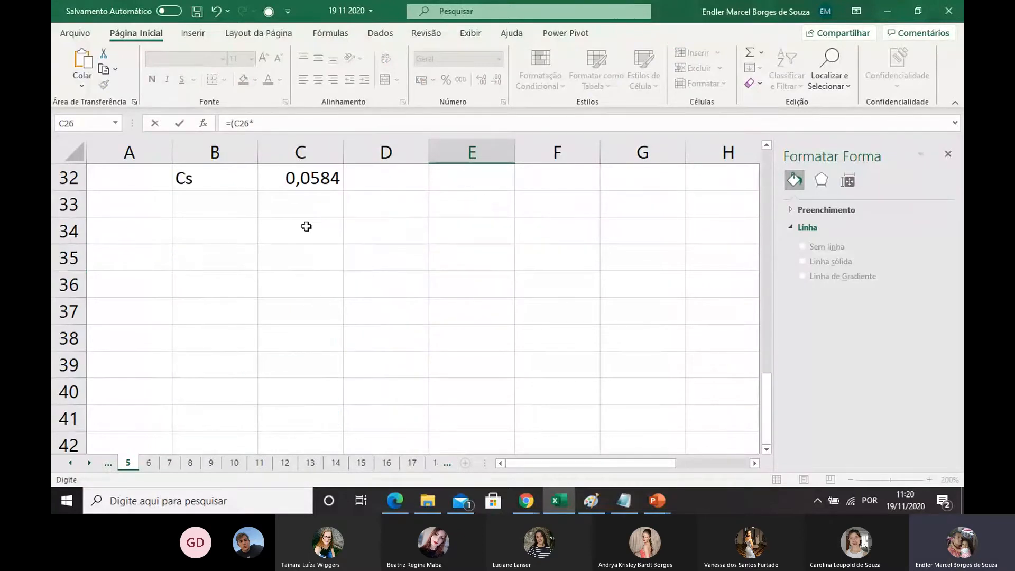
scroll(303, 296, up, 1)
click(307, 258)
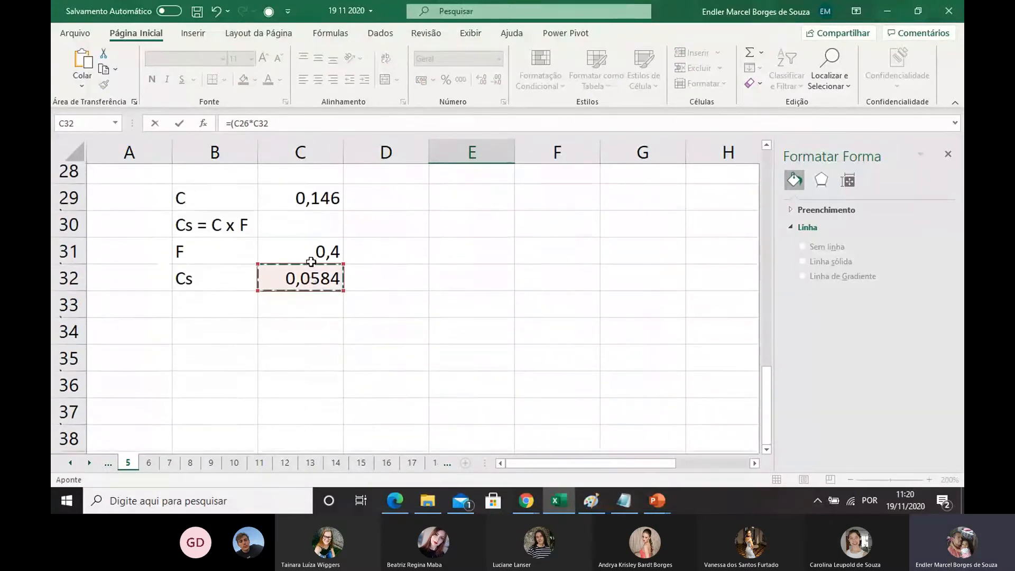
scroll(311, 262, up, 2)
text()/()
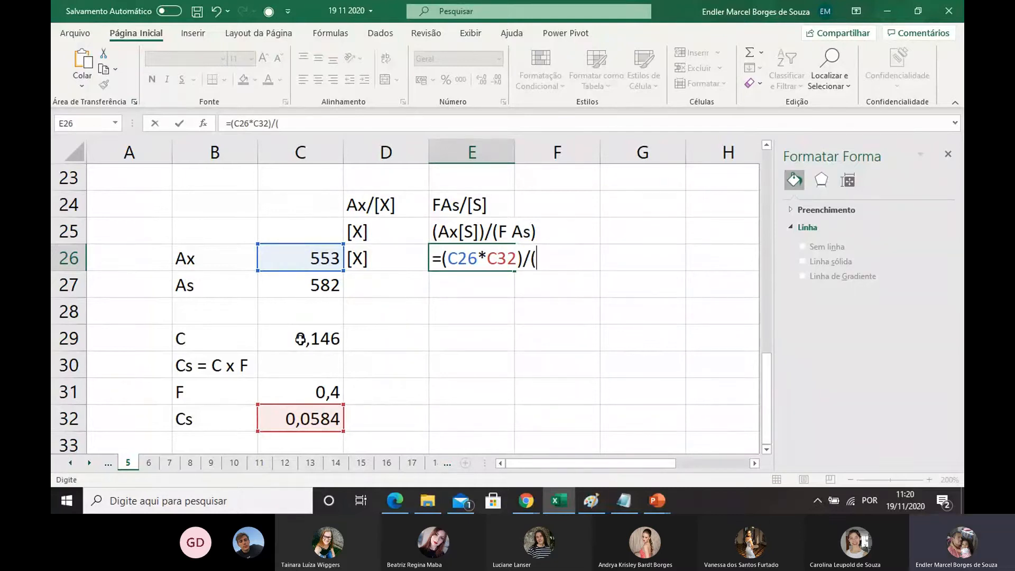
Step: Complete the E26 formula with the denominator (D20*C27), using the response factor F and the area As
scroll(337, 277, up, 2)
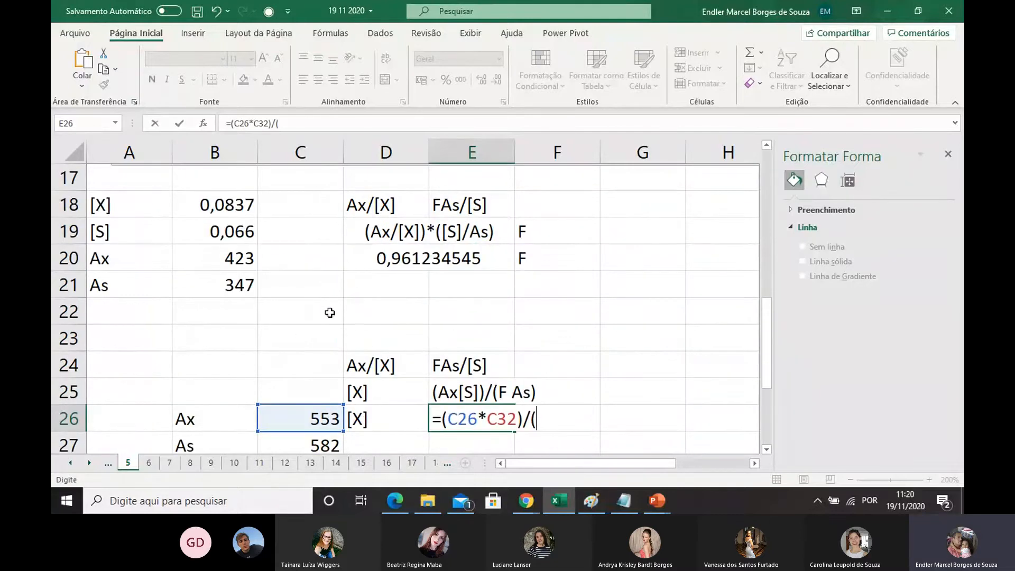
scroll(328, 312, up, 1)
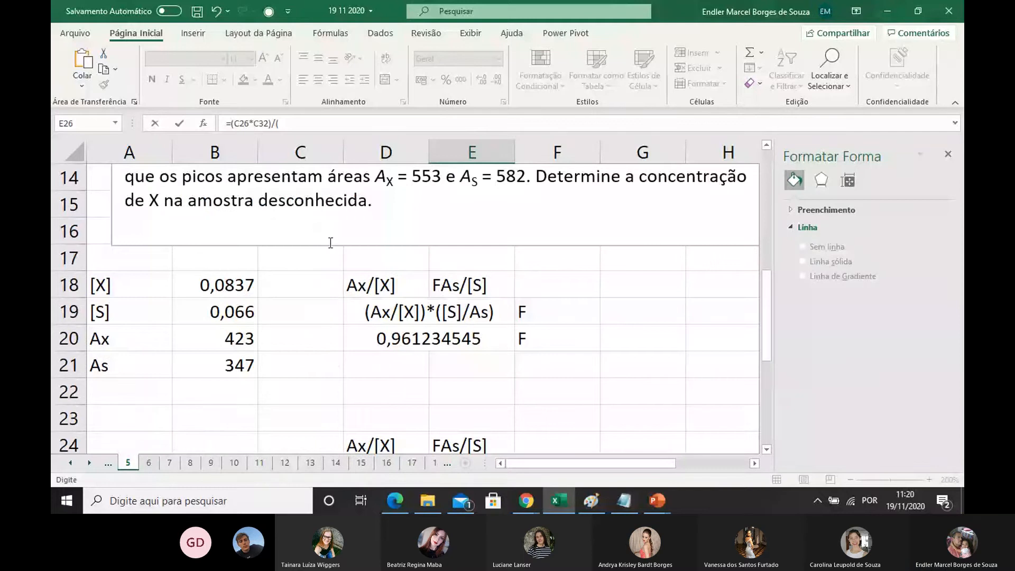
scroll(330, 242, up, 1)
scroll(319, 265, down, 2)
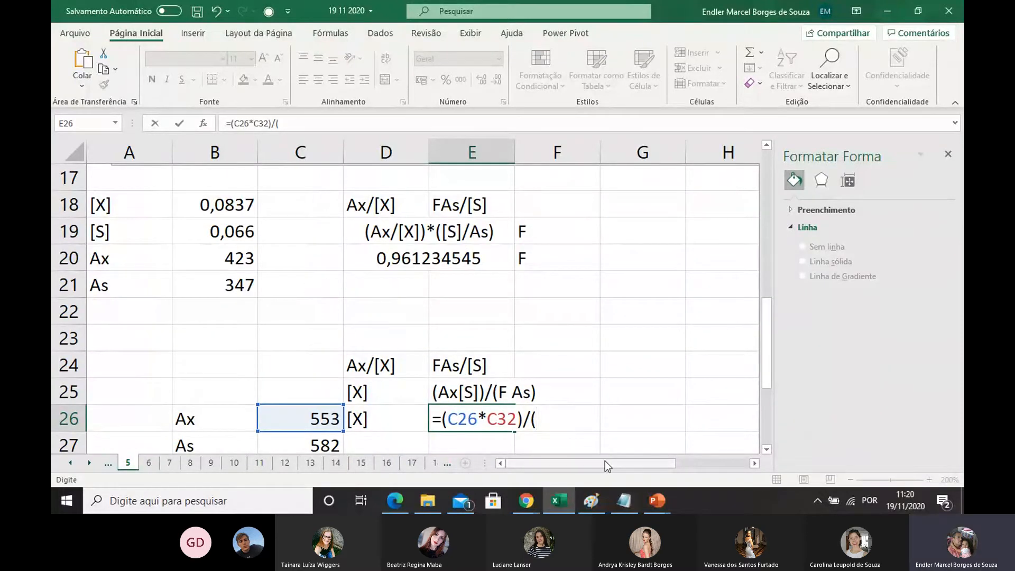
click(463, 261)
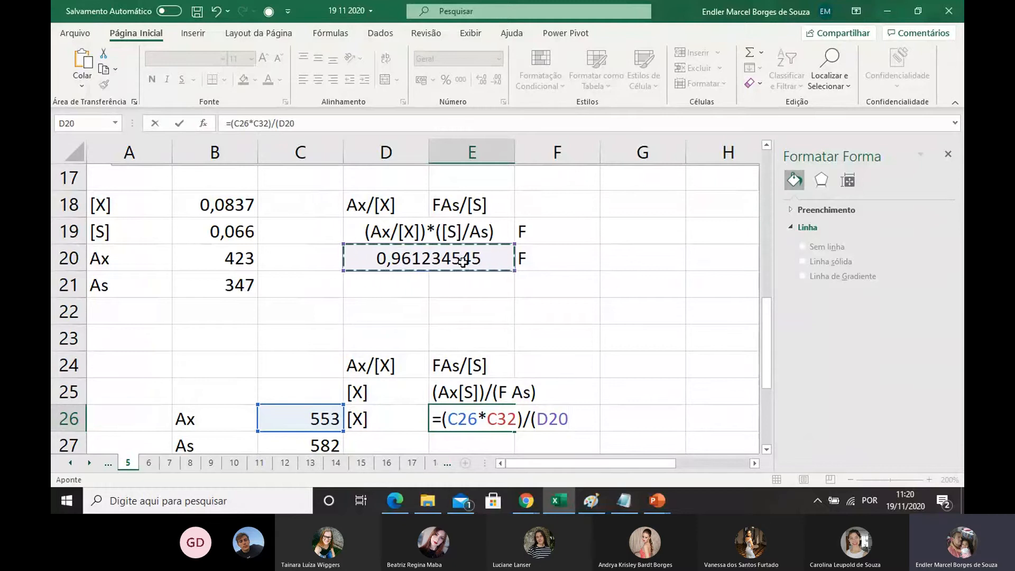
text(*)
scroll(319, 261, down, 1)
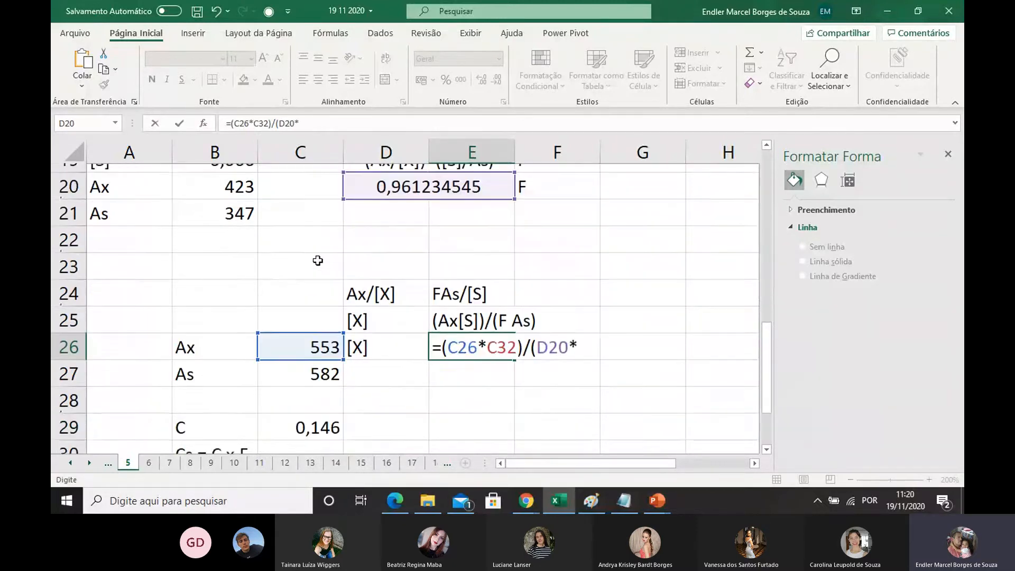
click(312, 368)
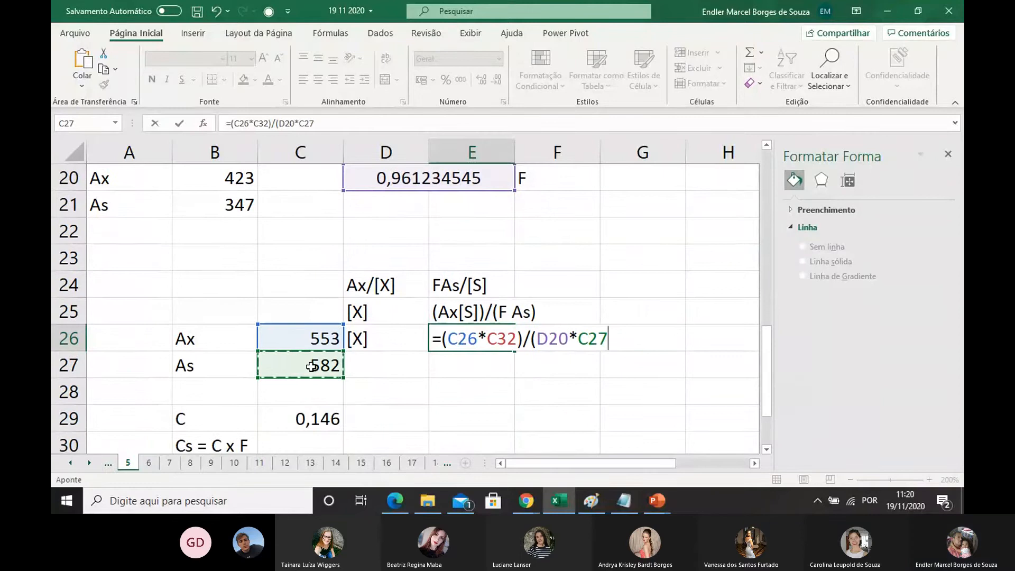
text())
key(Return)
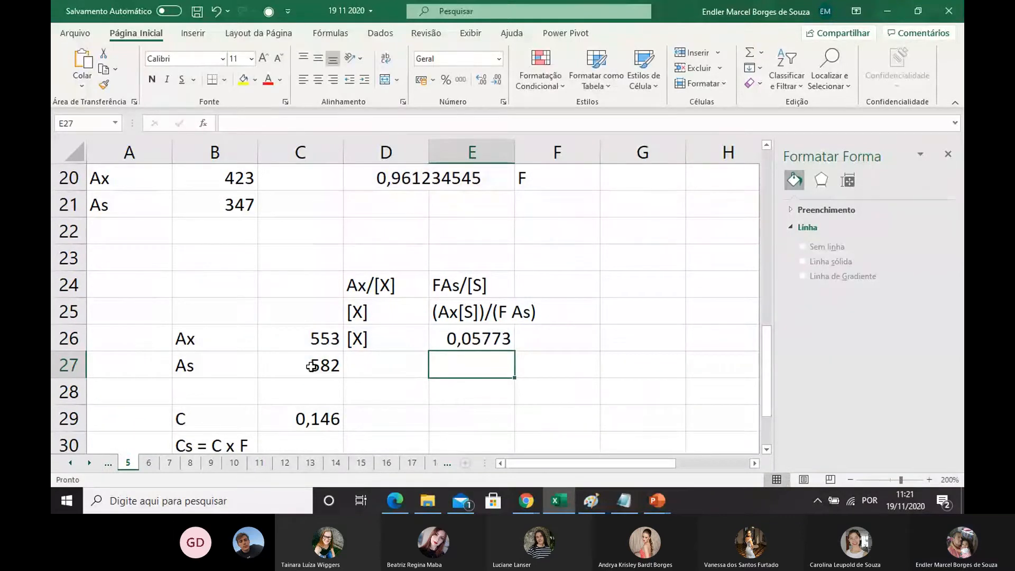
Step: Reread the problem statement above the data, highlighting the phrase "mistura forneceu o cromatograma visto"
scroll(312, 366, down, 1)
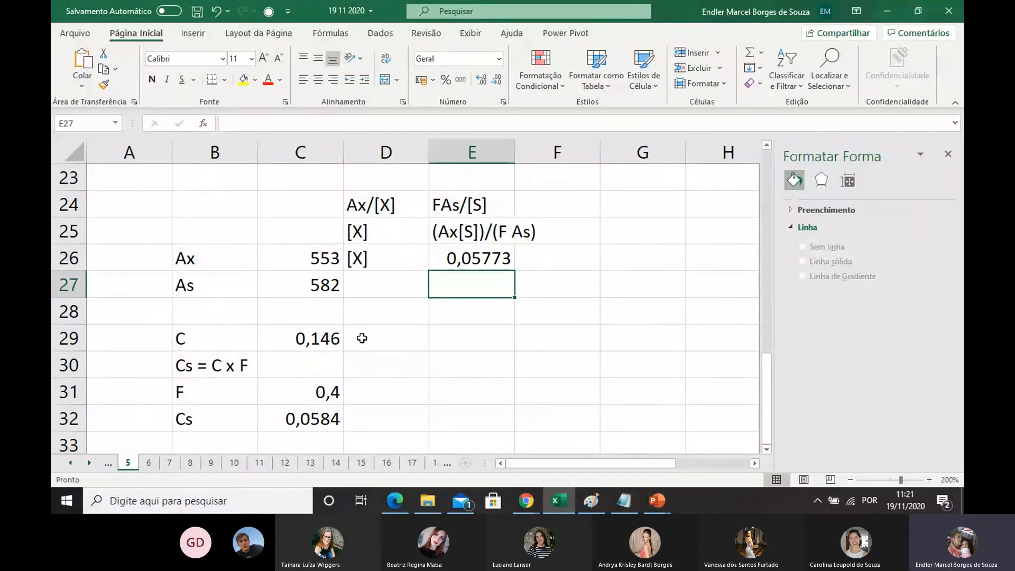
click(368, 258)
scroll(368, 258, up, 3)
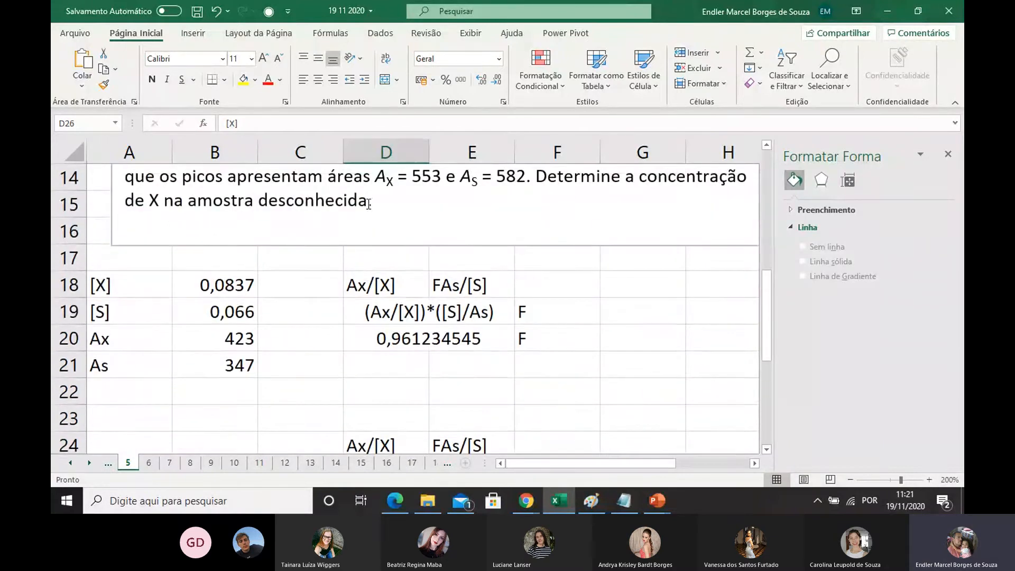
scroll(369, 207, up, 2)
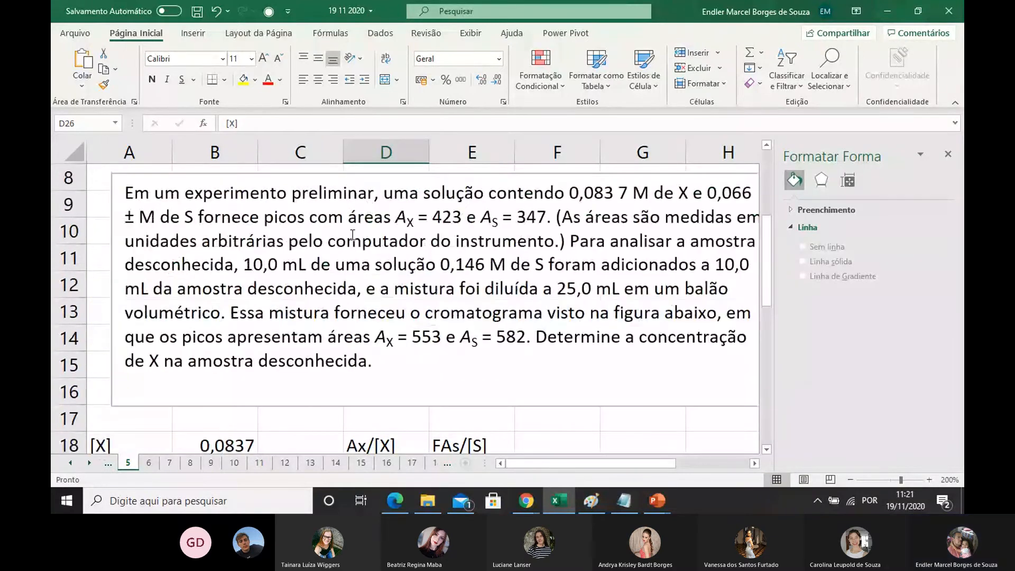
scroll(420, 224, down, 1)
drag(271, 233, 587, 232)
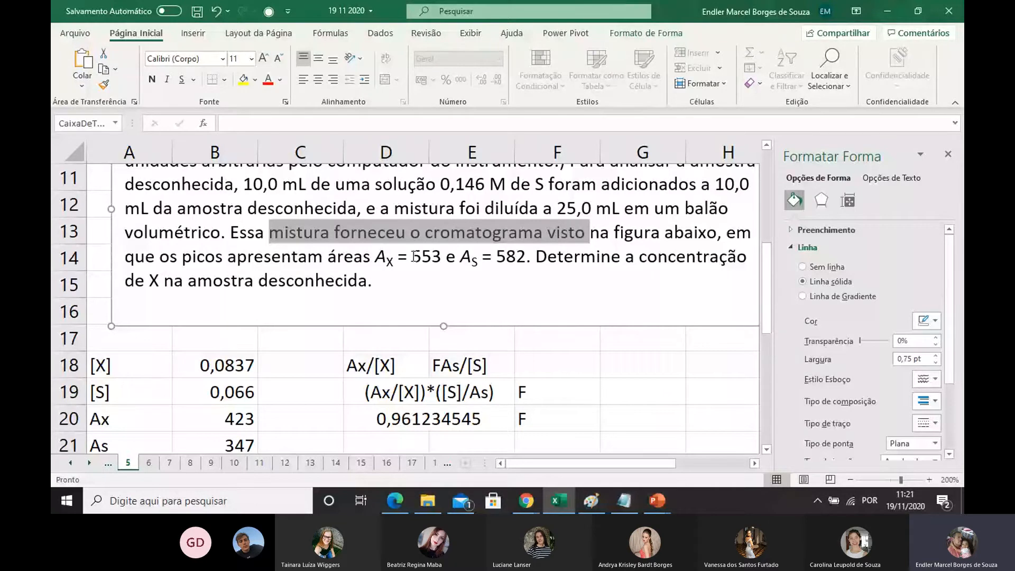
Step: Label cell D27 as Cx and enter the text expression [X] x F beside it in E27
scroll(414, 257, down, 3)
click(395, 370)
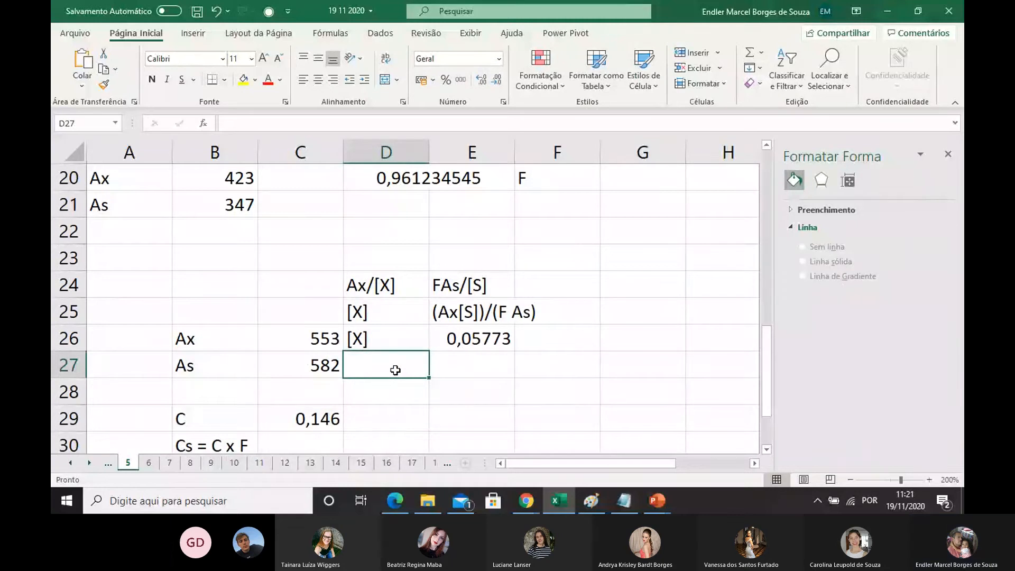
text(Cx)
click(471, 367)
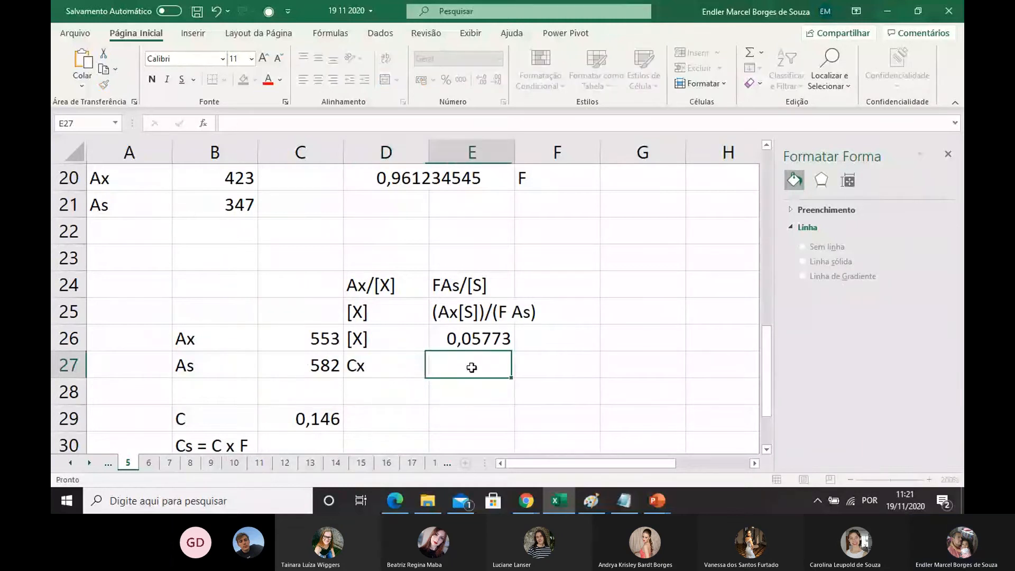
text([)
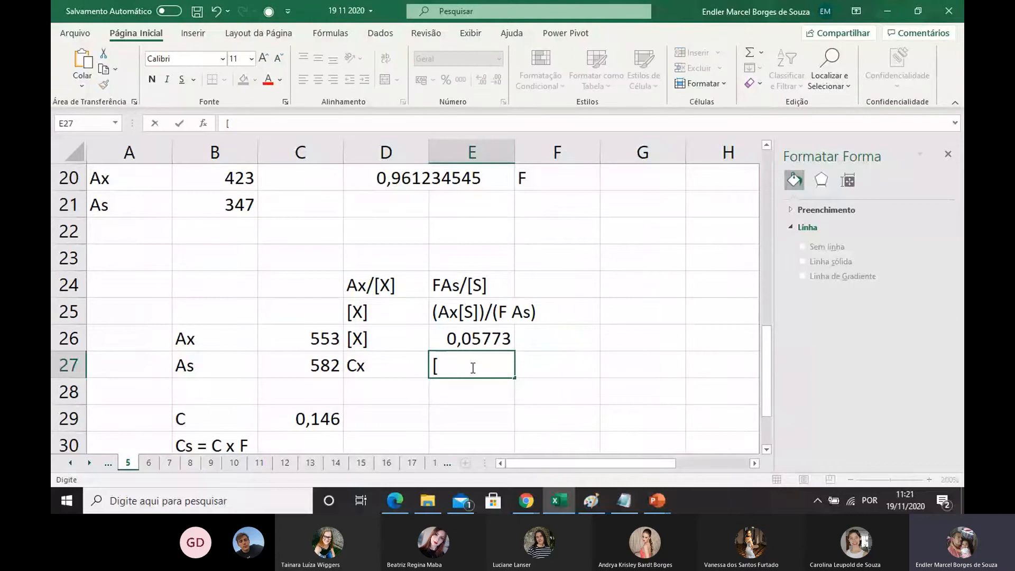
text(x)
key(BackSpace)
text(X]x)
key(BackSpace)
key(BackSpace)
text(x F)
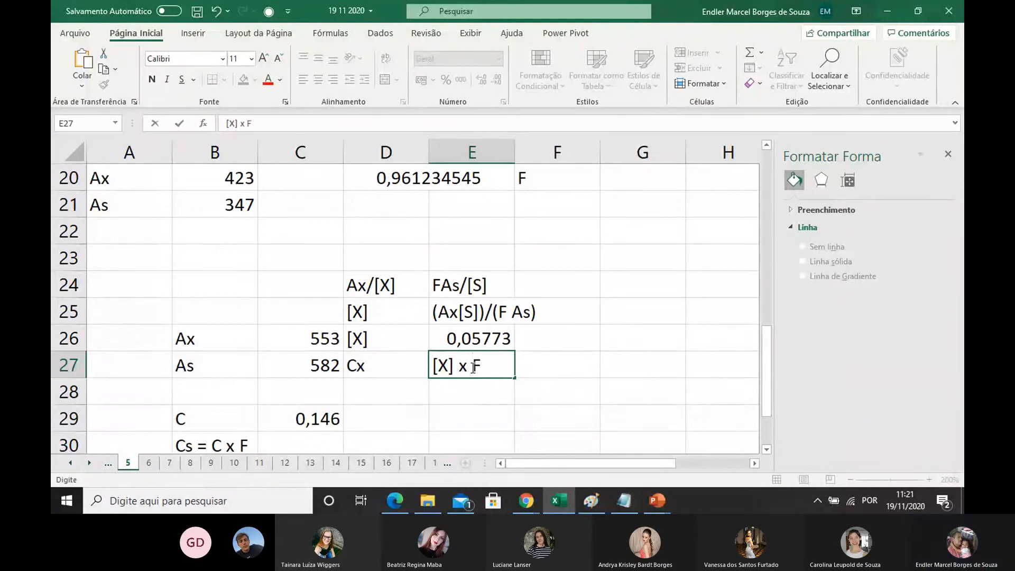
click(465, 410)
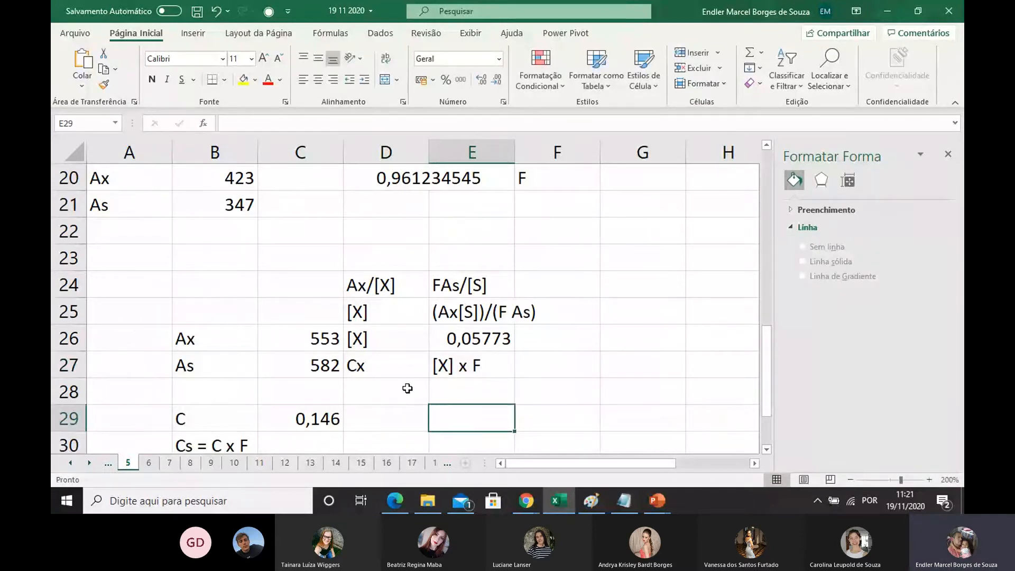
Step: Check the existing factor formula in C31, then label D28 as F and enter the dilution factor =25/10 in E28
scroll(397, 389, down, 2)
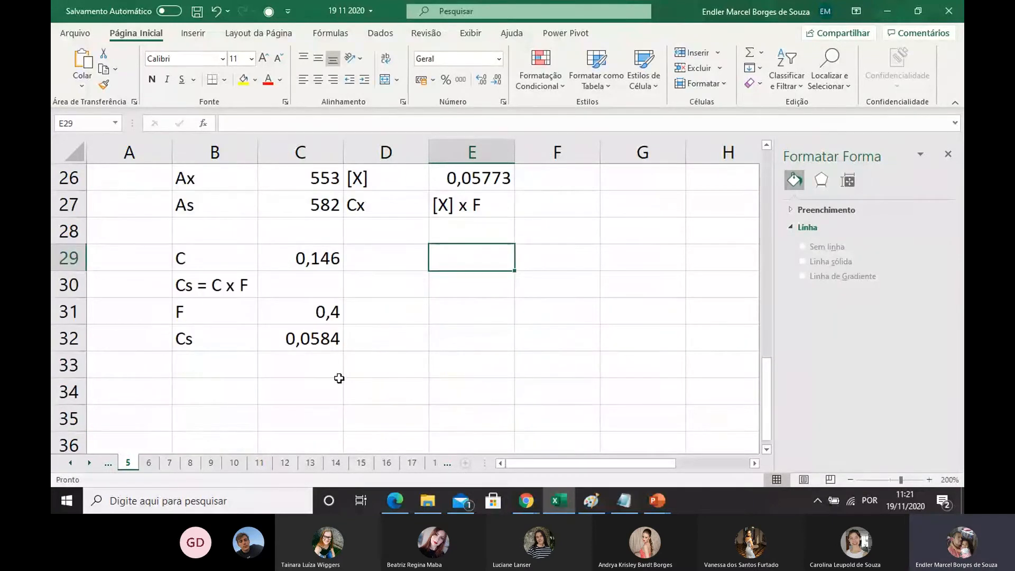
click(317, 312)
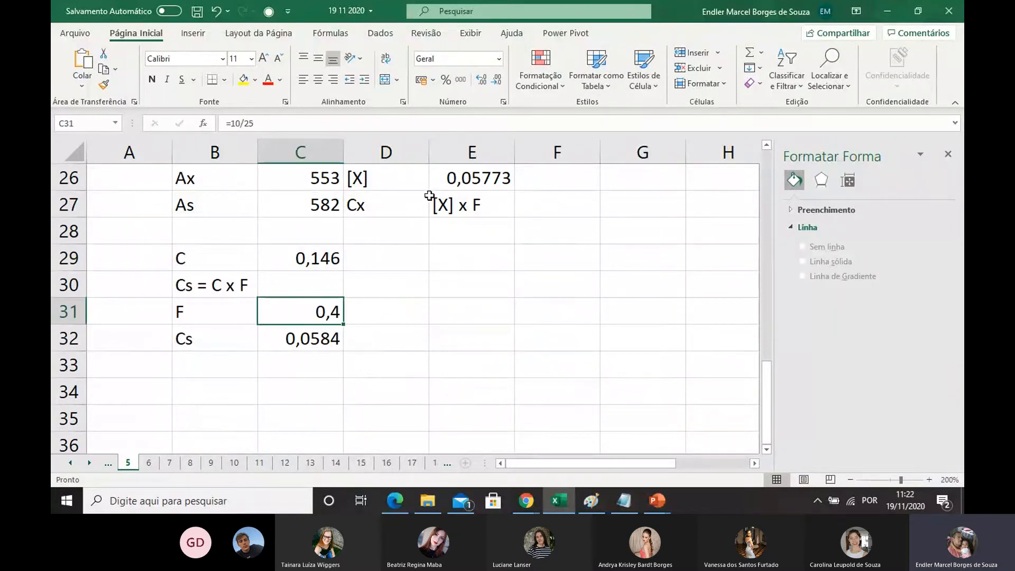
scroll(427, 316, up, 1)
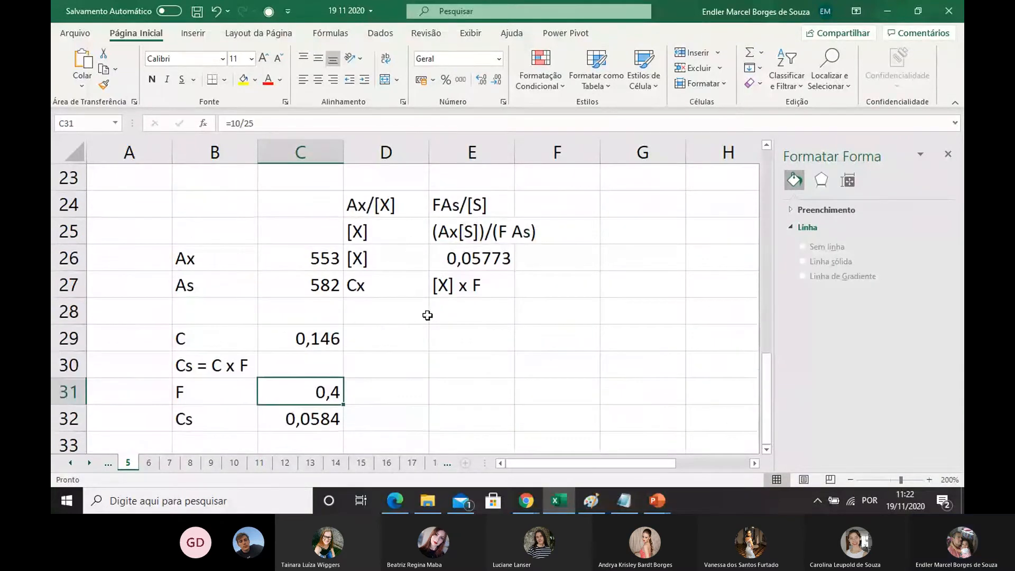
click(398, 310)
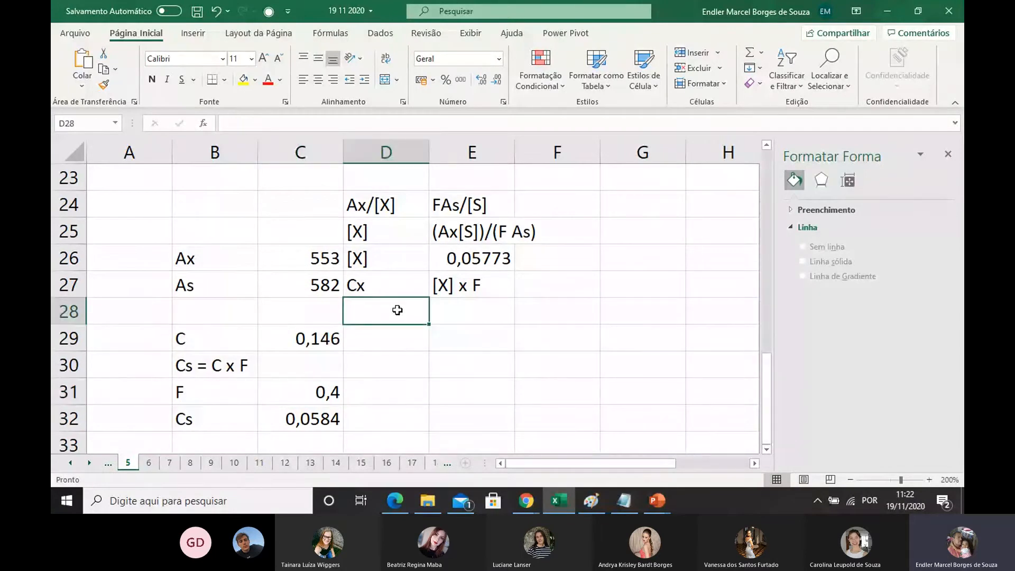
text(F)
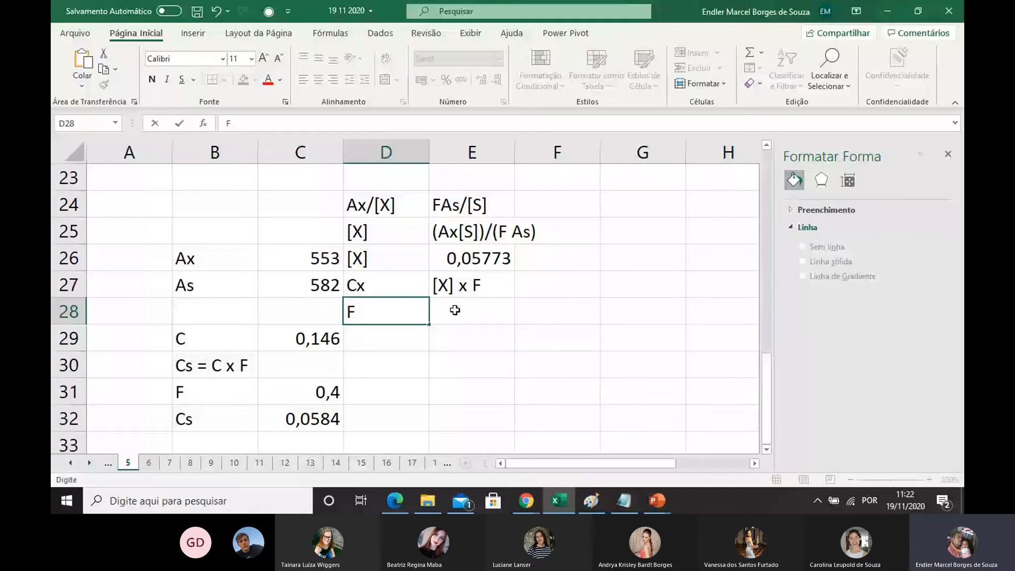
click(457, 311)
text(=)
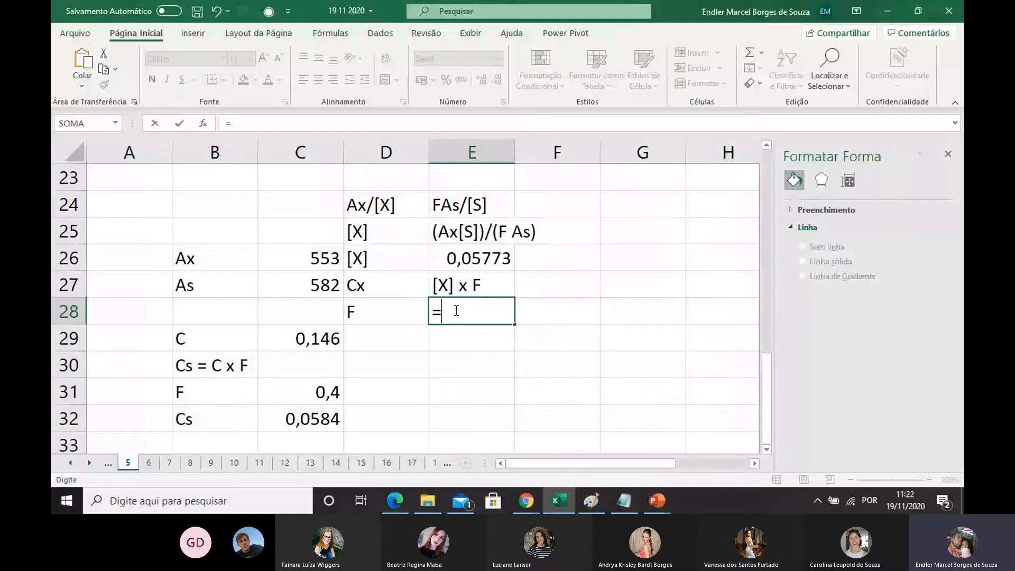
text(25/20)
key(BackSpace)
key(BackSpace)
text(10)
key(Return)
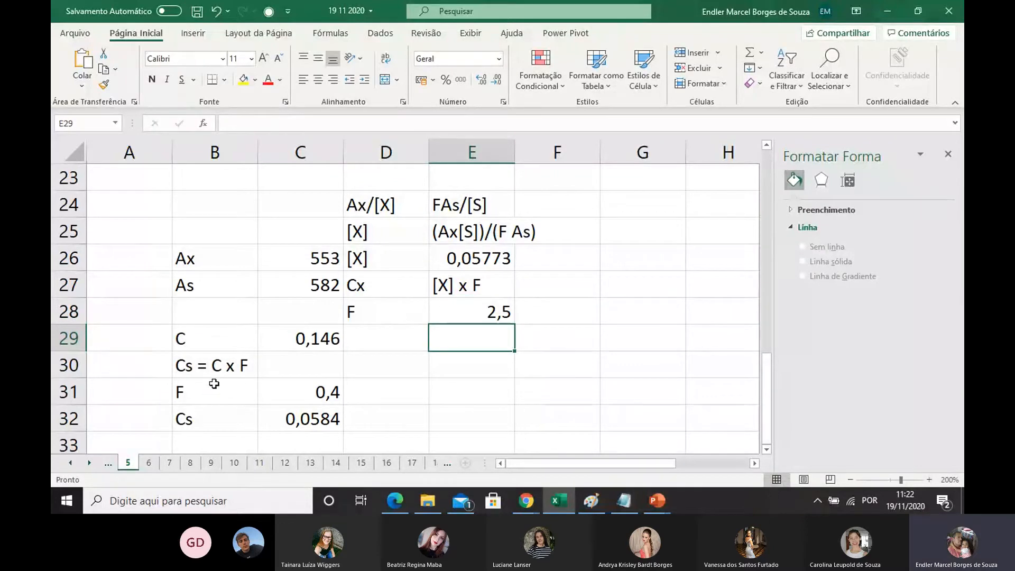
click(423, 295)
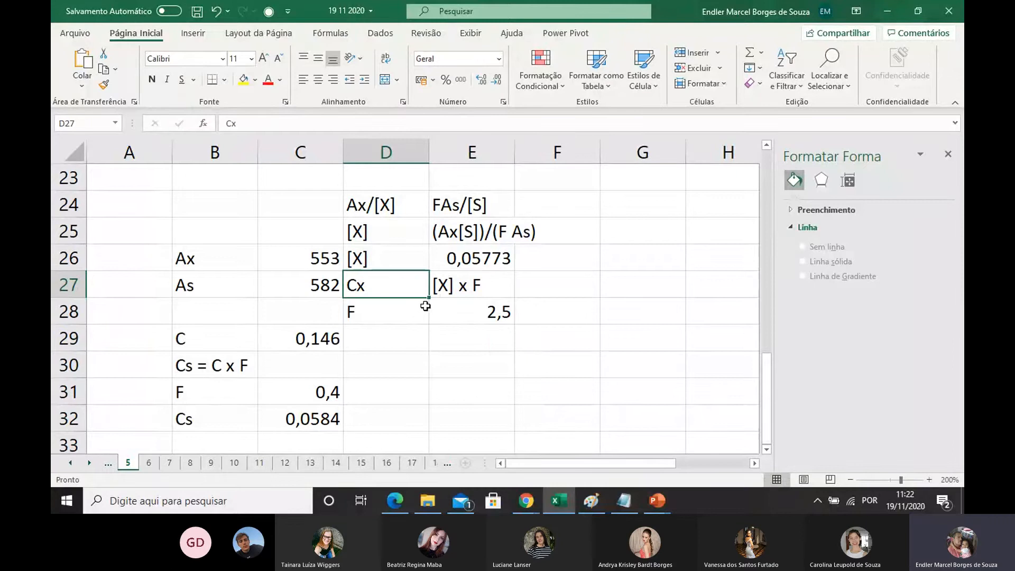
Step: Label D29 as Cx and calculate the undiluted concentration in E29 with the formula =E26*E28
click(398, 337)
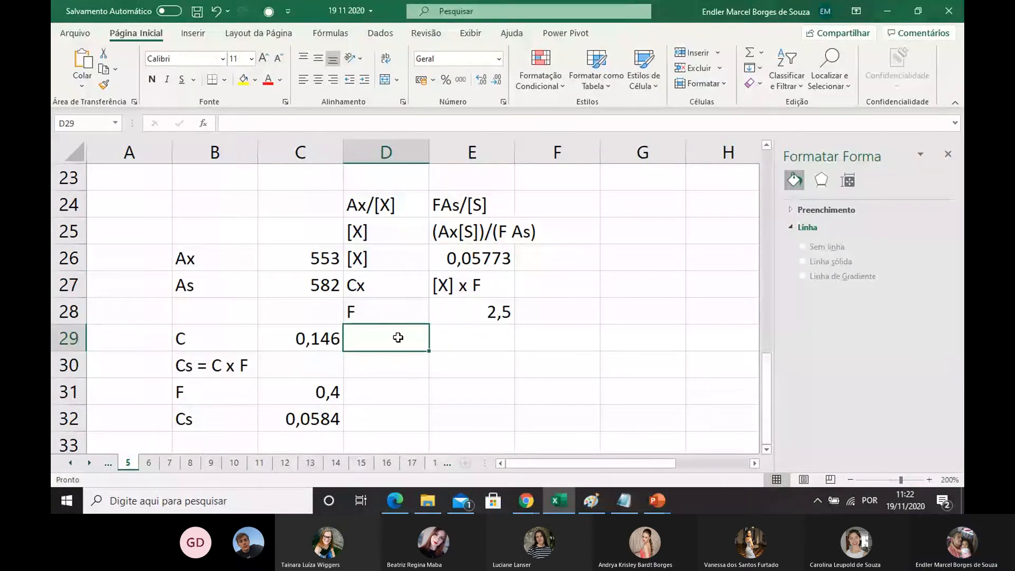
text(Cx)
click(465, 334)
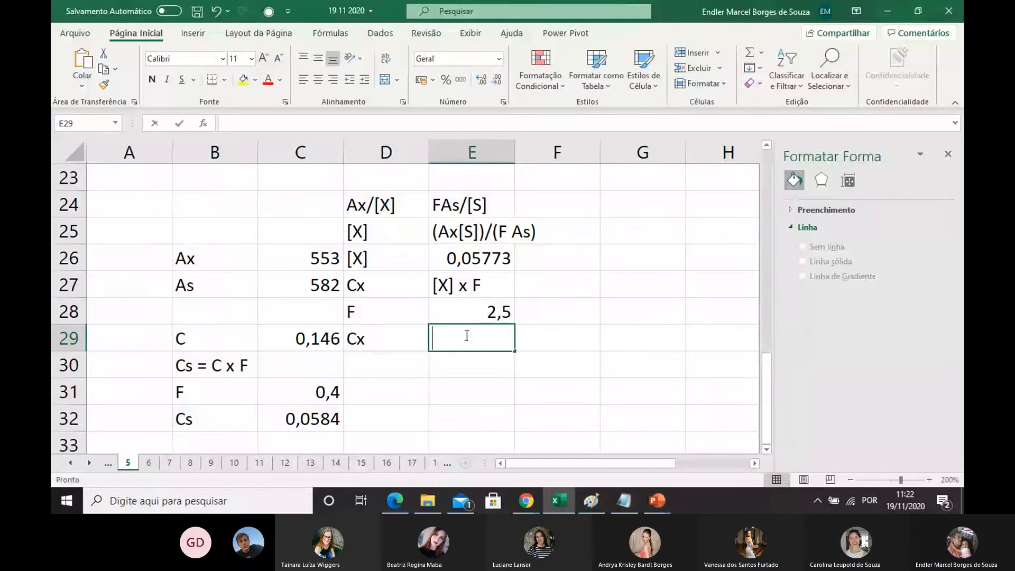
text(=)
click(476, 259)
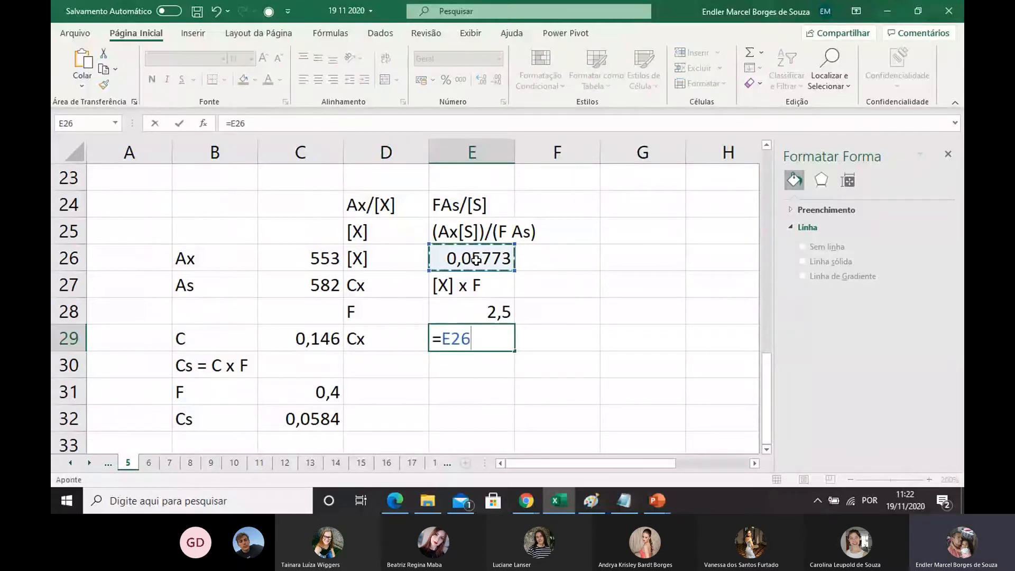
text(*)
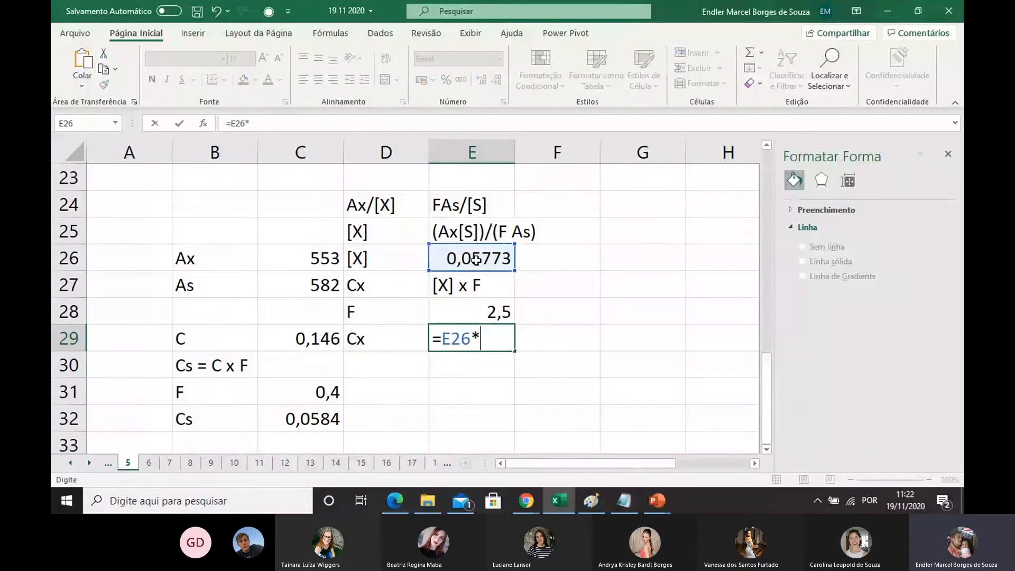
click(489, 312)
key(Return)
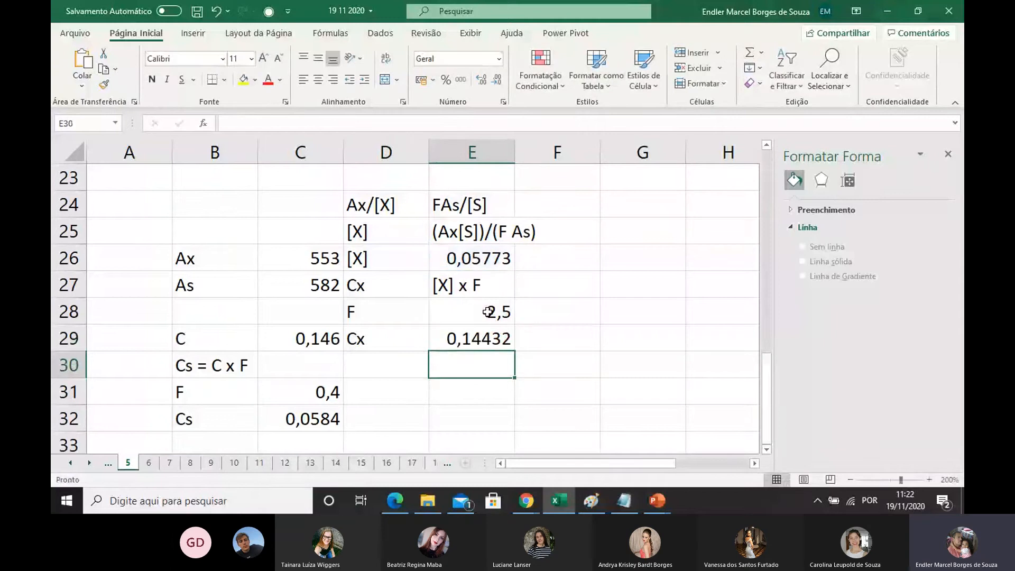
Step: Add the unit mol/L in F29 beside the Cx result, then open the Ni2+ standard-addition exercise on sheet 6
double_click(530, 334)
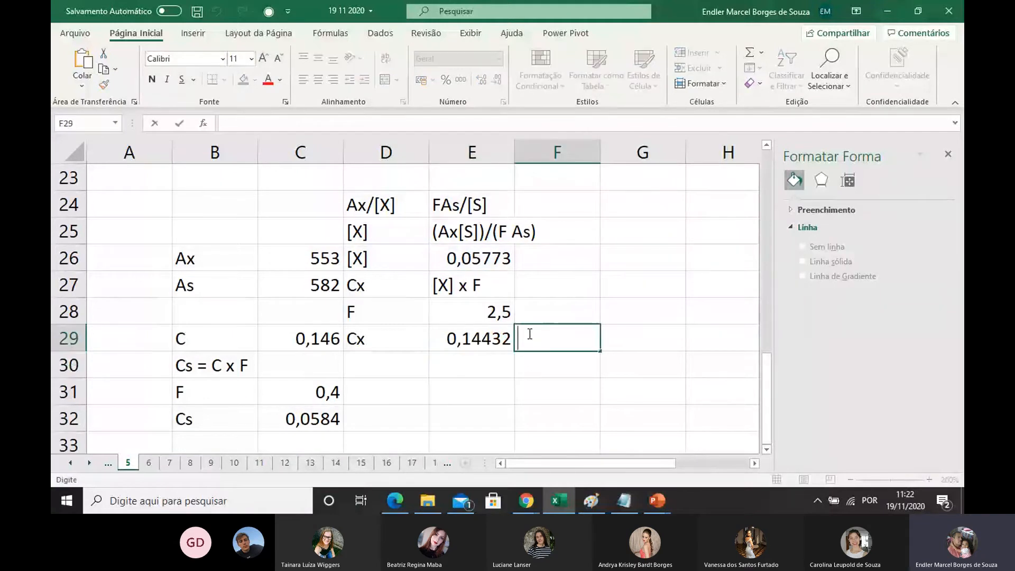
text(mol/L)
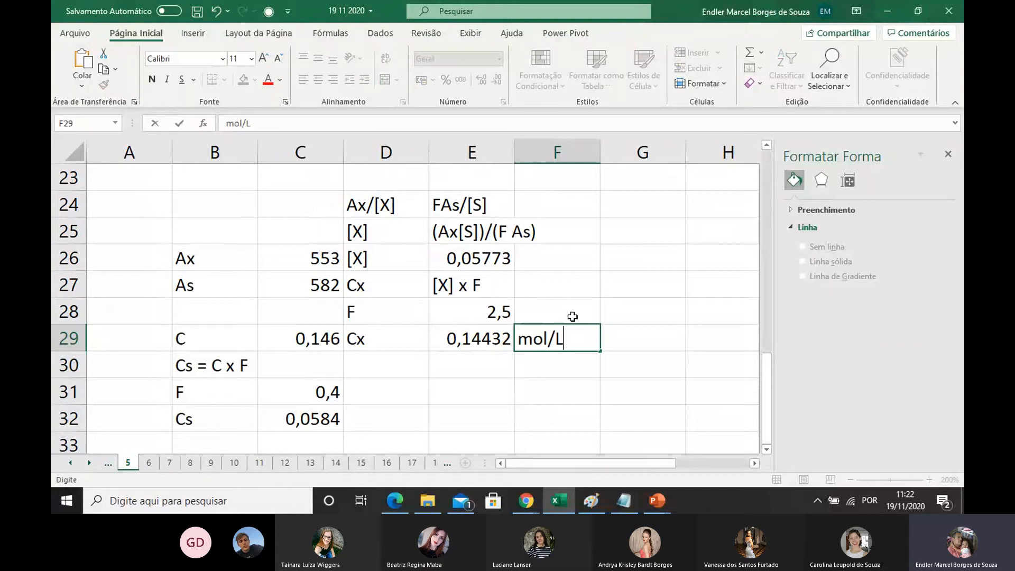
click(583, 373)
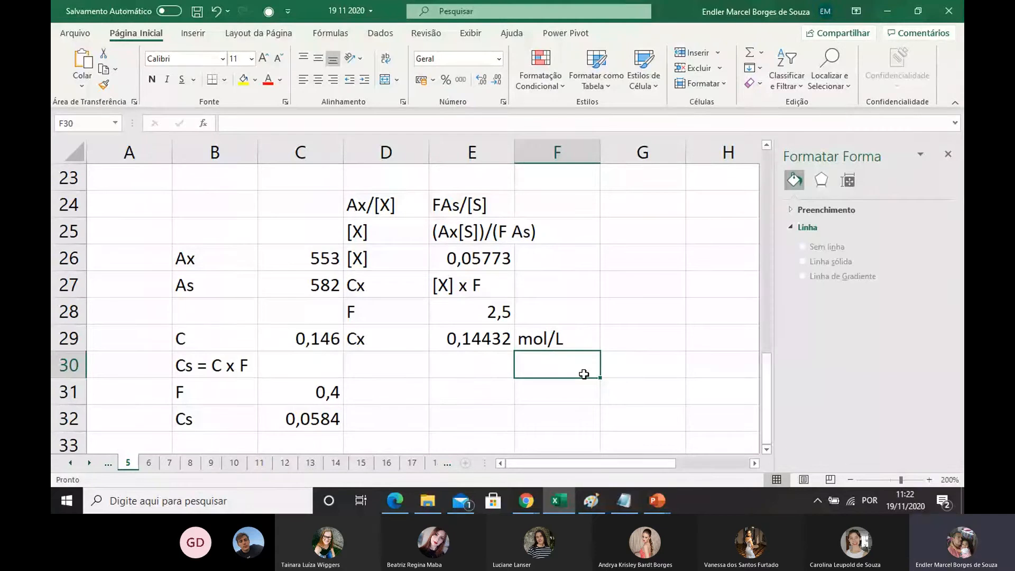
click(152, 467)
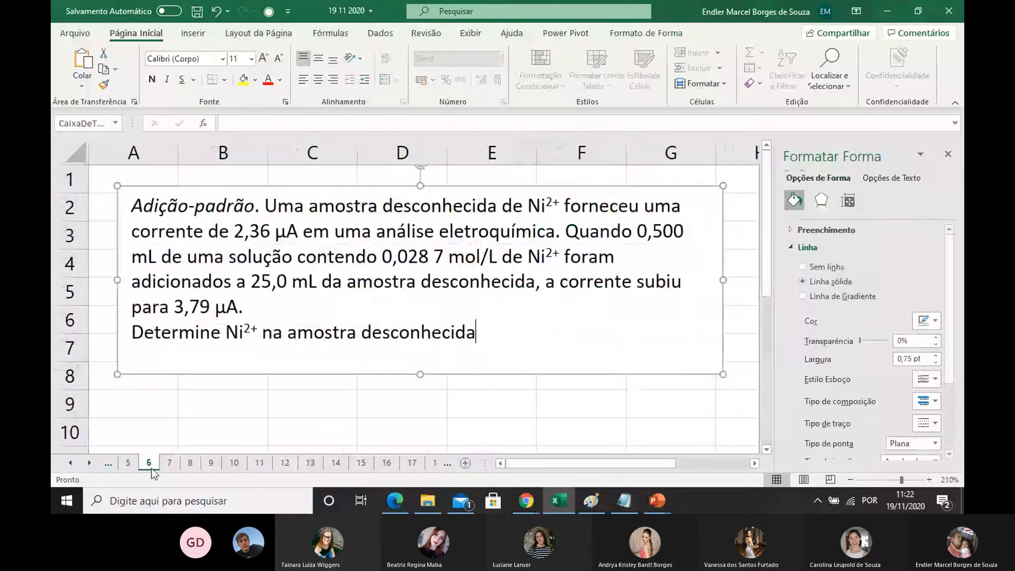
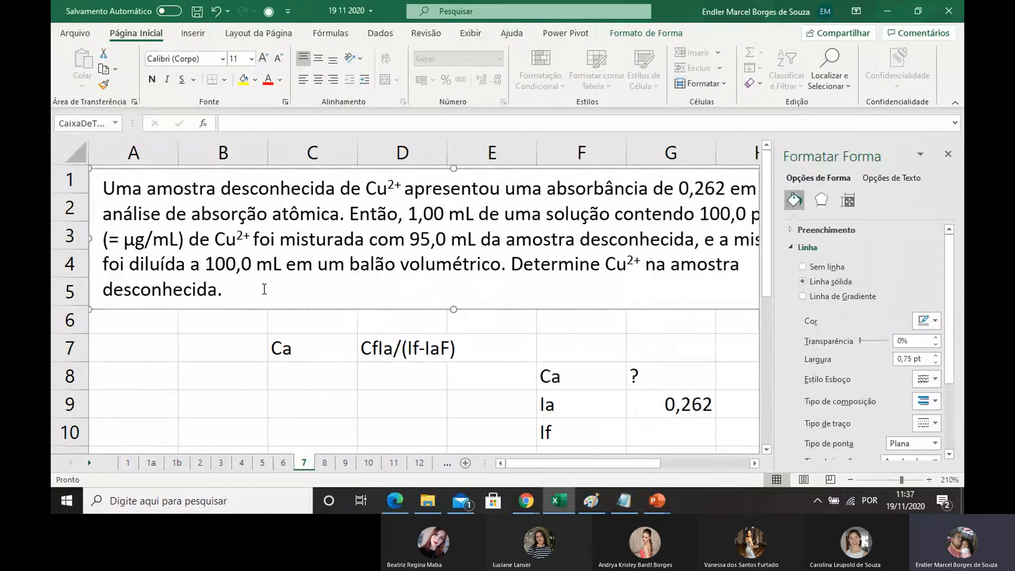
Step: Open sheet 8 and look over the europium exercise's problem statement and its emission peak graph
click(500, 266)
click(324, 462)
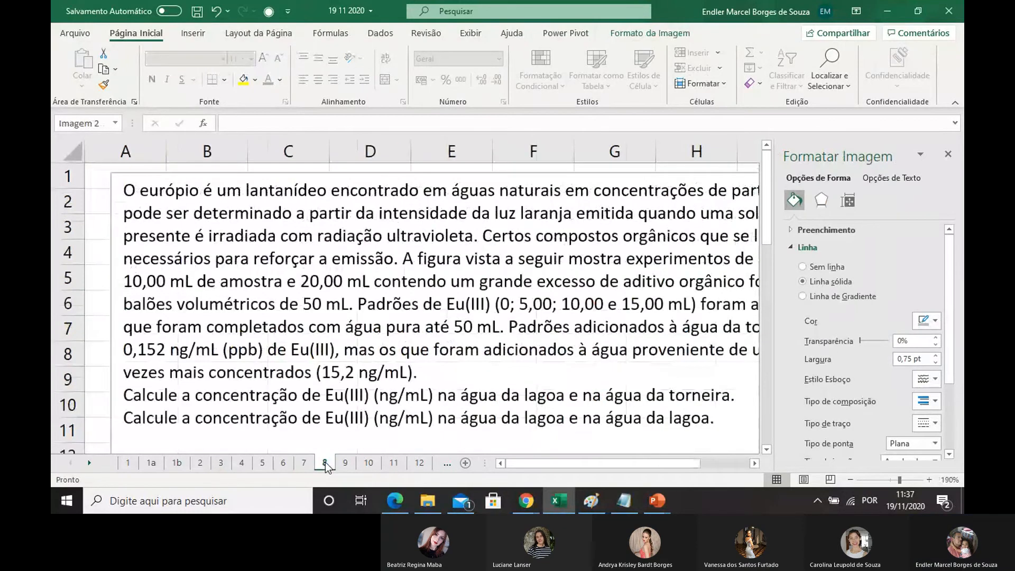
scroll(323, 299, down, 3)
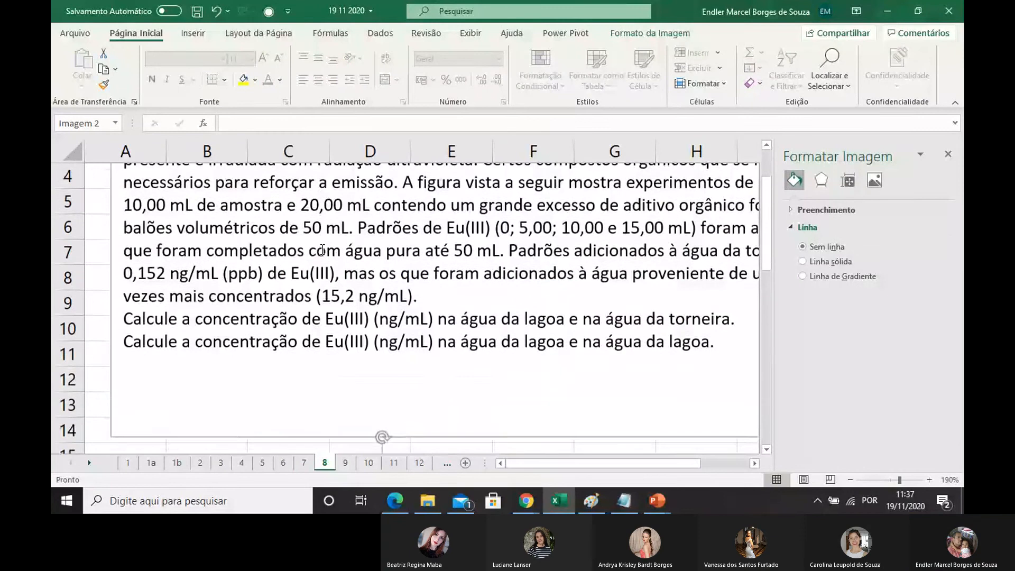
scroll(323, 248, down, 3)
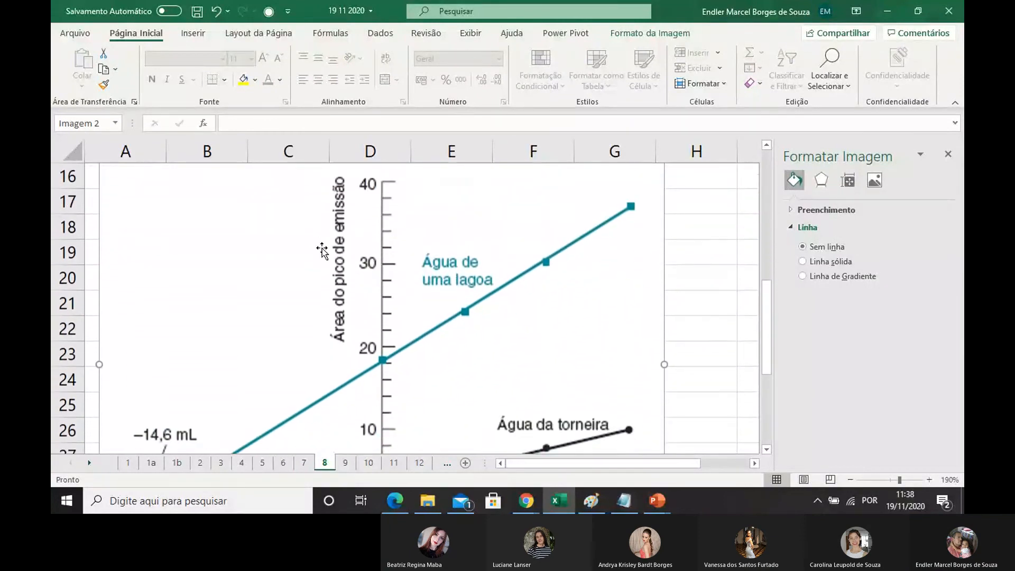
scroll(322, 248, up, 6)
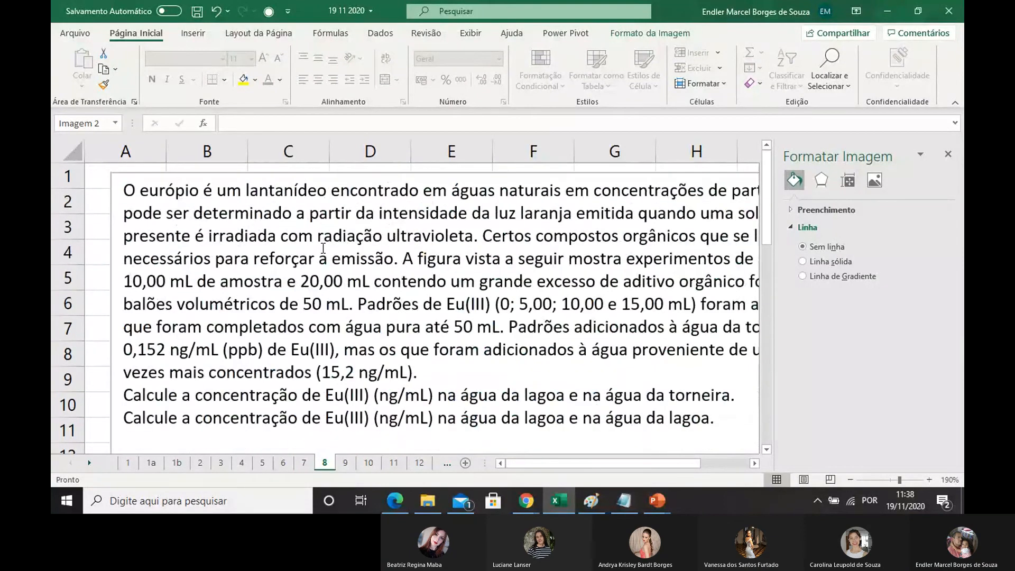
Step: On sheet 9, delete the opening sentence of the problem statement that refers to Figura 5-7
click(344, 463)
scroll(348, 312, up, 4)
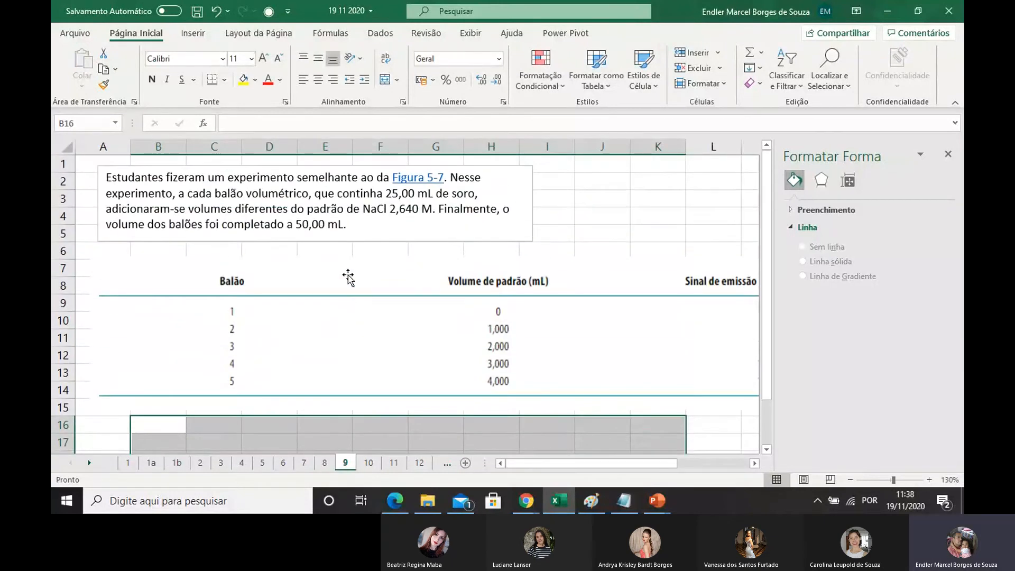
click(547, 193)
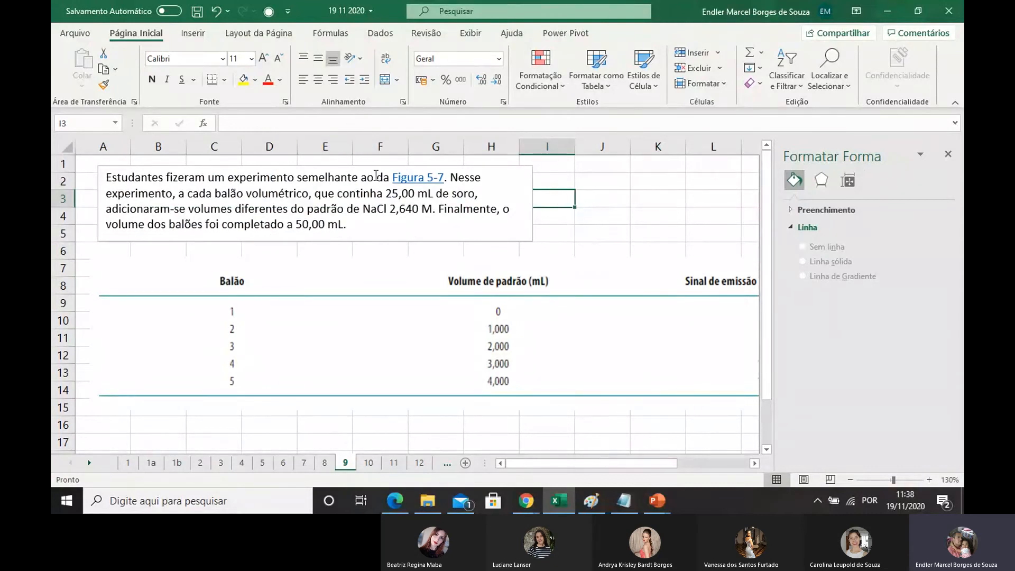
drag(446, 178, 125, 183)
key(Delete)
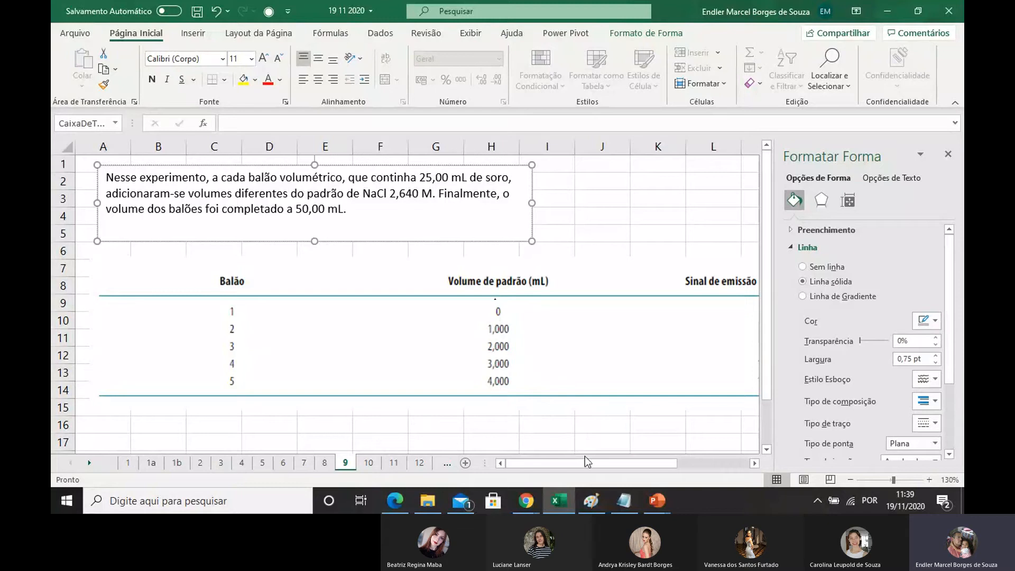
Step: Check the table's Na+ emission signal column and append the question "Qual é a concentração de Na+ no soro?" to the problem statement
drag(585, 464, 628, 470)
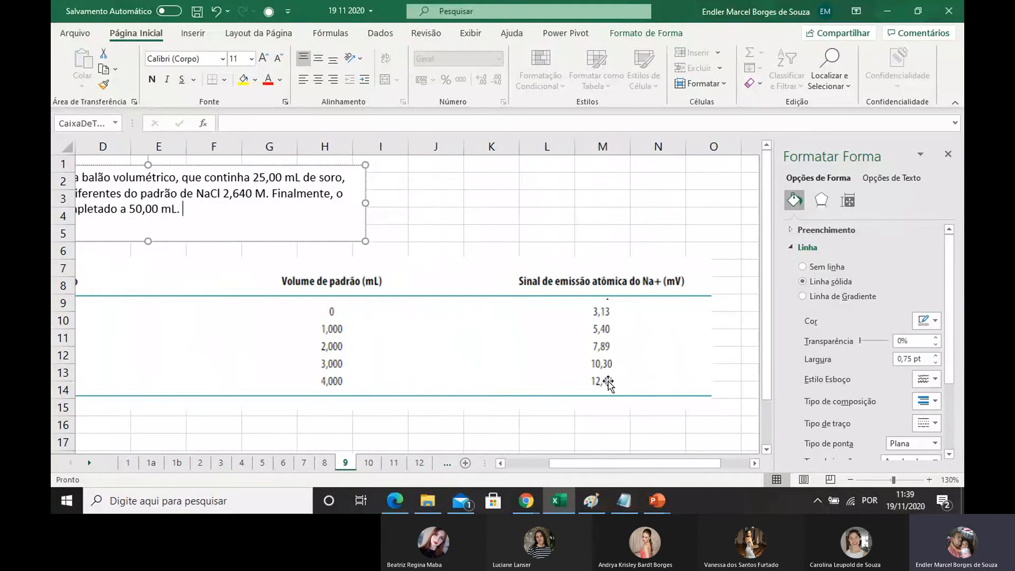
drag(624, 467, 579, 467)
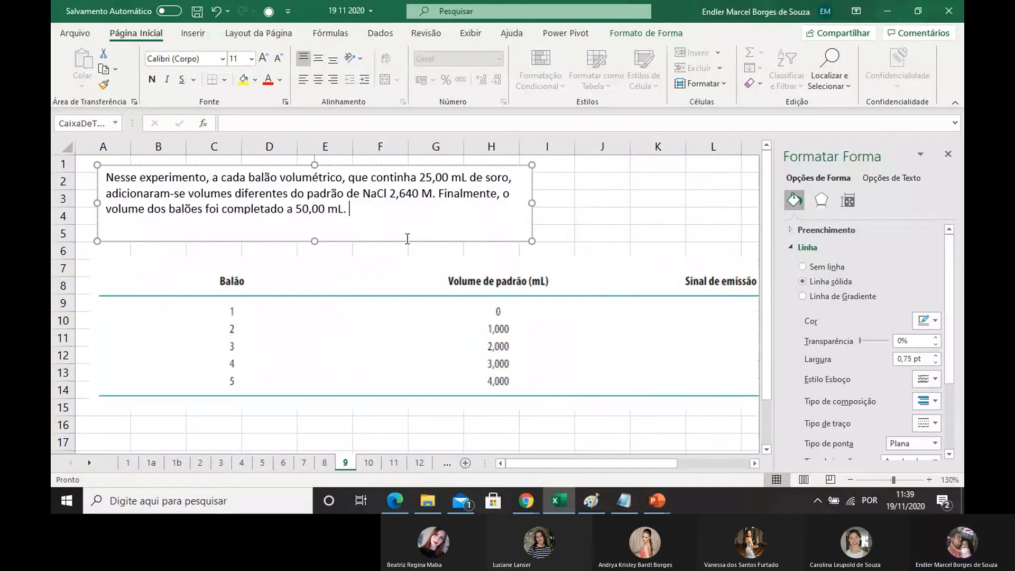
text(Qual )
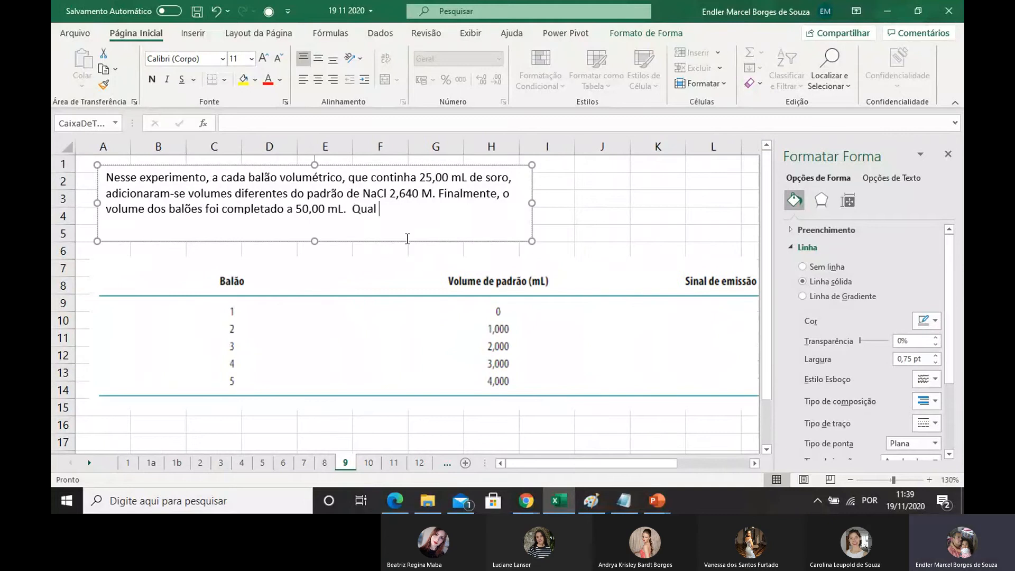
text(é a concentração )
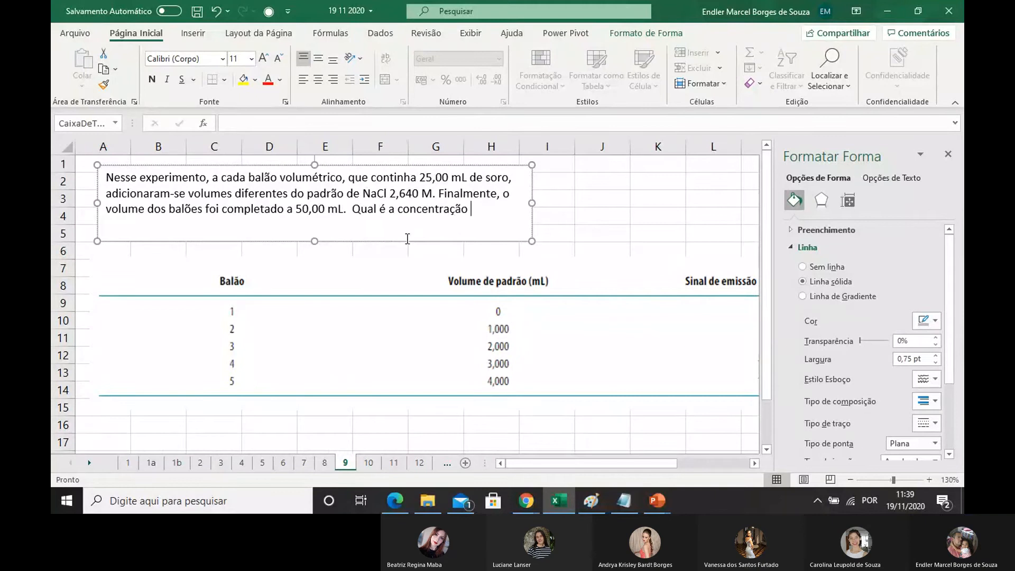
text(de Na+ no soro)
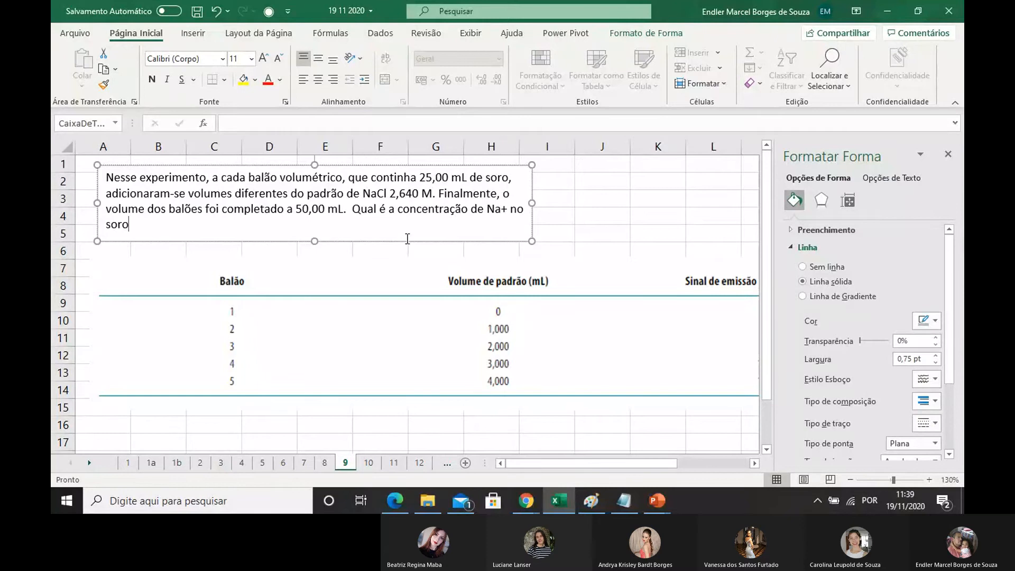
text(?)
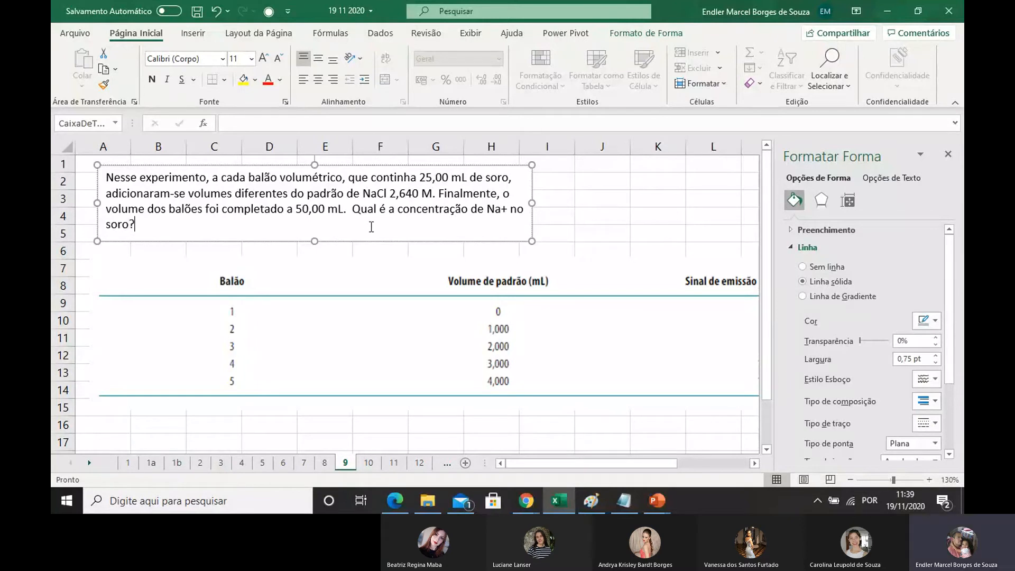
Step: Below the table, label C16 as soro and enter its volume as 25 in C17 with the unit mL in D17
scroll(290, 248, down, 1)
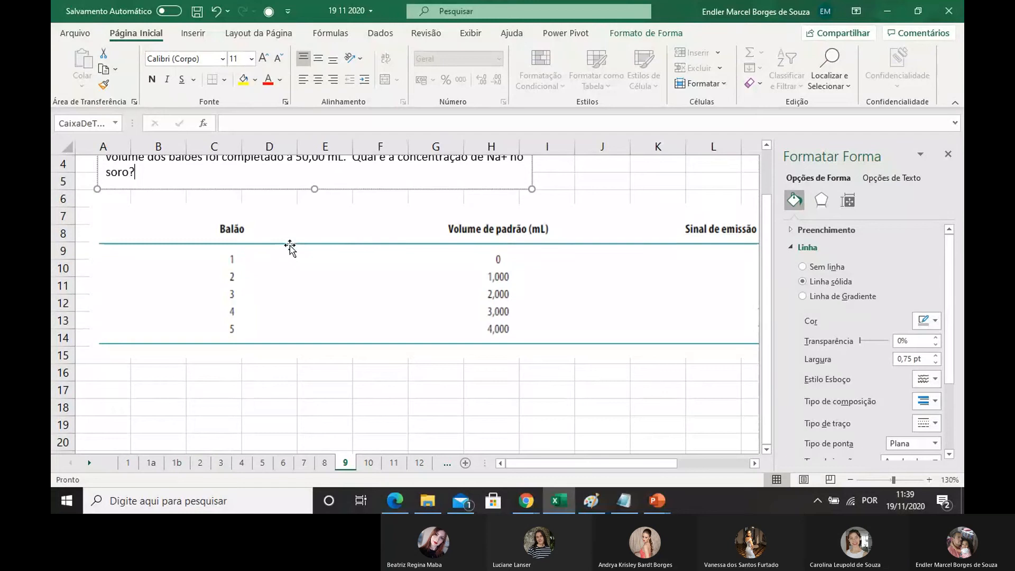
click(306, 388)
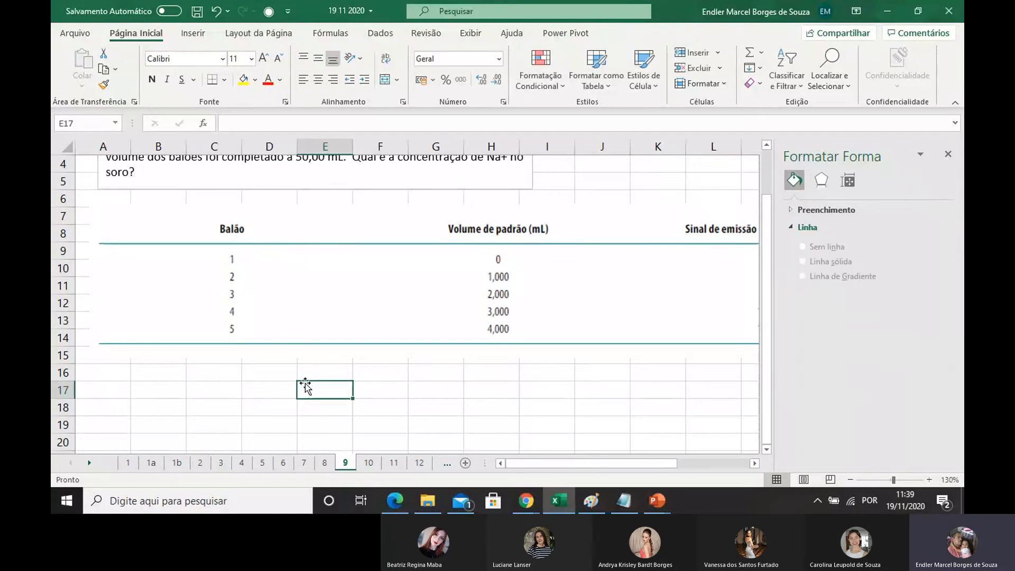
click(203, 376)
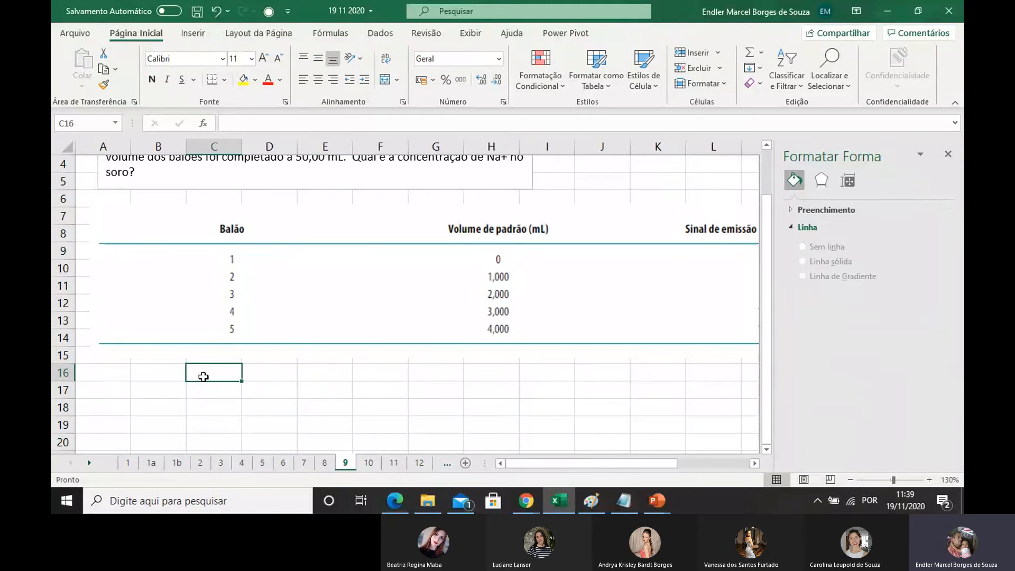
text(soro)
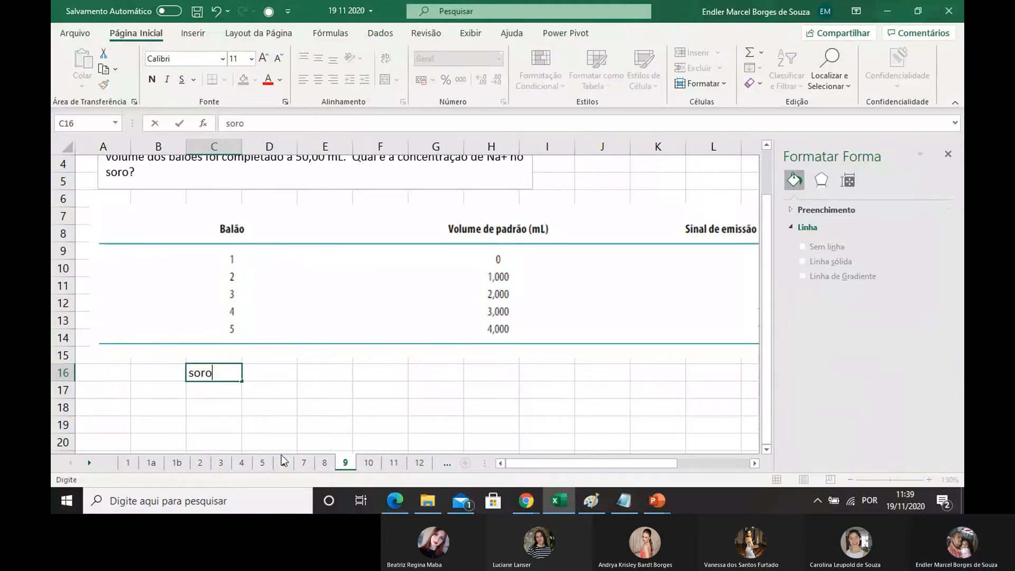
click(218, 395)
text(25)
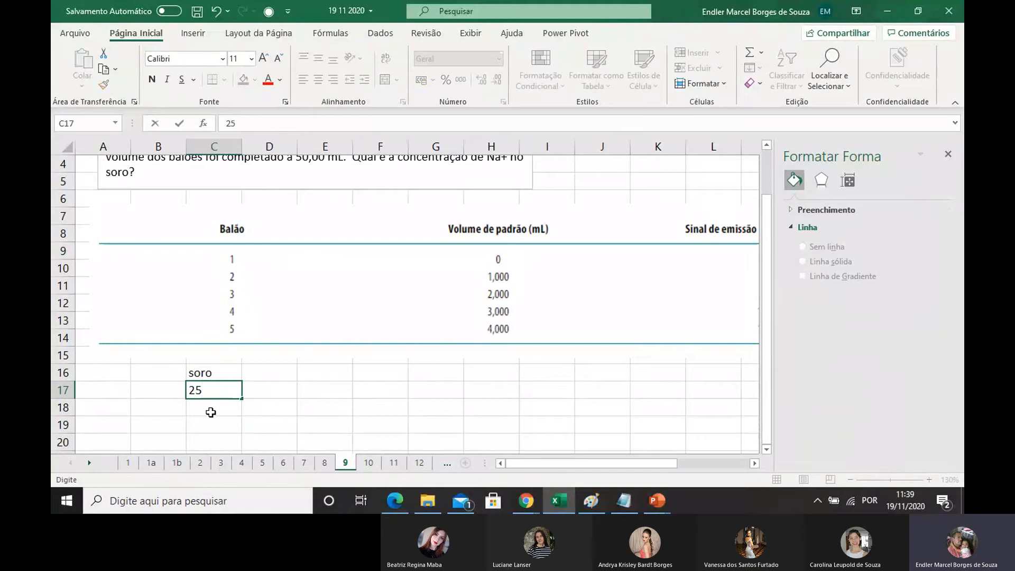
key(Return)
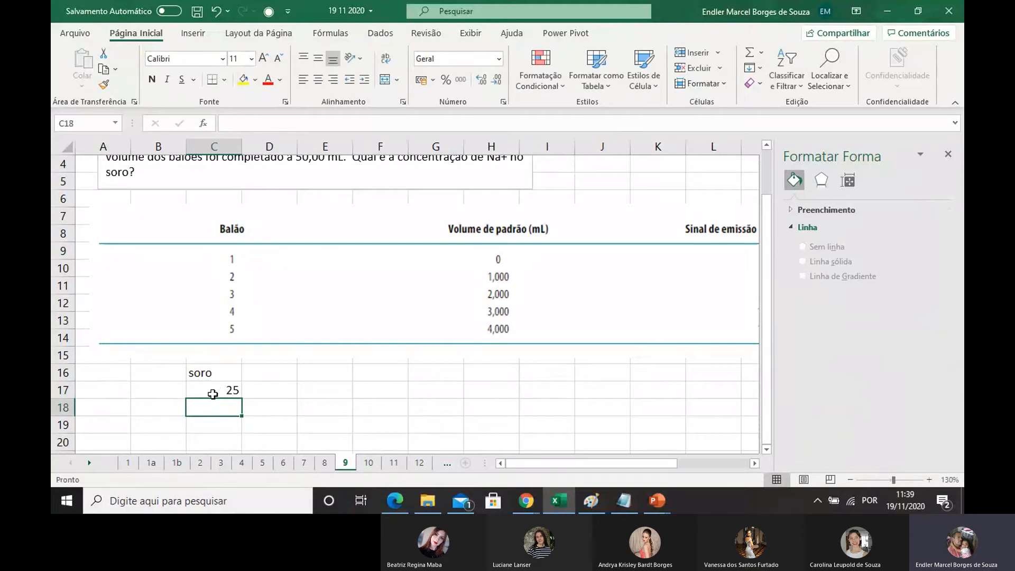
click(250, 392)
text(mL)
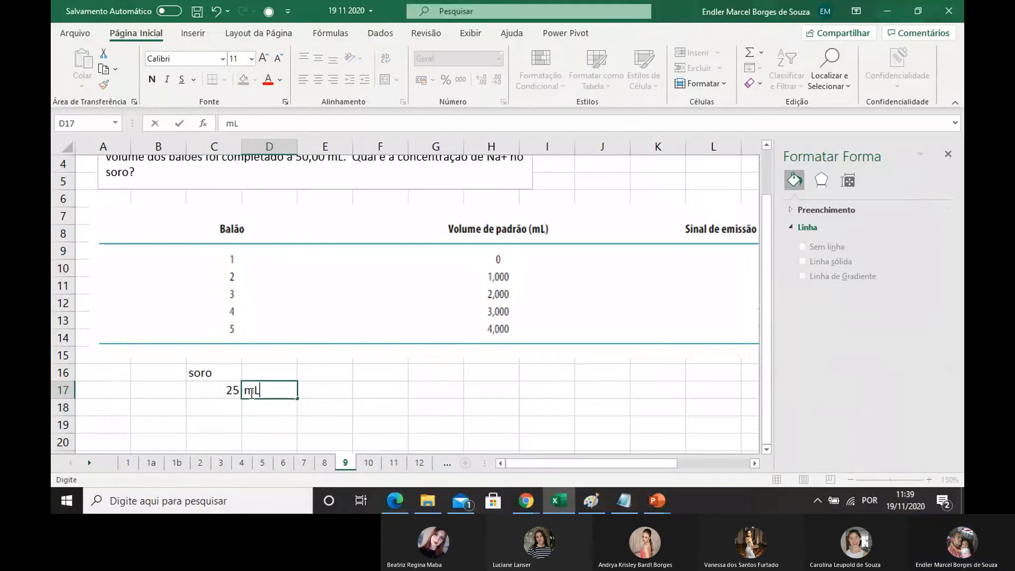
Step: Label C18 as Balões and enter the flask volume as 50 in C19 with the unit mL in D19
click(198, 406)
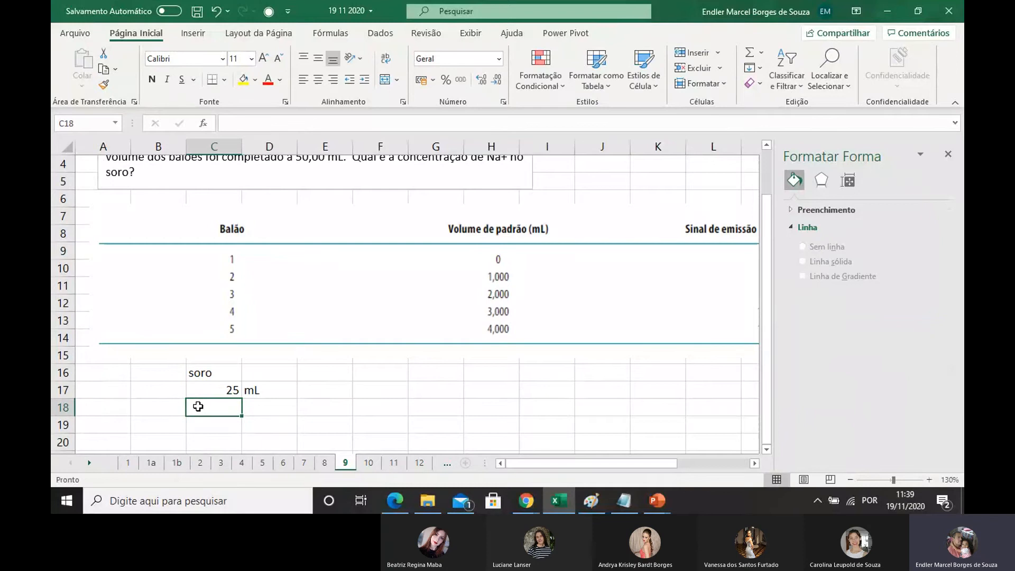
text(Bal)
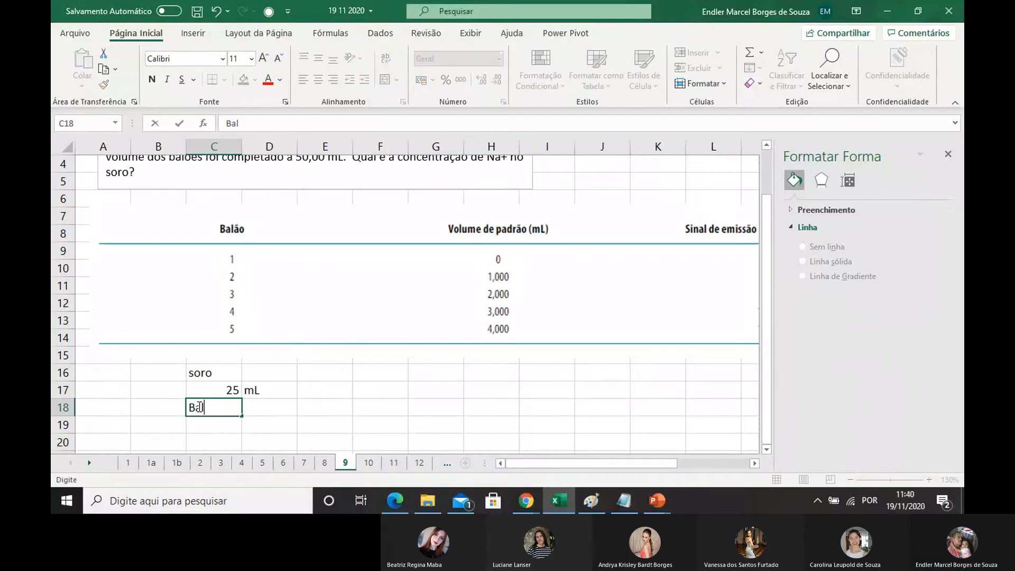
text(ões)
click(223, 428)
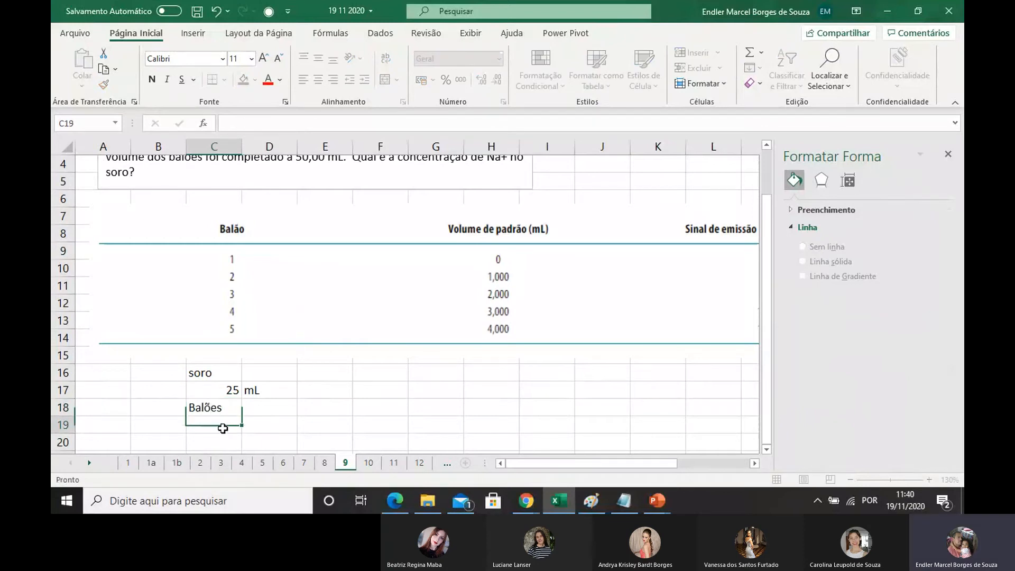
text(50)
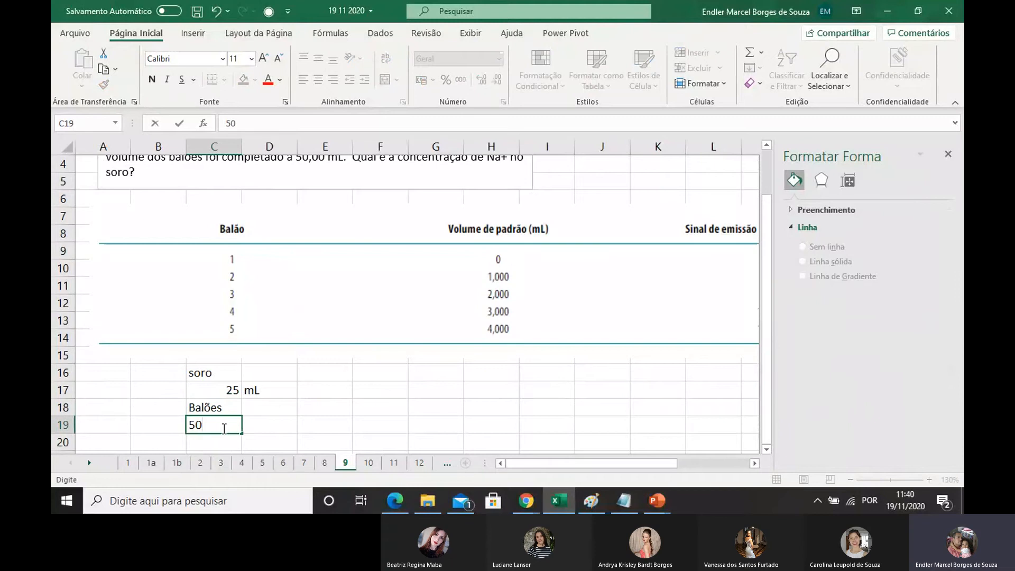
click(263, 426)
text(mL)
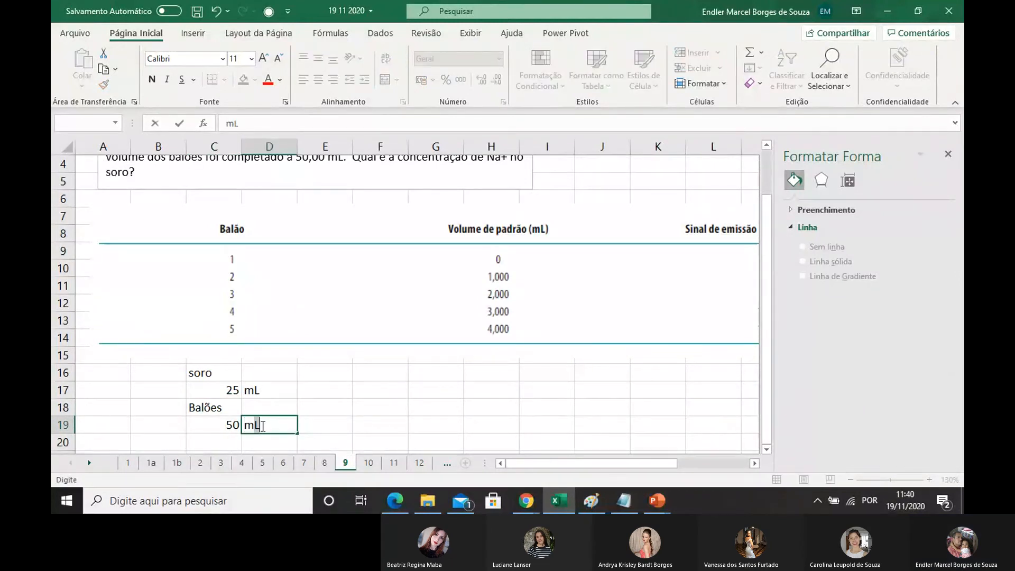
Step: Finish the mL unit in D19 and enter the standard volumes 0, 1, 2, 3 and 4 down G17:G21
text(L)
scroll(306, 380, down, 1)
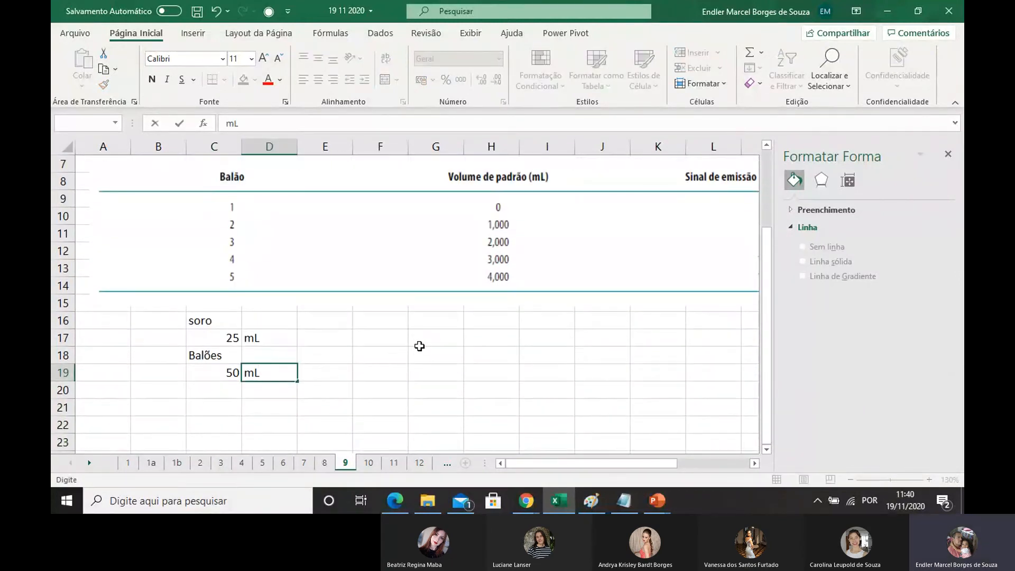
click(425, 341)
text(0)
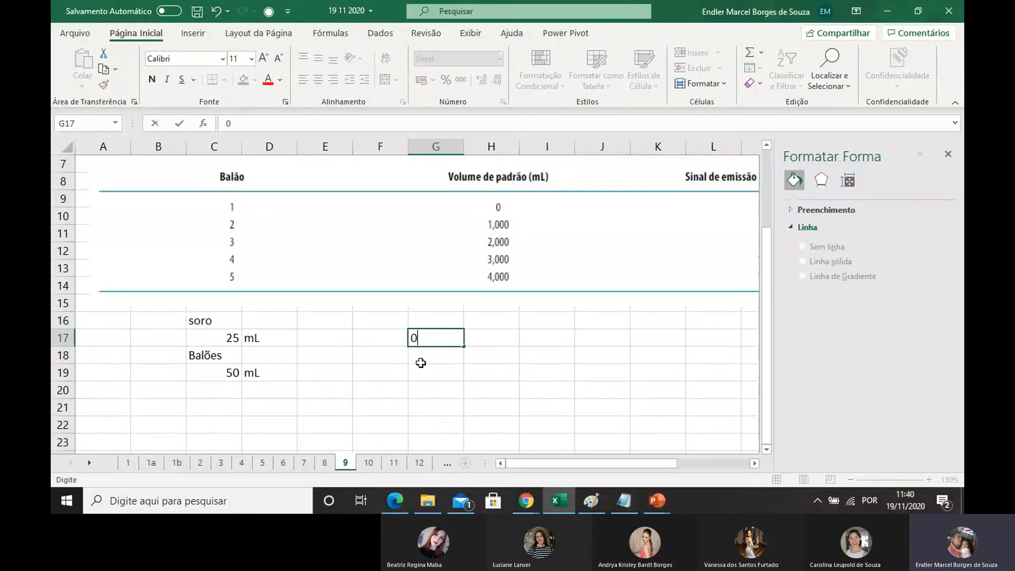
click(423, 356)
text(1)
click(417, 371)
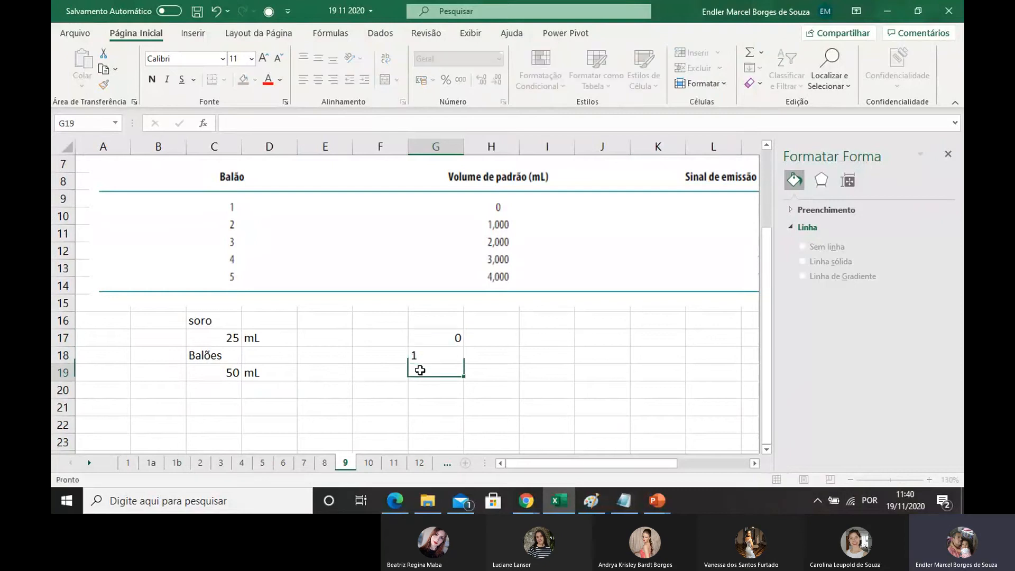
text(2)
click(418, 389)
text(3)
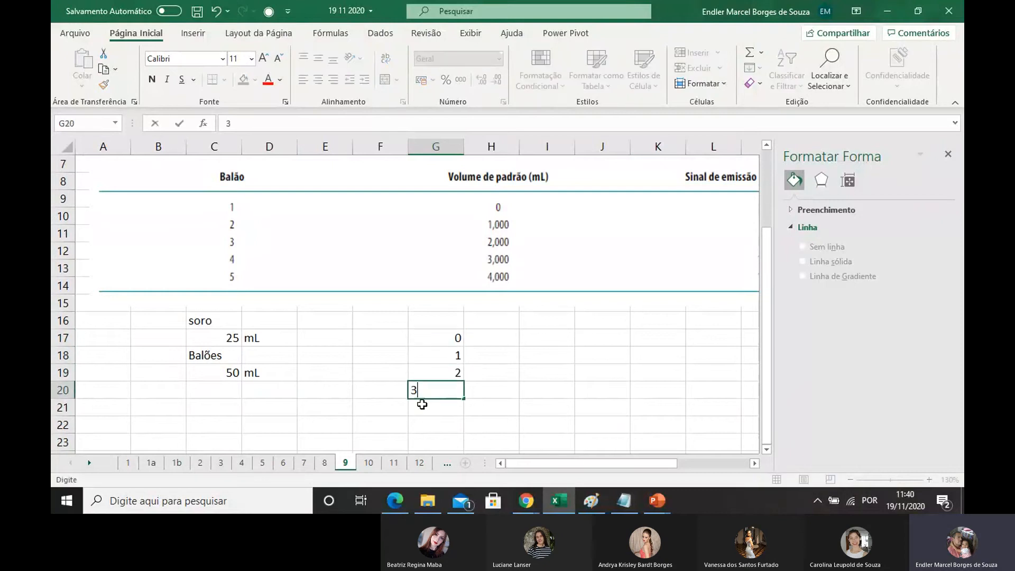
click(422, 406)
text(4)
click(487, 420)
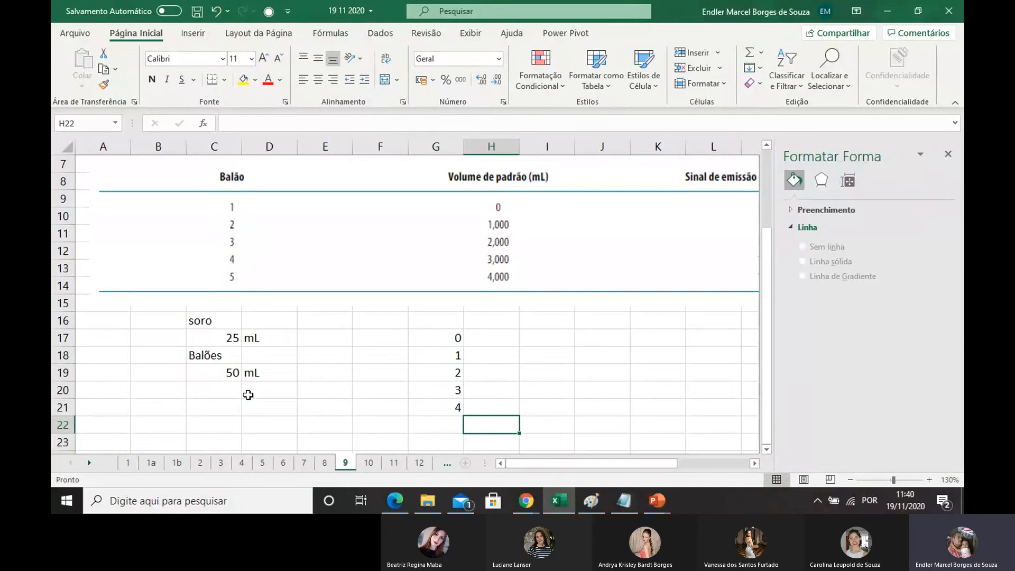
Step: Label C20 as Cp and enter the NaCl standard concentration 2,640 in C21 as a formula, copying the number from the problem statement
click(209, 391)
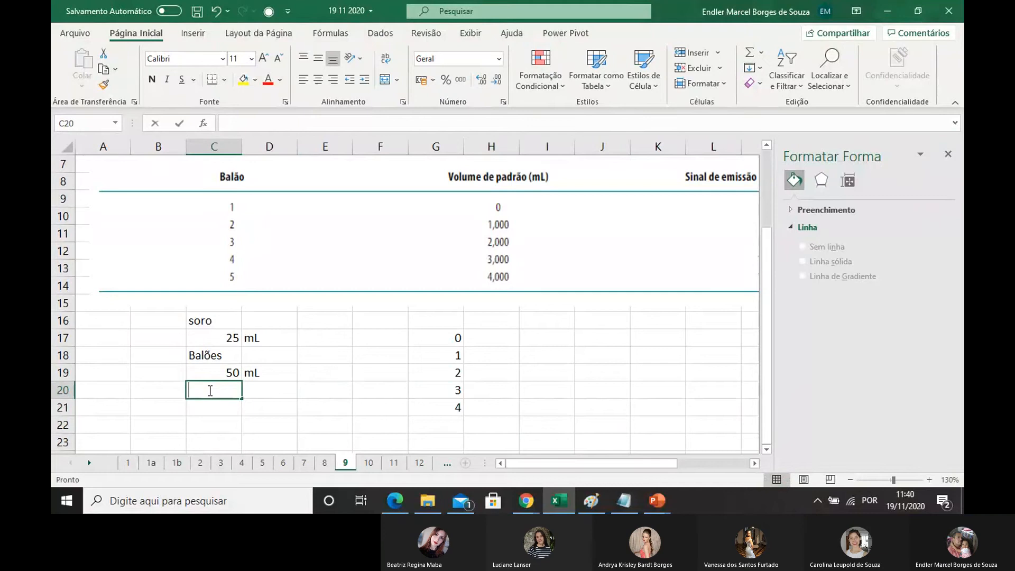
text(Cp)
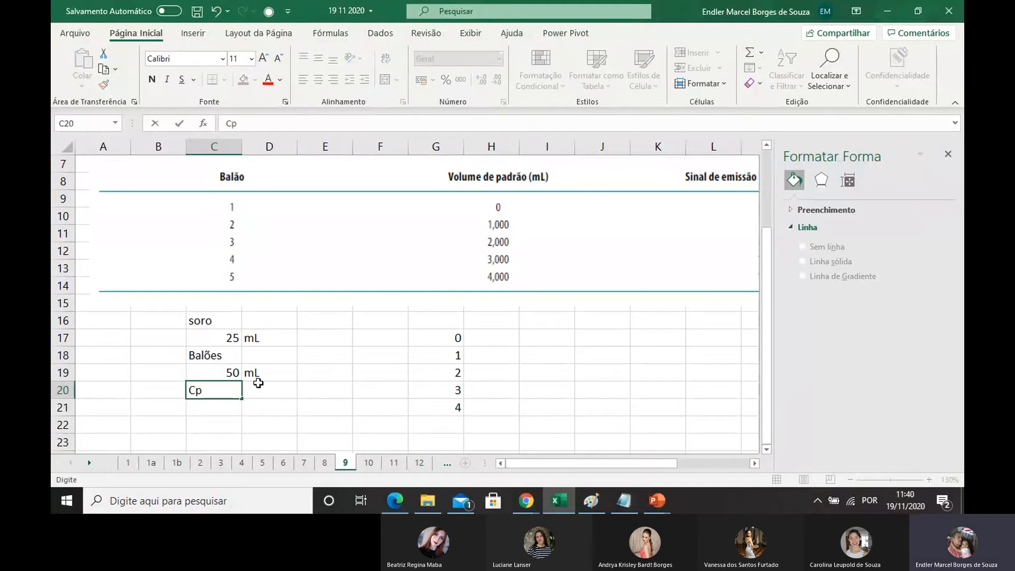
click(234, 411)
scroll(236, 413, up, 2)
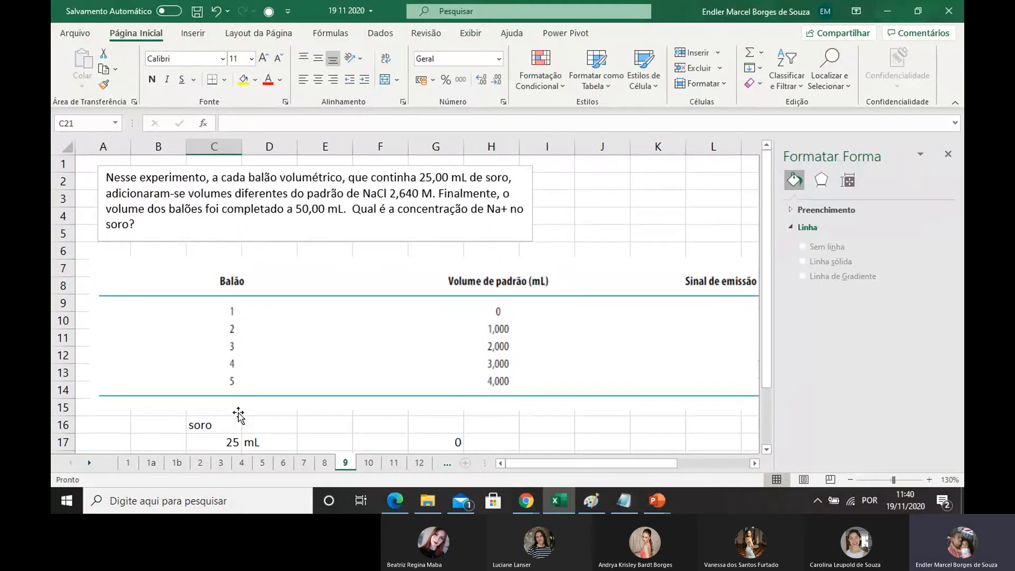
click(391, 191)
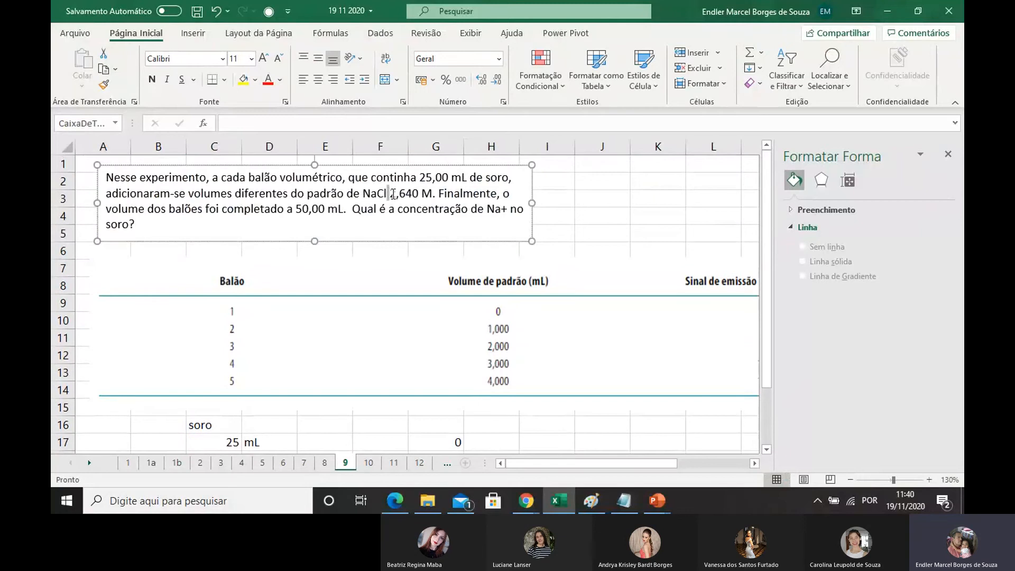
drag(392, 194, 420, 195)
key(ctrl+c)
scroll(333, 231, down, 3)
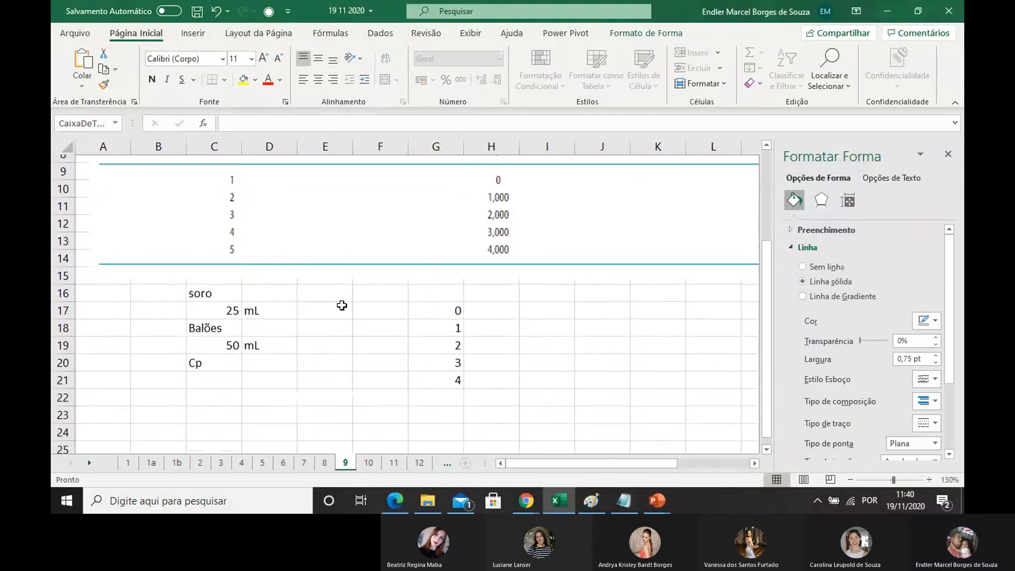
double_click(204, 353)
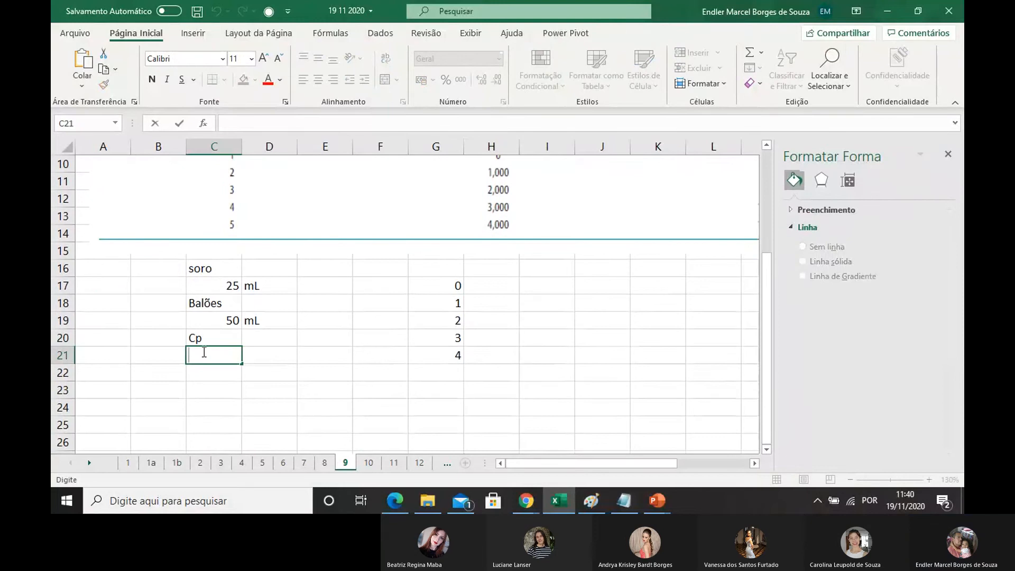
text(=)
key(ctrl+v)
click(235, 408)
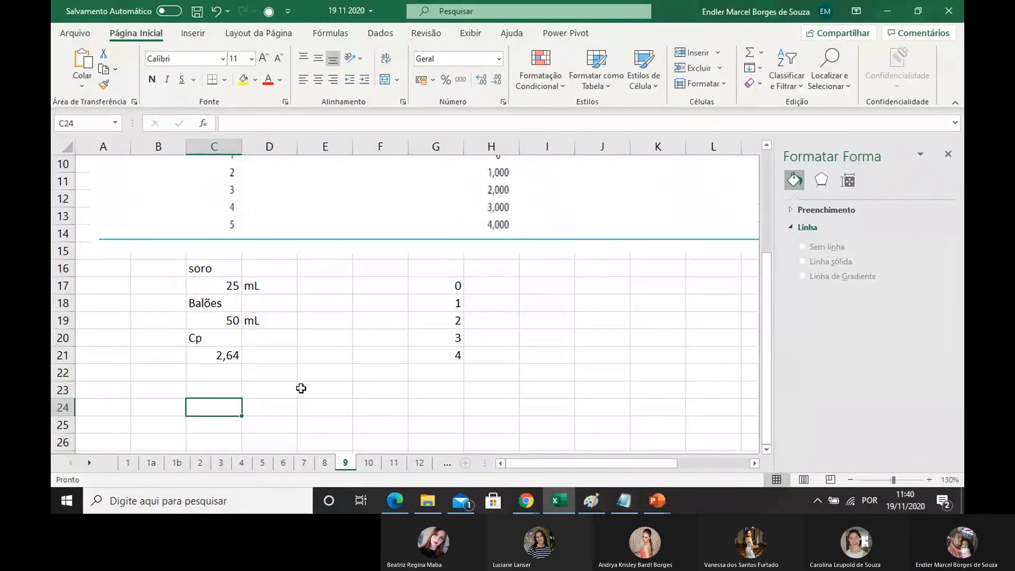
Step: Enter the Na+ atomic emission signals 3,13, 5,4, 7,89, 10,3 and 12,48 down I17:I21, one beside each standard volume
scroll(558, 330, up, 1)
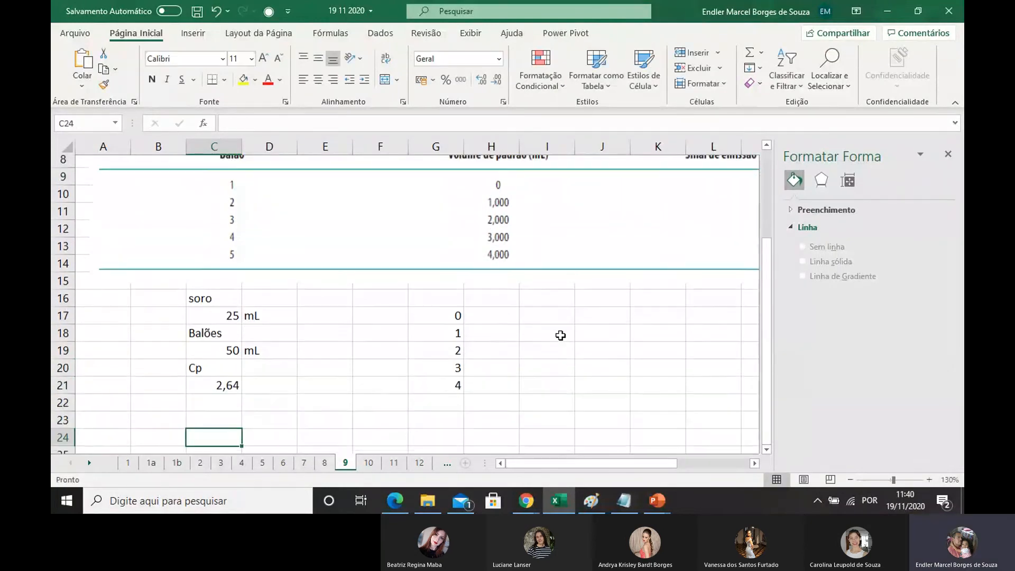
drag(605, 463, 649, 460)
click(378, 337)
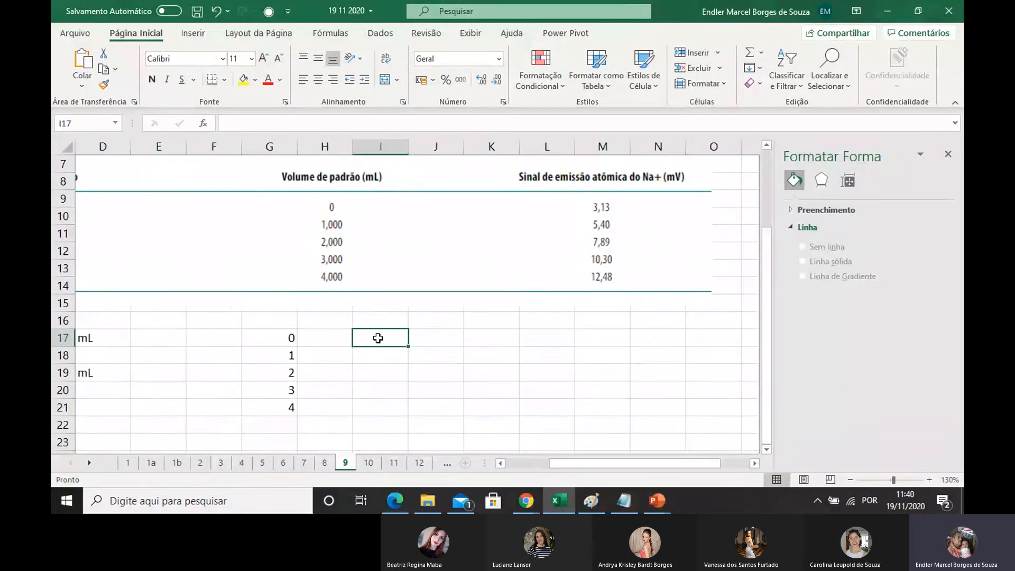
text(3,13)
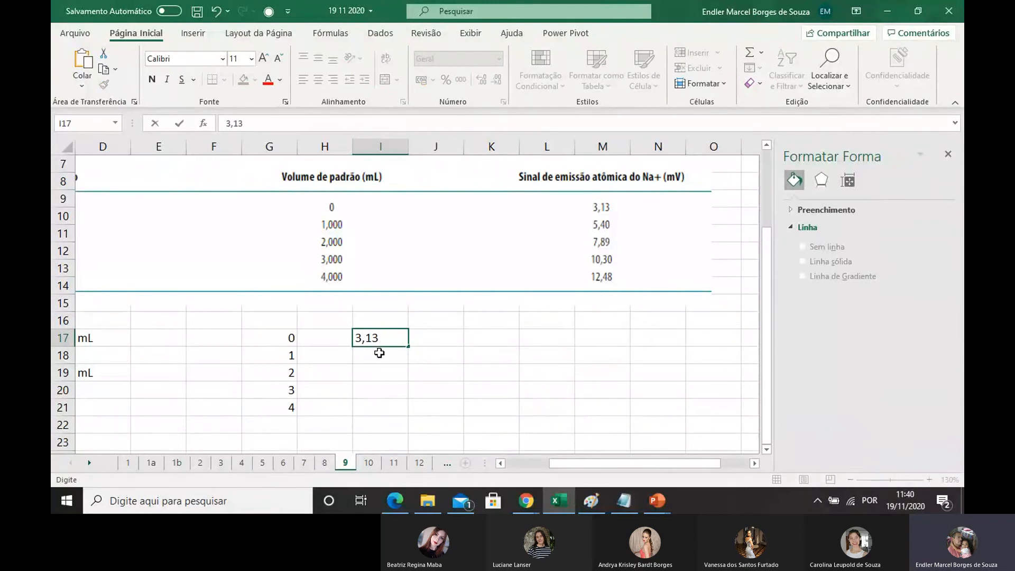
key(Return)
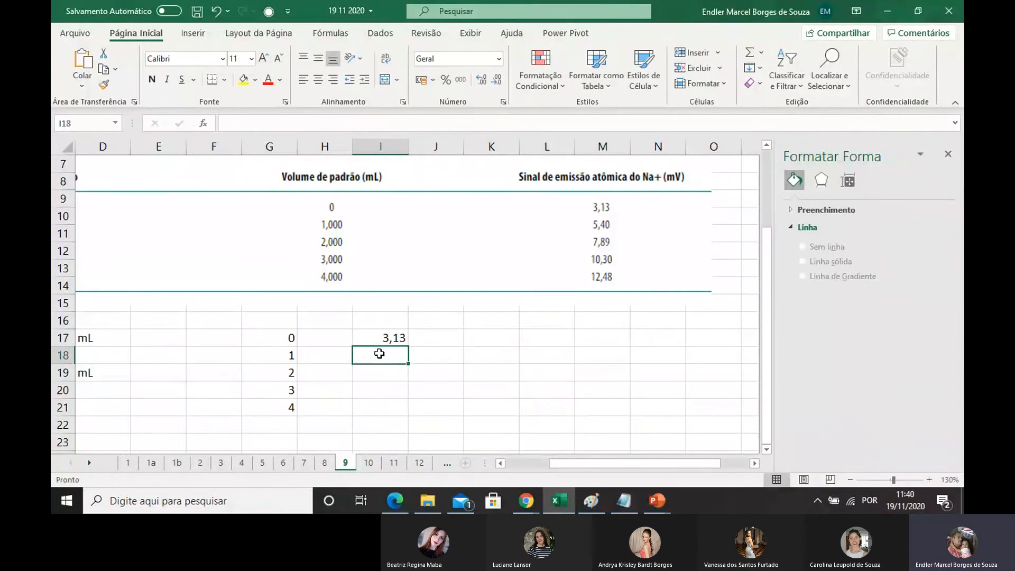
text(5,)
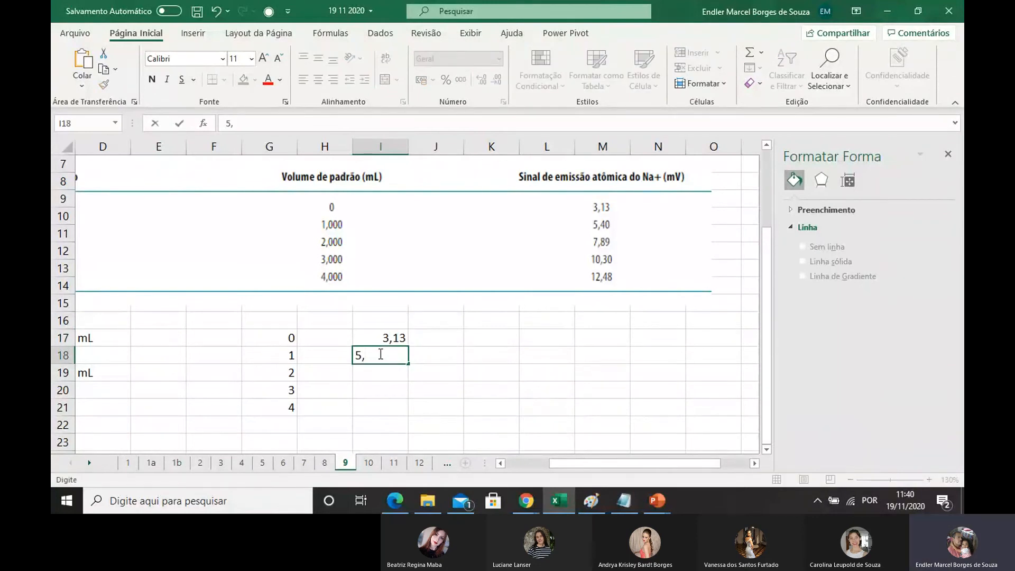
text(5)
key(BackSpace)
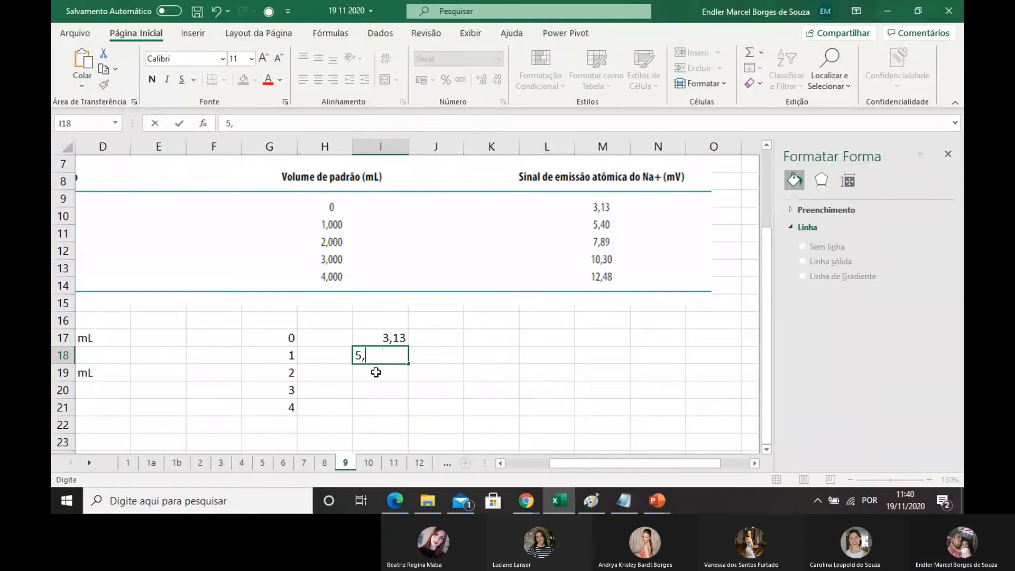
text(4)
key(Return)
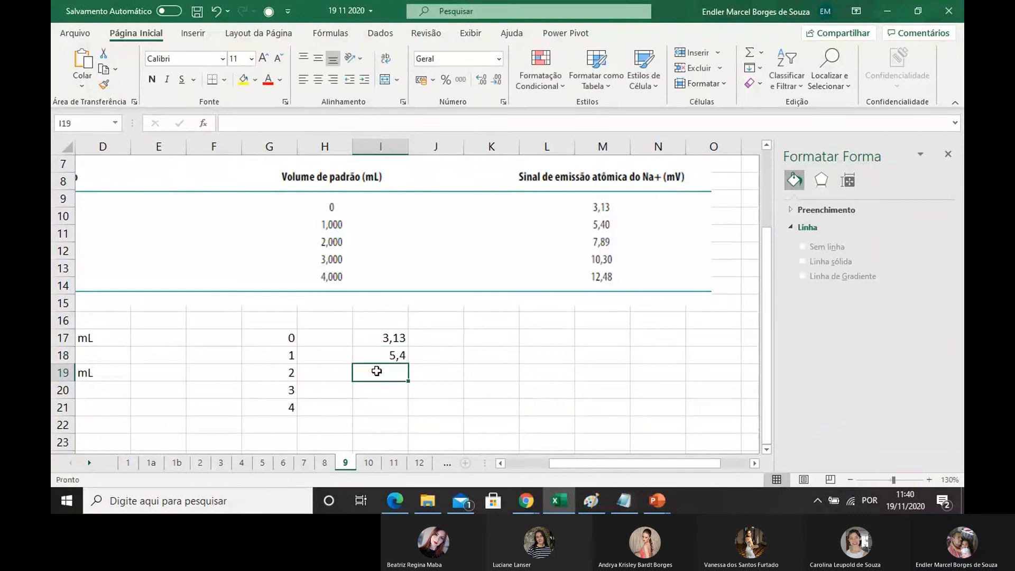
text(7,)
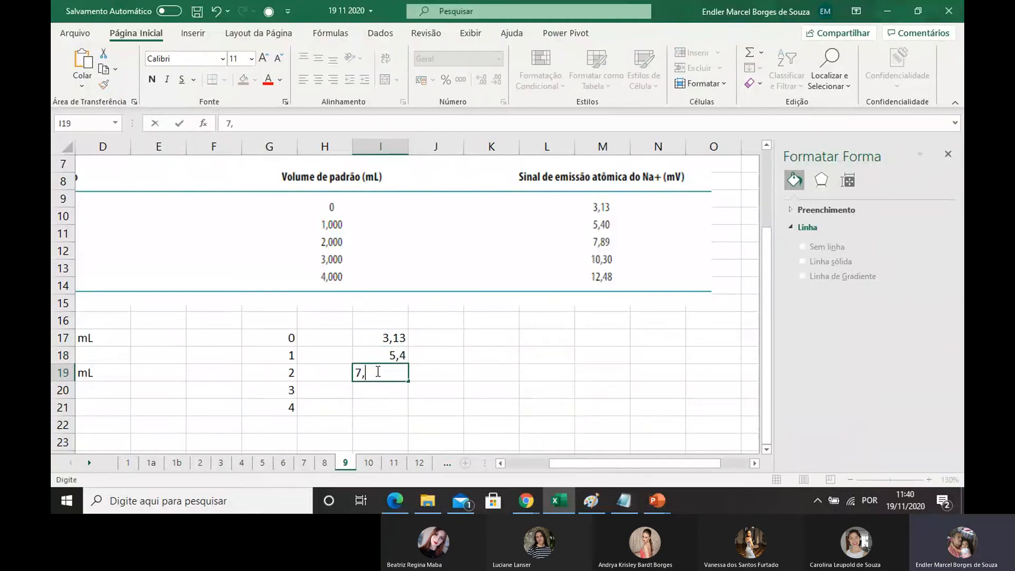
text(89)
key(Return)
text(10,3)
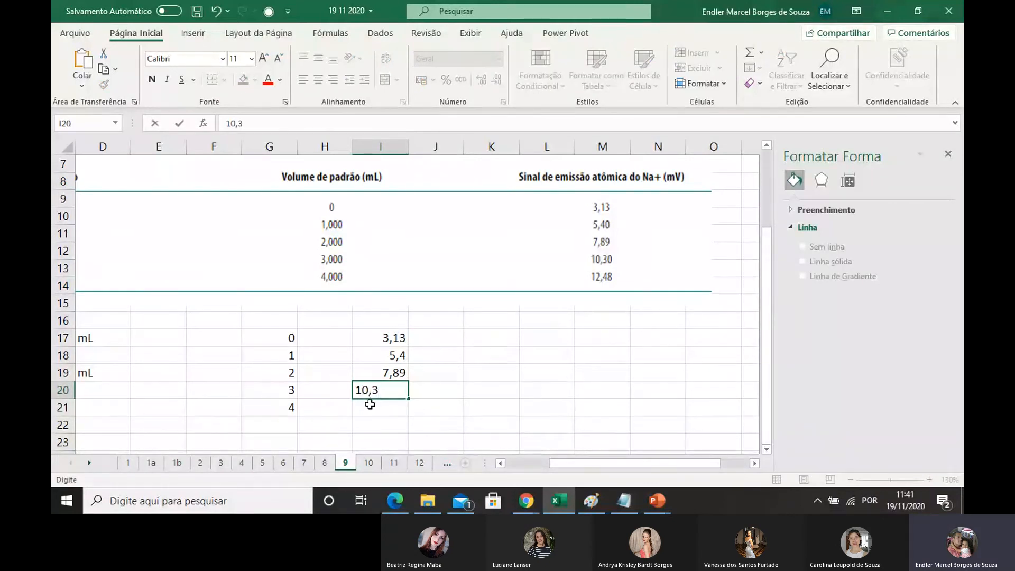
key(Return)
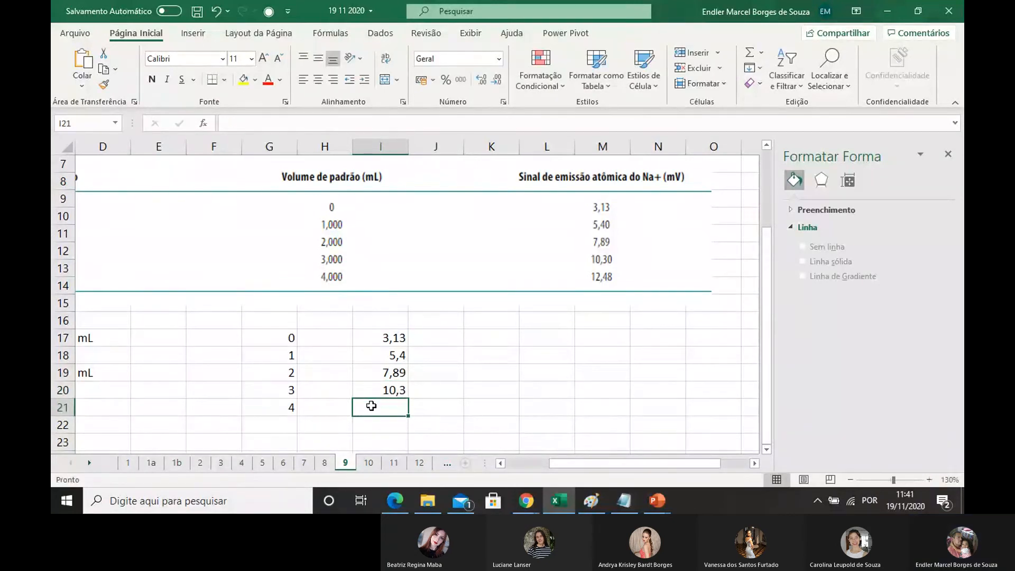
text(12,48)
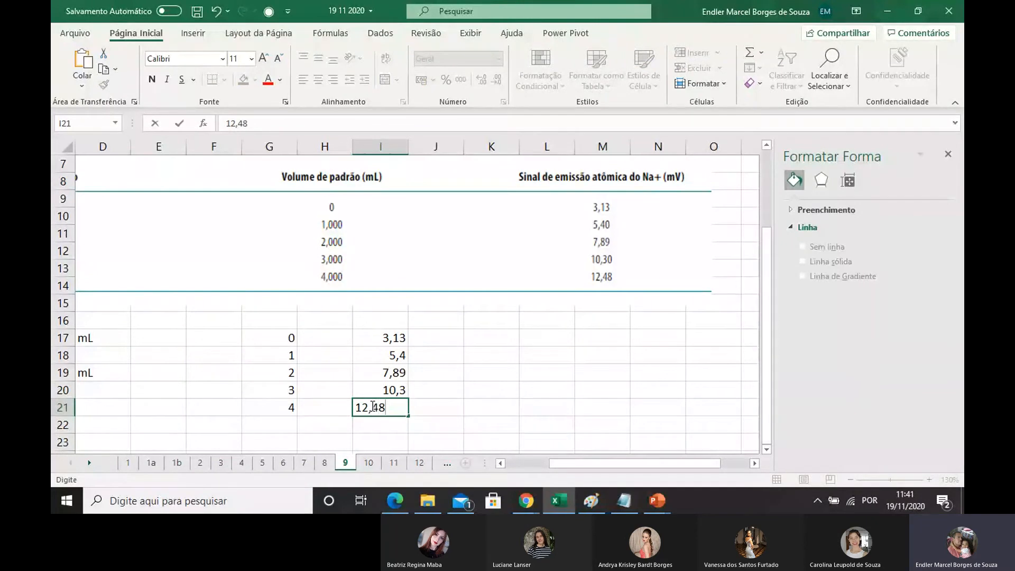
key(Return)
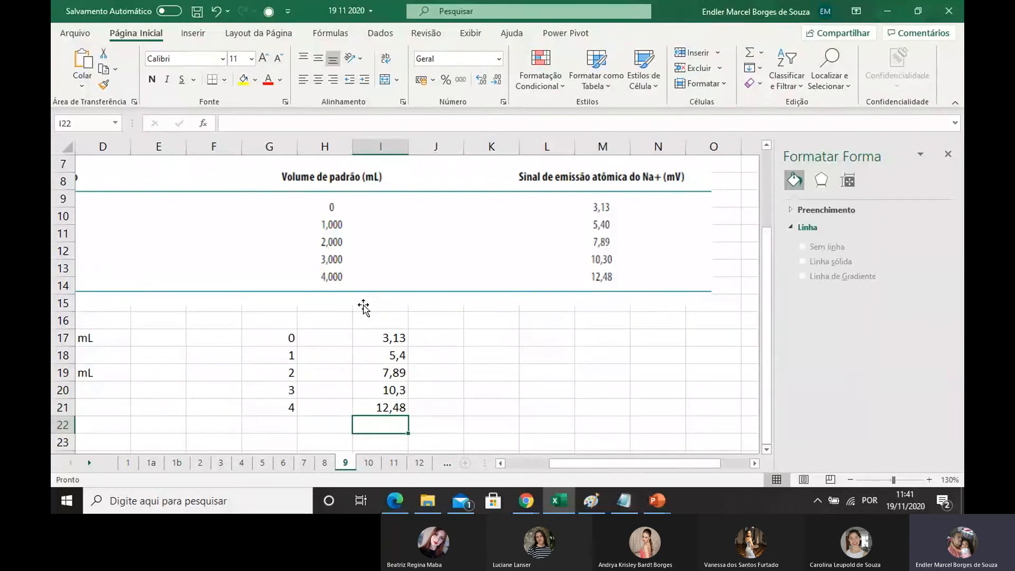
click(326, 333)
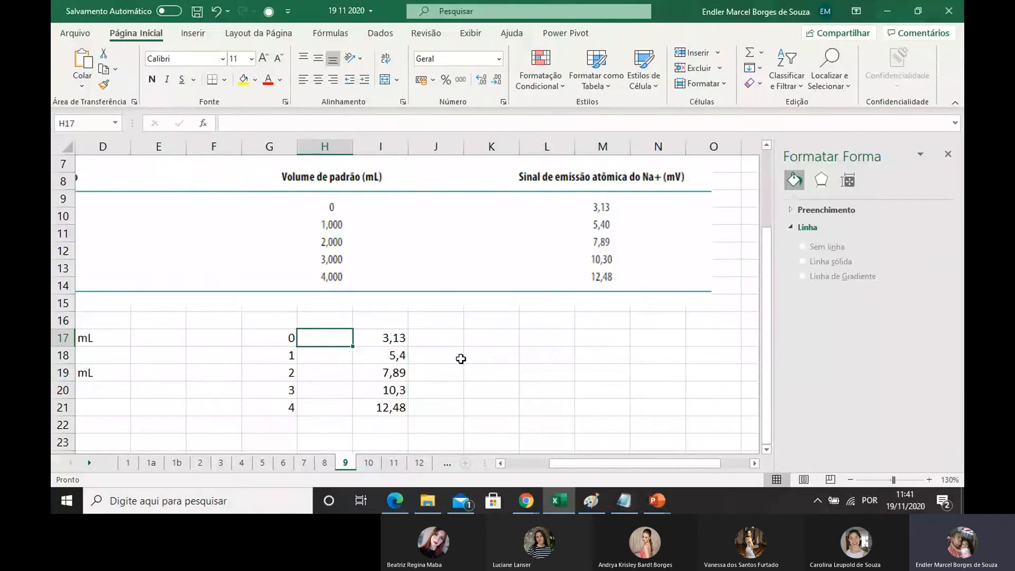
click(275, 336)
click(272, 355)
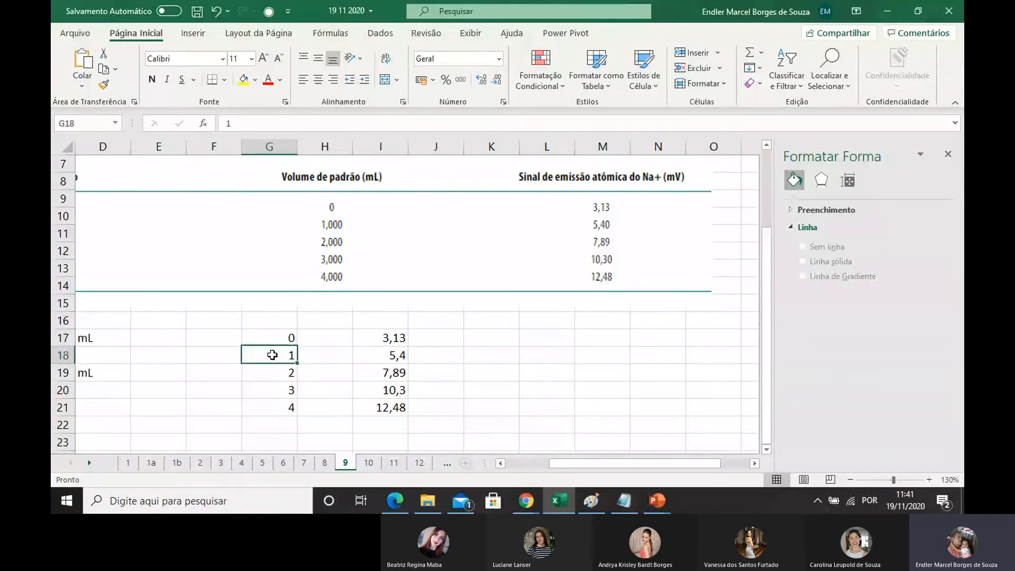
click(268, 373)
click(270, 390)
click(270, 404)
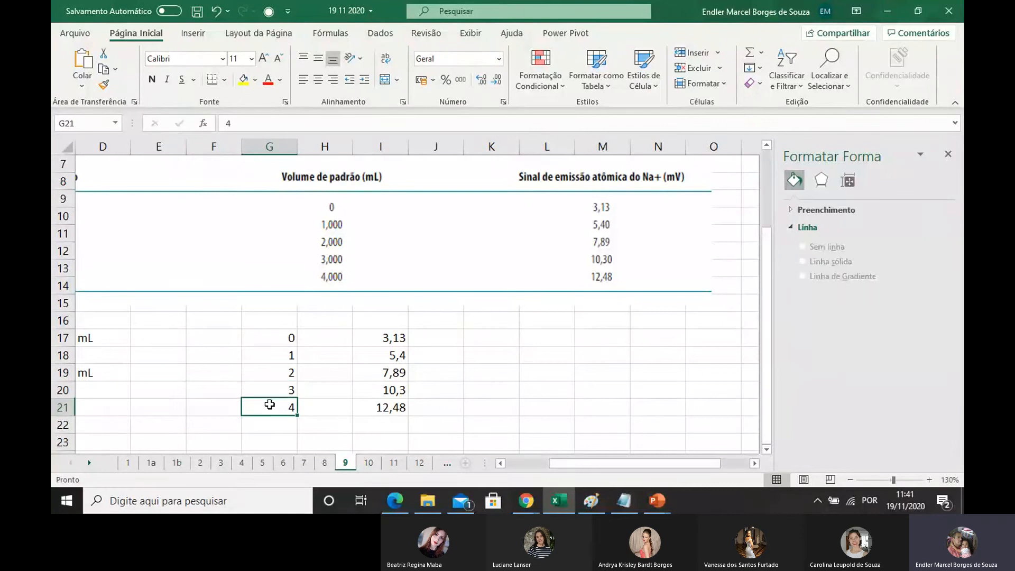
Step: Add the unit mol/L in D21 beside the standard concentration Cp
drag(590, 463, 511, 464)
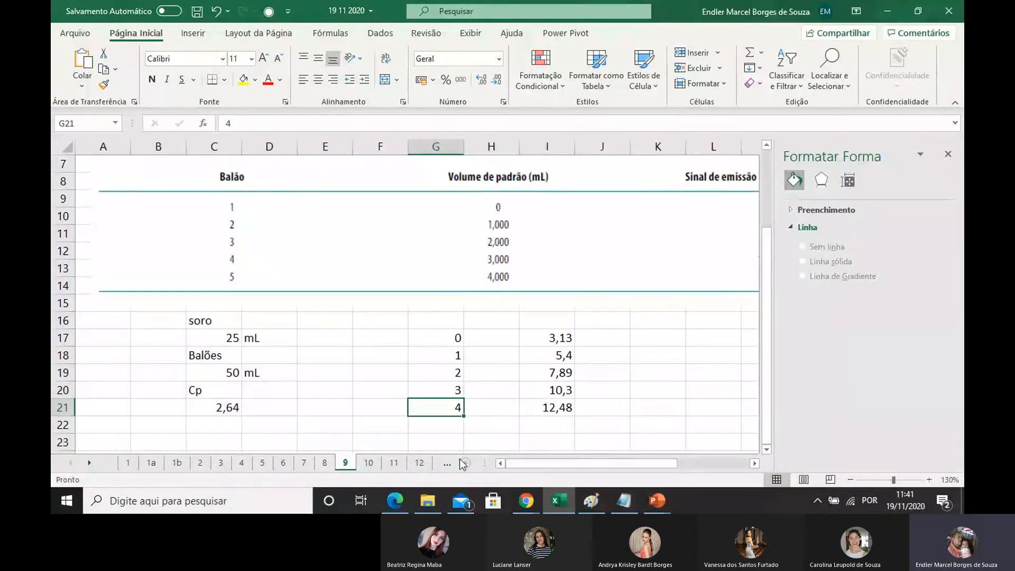
click(217, 408)
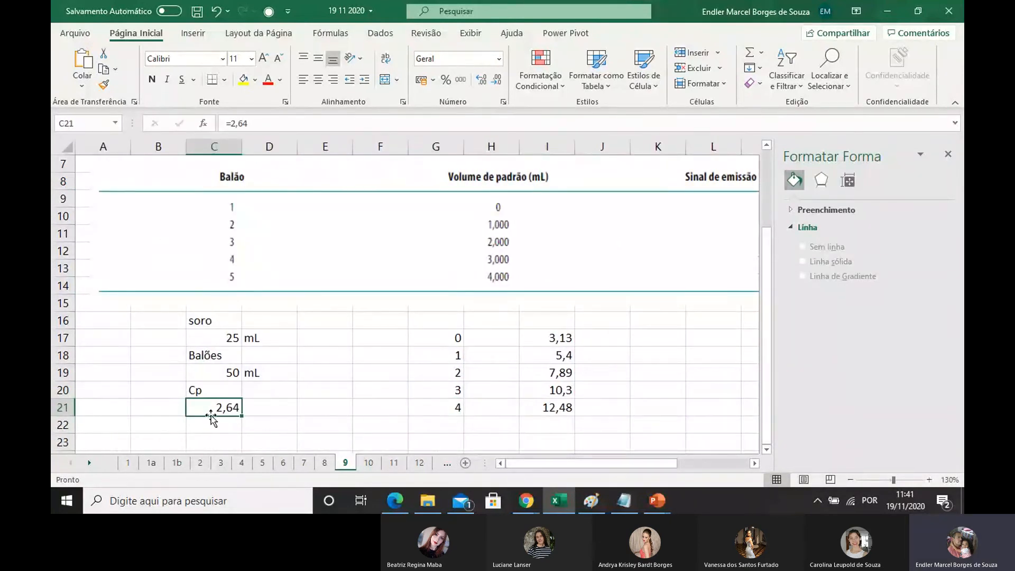
double_click(255, 412)
text(mo)
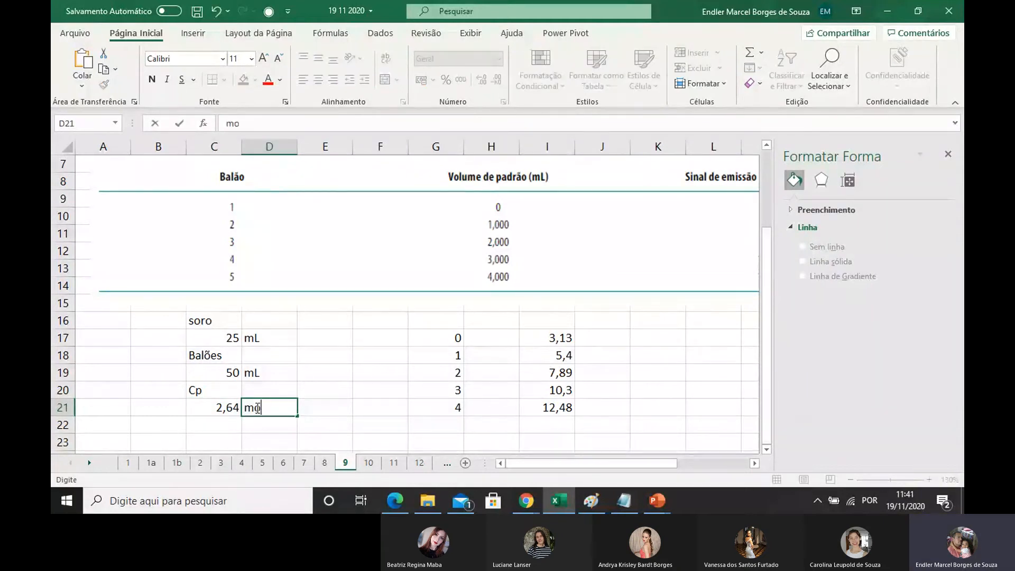
text(l/L)
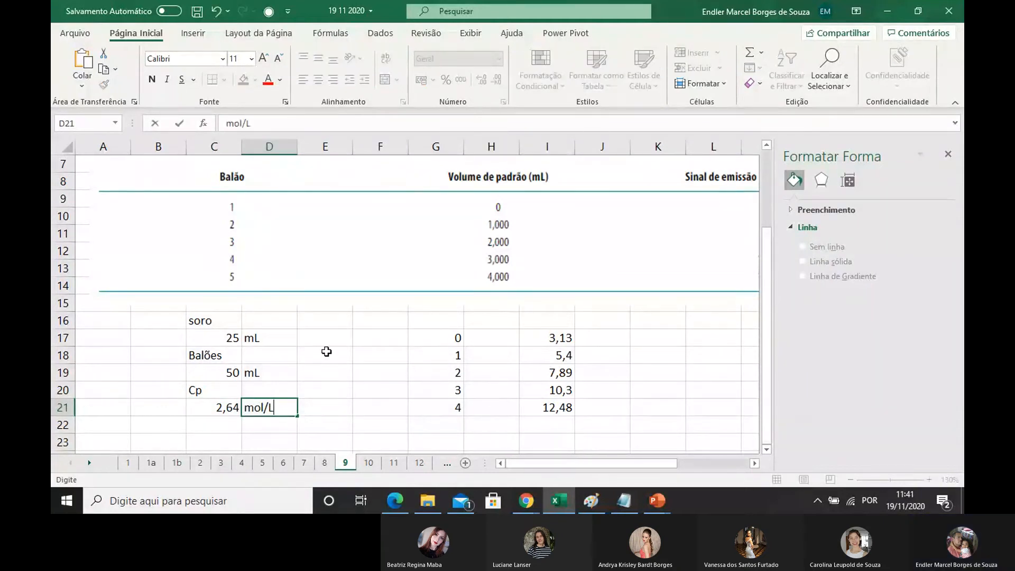
click(326, 352)
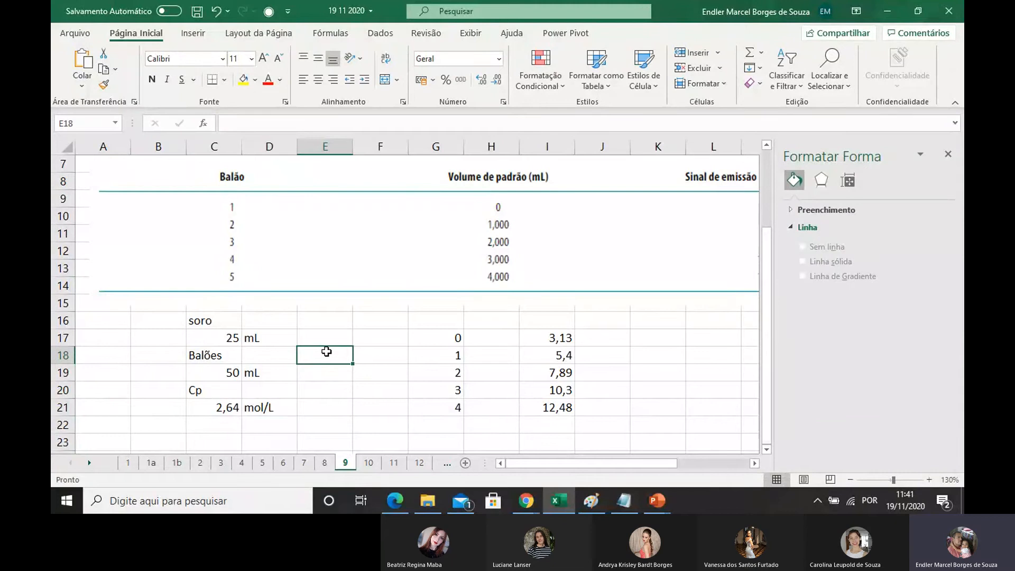
click(754, 463)
click(754, 463)
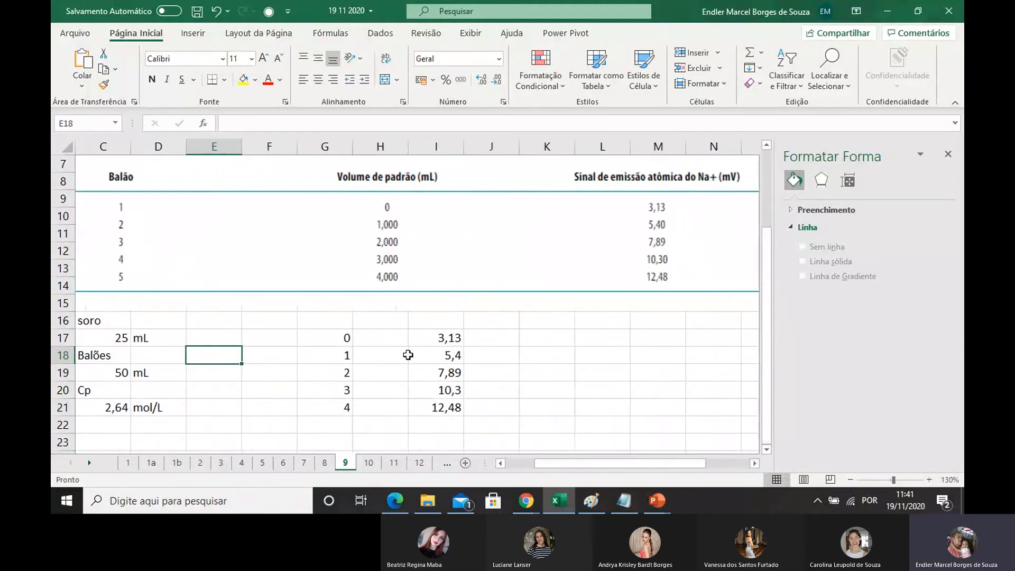
click(372, 337)
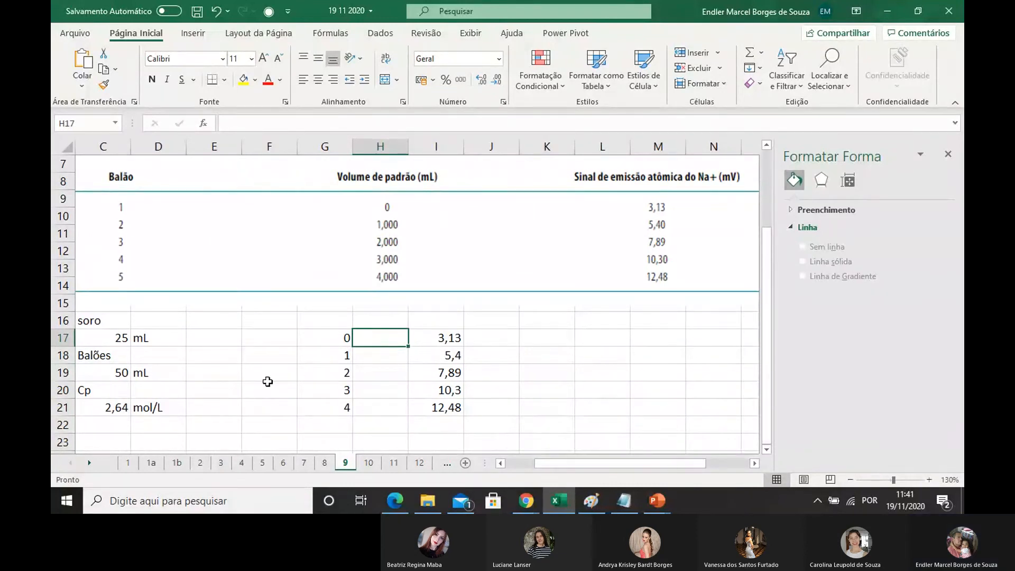
click(105, 408)
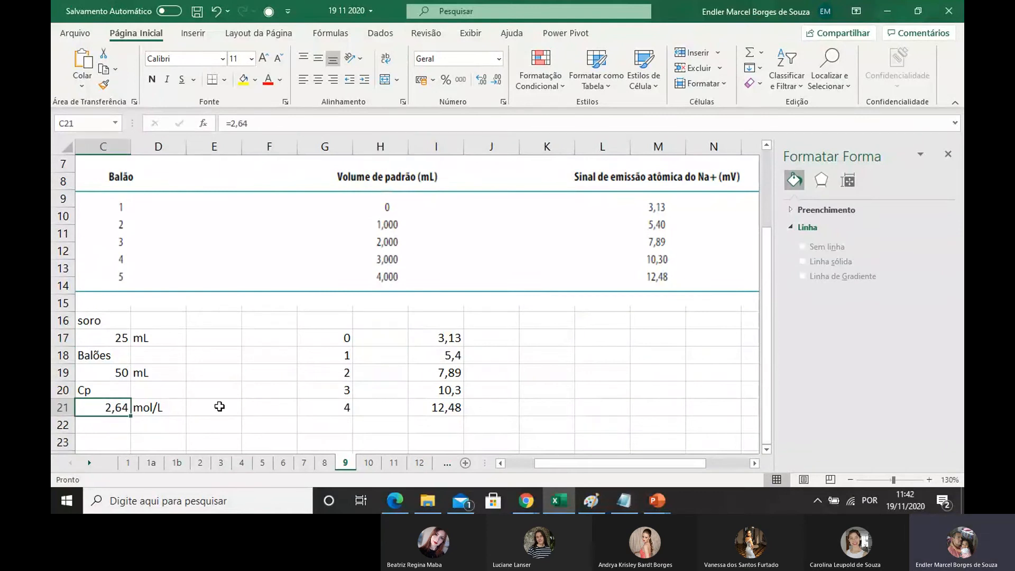
Step: Calculate the added Na+ concentration in H17 with =$C$21*G17/50 and fill the formula down to H21
double_click(371, 336)
text(=)
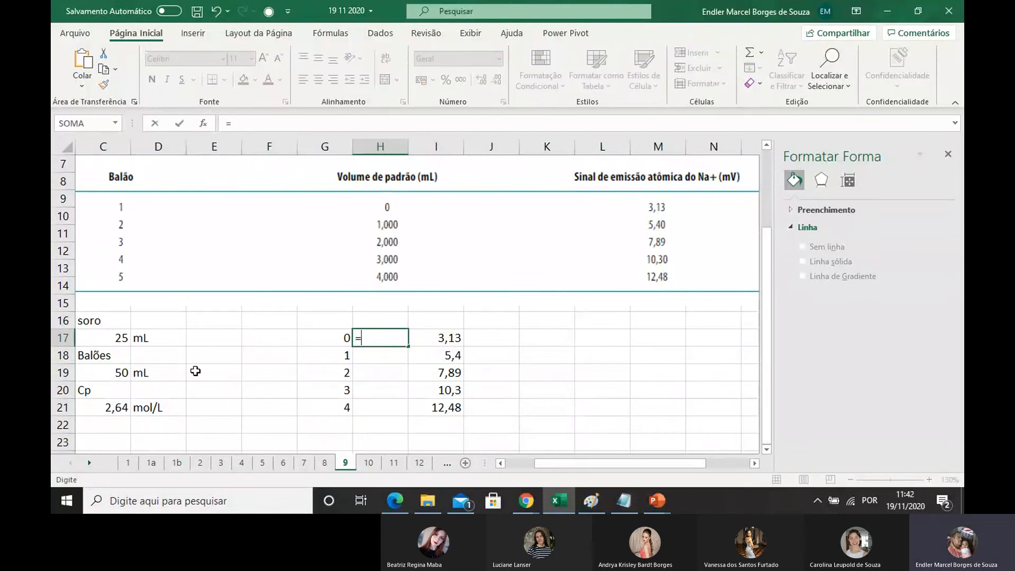
click(114, 408)
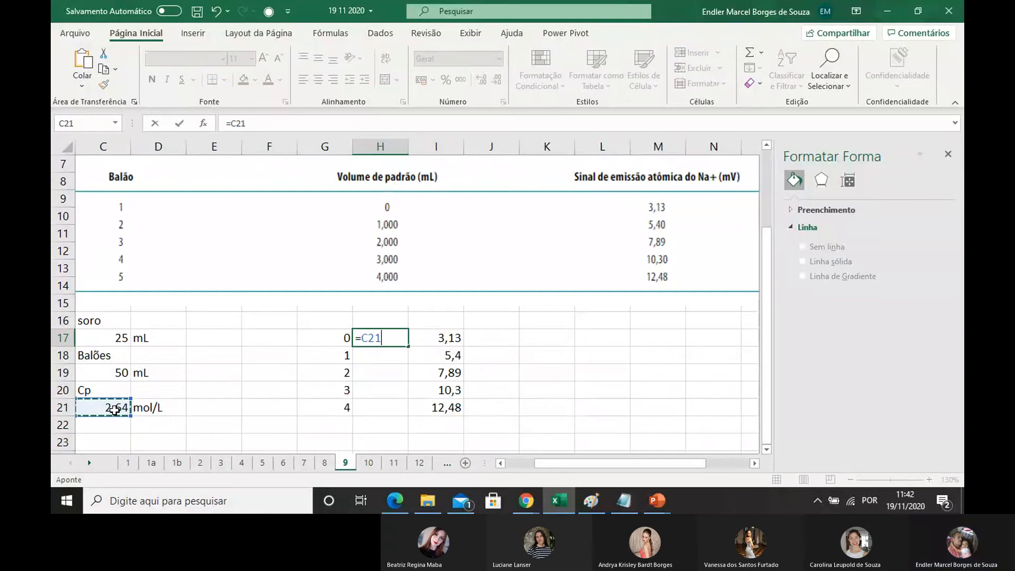
key(F4)
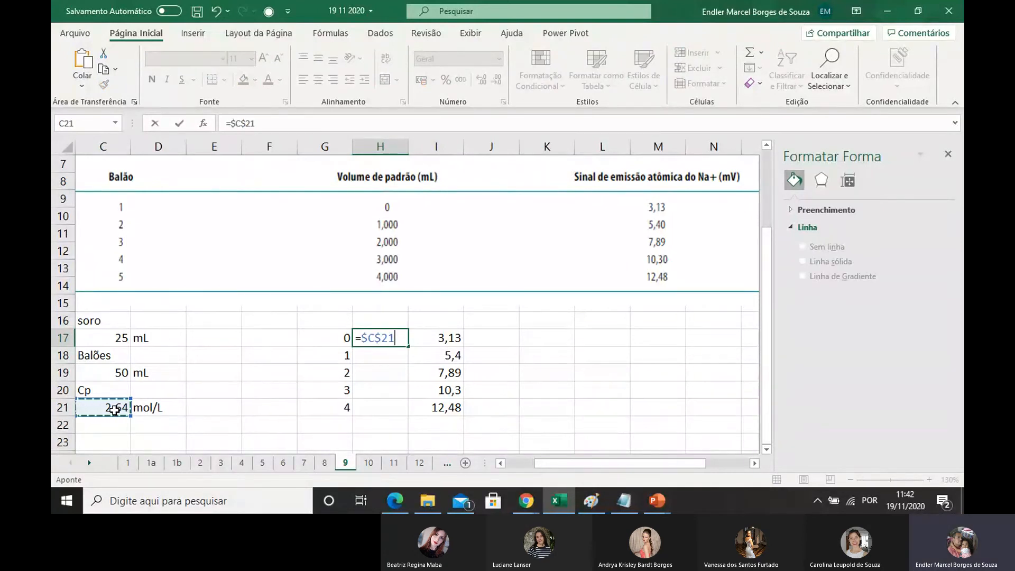
text(*)
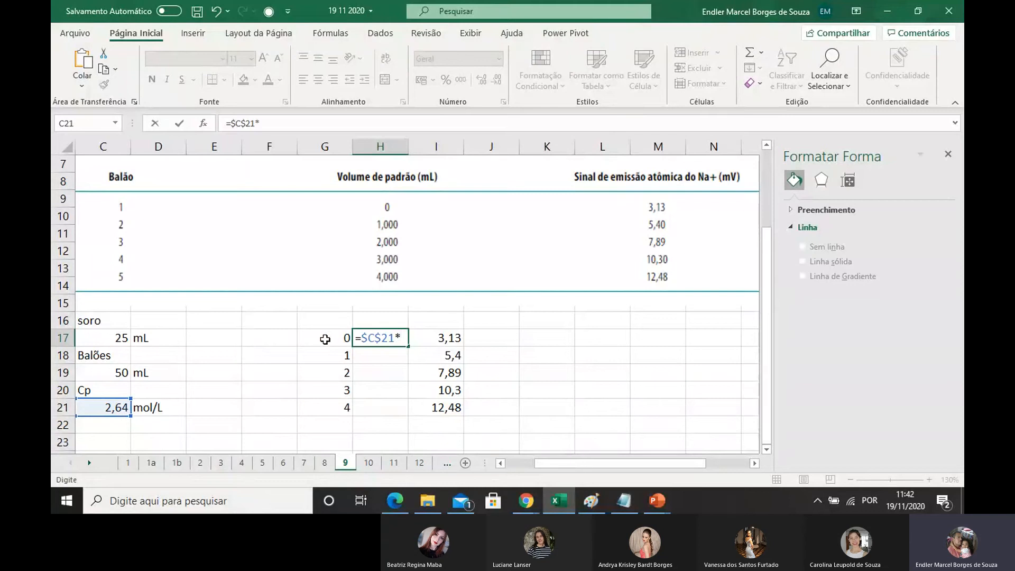
click(325, 338)
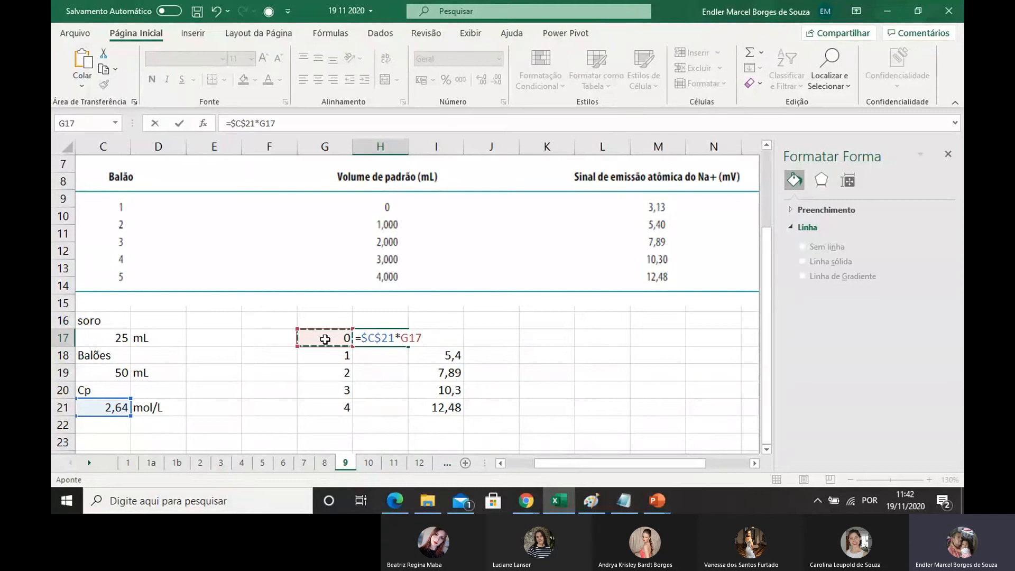
text(/50)
key(Return)
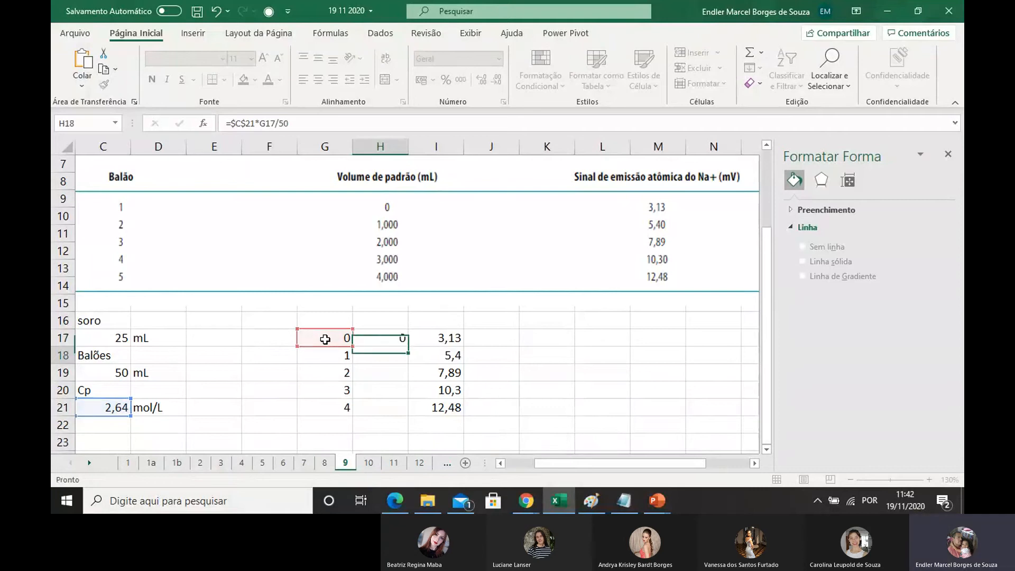
click(402, 340)
drag(408, 345, 365, 422)
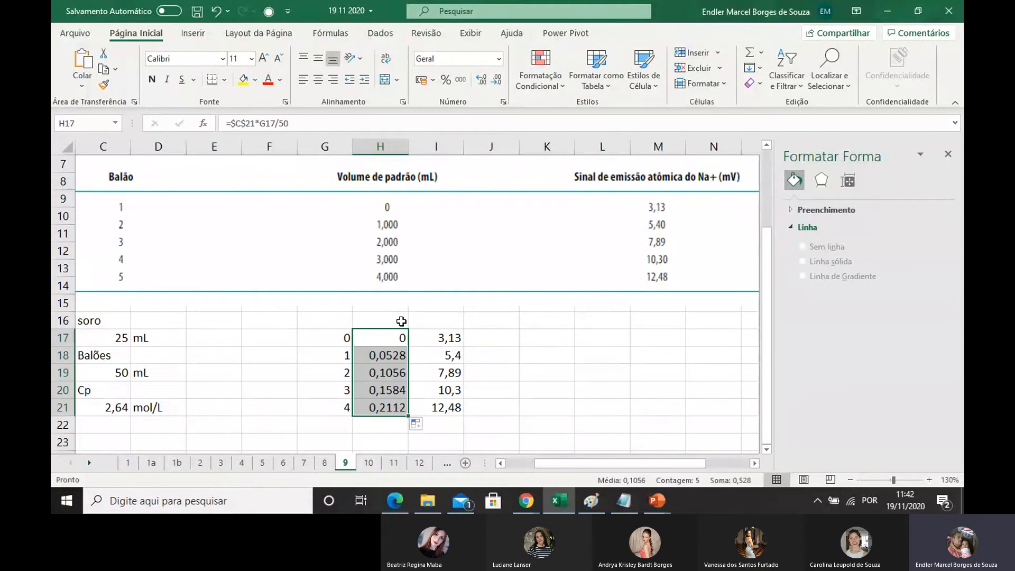
Step: Label the calculated concentration column Na+ in H16
double_click(379, 321)
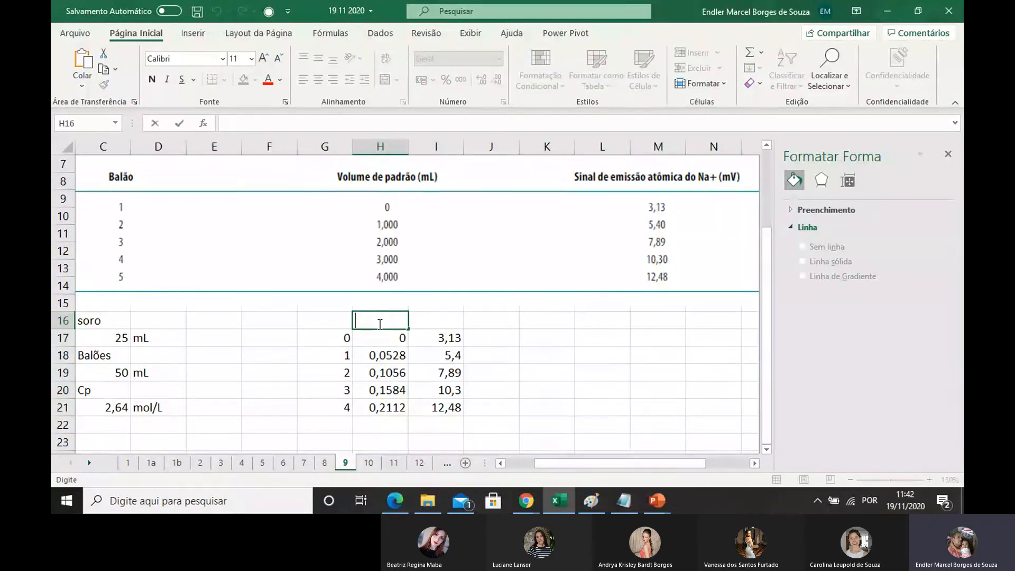
text(Na+)
click(359, 442)
Step: Examine the calculated Na+ concentrations in H17:H21 against the standard volumes in column G
click(386, 340)
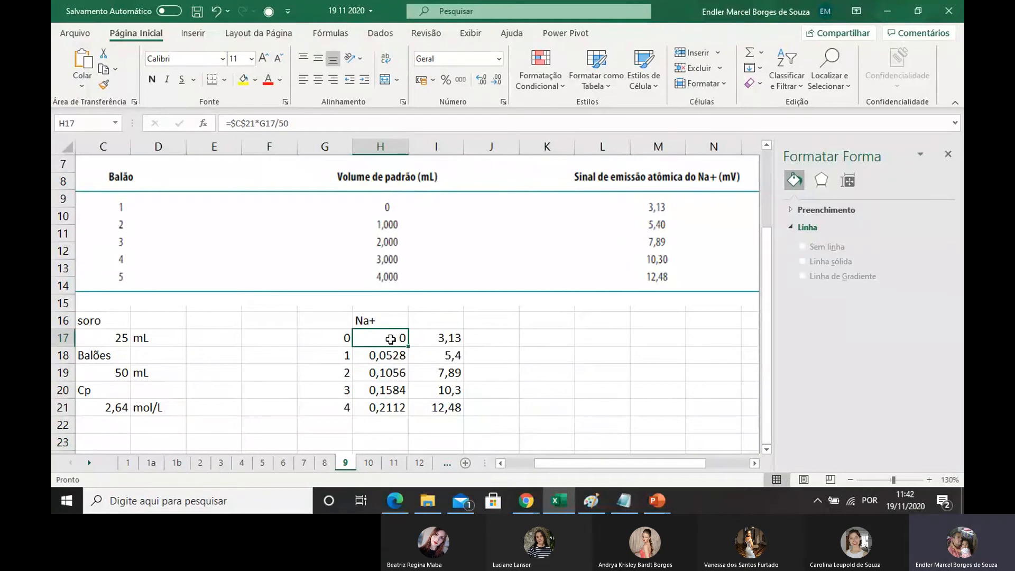
click(345, 341)
click(375, 340)
click(342, 357)
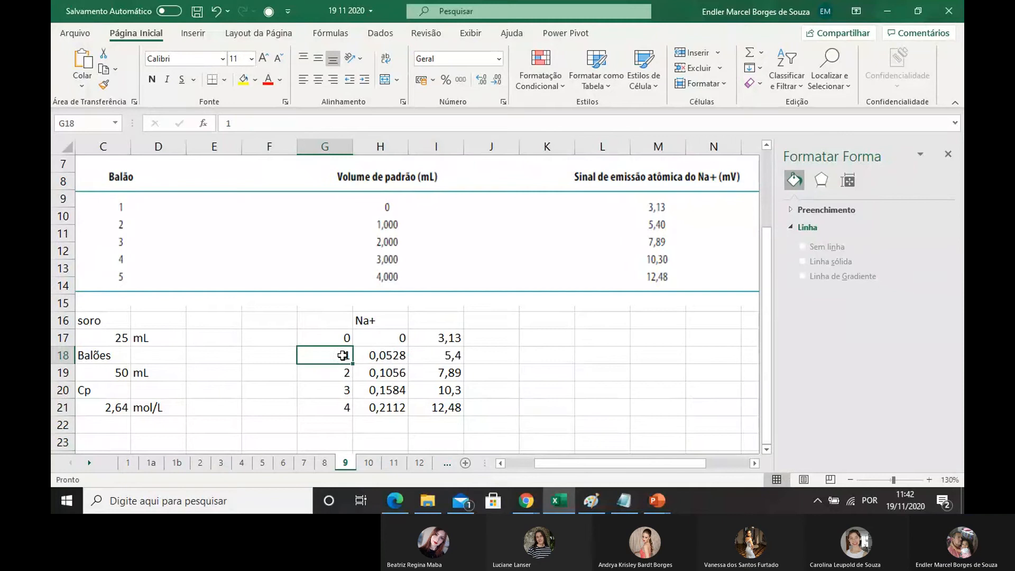
click(373, 355)
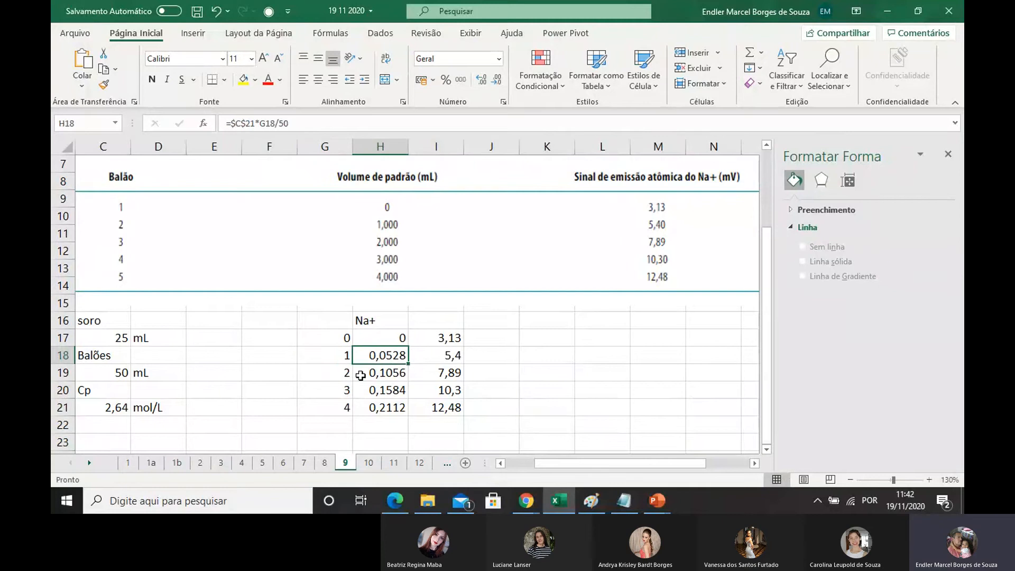
click(343, 358)
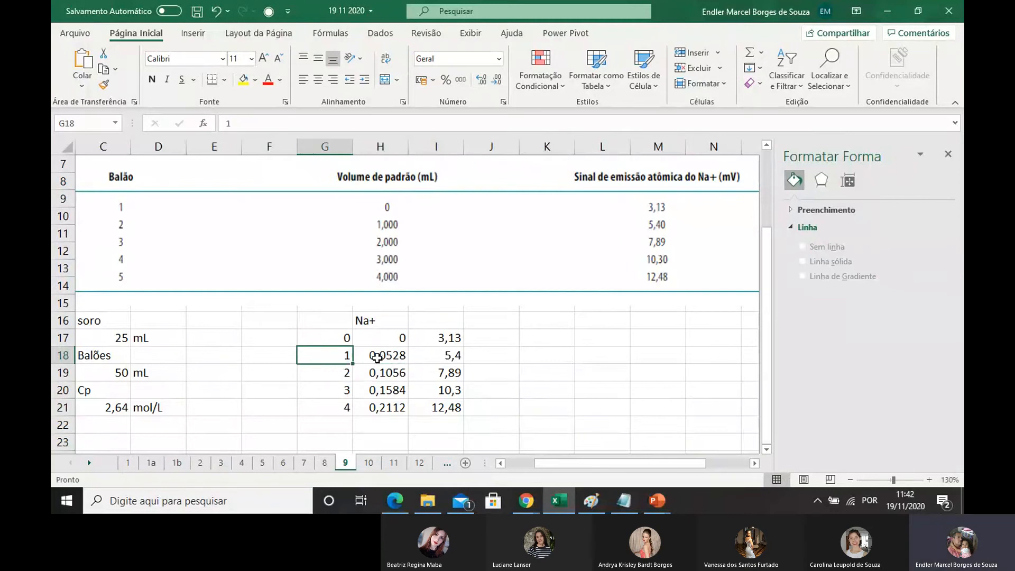
click(377, 357)
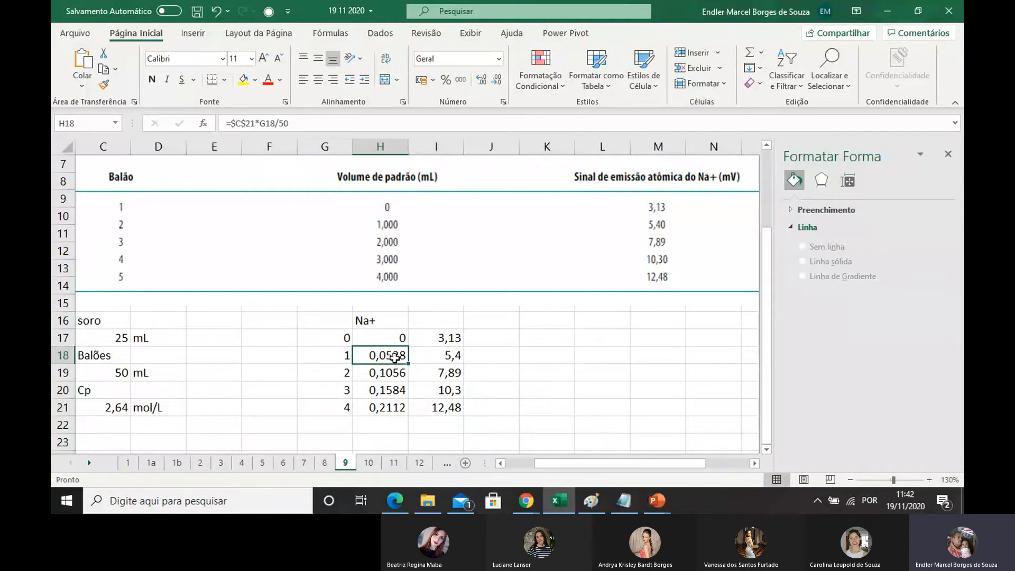
click(386, 375)
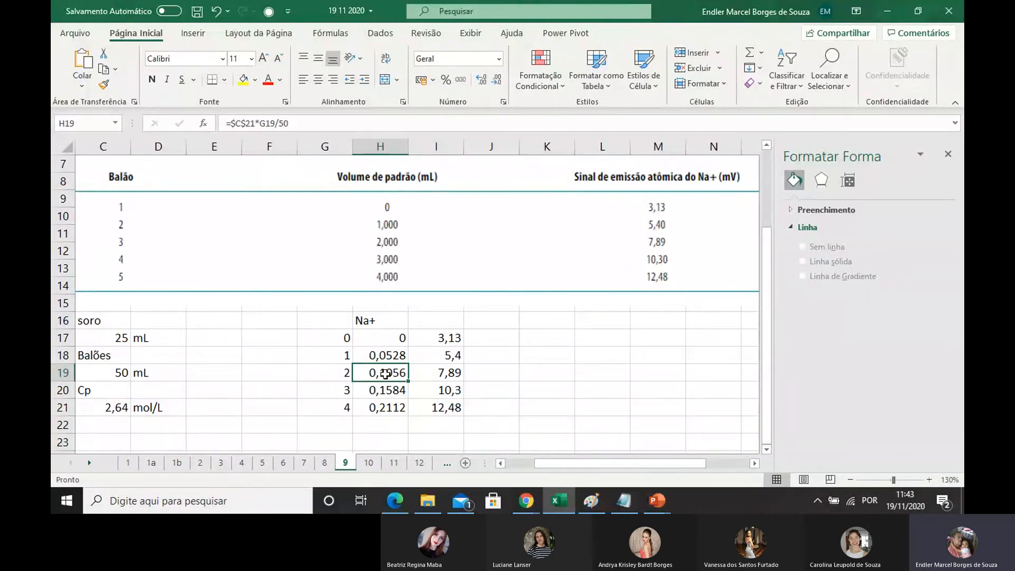
click(386, 392)
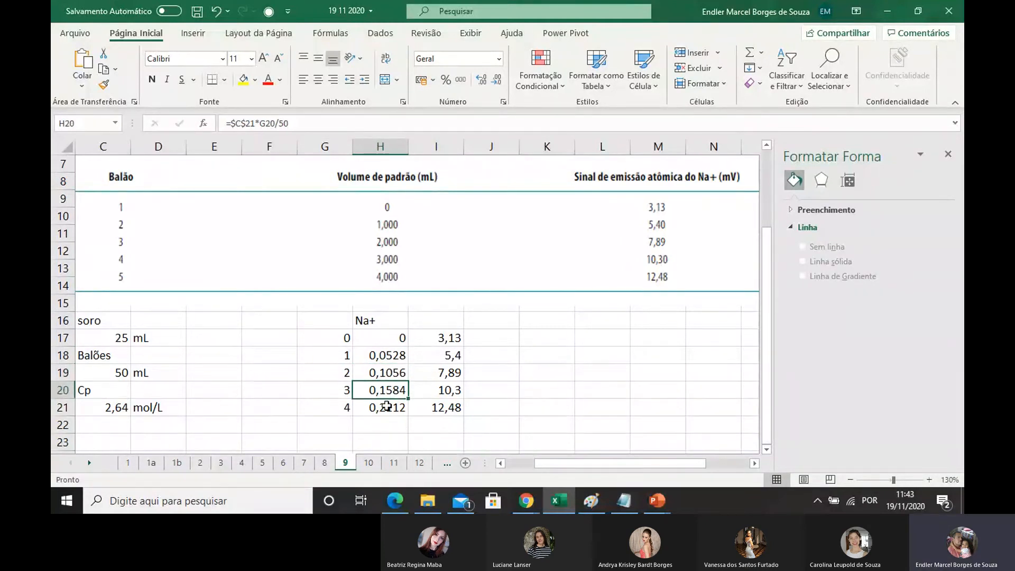
click(387, 406)
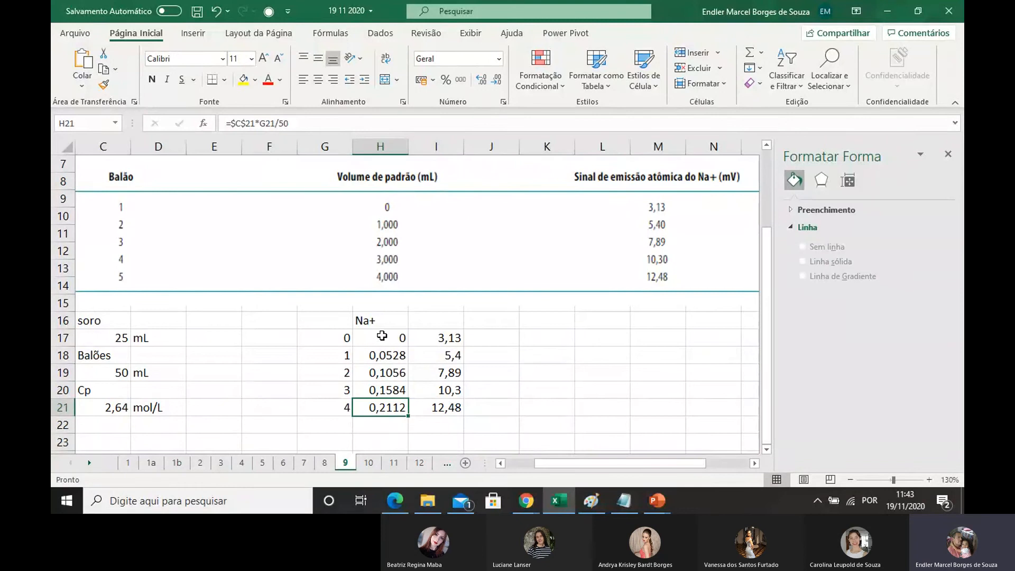
drag(382, 335, 373, 410)
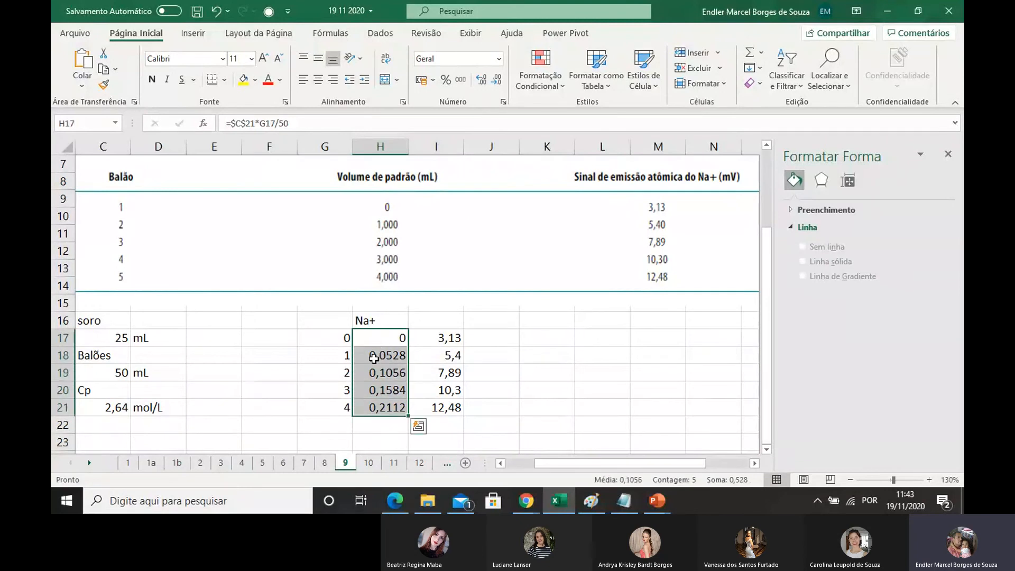
drag(373, 357, 373, 412)
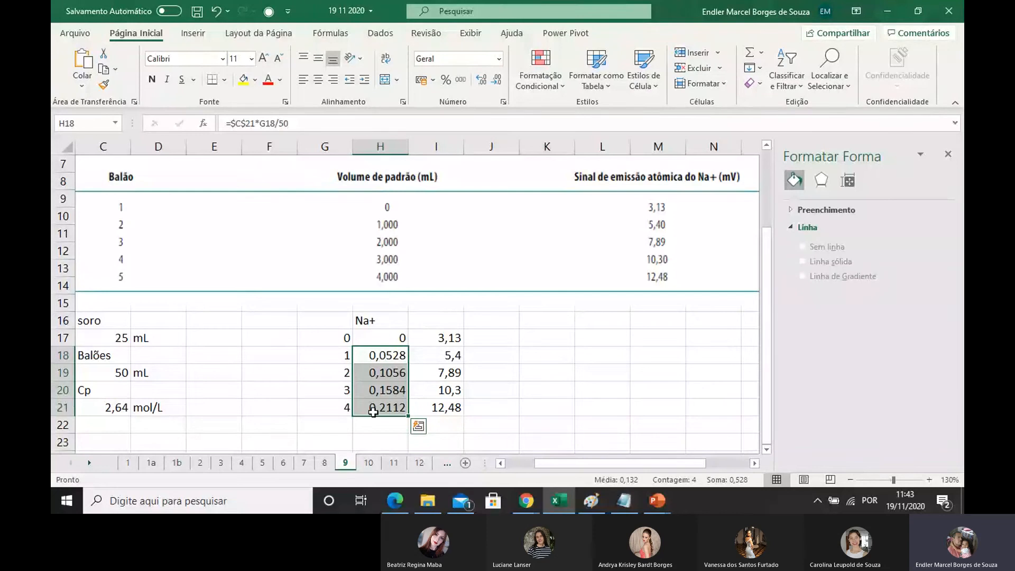
click(376, 355)
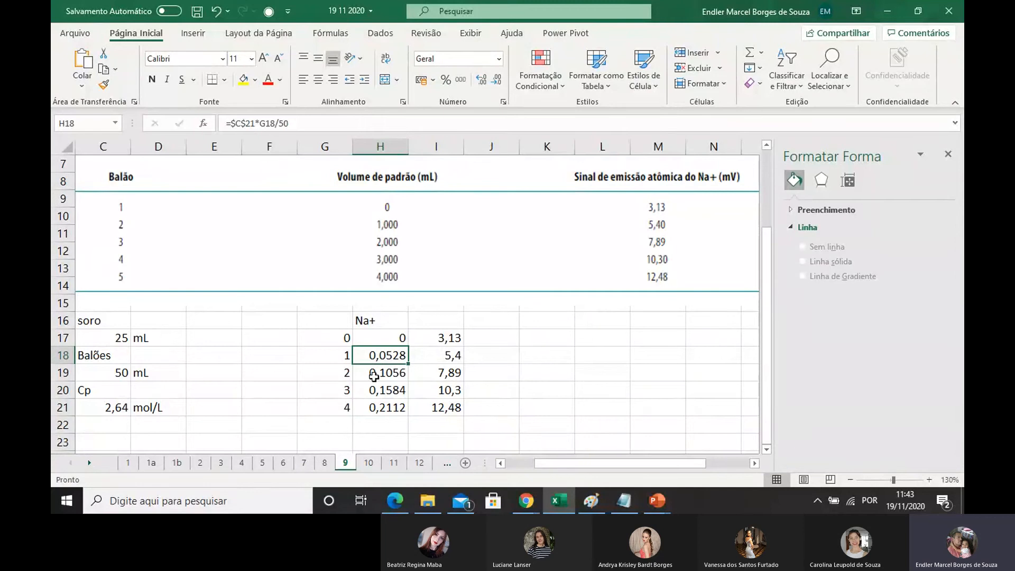
click(386, 372)
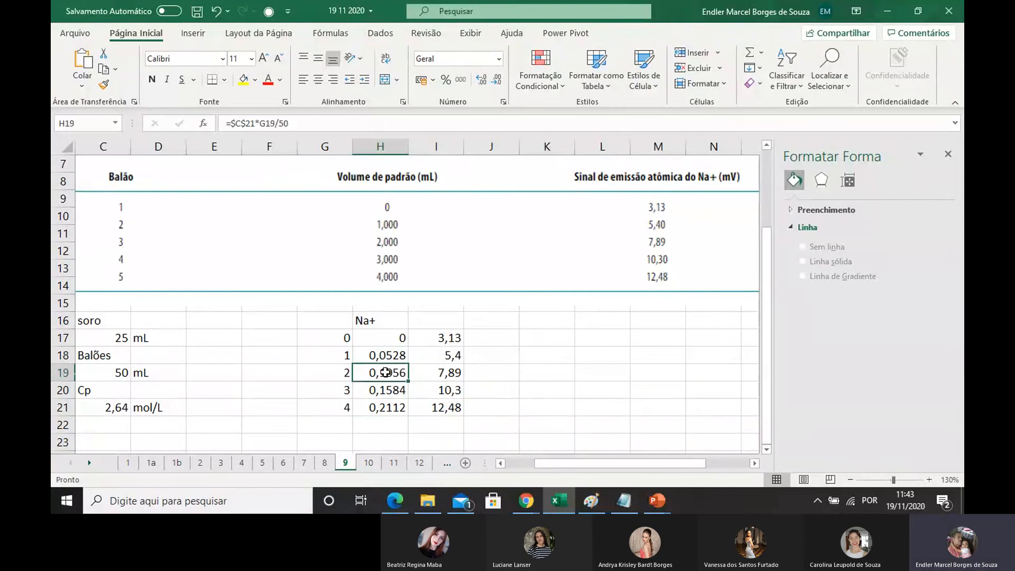
click(391, 339)
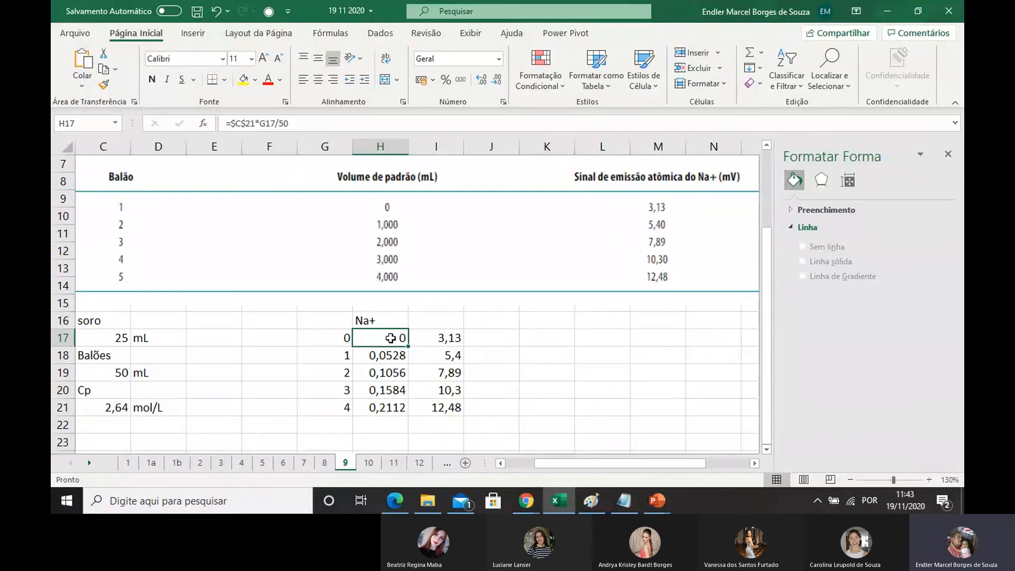
click(392, 376)
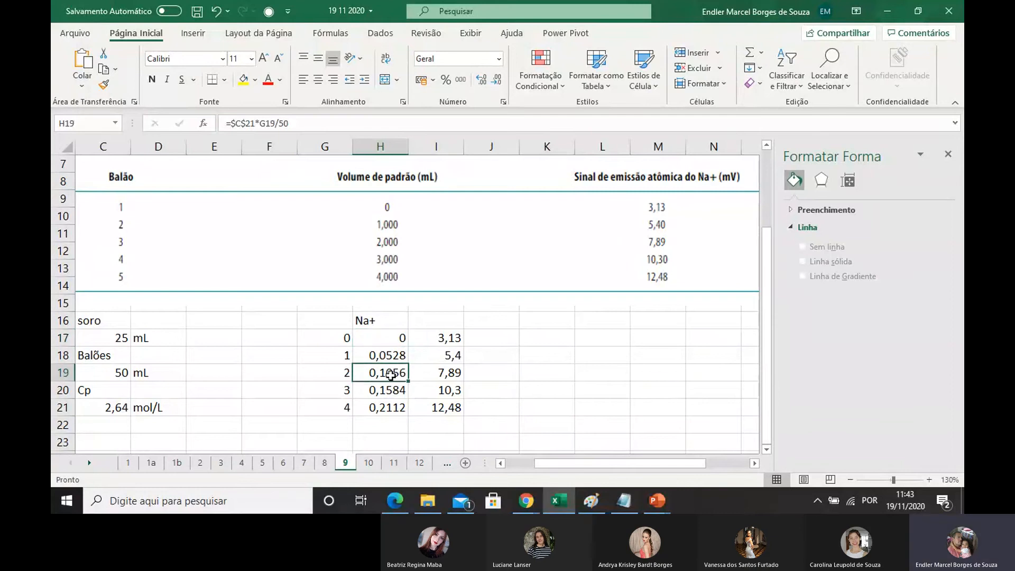
Step: Insert a markers-only scatter chart of the emission signals against the Na+ concentrations from H17:I21
drag(388, 343, 430, 410)
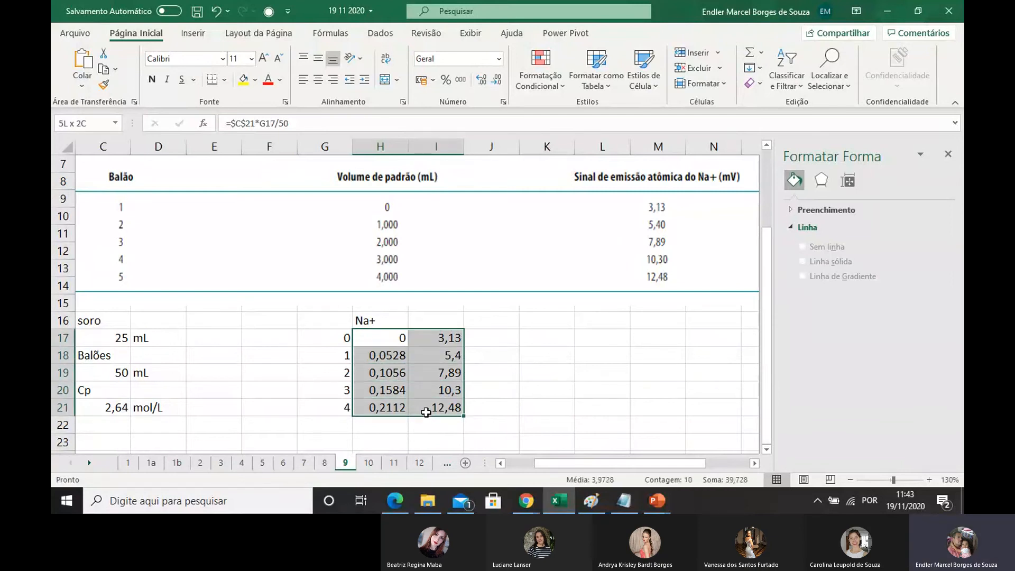
click(193, 33)
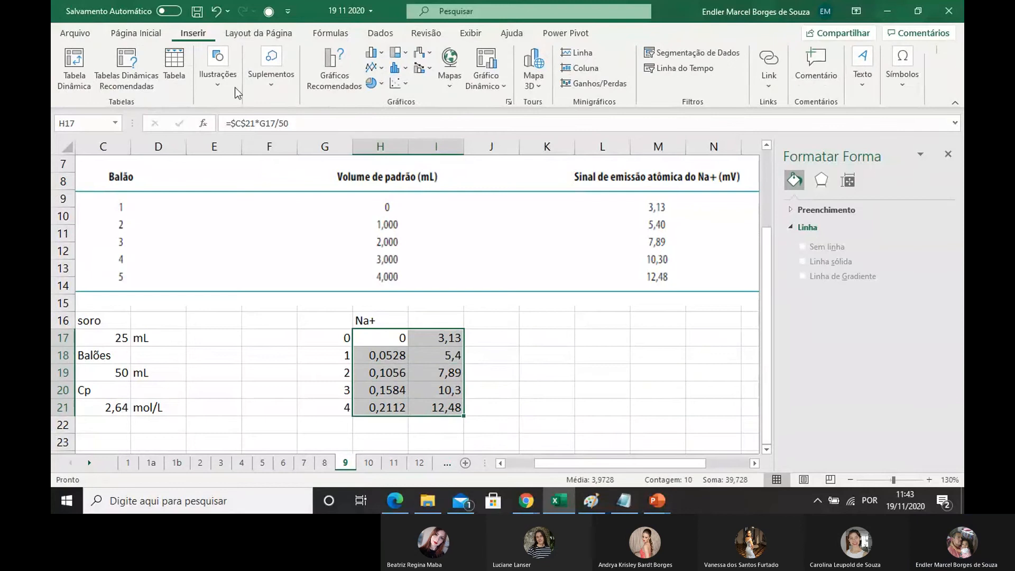
click(395, 84)
click(408, 129)
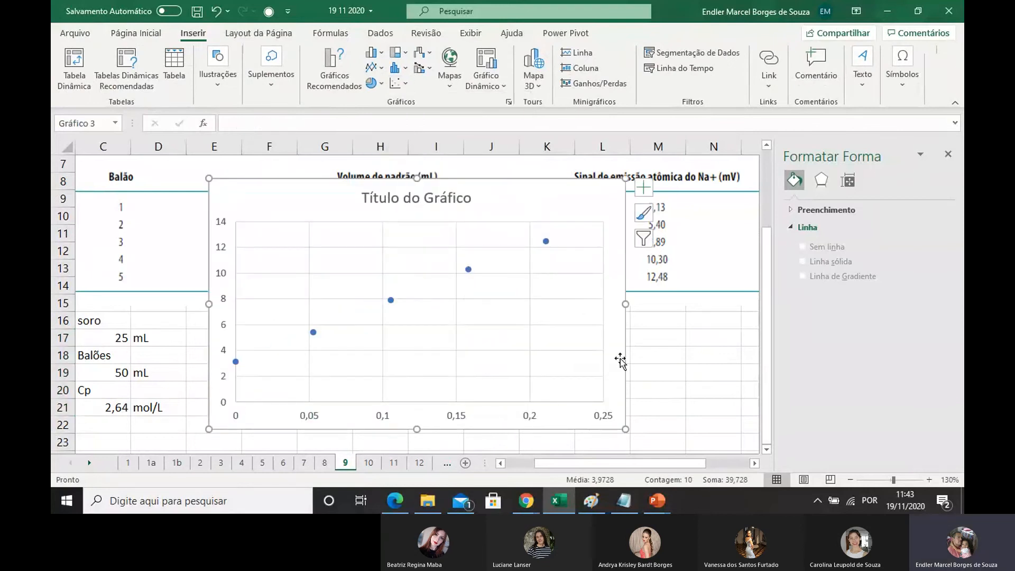
Step: Set the chart's horizontal axis minimum to -0,2 and delete the chart title
click(533, 417)
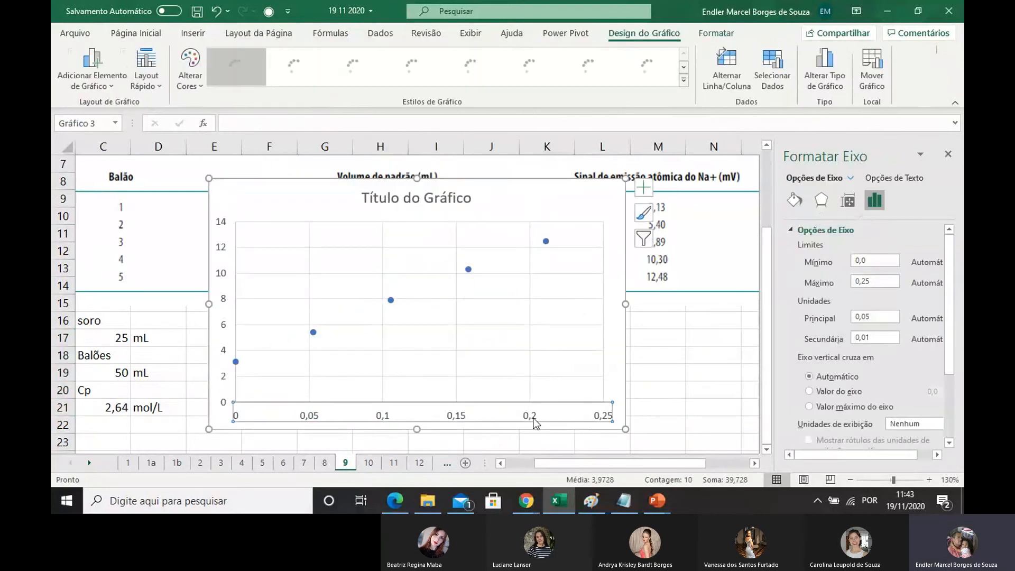
right_click(533, 417)
click(580, 408)
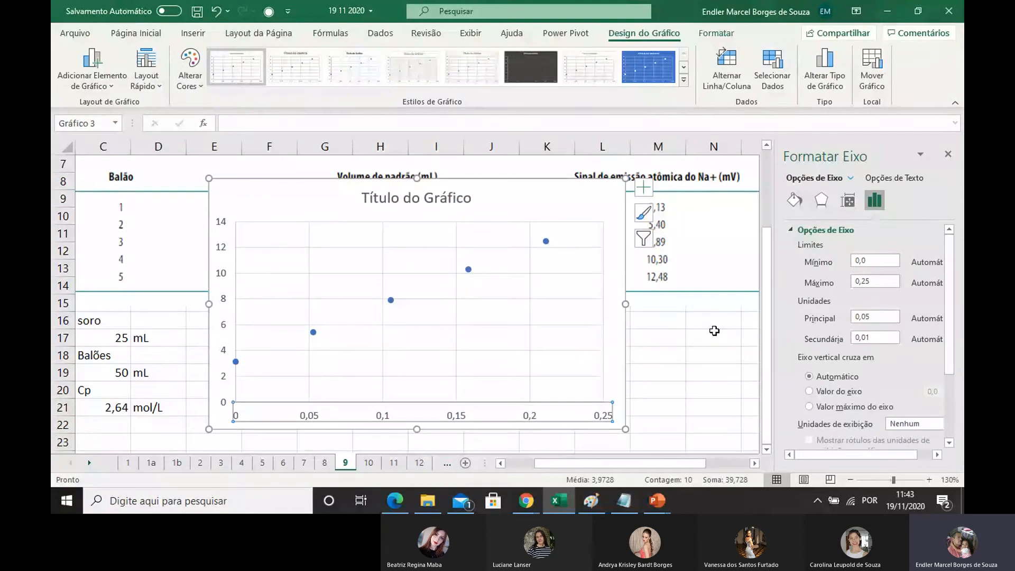
click(865, 261)
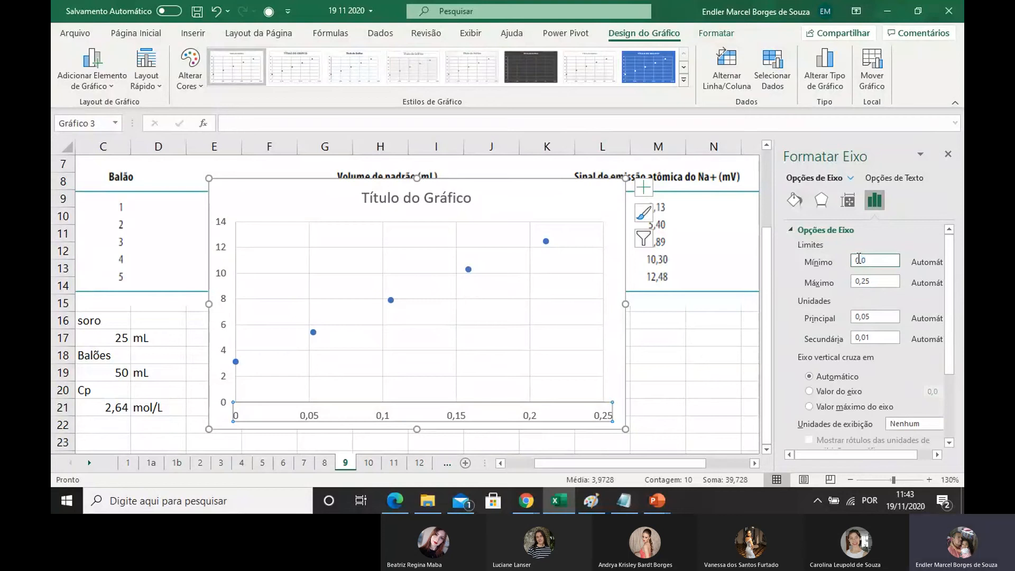
text(-)
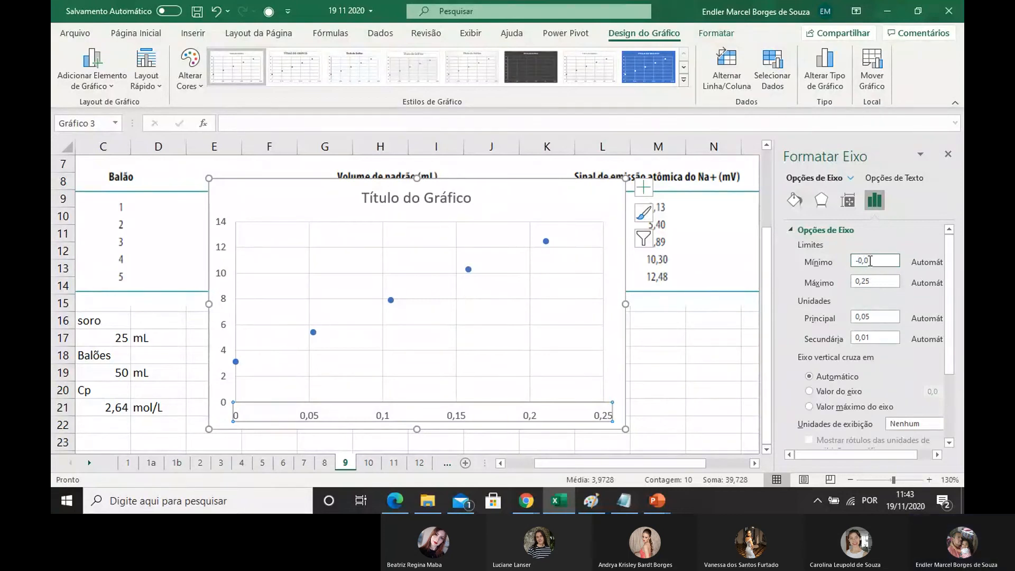
key(BackSpace)
text(2)
click(881, 315)
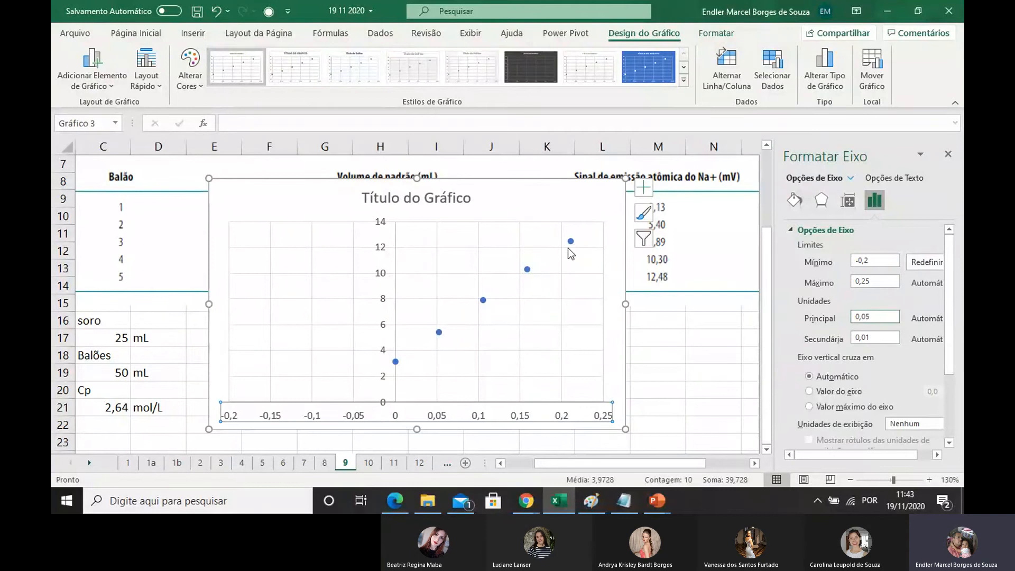
click(420, 199)
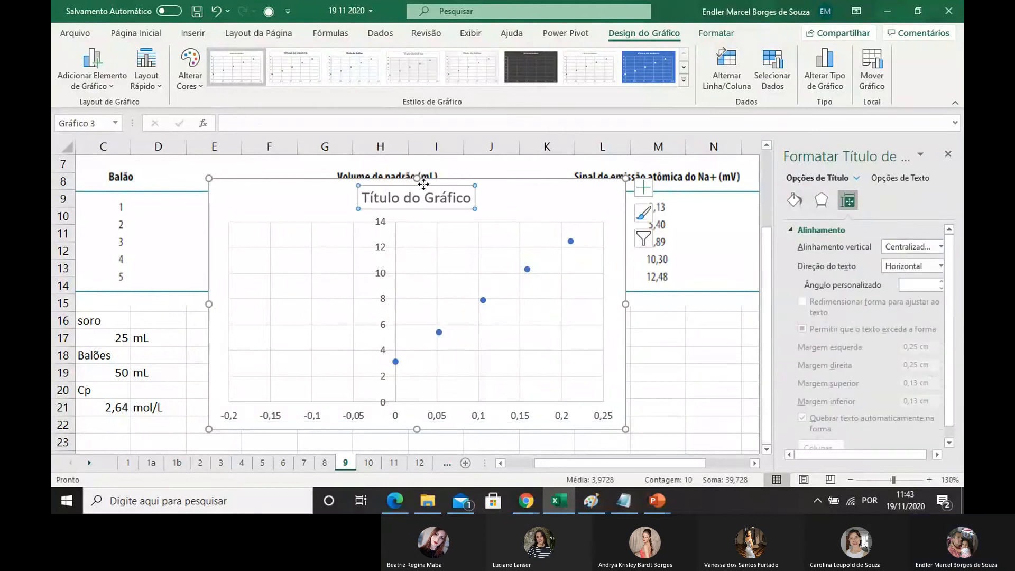
key(Delete)
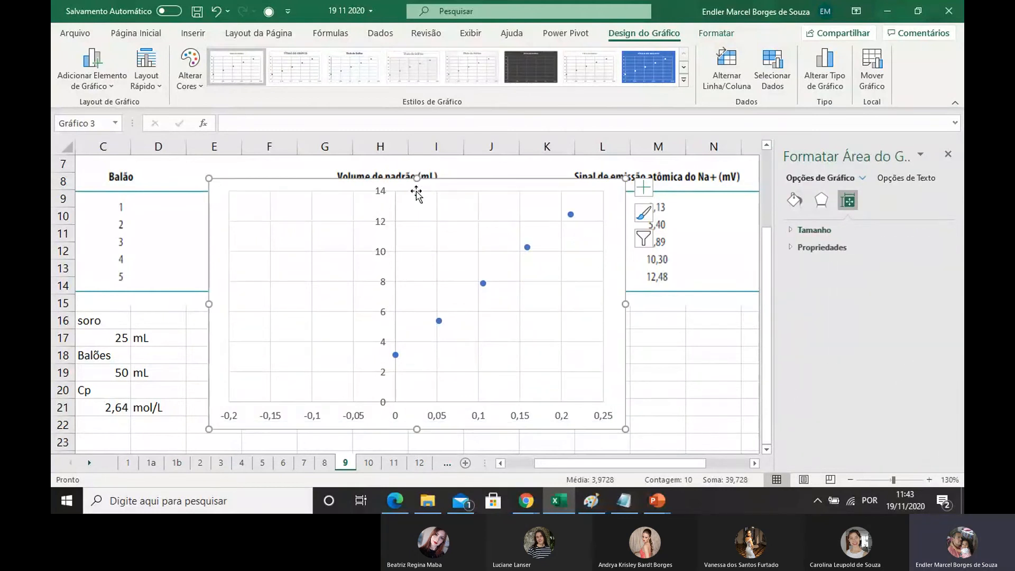
click(200, 36)
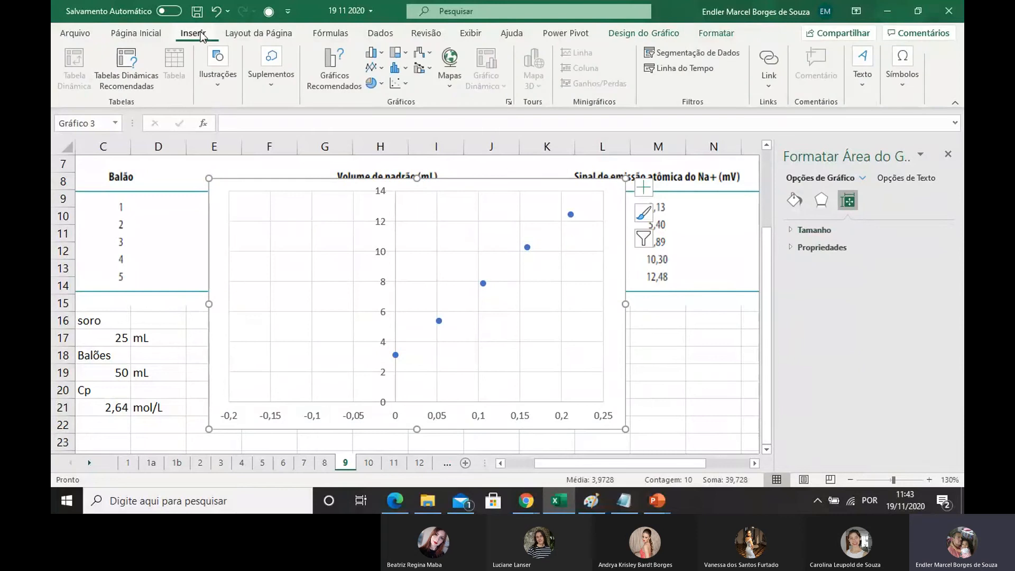
click(397, 85)
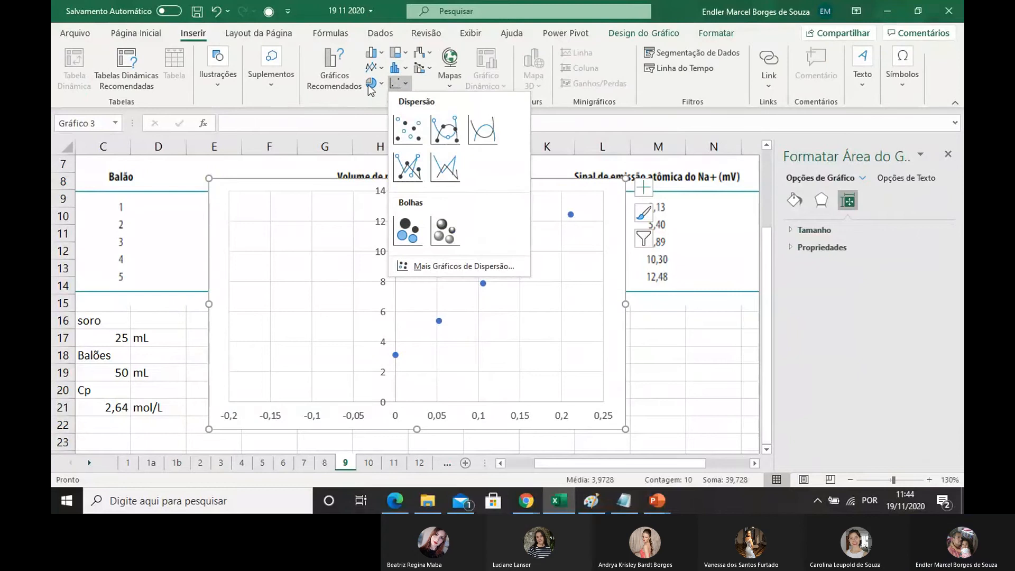
click(203, 36)
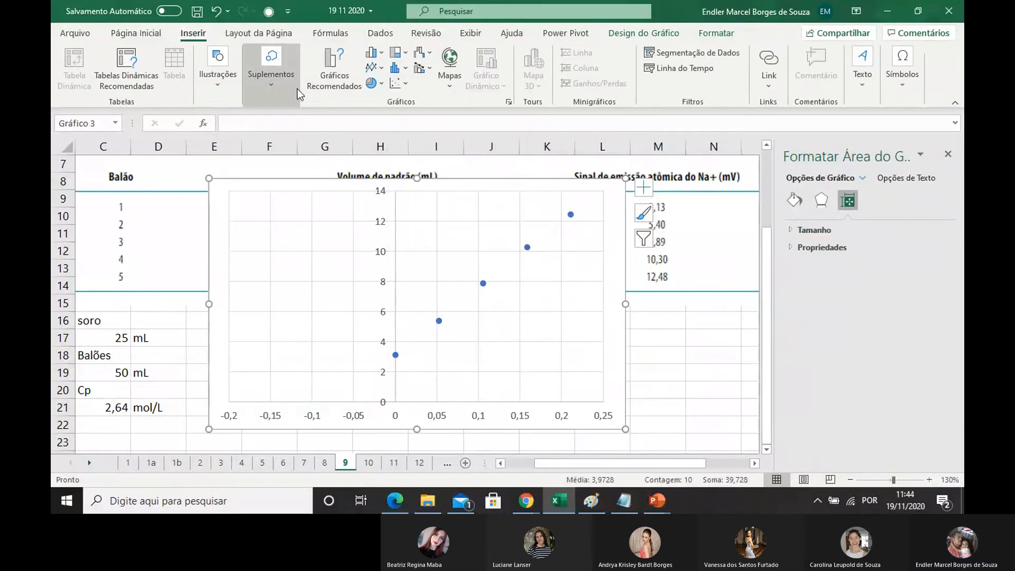
Step: Draw a straight line on the chart from the zero-standard point down to the horizontal axis at about -0,08
click(142, 34)
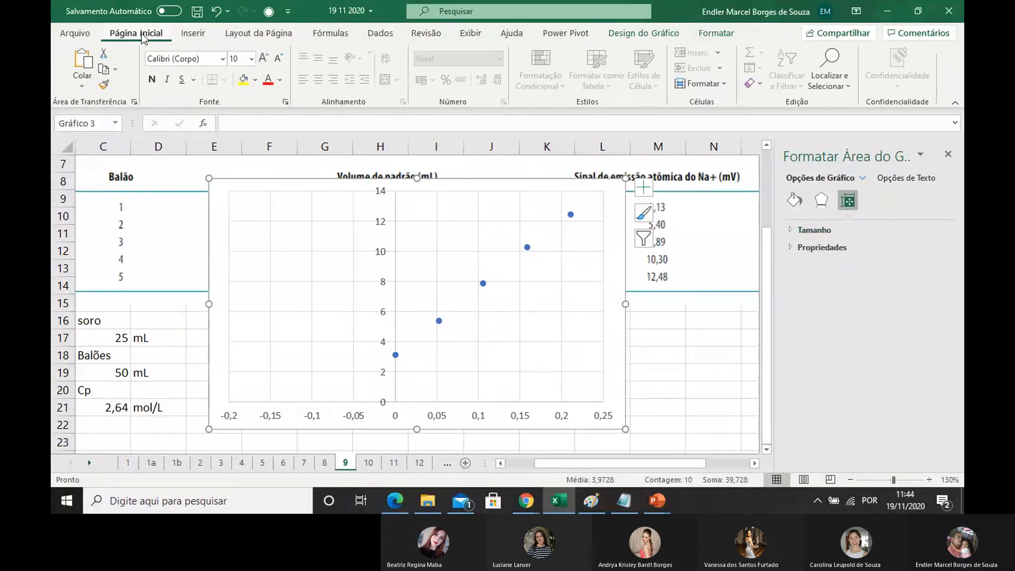
click(190, 36)
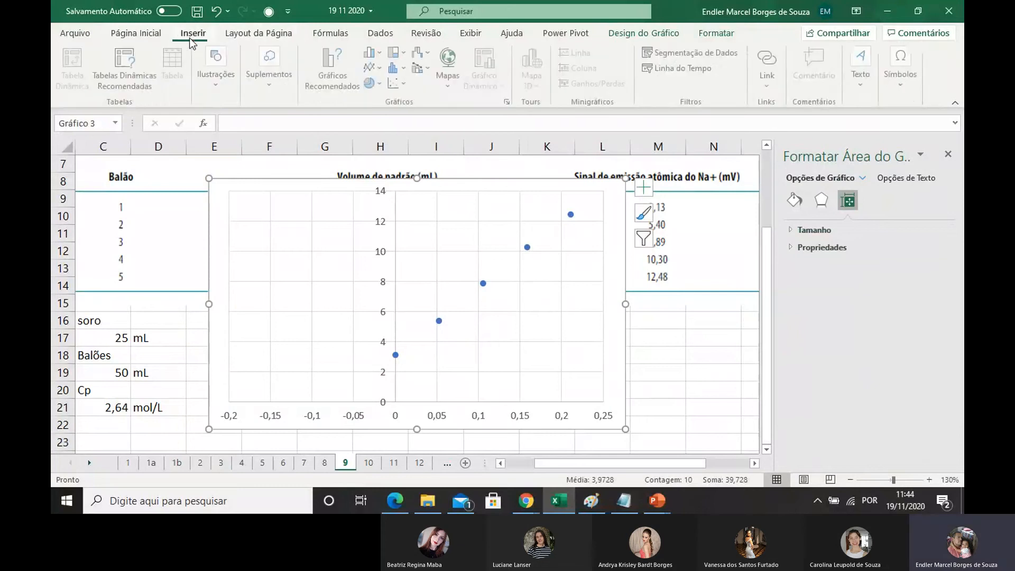
click(228, 78)
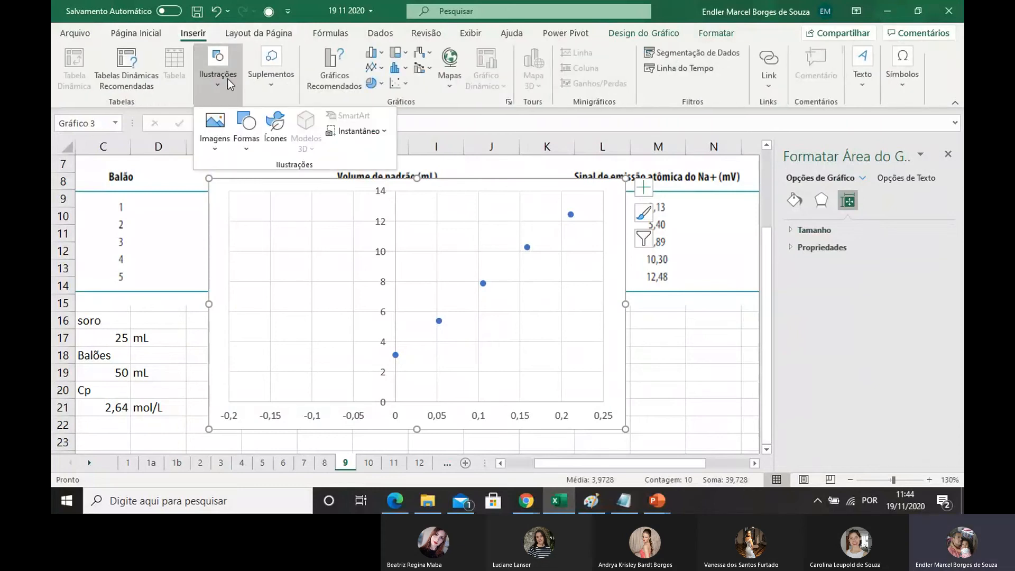
click(250, 125)
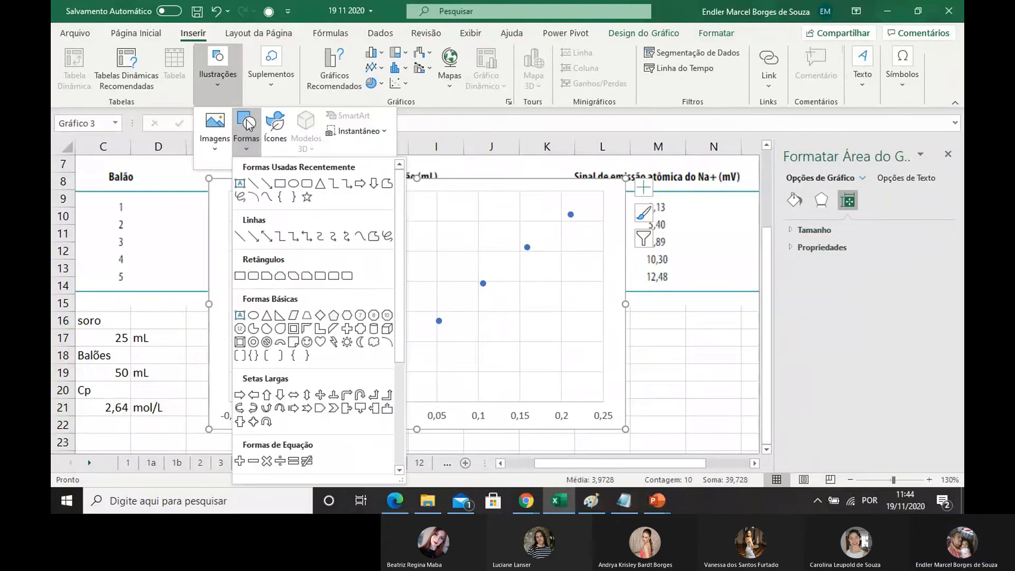
click(254, 183)
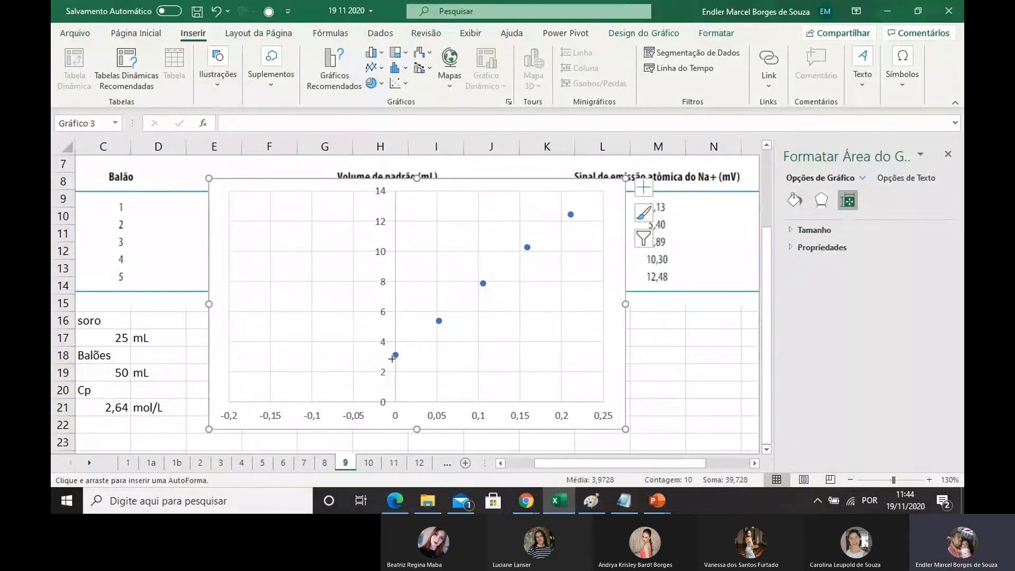
drag(395, 355, 330, 401)
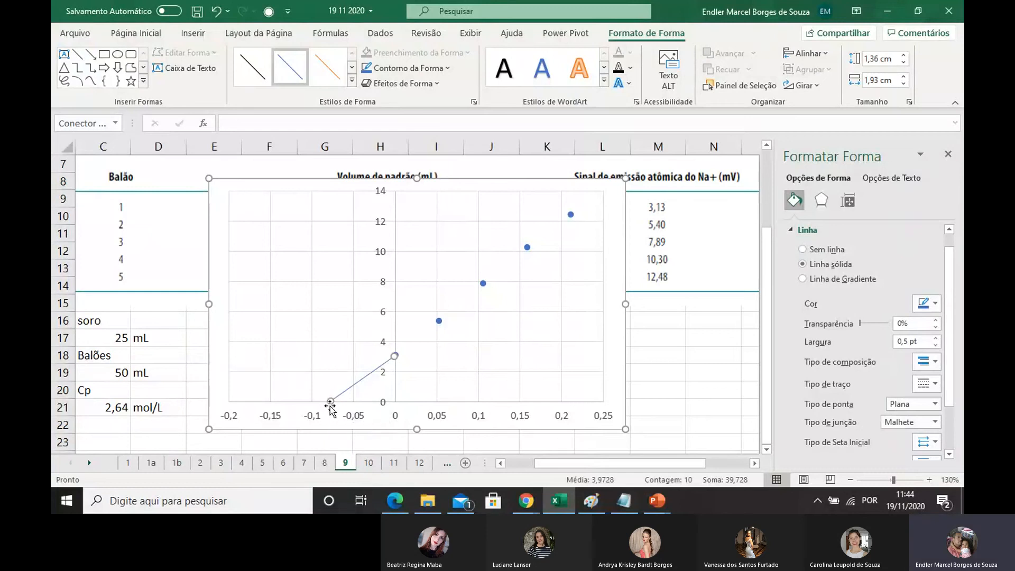
Step: Move the chart below the exercise table so its upper edge sits near row 16
click(532, 218)
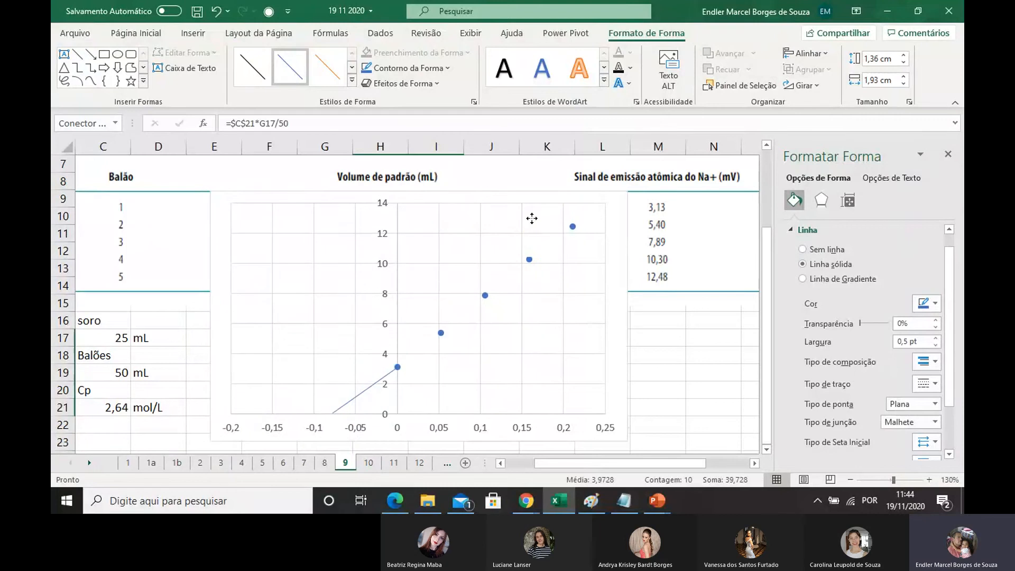
drag(532, 218, 443, 322)
scroll(413, 266, down, 2)
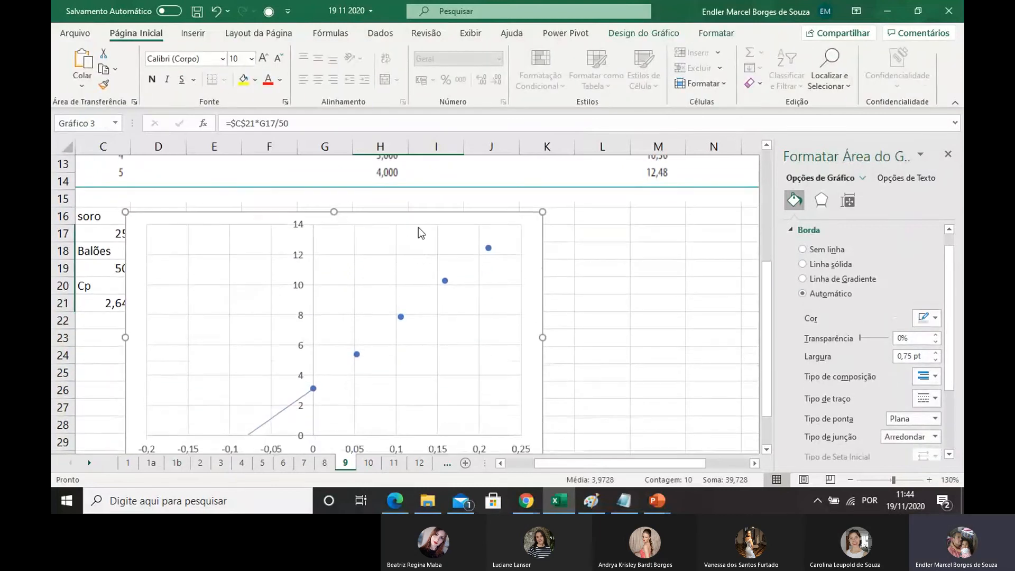
mouse_move(412, 220)
mouse_down()
mouse_move(430, 351)
mouse_move(414, 211)
mouse_move(403, 210)
mouse_move(413, 212)
mouse_up()
Step: Merge and centre L18:M18 and enter the line equation y = ax + b there
click(645, 248)
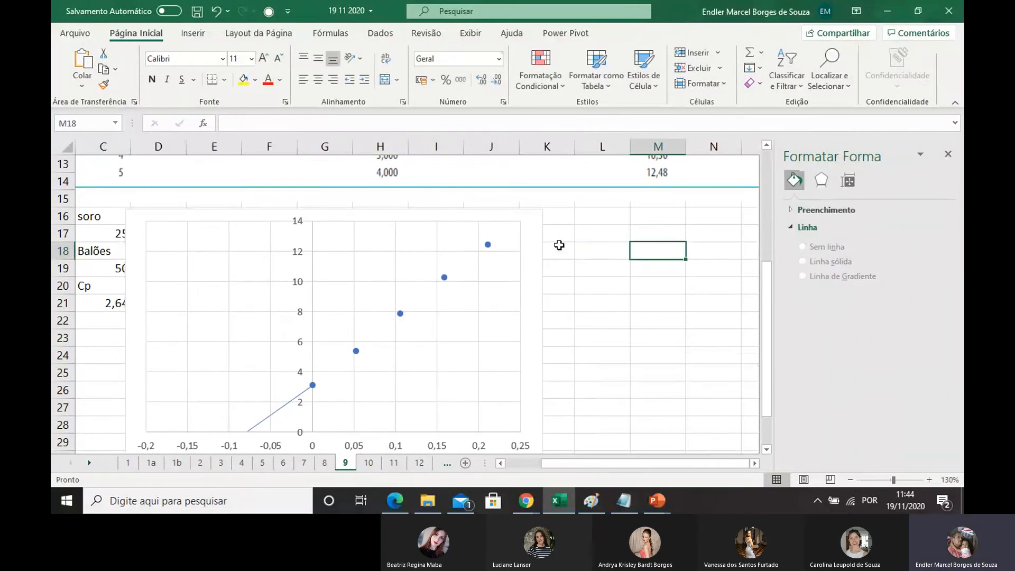
drag(585, 246, 653, 250)
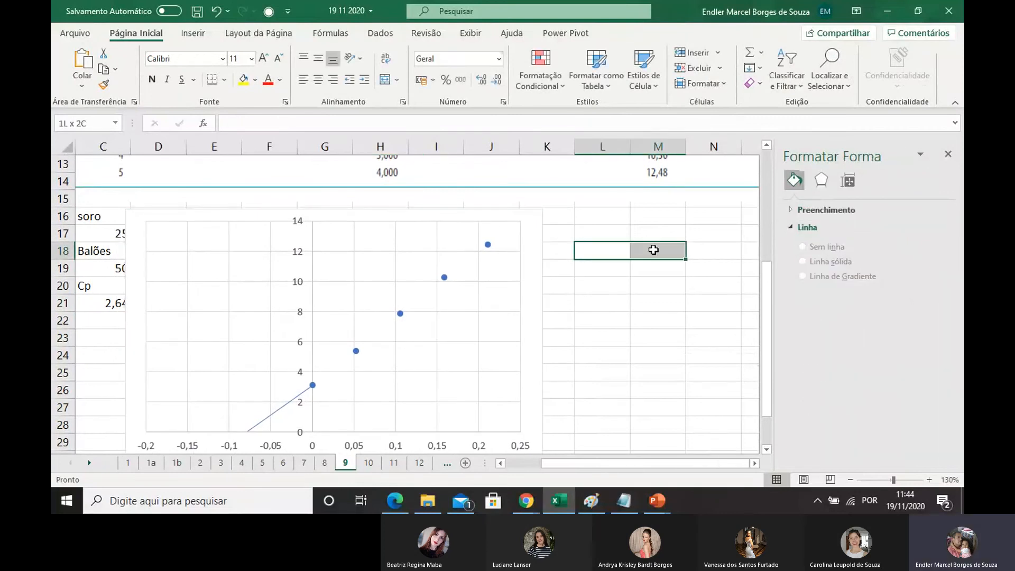
click(385, 79)
double_click(596, 250)
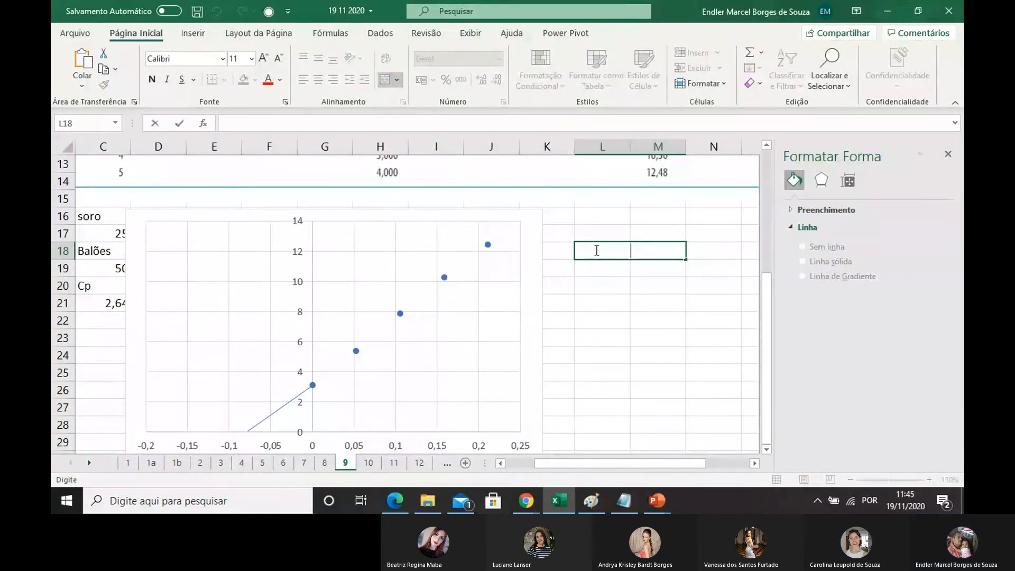
text(y = )
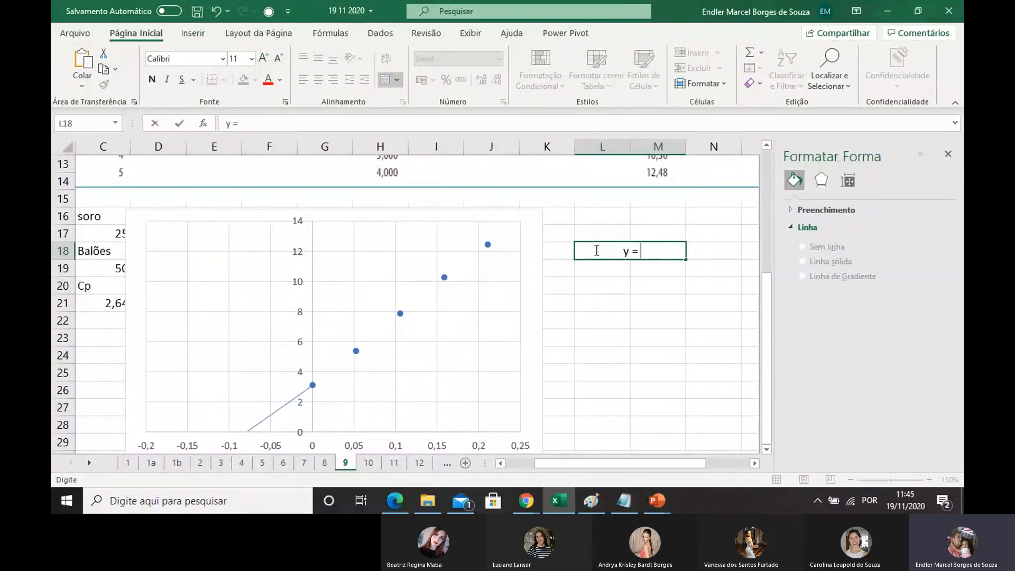
text(ax )
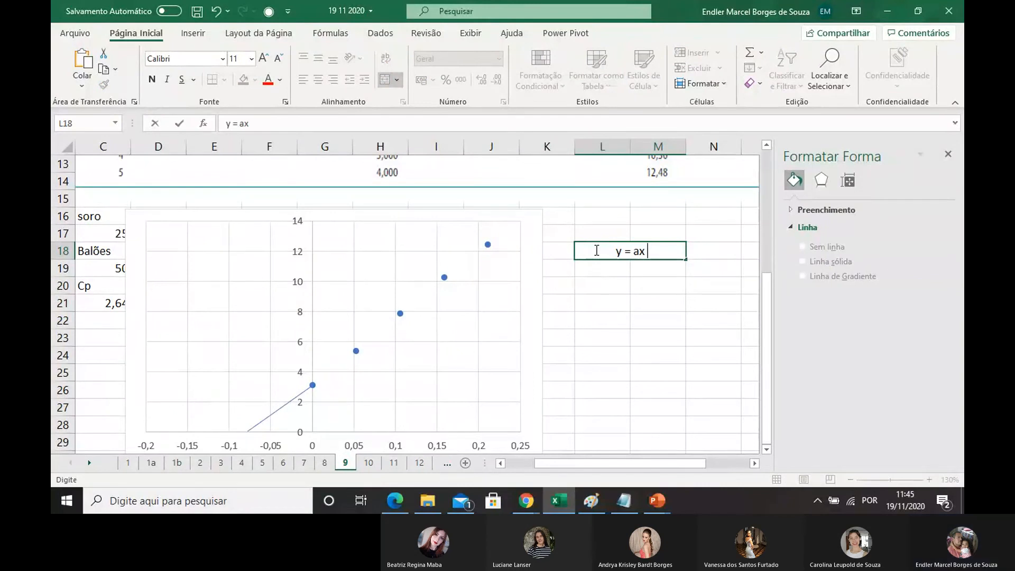
text(=)
key(BackSpace)
text(+ b)
Step: Write the condition y = 0 in L19 and the rearranged expression x = -b/a in L20
click(597, 269)
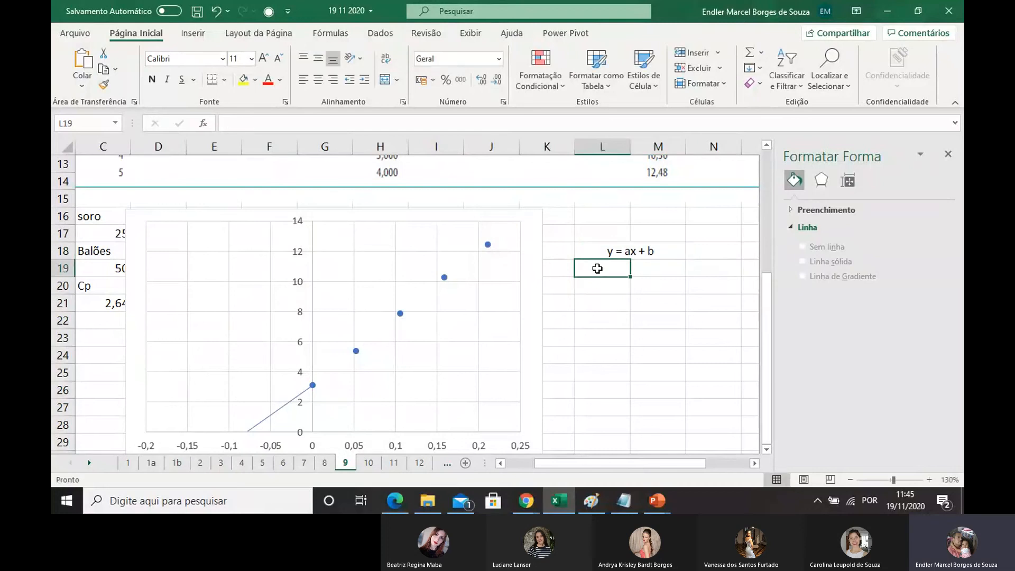
text(y)
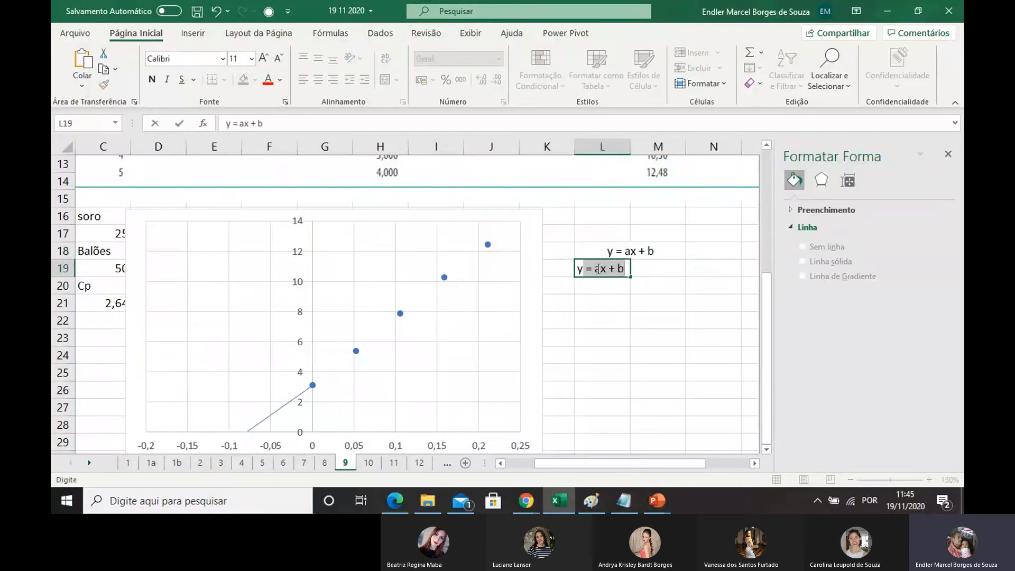
key(BackSpace)
text(= )
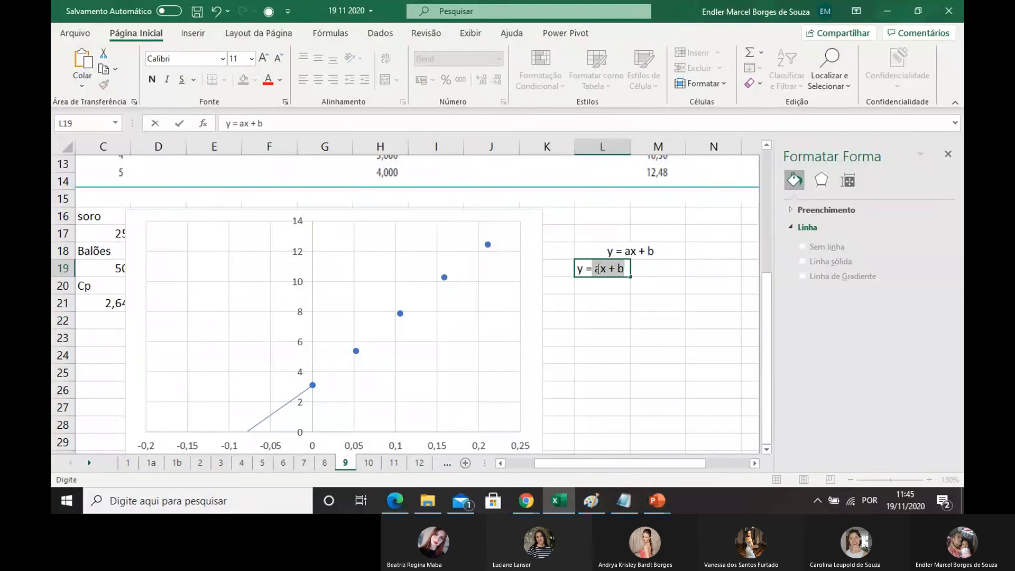
text(0)
key(Return)
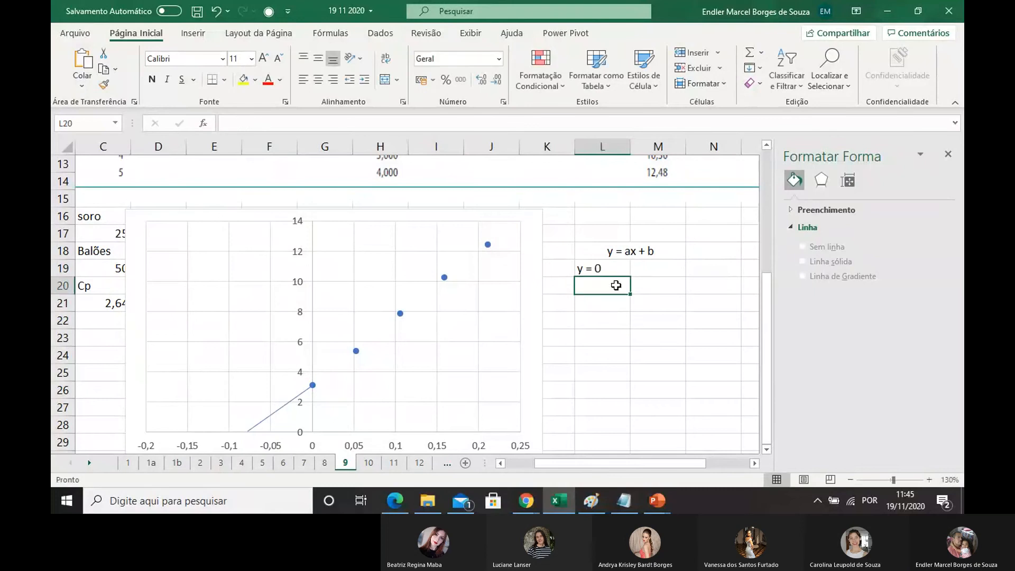
text(x)
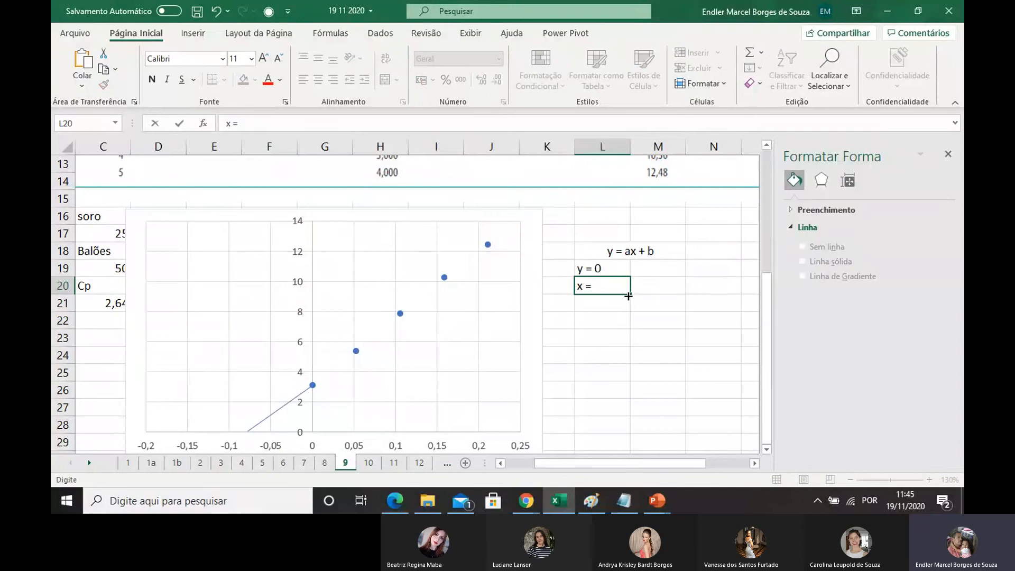
text( = -b/a)
key(Return)
click(611, 343)
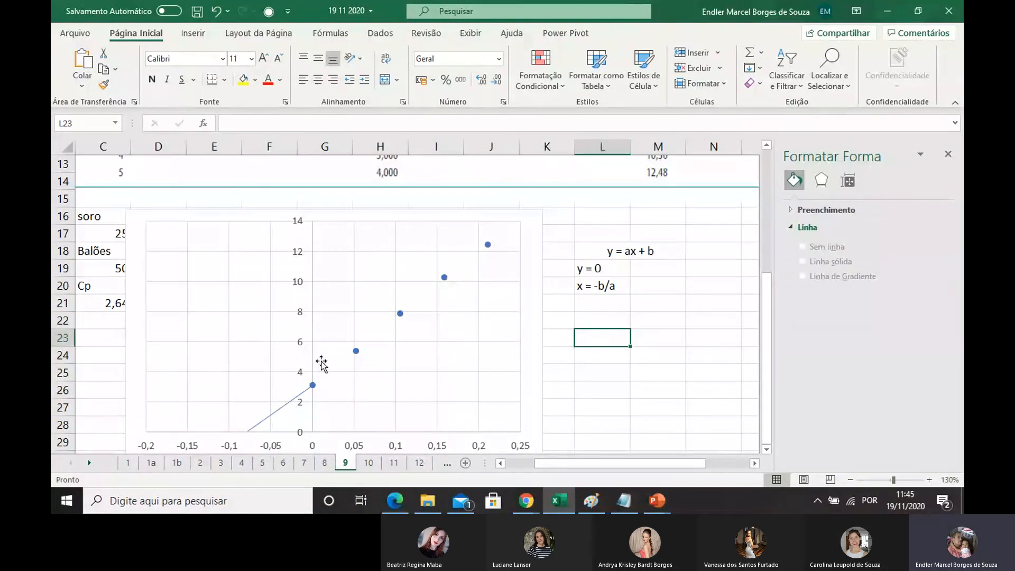
Step: Move the chart below the data in rows 16 to 21 and add a linear trendline showing its equation and R-squared value
drag(378, 216, 277, 339)
click(380, 364)
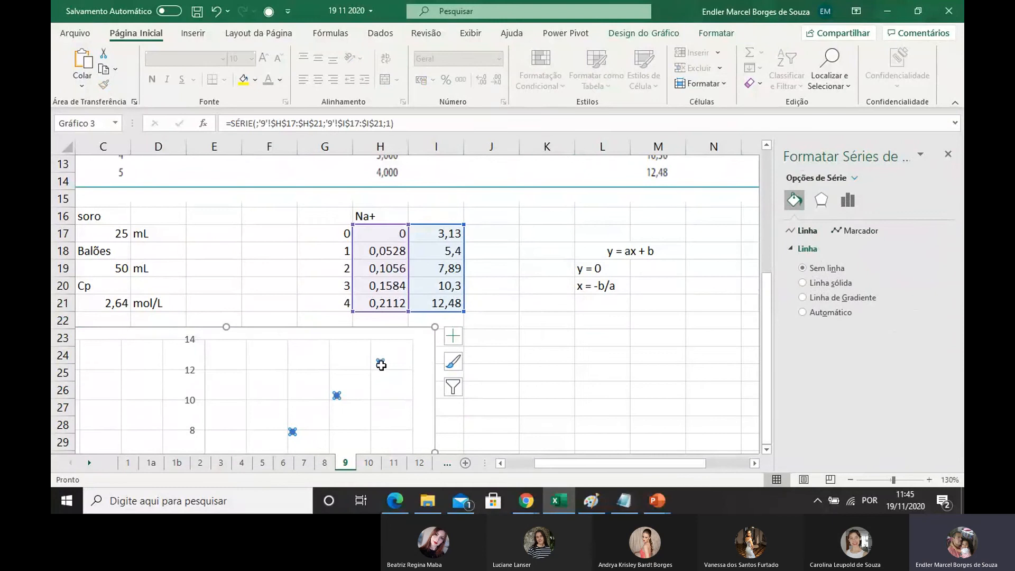
right_click(381, 365)
click(431, 335)
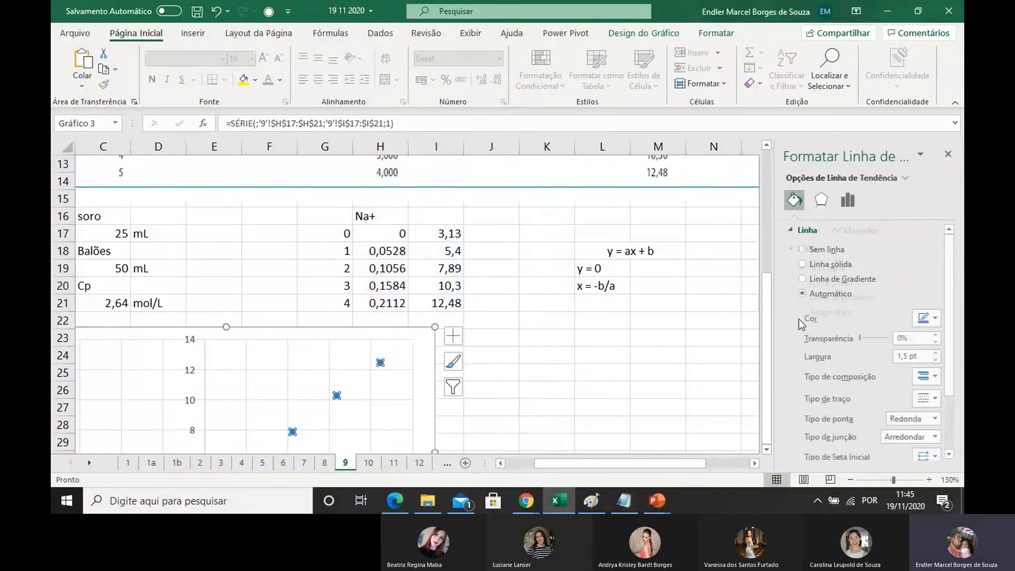
scroll(916, 376, down, 5)
click(802, 420)
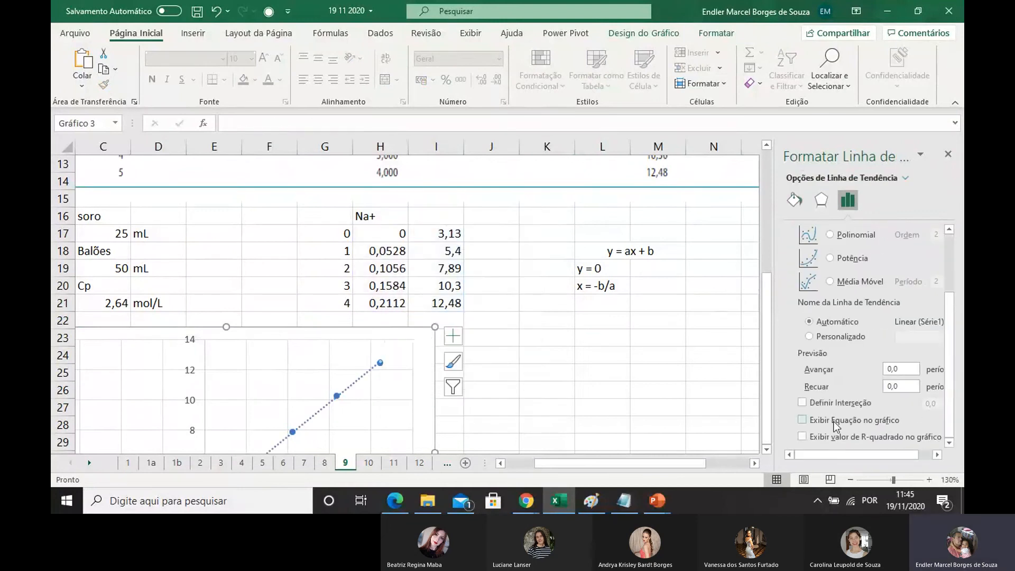
click(801, 437)
Step: Shift the hand-drawn extrapolation line slightly so its upper end meets the start of the trendline
scroll(557, 358, down, 2)
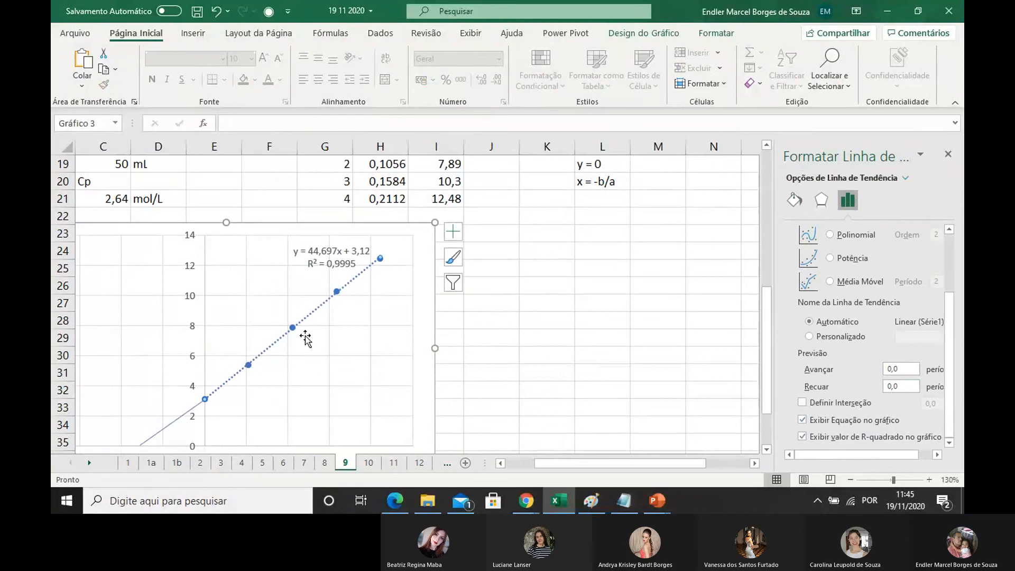
scroll(305, 338, down, 1)
click(186, 362)
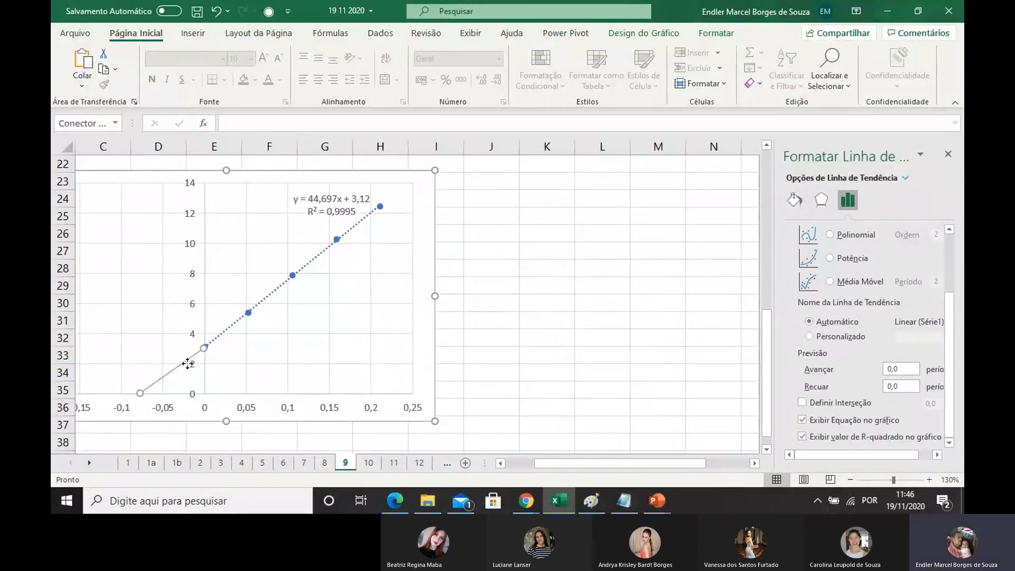
drag(187, 363, 189, 362)
click(531, 290)
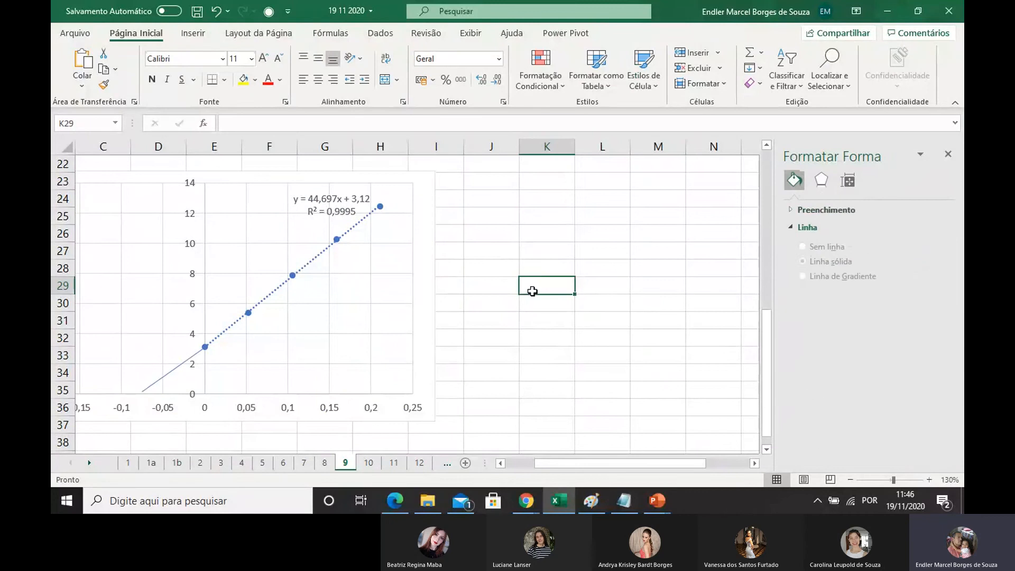
Step: Calculate the regression statistics from J17 with =PROJ.LIN(I17:I21;H17:H21;VERDADEIRO;VERDADEIRO)
scroll(532, 291, up, 3)
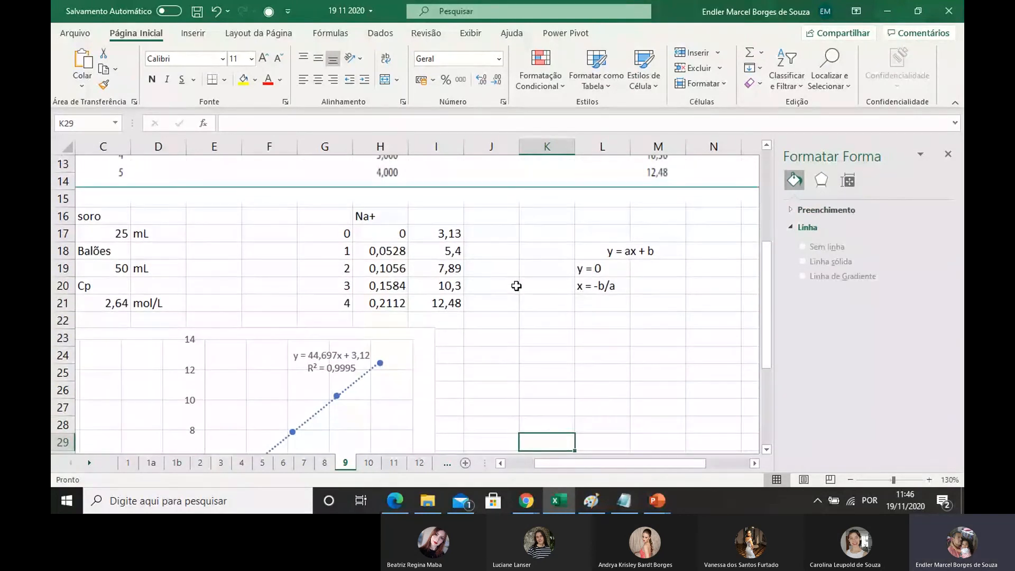
double_click(491, 233)
text(=)
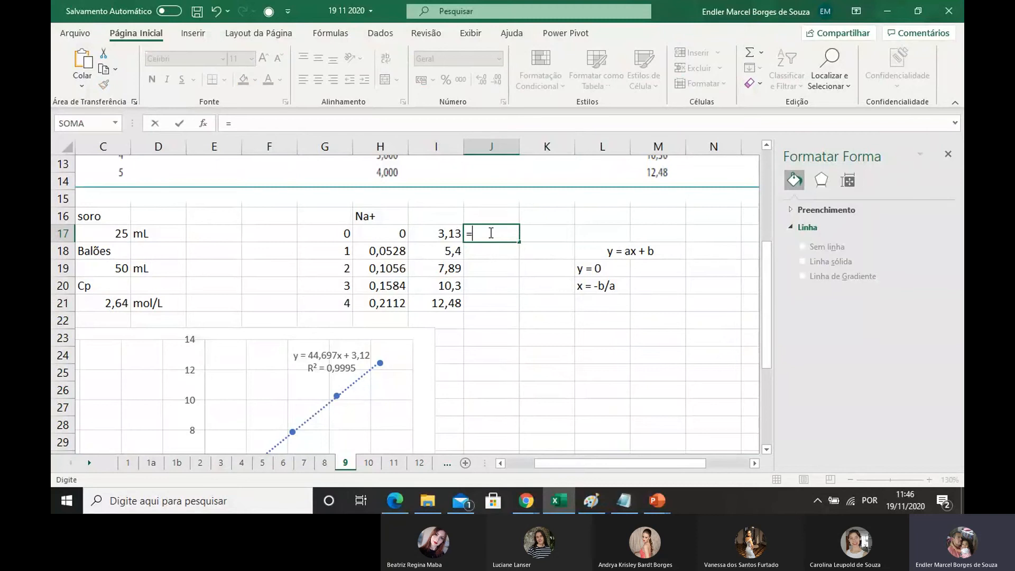
text(pro)
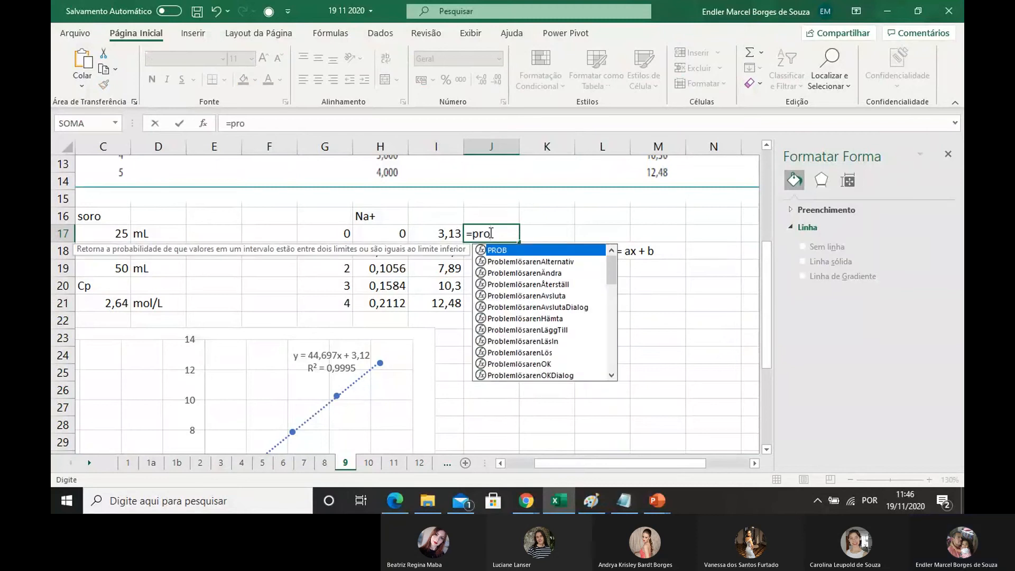
text(j.lin)
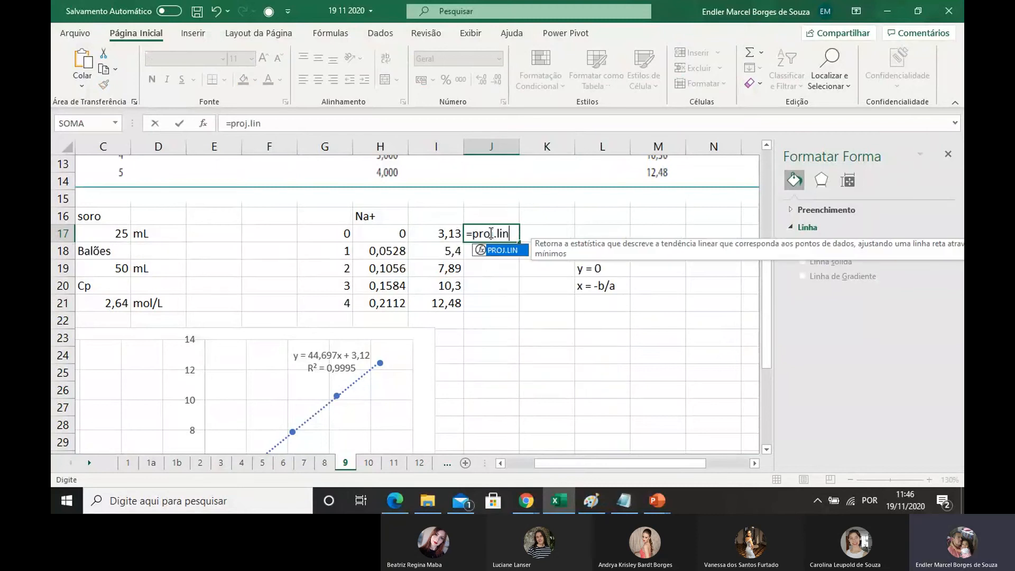
text(()
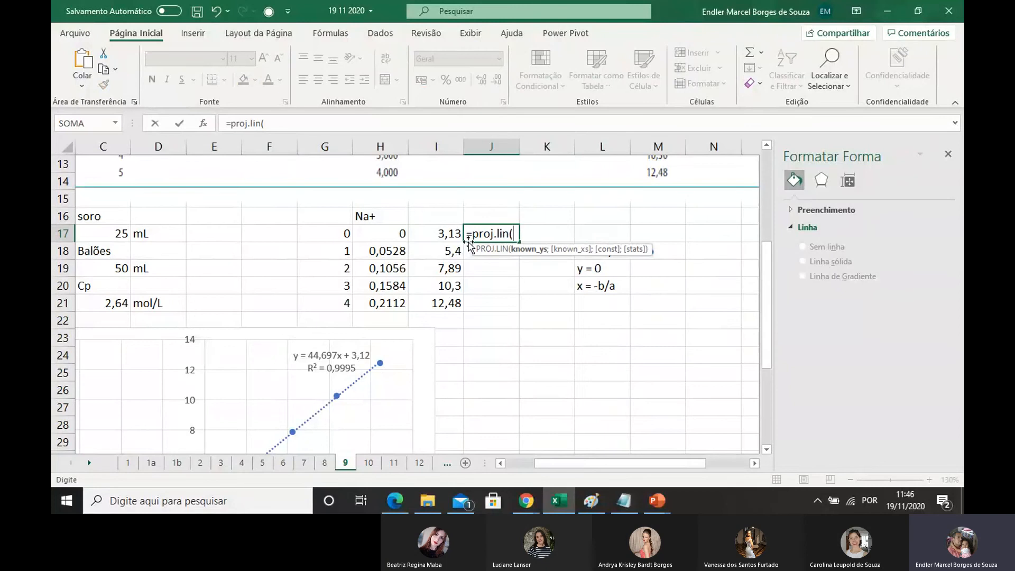
drag(447, 232, 440, 300)
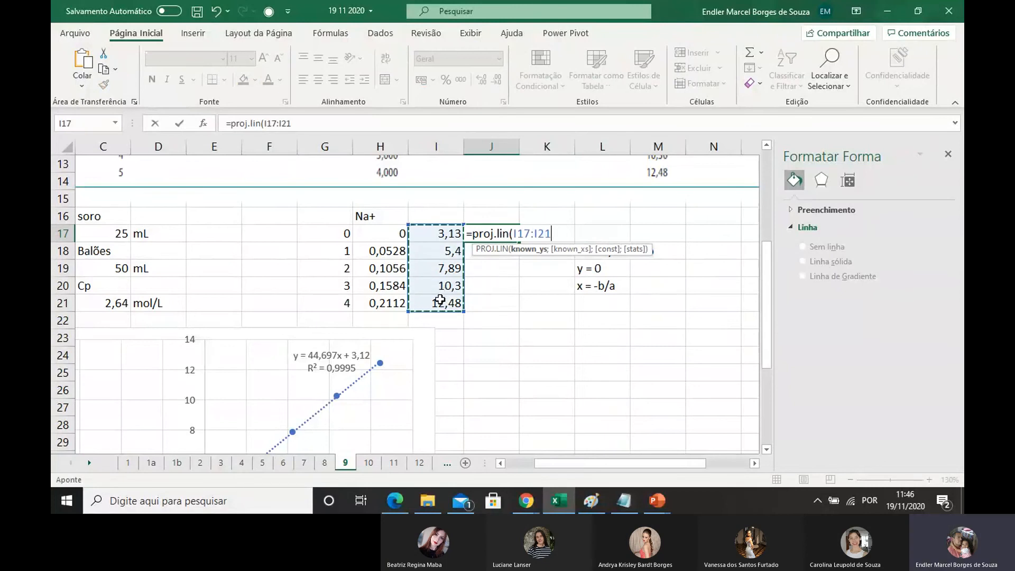
text(;)
click(394, 233)
drag(395, 233, 386, 295)
text(;)
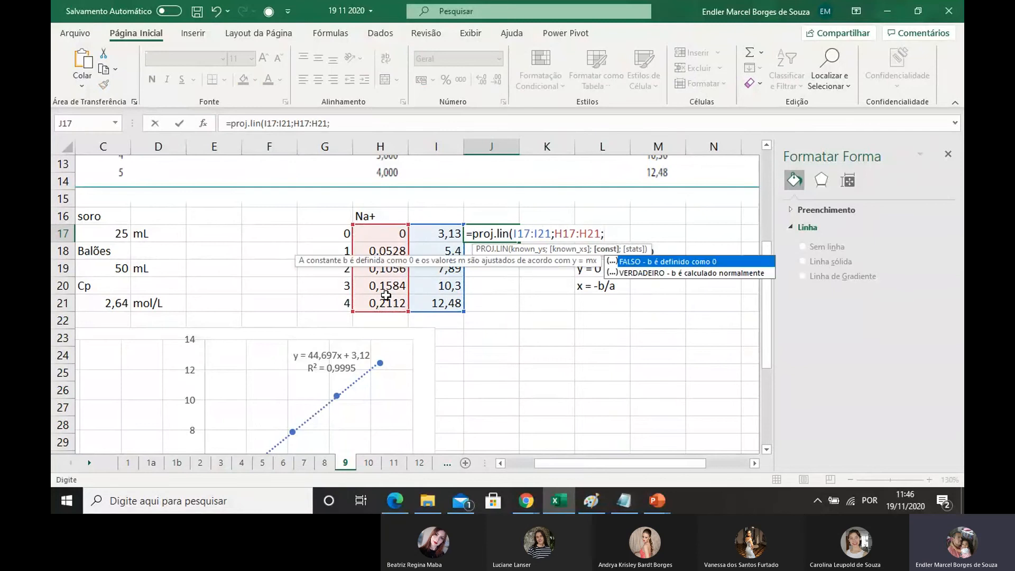
text(verdadeir)
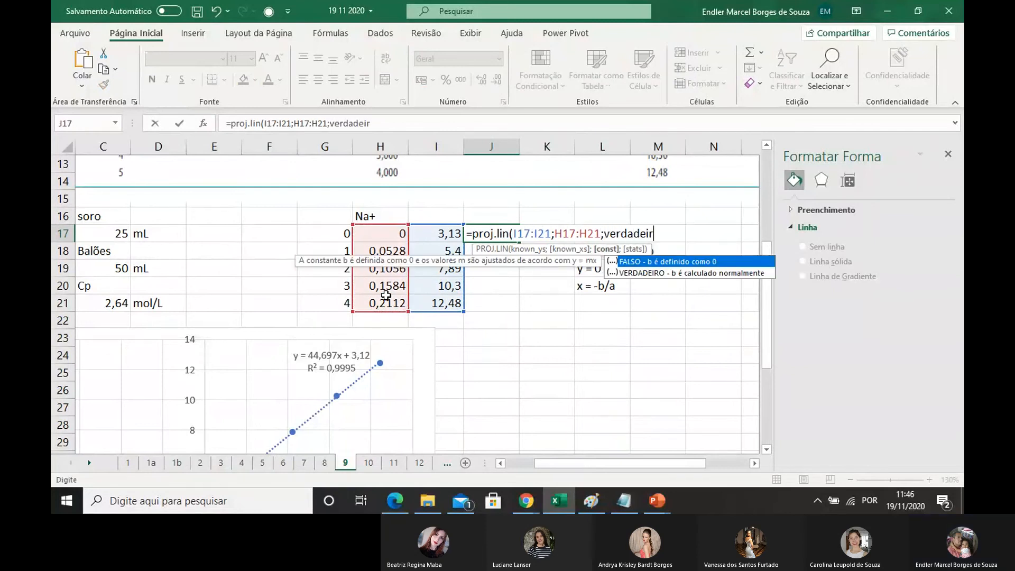
text(o;verdadeiro;verdad)
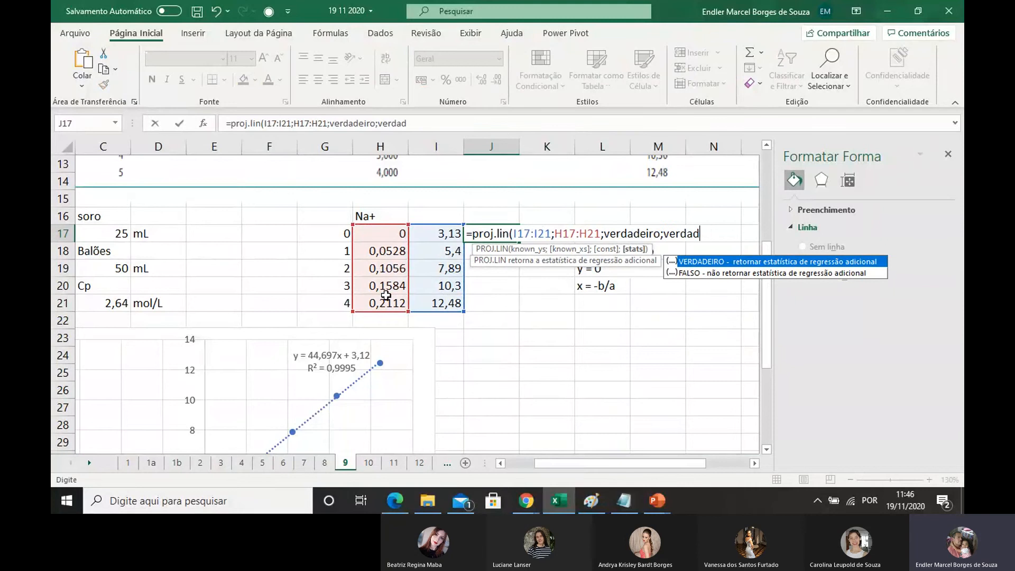
text())
key(Return)
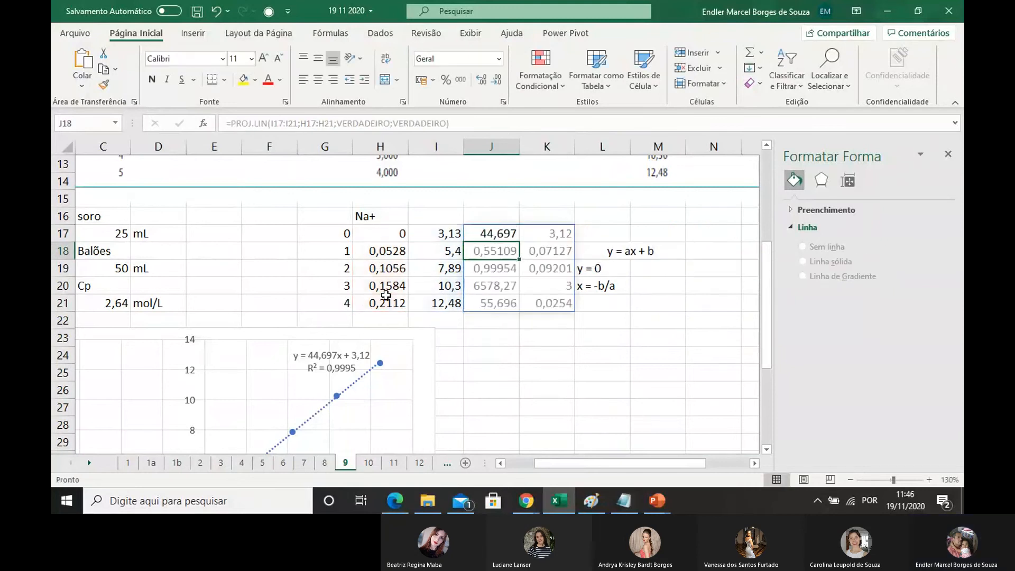
Step: Calculate the magnitude of the x-intercept in J23 with =K17/J17
click(510, 322)
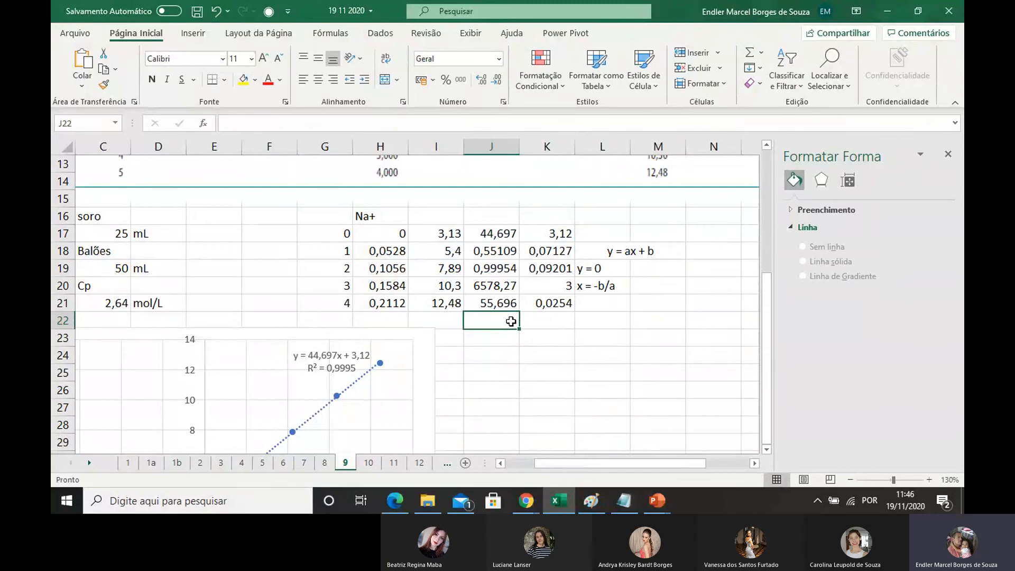
click(511, 339)
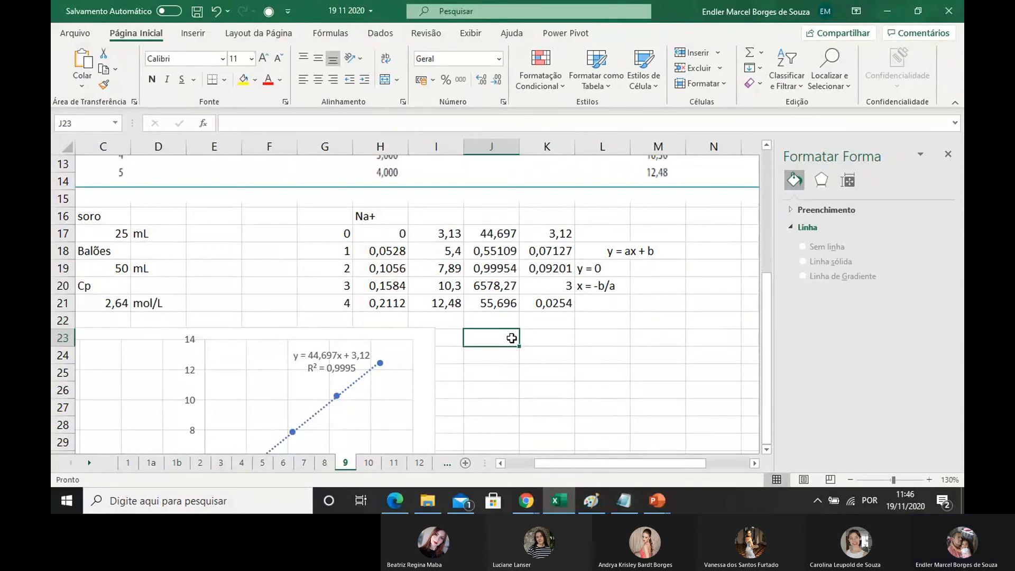
text(=)
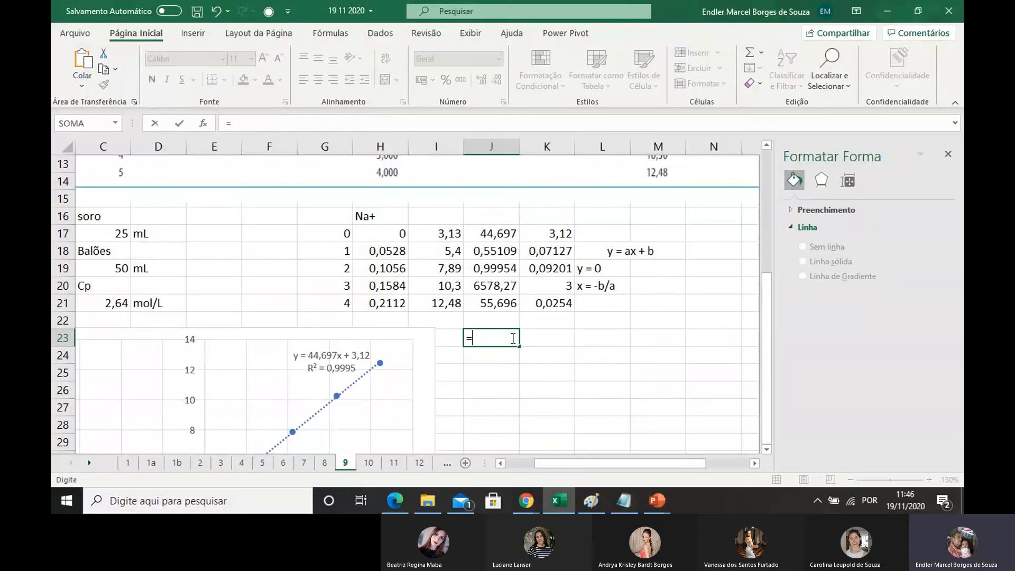
click(560, 233)
text(/)
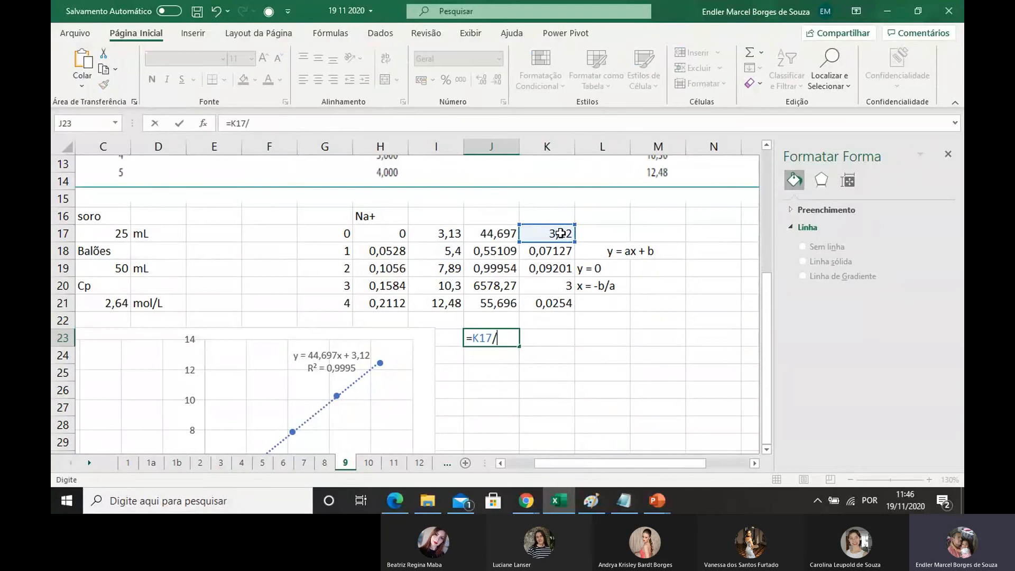
click(502, 240)
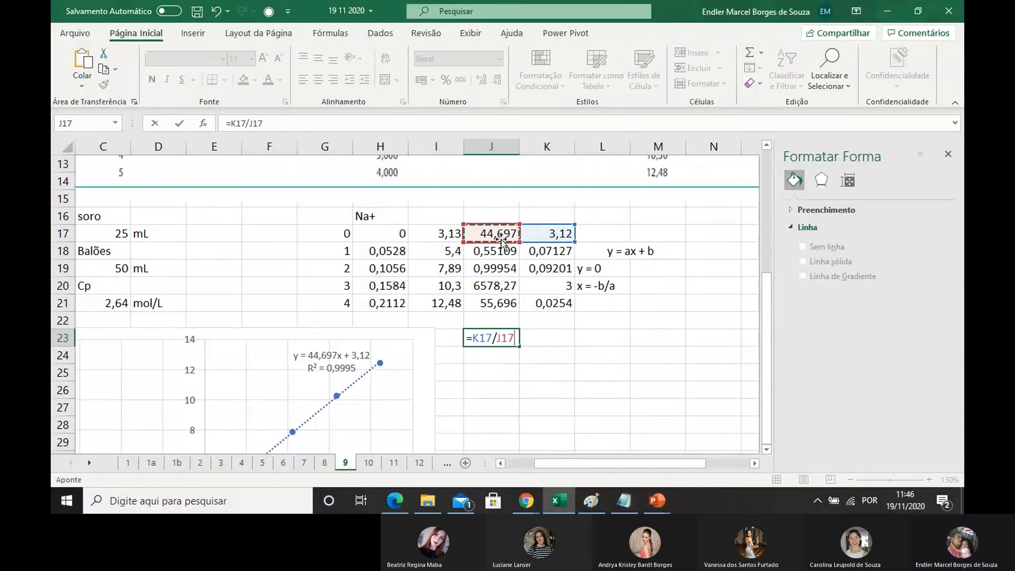
key(Return)
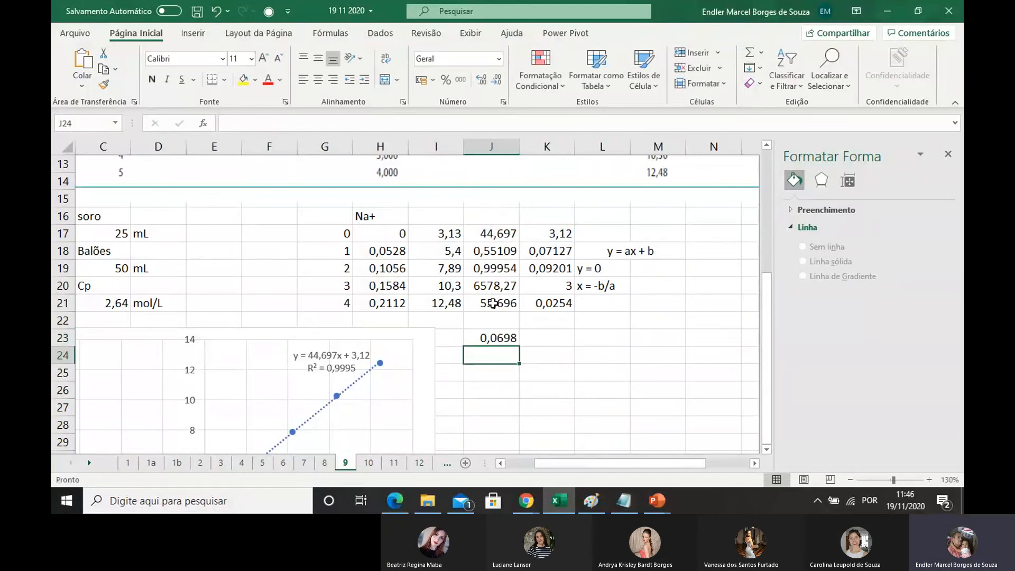
Step: Add the unit mol/L in K23 beside the calculated intercept
click(489, 338)
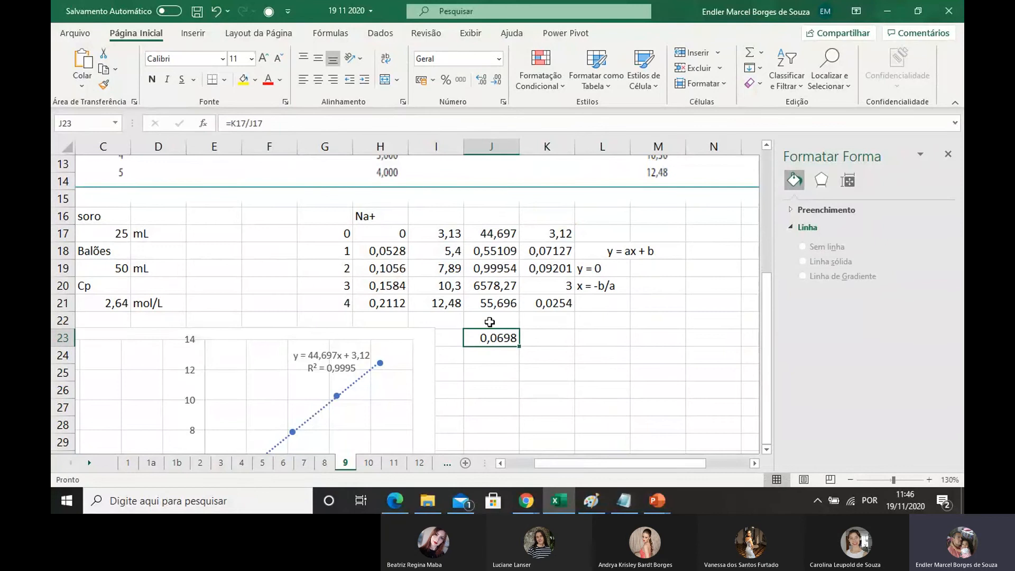
click(489, 322)
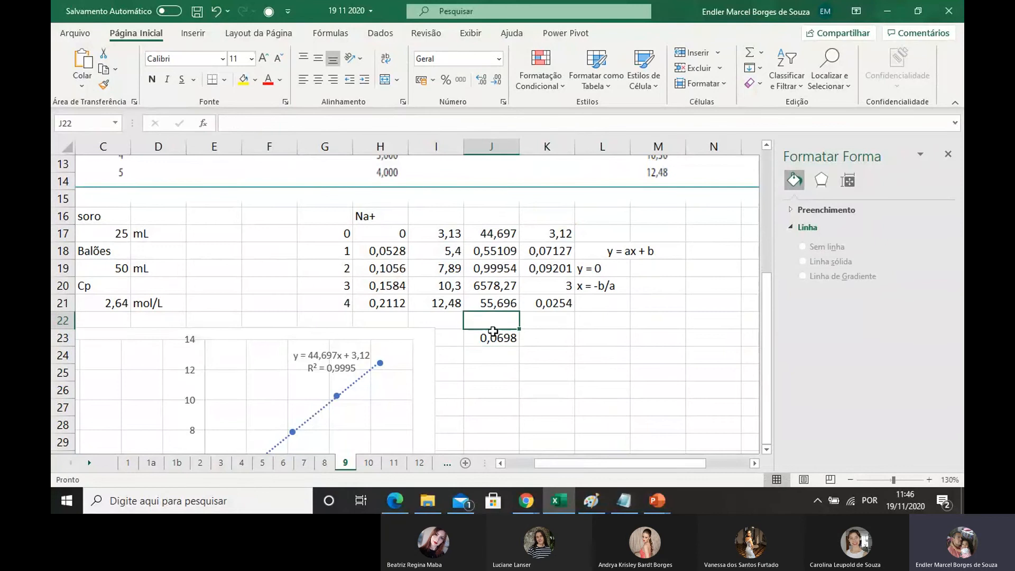
click(502, 341)
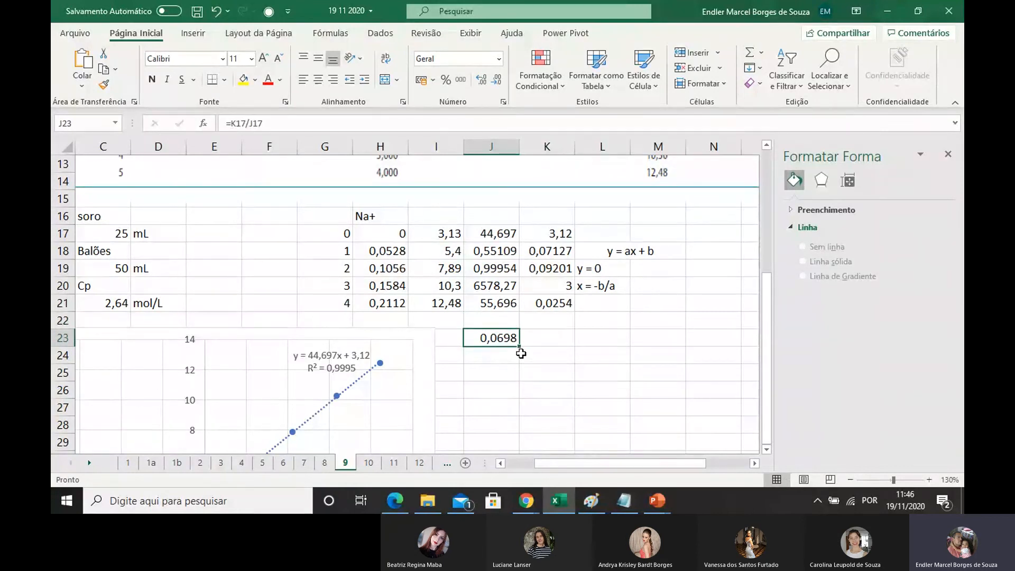
double_click(534, 341)
text(mol/L)
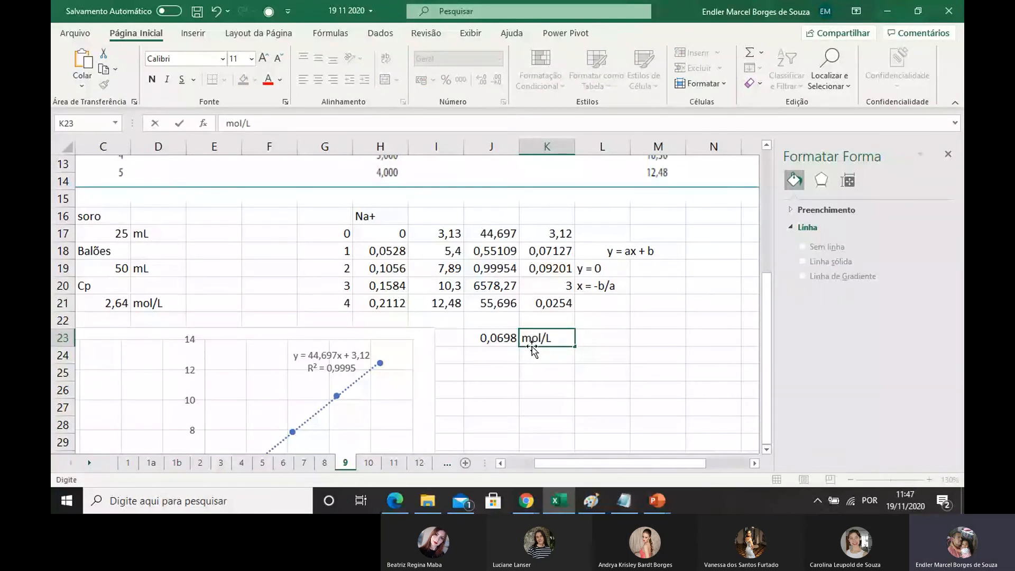
click(522, 372)
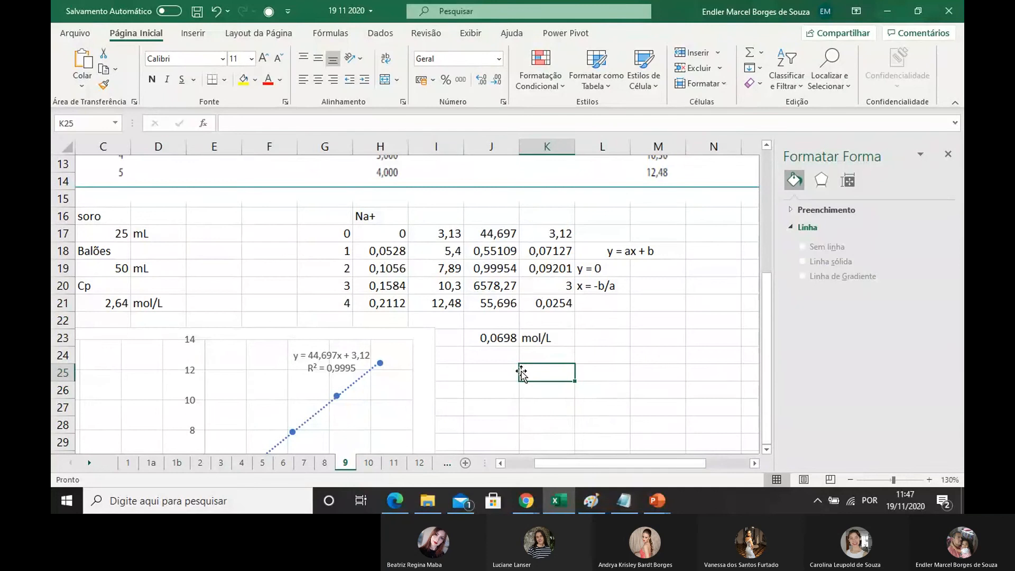
click(532, 342)
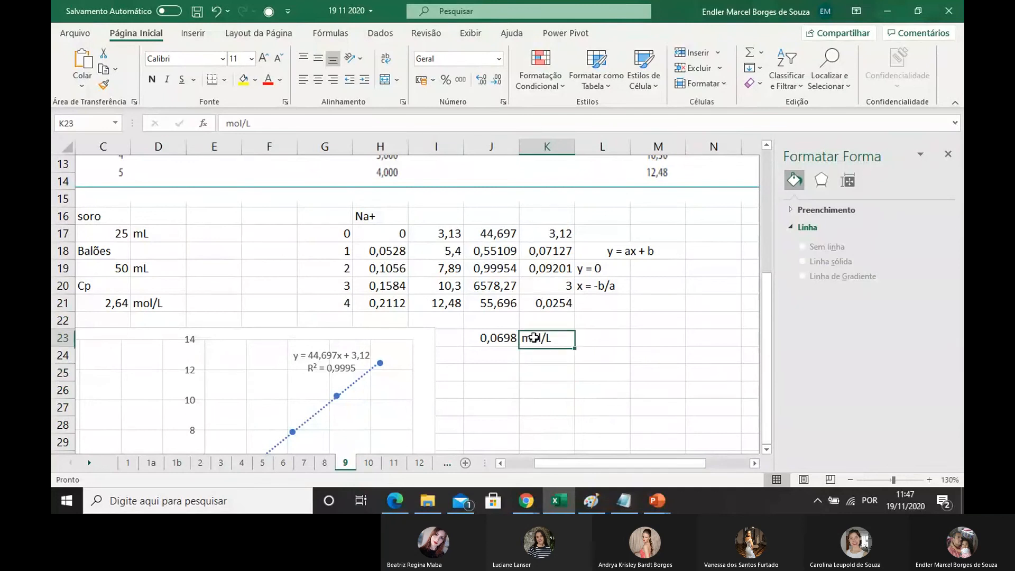
Step: Write the dilution relation C = CaF in J24, below the intercept result
scroll(481, 267, up, 4)
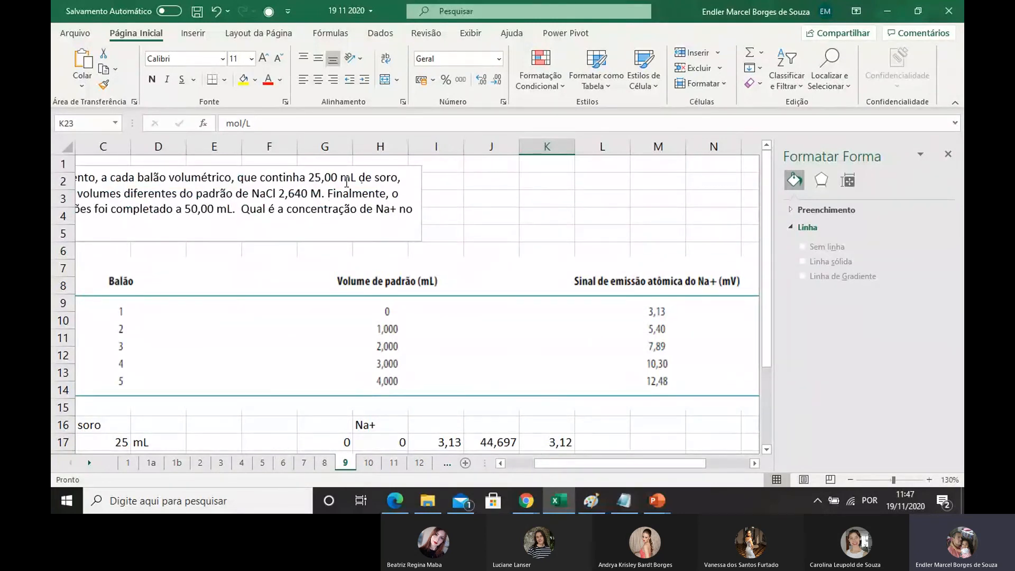
scroll(426, 238, down, 4)
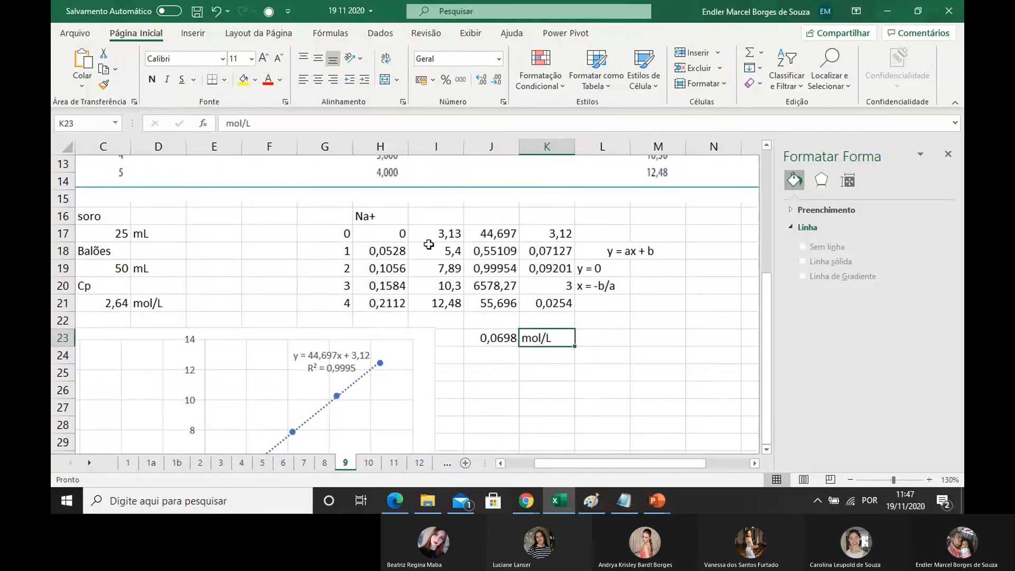
click(516, 373)
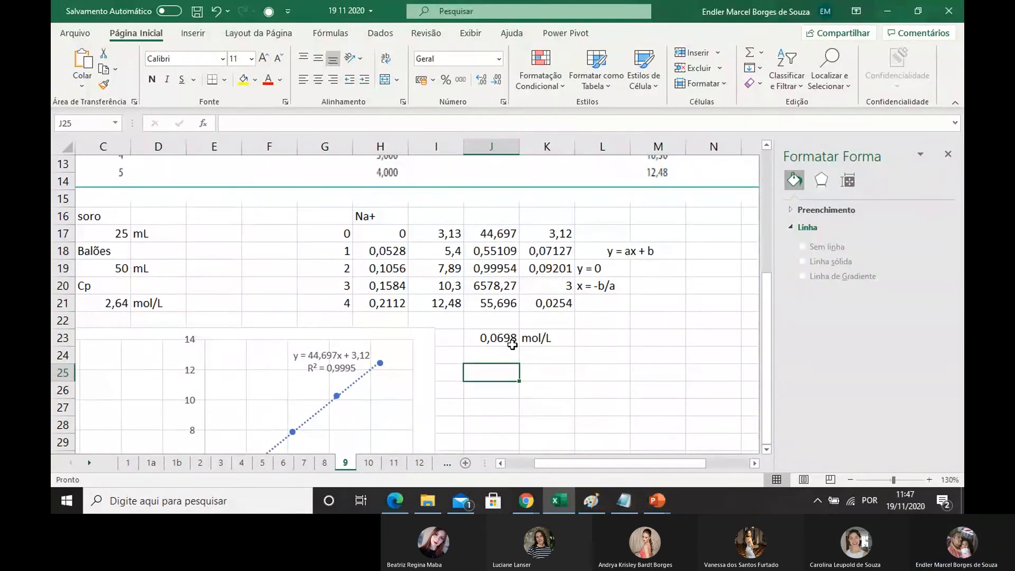
click(507, 360)
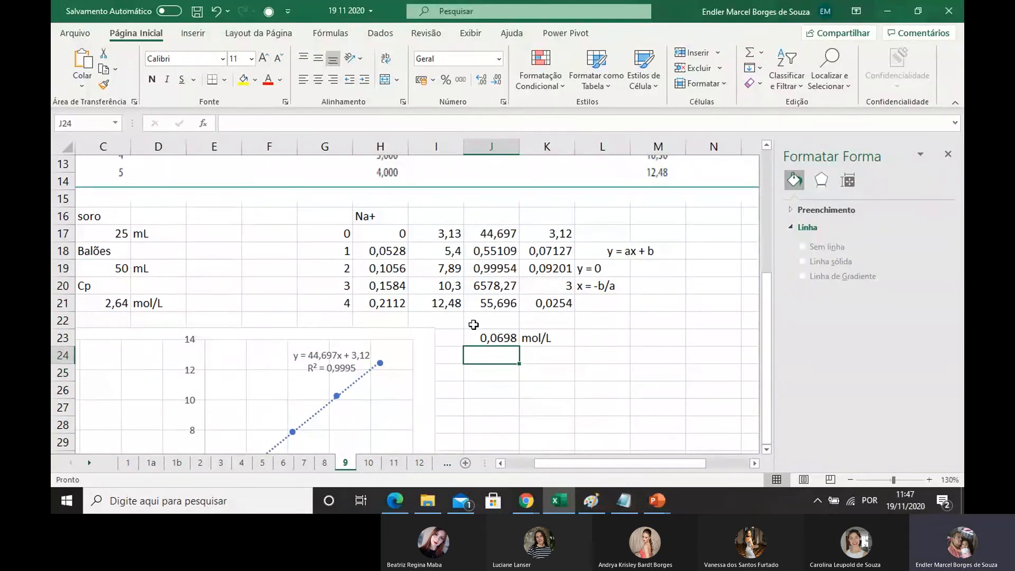
scroll(473, 324, up, 3)
scroll(444, 292, down, 2)
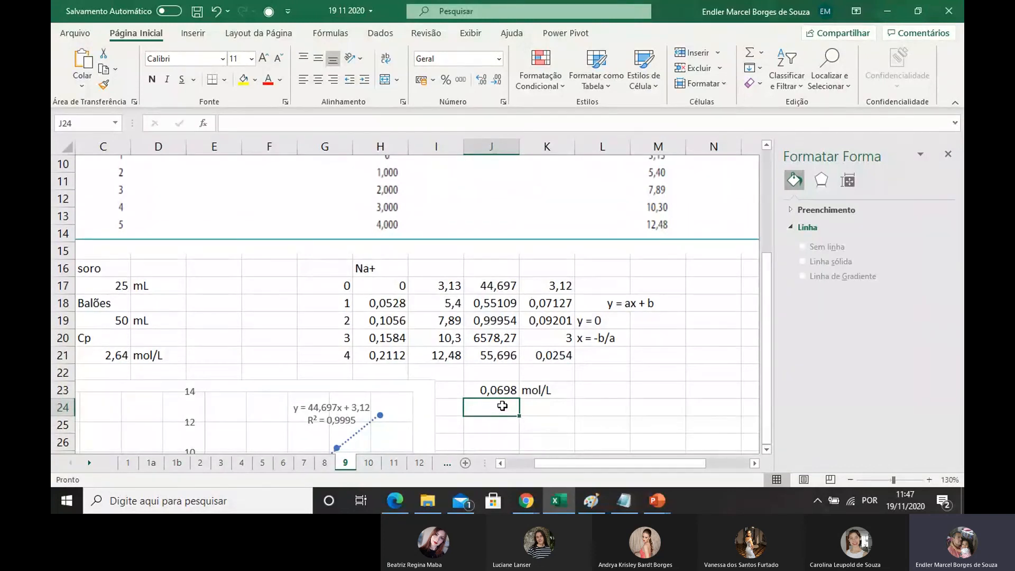
text(C = Ca)
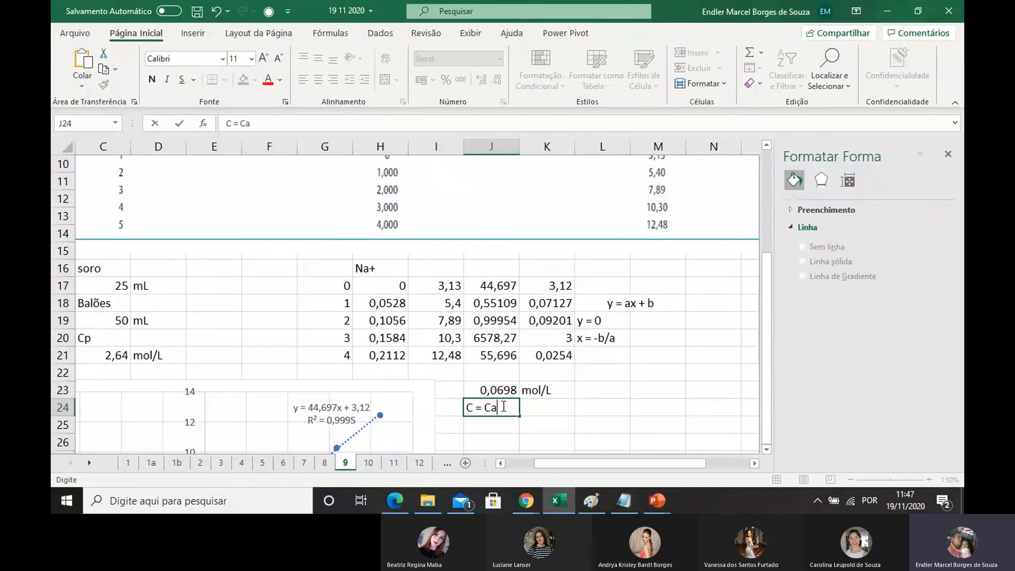
text(F)
scroll(504, 406, down, 1)
Step: Label J25 as F and calculate the dilution factor in K25 with =50/25
click(495, 376)
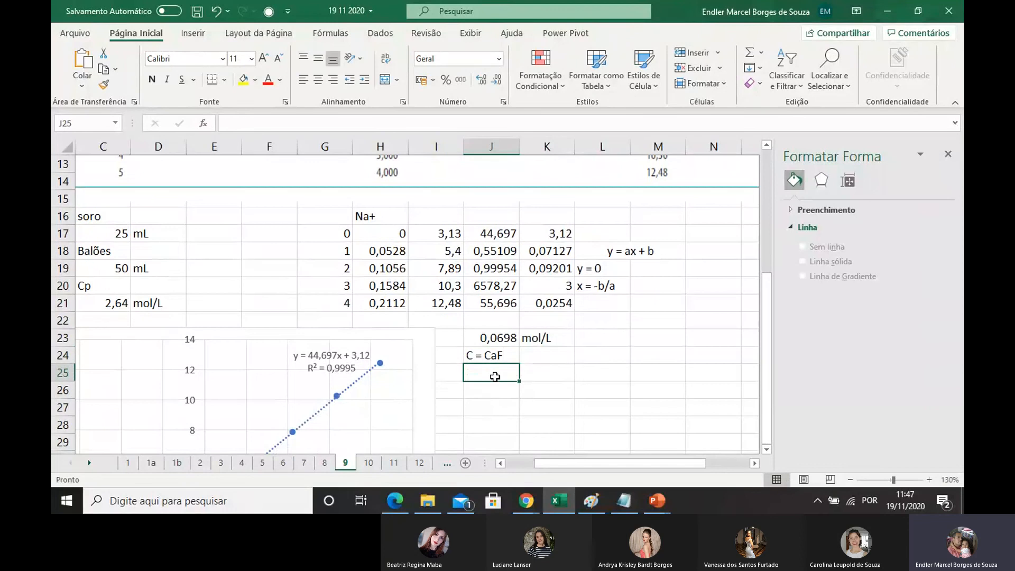
text(F)
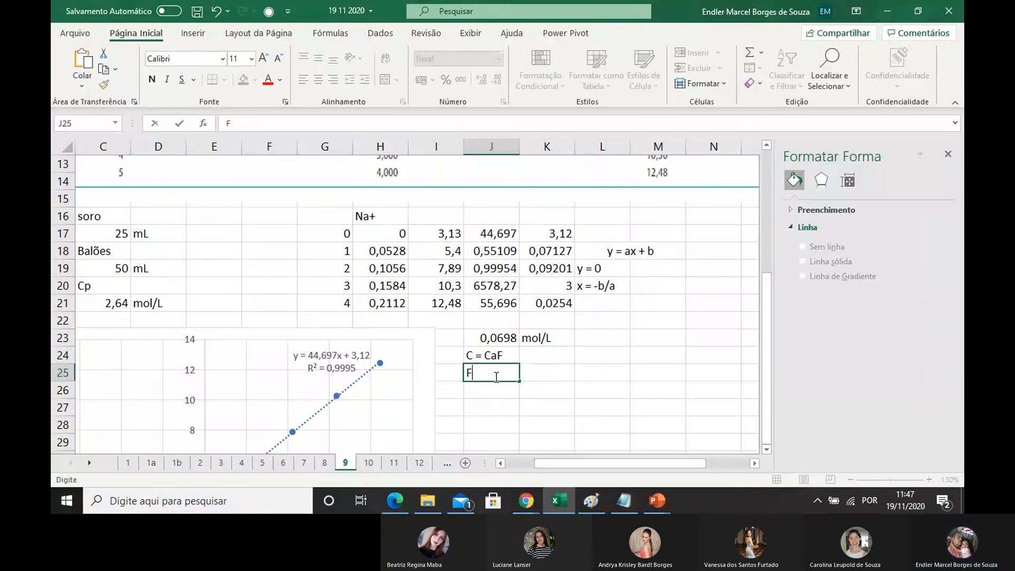
click(529, 372)
text(5)
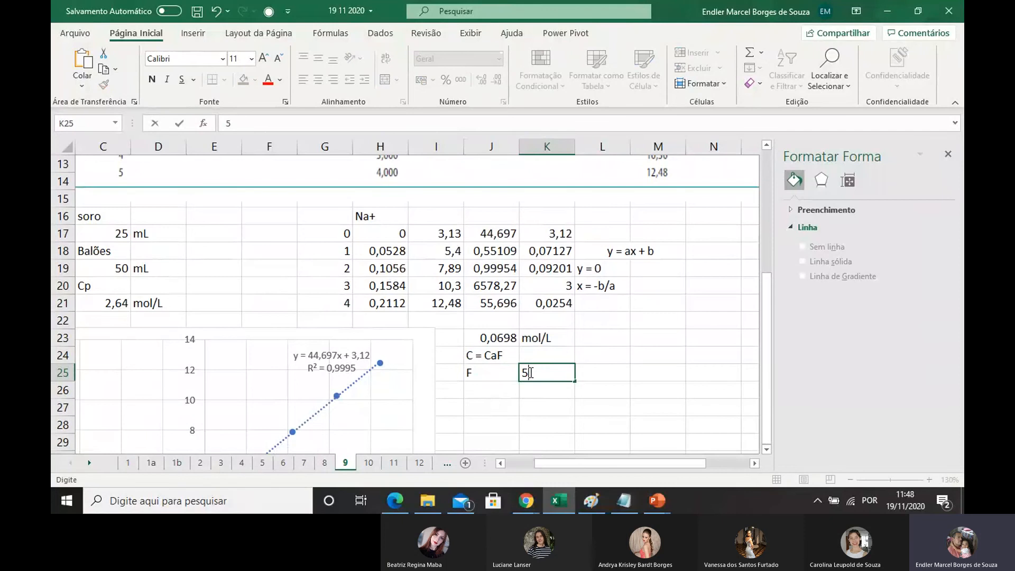
text(0/25)
key(Return)
double_click(530, 372)
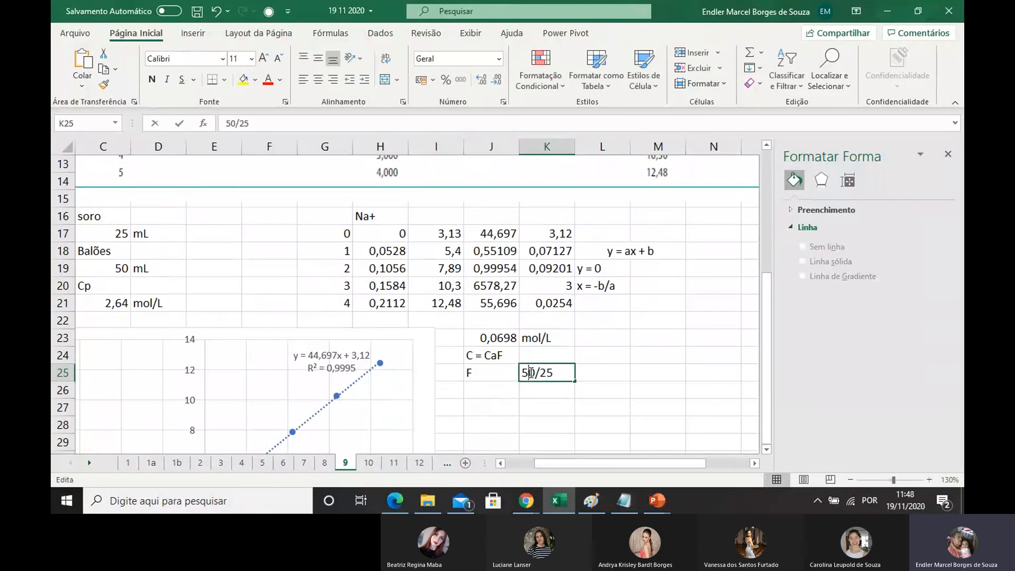
text(=)
key(Return)
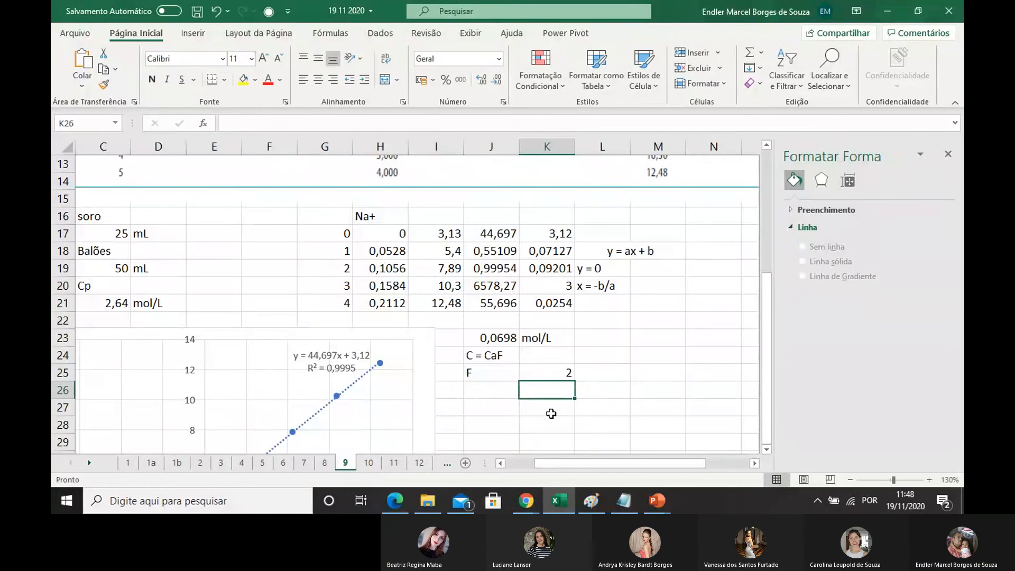
Step: Label J26 as C and calculate the serum concentration in K26 with =J23*2
click(485, 392)
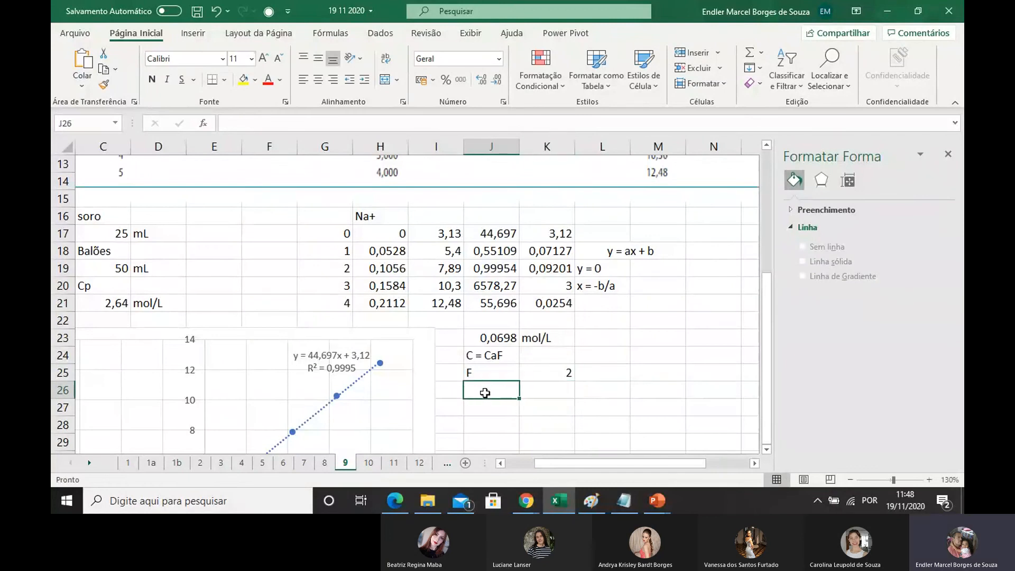
text(C)
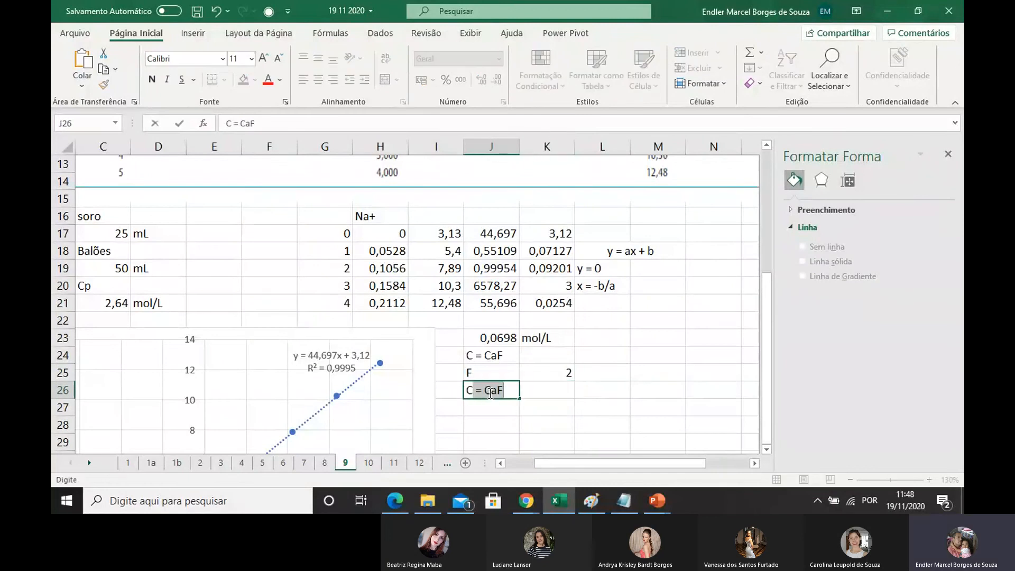
key(Delete)
key(Tab)
text(=)
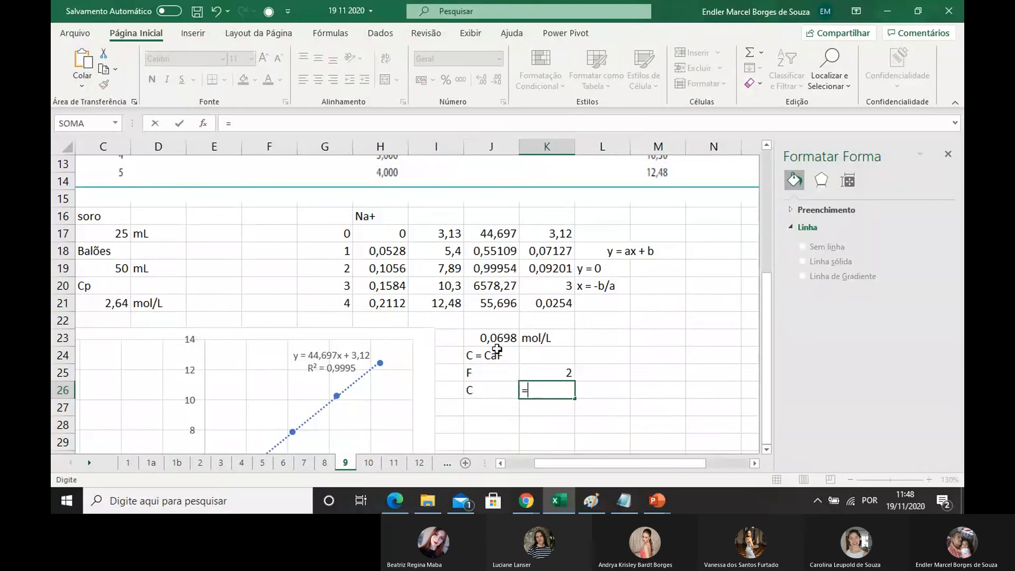
click(494, 336)
text(*)
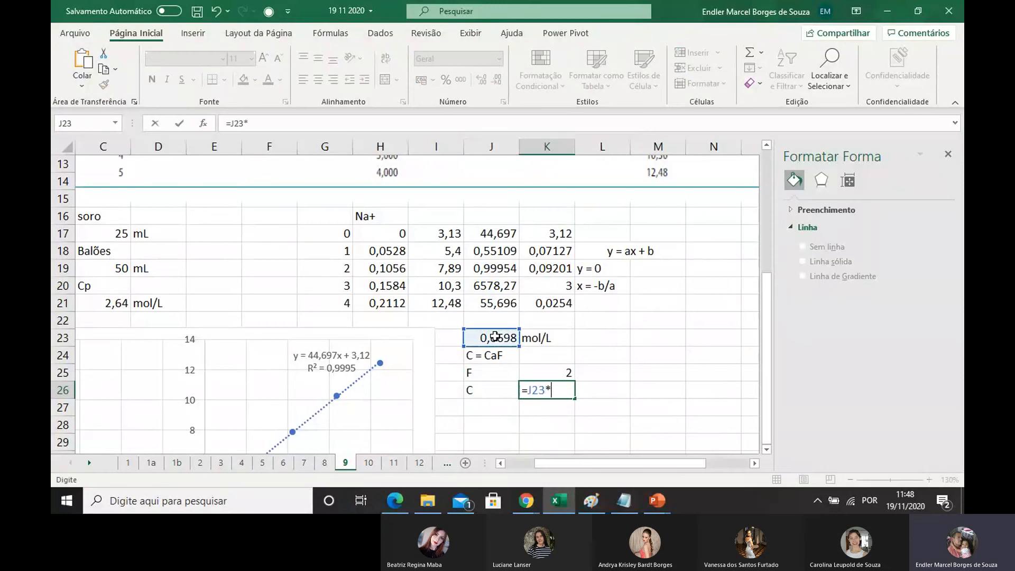
text(2)
key(Return)
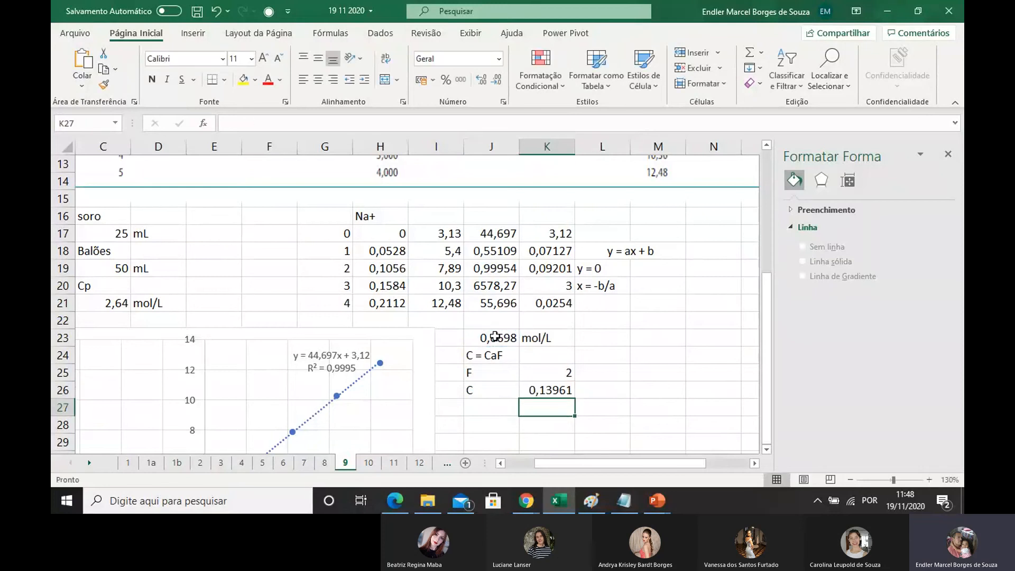
Step: Add the unit mol/L in L26 and highlight the concentration in K26 with a yellow fill
double_click(585, 390)
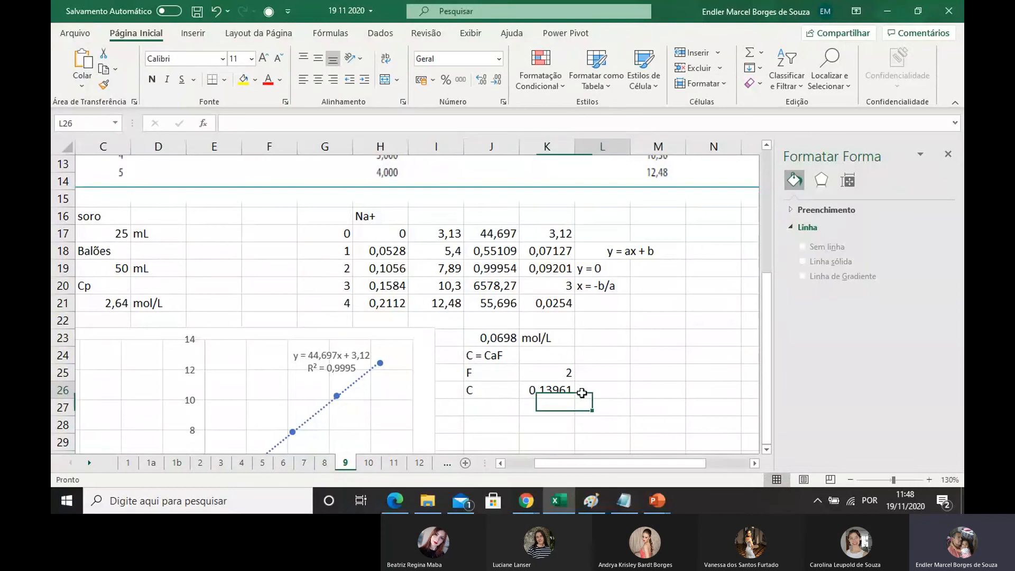
text(mol)
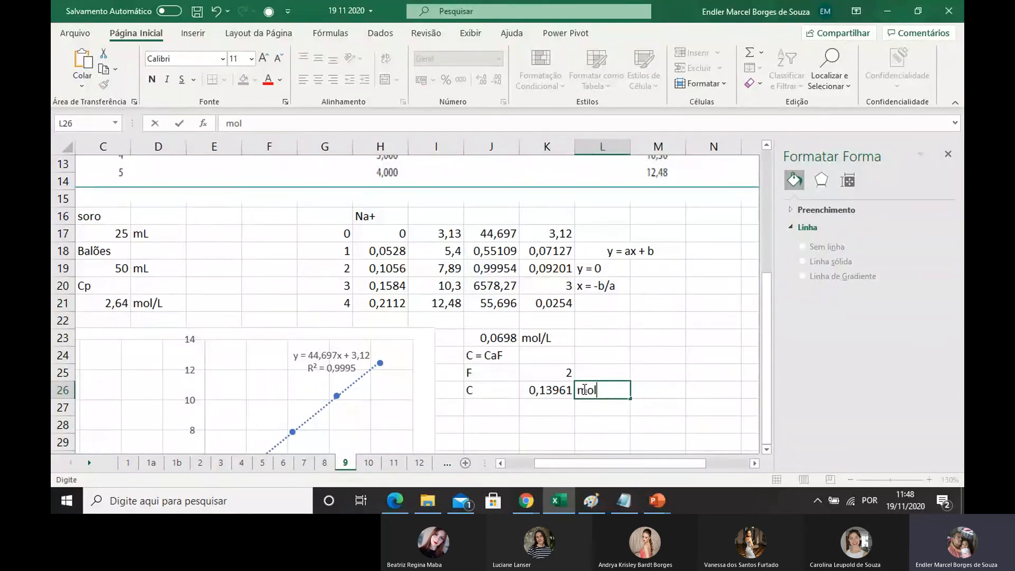
text(/L)
click(582, 421)
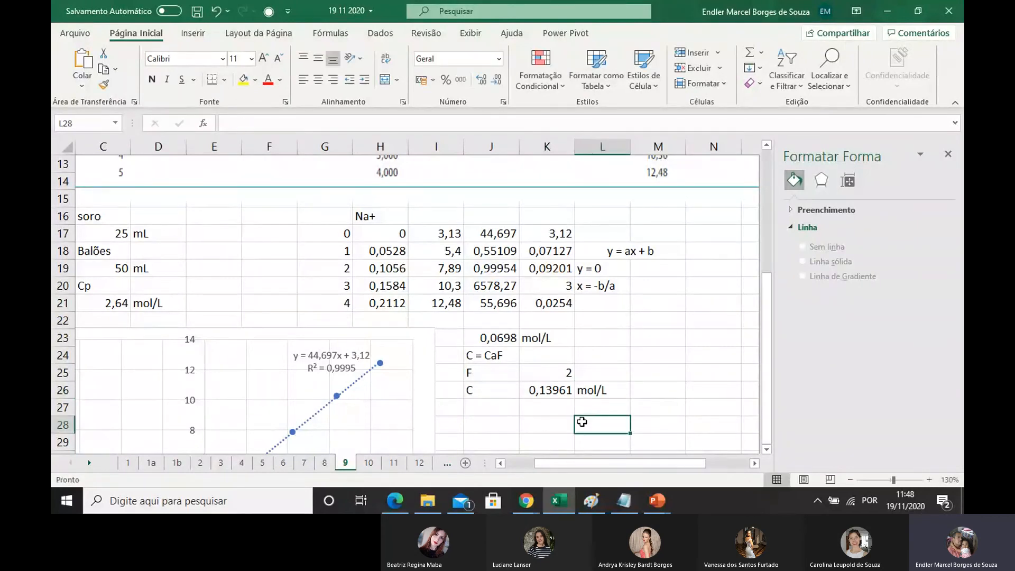
click(569, 391)
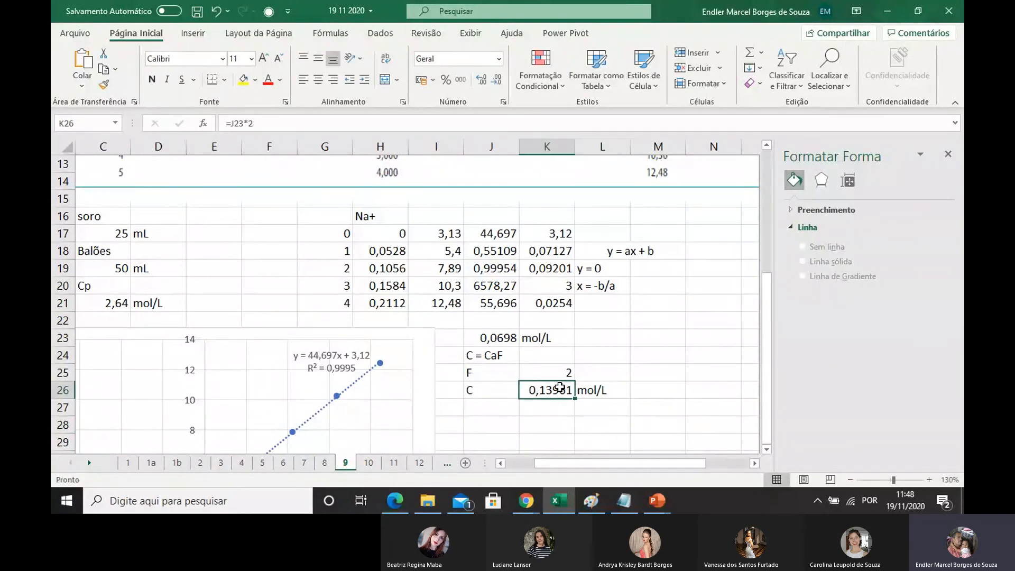
click(244, 79)
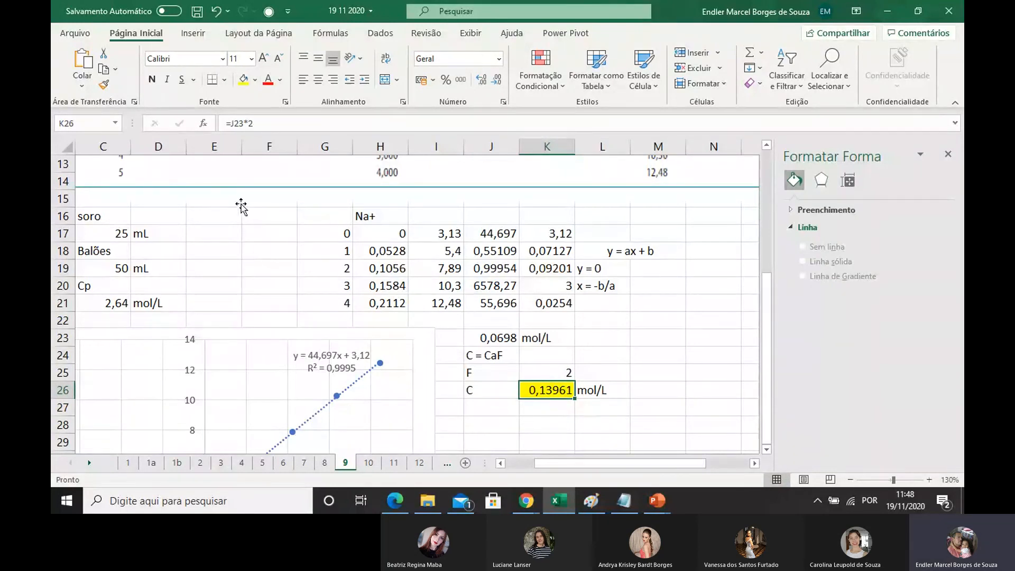
scroll(299, 253, down, 1)
drag(344, 177, 371, 250)
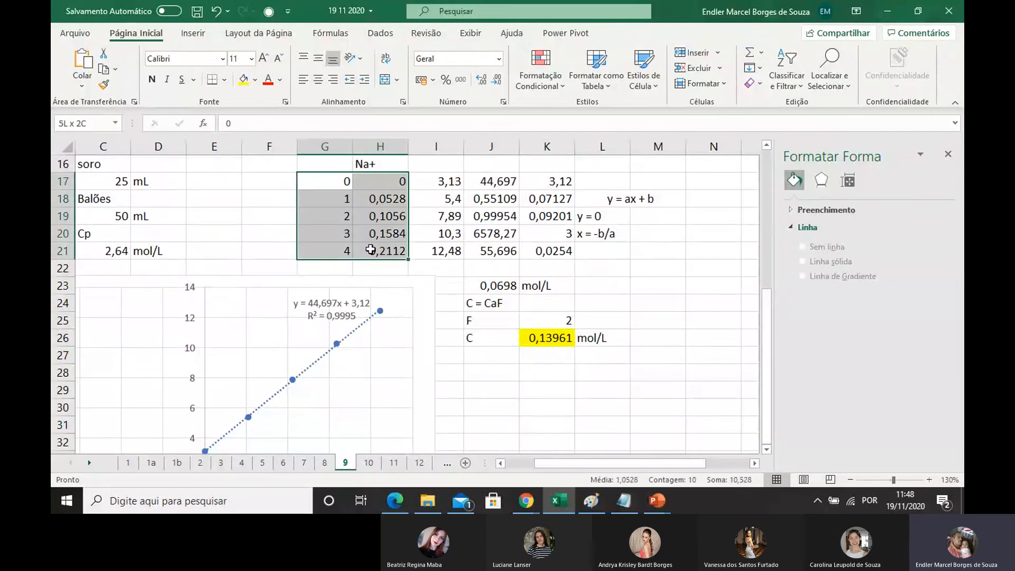
scroll(343, 211, down, 4)
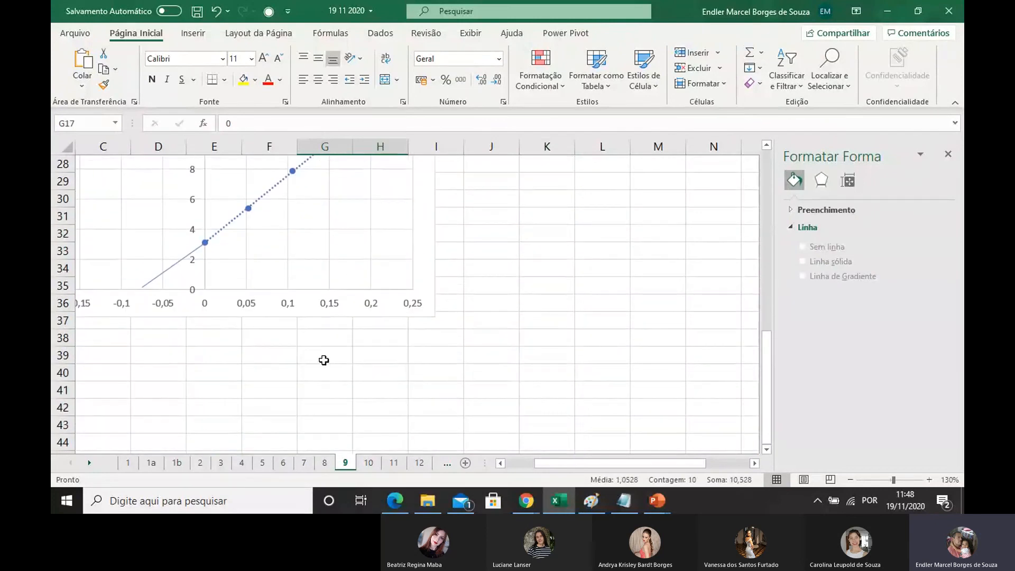
Step: Reference the first added volume in G39, below the existing chart, with =G17
click(323, 360)
text(=)
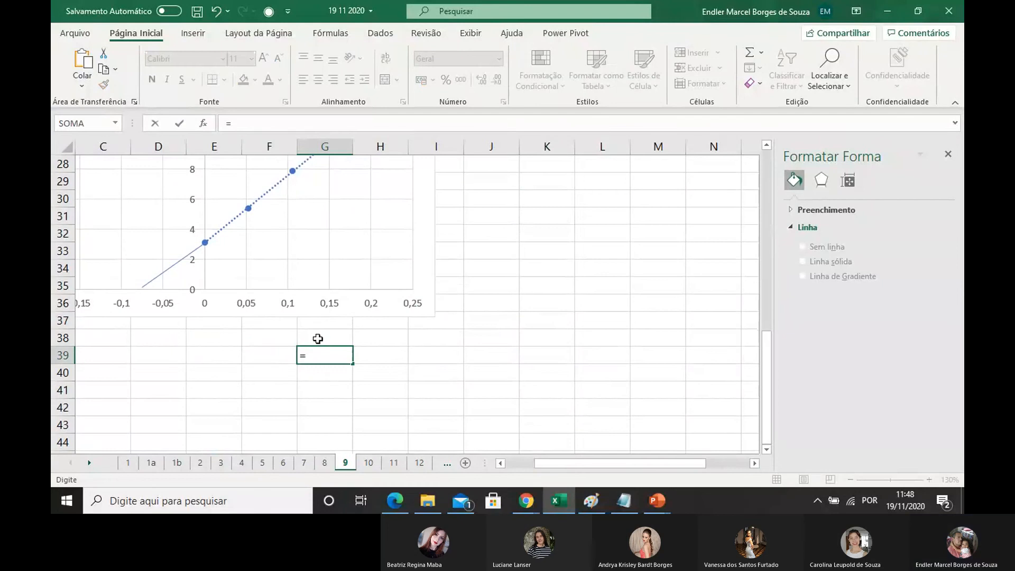
scroll(339, 317, up, 5)
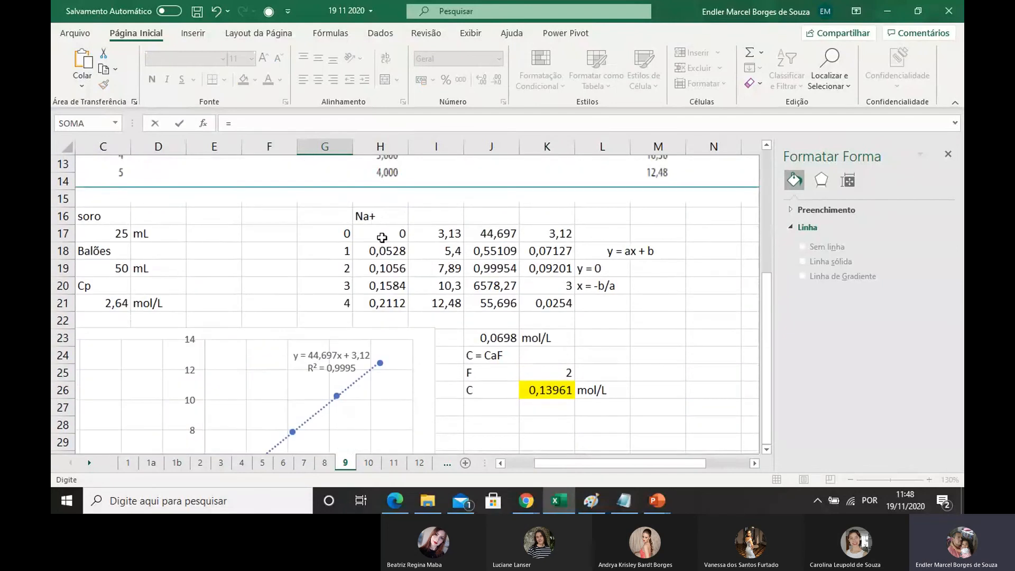
click(341, 233)
key(Return)
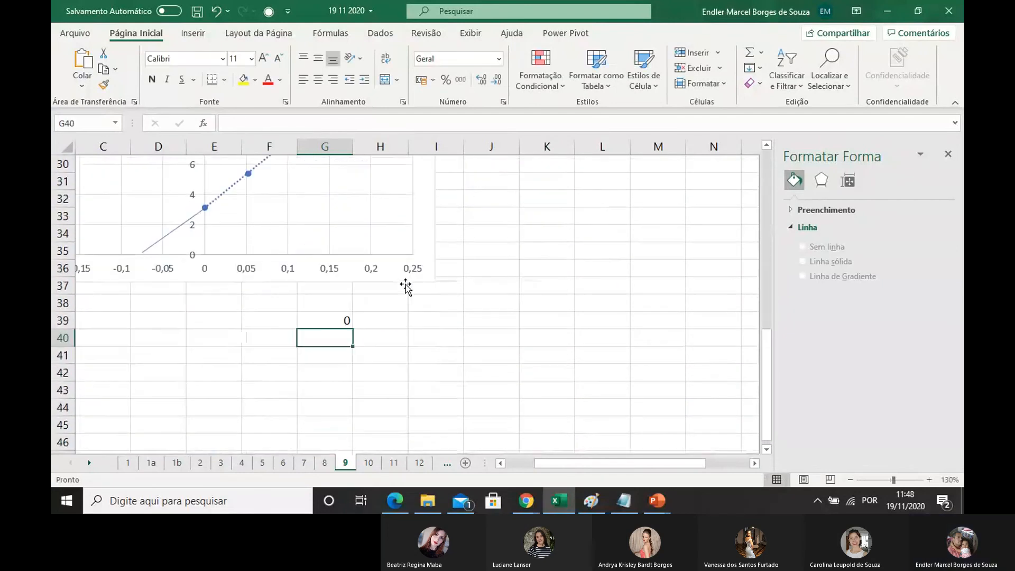
Step: Label G38 as mL and fill the G39 volume reference down through G43
click(344, 306)
text(m)
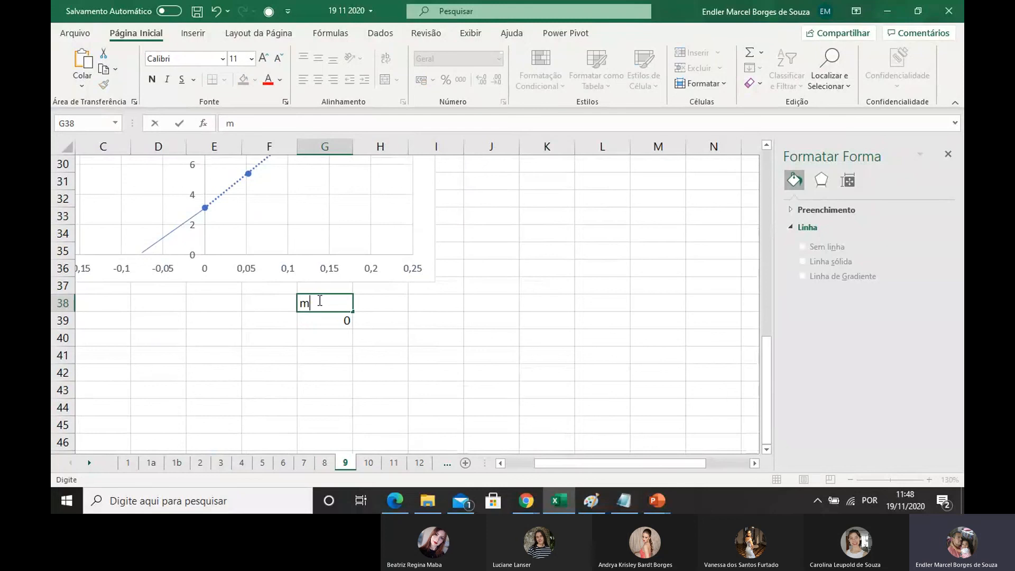
text(L)
click(323, 351)
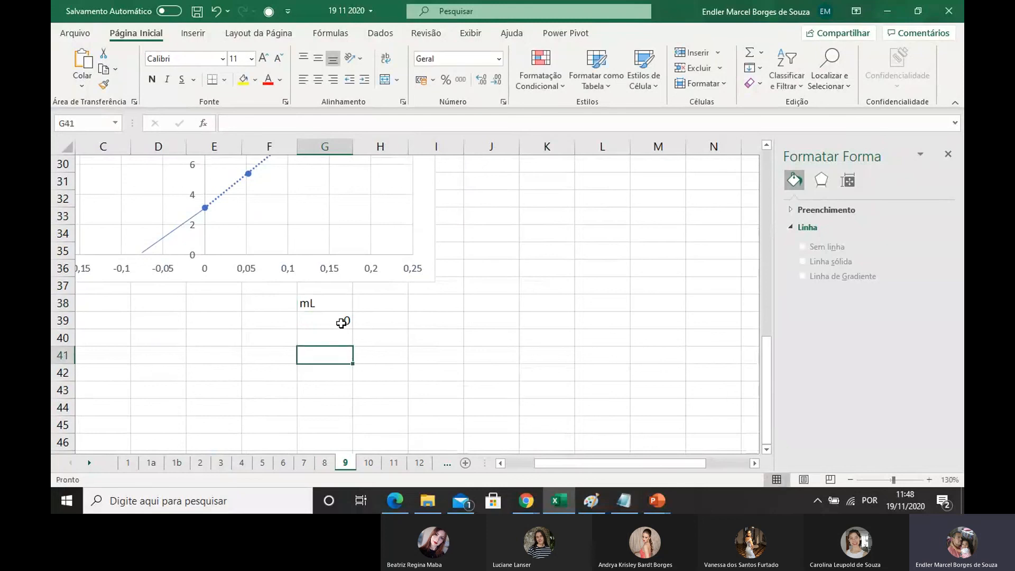
click(344, 319)
drag(352, 329, 344, 394)
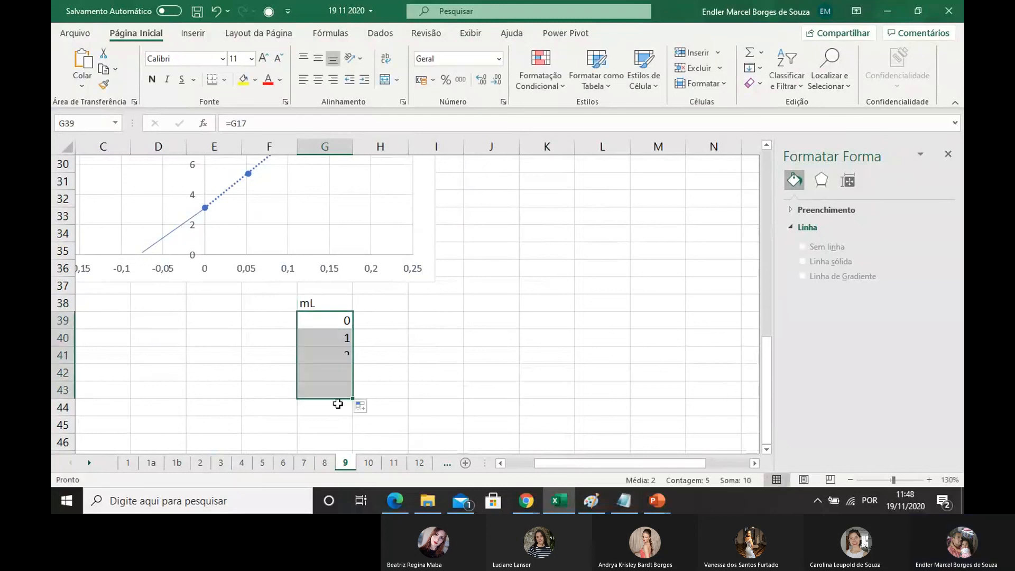
Step: Label H38 as I, reference the first signal in H39 with =I17, and fill it down through H43
scroll(386, 348, up, 7)
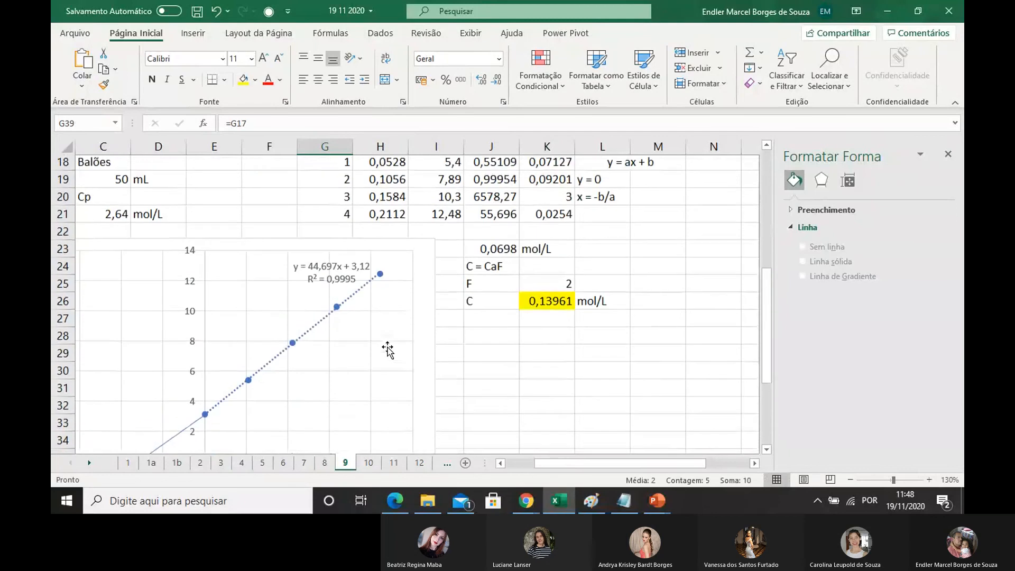
scroll(390, 344, down, 4)
scroll(389, 343, down, 2)
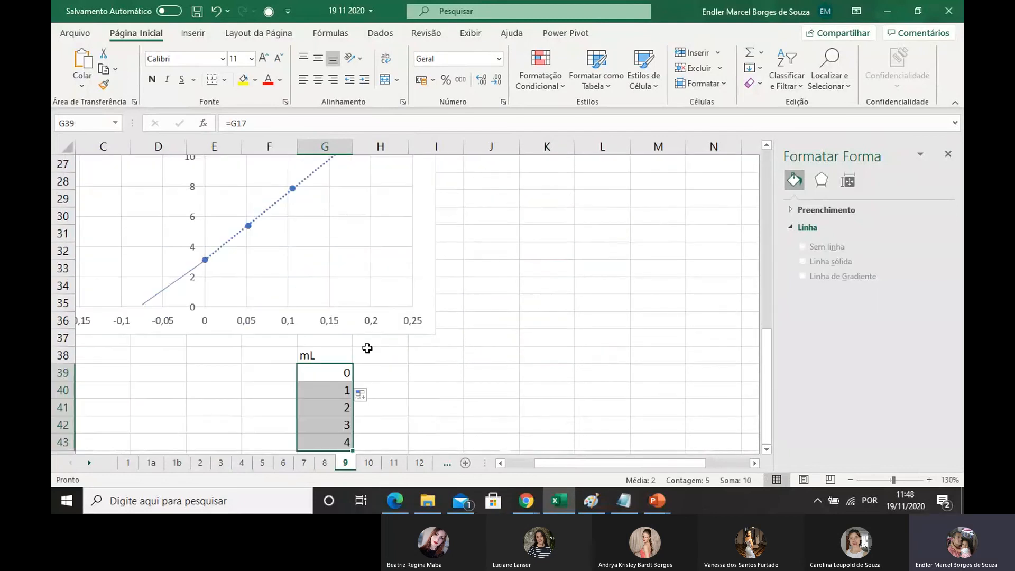
click(369, 357)
text(I)
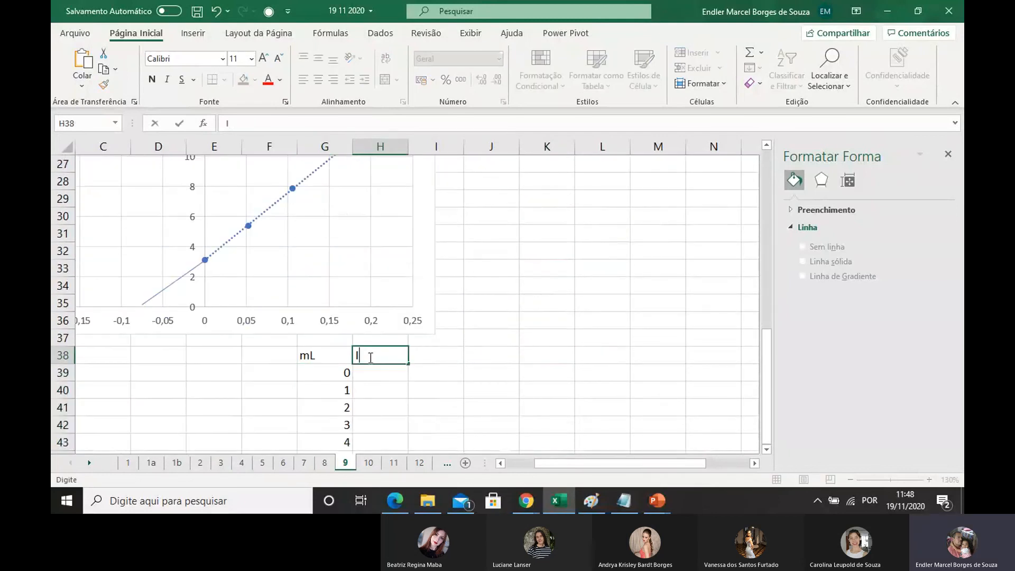
key(Return)
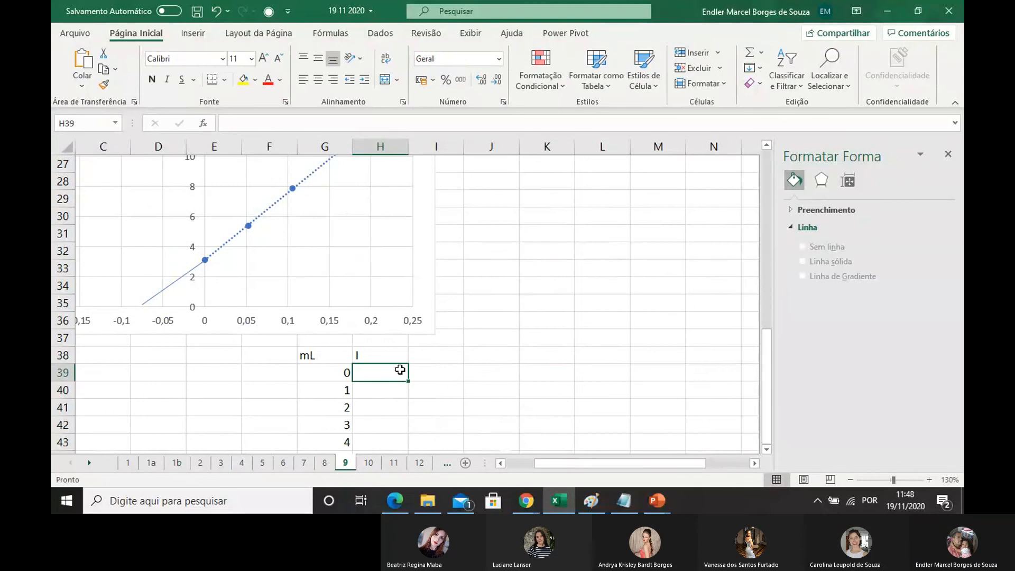
text(=)
scroll(400, 370, up, 5)
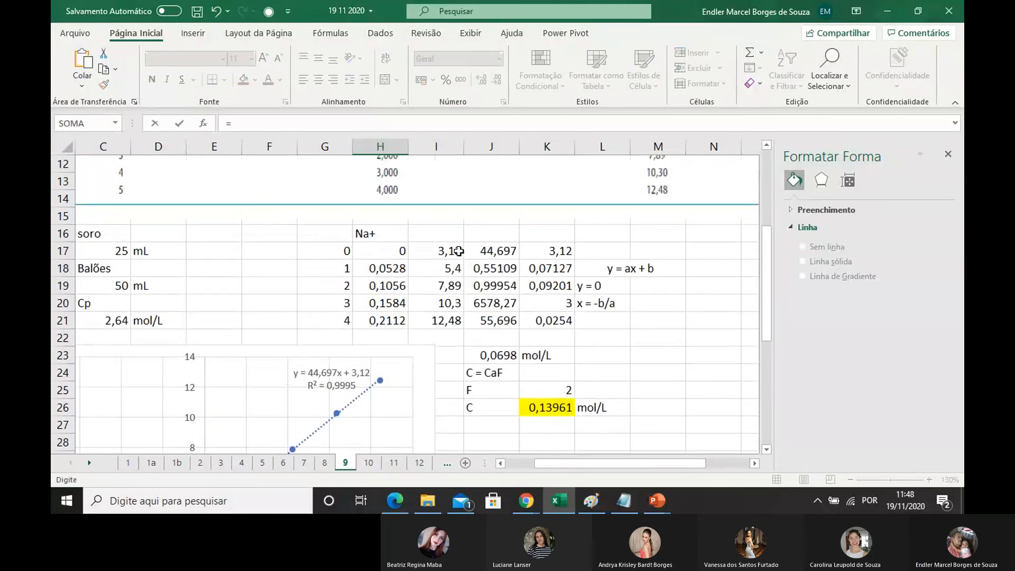
click(453, 250)
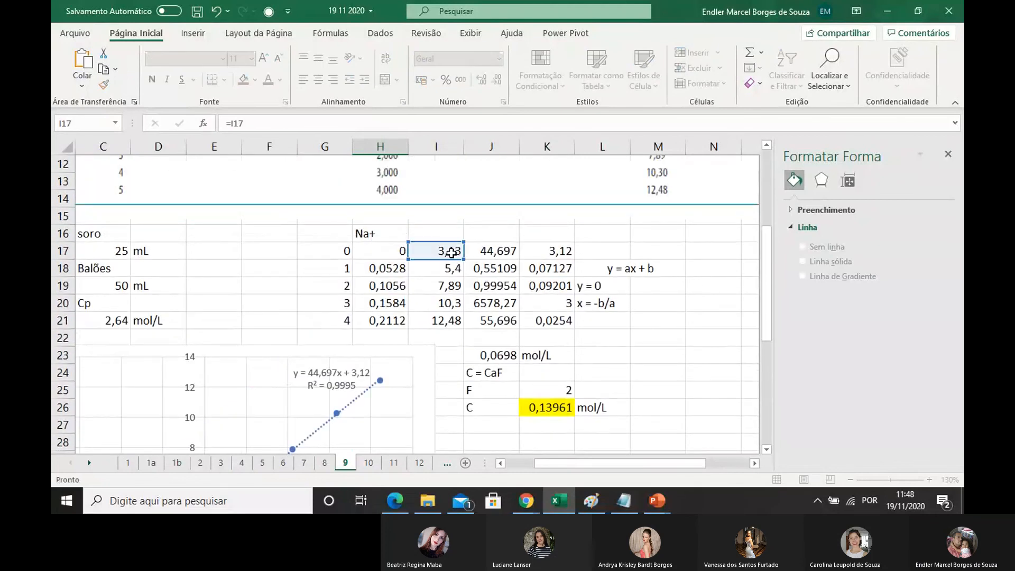
key(ctrl+Return)
drag(408, 226, 399, 291)
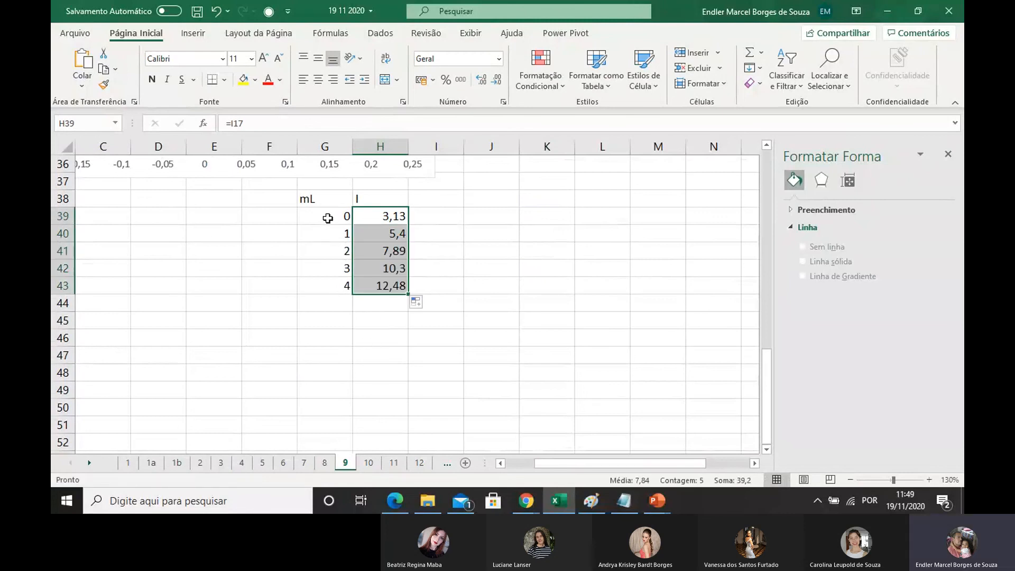
Step: Insert a markers-only scatter chart from the volume and signal data in G39:H43
drag(323, 216, 389, 289)
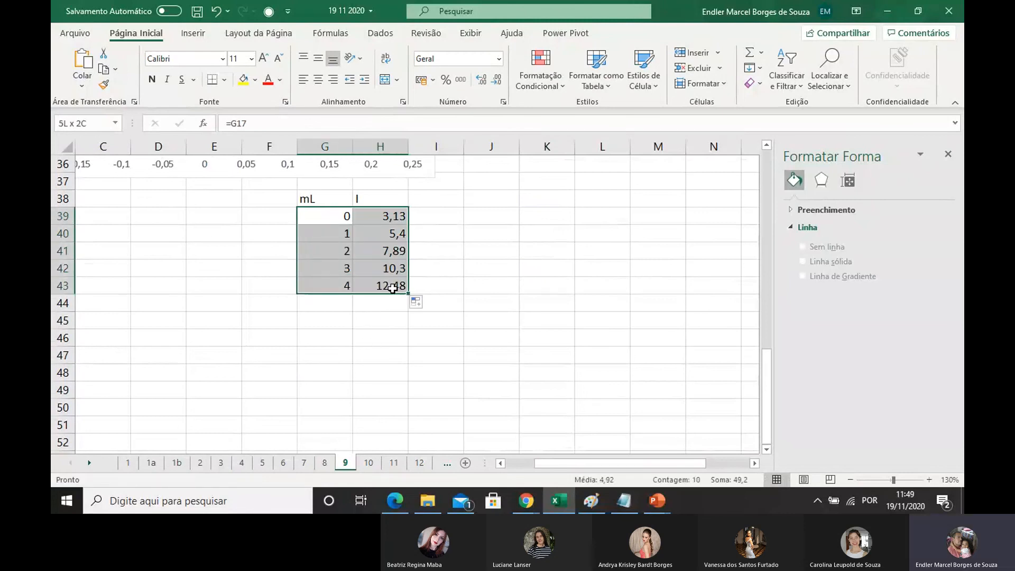
click(203, 34)
click(393, 84)
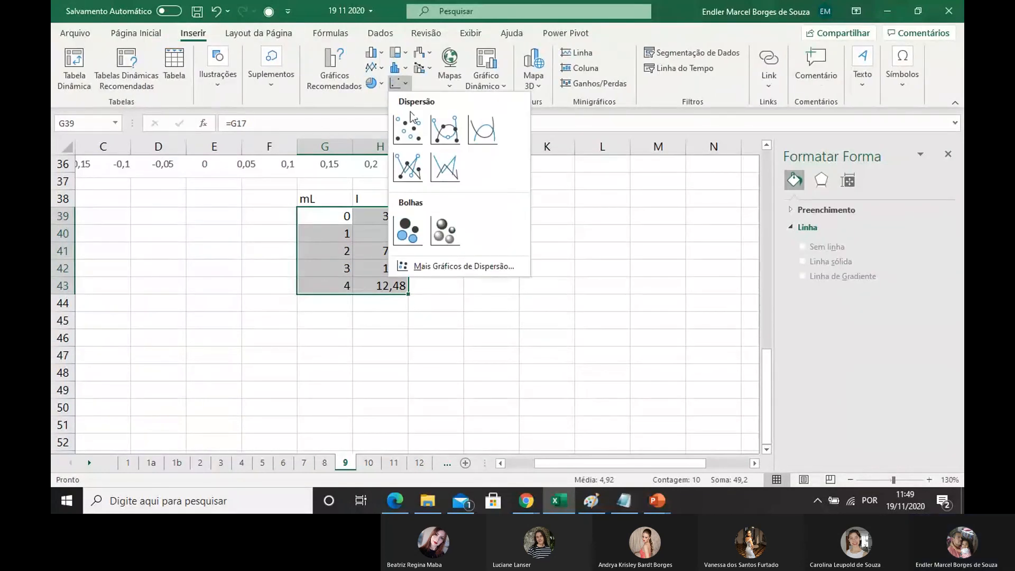
click(410, 112)
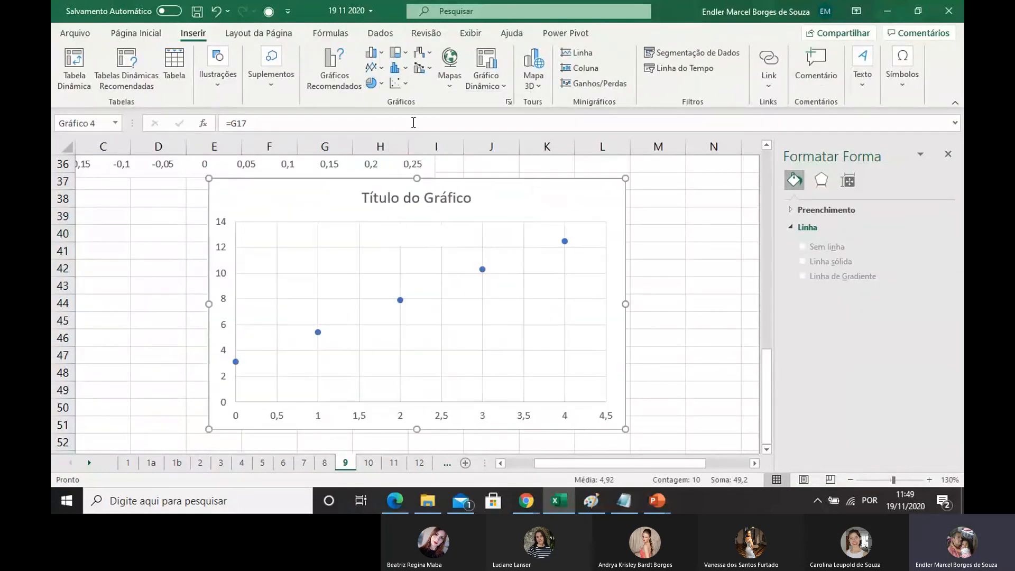
Step: Set the minimum of the new chart's horizontal axis to -2
click(602, 415)
right_click(602, 415)
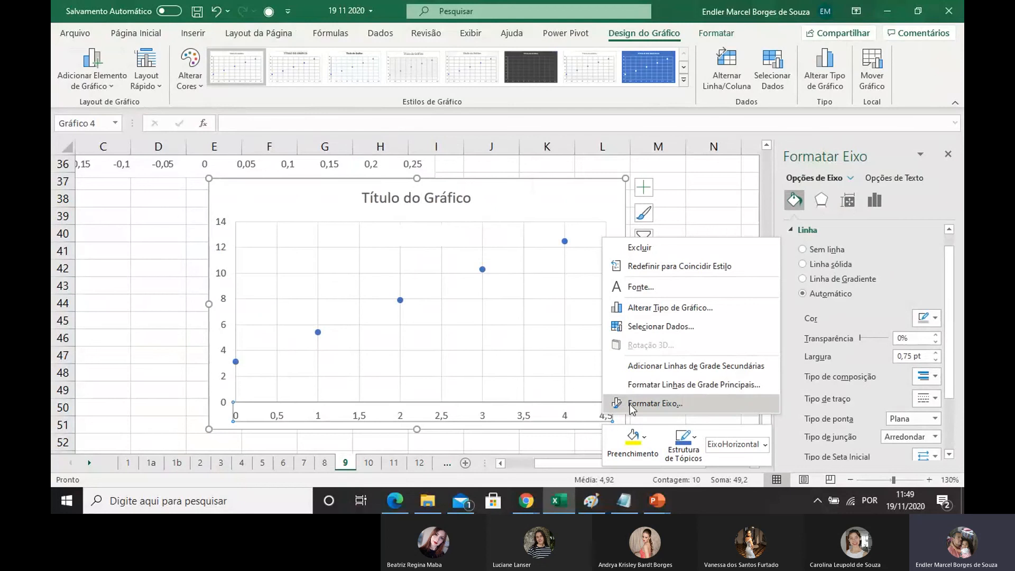
click(655, 403)
scroll(866, 303, down, 3)
scroll(866, 303, down, 2)
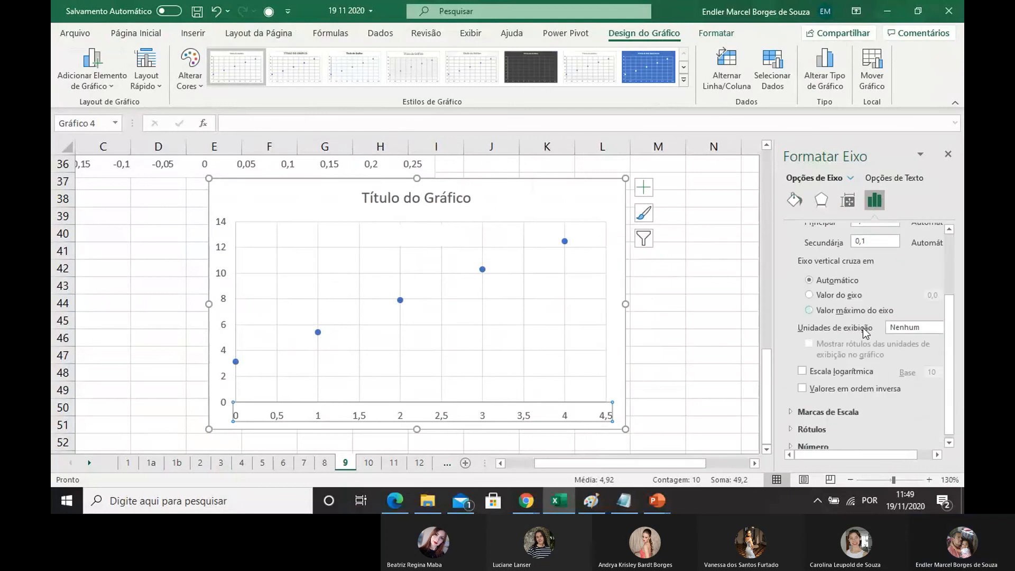
scroll(849, 310, up, 3)
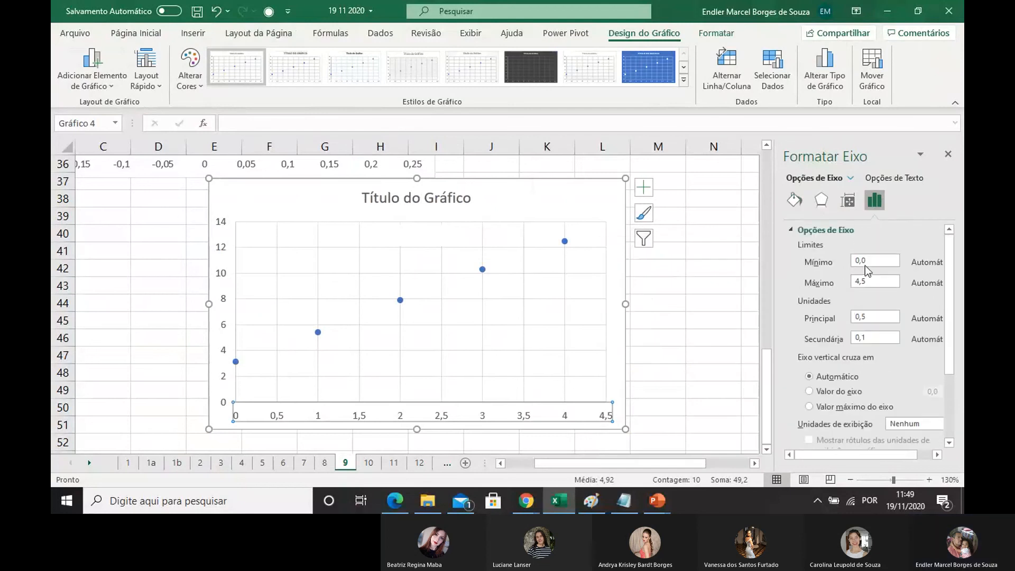
drag(866, 262, 846, 261)
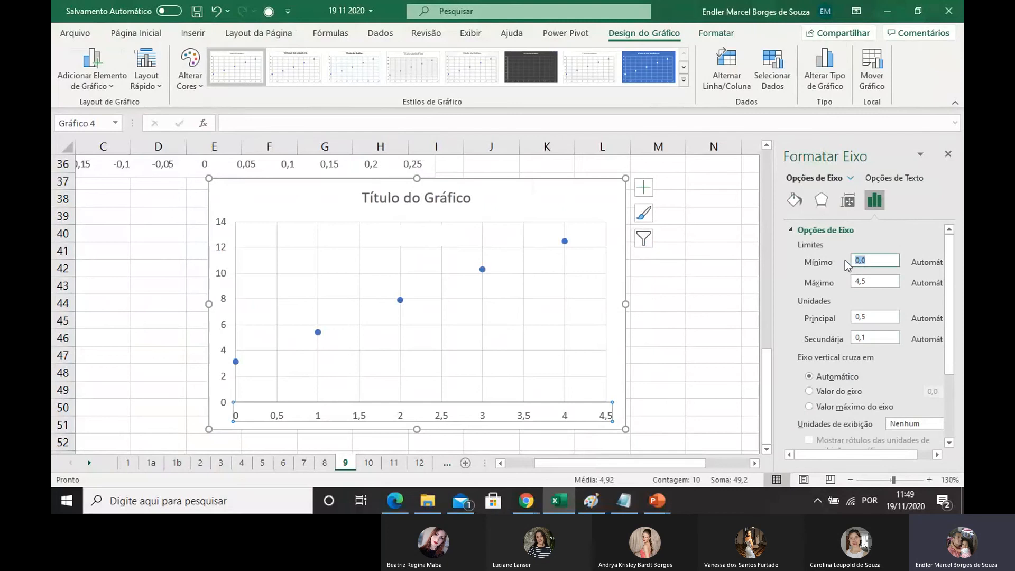
text(-2)
key(Return)
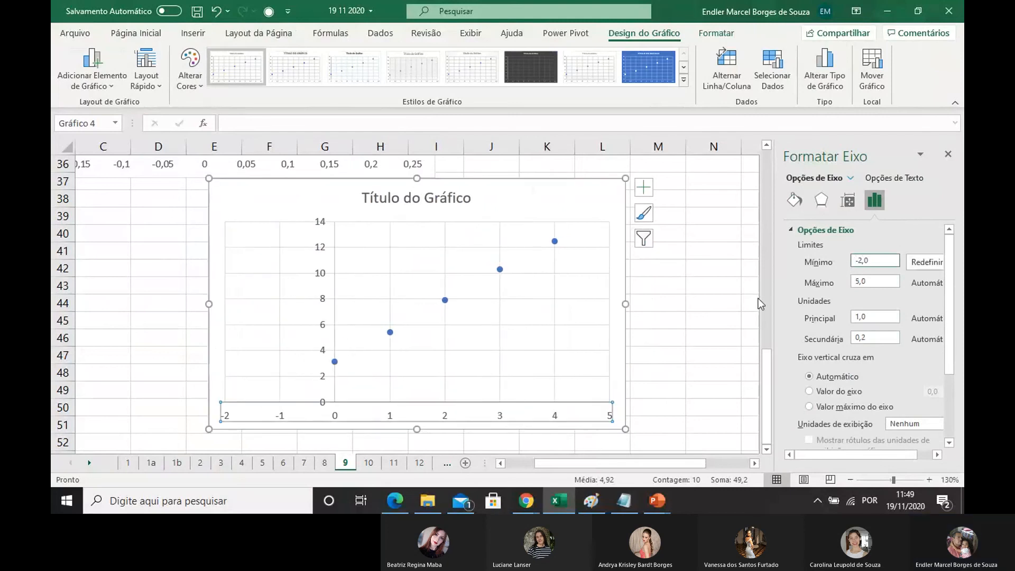
Step: Add a linear trendline showing its equation and R-squared value, and move that label clear of the line
click(499, 268)
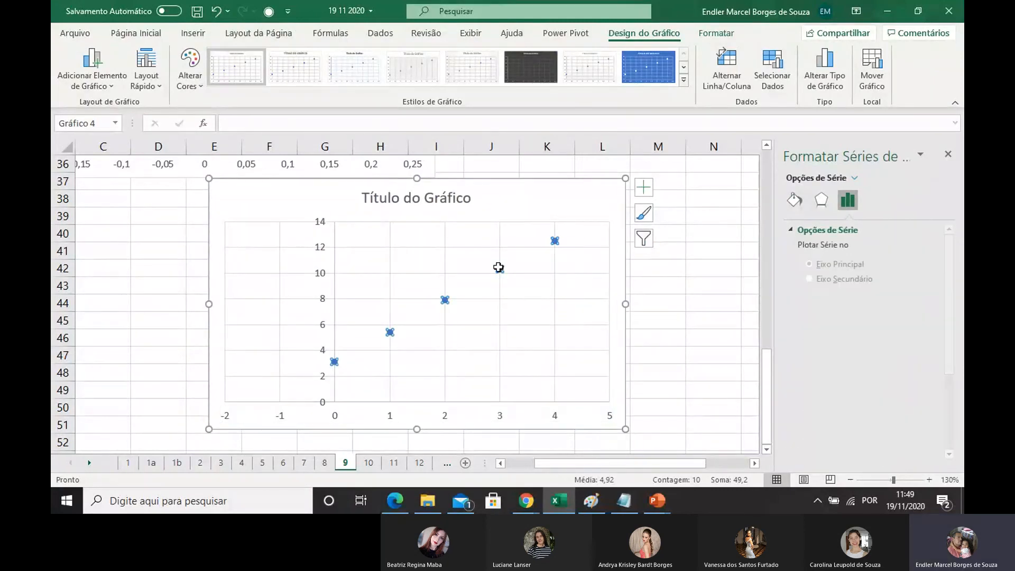
right_click(499, 268)
click(577, 395)
scroll(824, 394, down, 3)
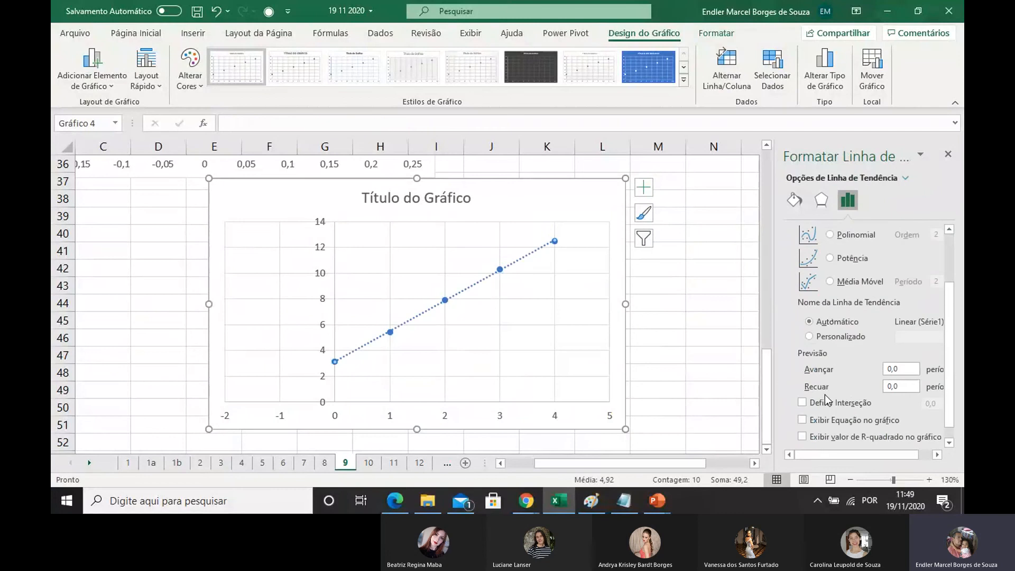
click(803, 420)
click(806, 436)
click(506, 228)
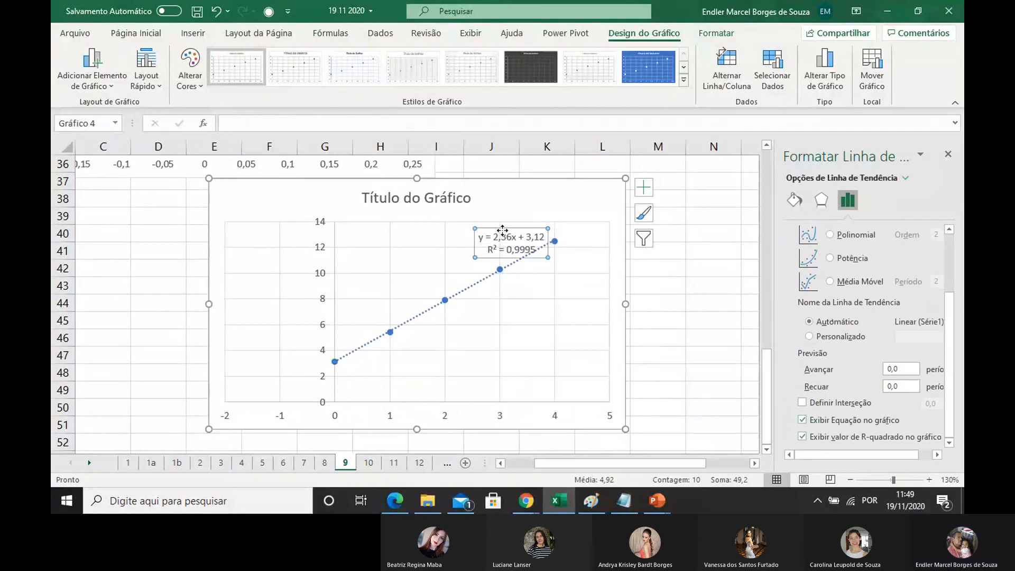
drag(506, 229, 446, 234)
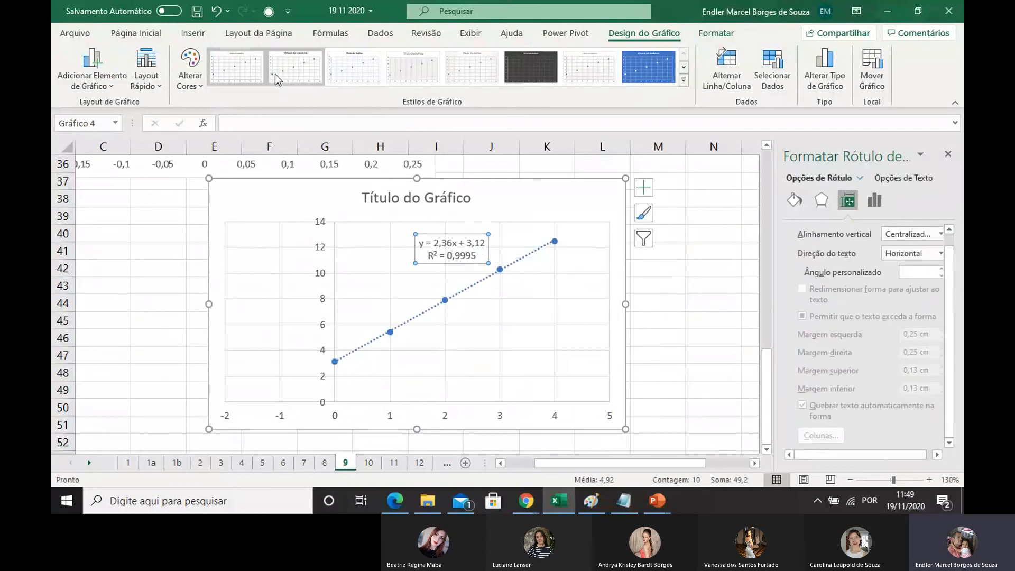
Step: Draw a straight line about 2.2 cm wide and 1.1 cm high extending the trendline from its first point down to the horizontal axis
click(193, 34)
click(224, 76)
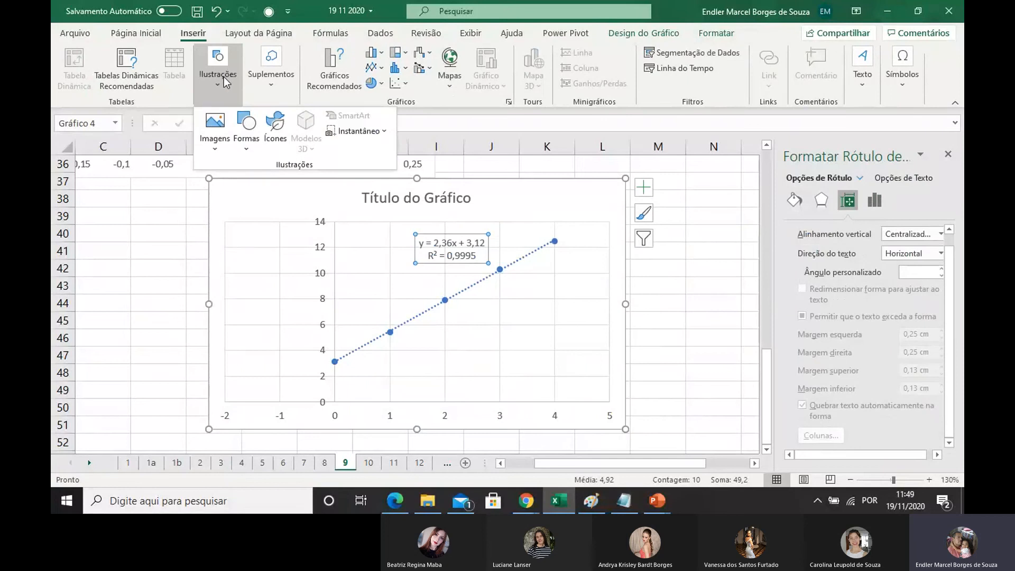
click(237, 150)
click(253, 211)
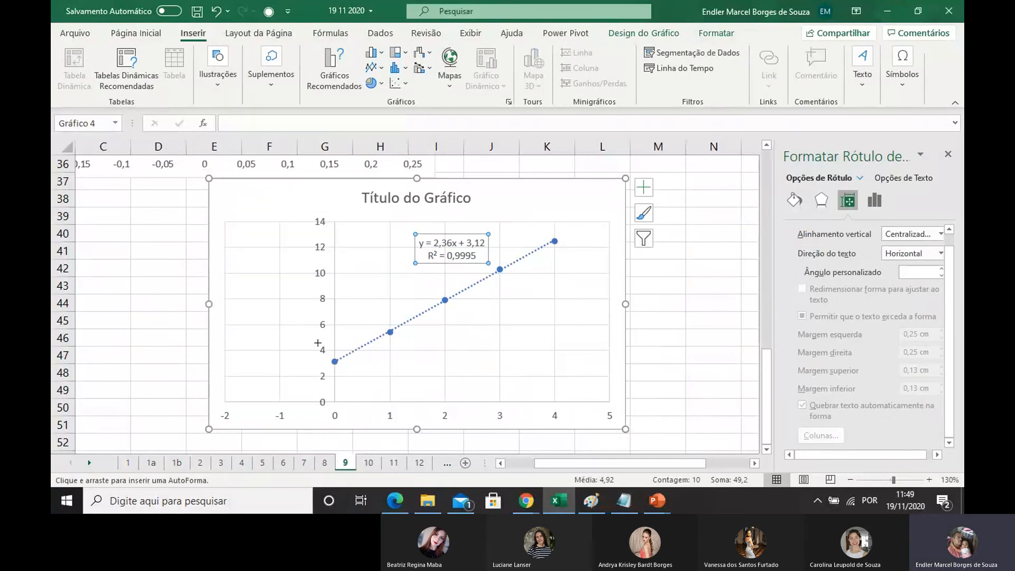
drag(335, 362, 260, 401)
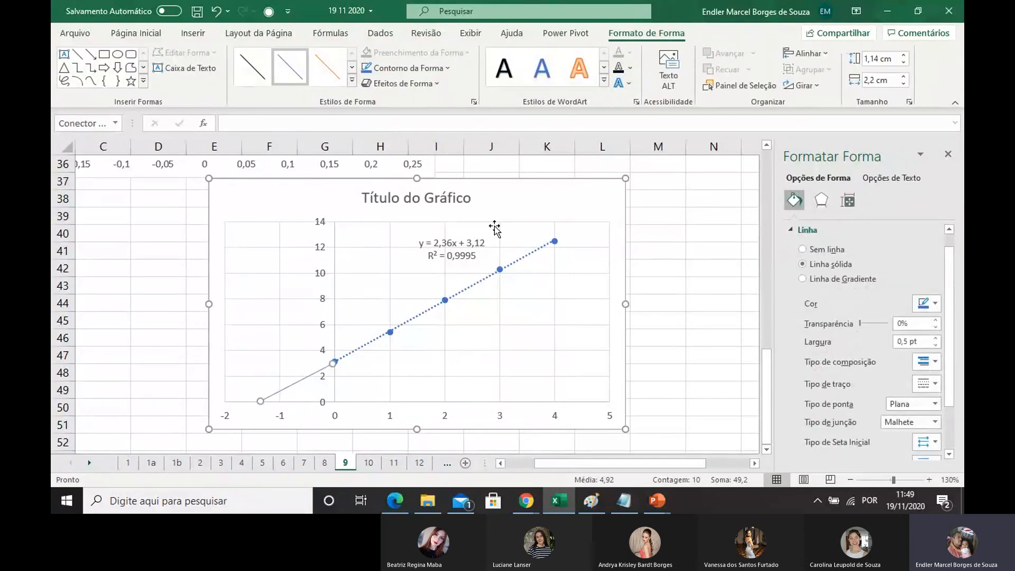
Step: Move the new chart below the mL and I table so that its data in rows 38 to 43 is uncovered
drag(505, 186, 366, 204)
click(546, 303)
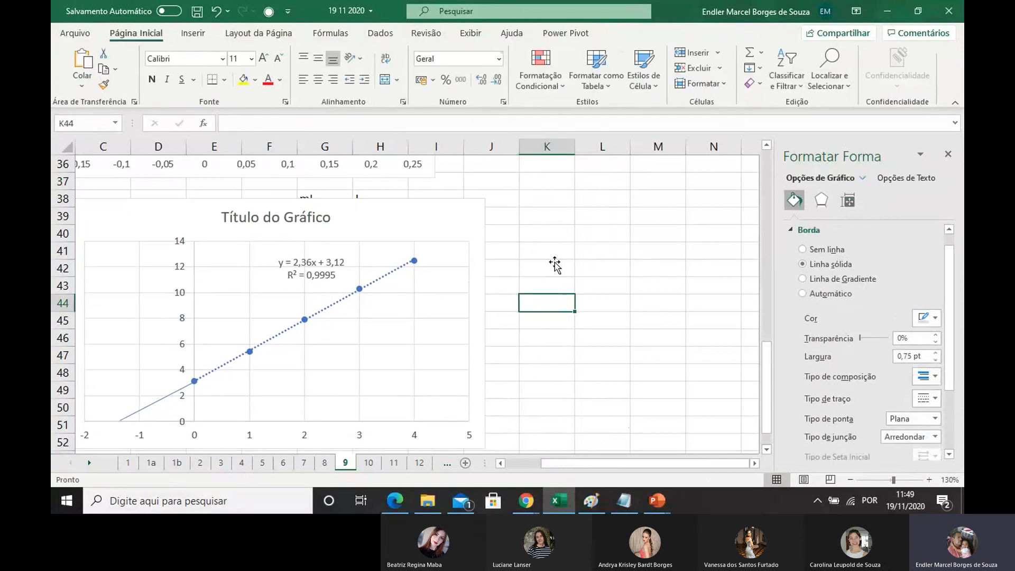
drag(447, 199, 430, 304)
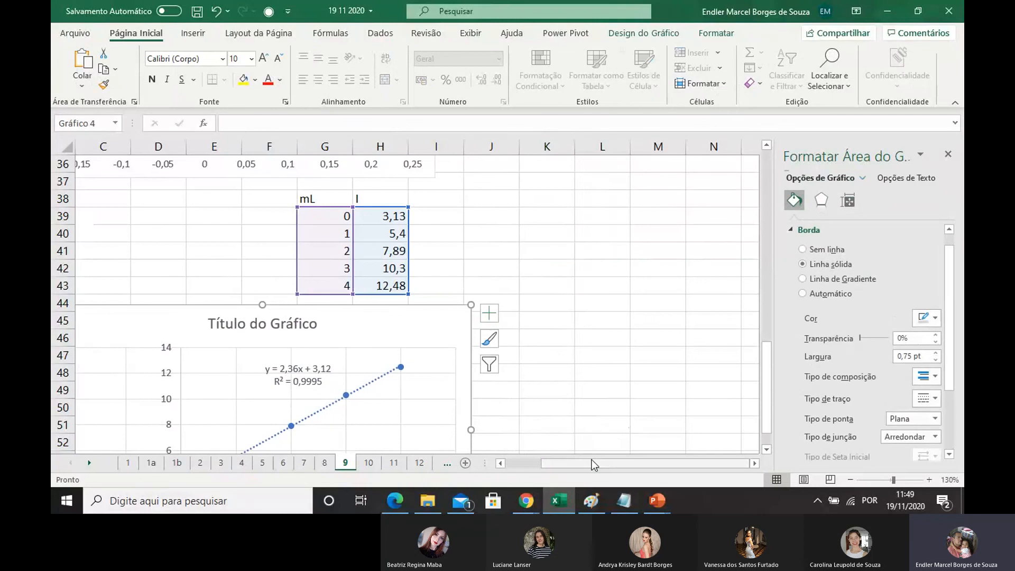
drag(591, 463, 574, 459)
scroll(562, 342, down, 1)
scroll(561, 244, up, 1)
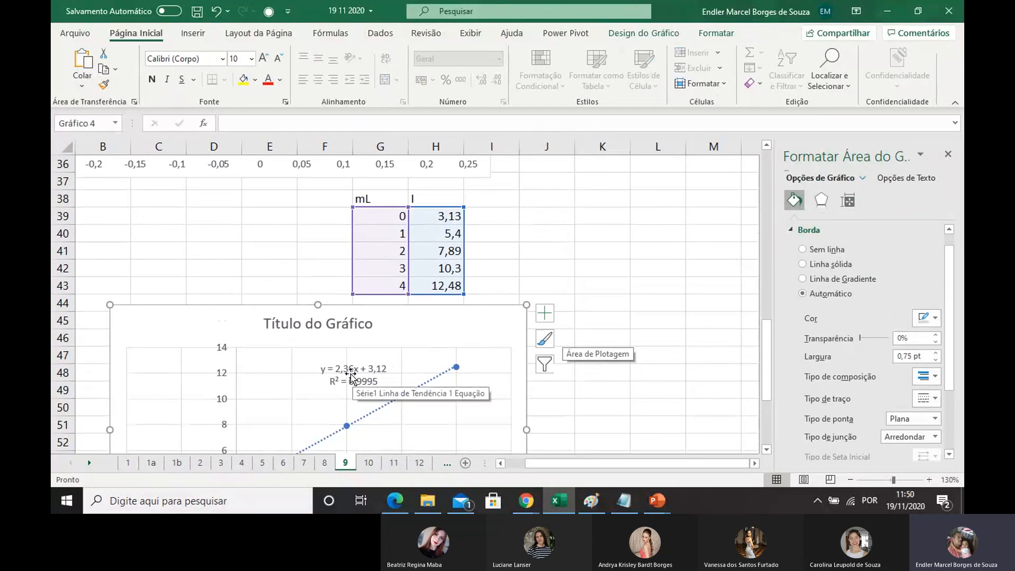
Step: Write the label x = Vp in J39, beside the volume and signal table
click(547, 219)
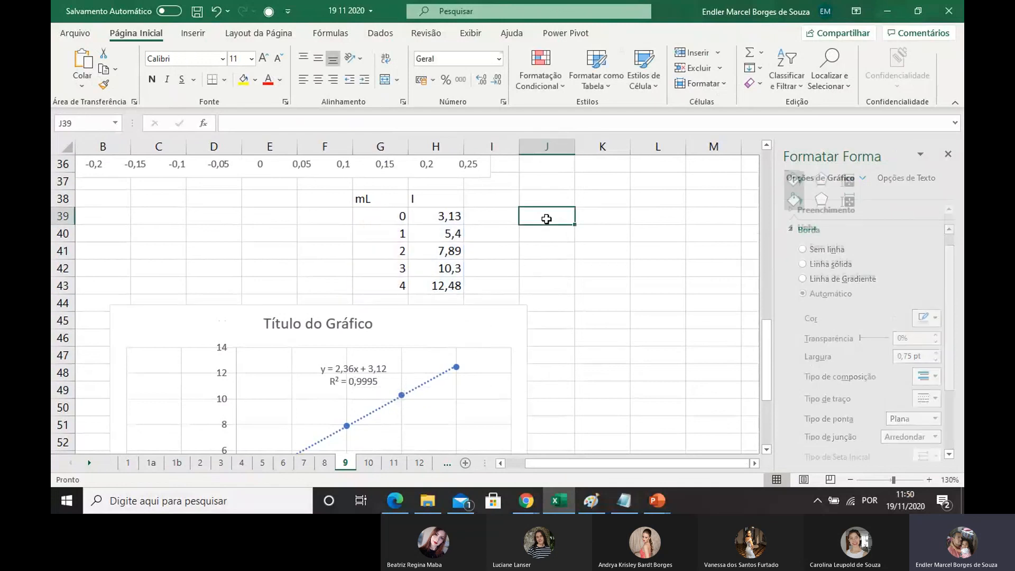
text(x)
click(571, 269)
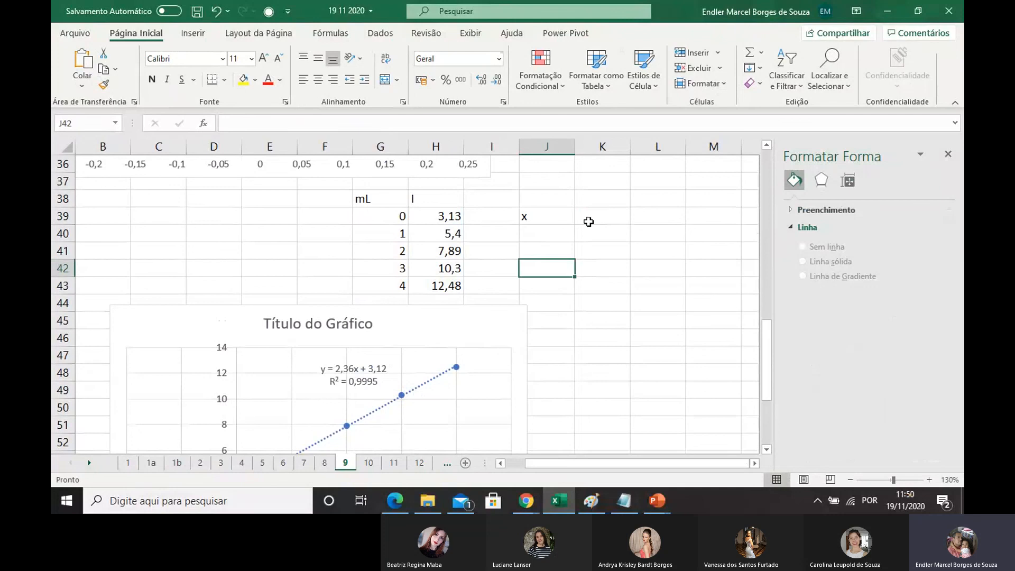
click(589, 221)
double_click(554, 216)
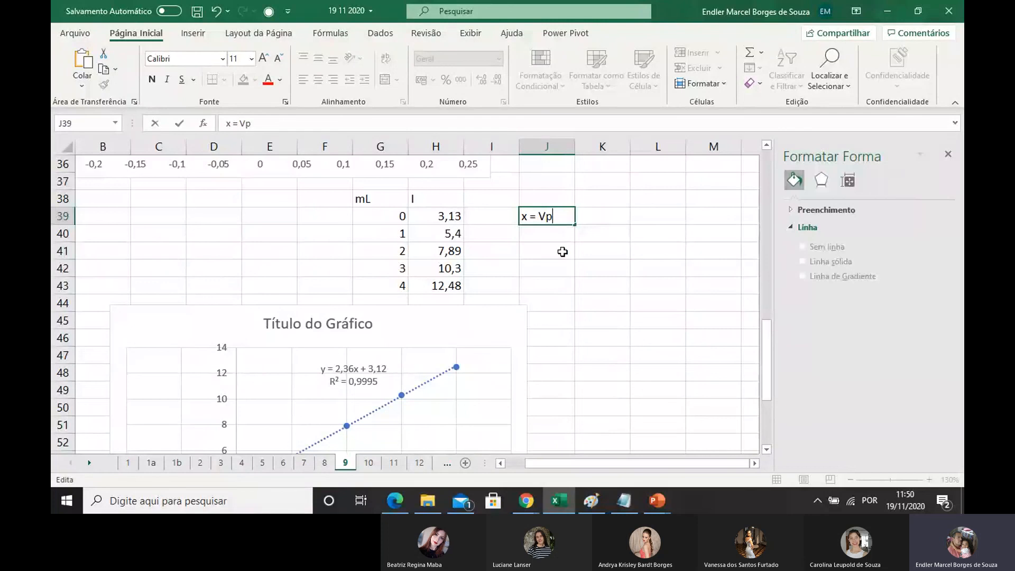
key(Return)
click(564, 221)
click(605, 218)
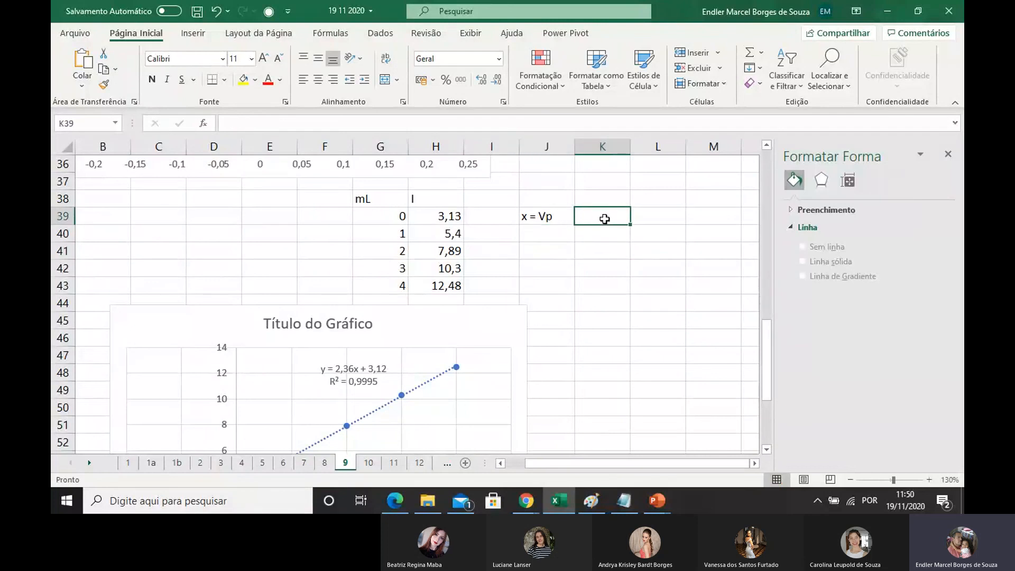
Step: Calculate Vp in K39 with the formula =3,12/2,36
text(=)
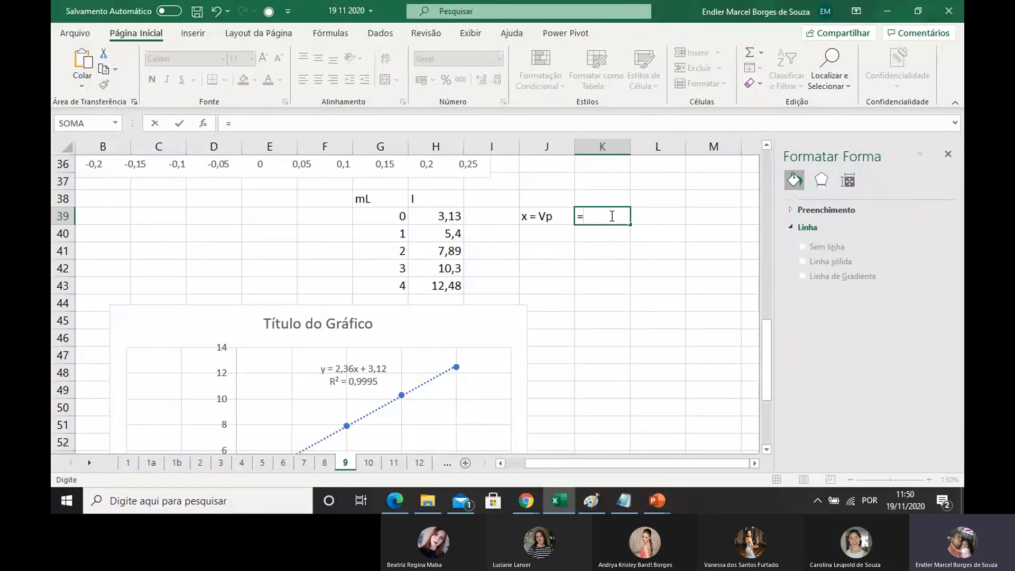
text(3,12/2,36)
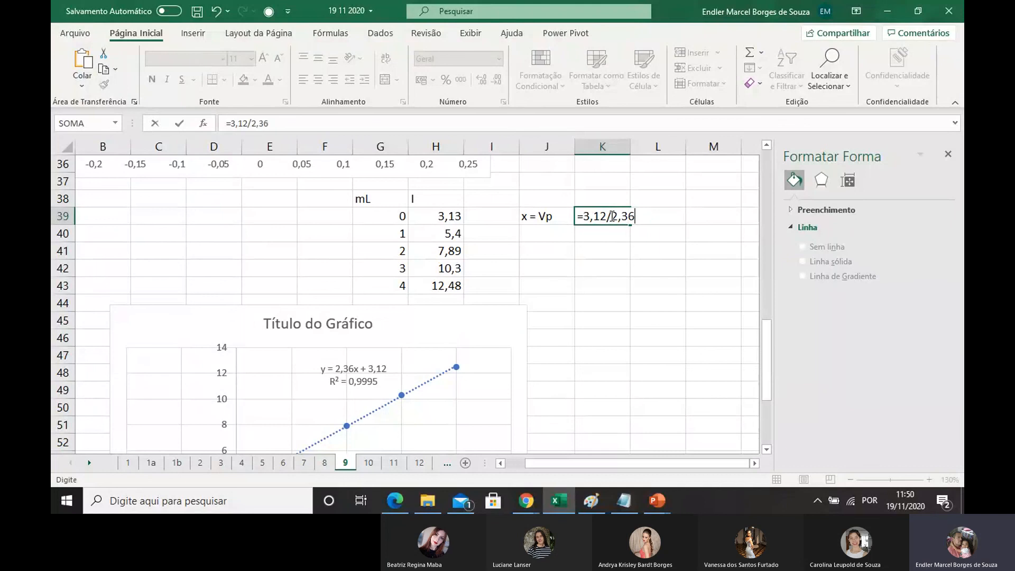
key(Return)
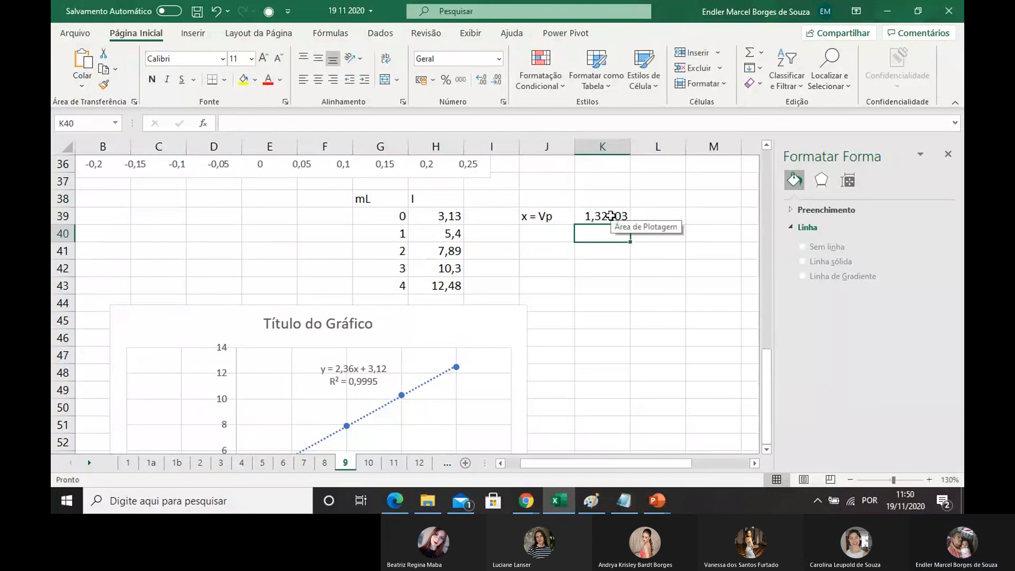
Step: Merge J41:K41 into one centered cell and write the equation Cp x Vp = Ca x Va in it
drag(544, 250, 584, 251)
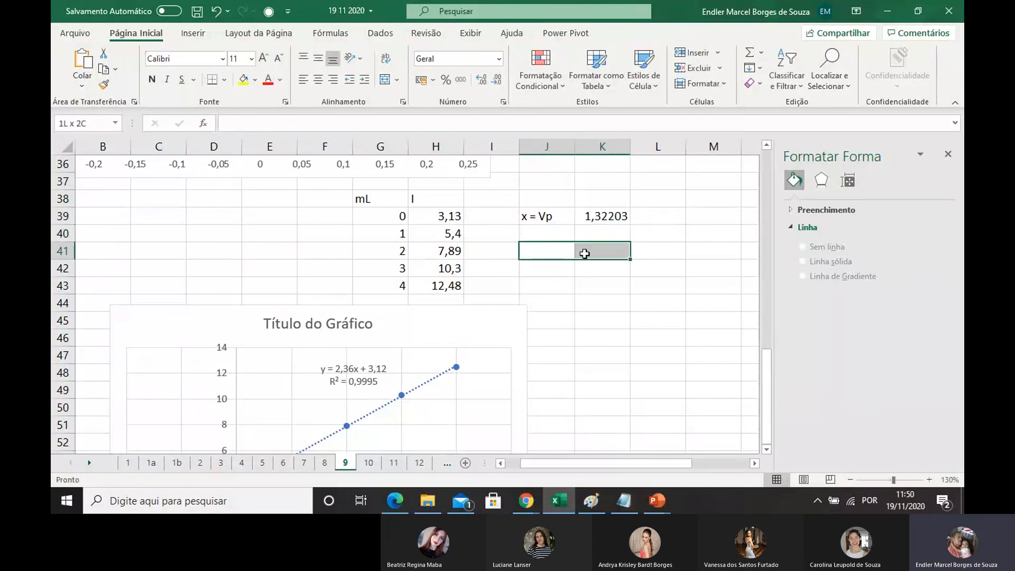
click(385, 80)
double_click(537, 251)
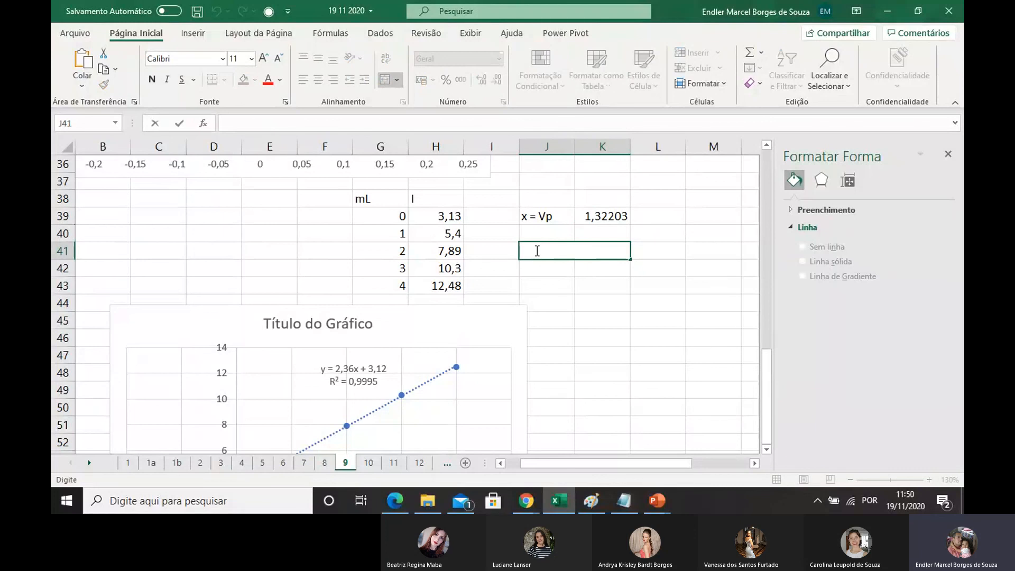
text(Cp x Vp = Ca x Va)
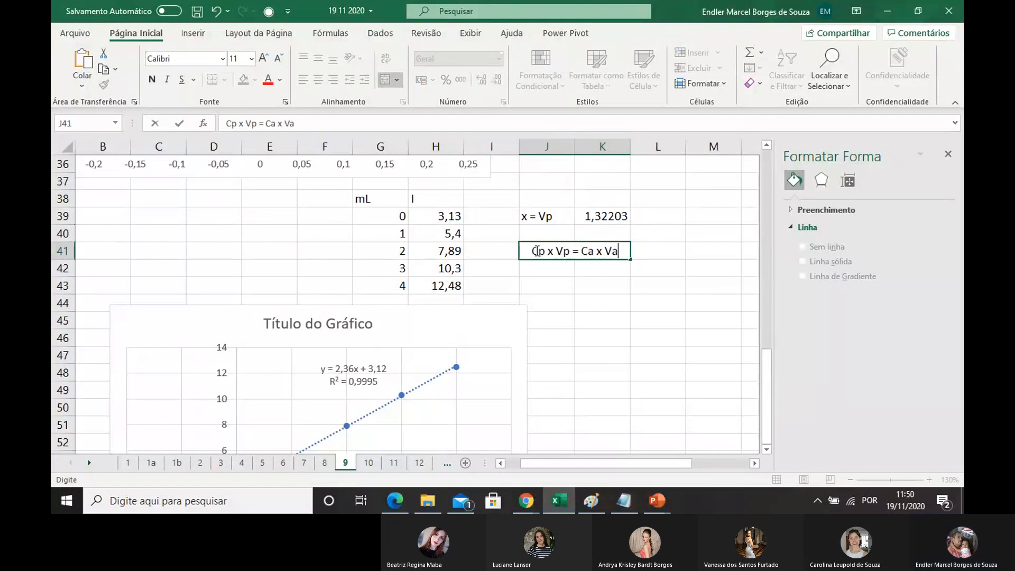
click(581, 283)
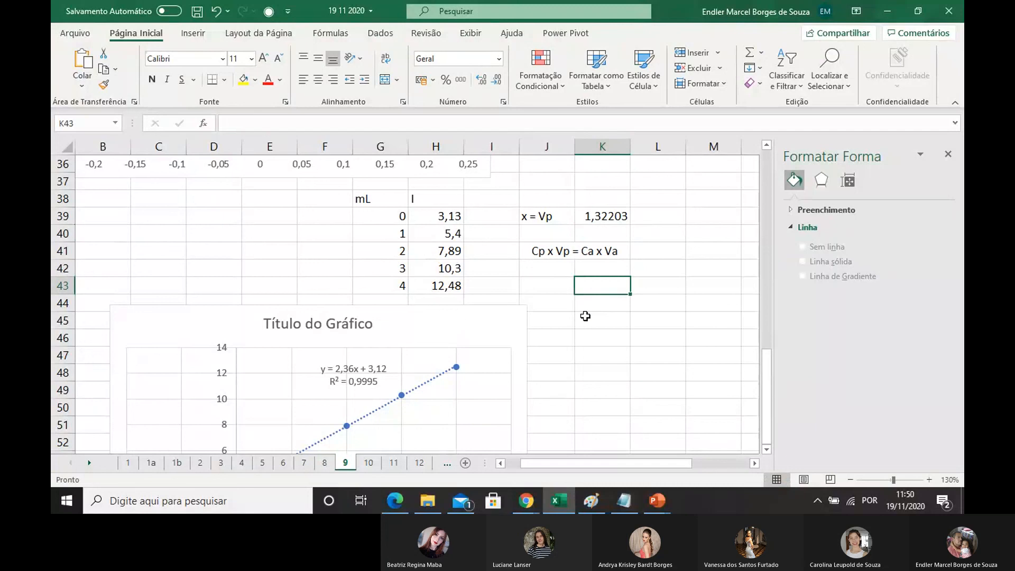
Step: Write the label Ca in J42, below the equation
click(553, 269)
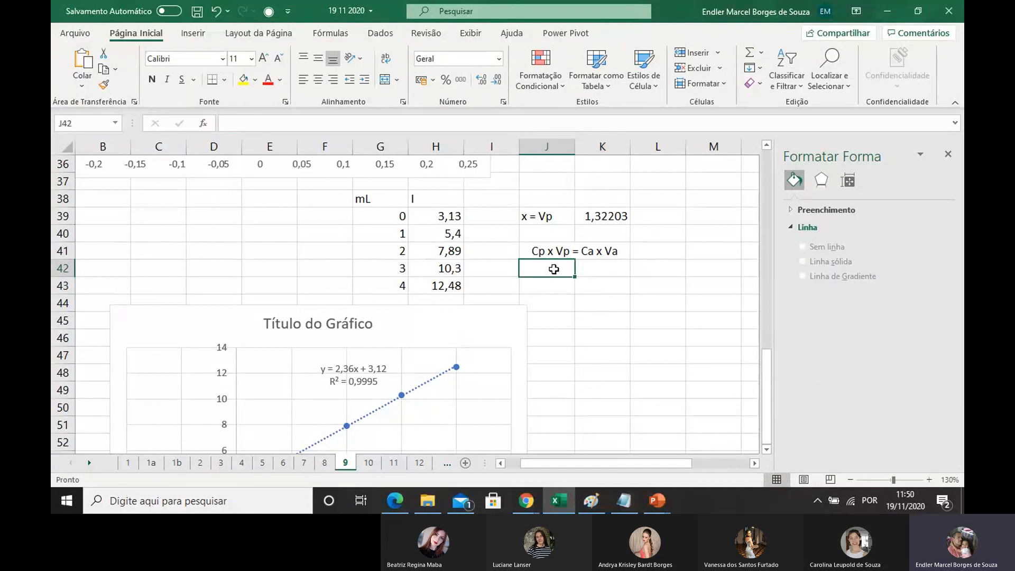
text(C)
key(BackSpace)
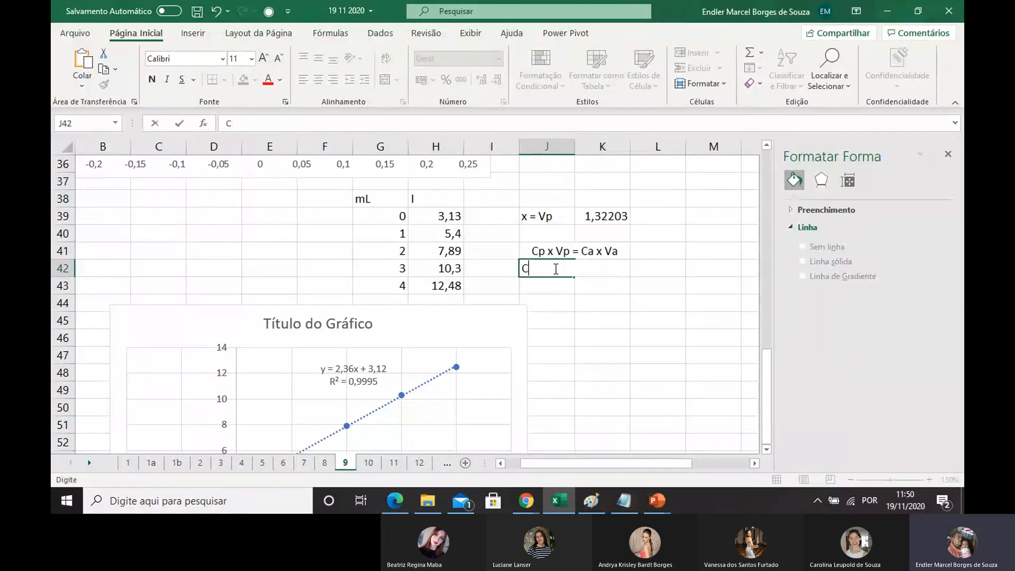
text(a)
click(587, 317)
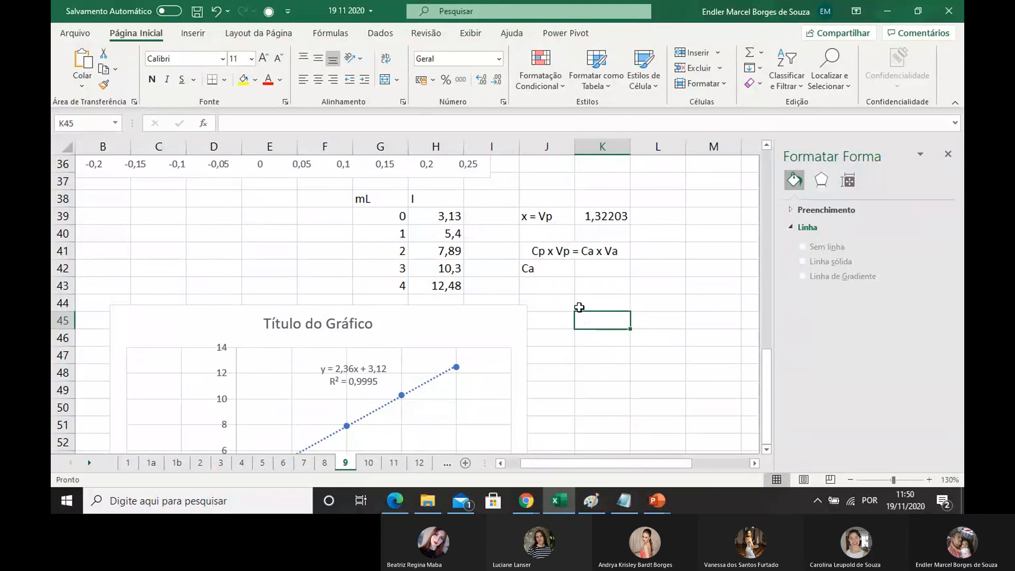
Step: Change the equation in J41 to Cp x Vp = C x V and shorten the J42 label to C
double_click(582, 250)
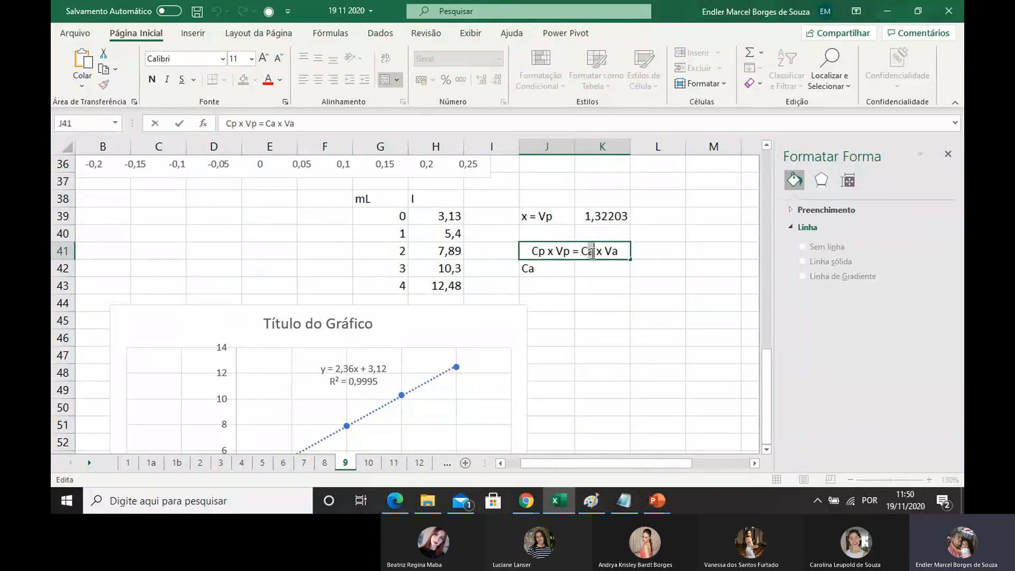
key(BackSpace)
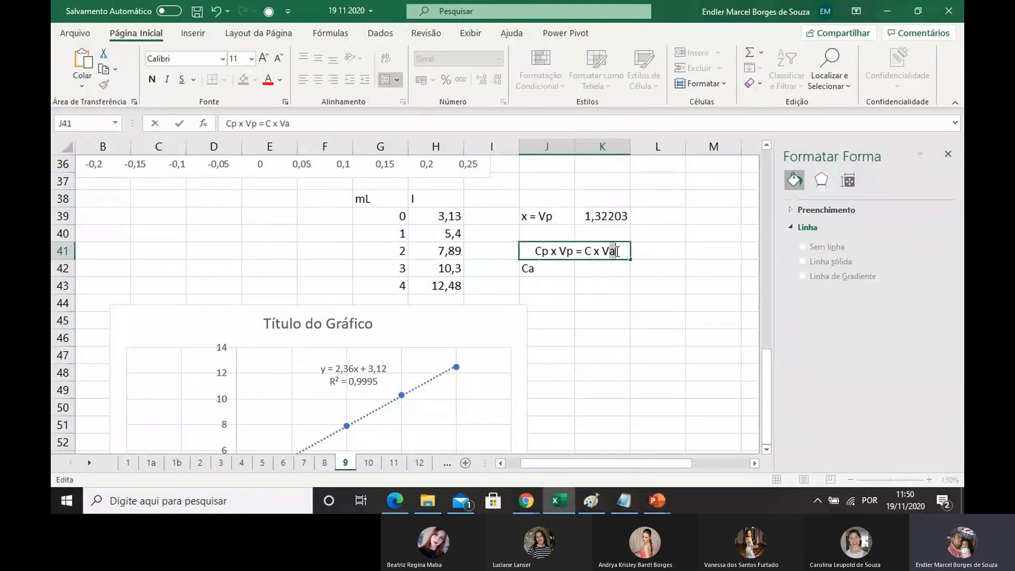
key(BackSpace)
key(Return)
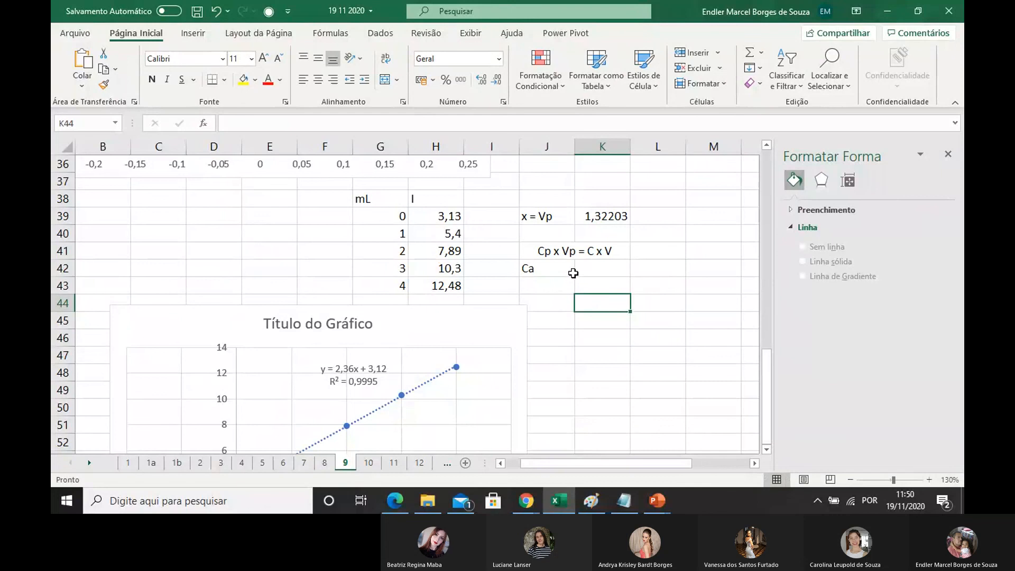
double_click(543, 270)
key(BackSpace)
key(Return)
key(Return)
Step: Calculate the sample concentration in K42 with the formula =C21*K39/C17
click(593, 267)
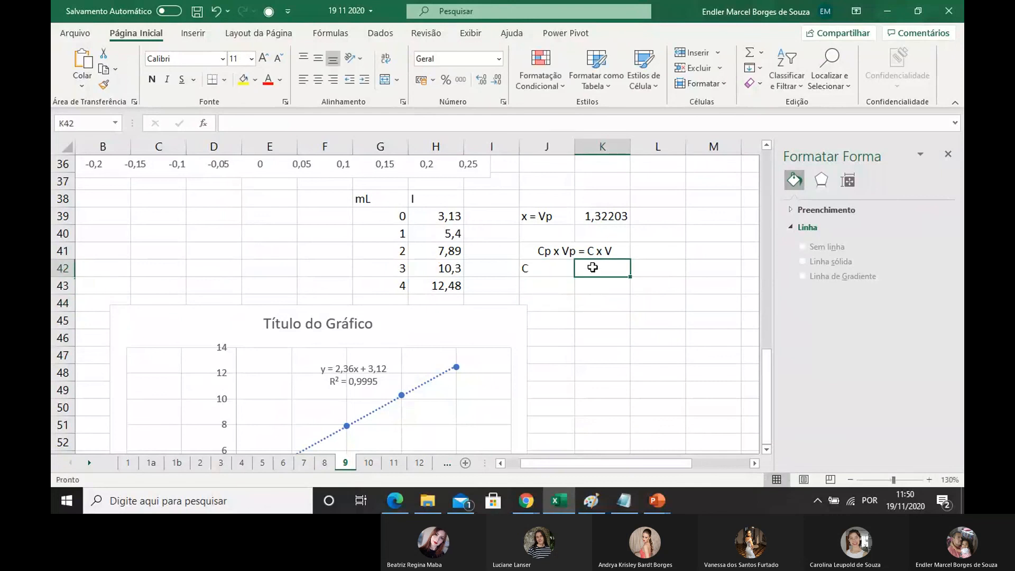
text(=)
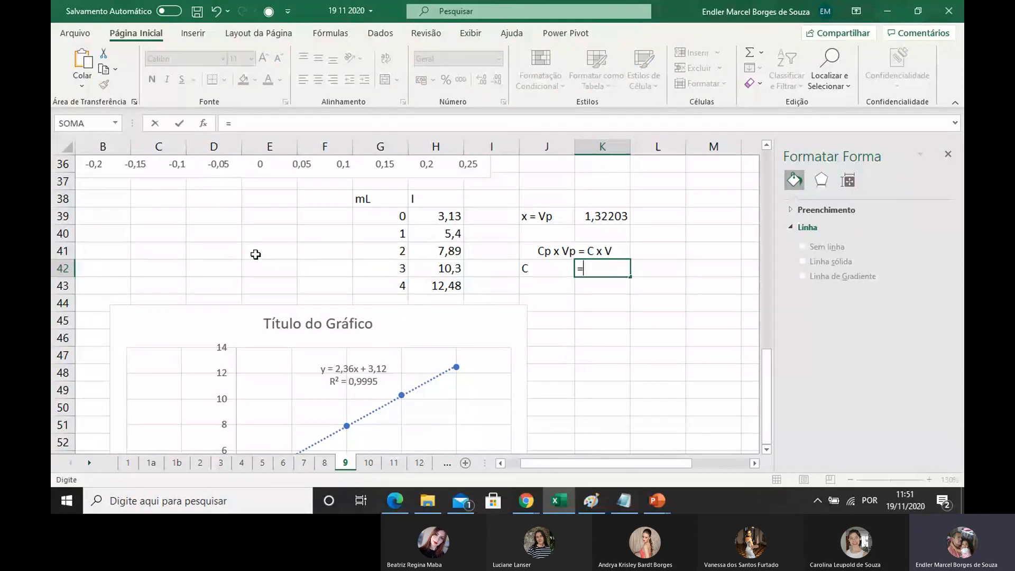
scroll(159, 228, up, 6)
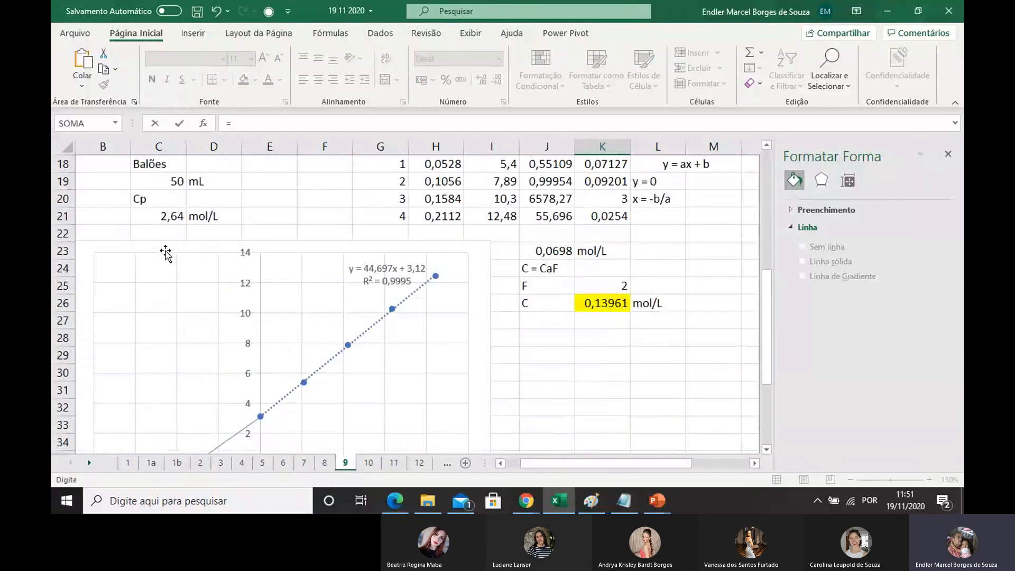
click(172, 217)
scroll(434, 328, down, 3)
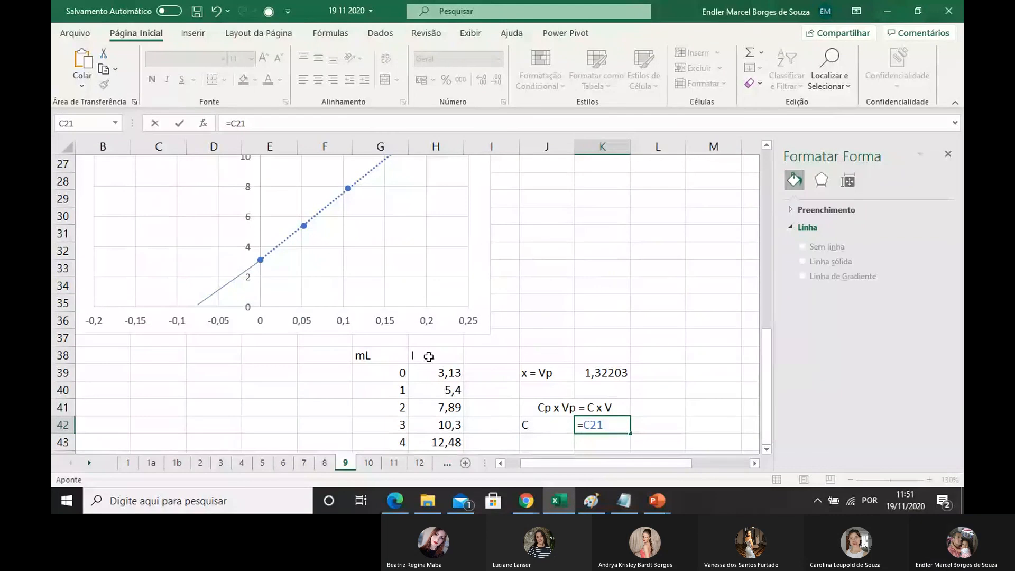
text(*)
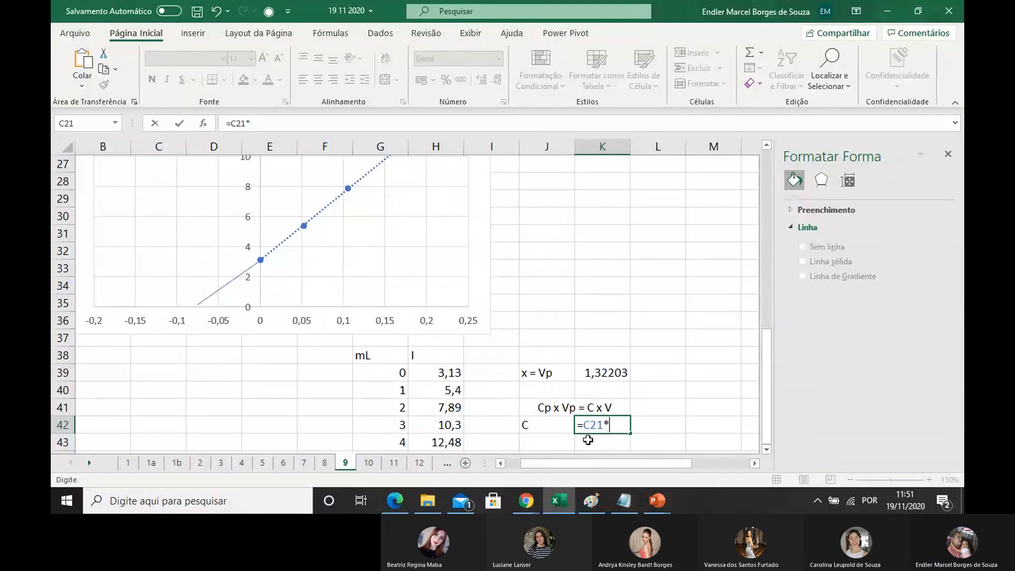
click(615, 370)
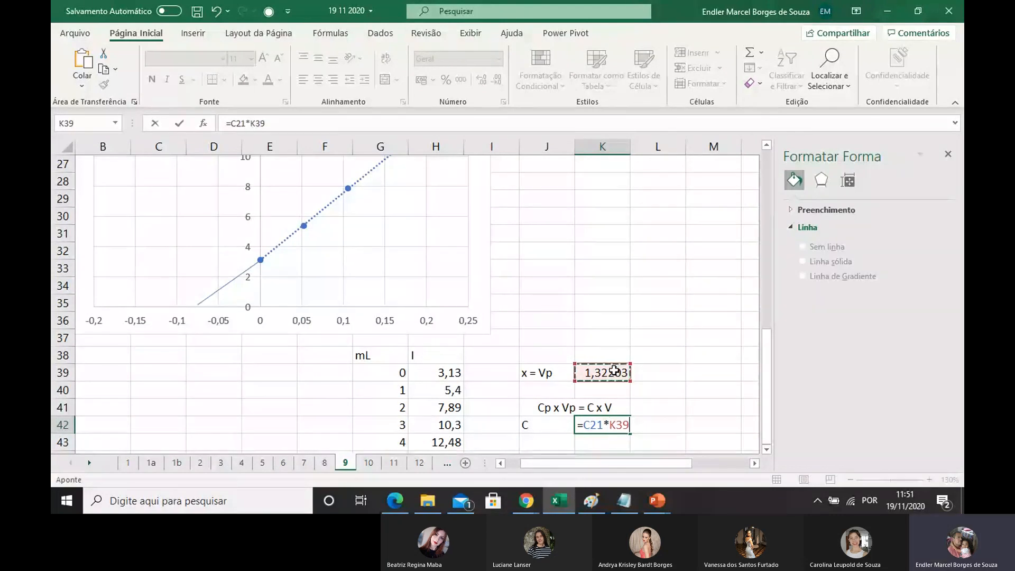
text(/)
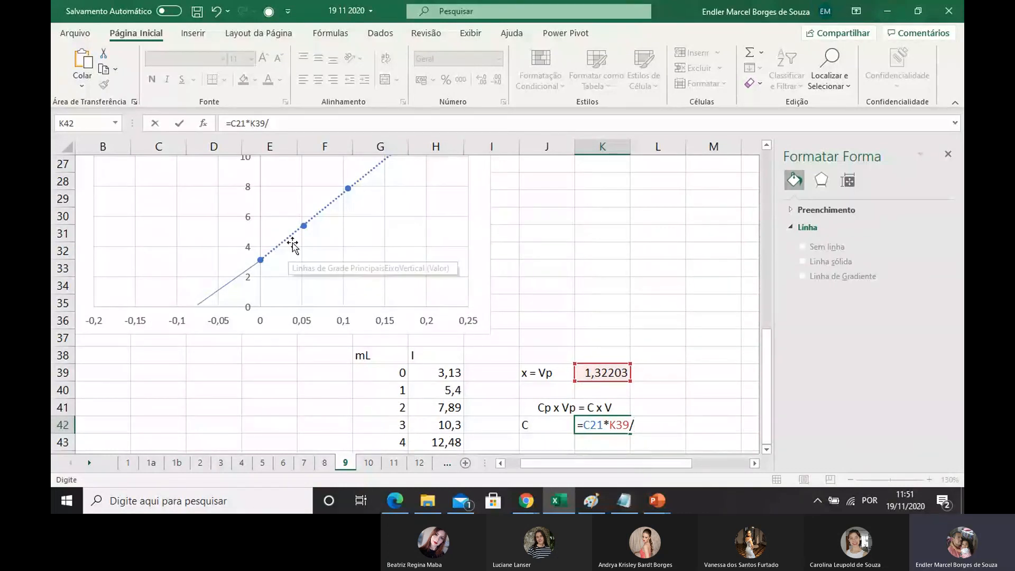
scroll(294, 244, up, 2)
scroll(293, 244, up, 4)
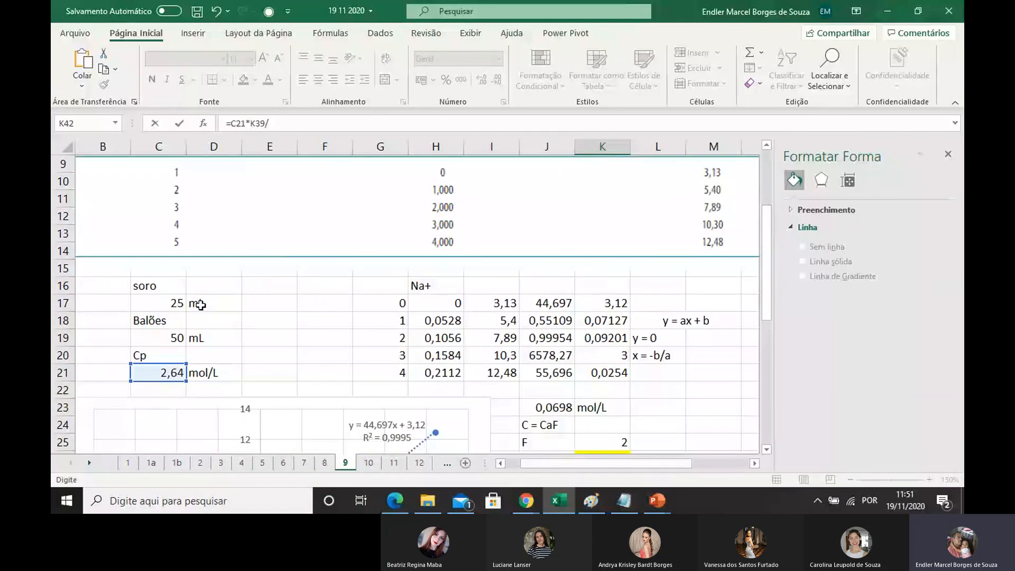
click(179, 302)
scroll(364, 313, down, 7)
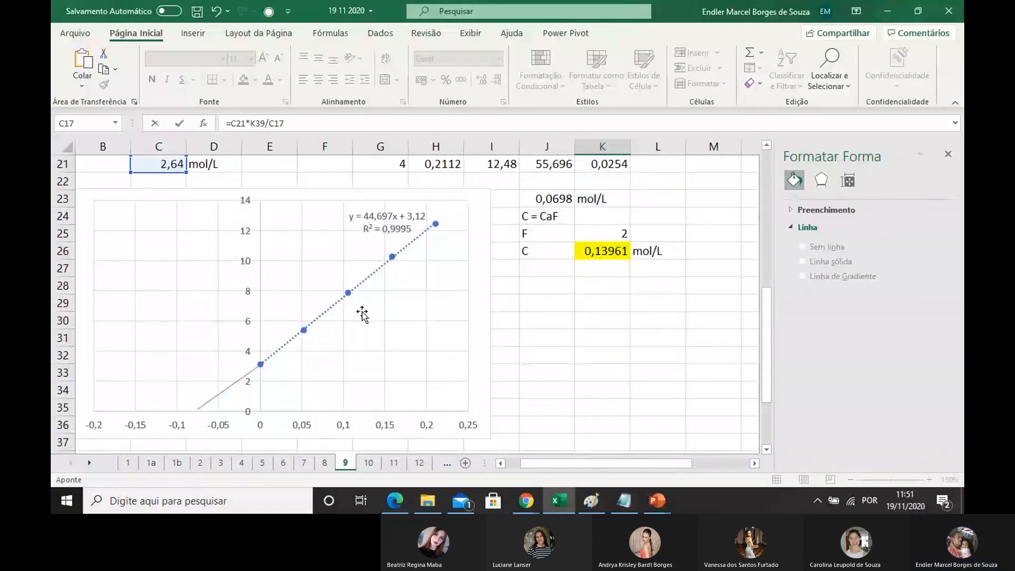
key(Return)
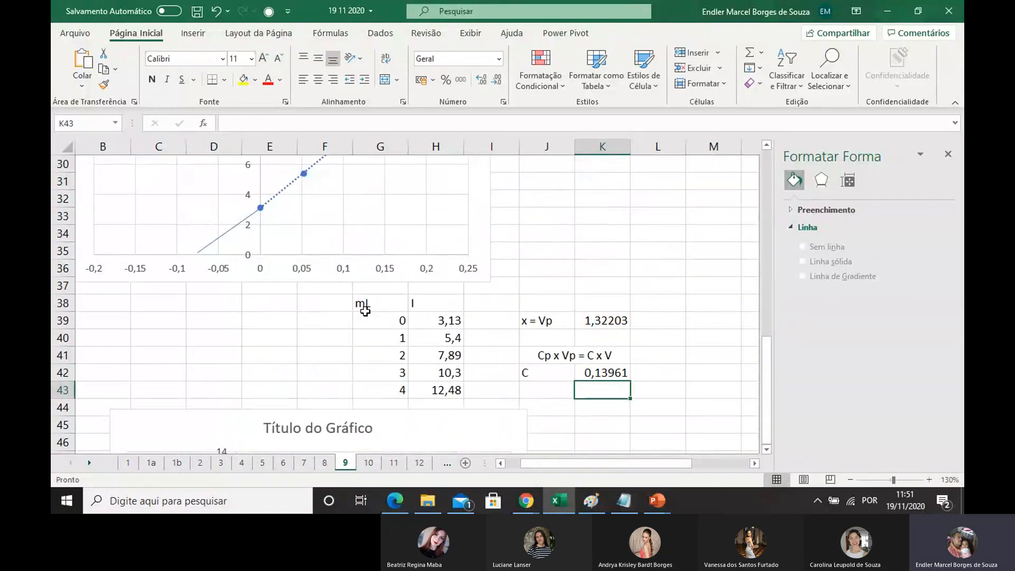
Step: Compare the concentration in K42 with the one in K26, and fill K42 with yellow
click(582, 371)
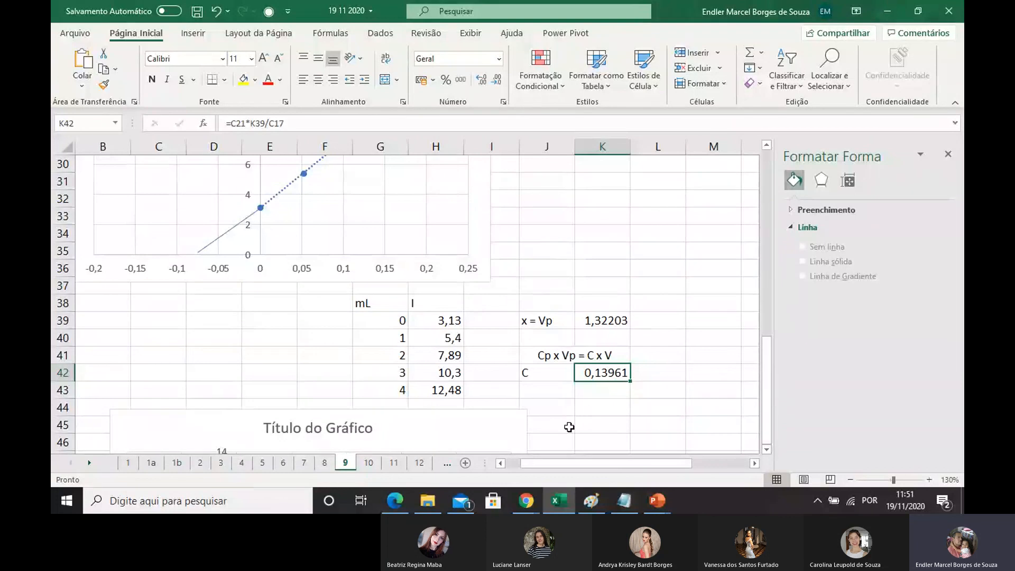
scroll(555, 312, up, 3)
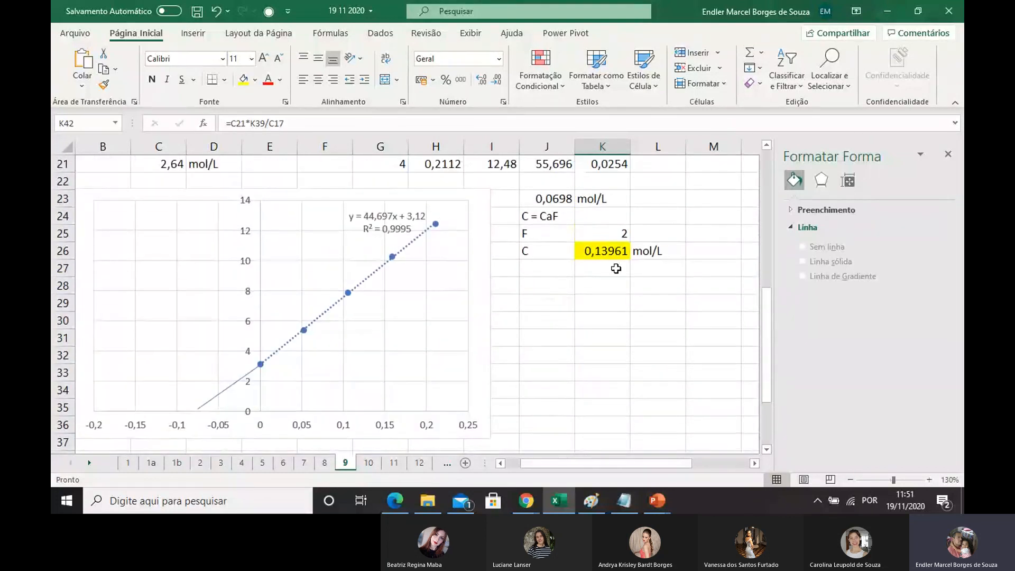
click(615, 252)
scroll(581, 296, down, 3)
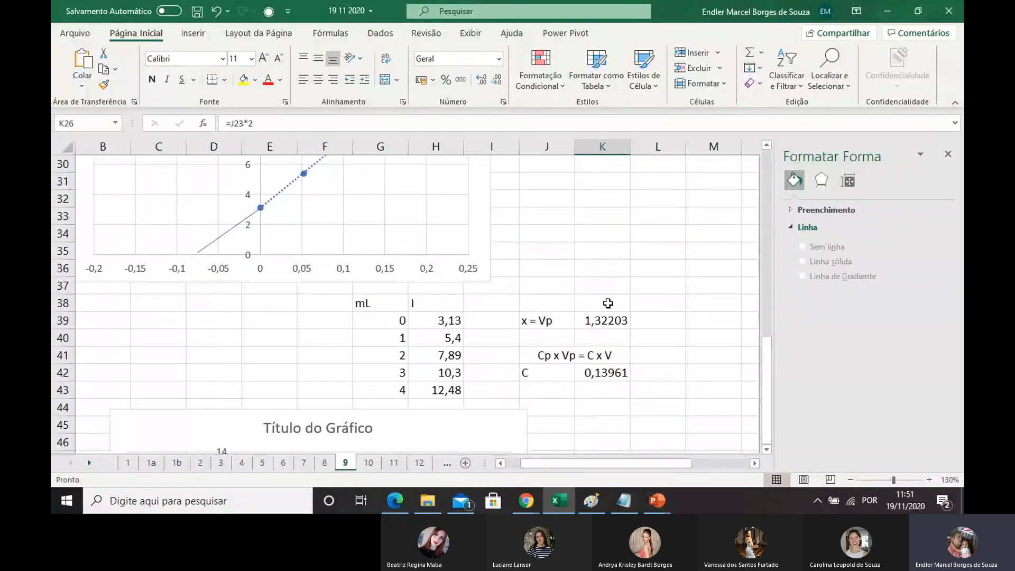
click(606, 374)
click(243, 79)
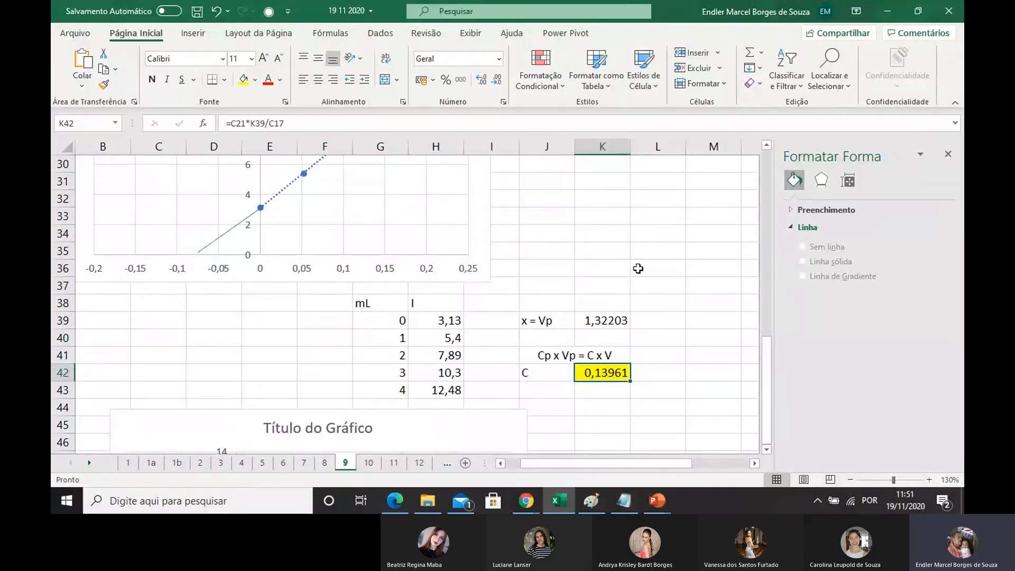
Step: Review both standard addition solutions on sheet 9 against the exercise statement and its table of volumes and signals
scroll(593, 285, up, 4)
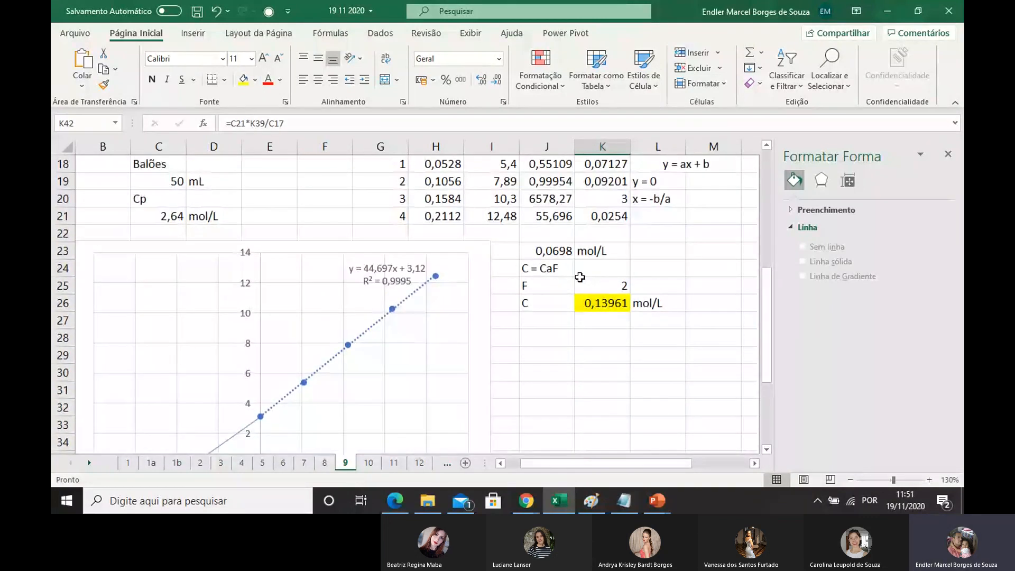
scroll(580, 277, up, 5)
scroll(534, 233, down, 4)
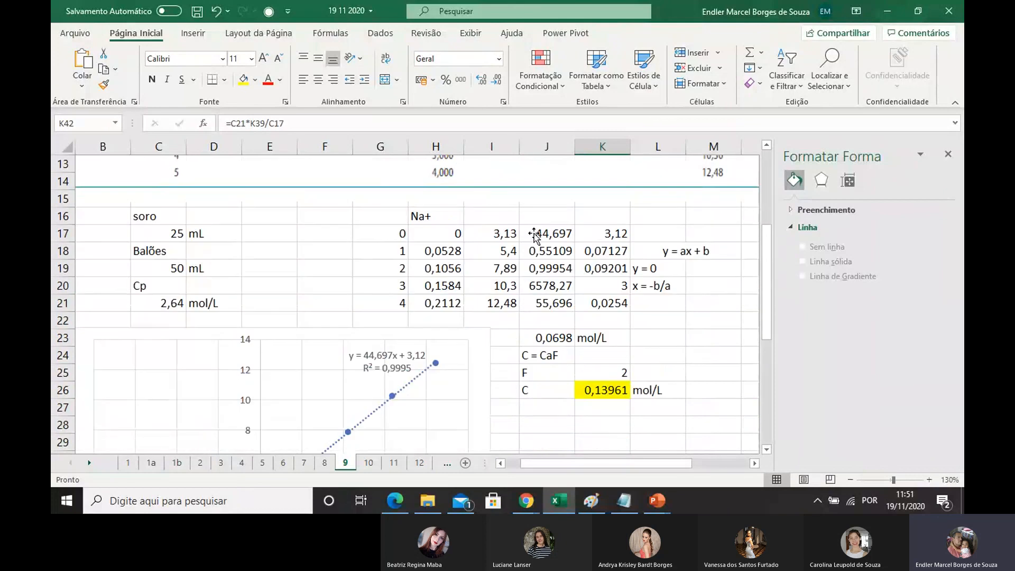
scroll(534, 233, down, 9)
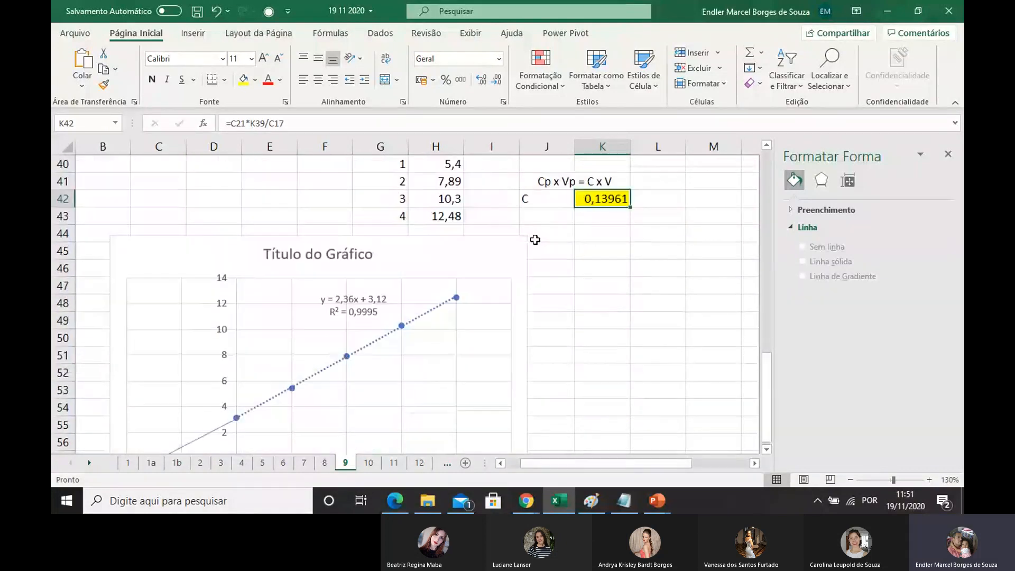
scroll(537, 248, up, 7)
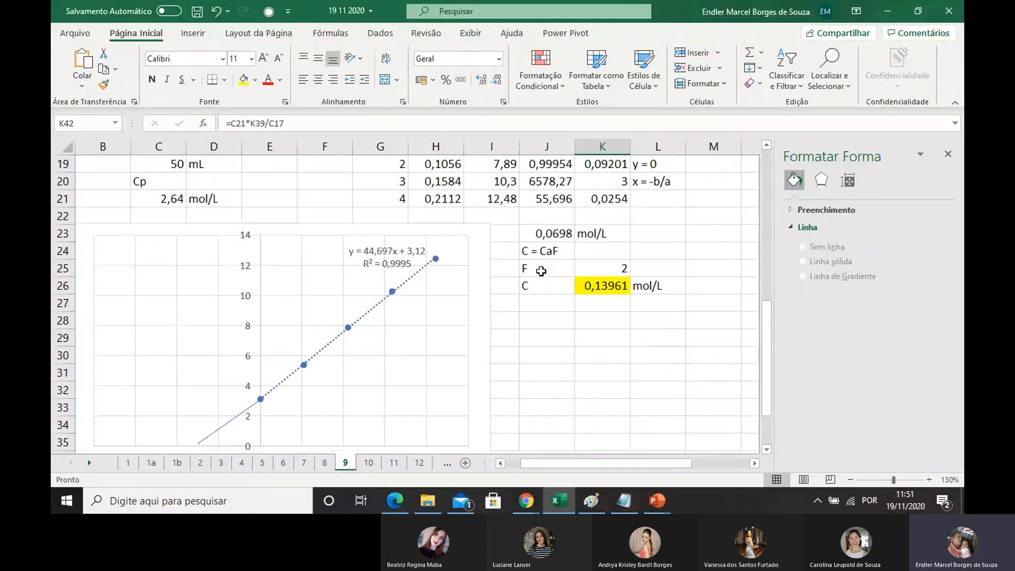
scroll(542, 271, up, 3)
scroll(541, 270, down, 5)
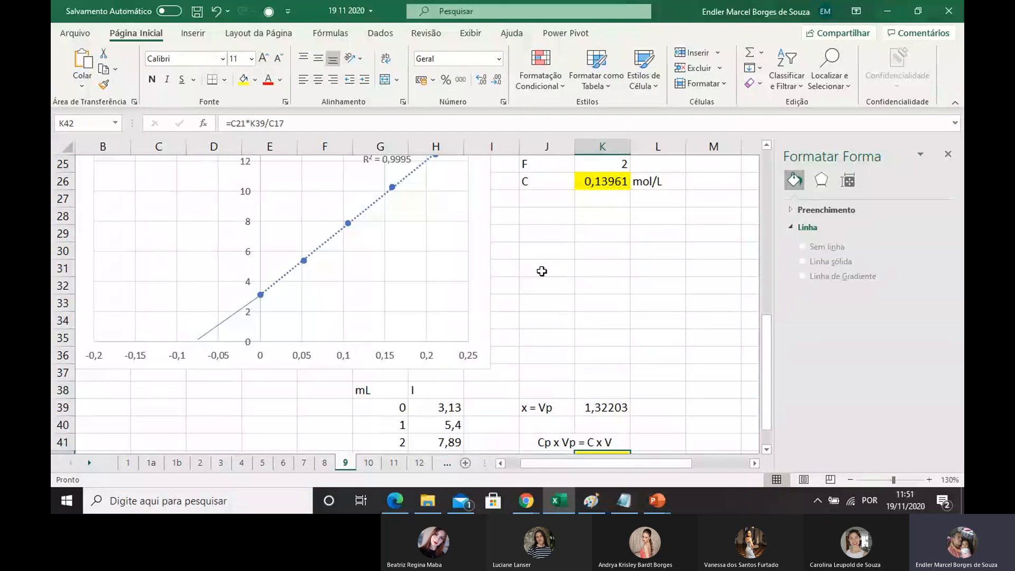
scroll(542, 271, down, 2)
scroll(548, 317, up, 10)
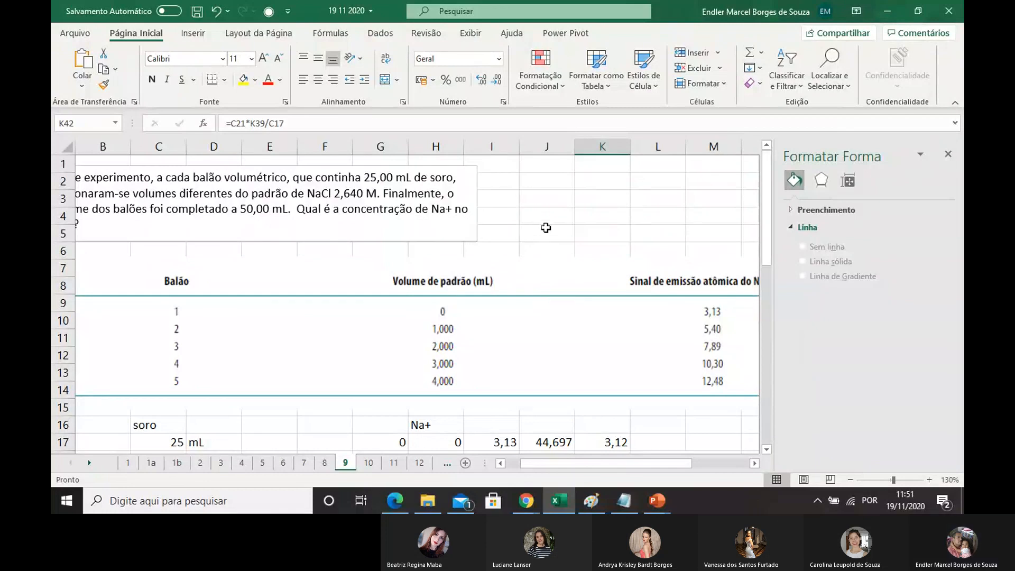
scroll(547, 229, down, 2)
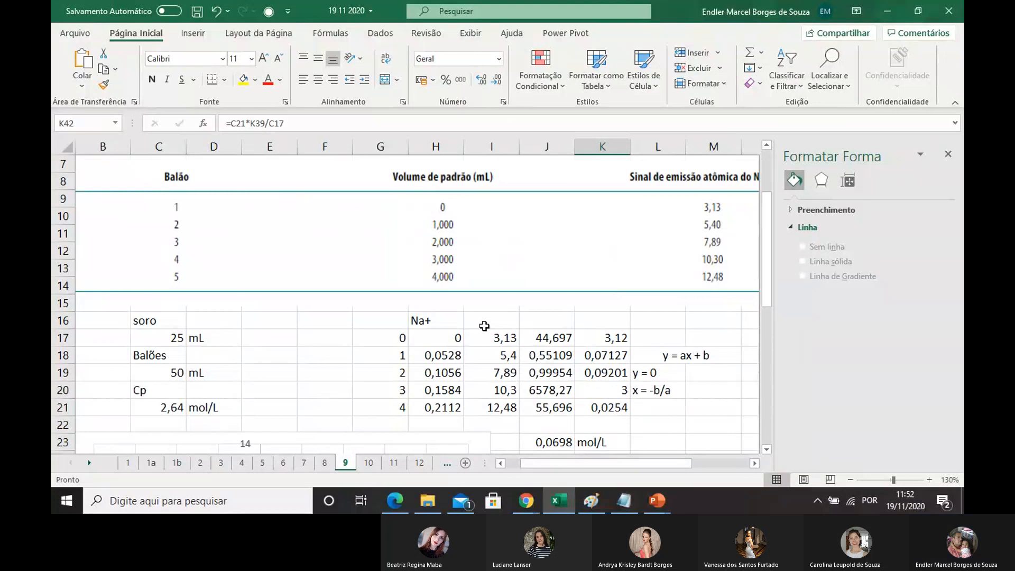
Step: Save the 19 11 2020 workbook and switch to the Microsoft Teams meeting in Chrome
click(82, 35)
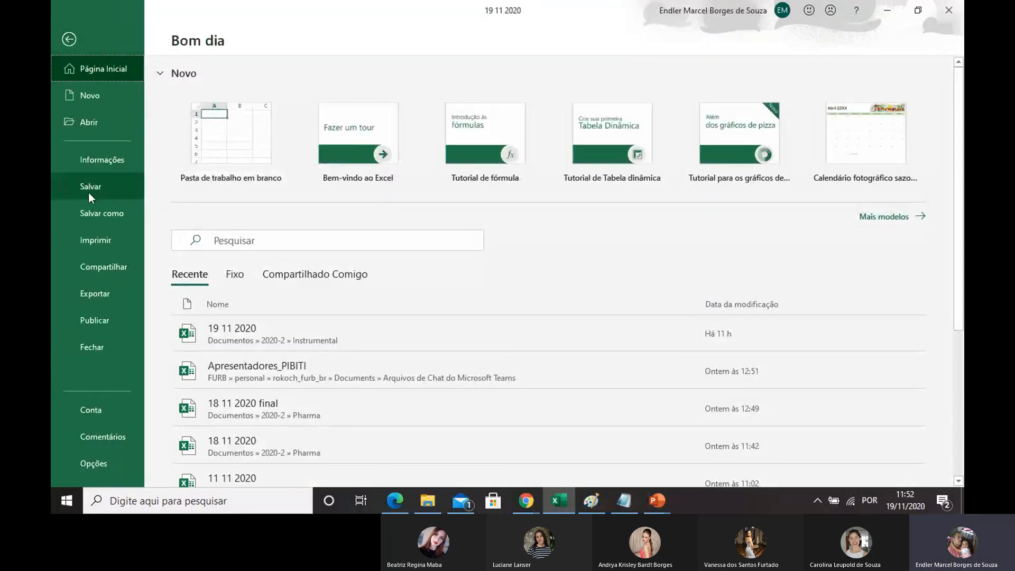
click(88, 193)
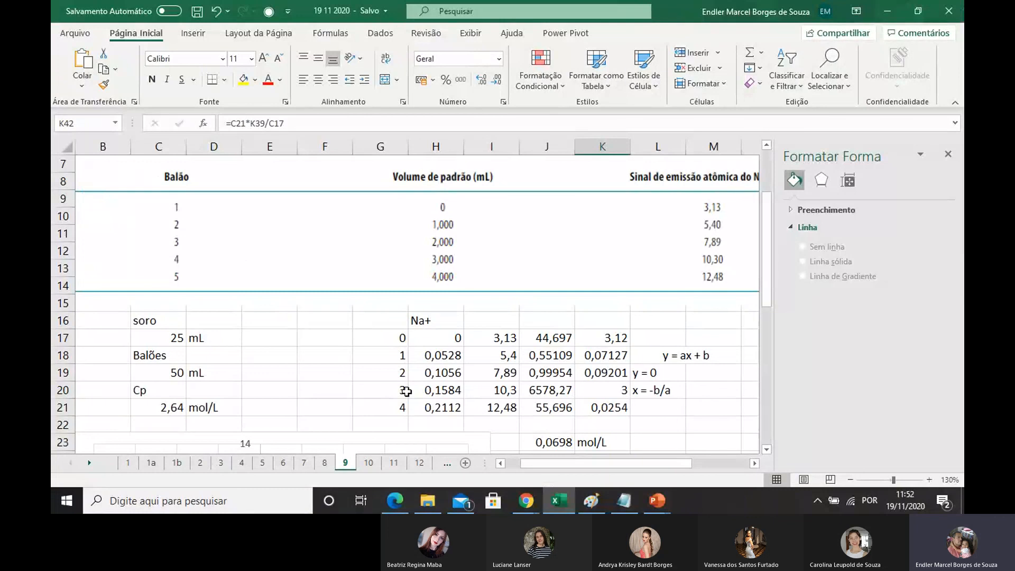
mouse_move(526, 501)
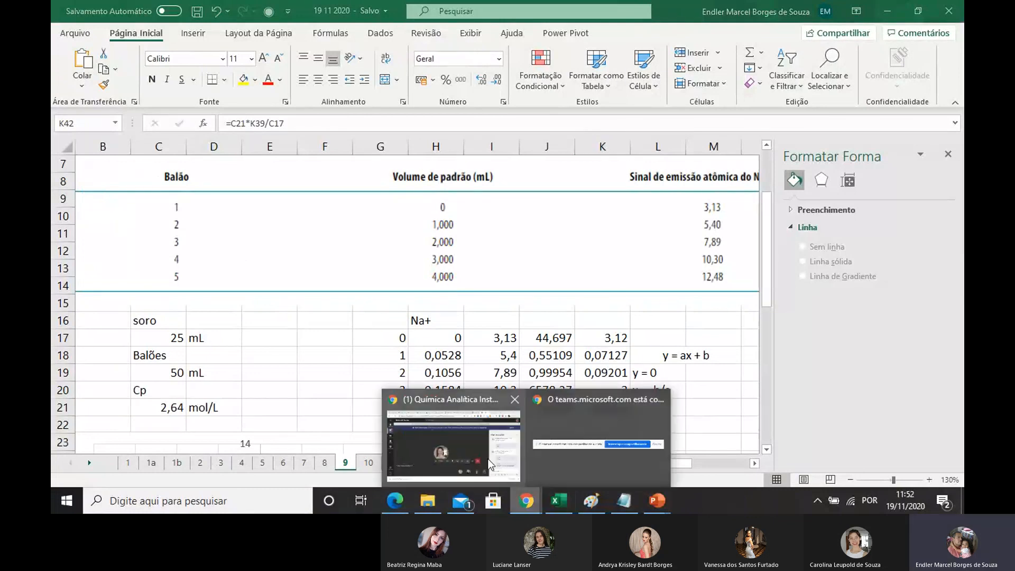
click(452, 431)
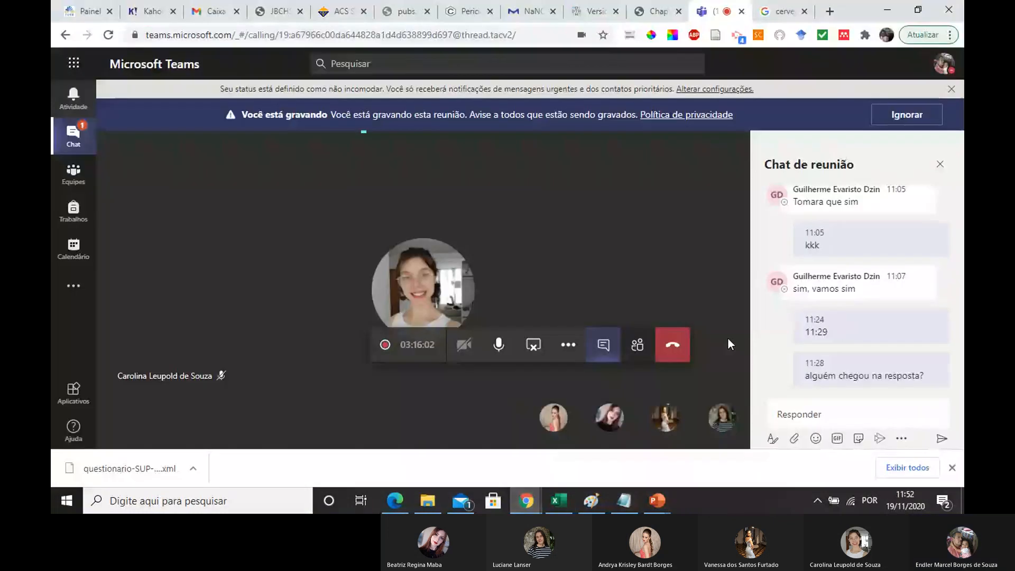
Step: Upload the 19 11 2020 workbook from the computer to the meeting chat, replacing the existing copy, and send it
click(796, 438)
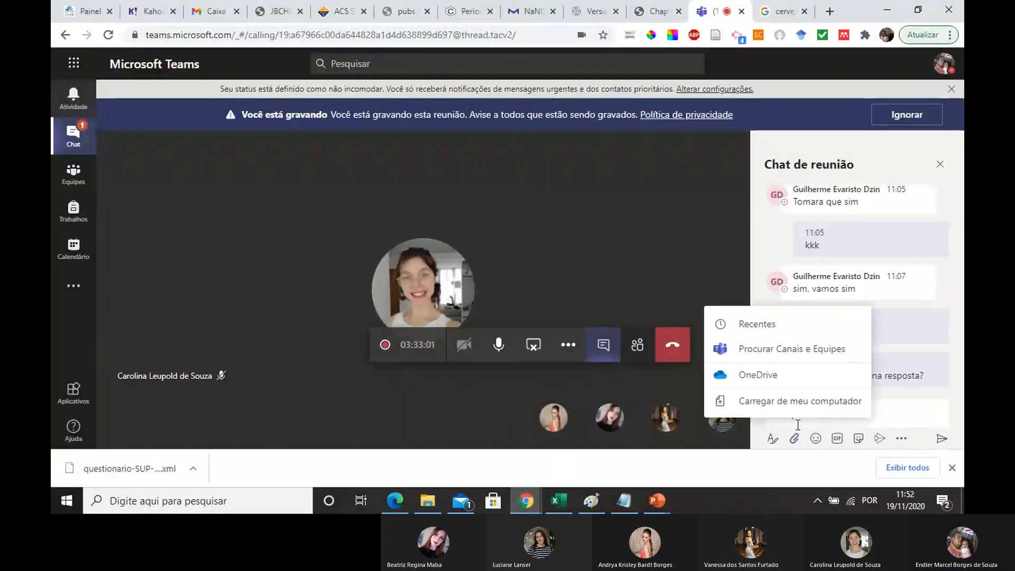
click(779, 399)
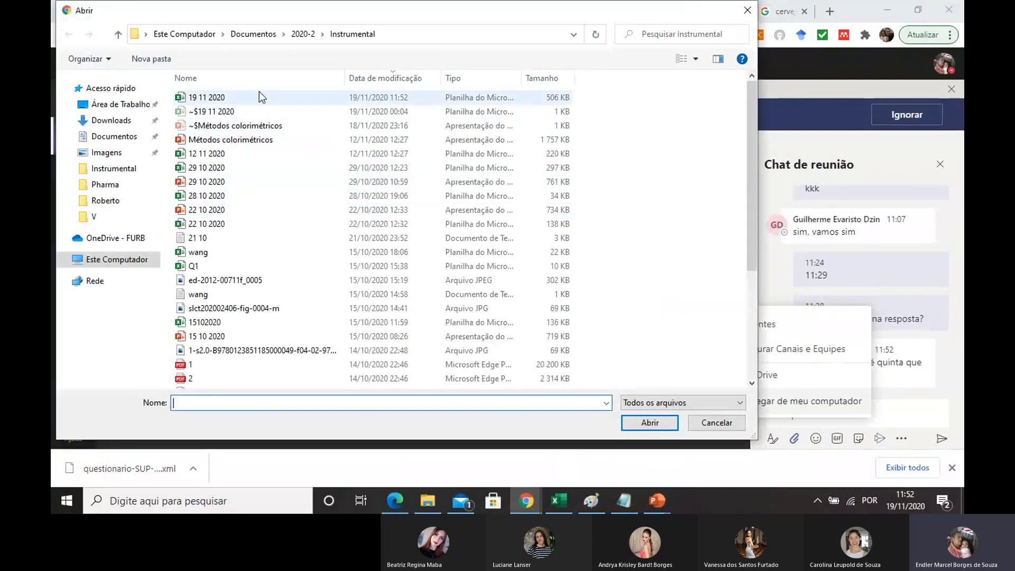
click(258, 97)
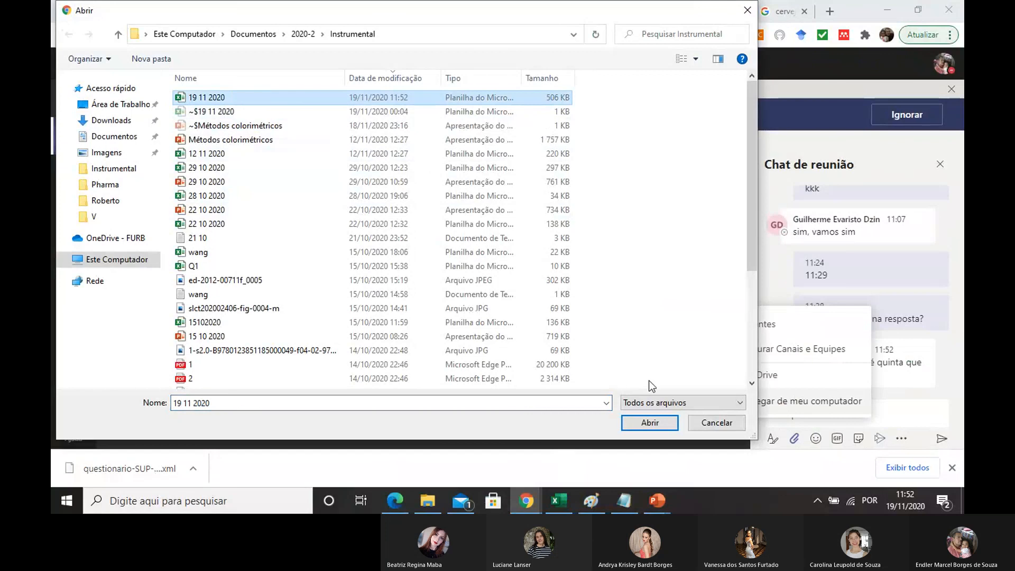
click(649, 423)
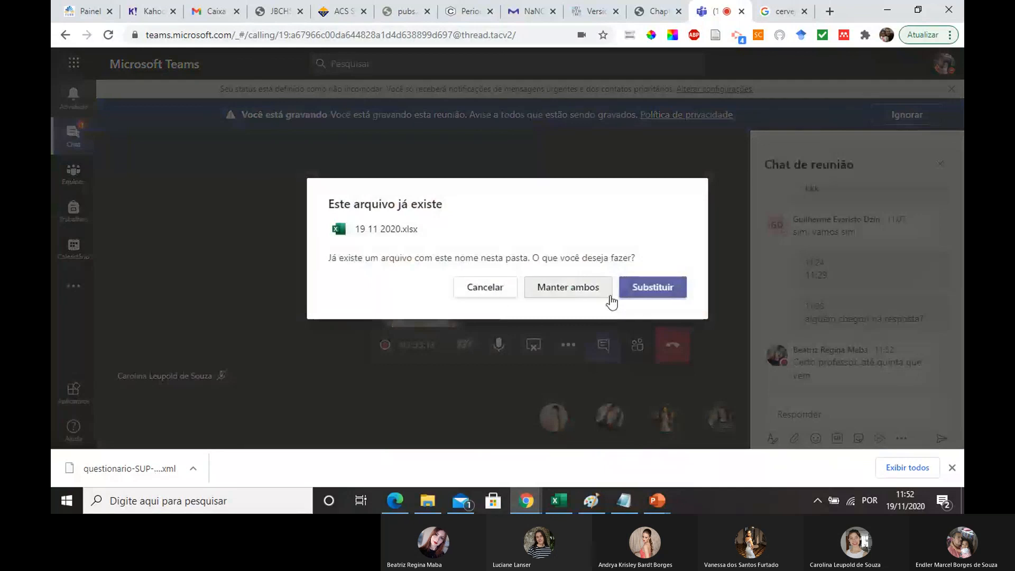
click(644, 293)
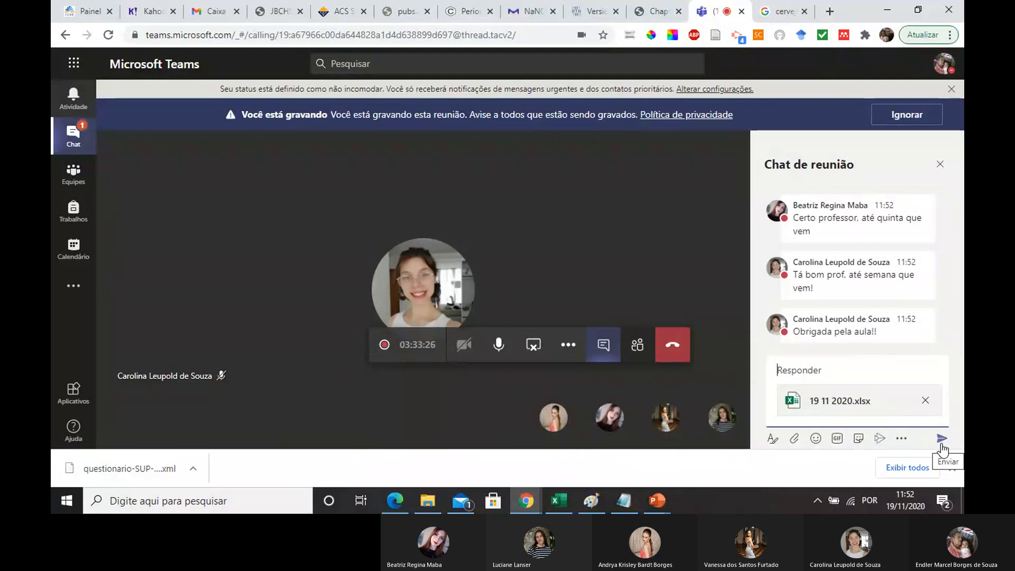
click(941, 443)
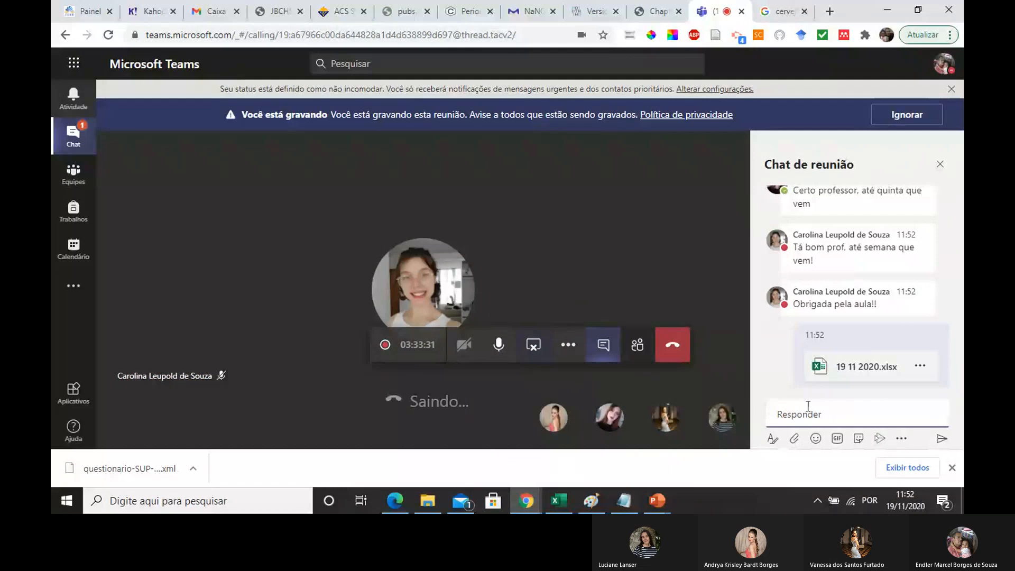
Step: Send the messages "Boa tarde" and "até semana que vem" in the meeting chat, and hang up the call
text(B)
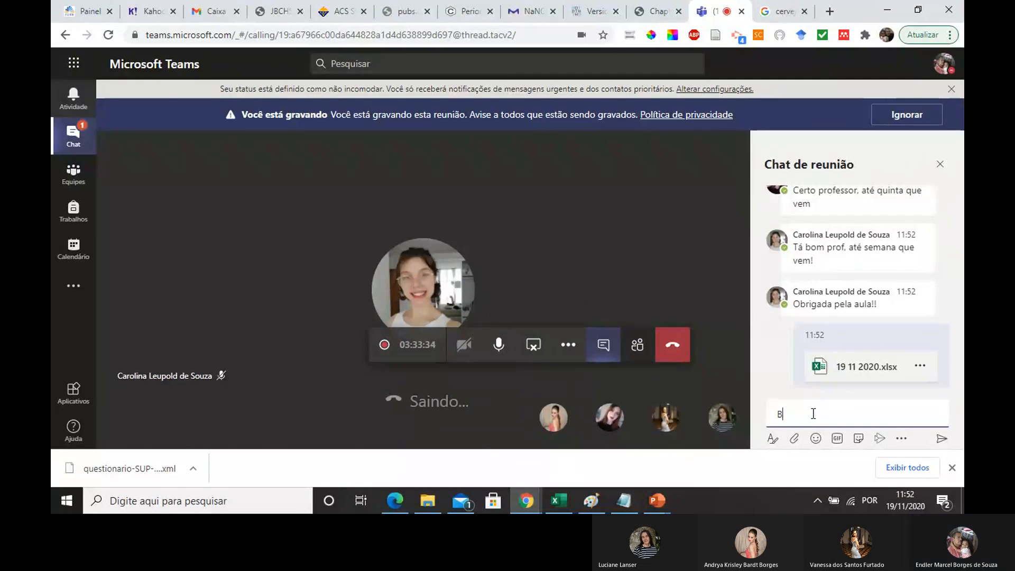
text(oa tard)
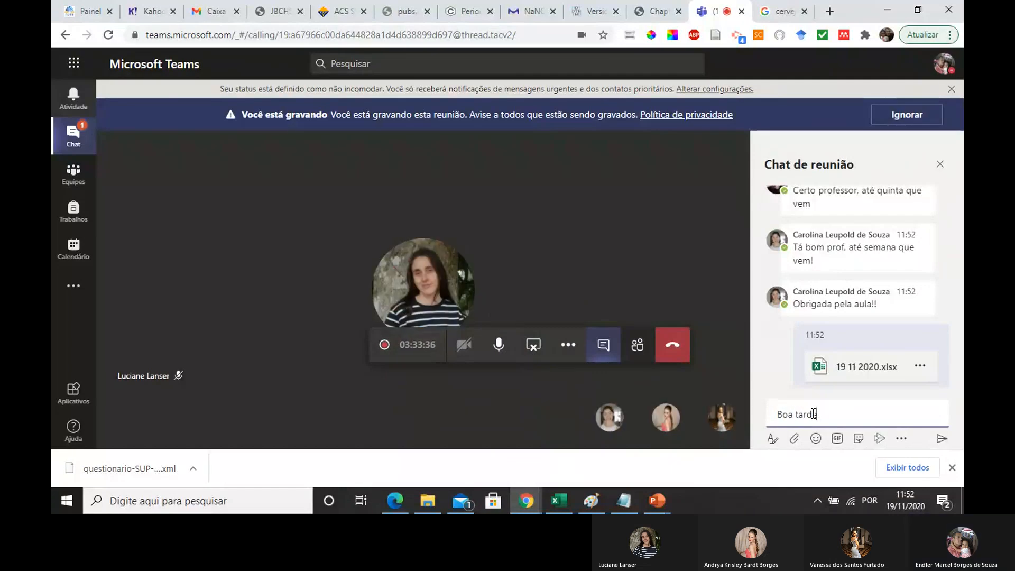
text(e)
key(Return)
text(até se)
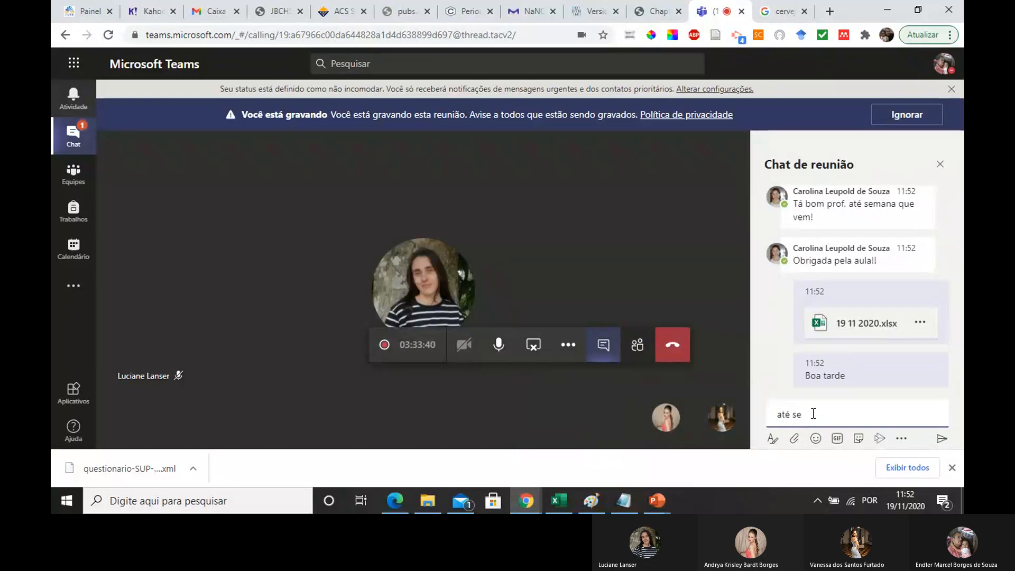
text(mana que vem)
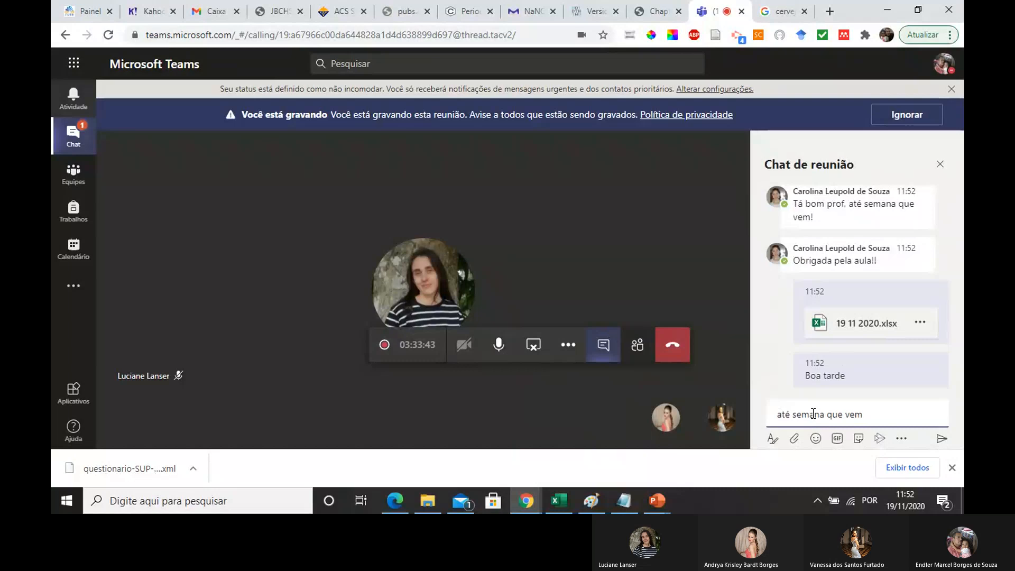
key(Return)
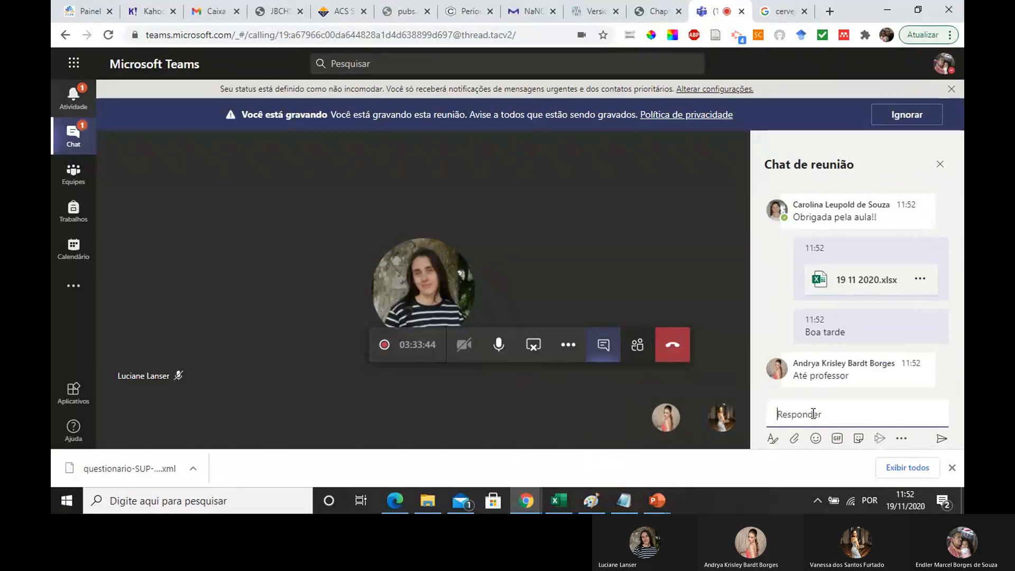
click(675, 348)
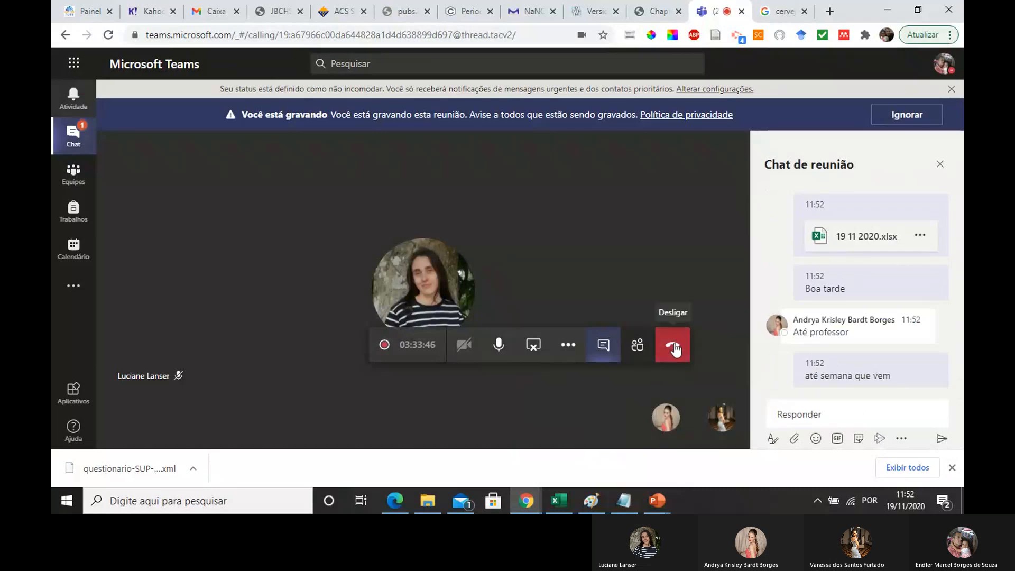